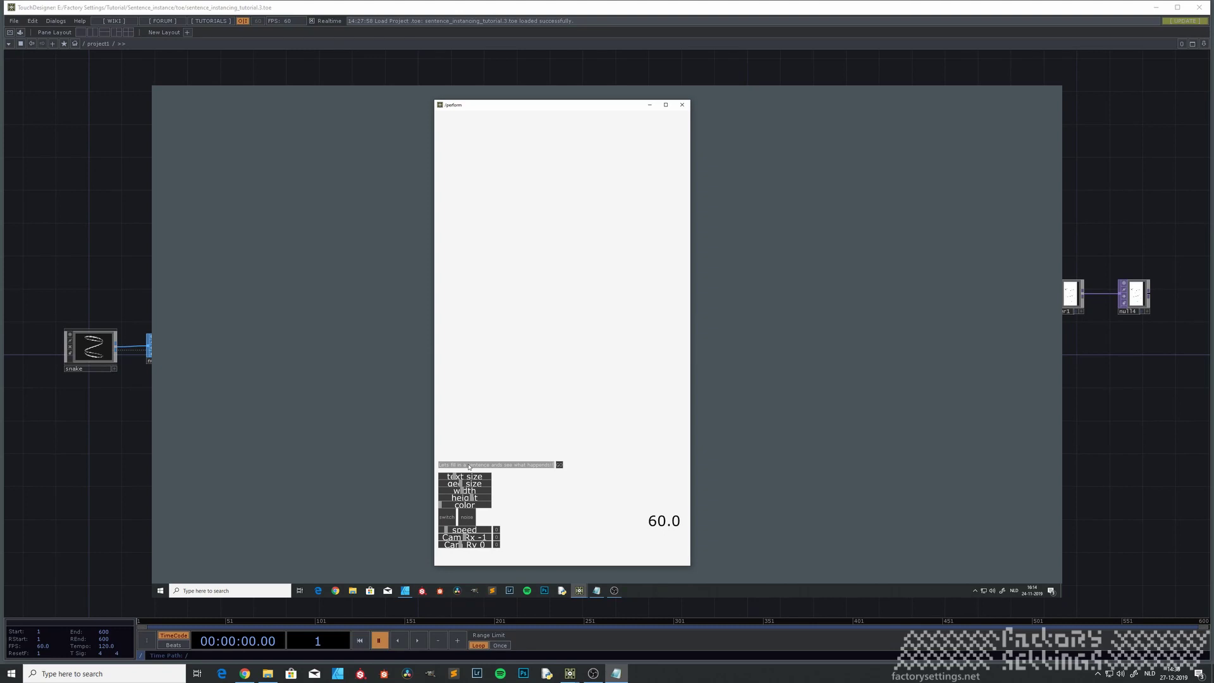
{"action": "left_click", "coordinate": [470, 467]}
{"action": "key", "text": "Return"}
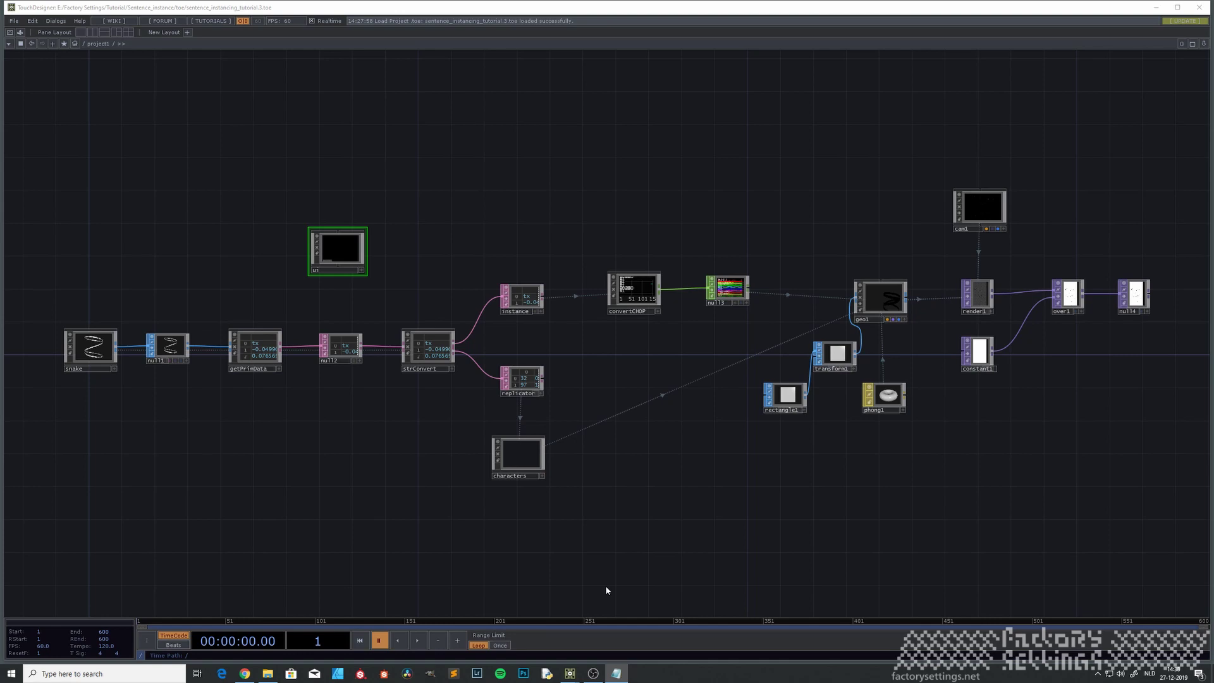
{"action": "left_click", "coordinate": [560, 470]}
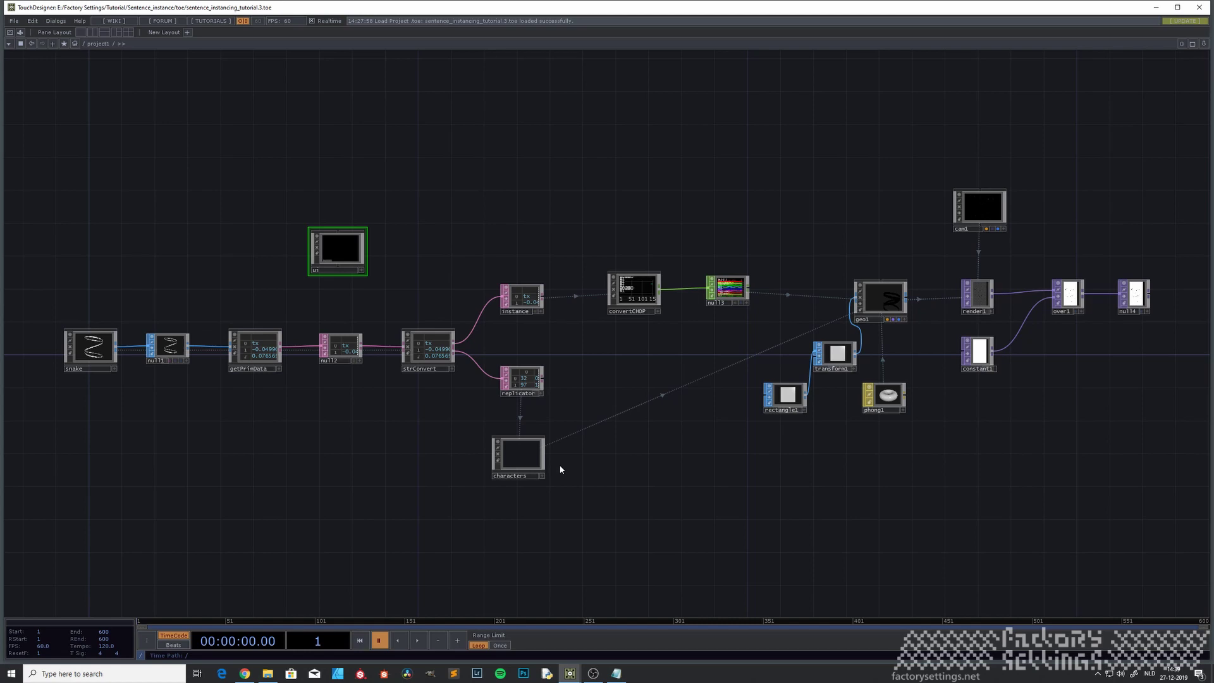
Start timeline playback and preview the project in the perform window, returning to the network editor.
{"action": "left_click", "coordinate": [418, 640]}
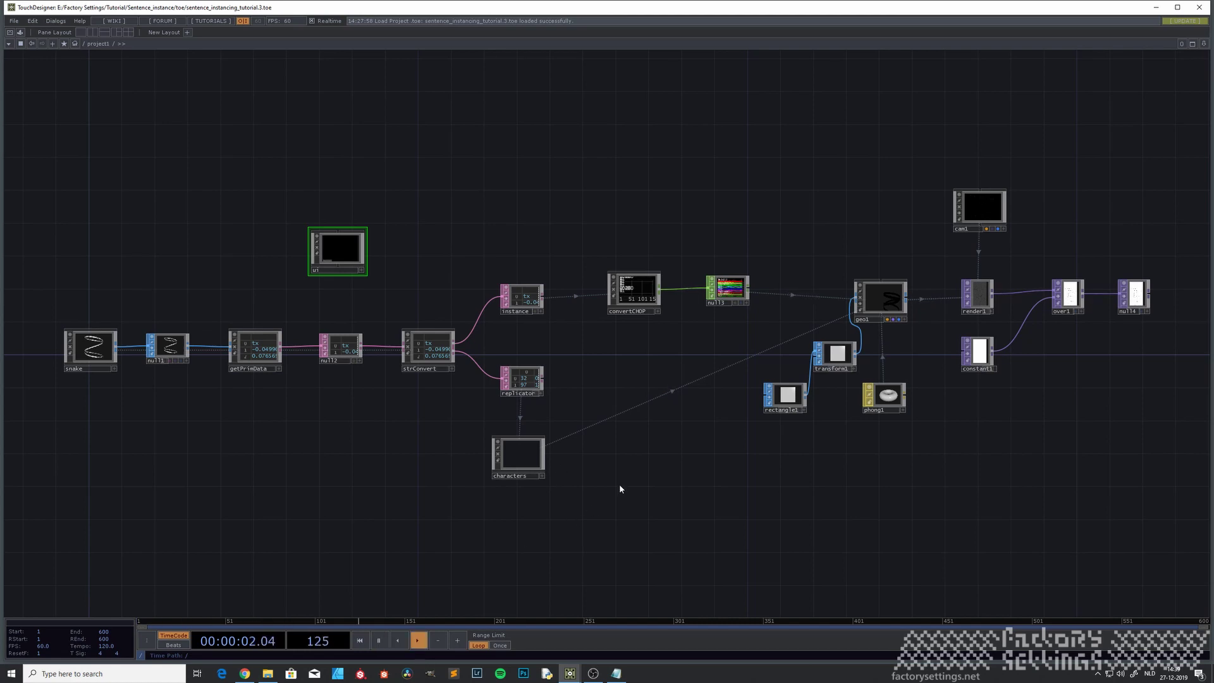
{"action": "left_click_drag", "start_coordinate": [620, 465], "coordinate": [672, 457]}
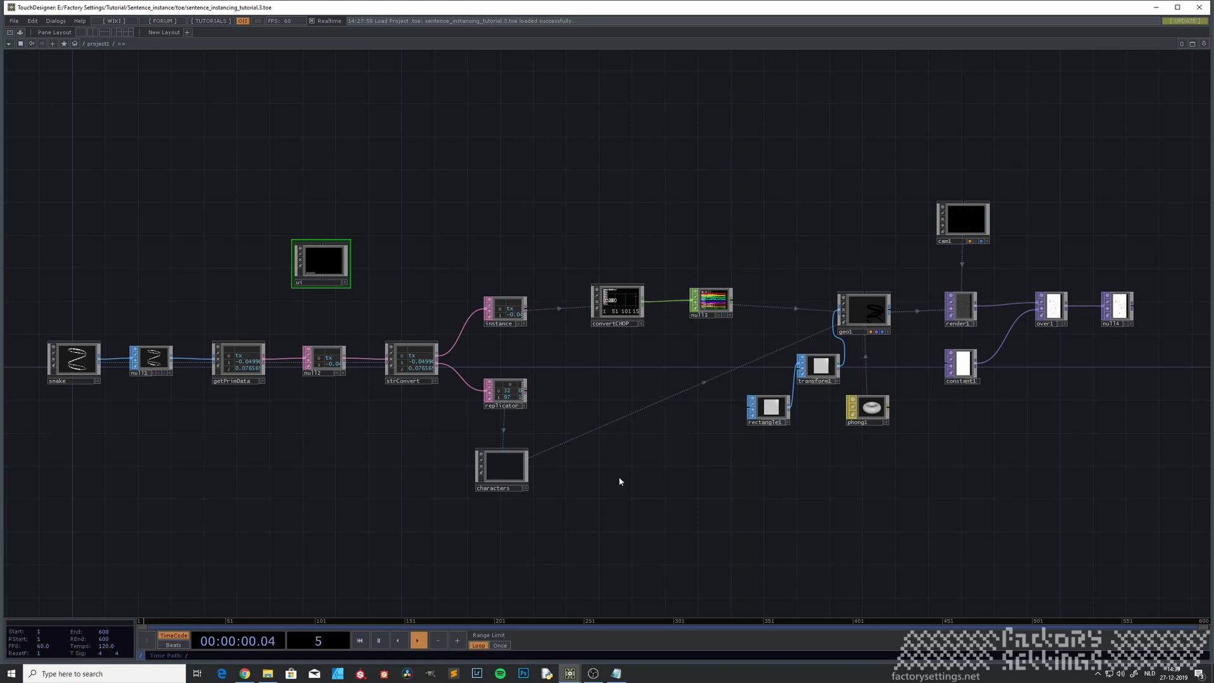
{"action": "key", "text": "F1"}
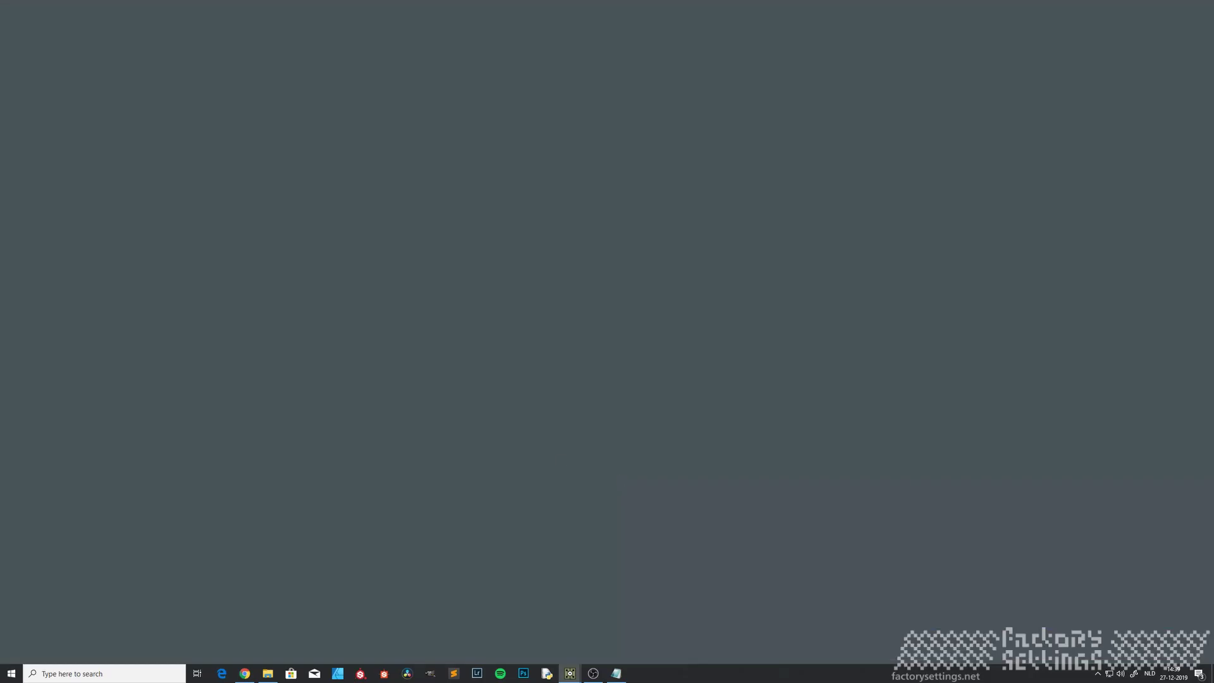
{"action": "left_click_drag", "start_coordinate": [498, 135], "coordinate": [687, 175]}
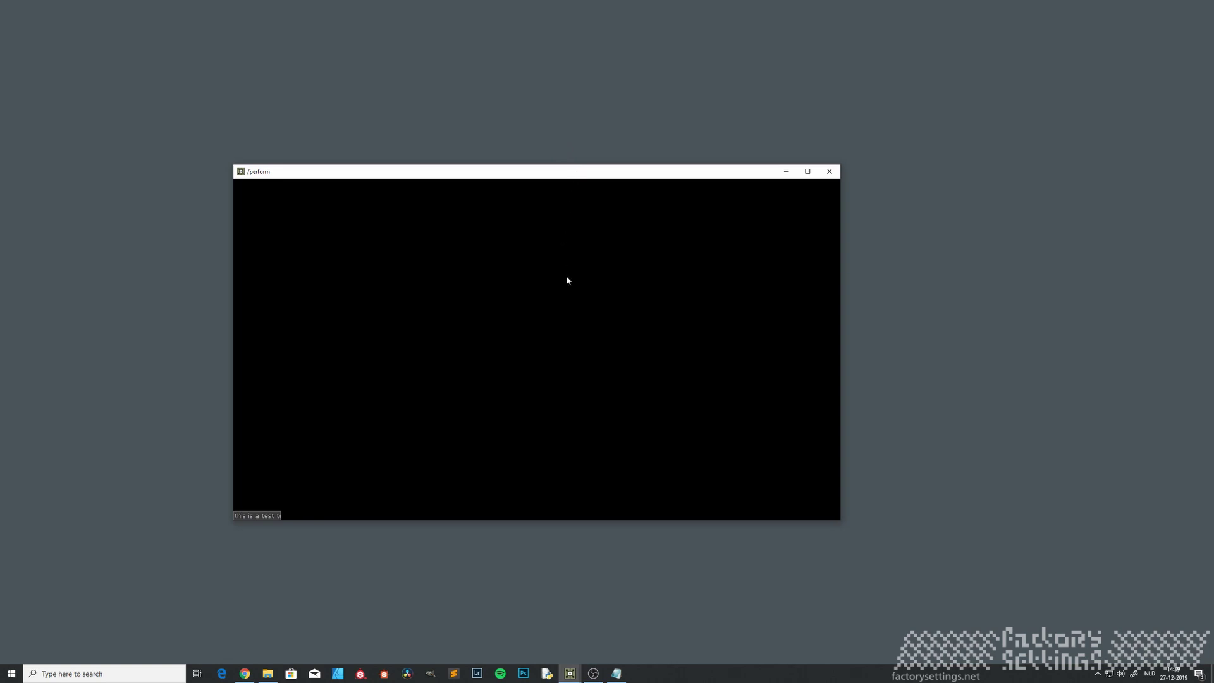
{"action": "key", "text": "Escape"}
{"action": "left_click_drag", "start_coordinate": [581, 354], "coordinate": [483, 338]}
{"action": "mouse_move", "coordinate": [561, 333]}
{"action": "left_mouse_down"}
{"action": "mouse_move", "coordinate": [538, 344]}
{"action": "mouse_move", "coordinate": [565, 352]}
{"action": "left_mouse_up"}
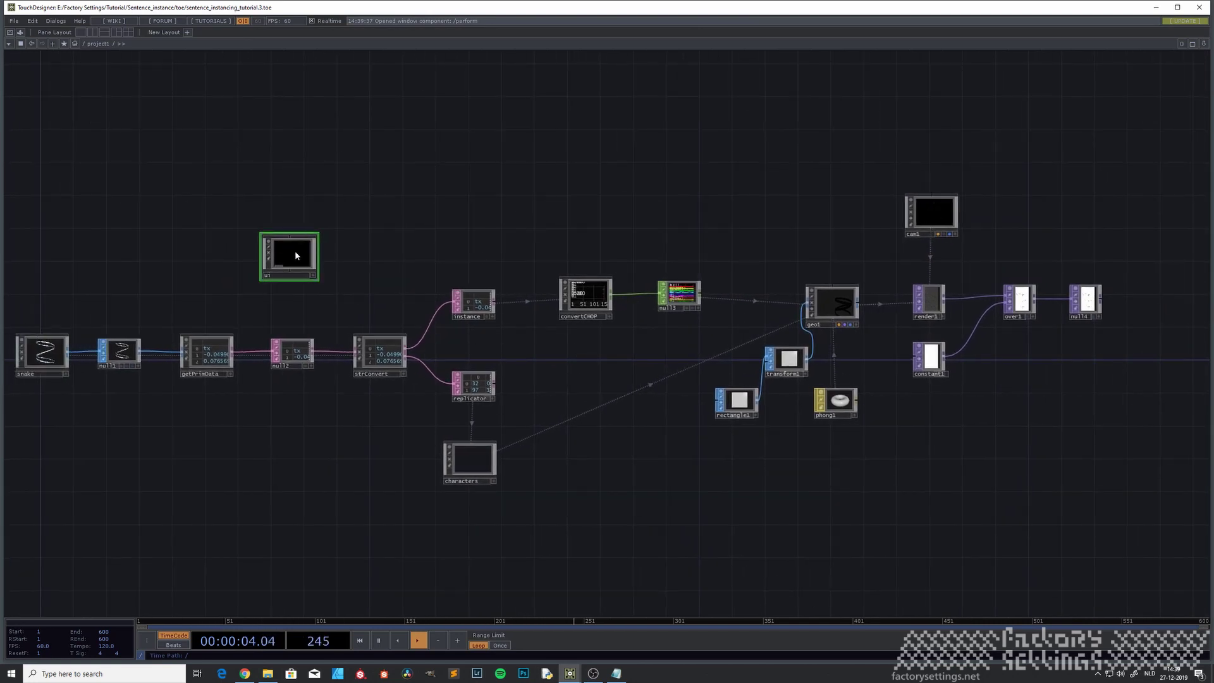
Go up to the root network and set the project1 container's width to 720 and height to 1280.
{"action": "key", "text": "u"}
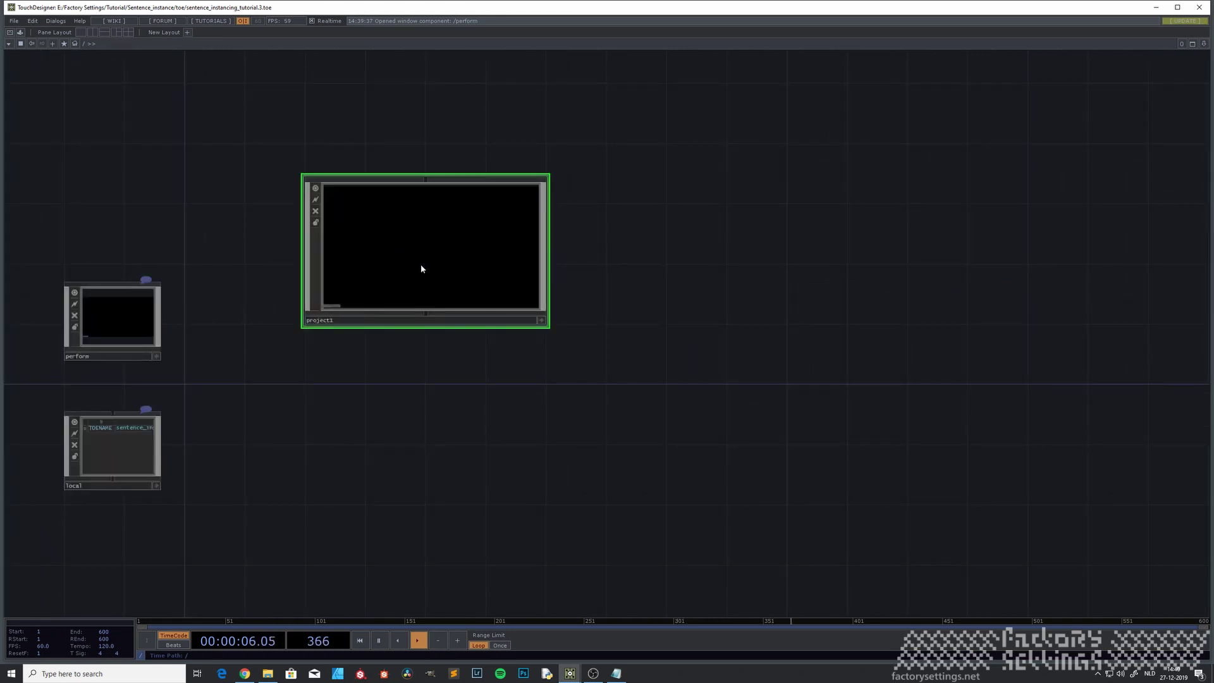
{"action": "key", "text": "p"}
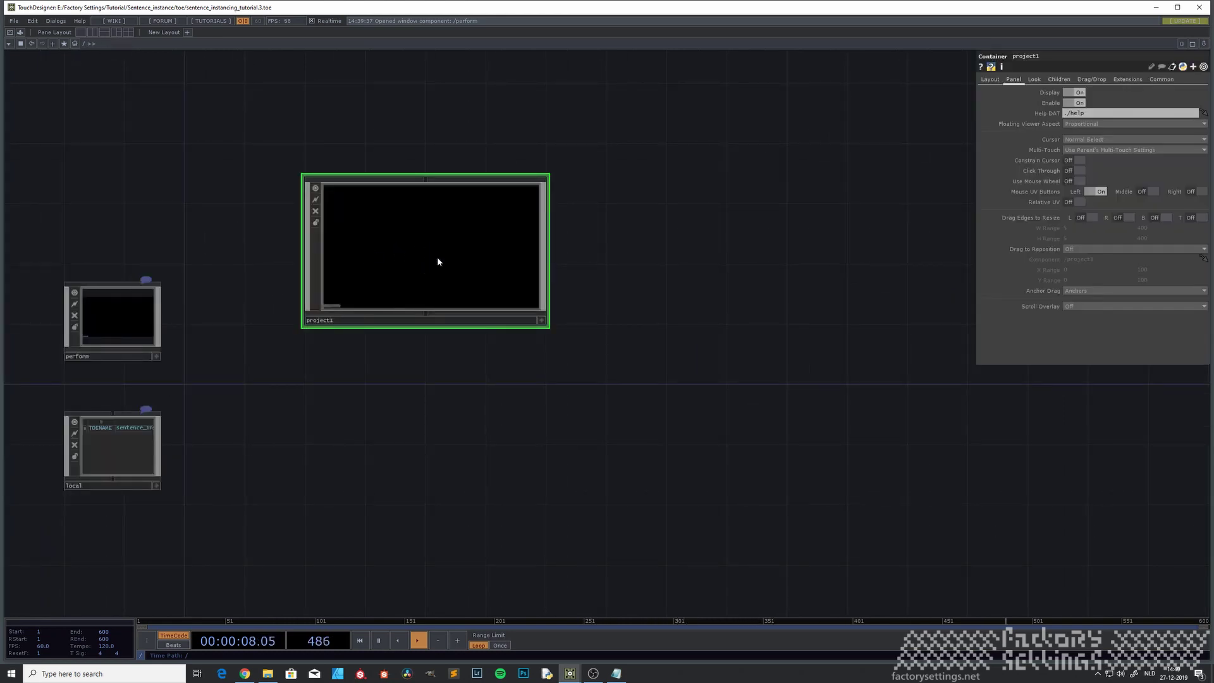
{"action": "left_click", "coordinate": [991, 79]}
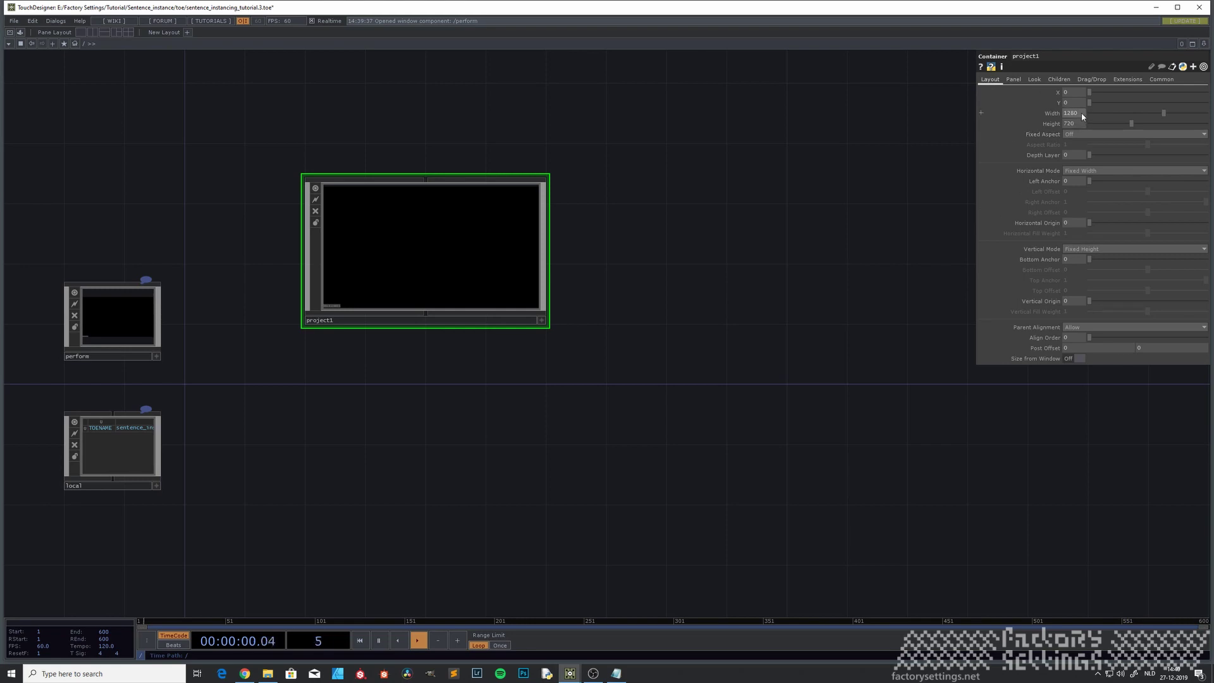
{"action": "type", "text": "7"}
{"action": "left_click", "coordinate": [1076, 123]}
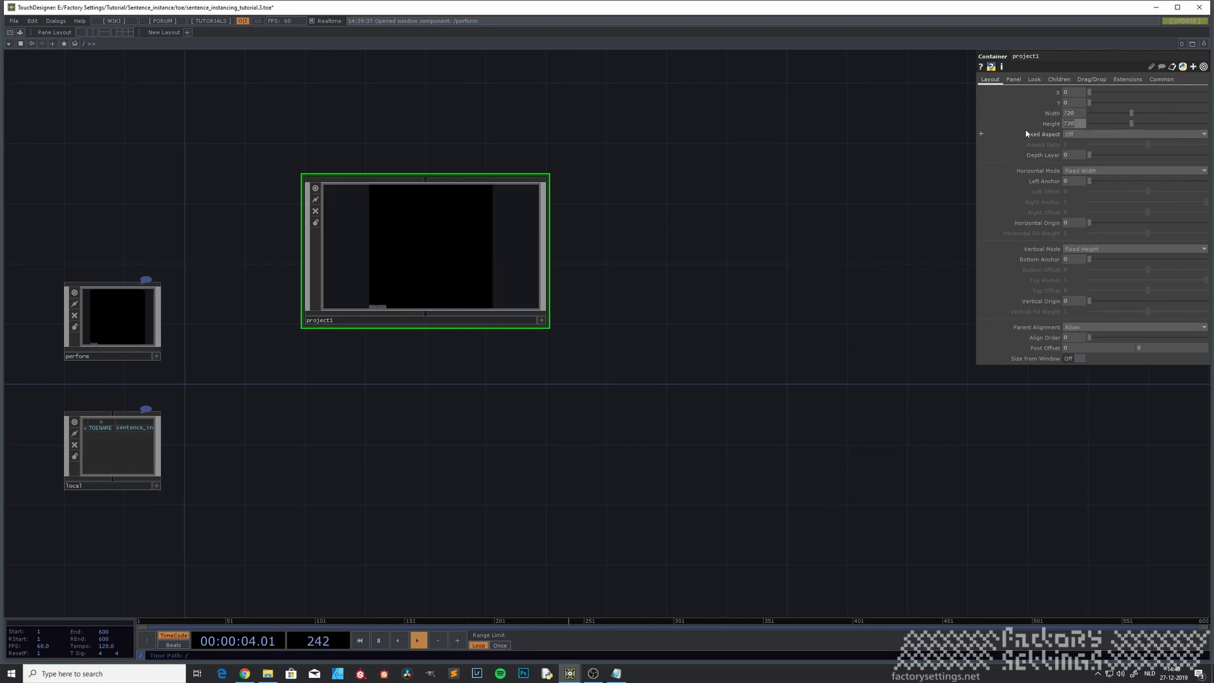
{"action": "type", "text": "128"}
{"action": "key", "text": "Return"}
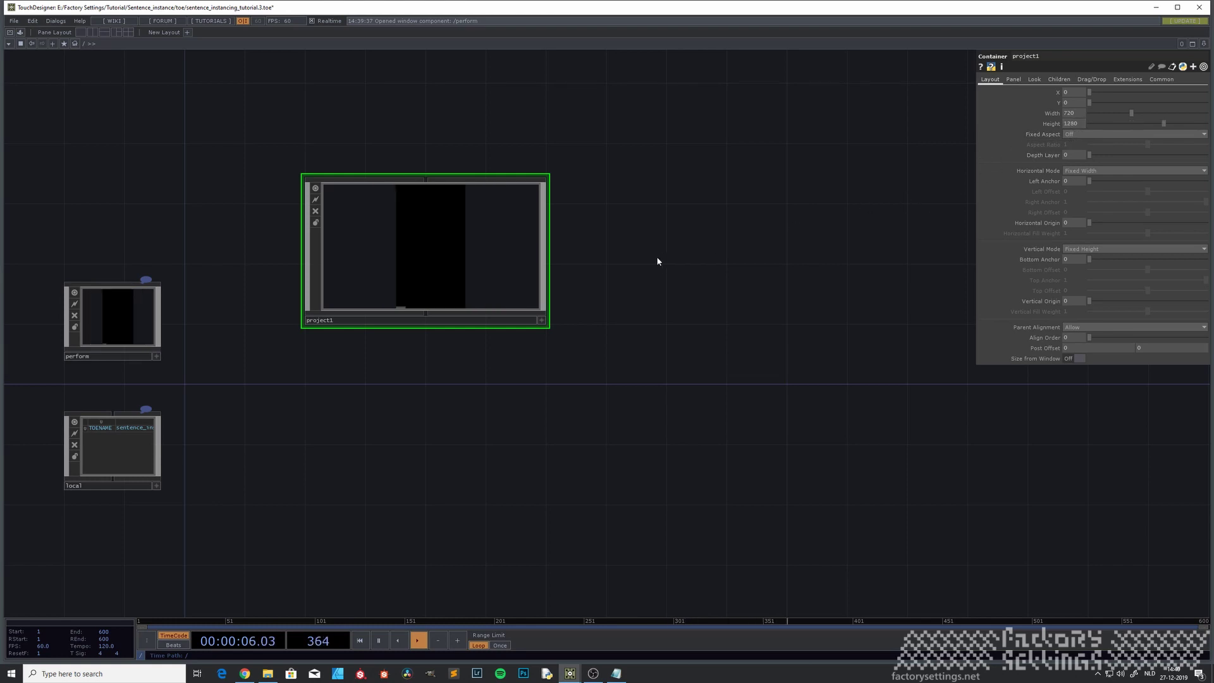
Set the Global OP Shortcut of the project1 container to MAIN.
{"action": "left_click", "coordinate": [1161, 79]}
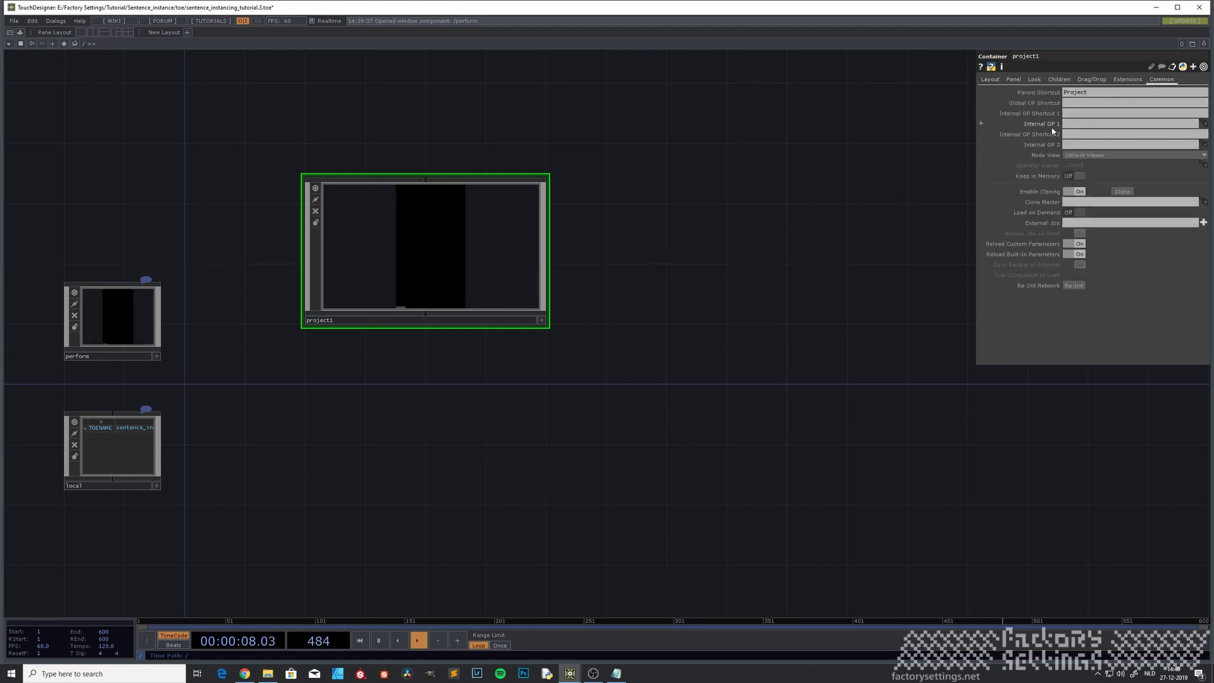
{"action": "left_click", "coordinate": [1072, 103]}
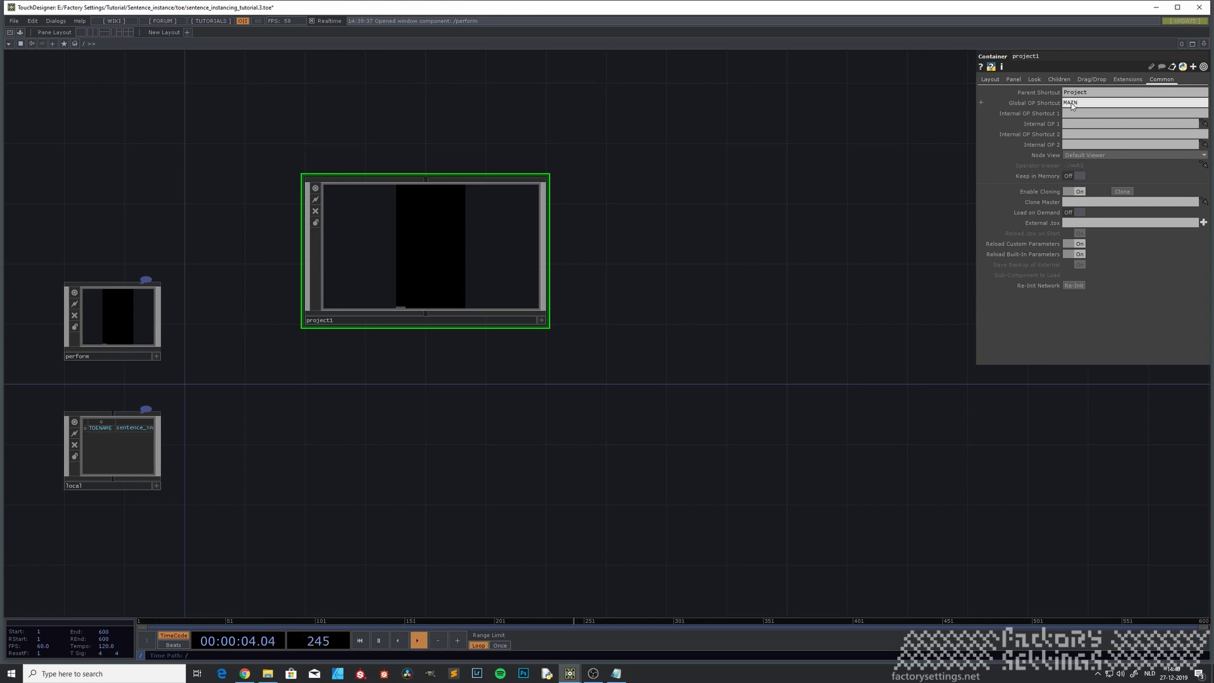
{"action": "key", "text": "Return"}
{"action": "left_click", "coordinate": [990, 80]}
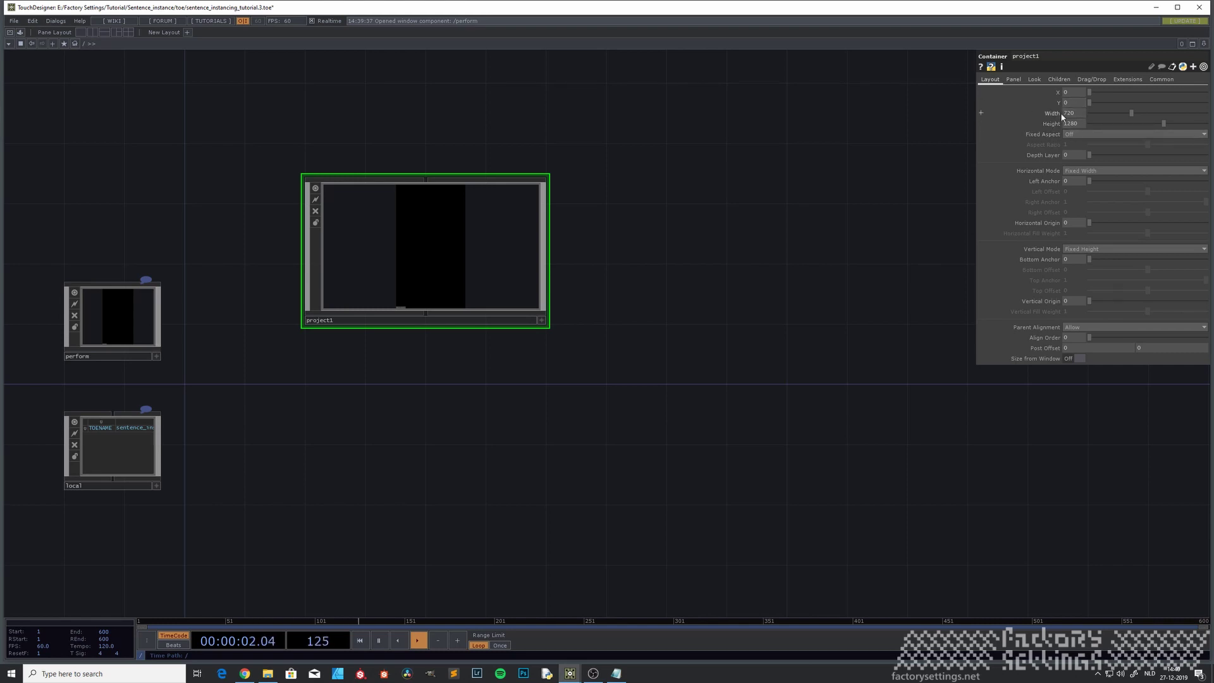
{"action": "left_click", "coordinate": [1165, 80]}
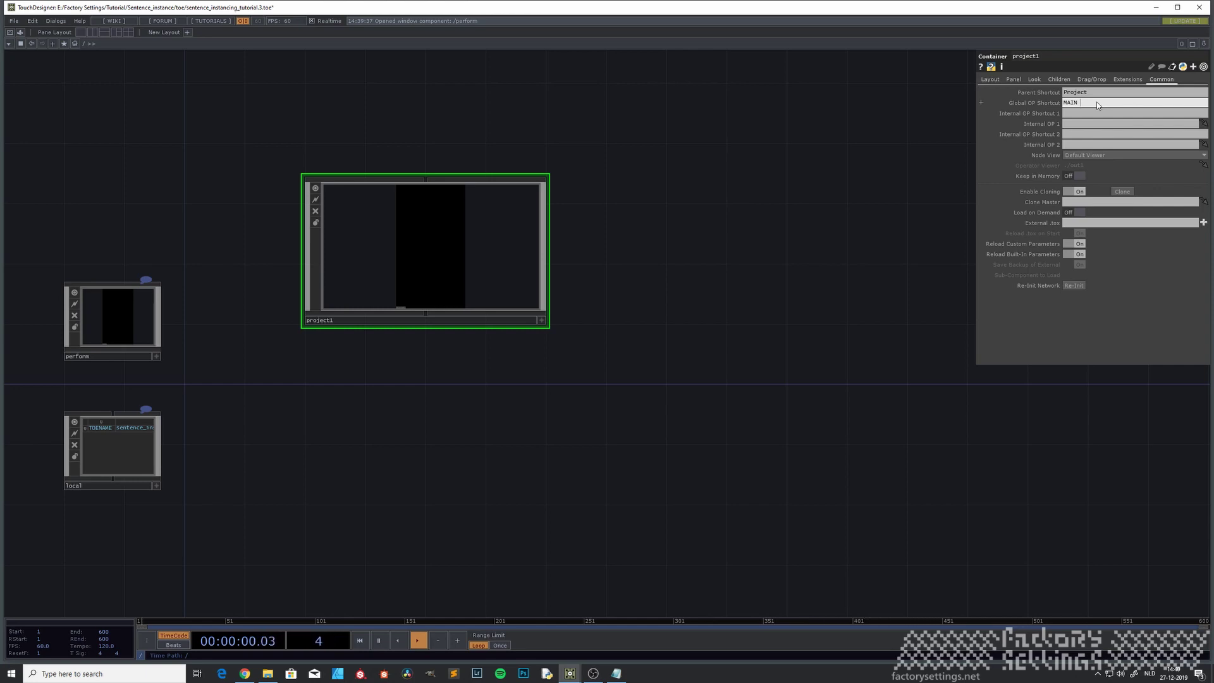
{"action": "type", "text": ".."}
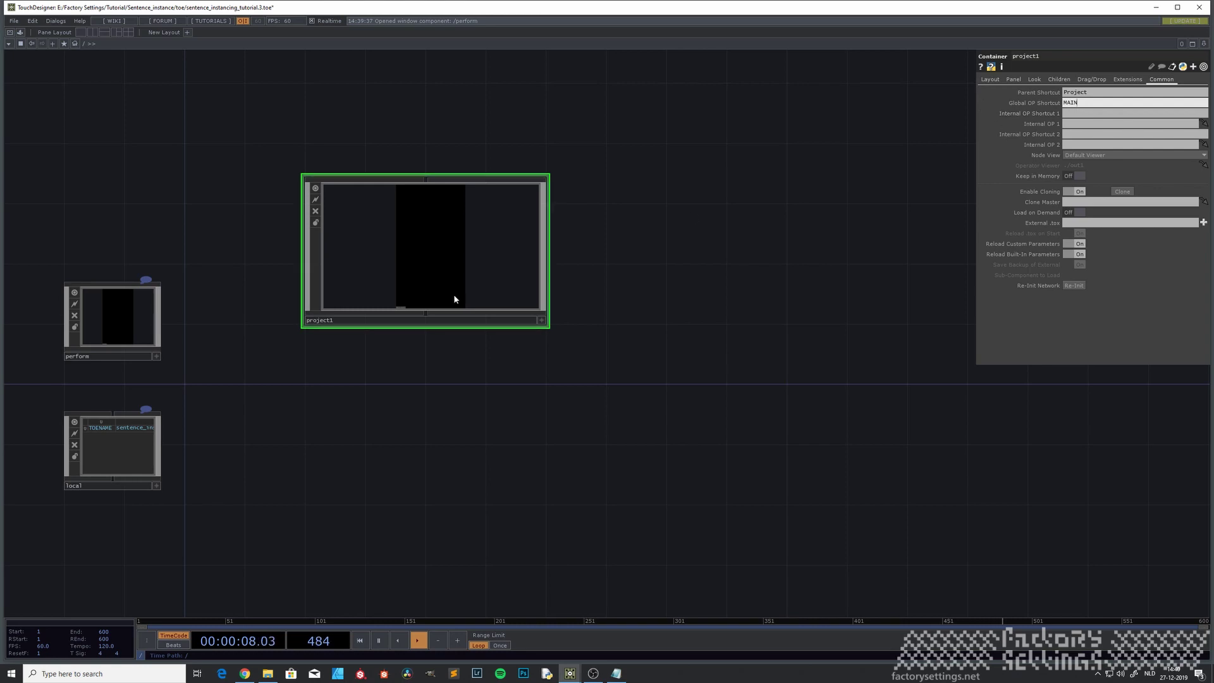
{"action": "left_click", "coordinate": [991, 80]}
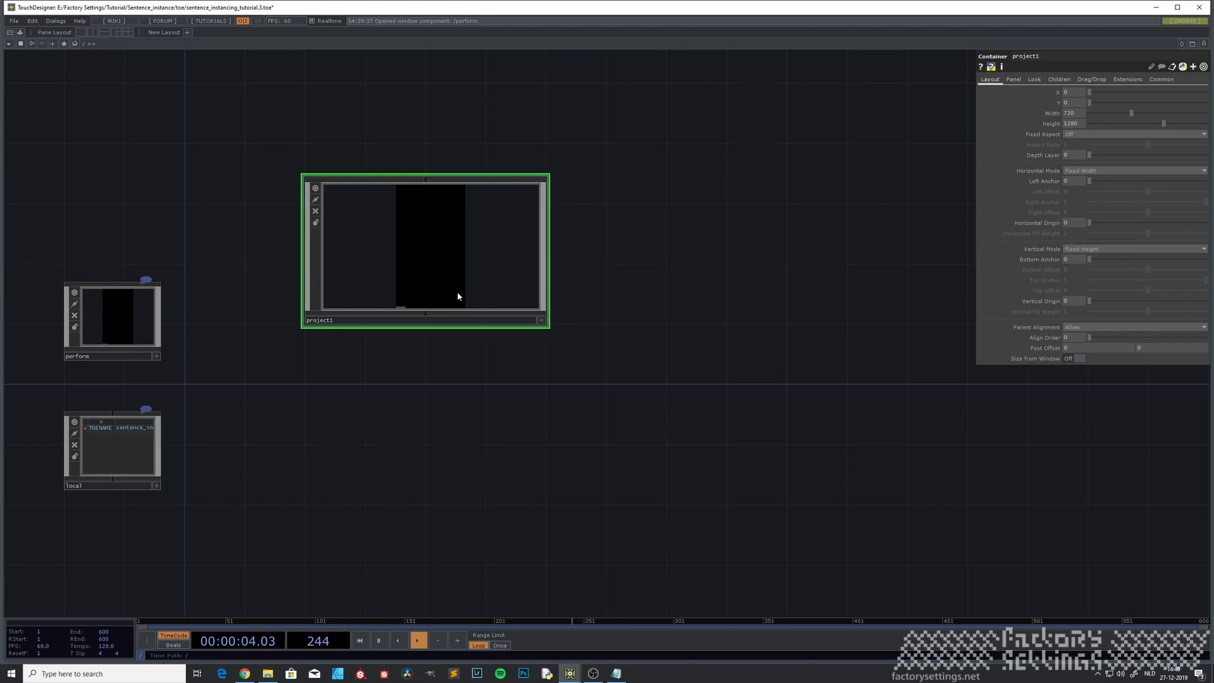
Enter project1 and drive the resolution width of render1 with the expression op.MAIN.par.w.
{"action": "key", "text": "i"}
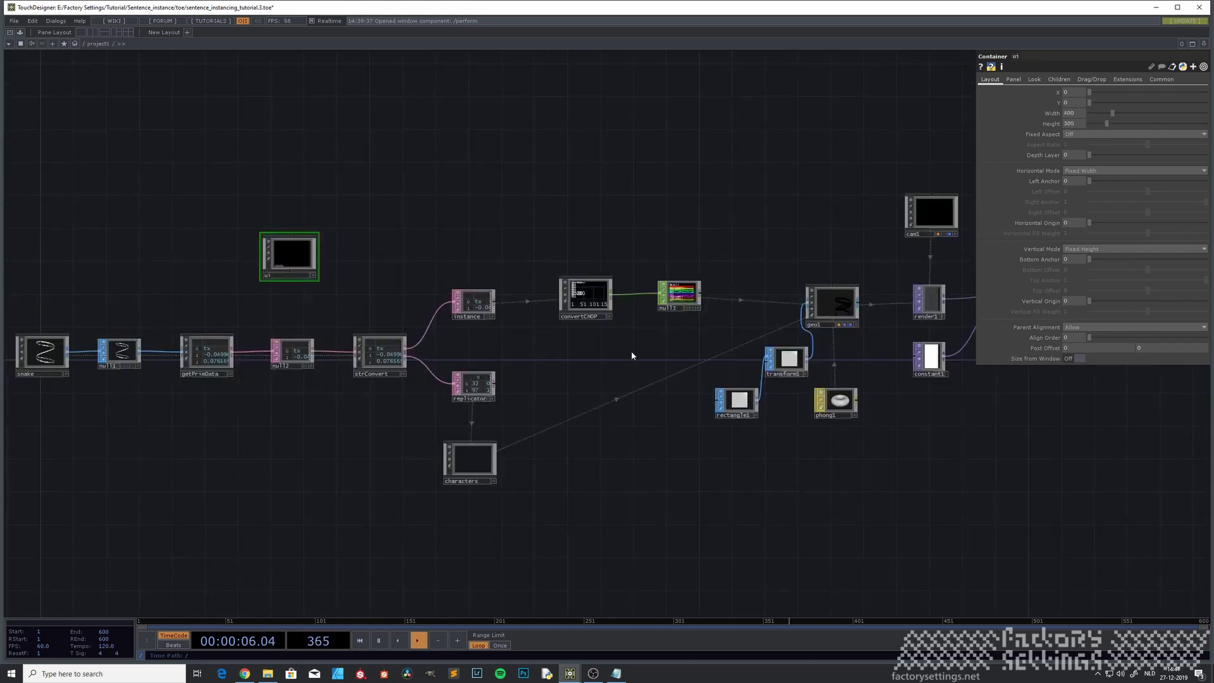
{"action": "left_click_drag", "start_coordinate": [632, 355], "coordinate": [406, 328]}
{"action": "left_click_drag", "start_coordinate": [800, 398], "coordinate": [724, 443]}
{"action": "left_click", "coordinate": [628, 319]}
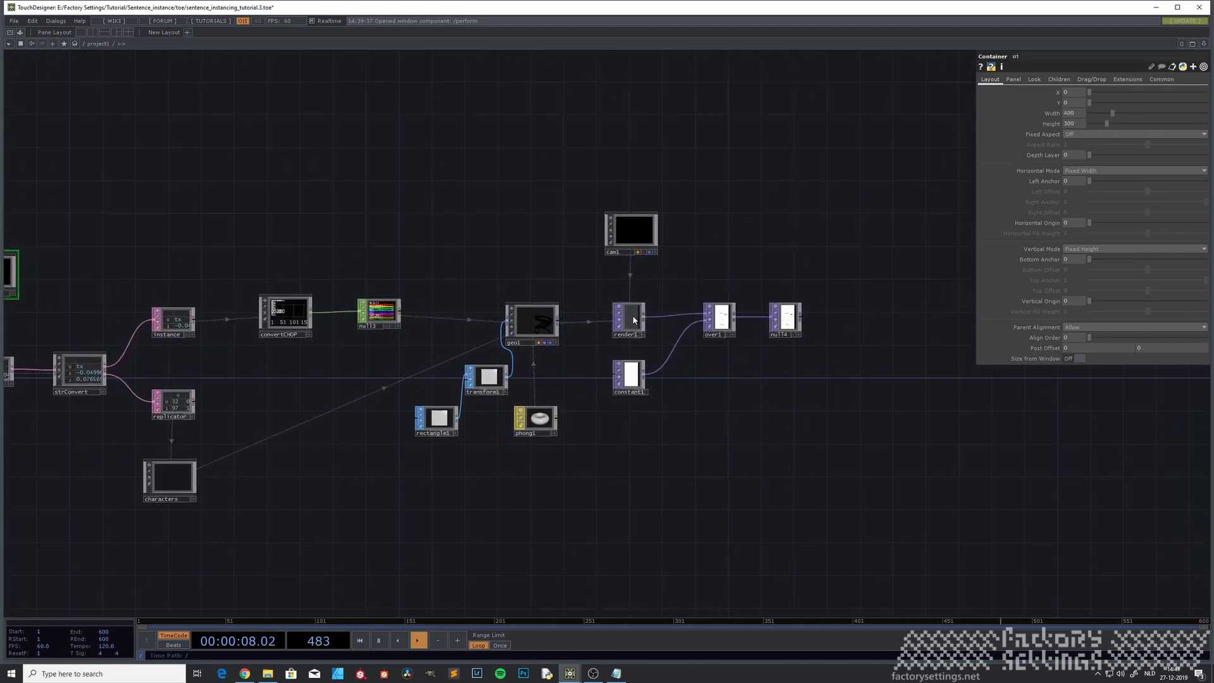
{"action": "left_click_drag", "start_coordinate": [739, 244], "coordinate": [692, 278]}
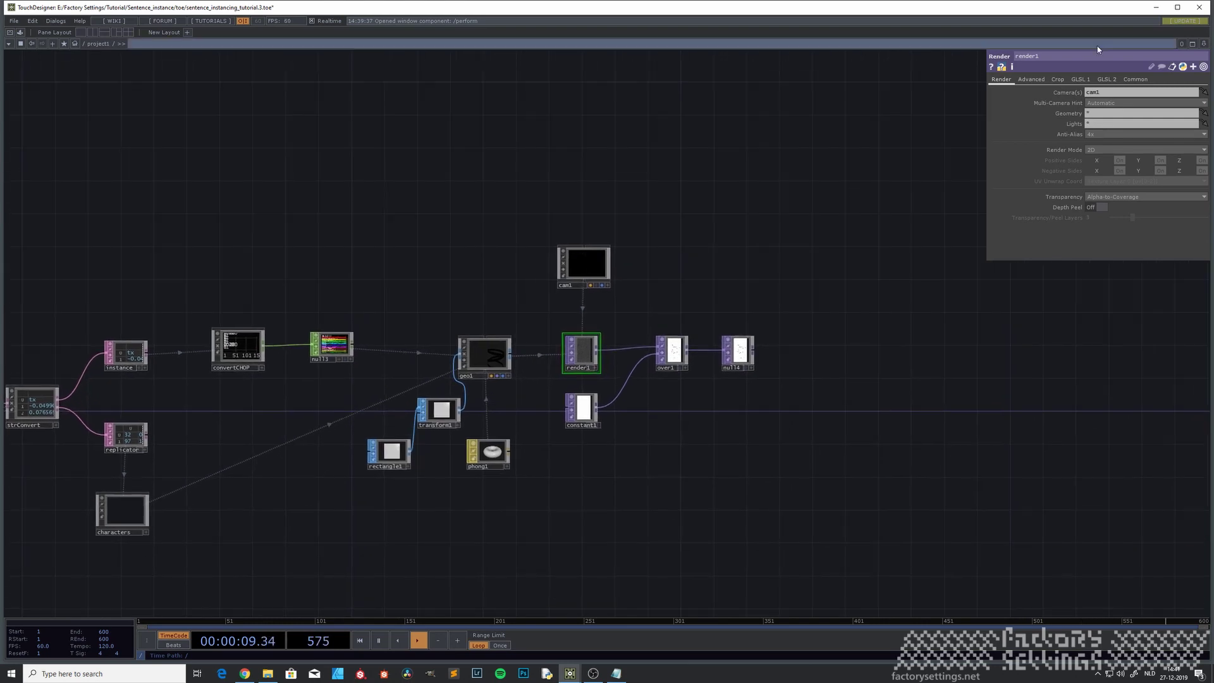
{"action": "left_click", "coordinate": [1135, 79]}
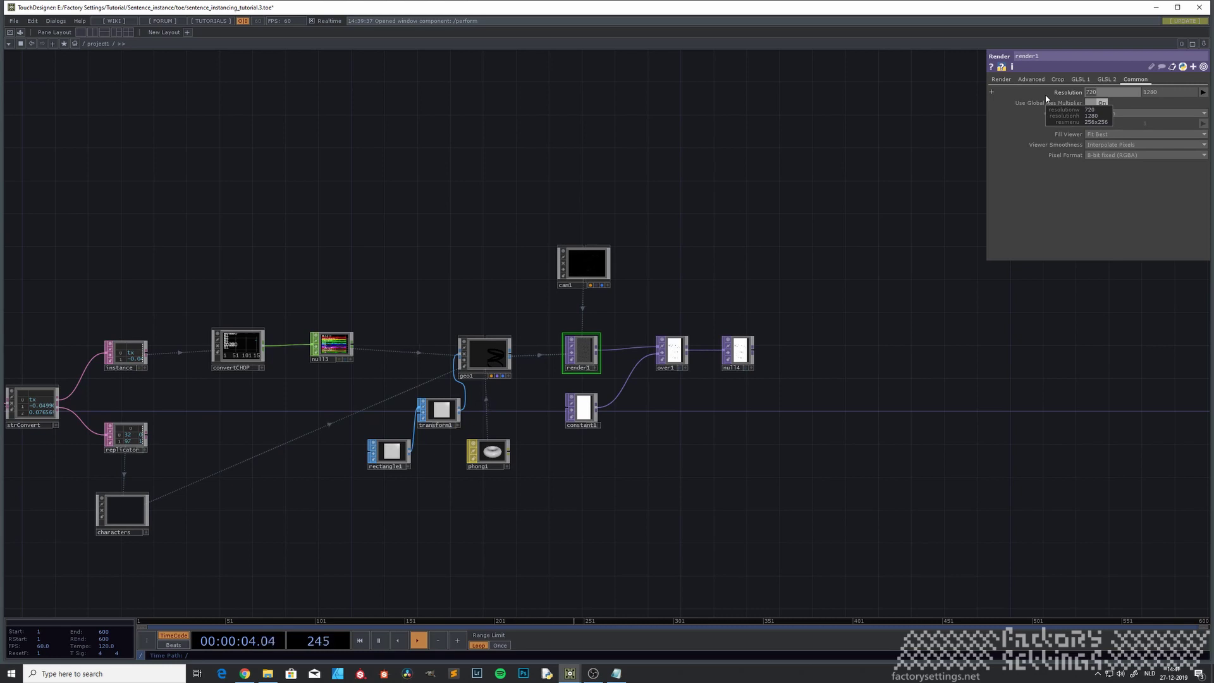
{"action": "type", "text": "op.MAIN.par."}
{"action": "key", "text": "Escape"}
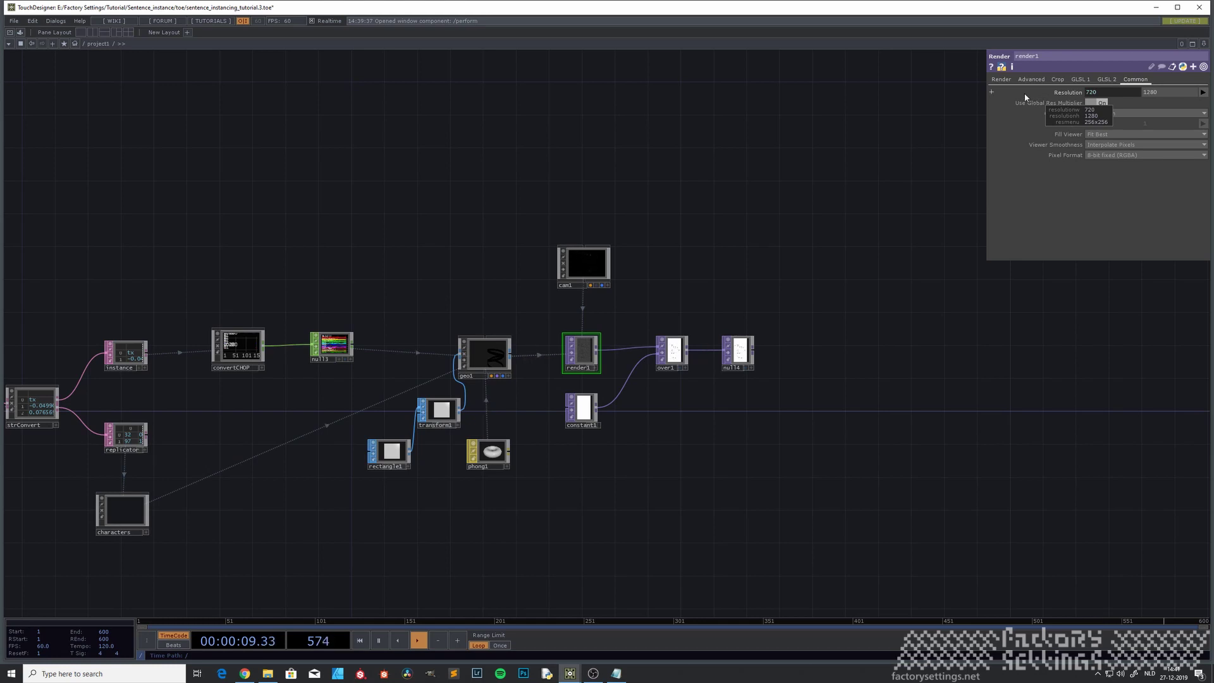
Copy render1's width expression to its resolution height and adapt it to op.MAIN.par.h.
{"action": "left_click", "coordinate": [991, 91]}
{"action": "left_click", "coordinate": [1114, 103]}
{"action": "key", "text": "ctrl+c"}
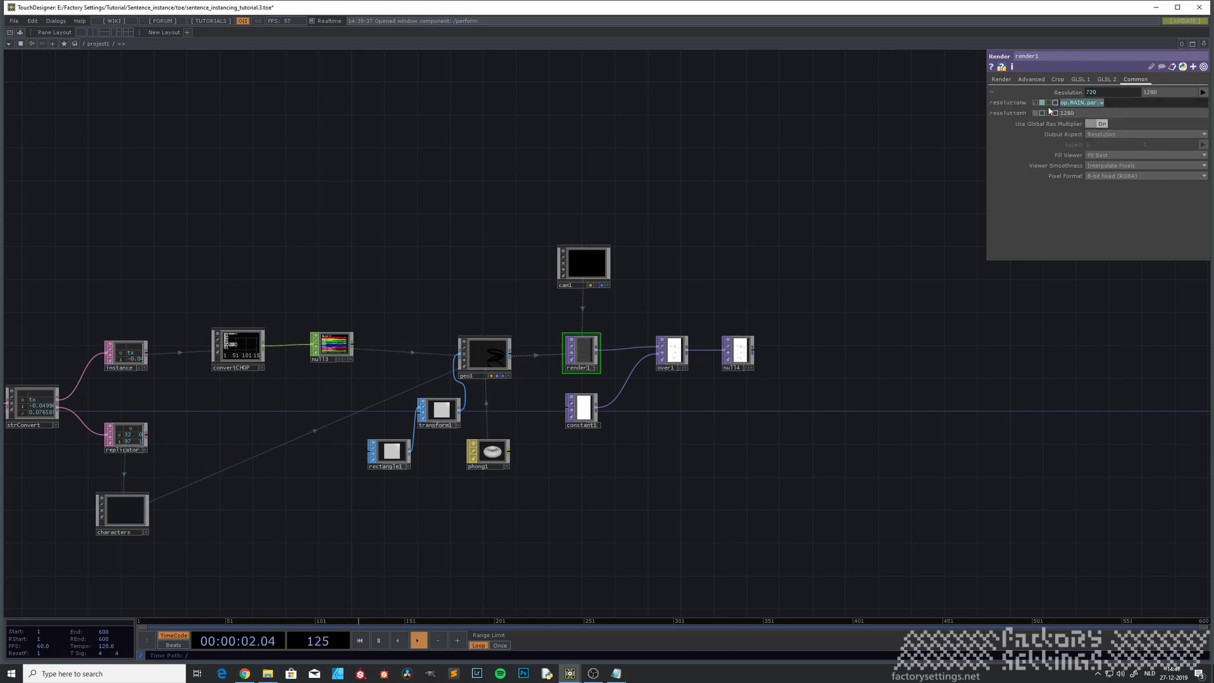
{"action": "left_click", "coordinate": [1067, 114]}
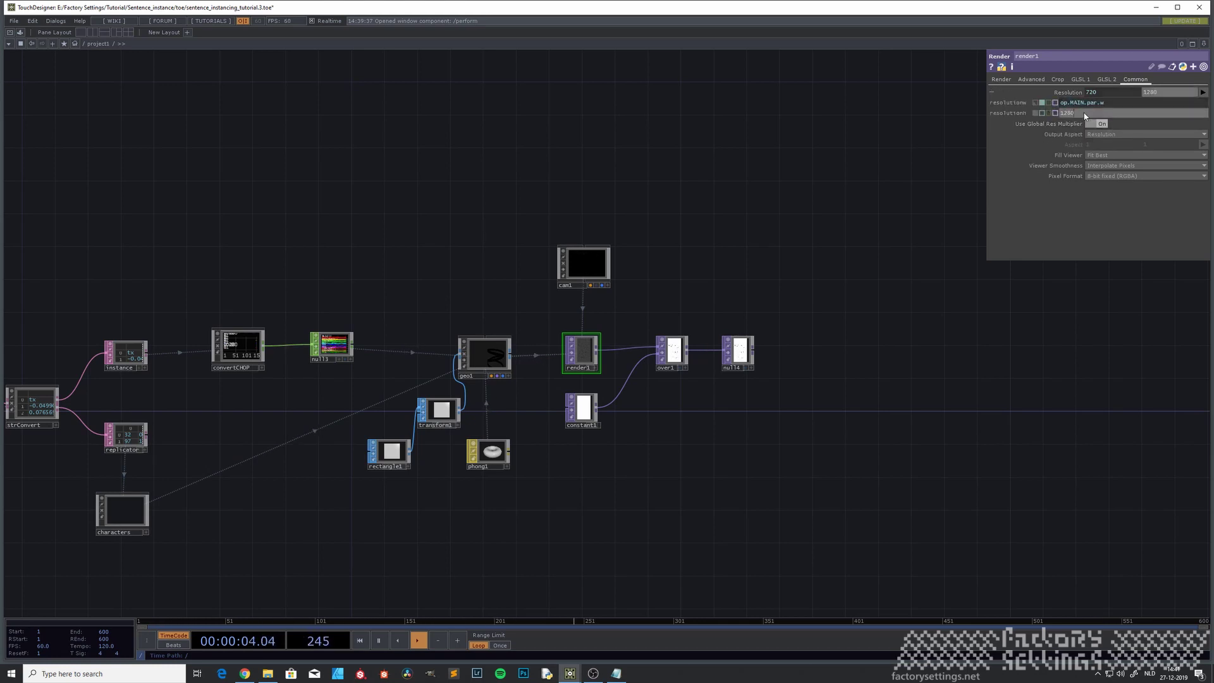
{"action": "key", "text": "ctrl+v"}
{"action": "key", "text": "Return"}
Drive the constant1 resolution with the expressions op.MAIN.par.w for width and op.MAIN.par.h for height.
{"action": "left_click_drag", "start_coordinate": [760, 253], "coordinate": [799, 235]}
{"action": "scroll", "coordinate": [620, 351], "scroll_direction": "up", "scroll_amount": 2}
{"action": "scroll", "coordinate": [620, 351], "scroll_direction": "down", "scroll_amount": 2}
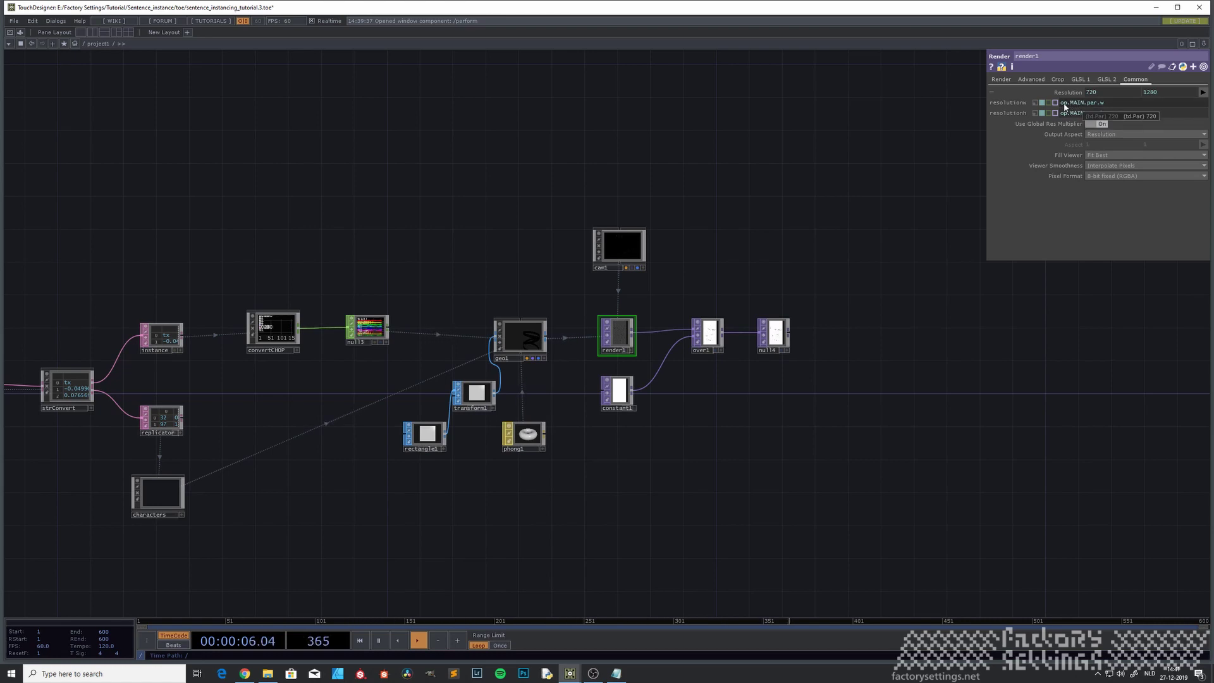
{"action": "left_click_drag", "start_coordinate": [1062, 103], "coordinate": [1084, 106]}
{"action": "left_click", "coordinate": [618, 391]}
{"action": "left_click", "coordinate": [1100, 105]}
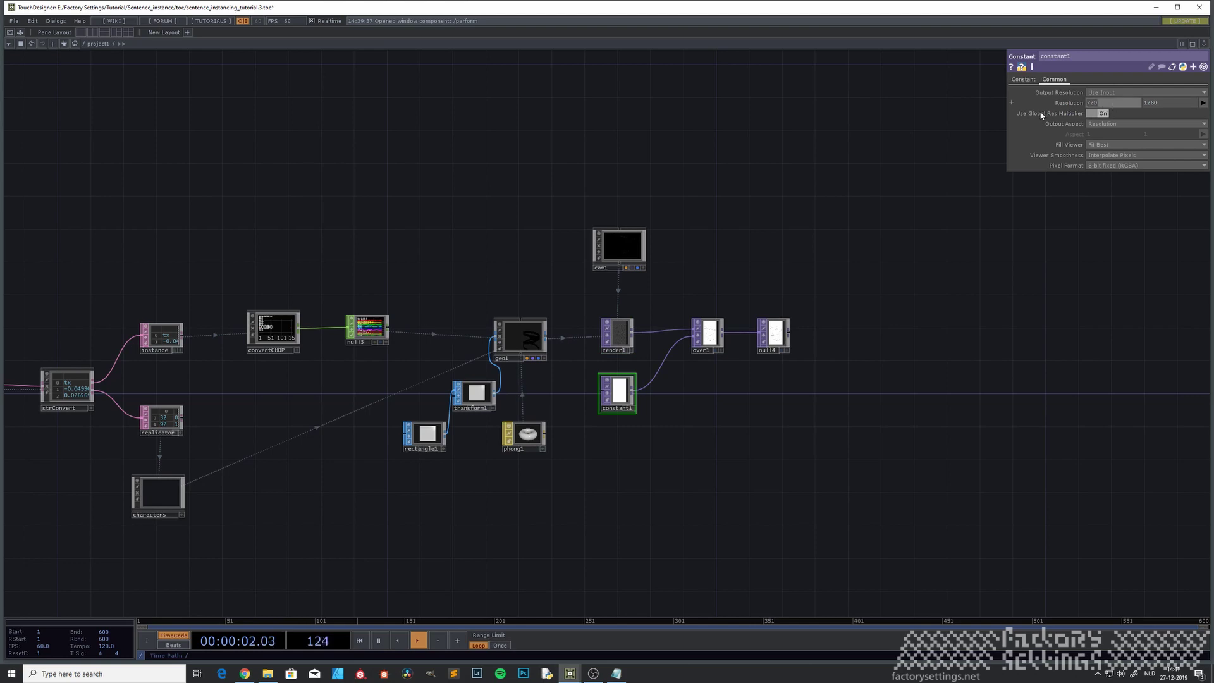
{"action": "key", "text": "ctrl+v"}
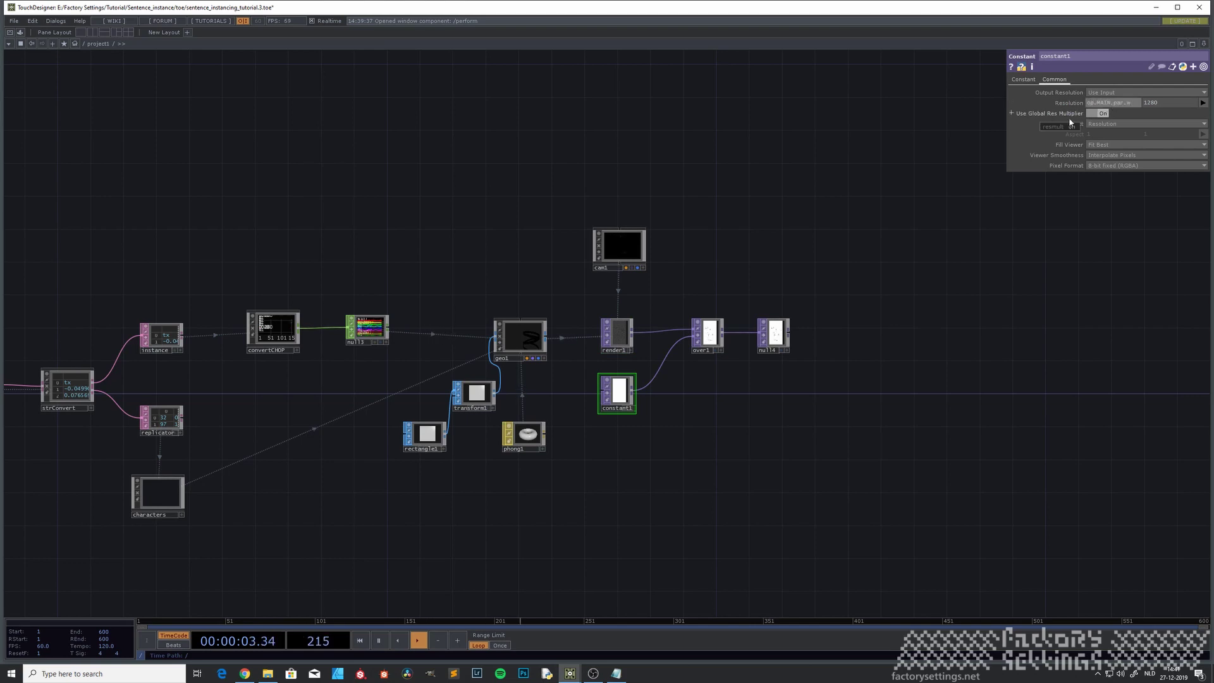
{"action": "left_click", "coordinate": [1168, 104]}
{"action": "key", "text": "ctrl+v"}
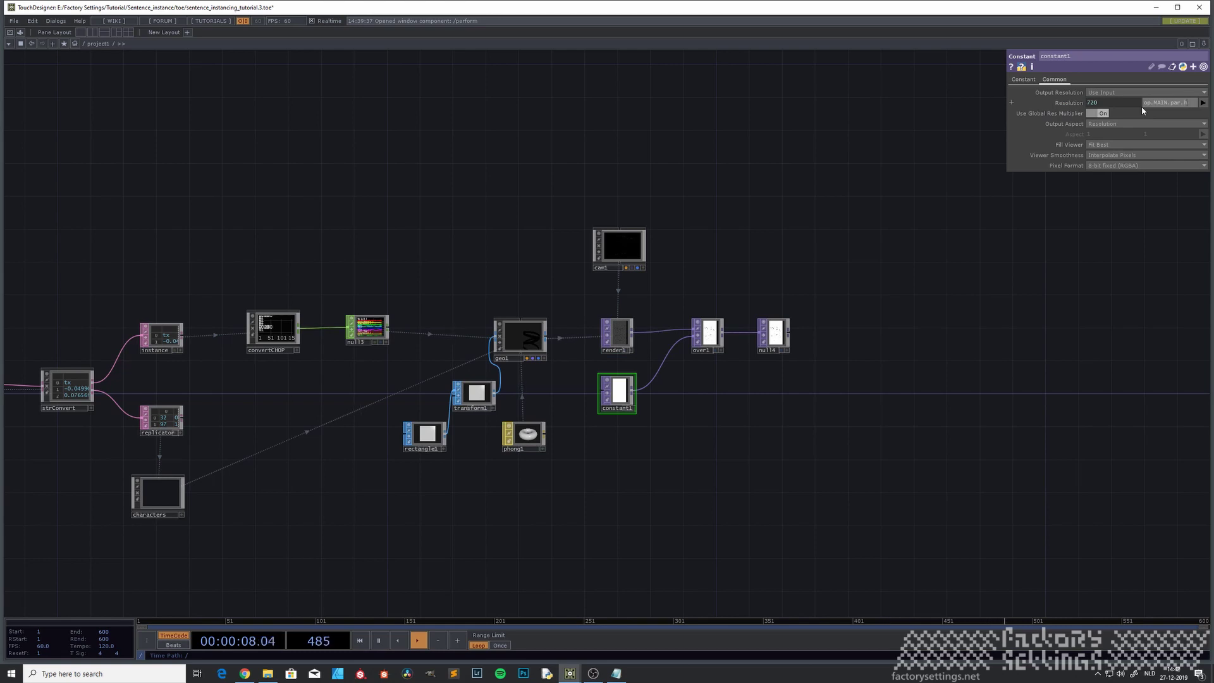
{"action": "left_click", "coordinate": [943, 262]}
{"action": "scroll", "coordinate": [776, 282], "scroll_direction": "up", "scroll_amount": 2}
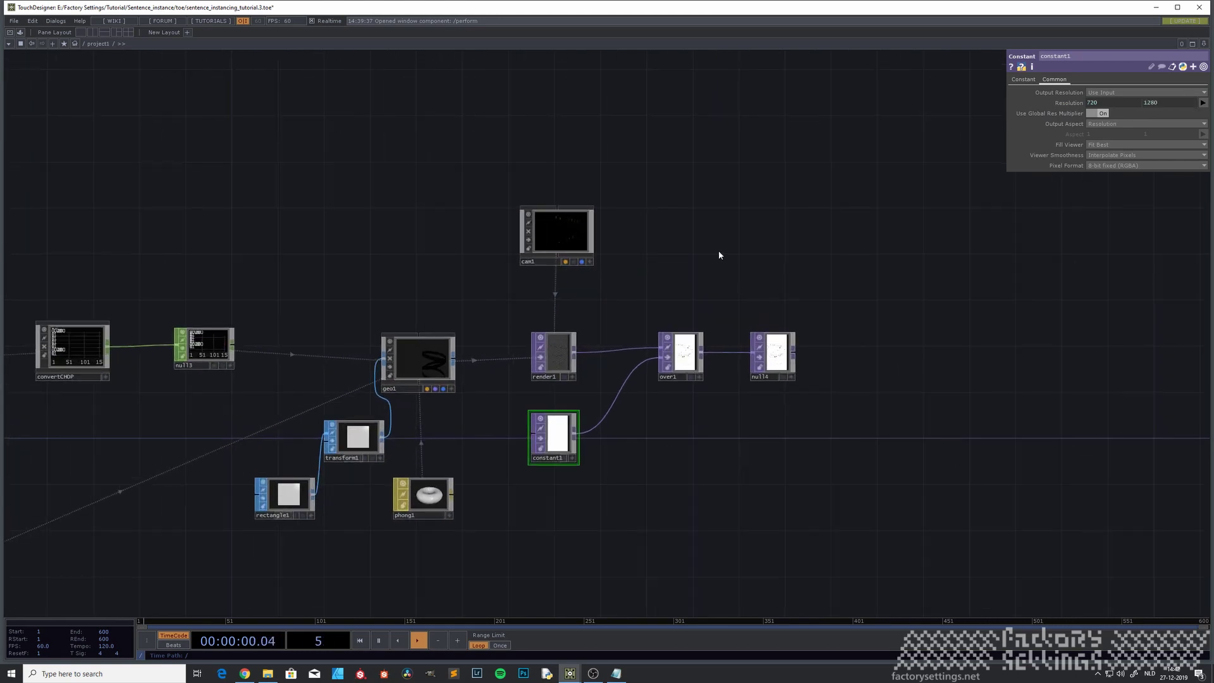
{"action": "scroll", "coordinate": [719, 249], "scroll_direction": "down", "scroll_amount": 2}
{"action": "left_click_drag", "start_coordinate": [580, 310], "coordinate": [645, 320]}
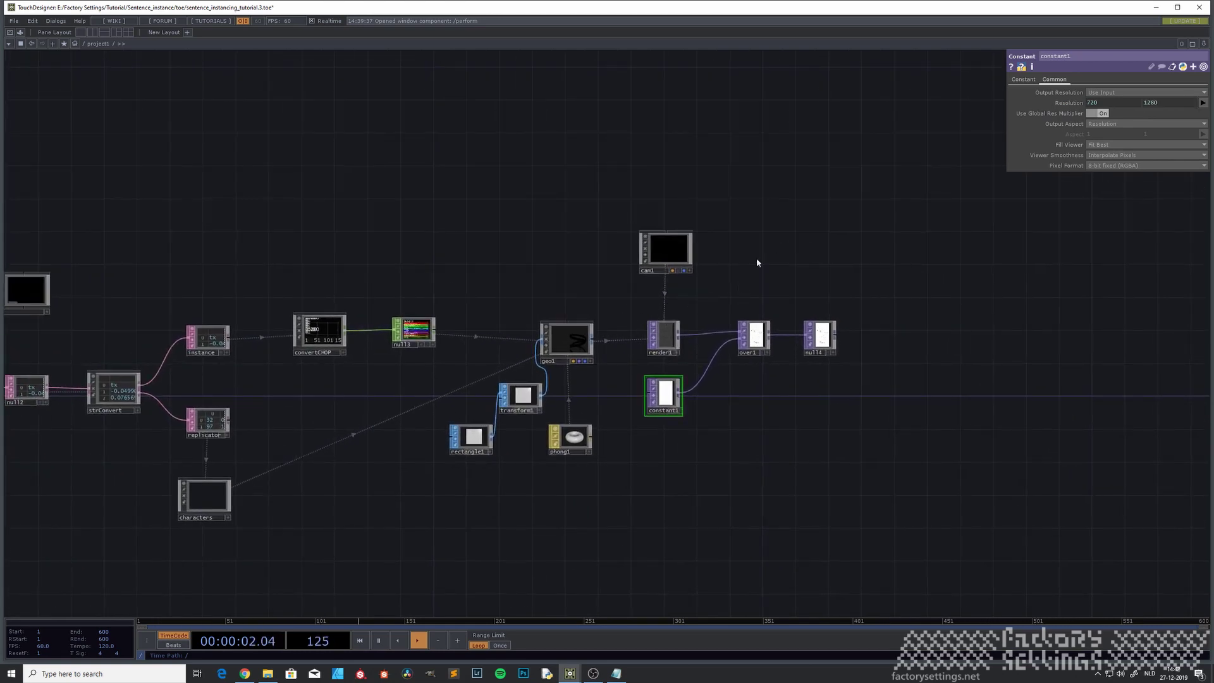
{"action": "key", "text": "u"}
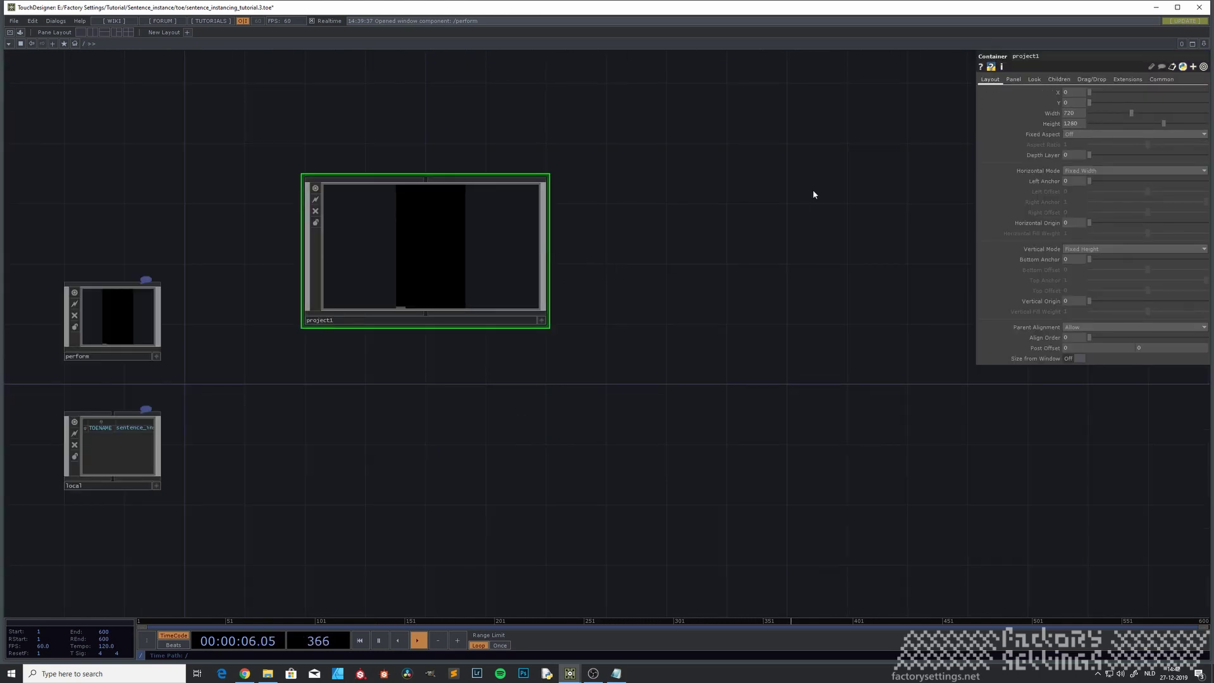
{"action": "key", "text": "i"}
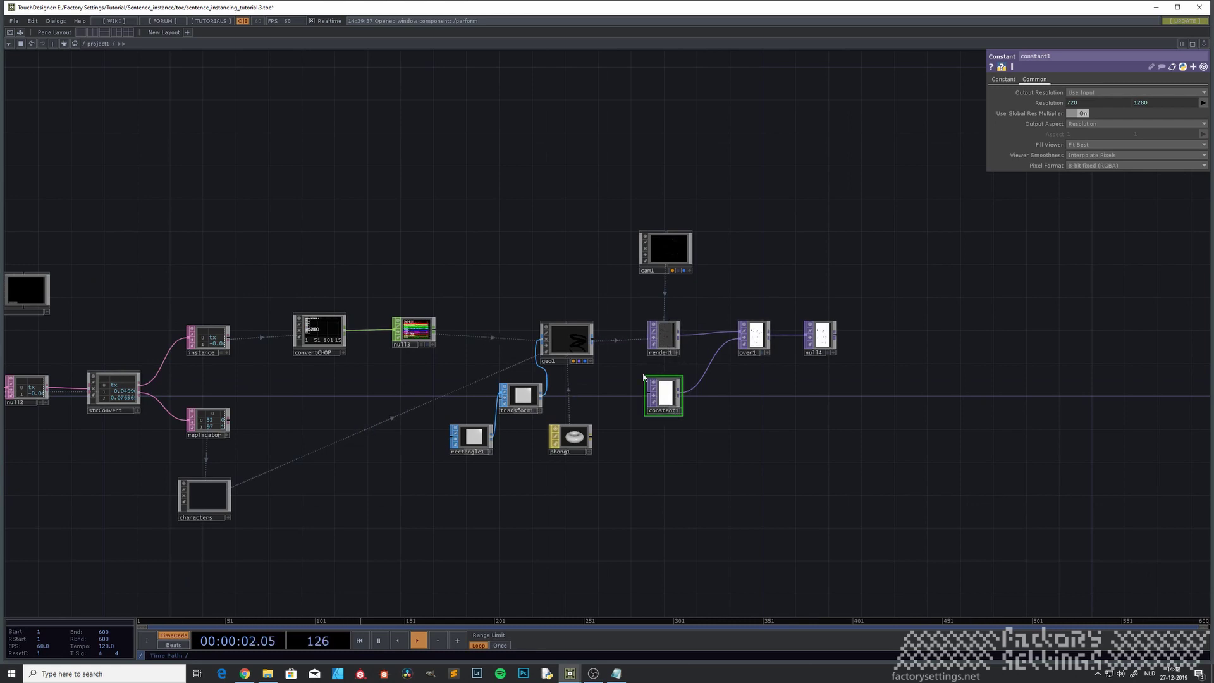
{"action": "key", "text": "h"}
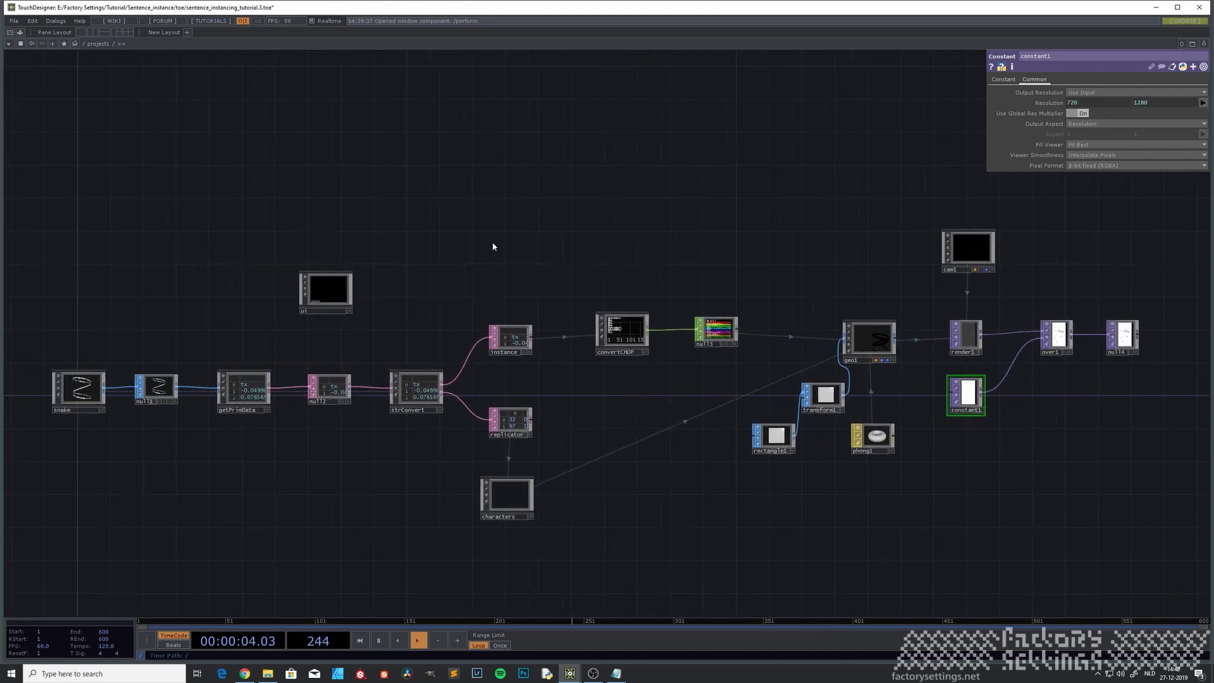
{"action": "left_click_drag", "start_coordinate": [616, 265], "coordinate": [516, 225]}
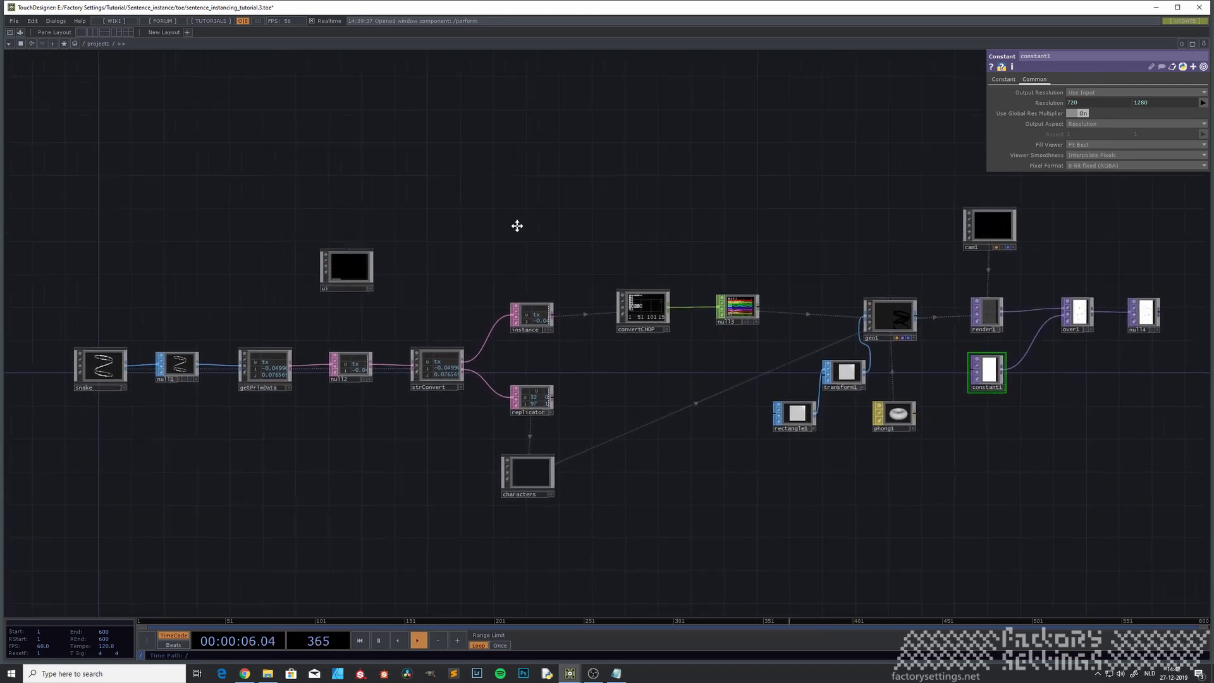
Open the project in perform mode to check its output window, and return to the network editor.
{"action": "left_click_drag", "start_coordinate": [661, 349], "coordinate": [533, 336]}
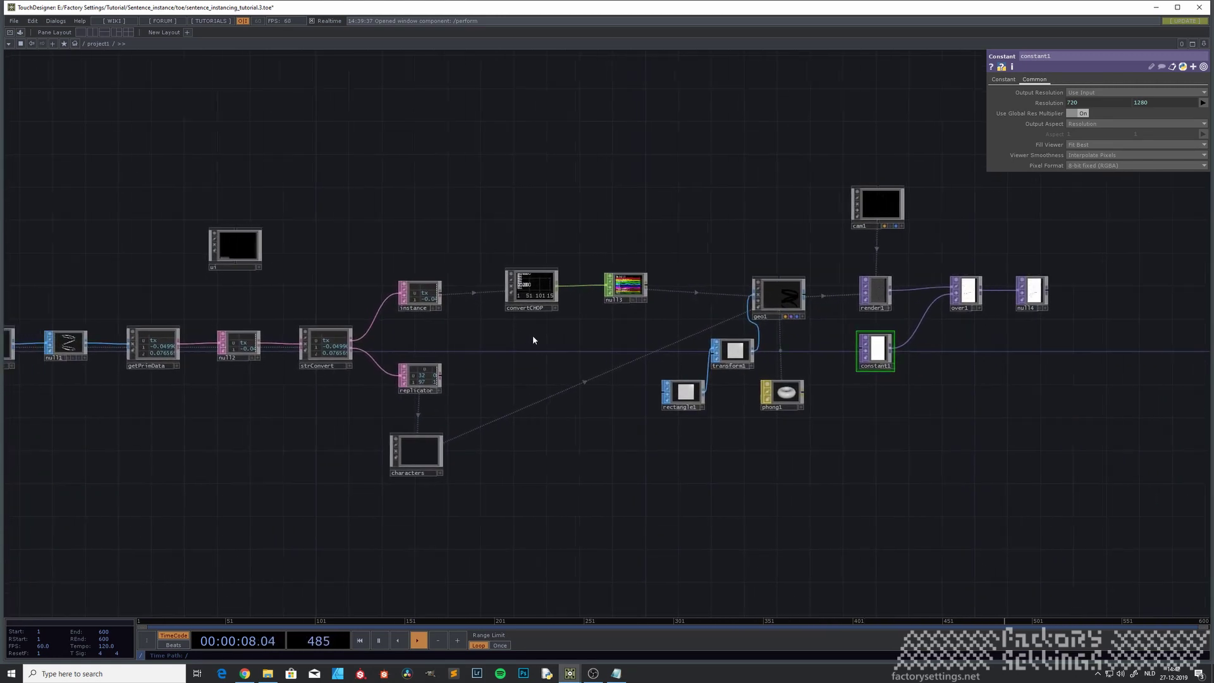
{"action": "left_click_drag", "start_coordinate": [954, 385], "coordinate": [667, 415]}
{"action": "scroll", "coordinate": [808, 348], "scroll_direction": "up", "scroll_amount": 3}
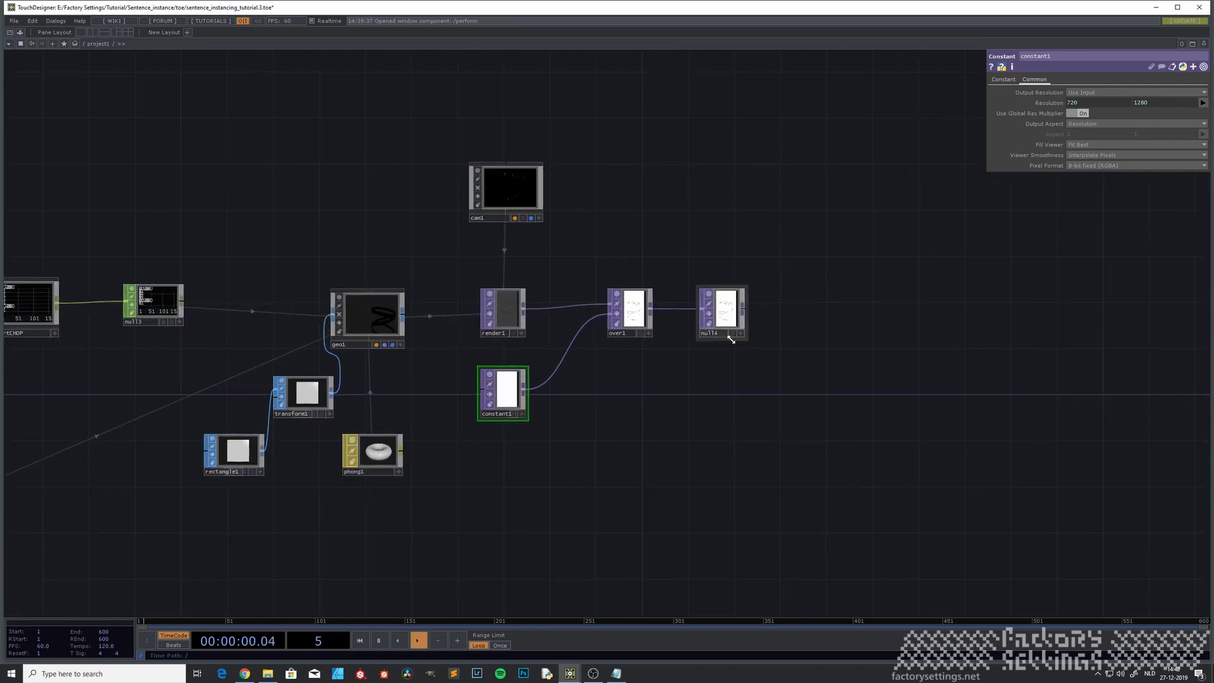
{"action": "key", "text": "F1"}
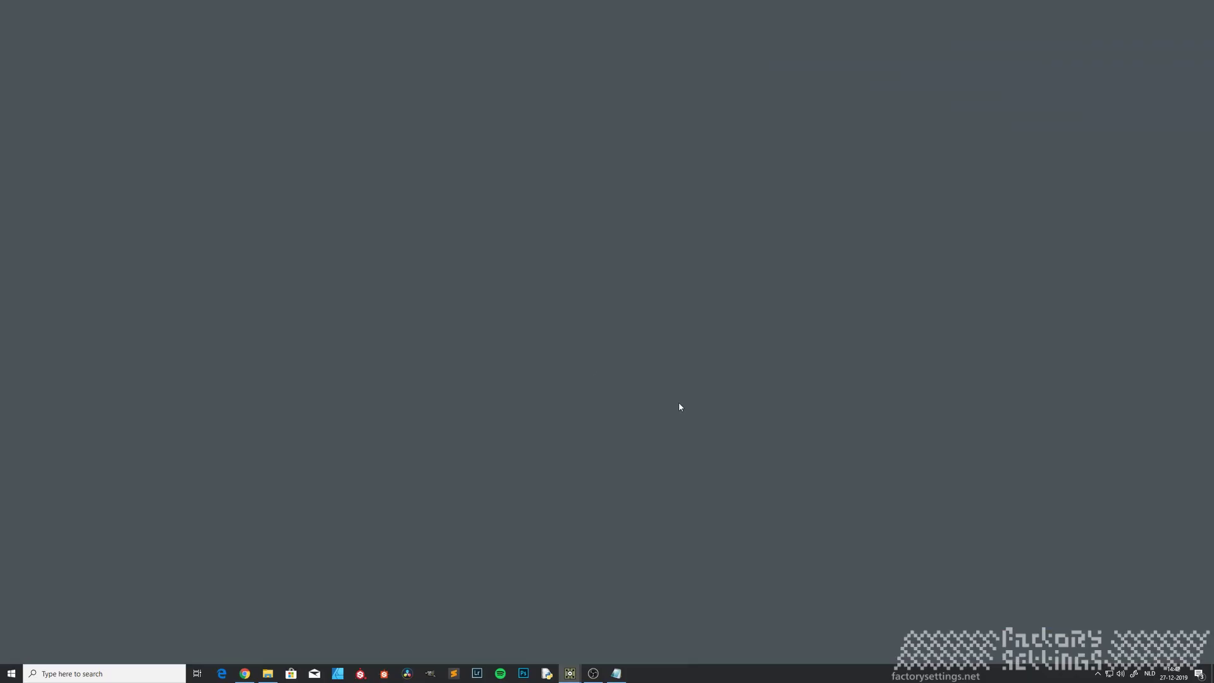
{"action": "left_click_drag", "start_coordinate": [749, 24], "coordinate": [639, 24]}
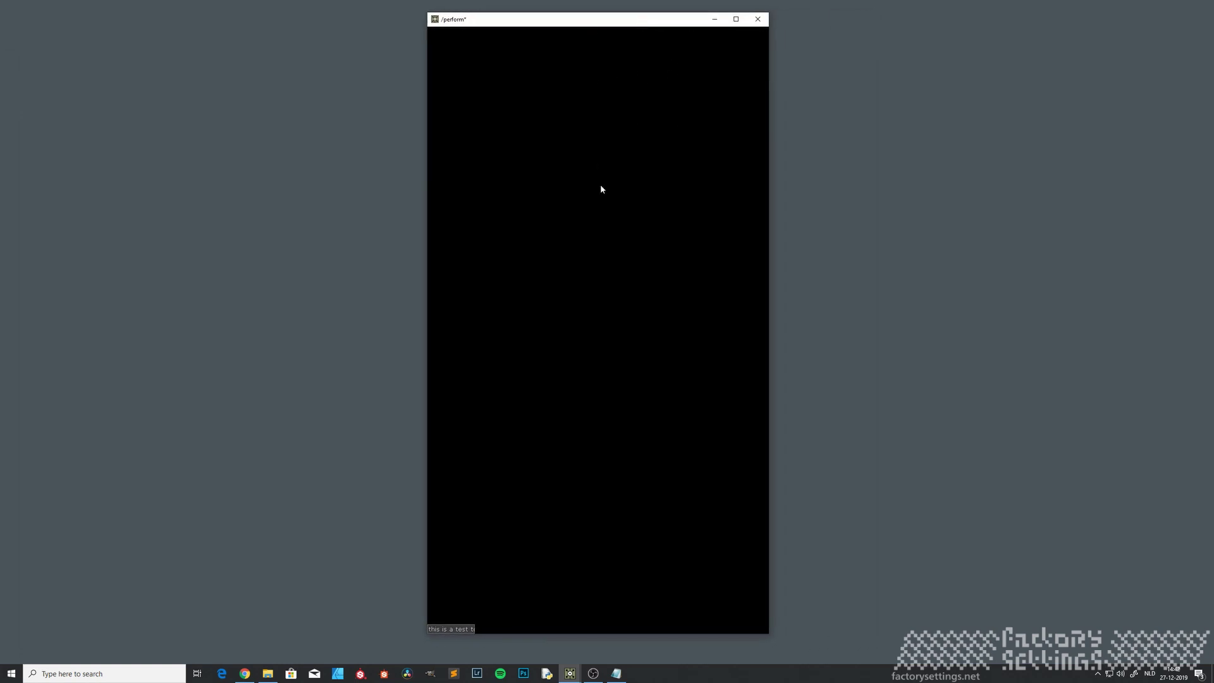
{"action": "key", "text": "Escape"}
Add an Out TOP connected to the output of null4.
{"action": "left_click_drag", "start_coordinate": [786, 344], "coordinate": [681, 348]}
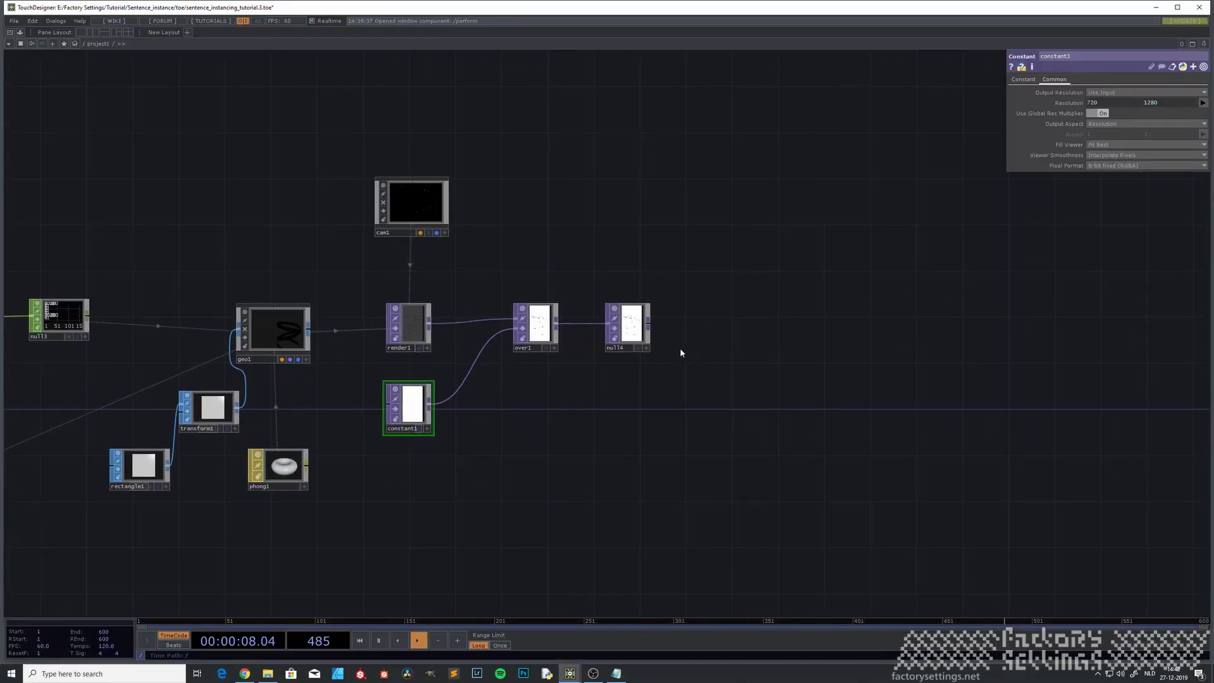
{"action": "scroll", "coordinate": [652, 335], "scroll_direction": "up", "scroll_amount": 3}
{"action": "right_click", "coordinate": [636, 321]}
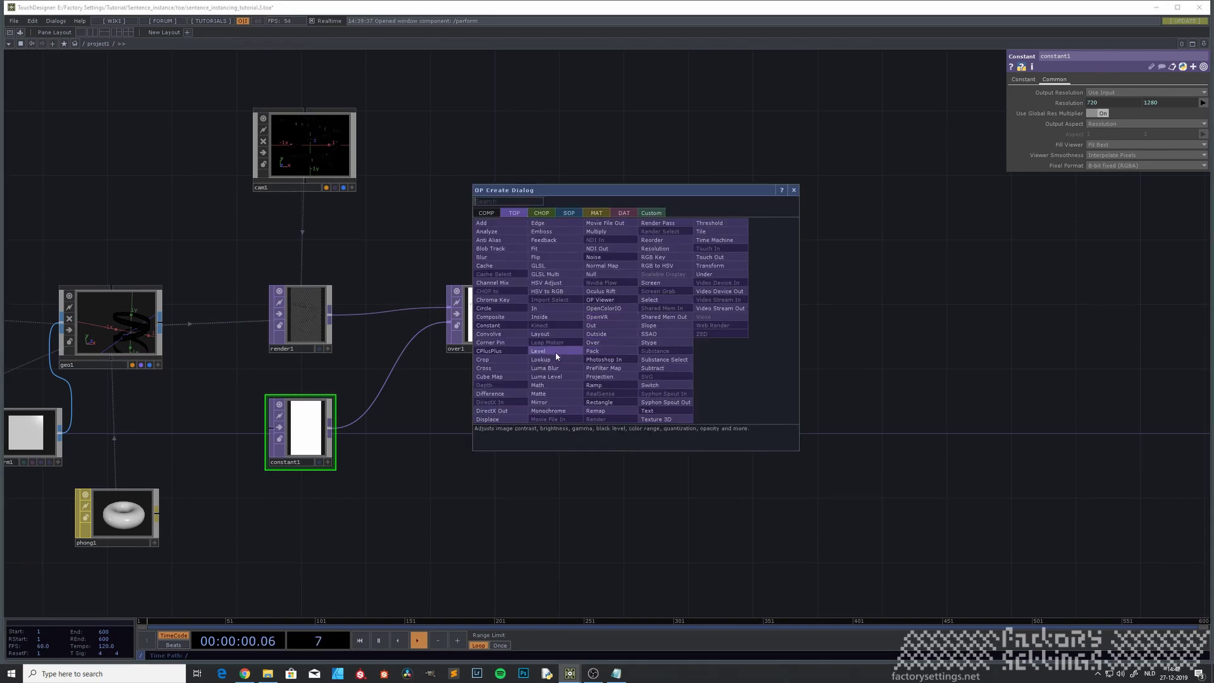
{"action": "left_click", "coordinate": [588, 333]}
{"action": "left_click", "coordinate": [715, 319]}
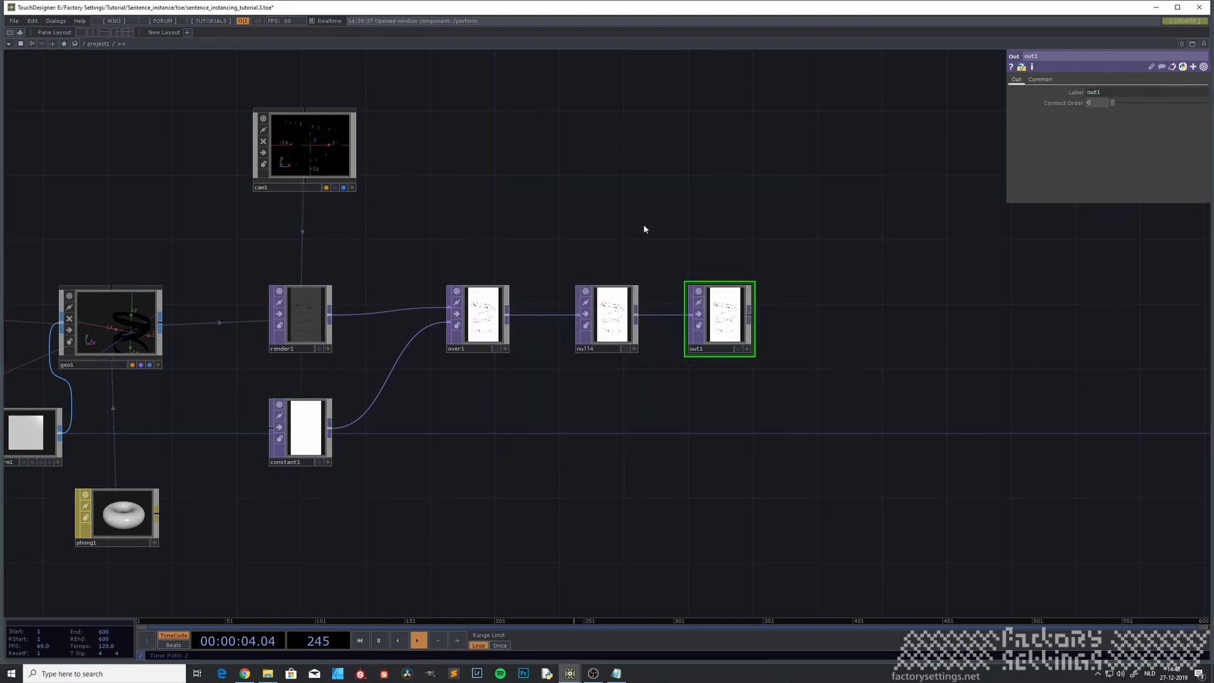
Check the perform window again with the new Out TOP in place, and go back to the network.
{"action": "key", "text": "F1"}
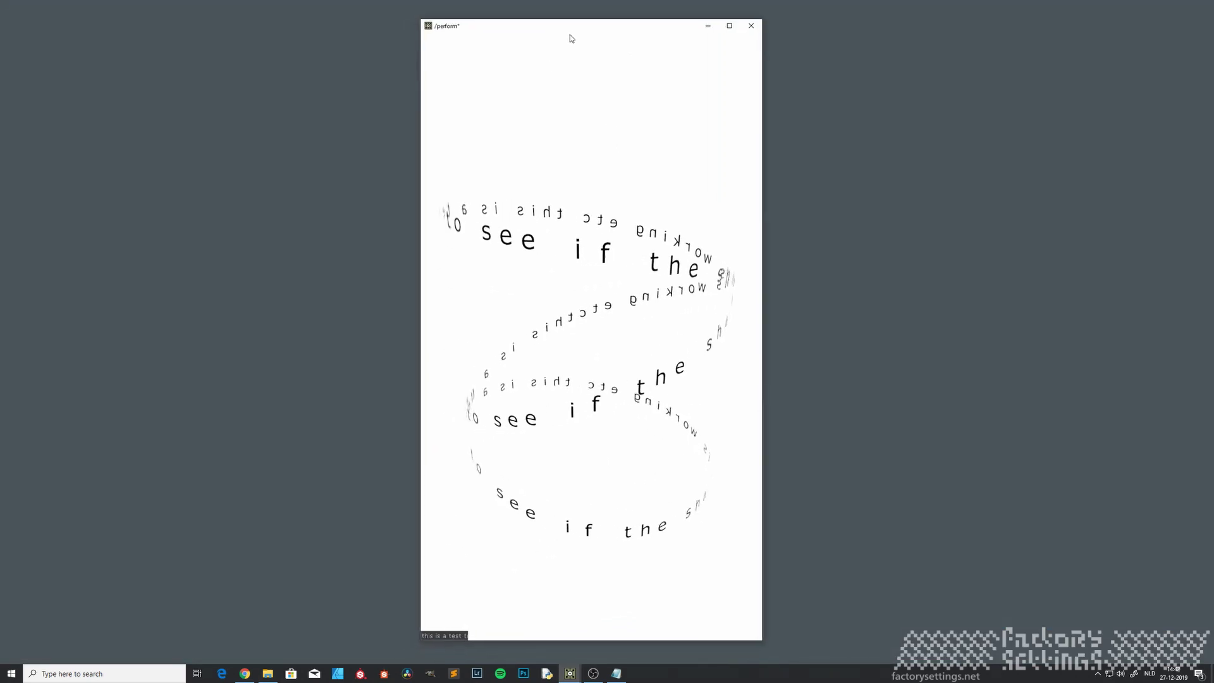
{"action": "left_click_drag", "start_coordinate": [575, 29], "coordinate": [587, 23]}
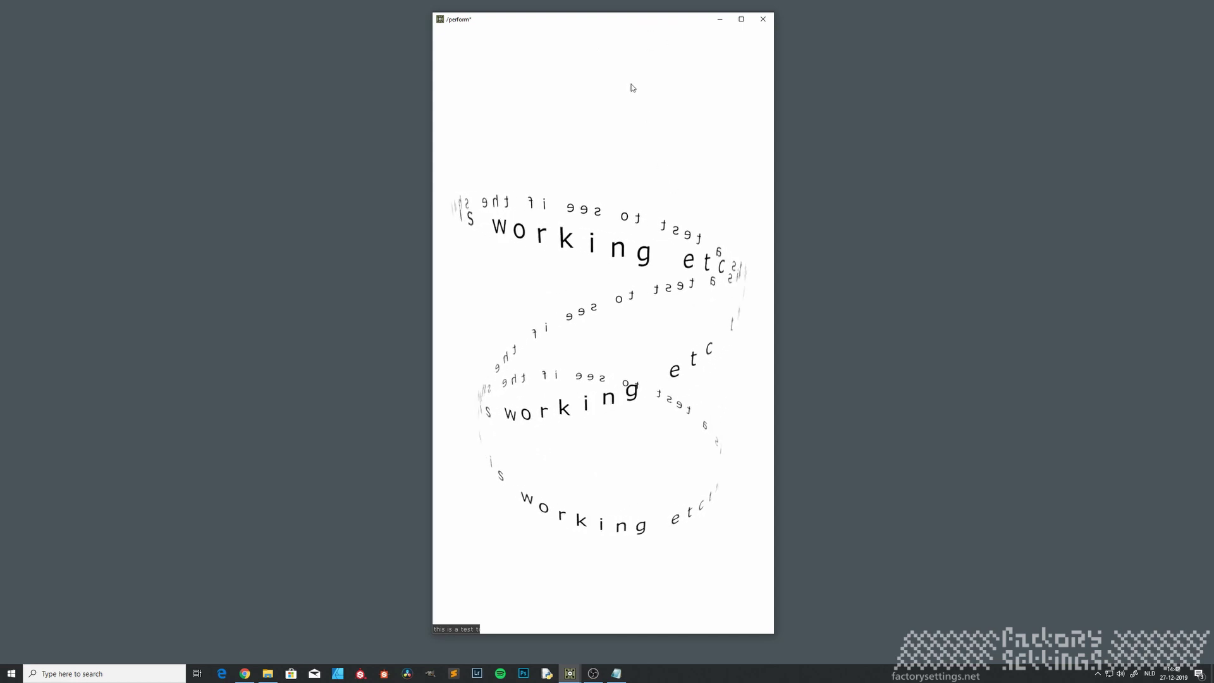
{"action": "key", "text": "Escape"}
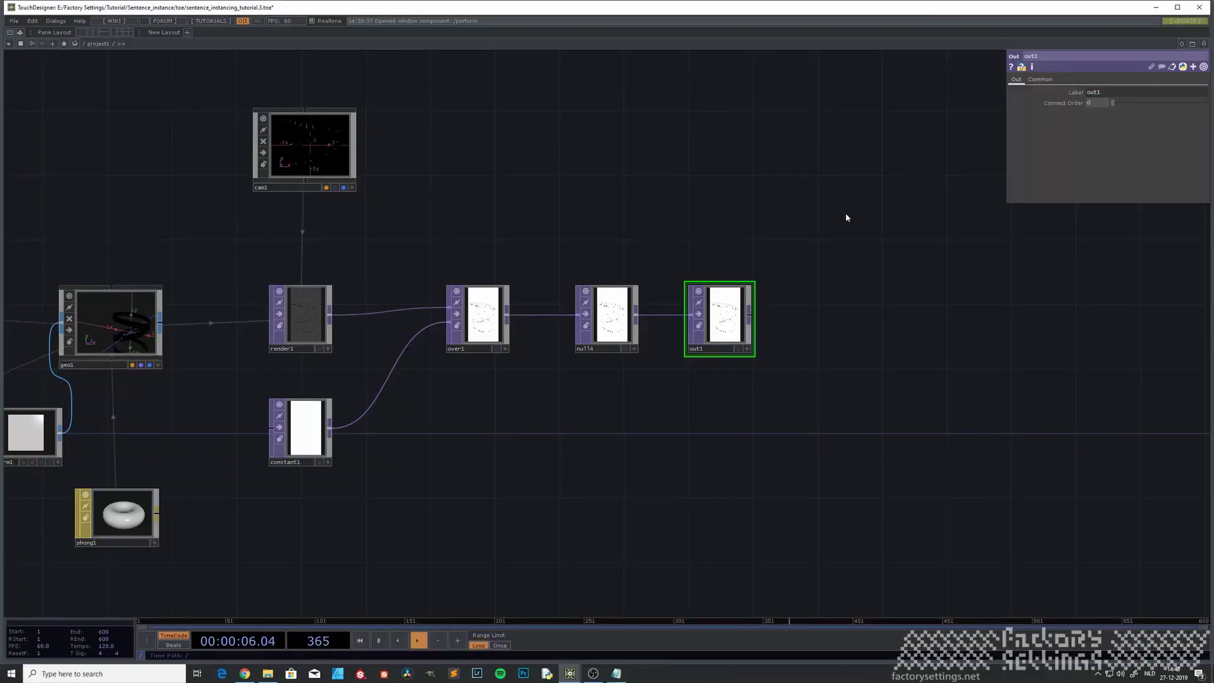
Split the network pane side by side and move the divider so the first pane takes about 70% of the width.
{"action": "left_click", "coordinate": [1205, 43]}
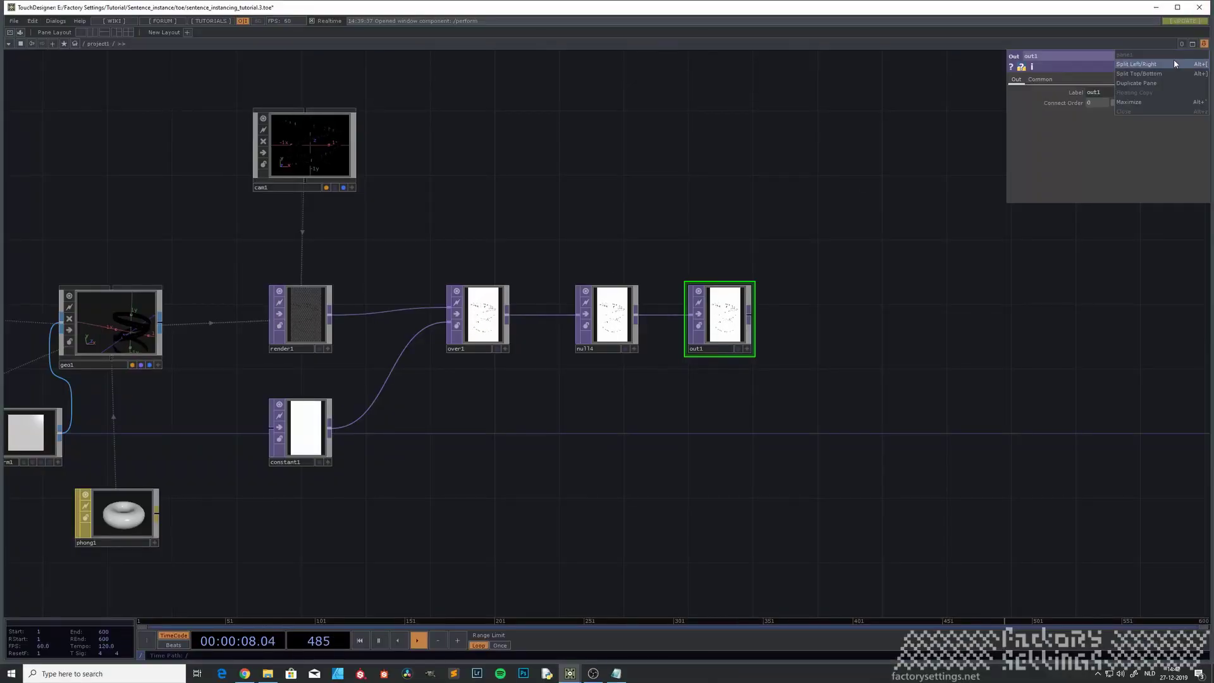
{"action": "left_click", "coordinate": [1139, 64]}
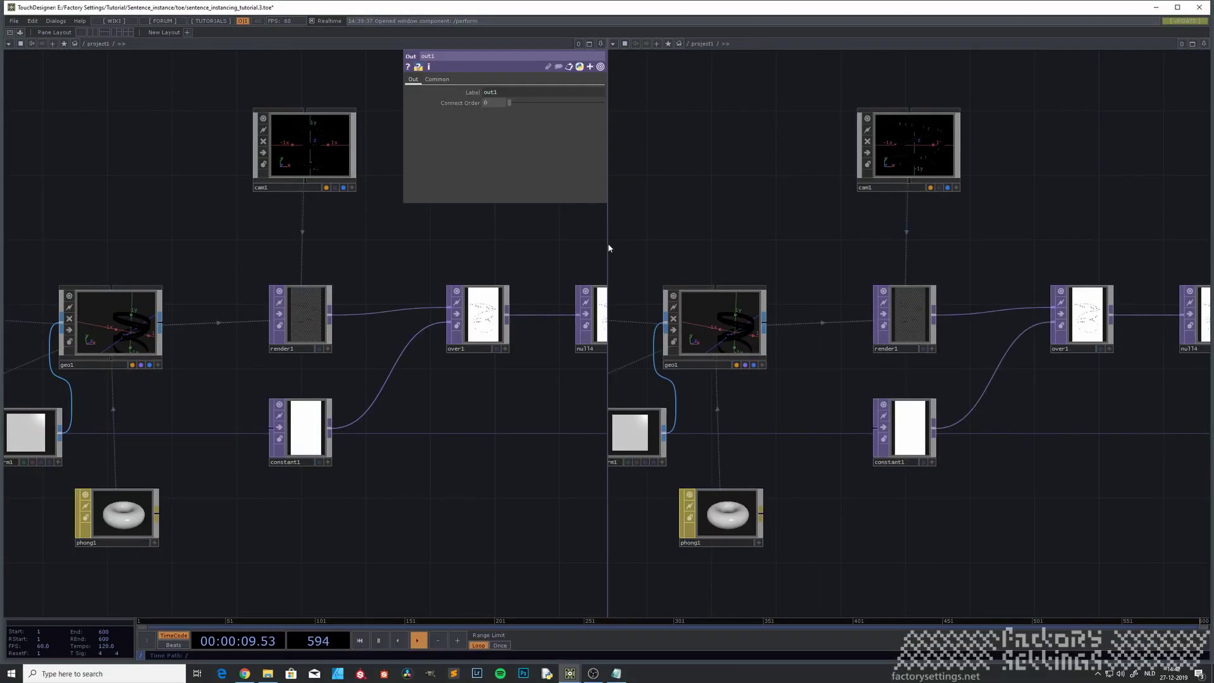
{"action": "left_click_drag", "start_coordinate": [607, 243], "coordinate": [852, 237]}
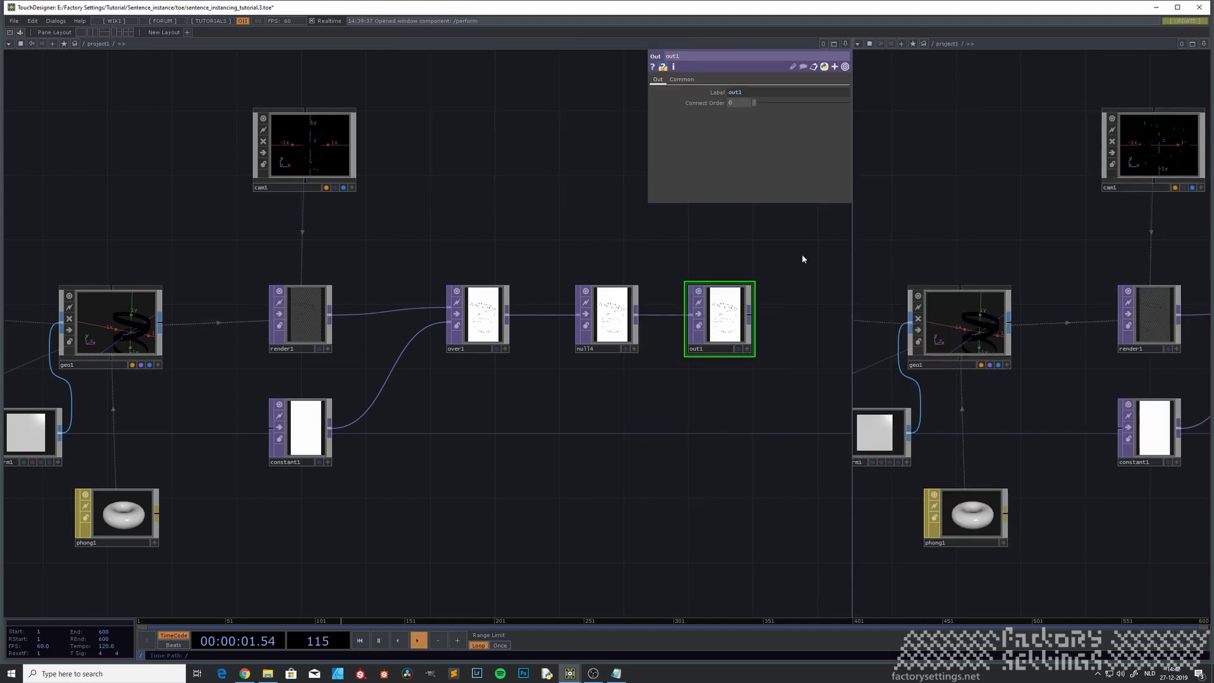
Go up to the root network, open a floating view of the perform window component and place it over the second pane.
{"action": "left_click_drag", "start_coordinate": [585, 428], "coordinate": [377, 447]}
{"action": "key", "text": "u"}
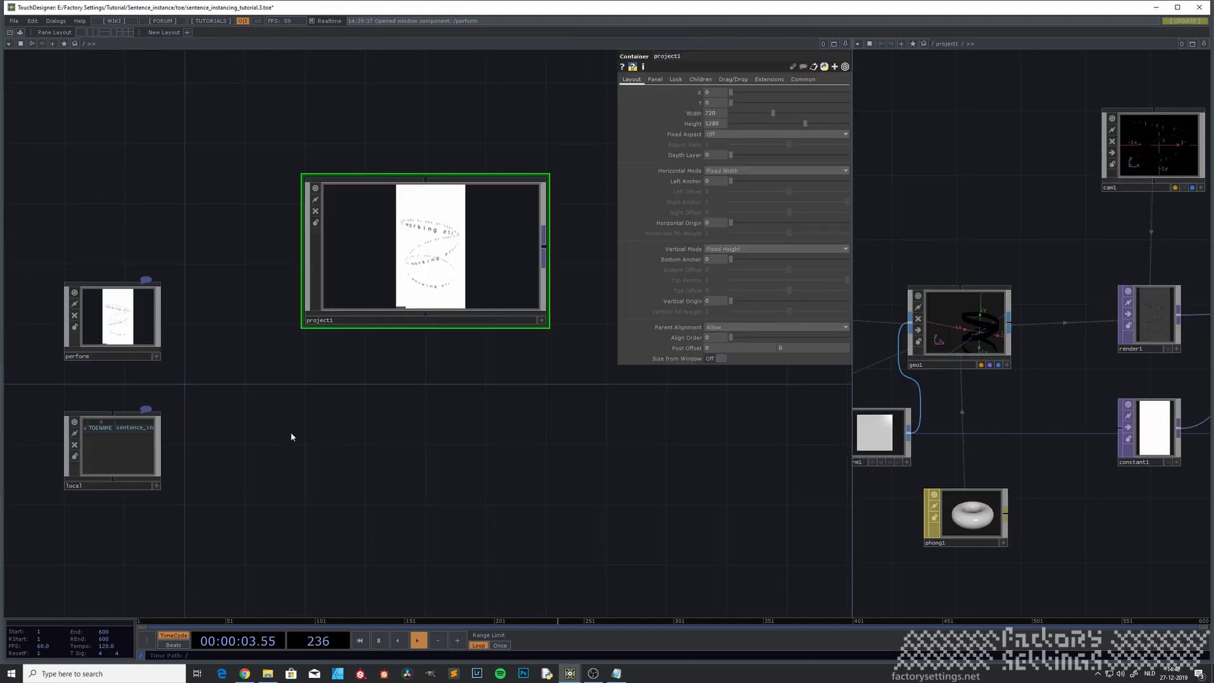
{"action": "left_click", "coordinate": [122, 334]}
{"action": "right_click", "coordinate": [122, 326]}
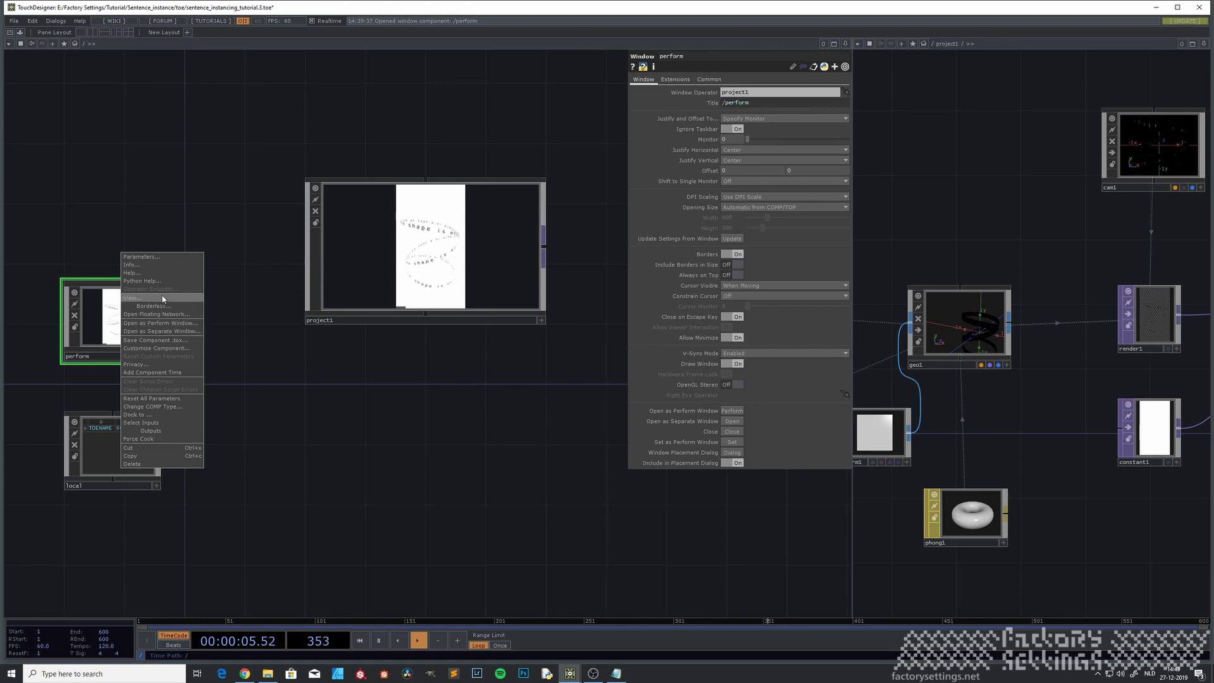
{"action": "left_click", "coordinate": [145, 301]}
{"action": "left_click_drag", "start_coordinate": [172, 8], "coordinate": [1031, 33]}
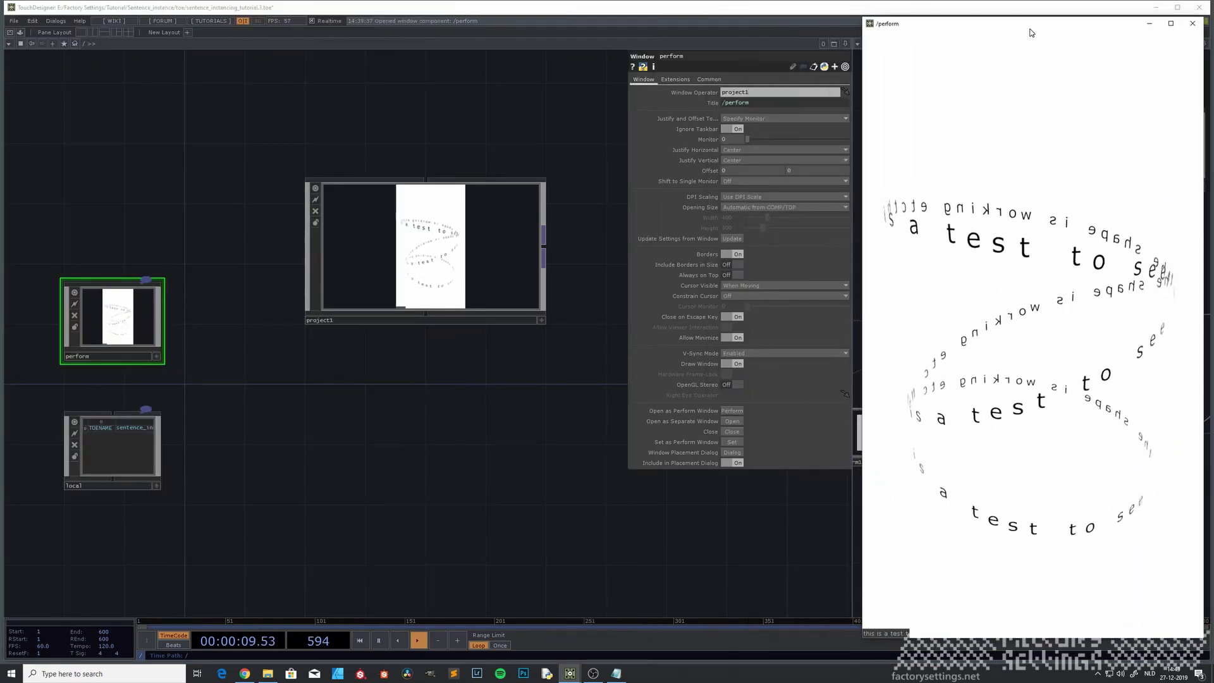
Hide the parameter window, enter project1 and go to the ui container.
{"action": "left_click_drag", "start_coordinate": [492, 397], "coordinate": [469, 456]}
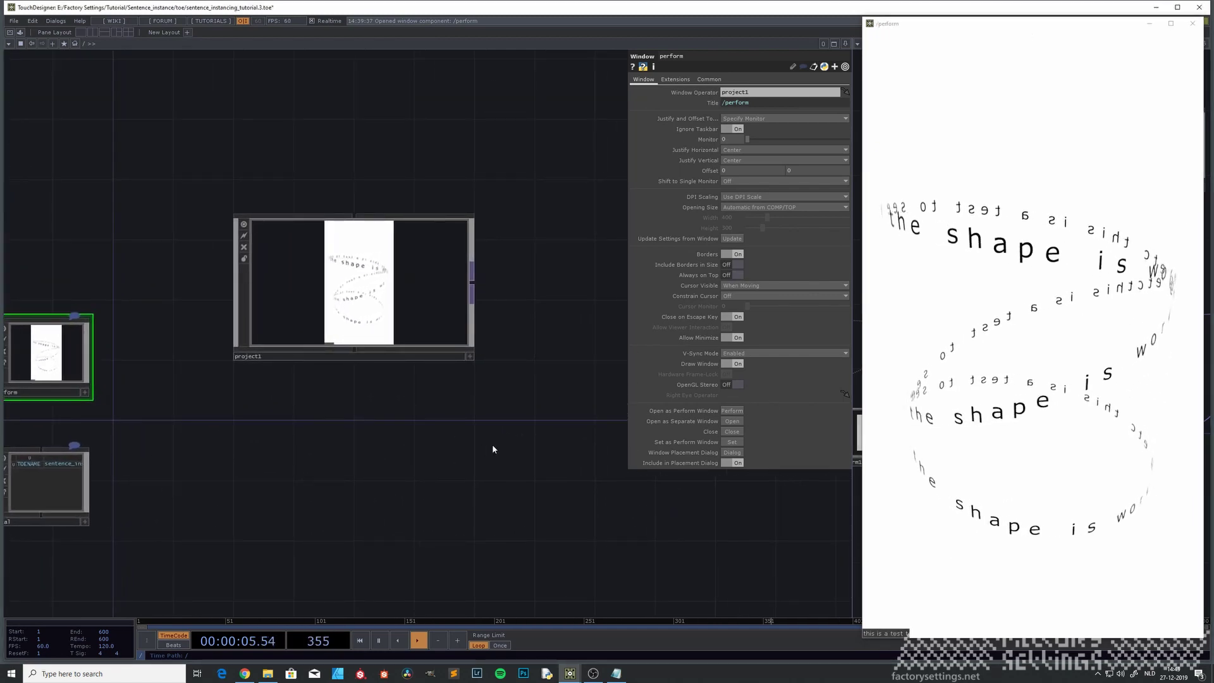
{"action": "key", "text": "p"}
{"action": "left_click", "coordinate": [370, 299]}
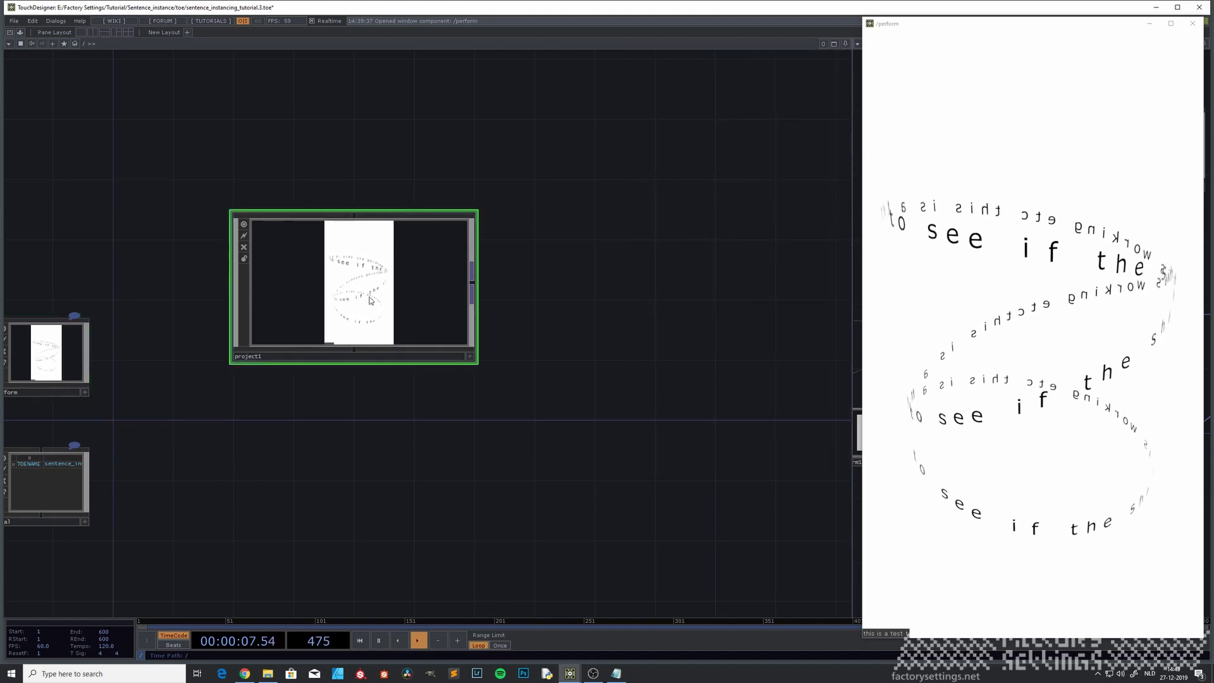
{"action": "key", "text": "i"}
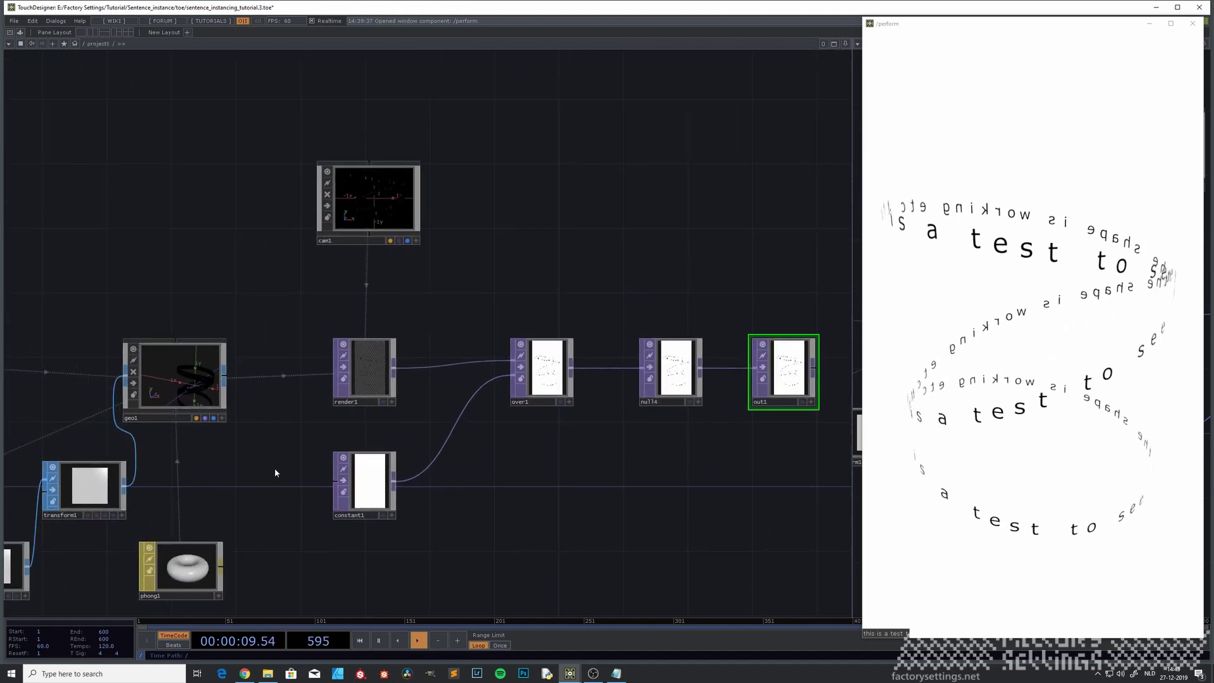
{"action": "left_click_drag", "start_coordinate": [265, 279], "coordinate": [534, 247]}
{"action": "scroll", "coordinate": [537, 244], "scroll_direction": "down", "scroll_amount": 3}
{"action": "left_click_drag", "start_coordinate": [320, 415], "coordinate": [482, 470]}
{"action": "left_click_drag", "start_coordinate": [236, 254], "coordinate": [480, 282]}
{"action": "scroll", "coordinate": [388, 304], "scroll_direction": "up", "scroll_amount": 3}
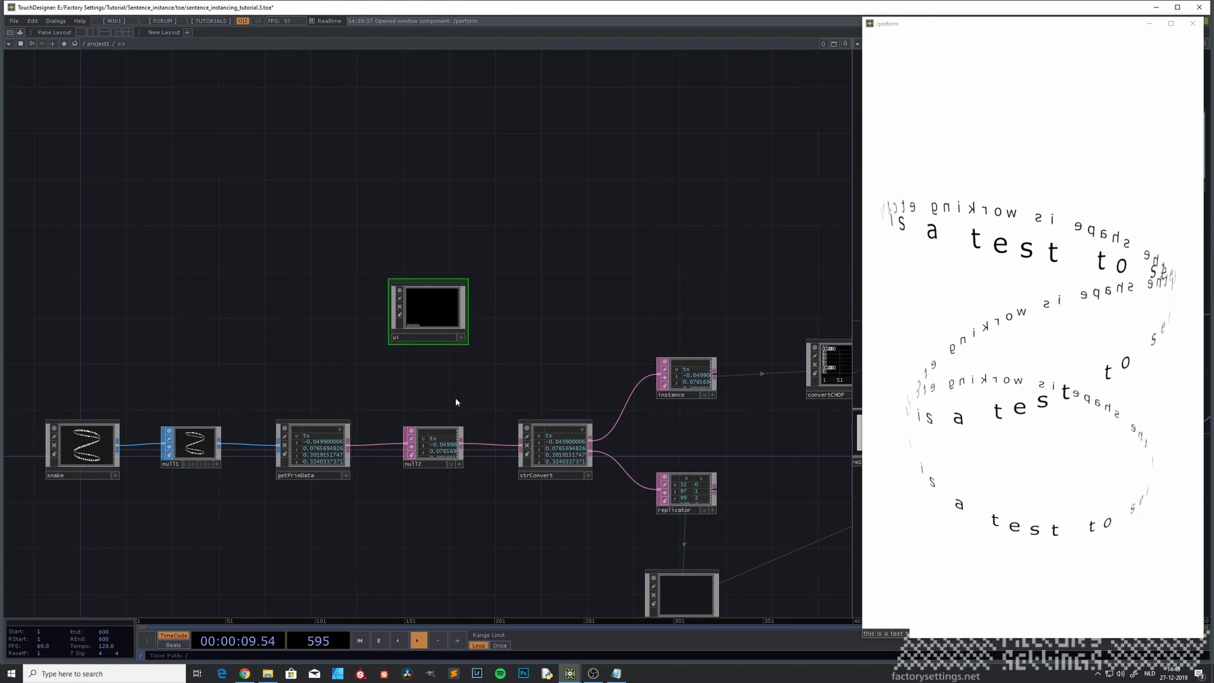
{"action": "left_click_drag", "start_coordinate": [456, 401], "coordinate": [382, 410]}
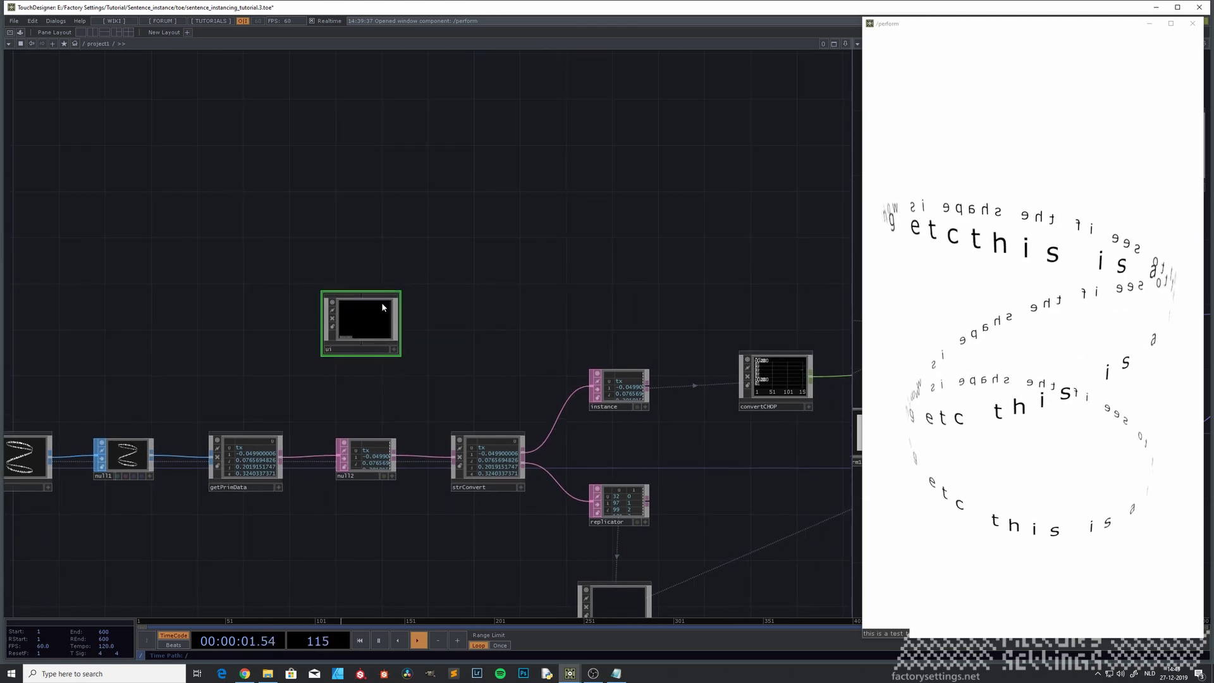
Drive the ui container's width with the expression op.MAIN.par.w and its height with op.MAIN.par.h.
{"action": "key", "text": "p"}
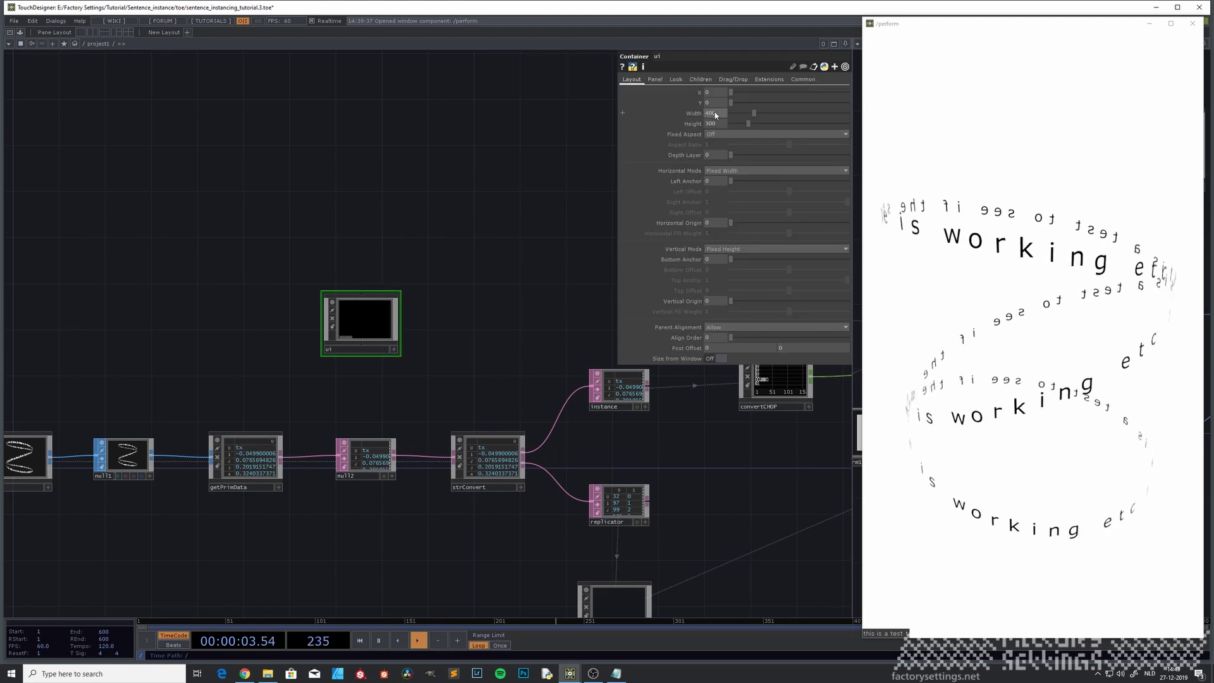
{"action": "left_click_drag", "start_coordinate": [724, 114], "coordinate": [666, 117]}
{"action": "key", "text": "ctrl+v"}
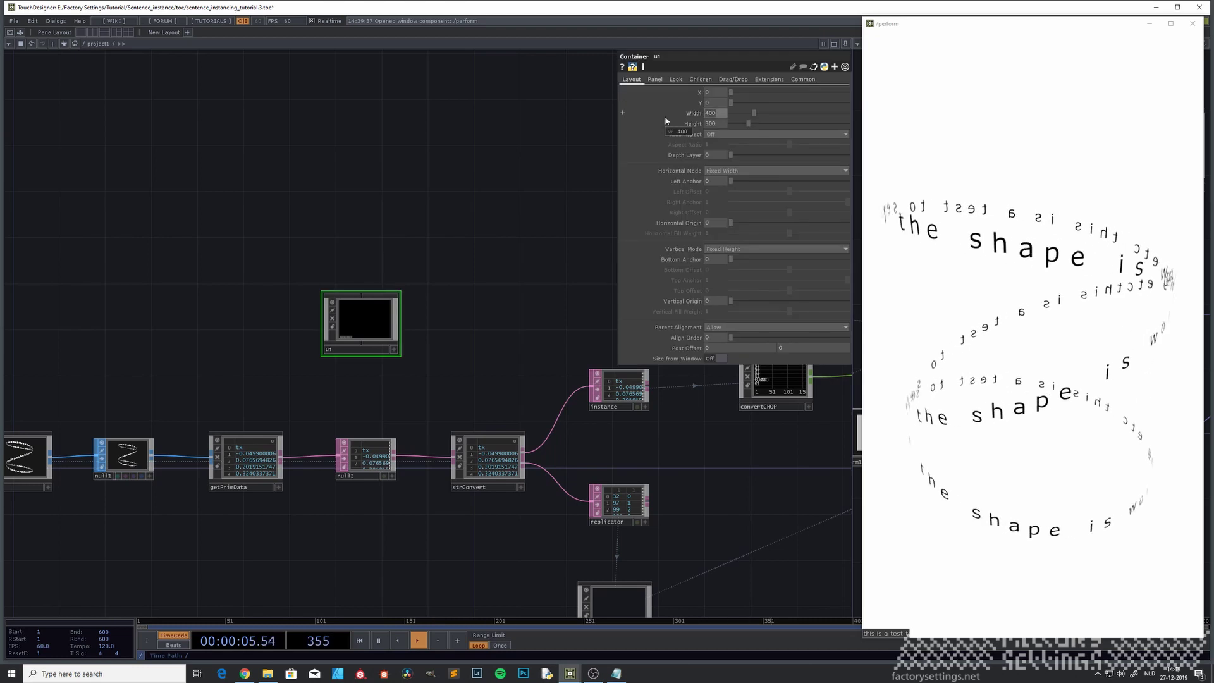
{"action": "left_click", "coordinate": [623, 123]}
{"action": "left_click", "coordinate": [718, 134]}
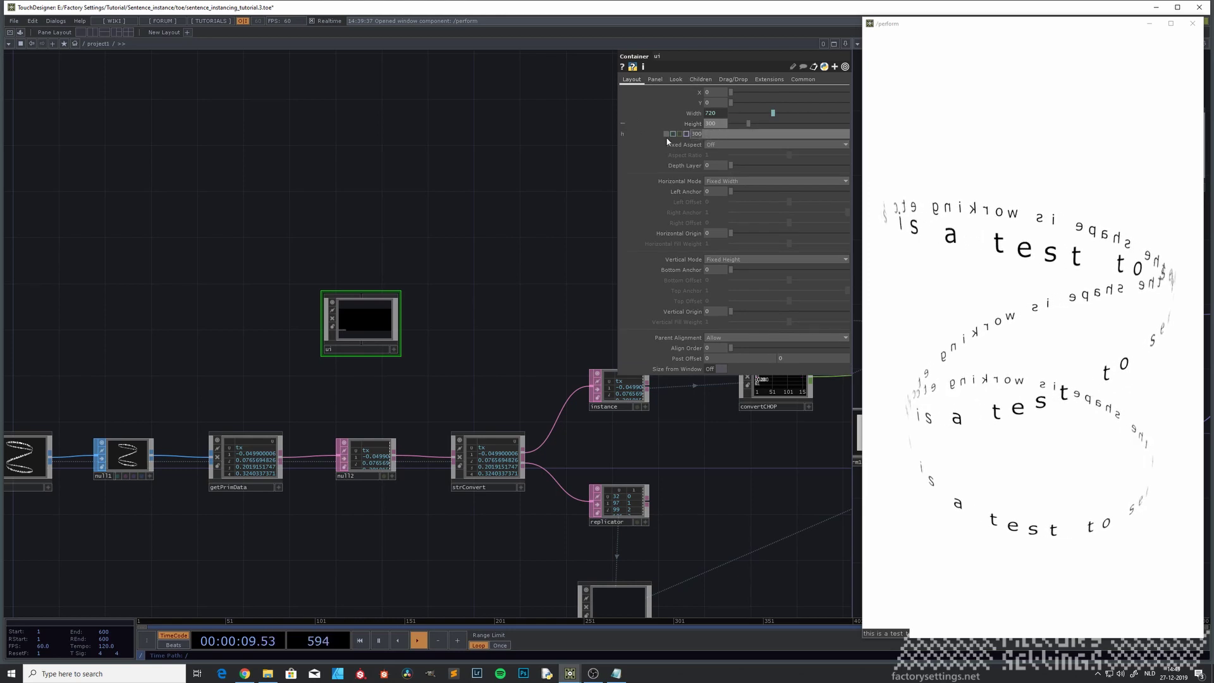
{"action": "type", "text": "op.MAIN.par.w"}
{"action": "key", "text": "BackSpace"}
{"action": "type", "text": "h"}
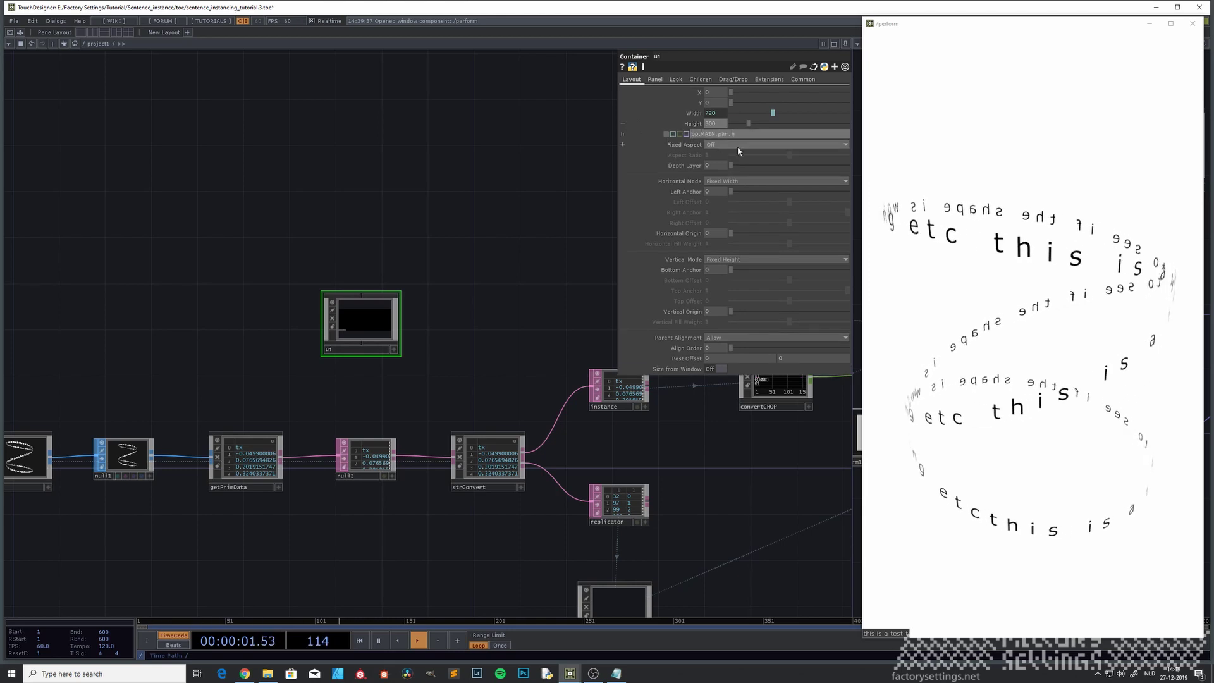
{"action": "left_click", "coordinate": [499, 201]}
Enter the ui container, add a Container COMP above field1 and name it TL.
{"action": "left_click_drag", "start_coordinate": [459, 291], "coordinate": [422, 271]}
{"action": "scroll", "coordinate": [380, 295], "scroll_direction": "up", "scroll_amount": 2}
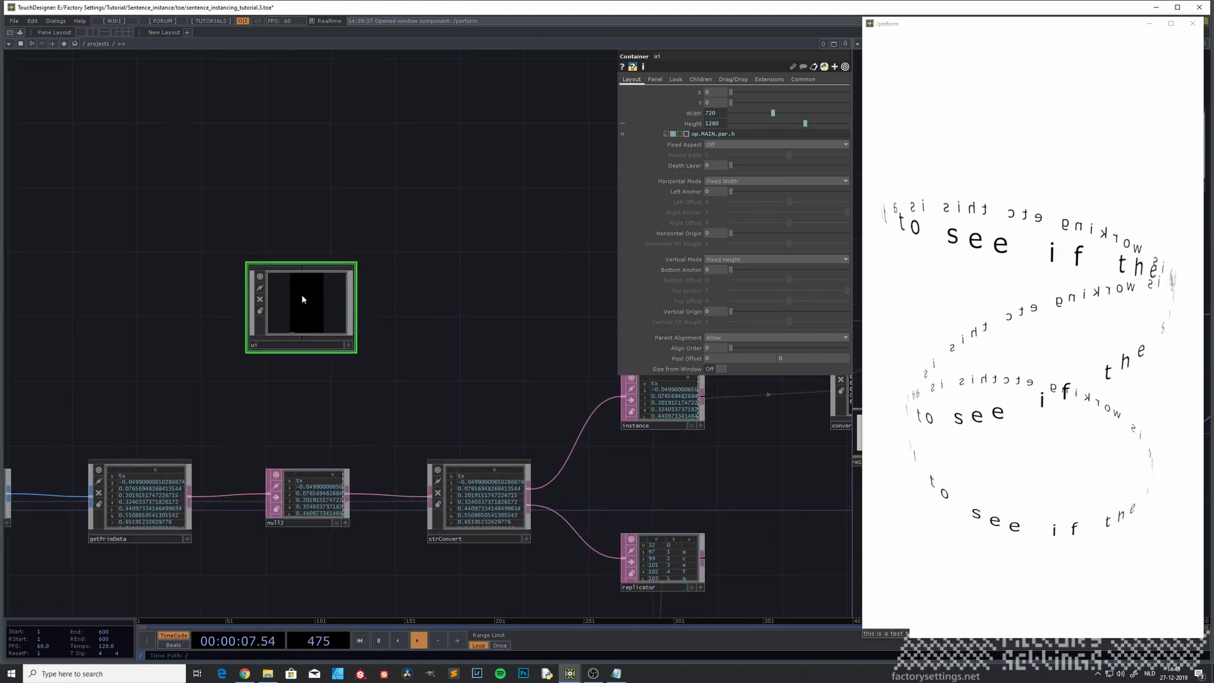
{"action": "key", "text": "i"}
{"action": "scroll", "coordinate": [360, 155], "scroll_direction": "down", "scroll_amount": 3}
{"action": "left_click_drag", "start_coordinate": [376, 155], "coordinate": [292, 356]}
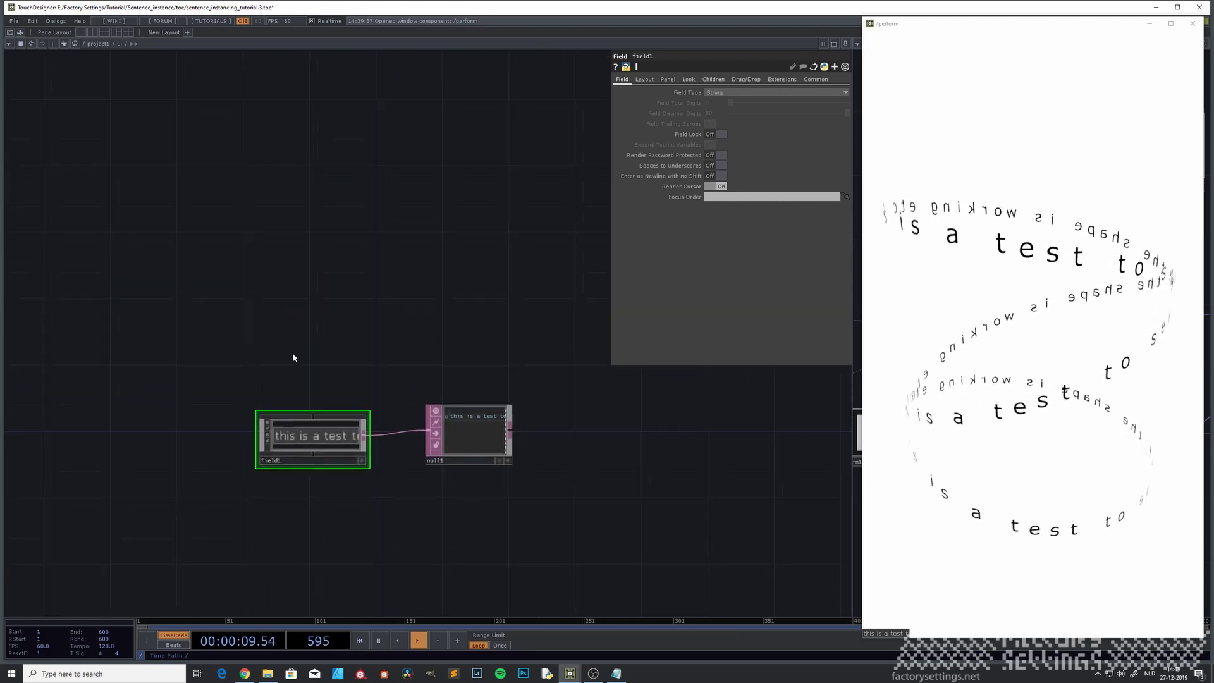
{"action": "scroll", "coordinate": [291, 360], "scroll_direction": "down", "scroll_amount": 2}
{"action": "left_click_drag", "start_coordinate": [284, 190], "coordinate": [299, 246]}
{"action": "key", "text": "Tab"}
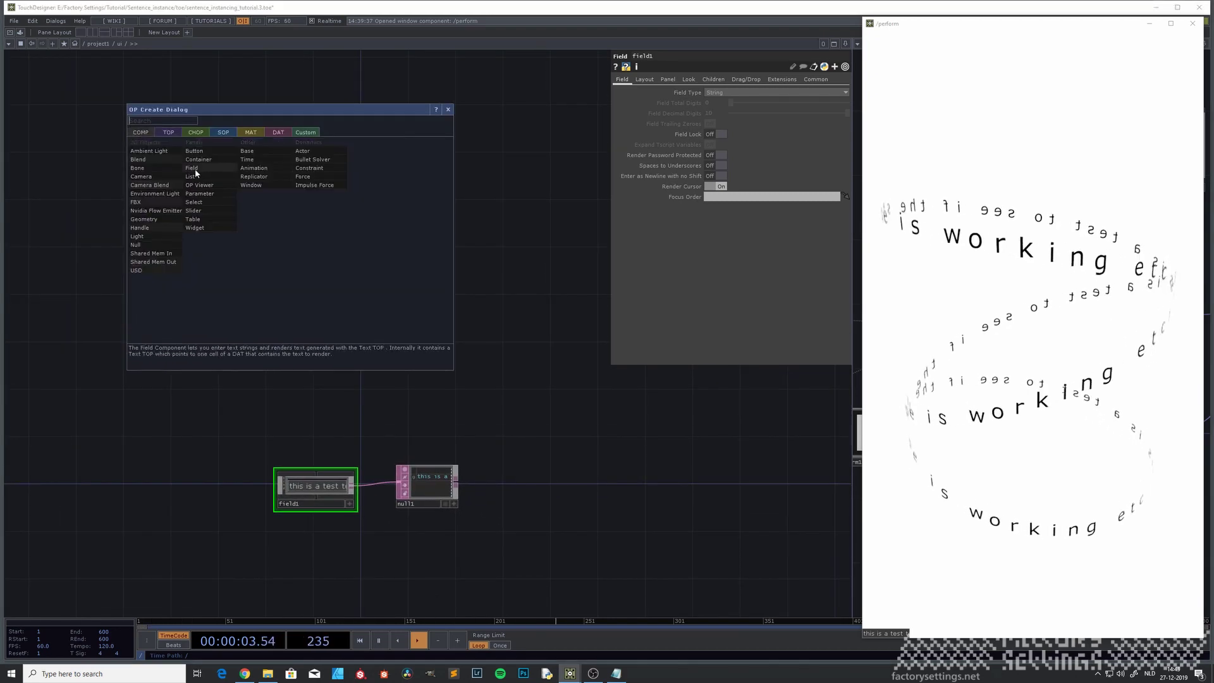
{"action": "left_click", "coordinate": [191, 168]}
{"action": "left_click", "coordinate": [297, 215]}
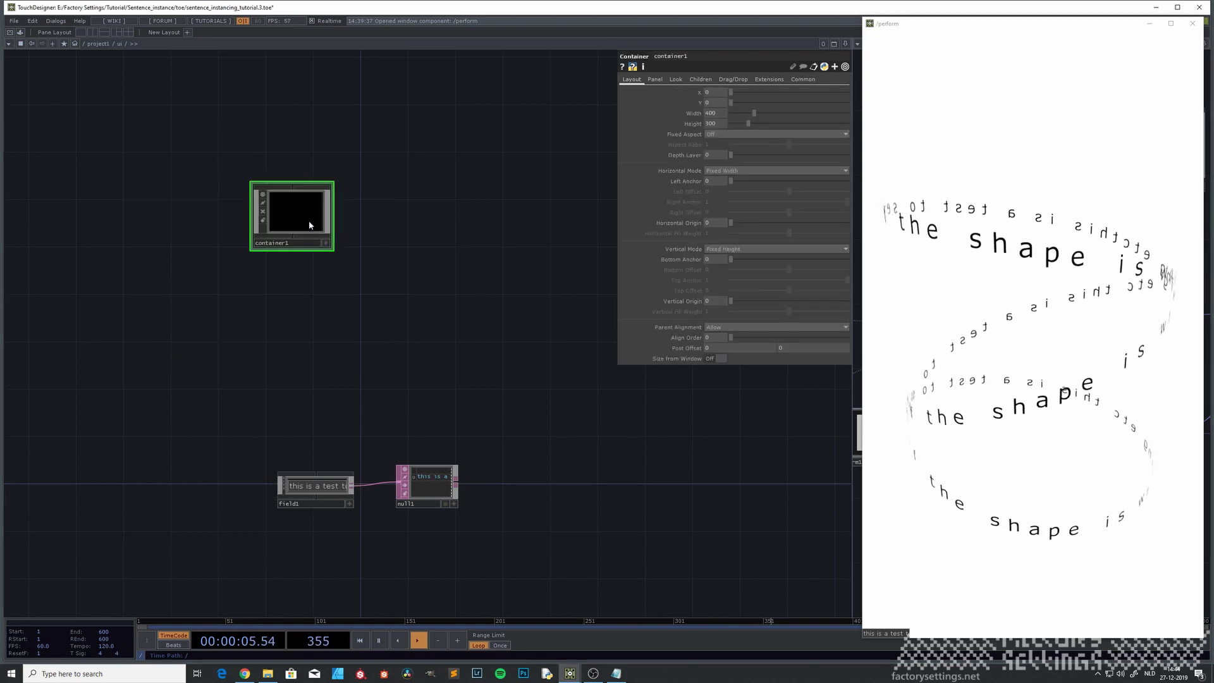
{"action": "left_click", "coordinate": [295, 244]}
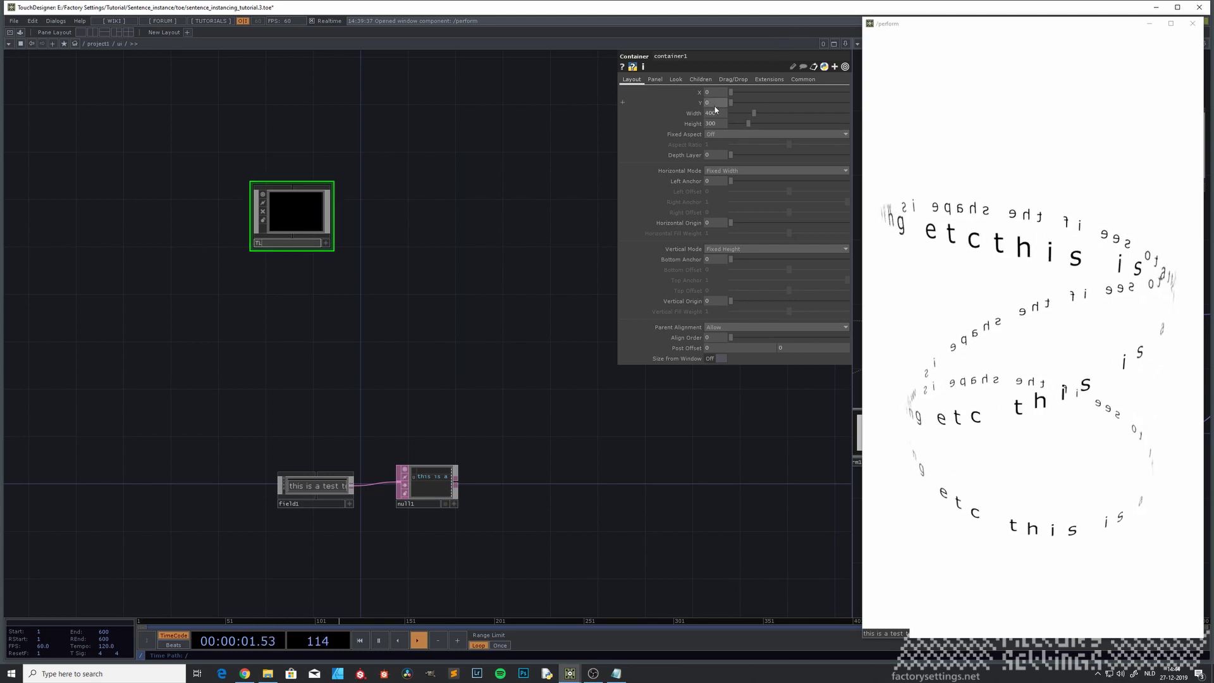
{"action": "key", "text": "Return"}
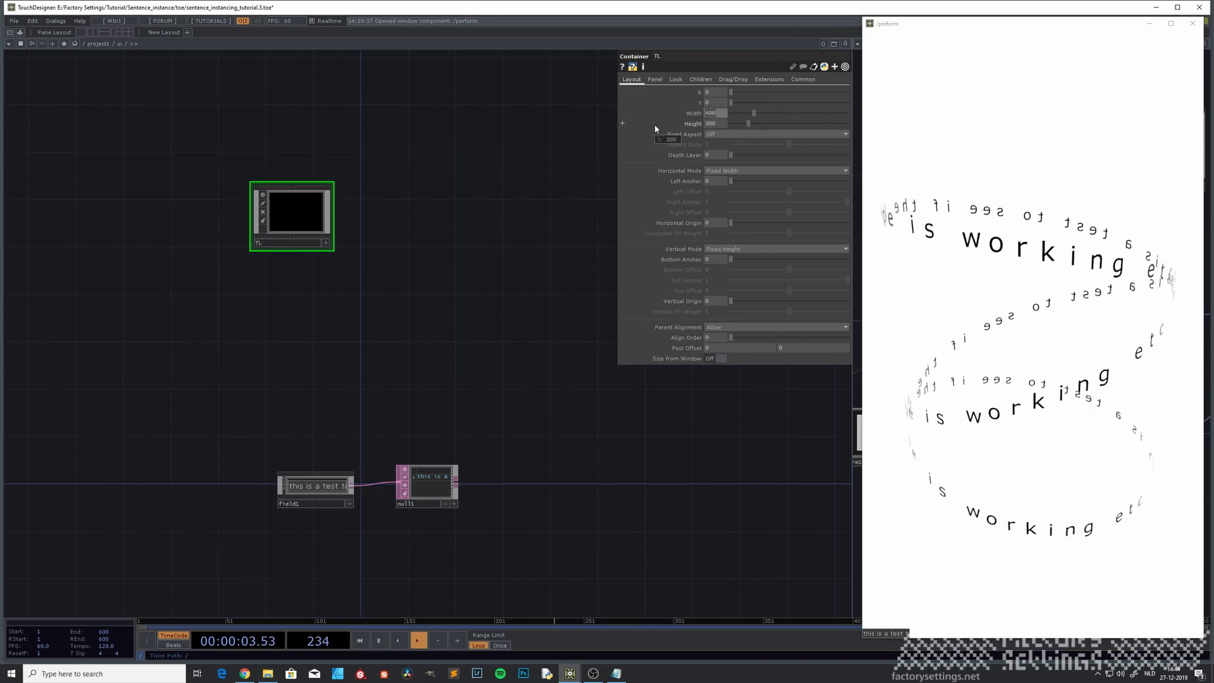
Set the TL container's width to the expression op.MAIN.par.w/2 and its height to op.MAIN.par.h/2.
{"action": "key", "text": "ctrl+v"}
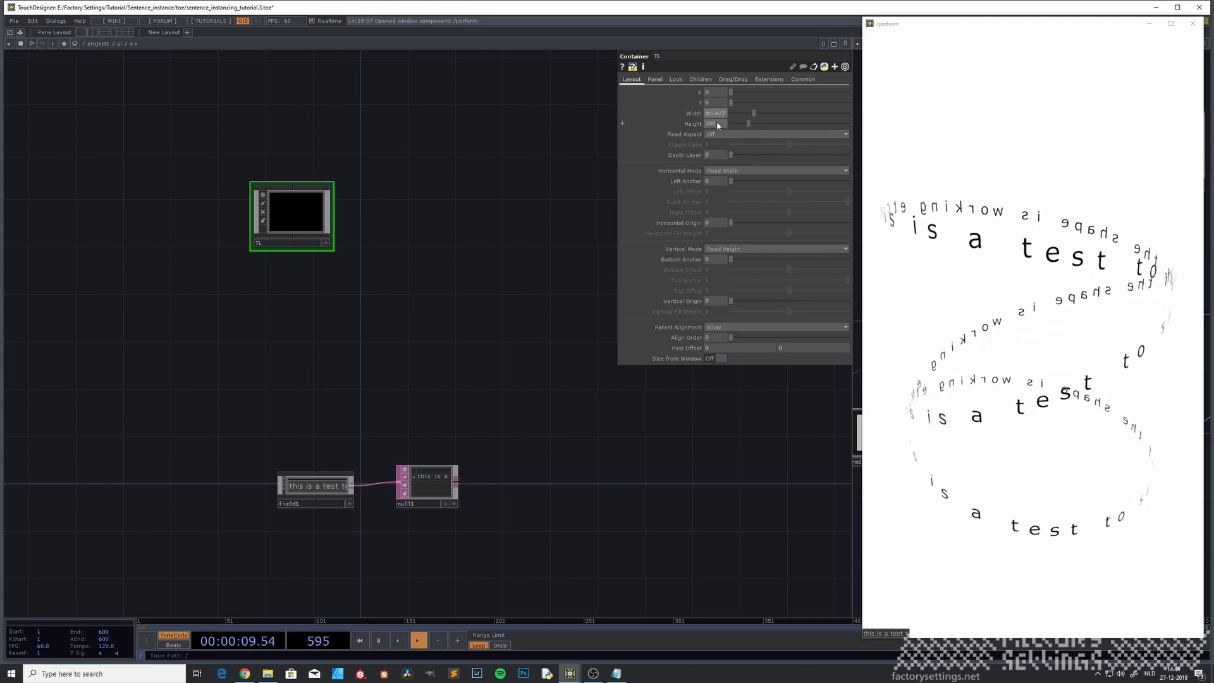
{"action": "left_click", "coordinate": [623, 124]}
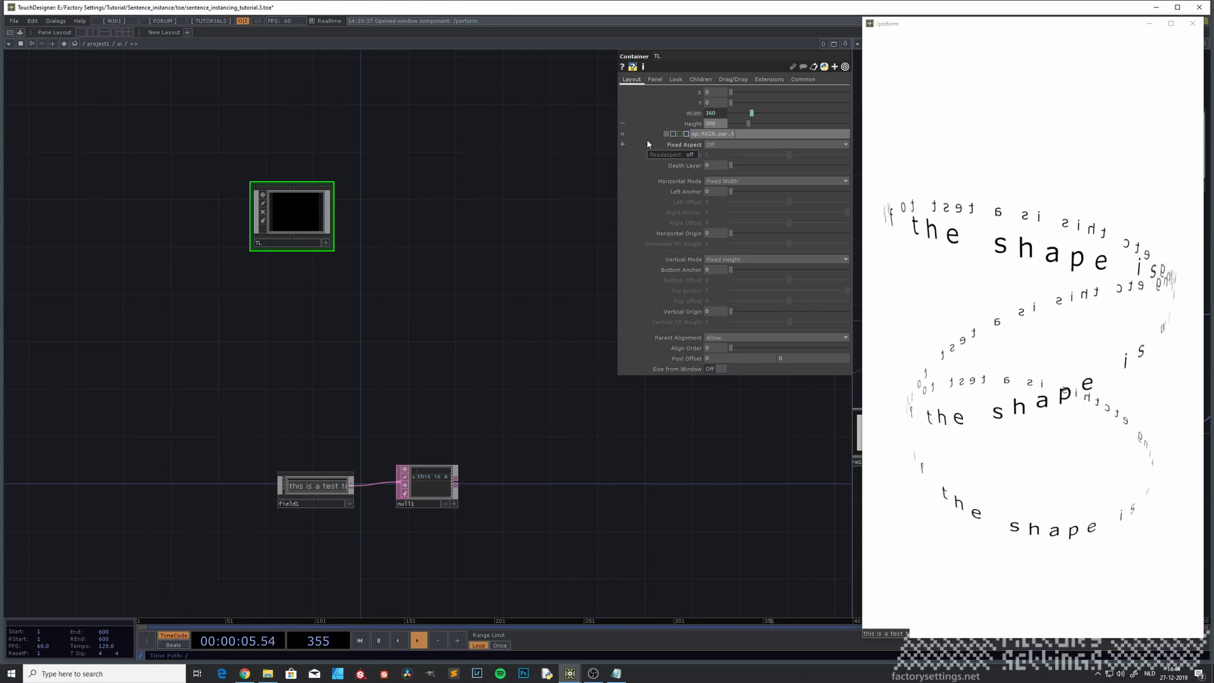
{"action": "key", "text": "Return"}
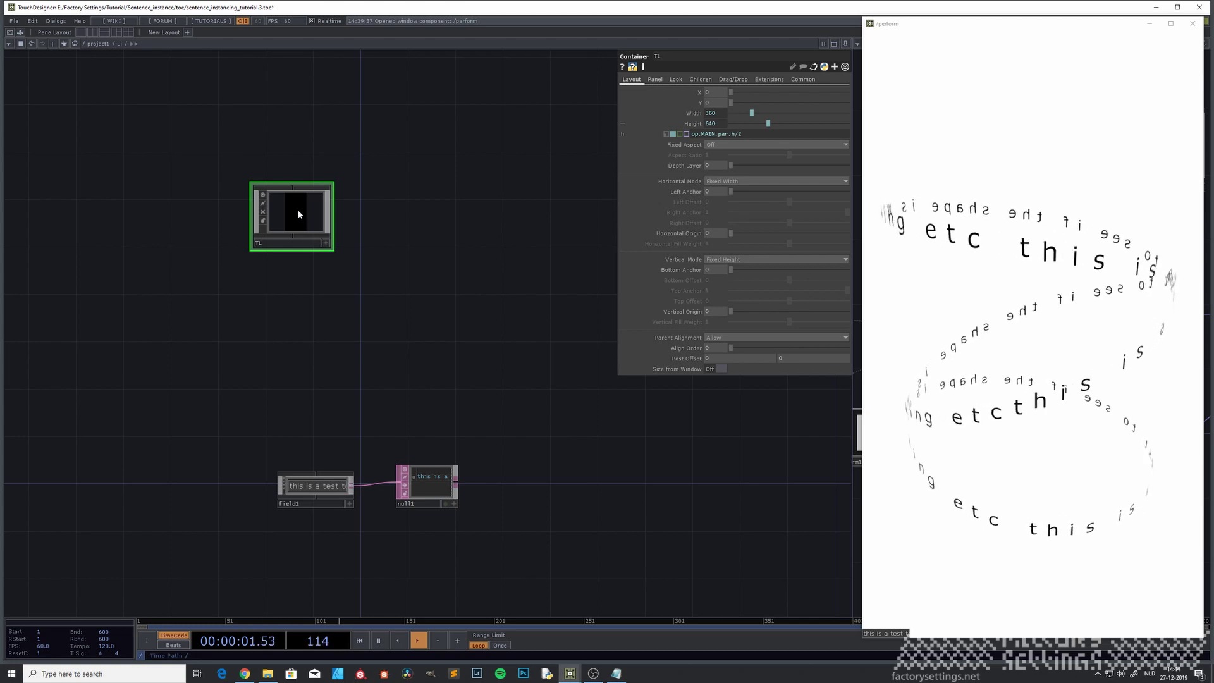
Duplicate the TL container three times and arrange the four containers in a two-by-two grid.
{"action": "key", "text": "ctrl+c"}
{"action": "key", "text": "ctrl+v"}
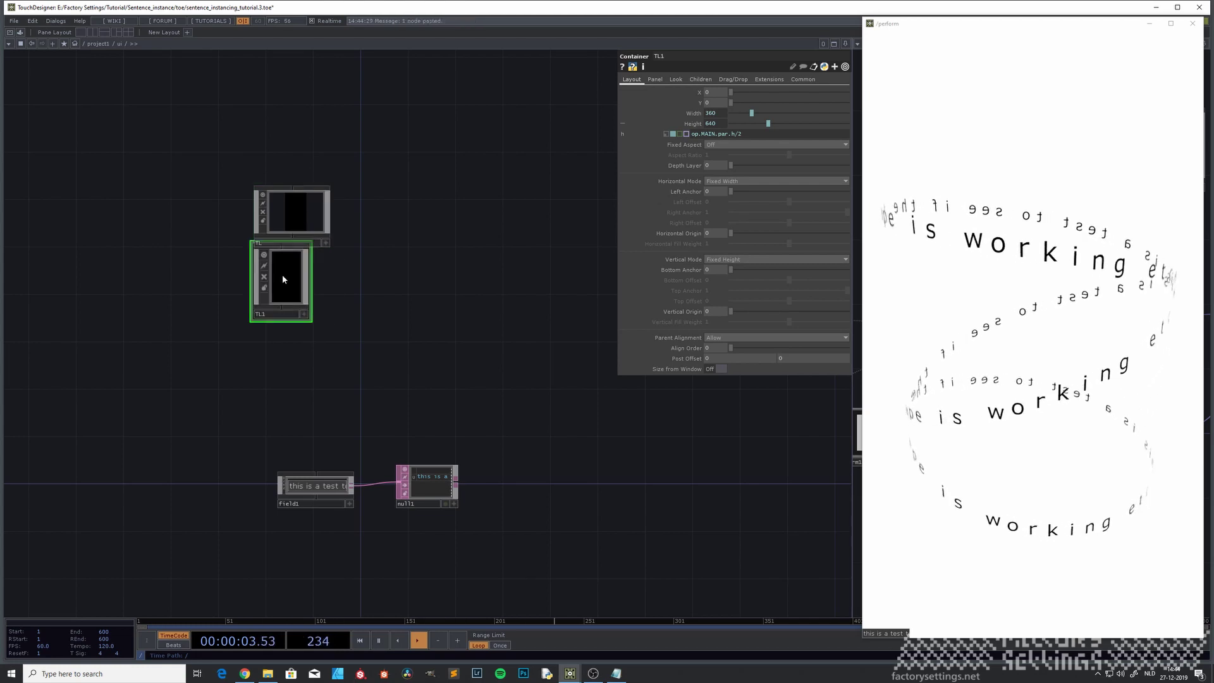
{"action": "left_click_drag", "start_coordinate": [282, 275], "coordinate": [282, 287]}
{"action": "key", "text": "ctrl+v"}
{"action": "key", "text": "ctrl+v"}
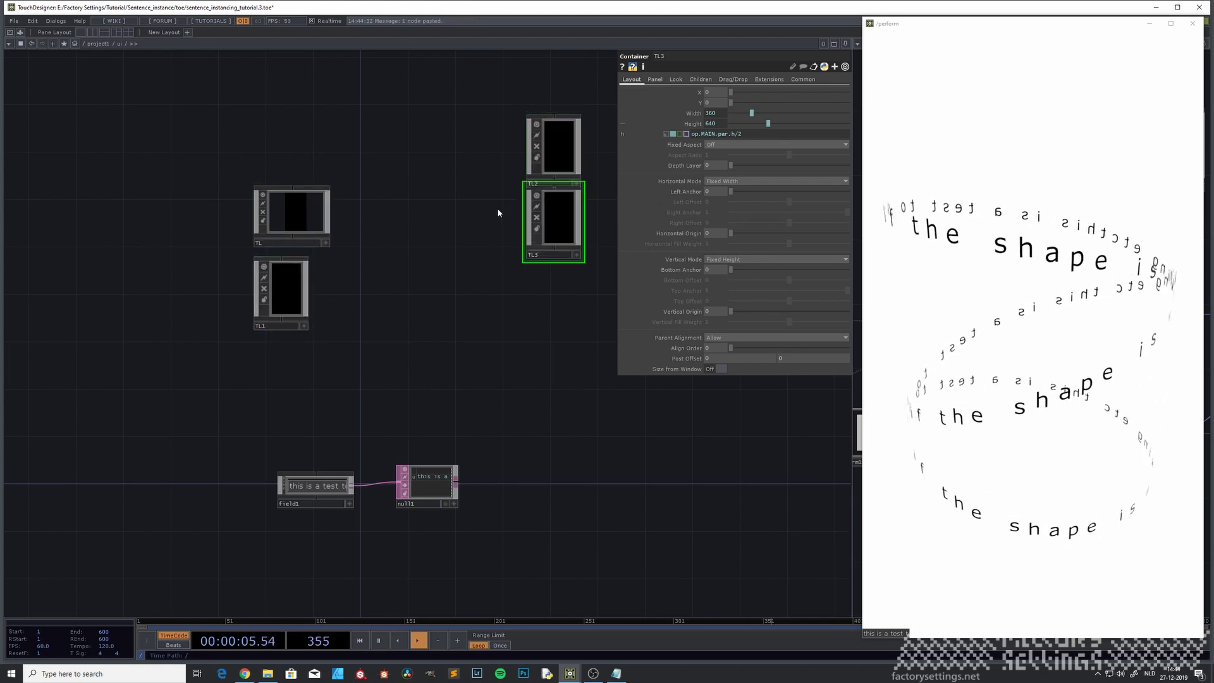
{"action": "left_click_drag", "start_coordinate": [557, 160], "coordinate": [374, 228]}
{"action": "left_click_drag", "start_coordinate": [549, 229], "coordinate": [372, 313]}
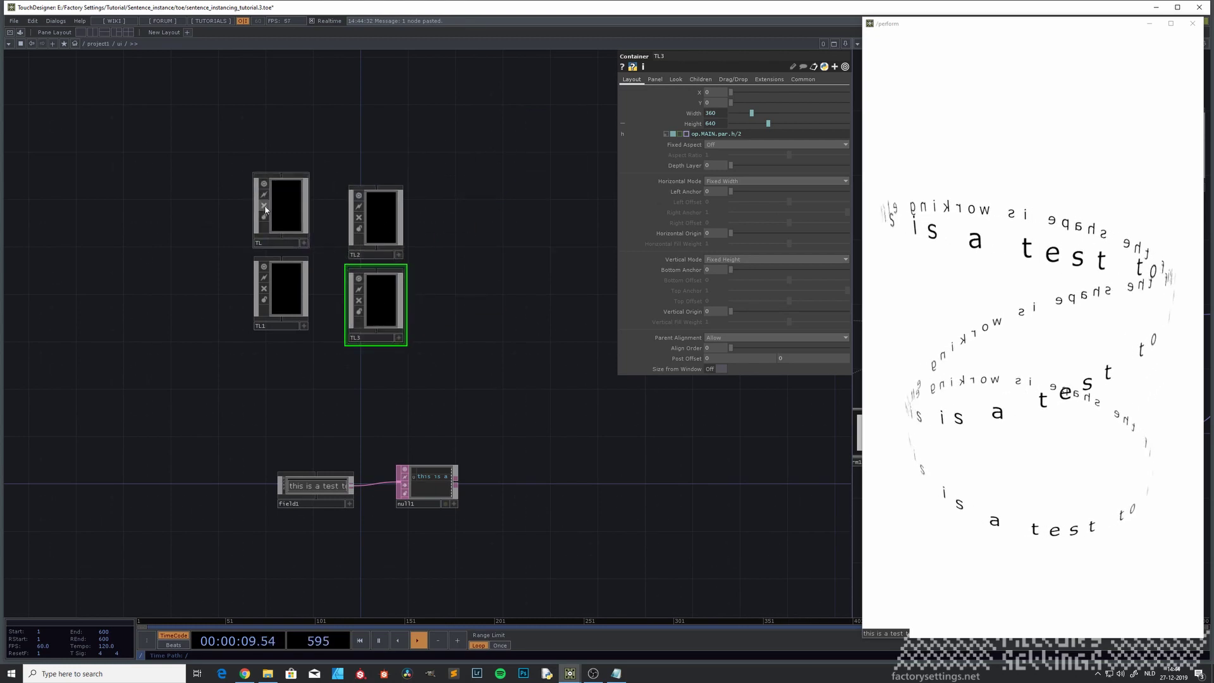
{"action": "left_click_drag", "start_coordinate": [274, 206], "coordinate": [286, 218]}
{"action": "left_click_drag", "start_coordinate": [289, 292], "coordinate": [302, 303]}
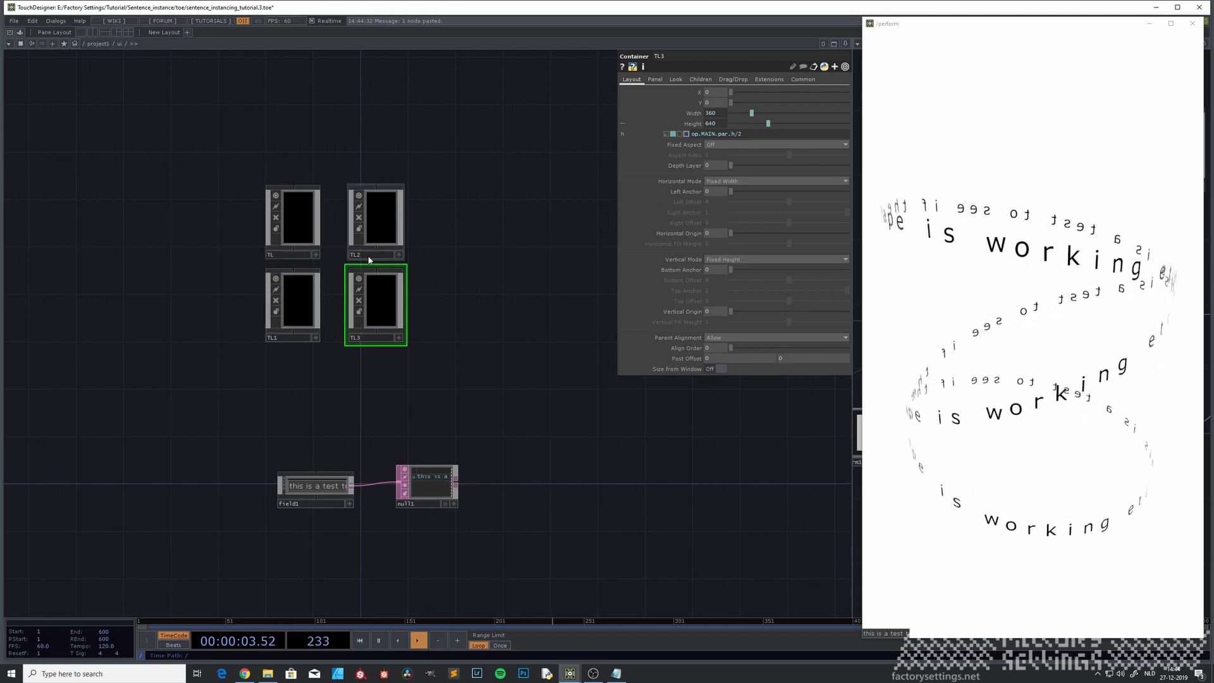
Rename the copy beside TL as TR, the one below TL as BL and the one diagonally opposite as BR.
{"action": "left_click", "coordinate": [347, 258]}
{"action": "type", "text": "T"}
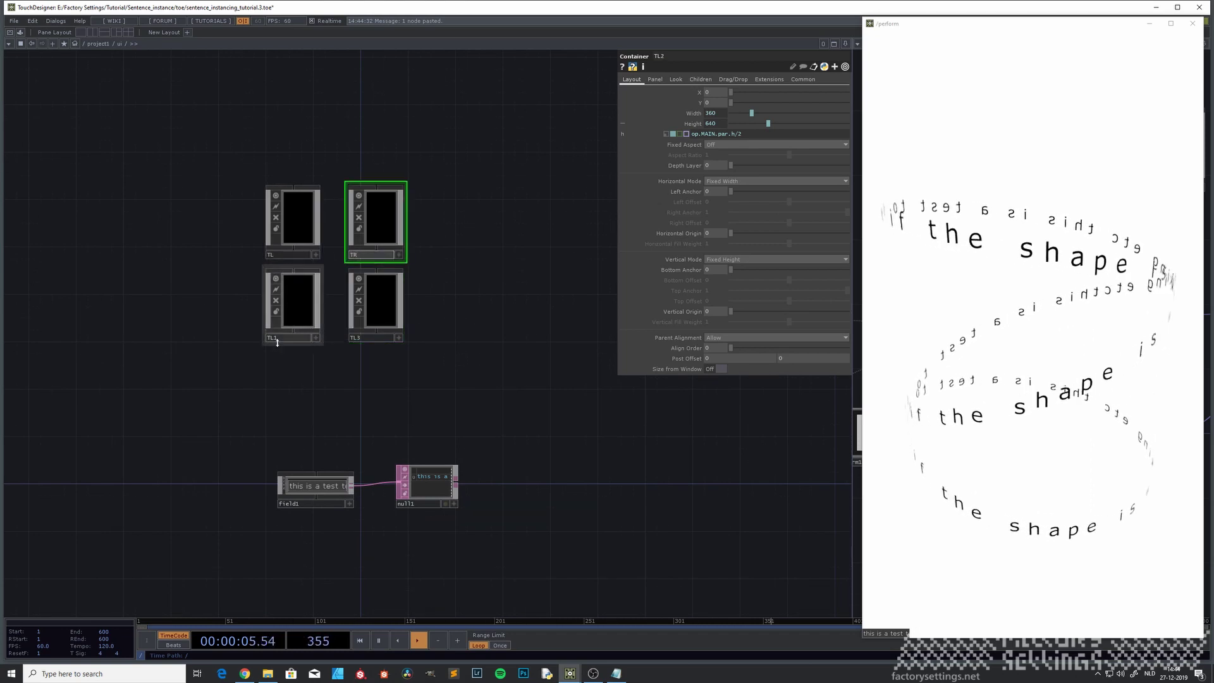
{"action": "type", "text": "R"}
{"action": "key", "text": "Return"}
{"action": "left_click", "coordinate": [278, 337]}
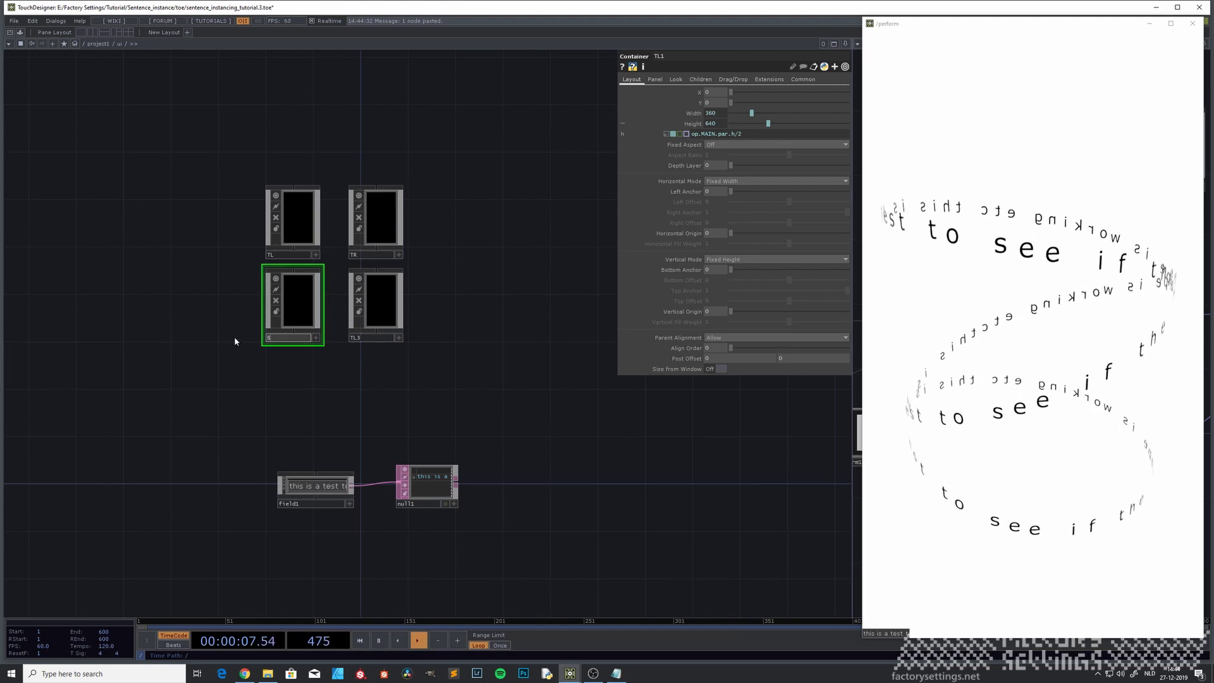
{"action": "type", "text": "BL"}
{"action": "key", "text": "Return"}
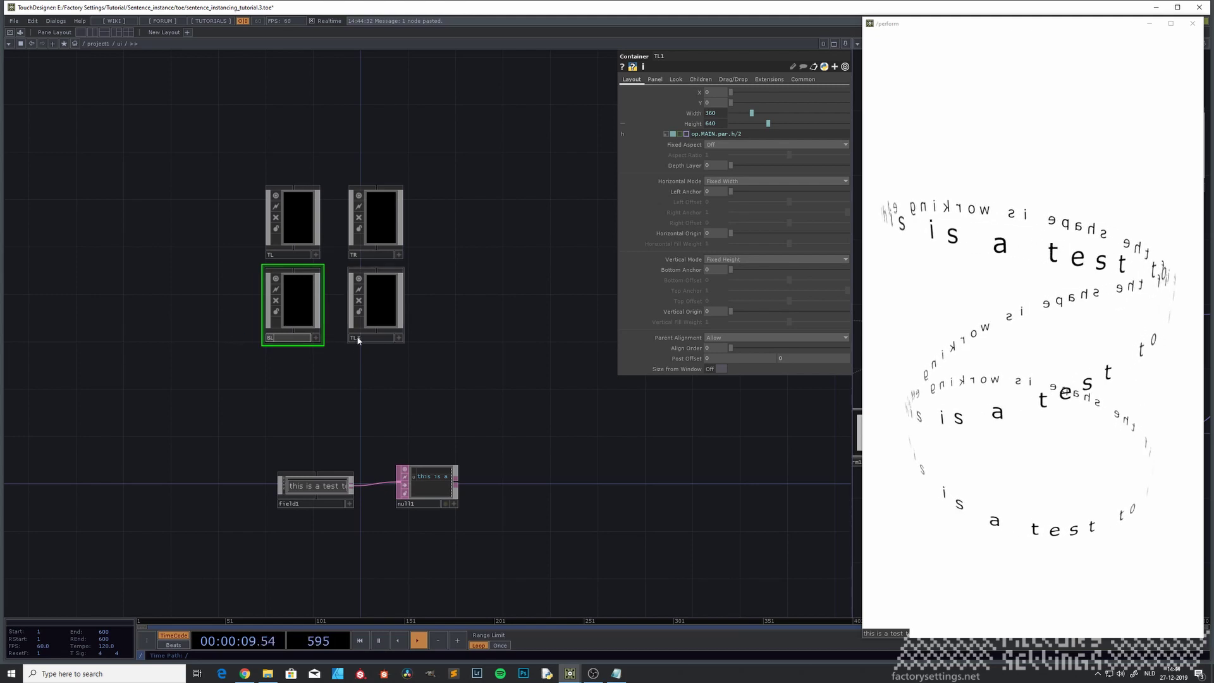
{"action": "left_click", "coordinate": [366, 338]}
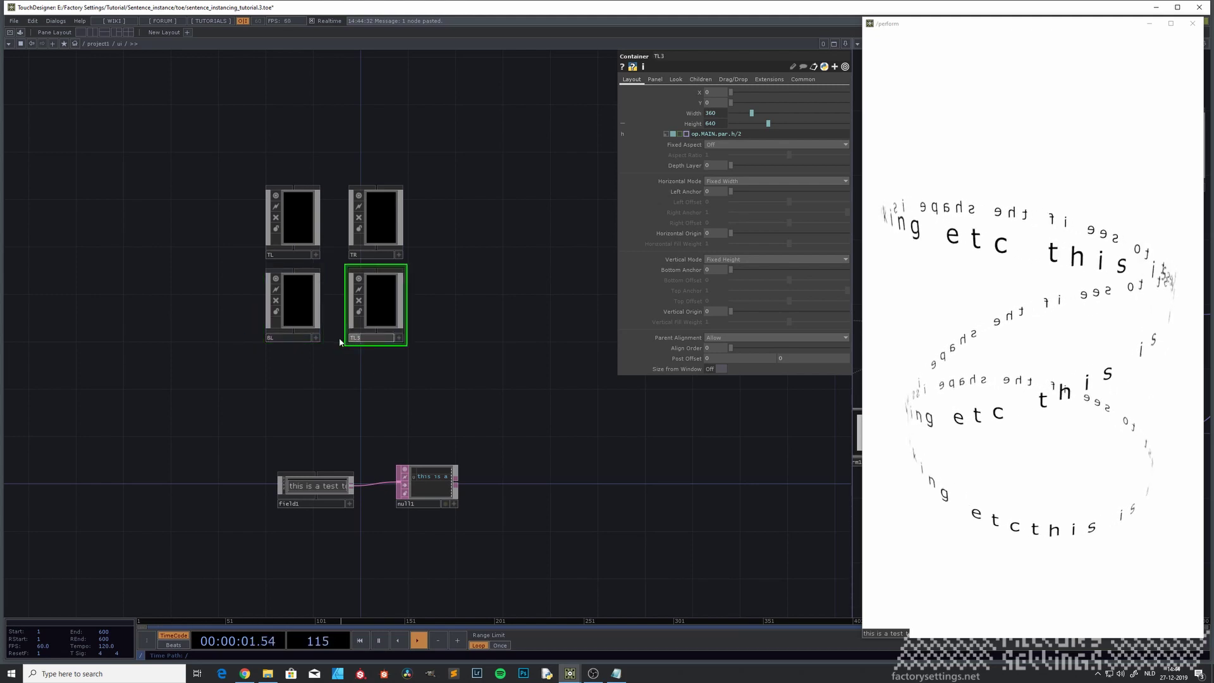
{"action": "key", "text": "Return"}
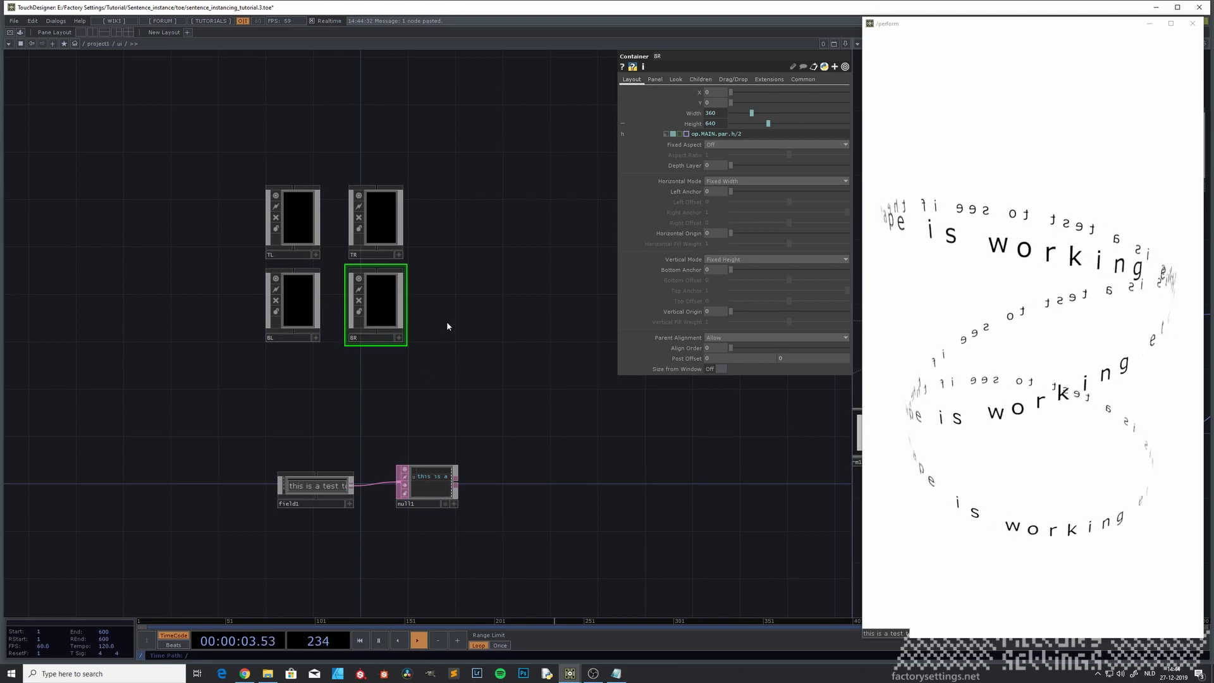
Move the BL and BR containers slightly further below TL and TR.
{"action": "left_click_drag", "start_coordinate": [448, 325], "coordinate": [400, 376]}
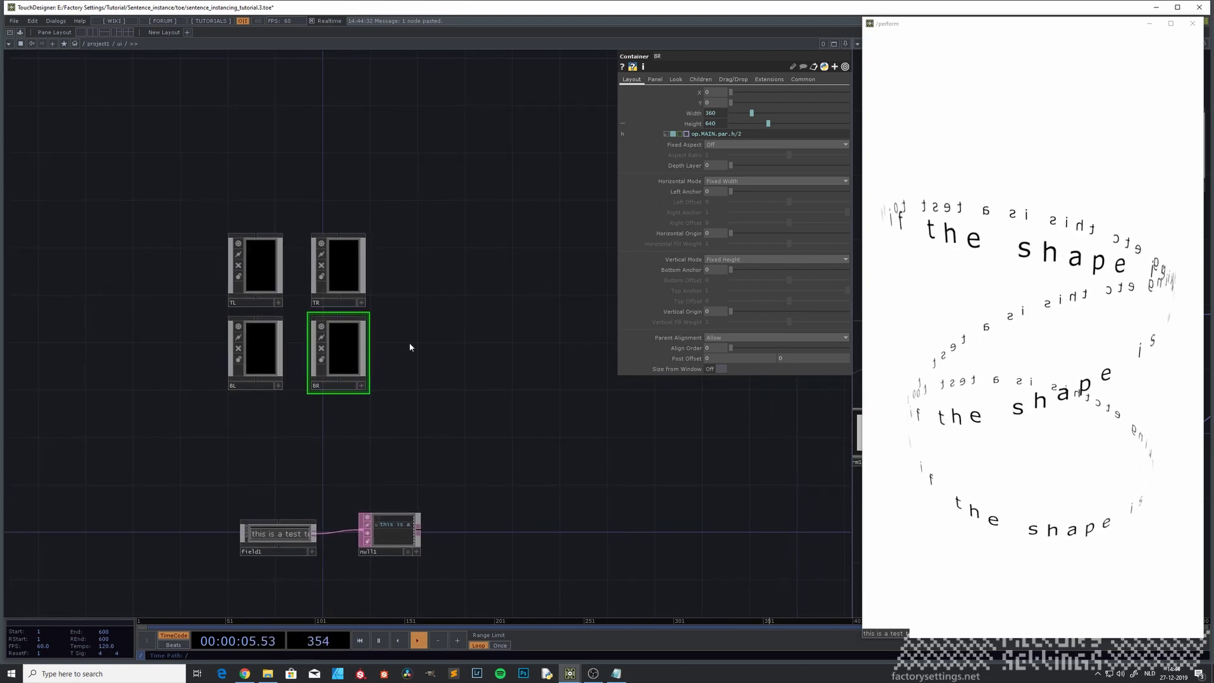
{"action": "left_click_drag", "start_coordinate": [271, 356], "coordinate": [262, 372]}
{"action": "left_click_drag", "start_coordinate": [341, 363], "coordinate": [334, 373]}
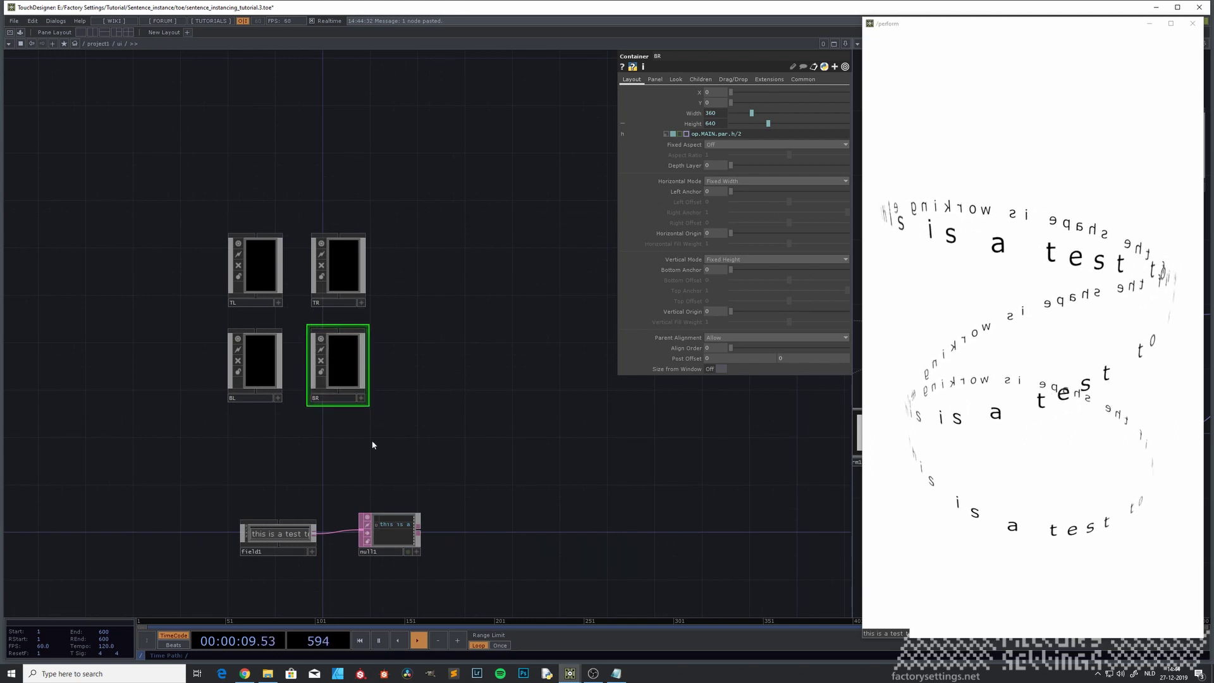
Give the TL and TR containers Global OP Shortcuts matching their names.
{"action": "left_click", "coordinate": [250, 266]}
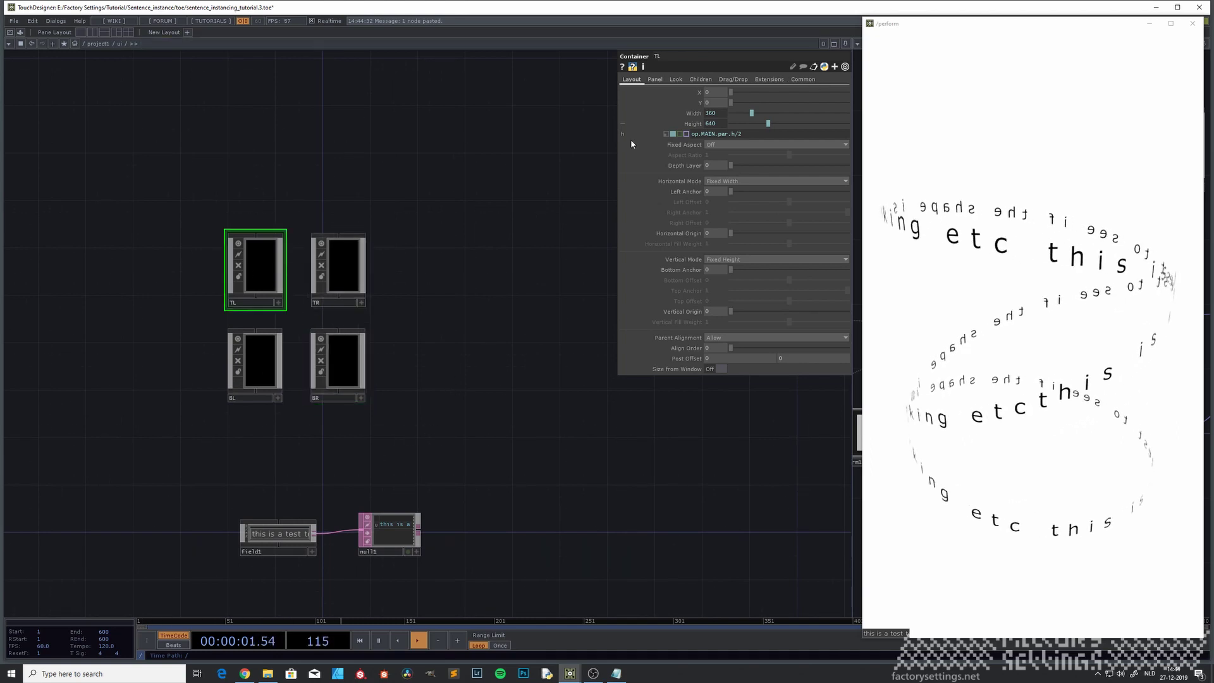
{"action": "left_click", "coordinate": [802, 80]}
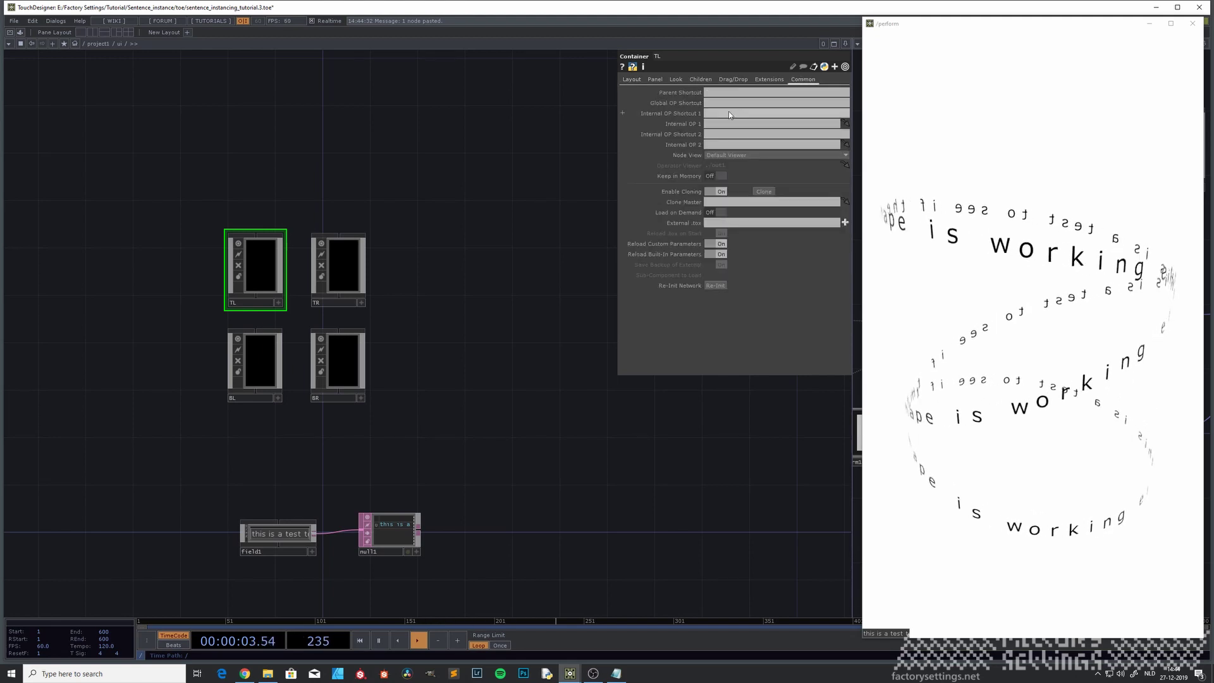
{"action": "left_click", "coordinate": [714, 101]}
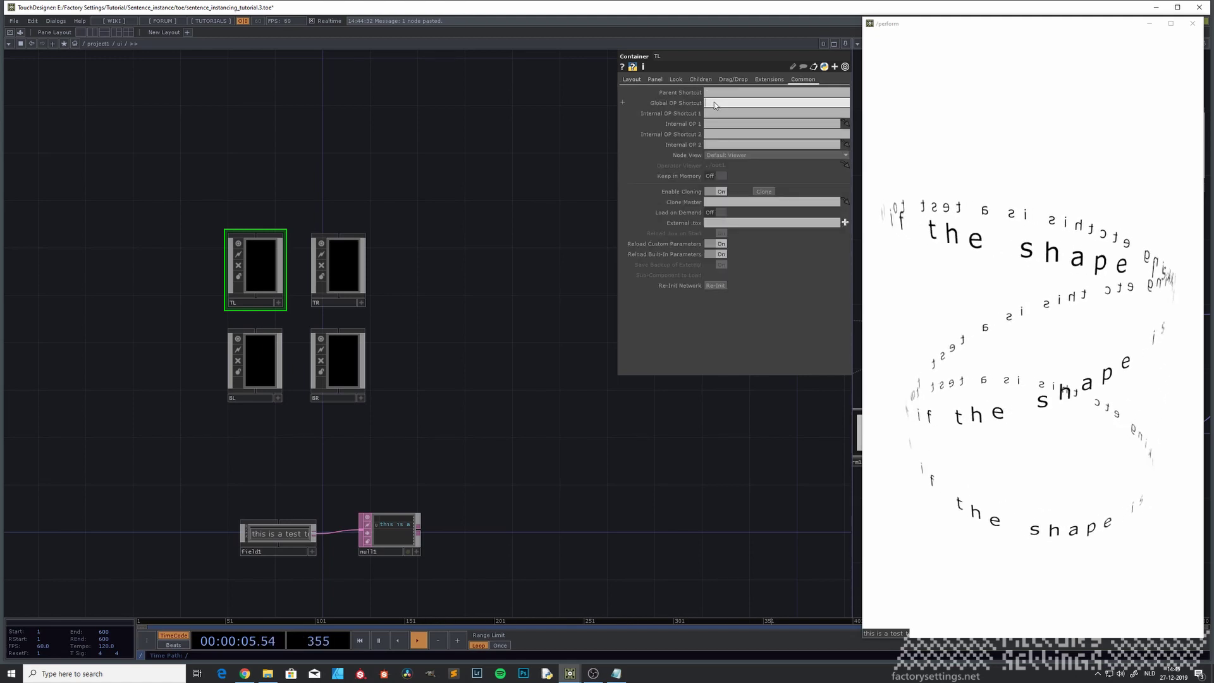
{"action": "left_click", "coordinate": [341, 269]}
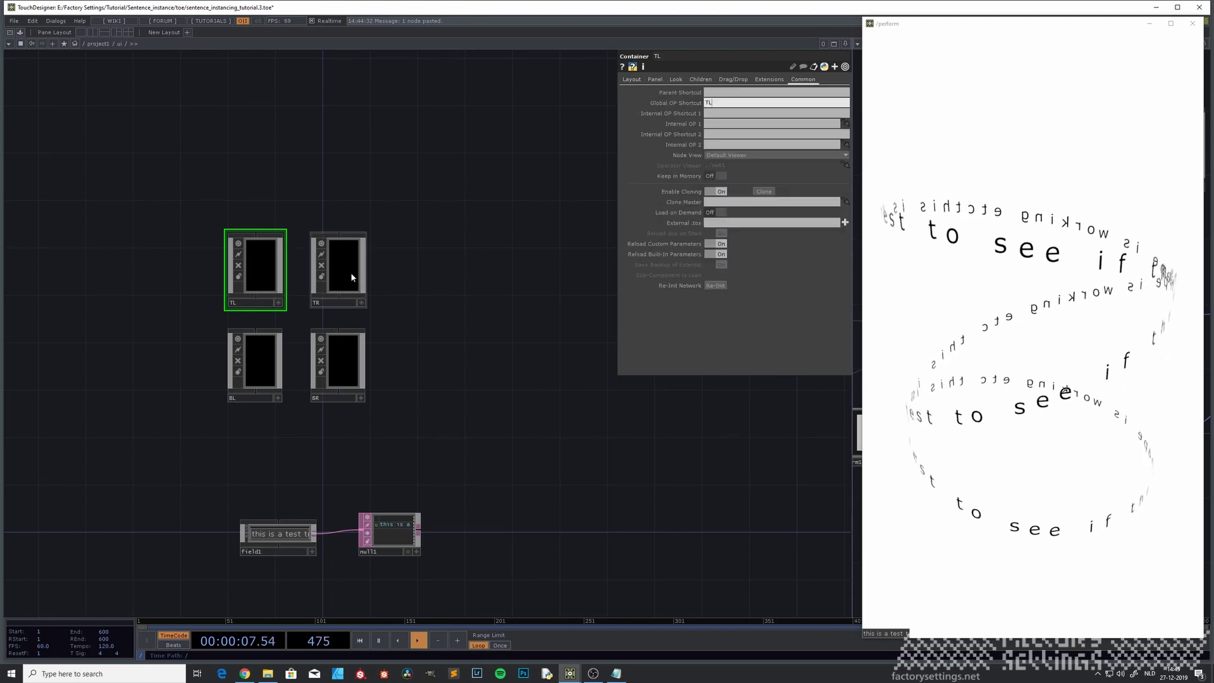
{"action": "left_click", "coordinate": [802, 80]}
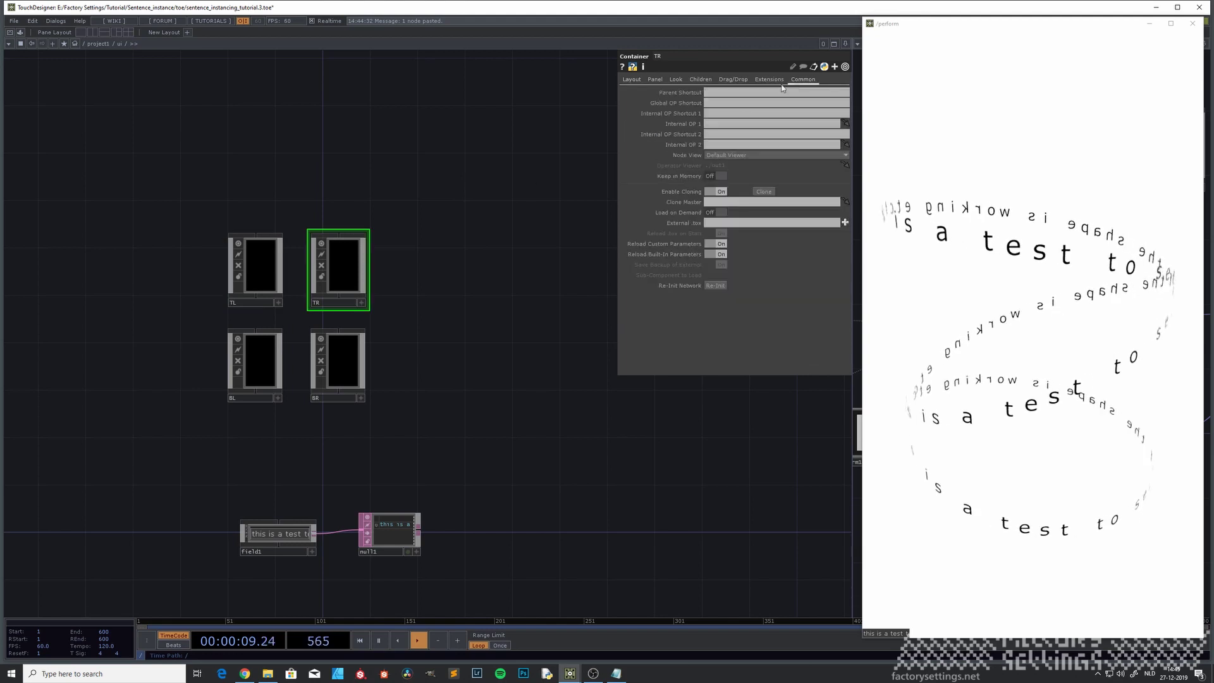
{"action": "left_click", "coordinate": [711, 104]}
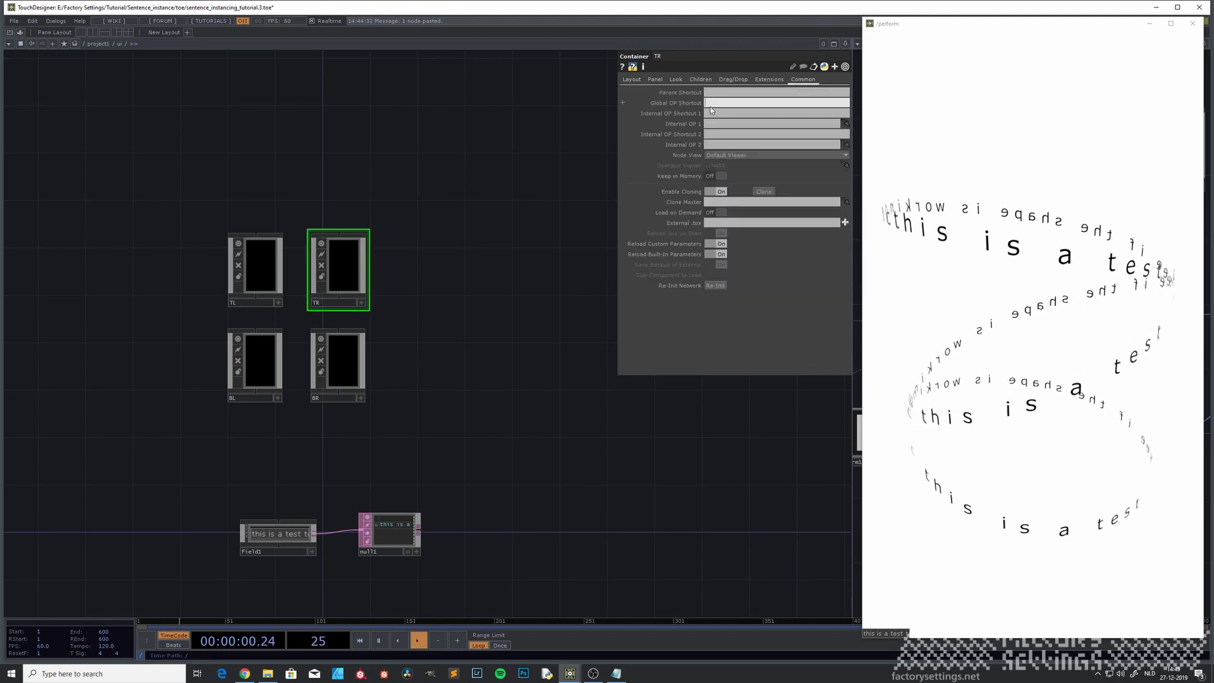
Set the Global OP Shortcut to BL on the BL container and to BR on the BR container.
{"action": "left_click", "coordinate": [243, 373]}
{"action": "left_click", "coordinate": [802, 80]}
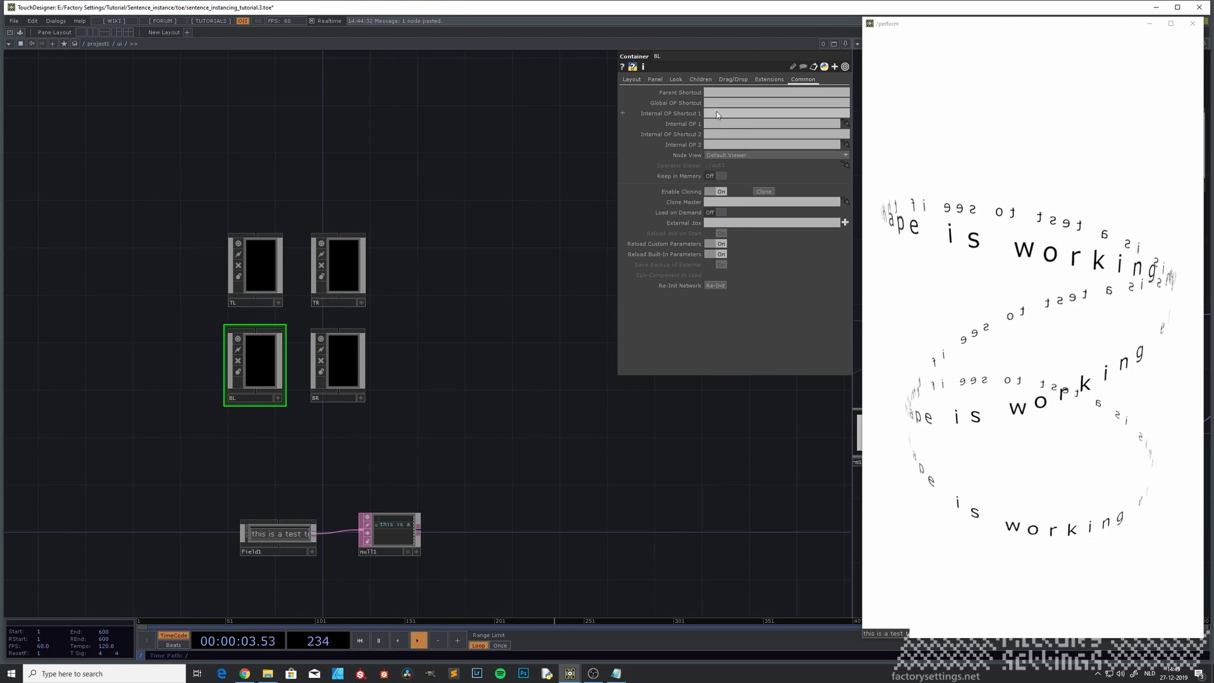
{"action": "left_click", "coordinate": [718, 105]}
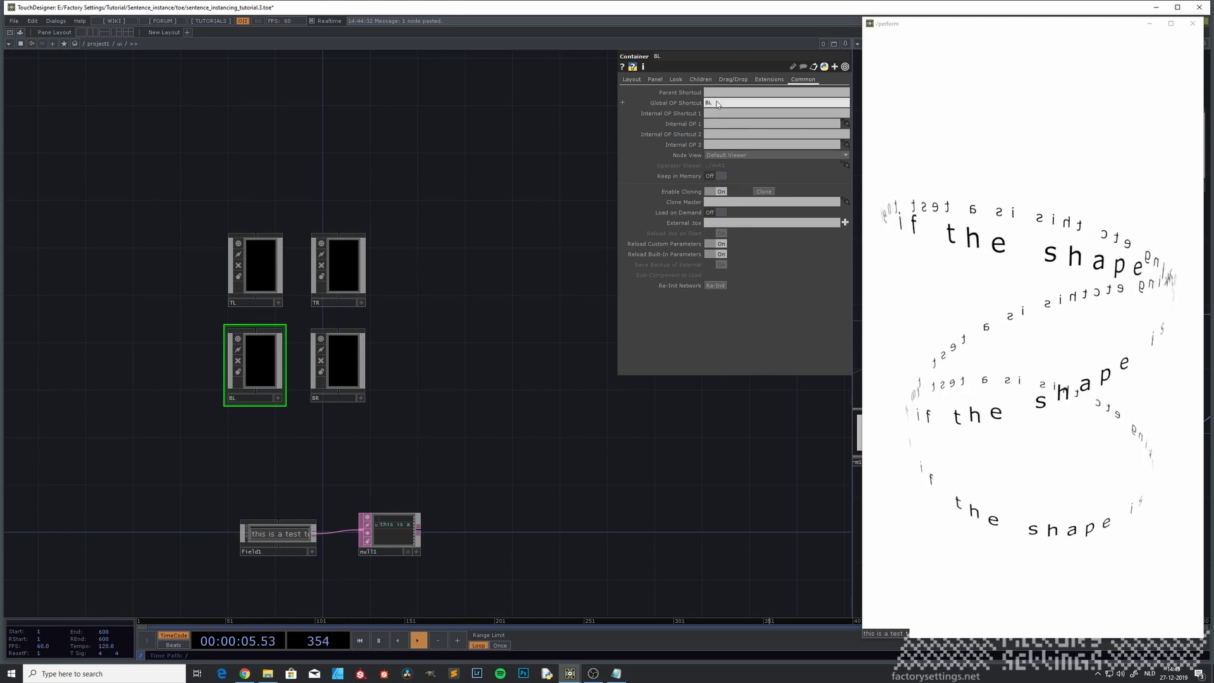
{"action": "left_click", "coordinate": [322, 335]}
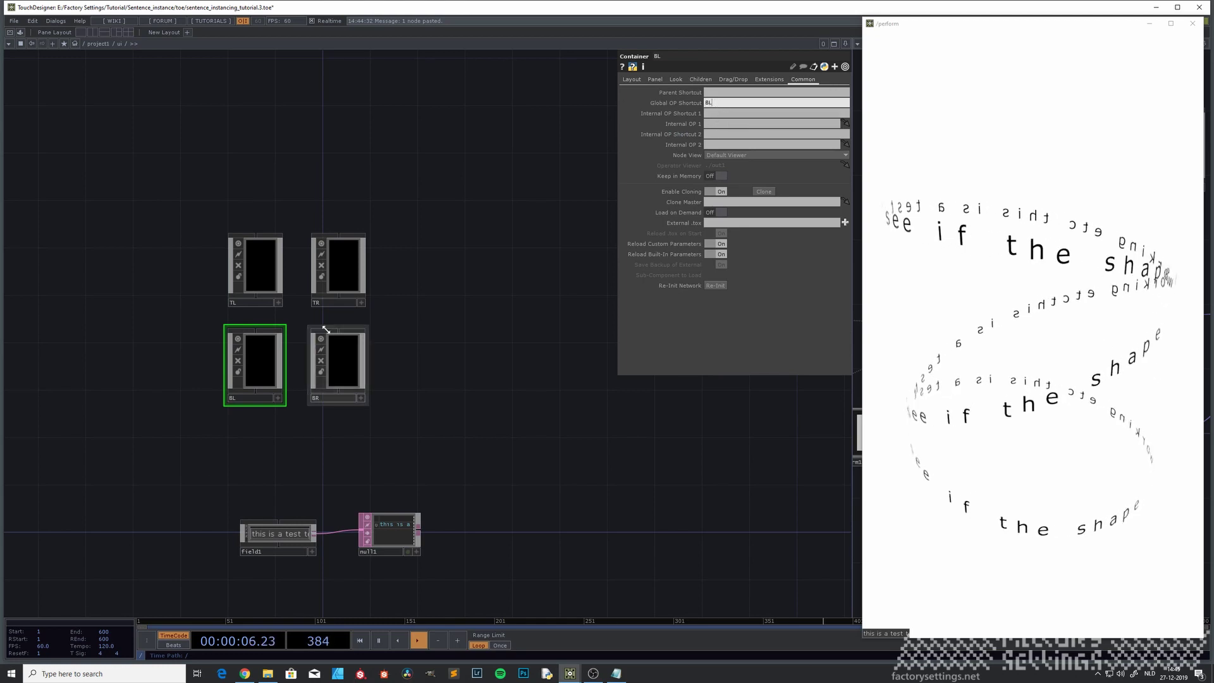
{"action": "left_click", "coordinate": [805, 80]}
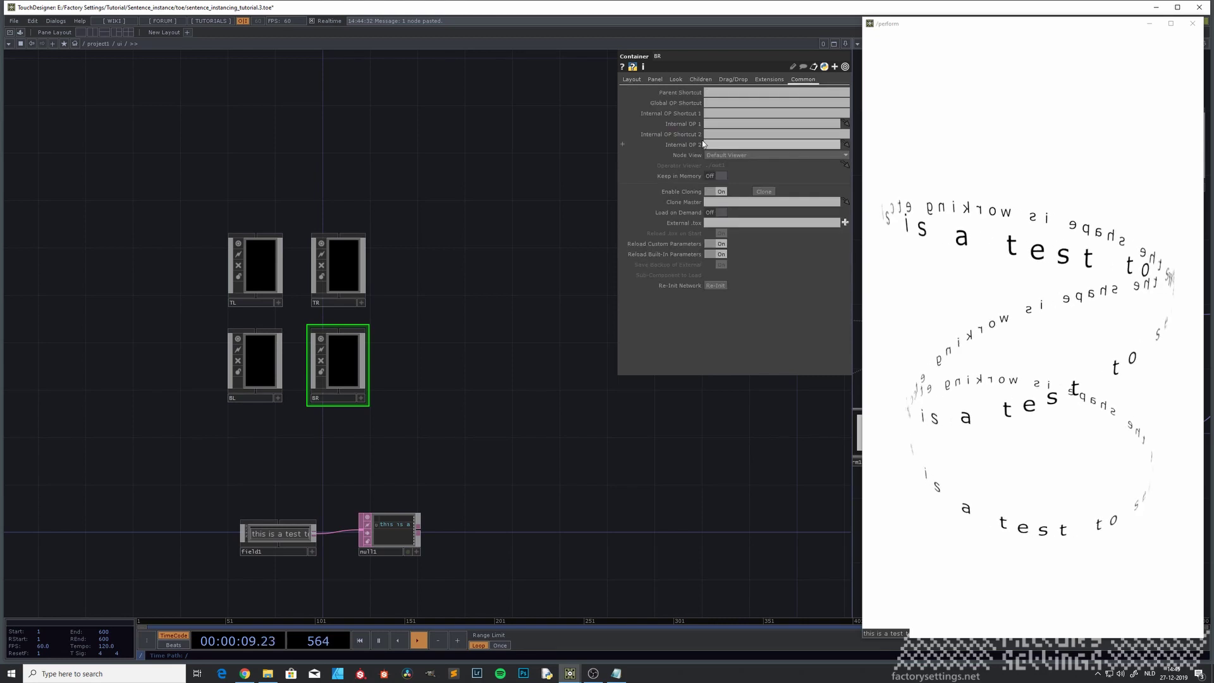
{"action": "left_click", "coordinate": [724, 105]}
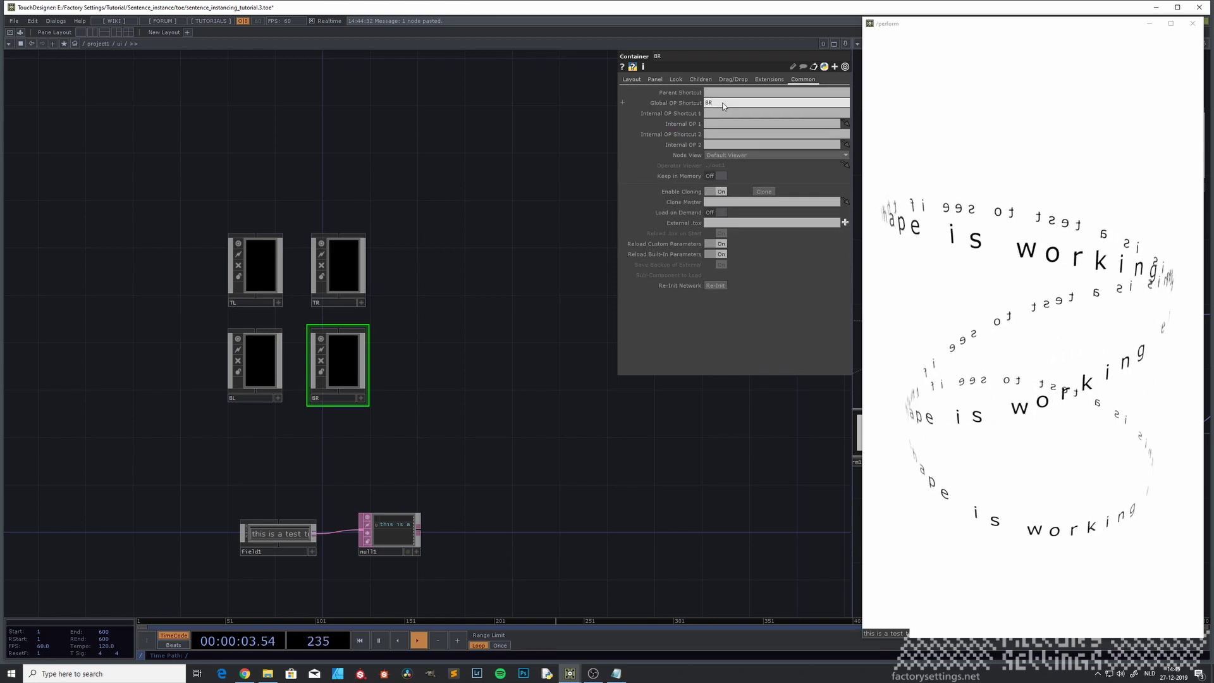
Go up to project1 to examine the ui container's preview, and return inside ui.
{"action": "left_click_drag", "start_coordinate": [420, 429], "coordinate": [488, 456]}
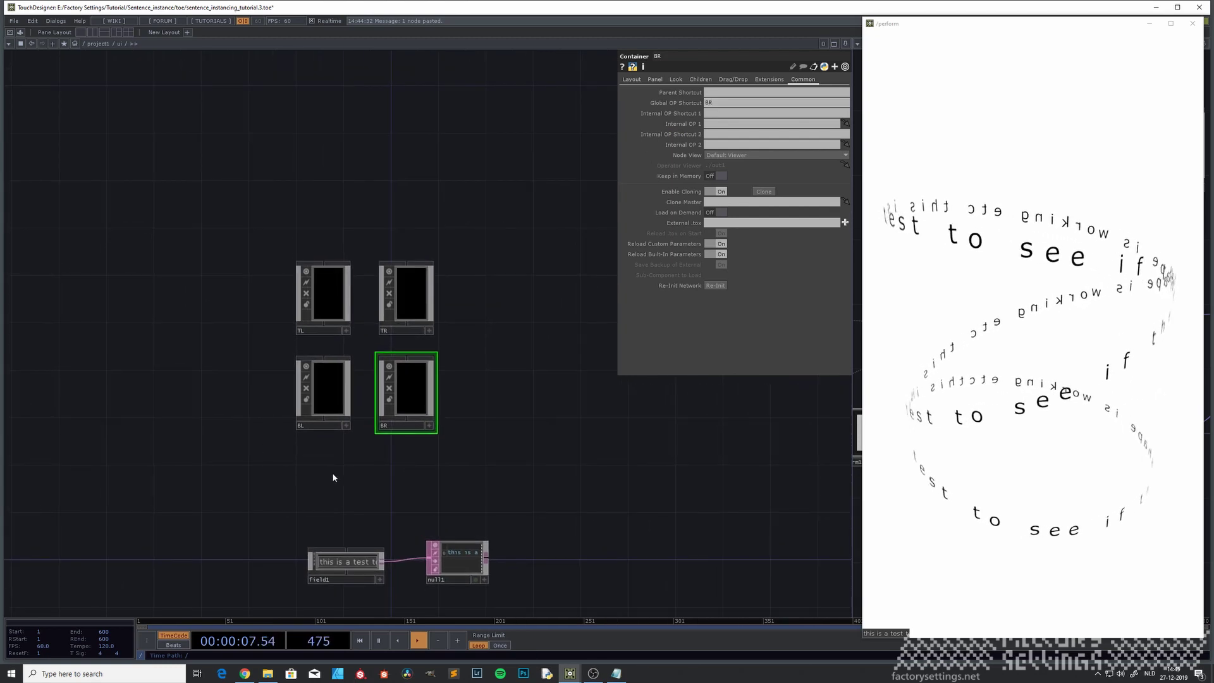
{"action": "scroll", "coordinate": [253, 347], "scroll_direction": "up", "scroll_amount": 3}
{"action": "left_click_drag", "start_coordinate": [258, 346], "coordinate": [144, 358]}
{"action": "key", "text": "u"}
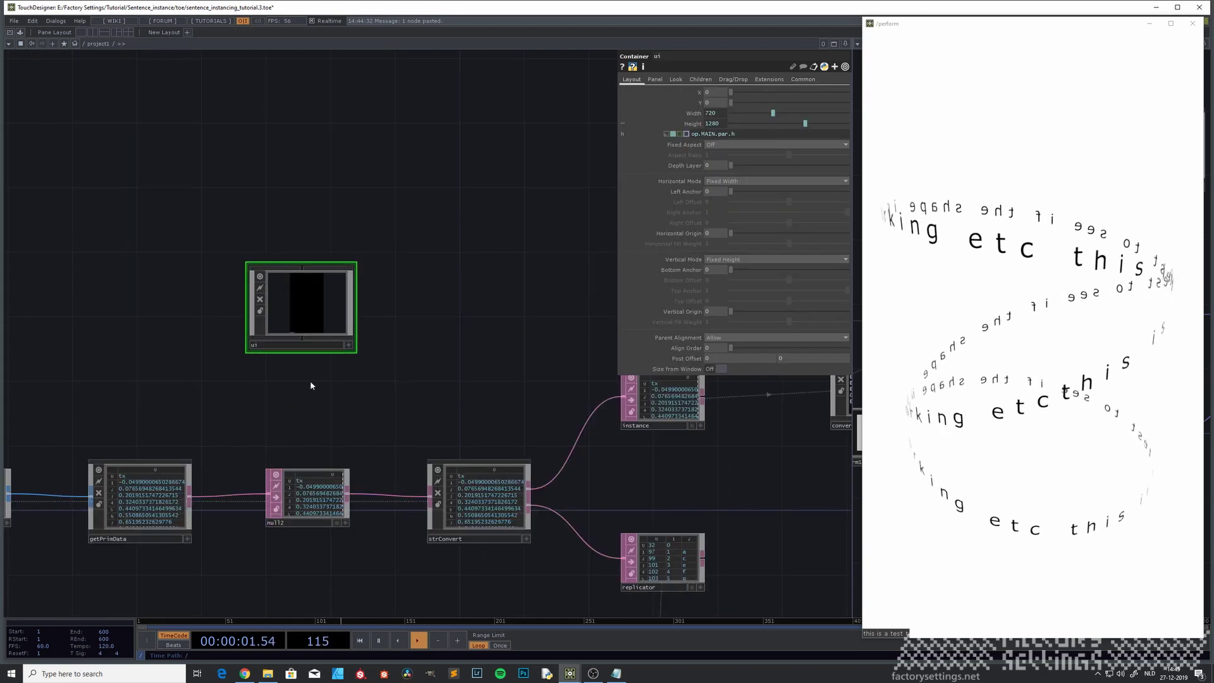
{"action": "scroll", "coordinate": [301, 332], "scroll_direction": "up", "scroll_amount": 5}
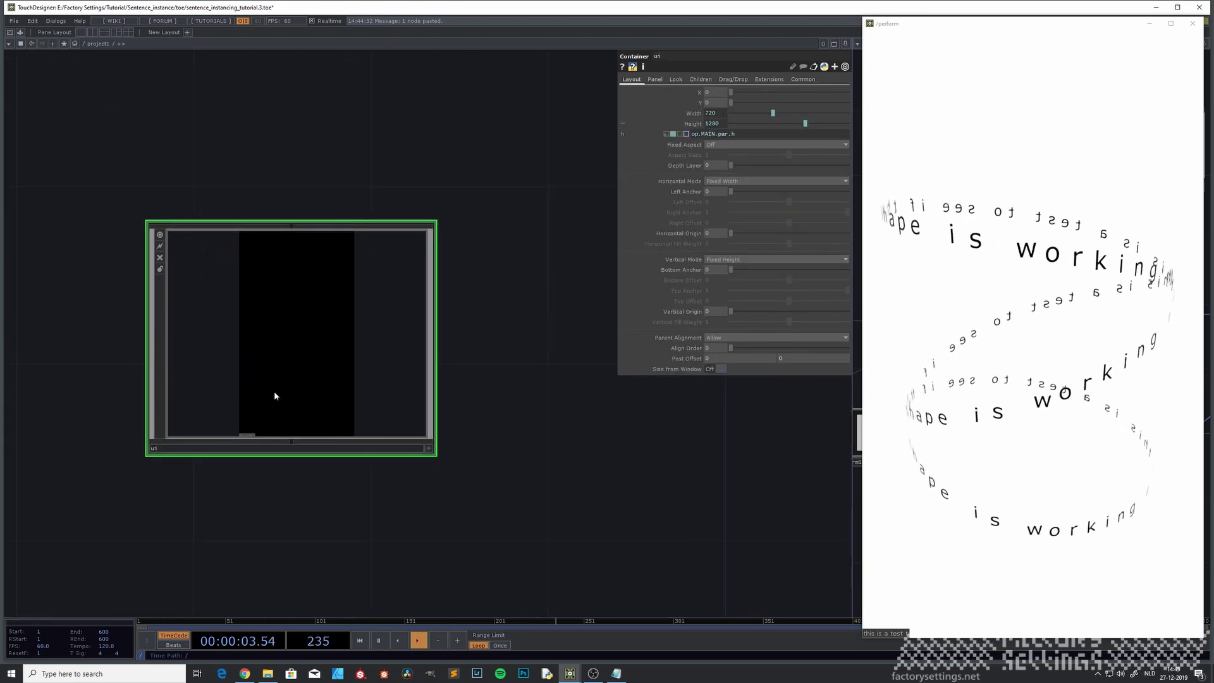
{"action": "scroll", "coordinate": [274, 396], "scroll_direction": "down", "scroll_amount": 5}
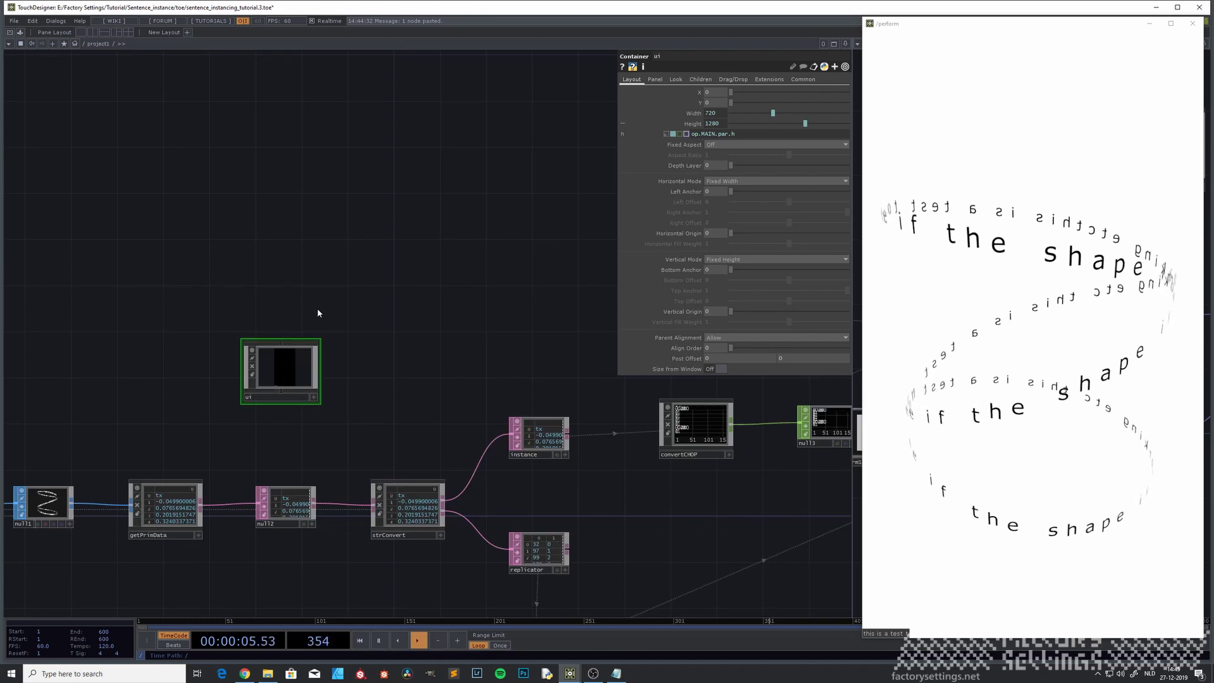
{"action": "key", "text": "i"}
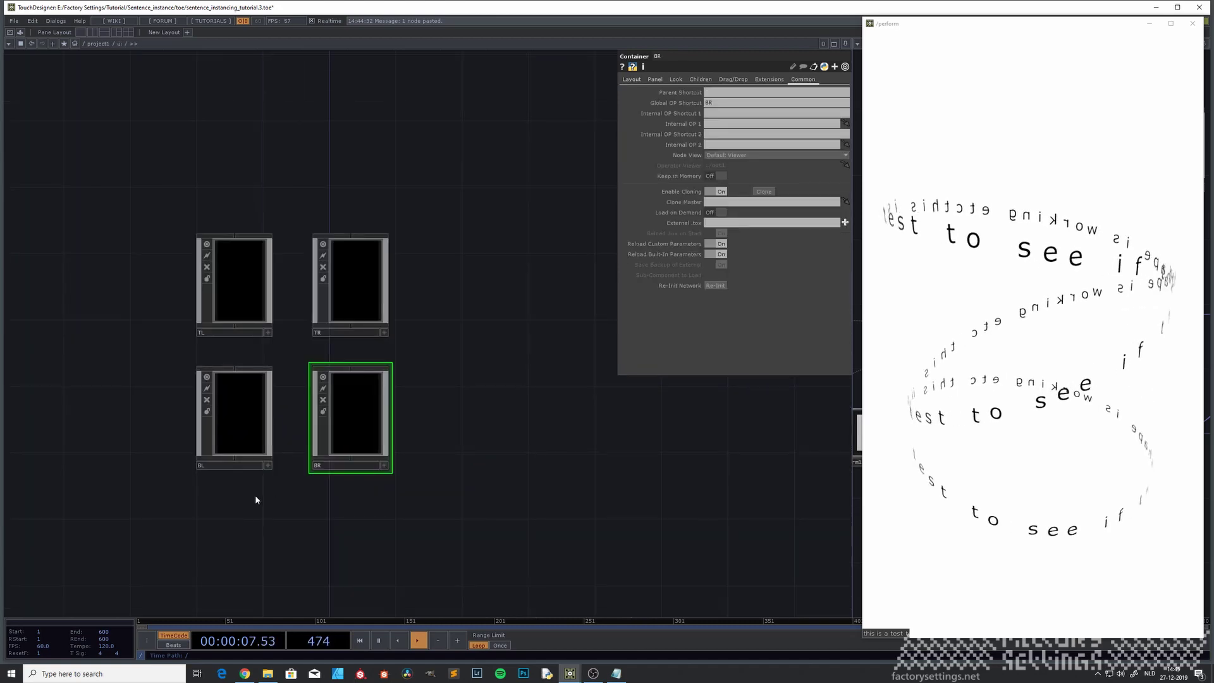
{"action": "key", "text": "h"}
{"action": "scroll", "coordinate": [145, 497], "scroll_direction": "up", "scroll_amount": 3}
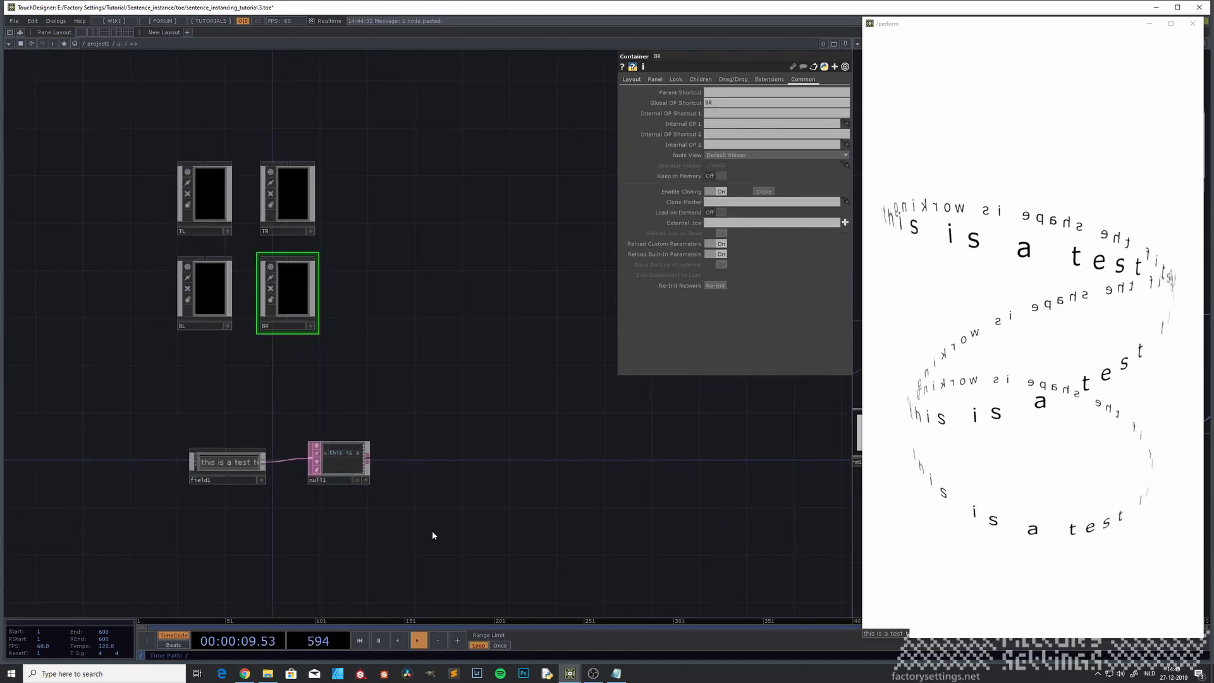
Cut field1 and its connected null1 from the ui network and paste them inside the BL container.
{"action": "left_click", "coordinate": [227, 464]}
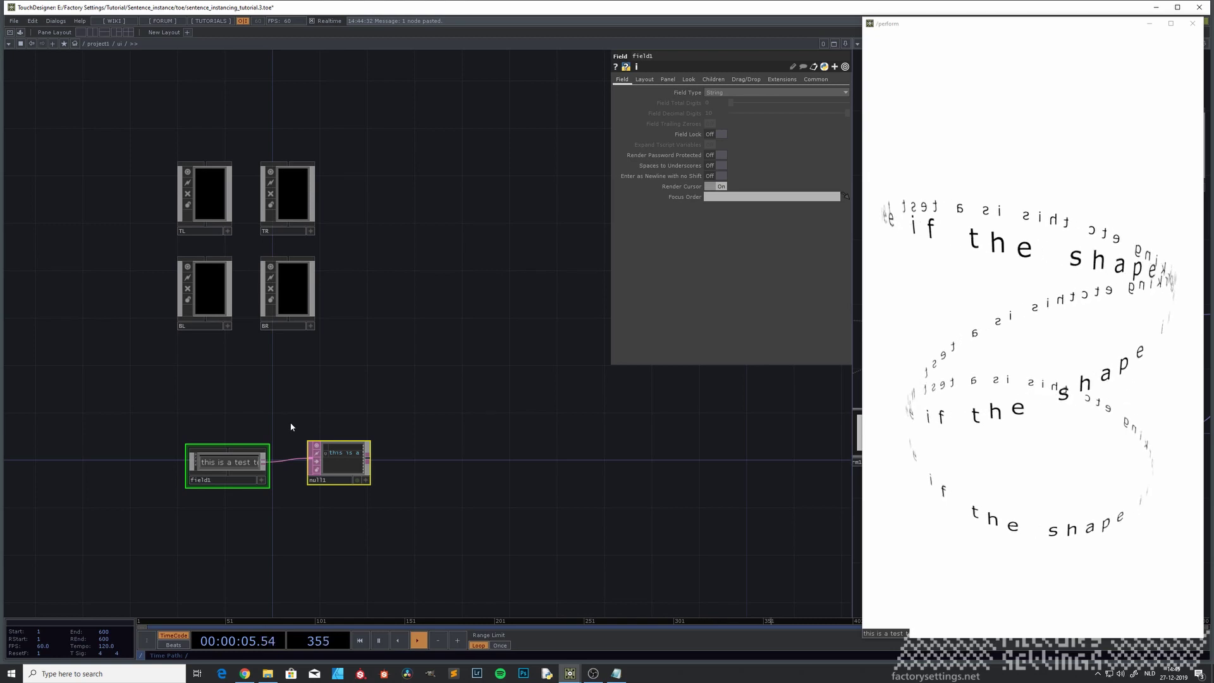
{"action": "key", "text": "Delete"}
{"action": "left_click", "coordinate": [218, 280]}
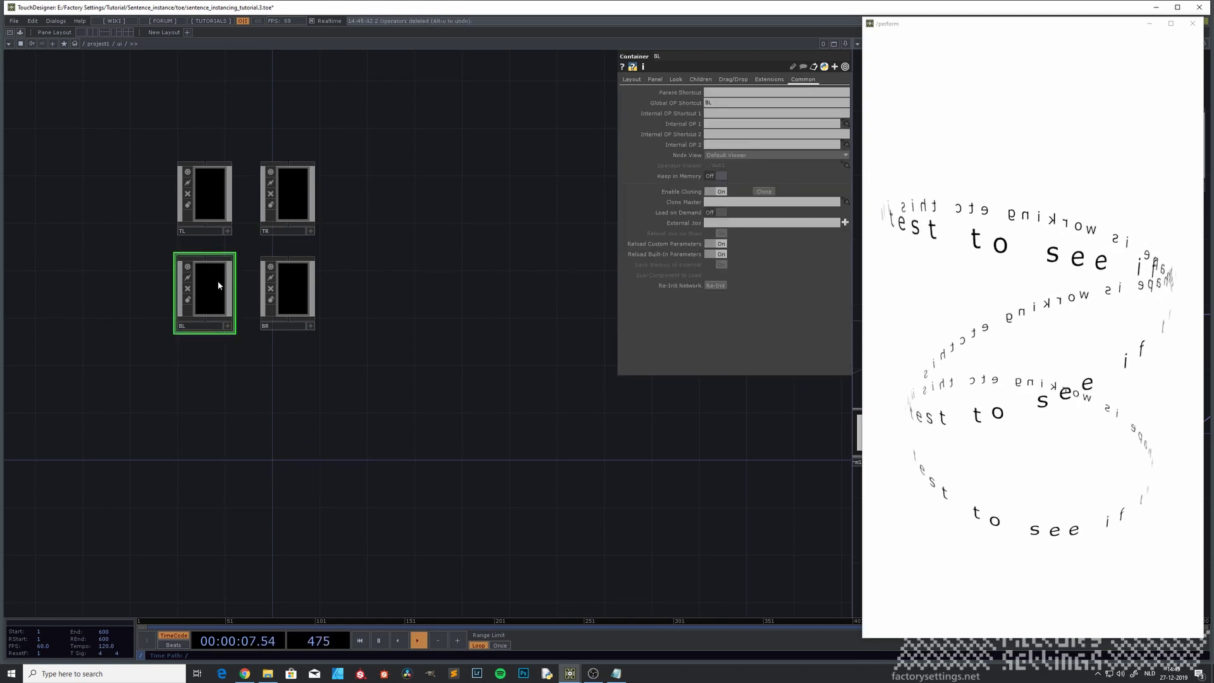
{"action": "key", "text": "i"}
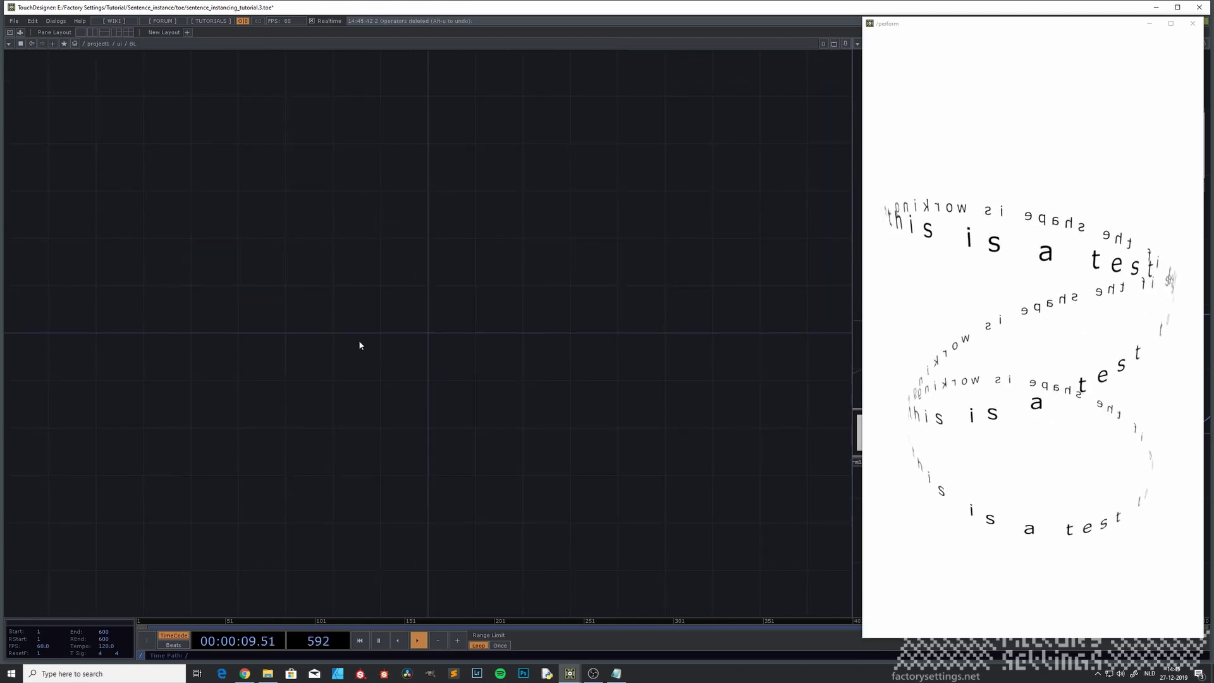
{"action": "key", "text": "ctrl+v"}
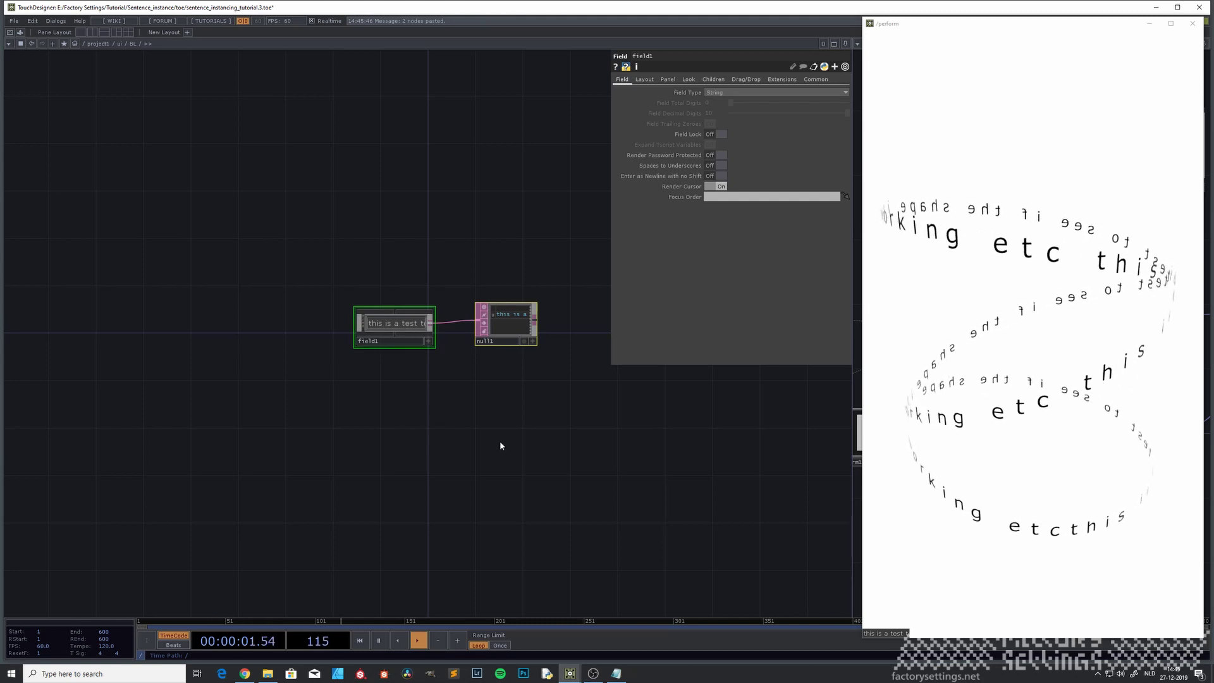
Add a Container COMP inside BL, placed directly above field1.
{"action": "left_click_drag", "start_coordinate": [500, 446], "coordinate": [449, 484]}
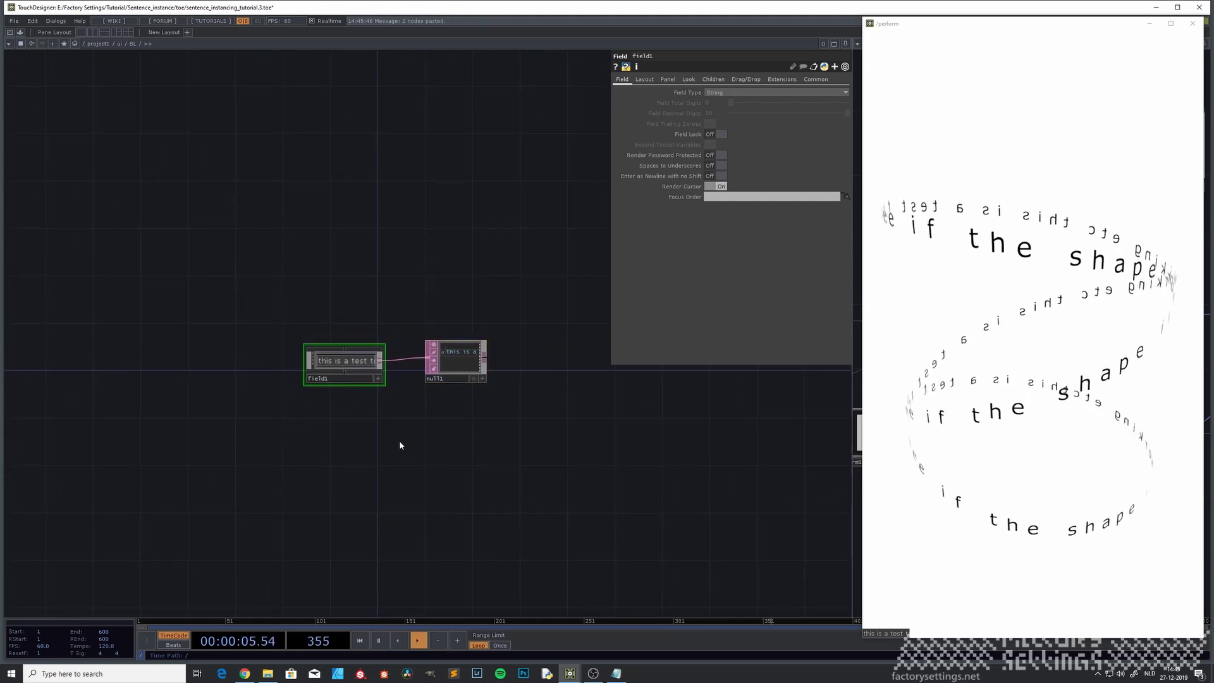
{"action": "left_click_drag", "start_coordinate": [401, 443], "coordinate": [381, 478]}
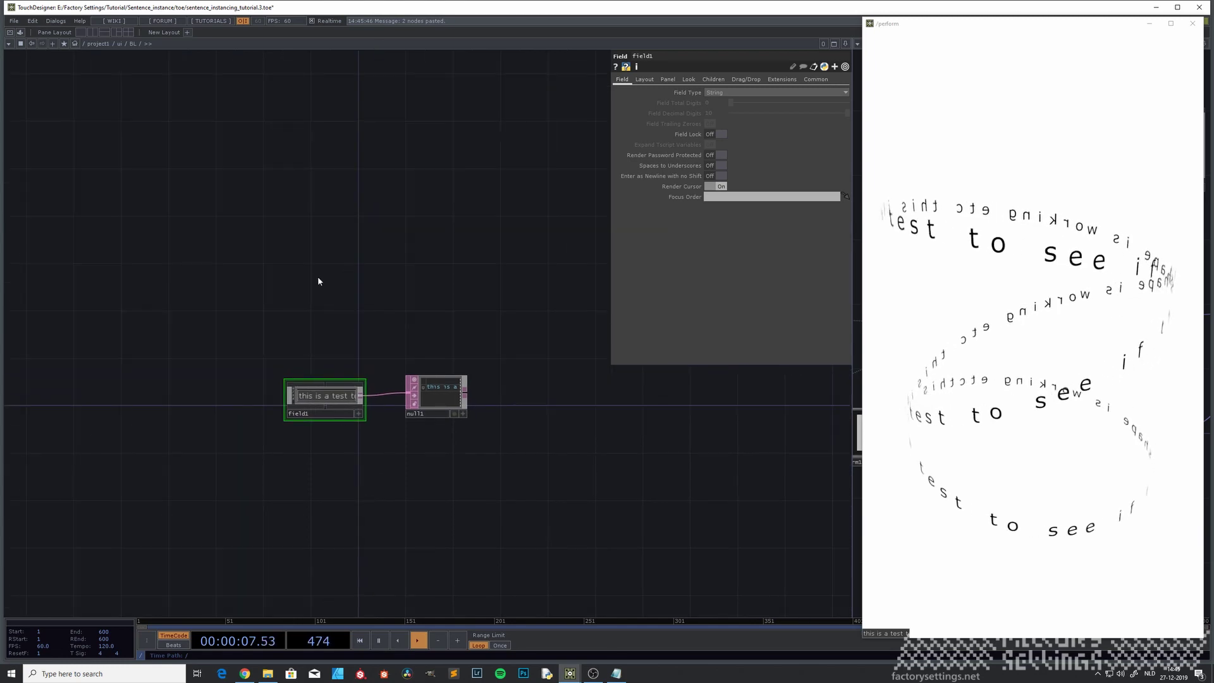
{"action": "key", "text": "Tab"}
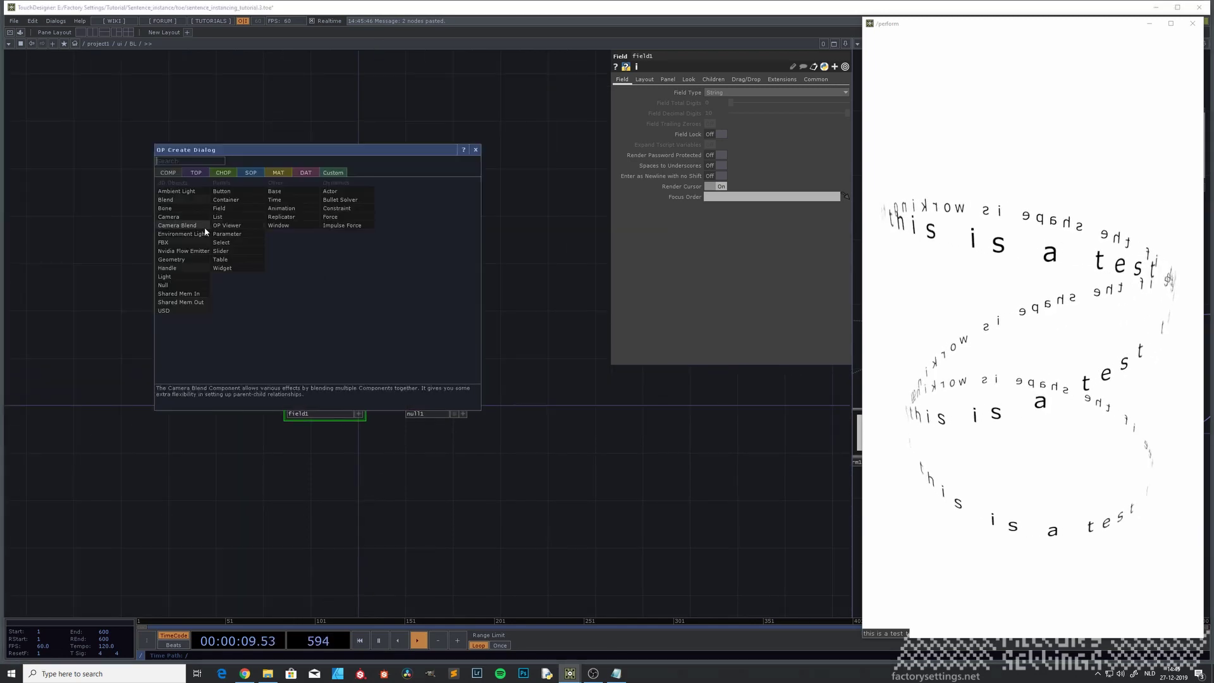
{"action": "left_click", "coordinate": [235, 200]}
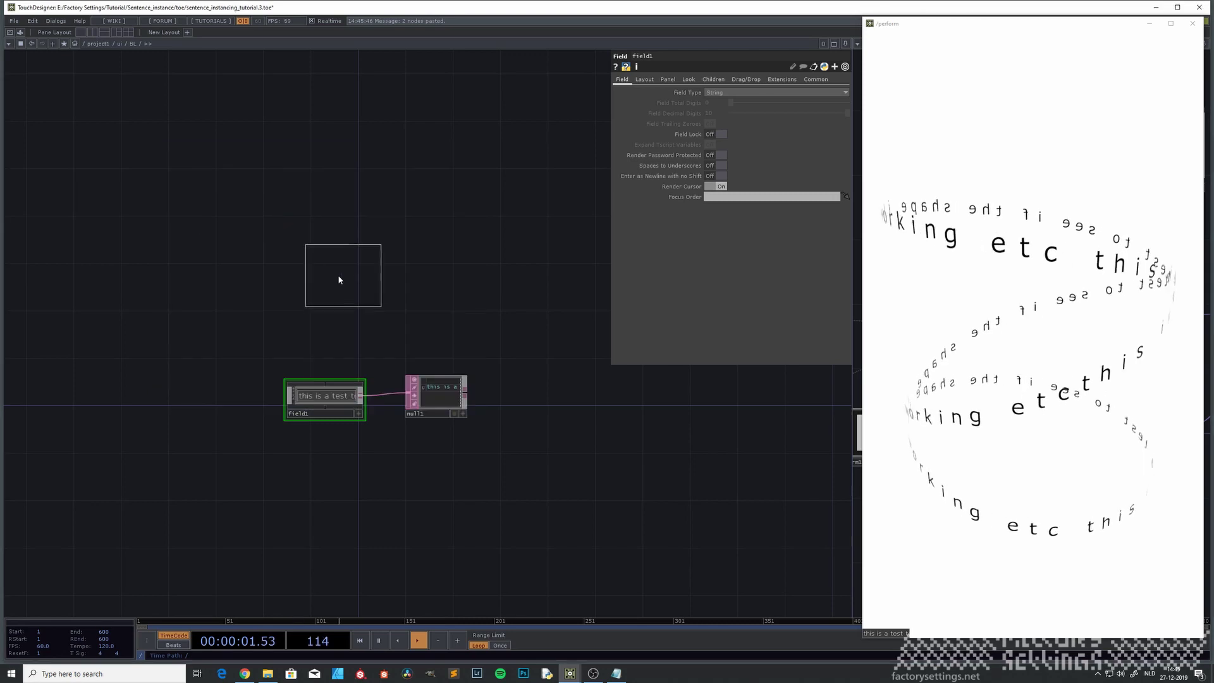
{"action": "left_click", "coordinate": [325, 276]}
{"action": "left_click_drag", "start_coordinate": [493, 449], "coordinate": [472, 472]}
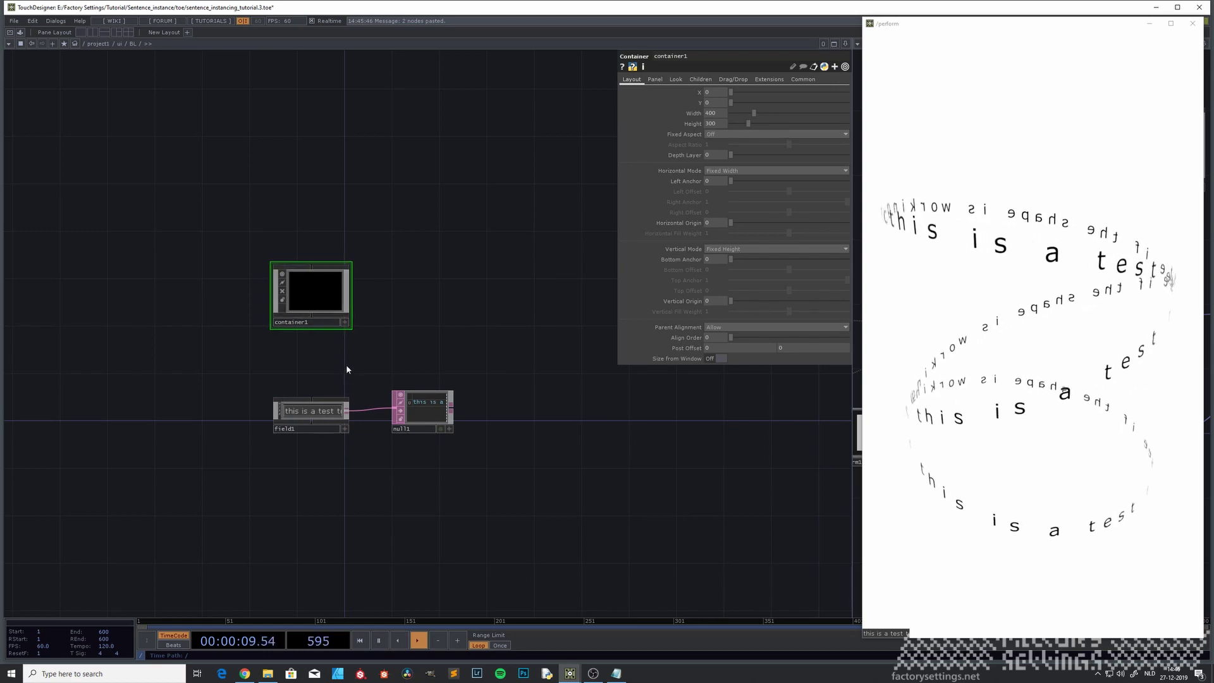
{"action": "left_click_drag", "start_coordinate": [305, 286], "coordinate": [305, 310]}
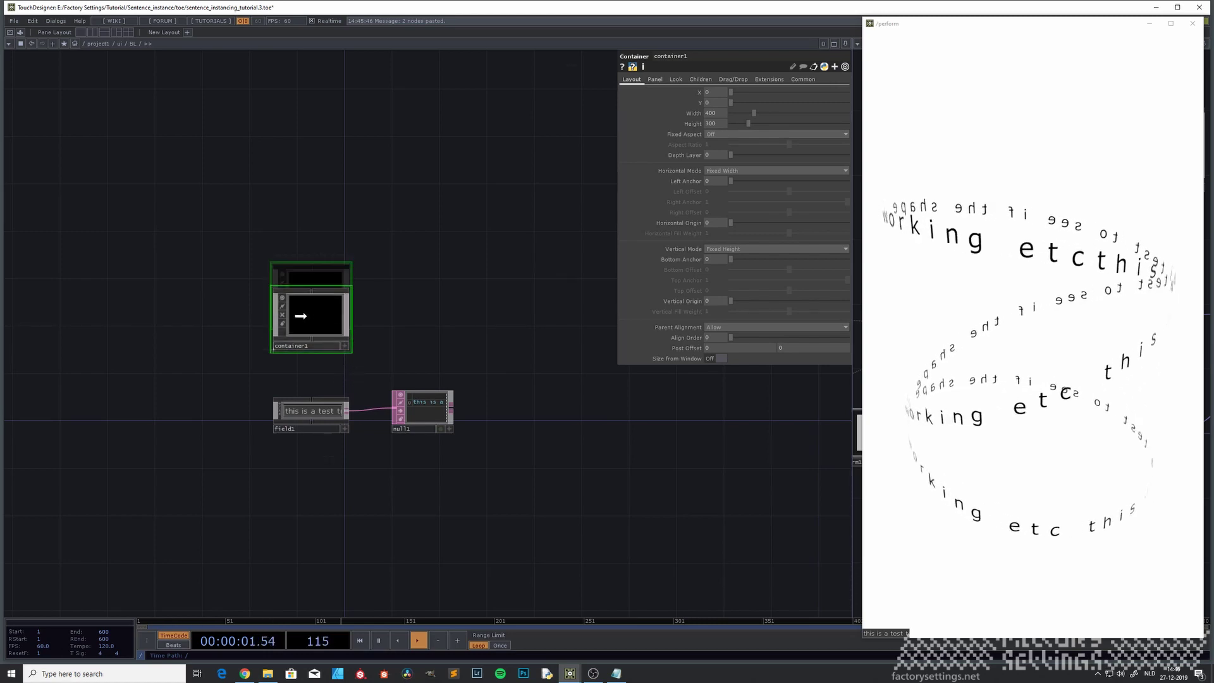
{"action": "left_click_drag", "start_coordinate": [431, 324], "coordinate": [372, 338]}
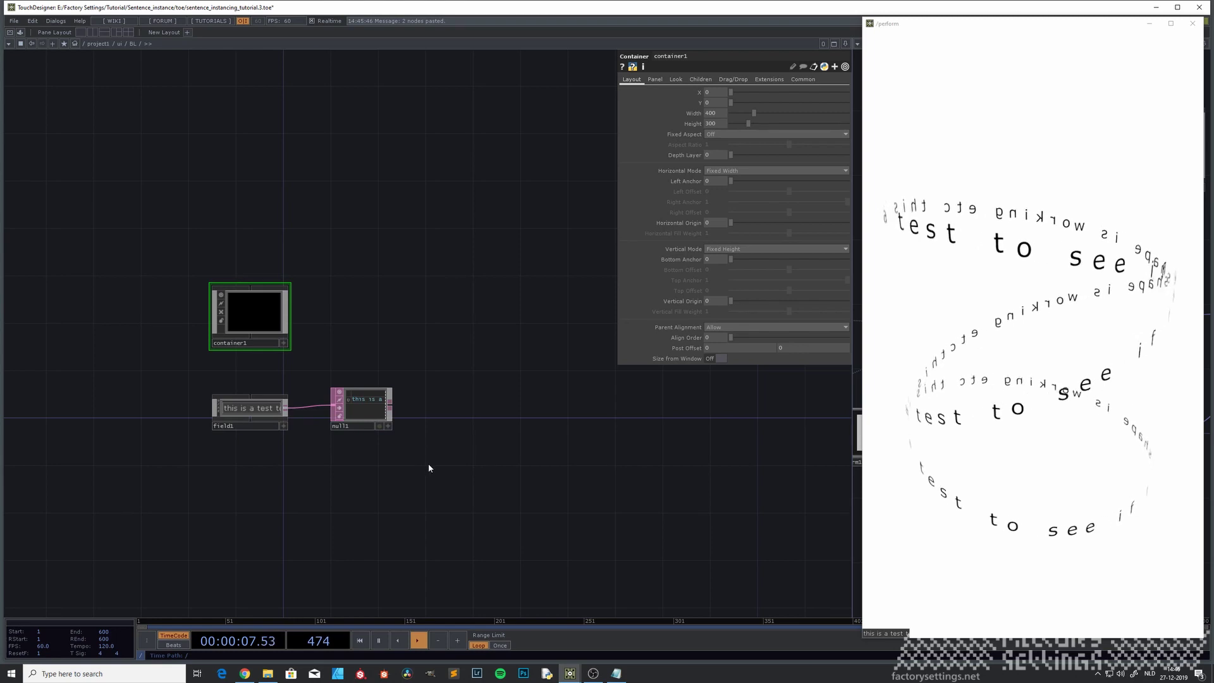
Move field1 and its connected null1 from the BL network into the new container, and return to BL.
{"action": "left_click_drag", "start_coordinate": [430, 464], "coordinate": [197, 377]}
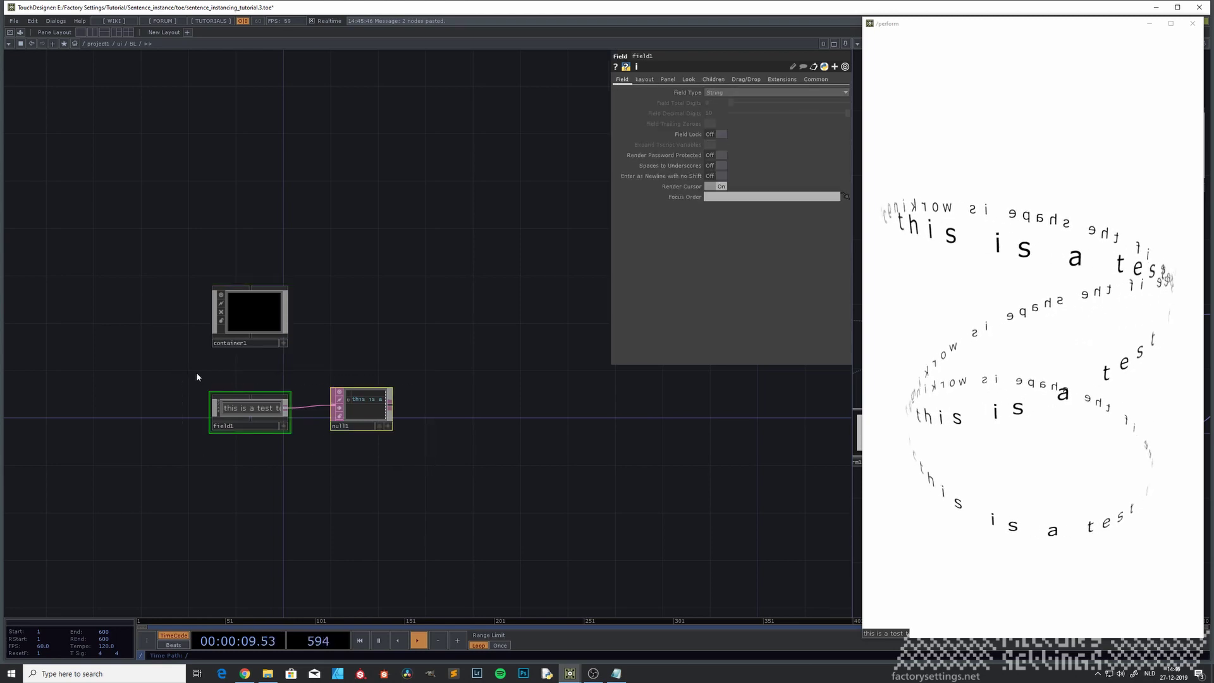
{"action": "key", "text": "Delete"}
{"action": "left_click", "coordinate": [246, 320]}
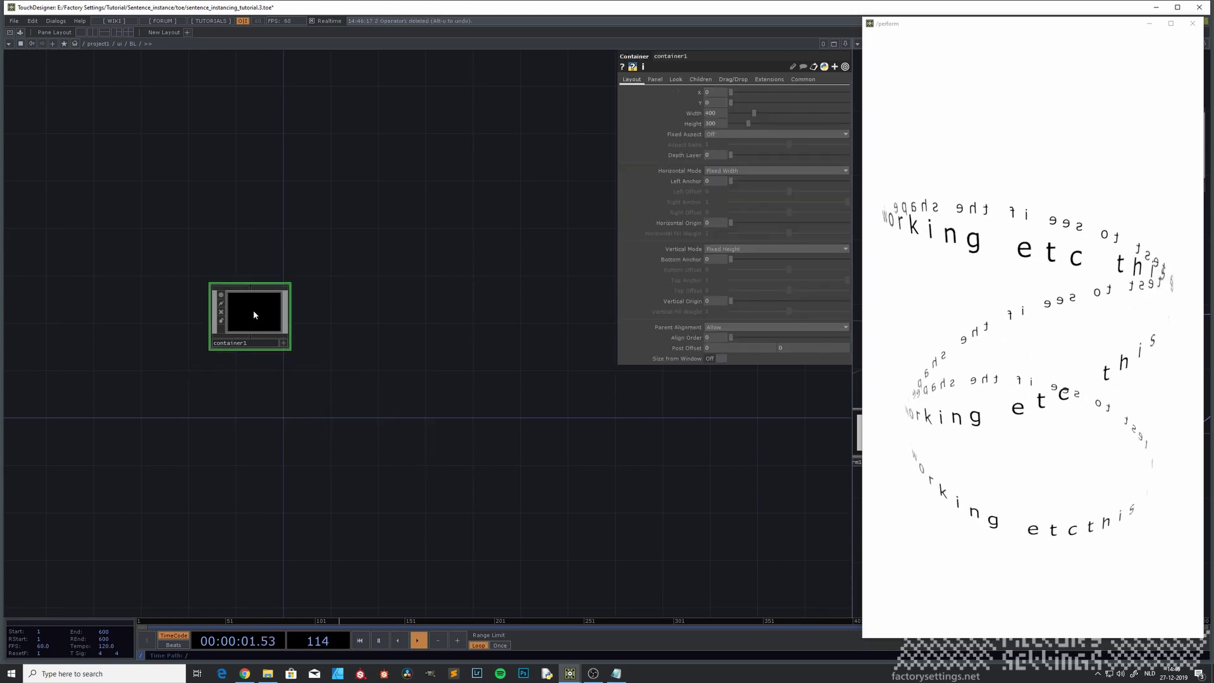
{"action": "key", "text": "i"}
{"action": "key", "text": "ctrl+v"}
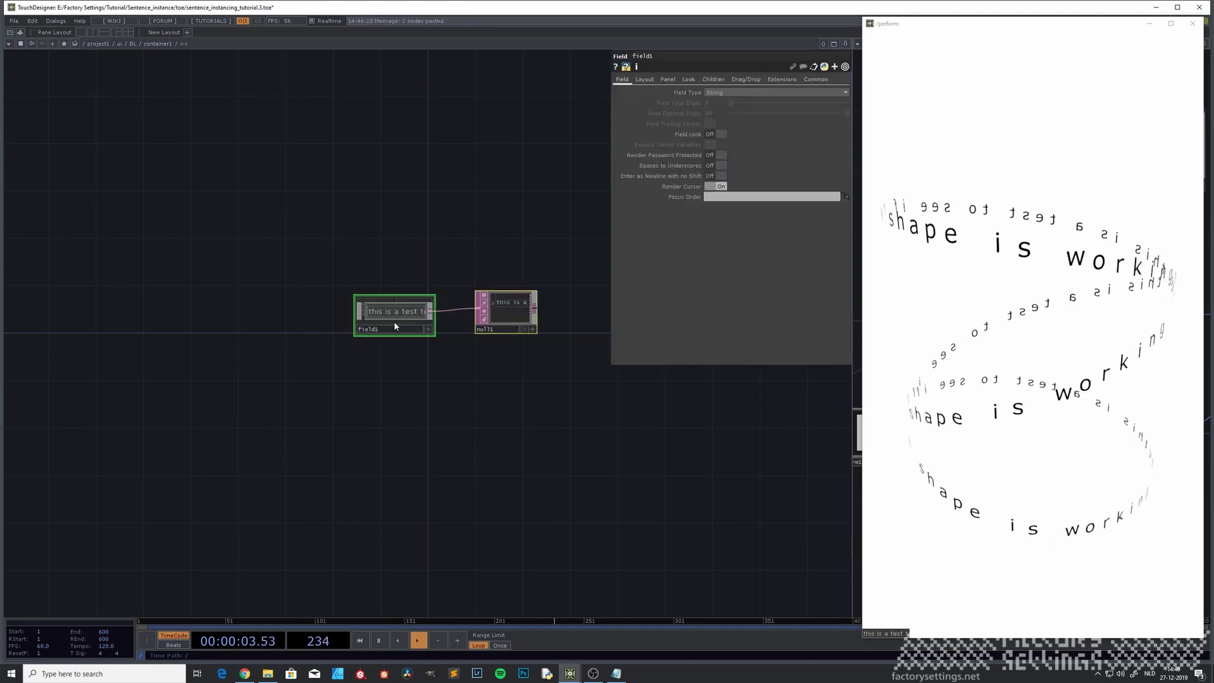
{"action": "left_click", "coordinate": [360, 321]}
{"action": "key", "text": "u"}
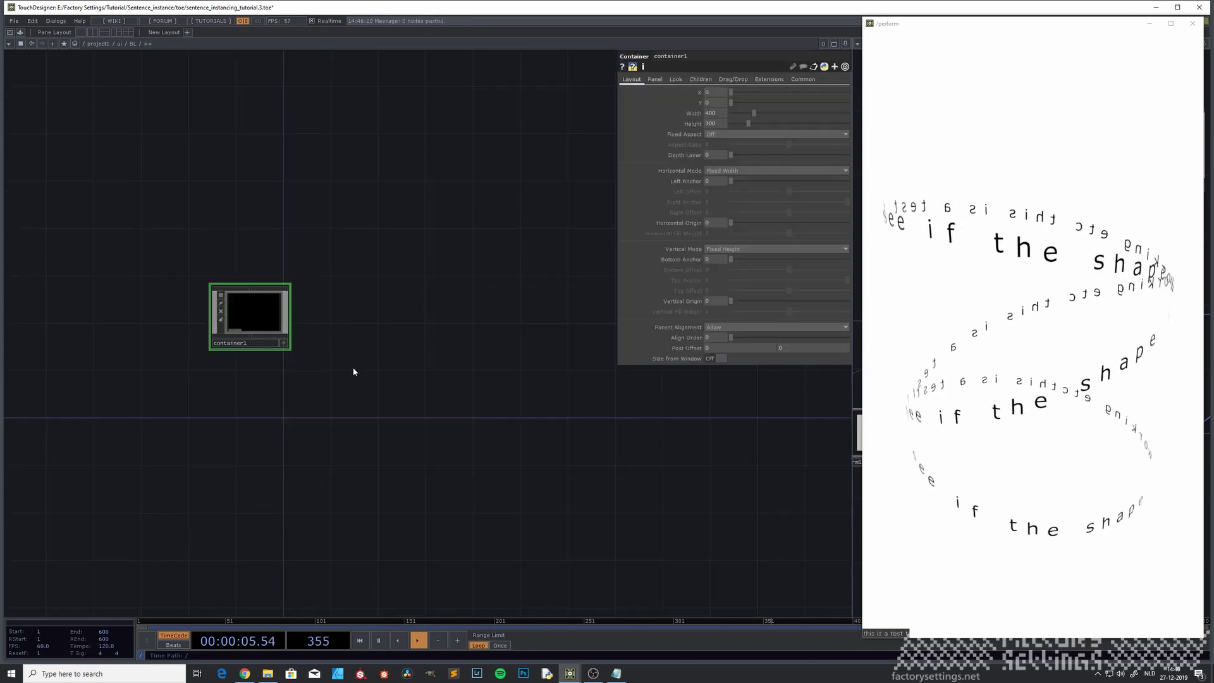
Rename the new container to field and set its Global OP Shortcut to FIELD.
{"action": "left_click", "coordinate": [258, 345]}
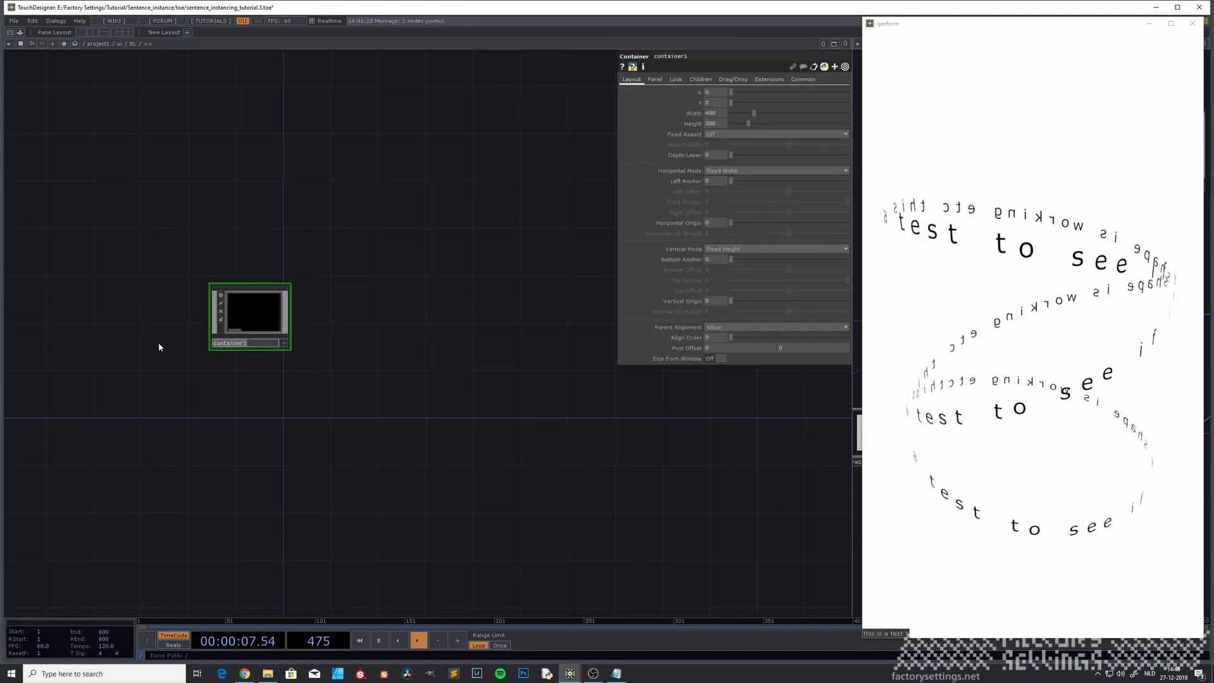
{"action": "type", "text": "field"}
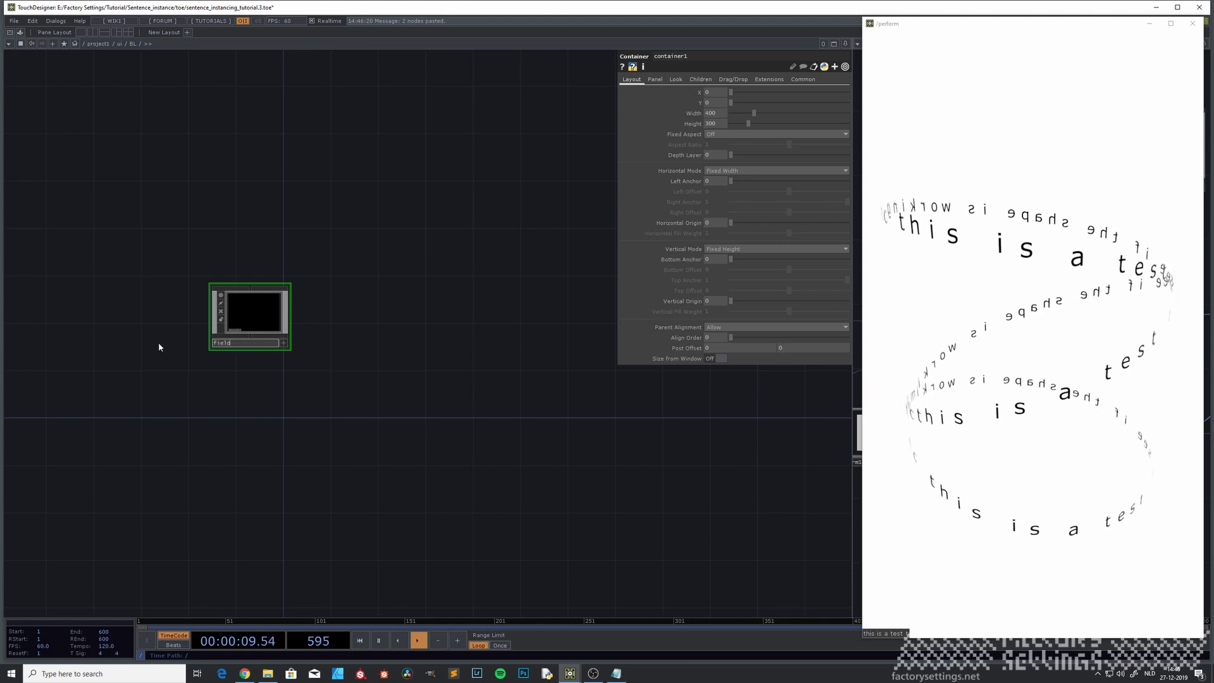
{"action": "key", "text": "Return"}
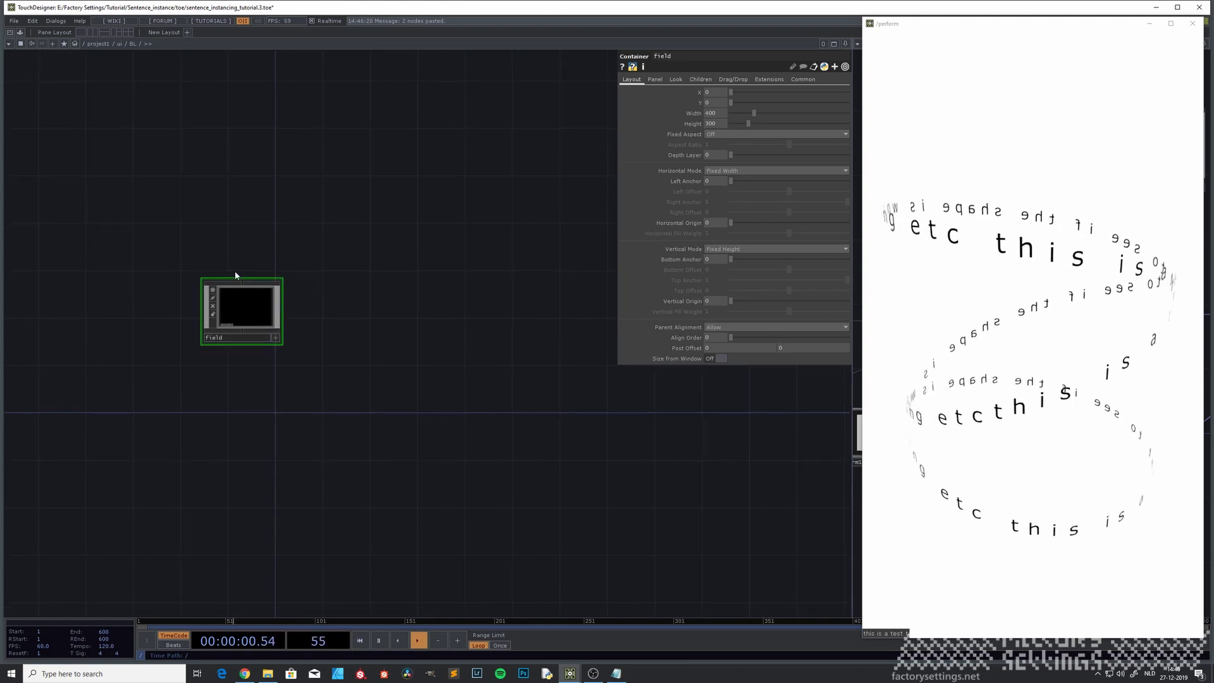
{"action": "left_click", "coordinate": [802, 79]}
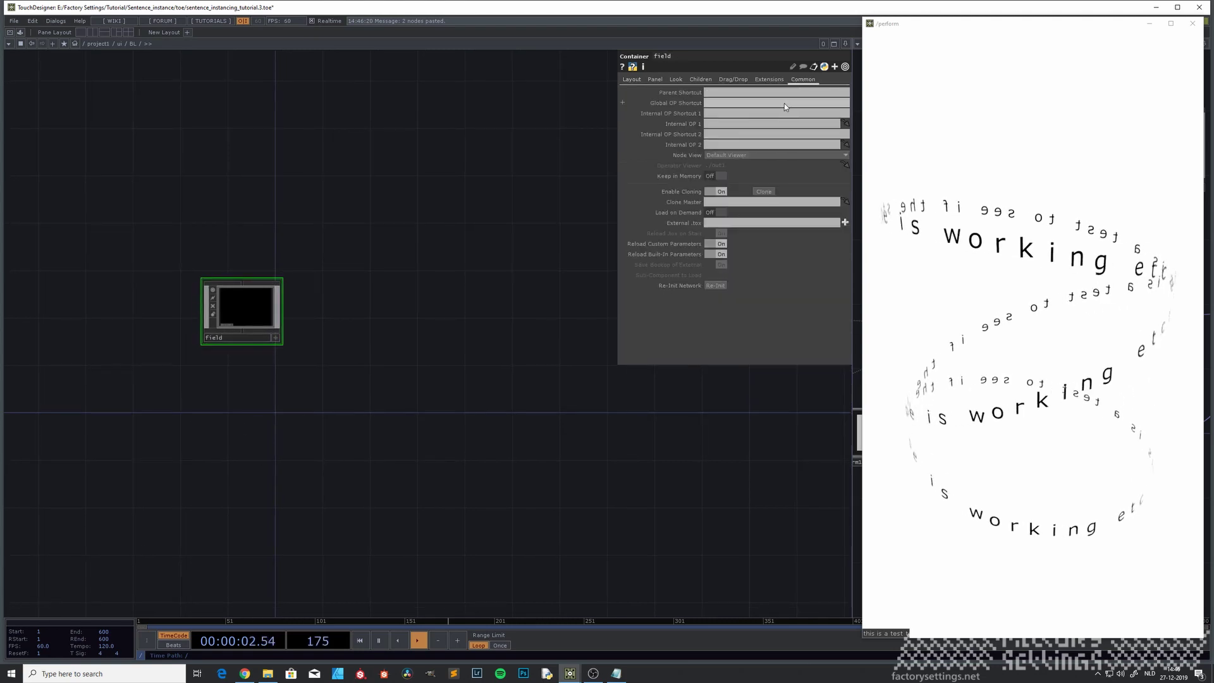
{"action": "left_click", "coordinate": [714, 104]}
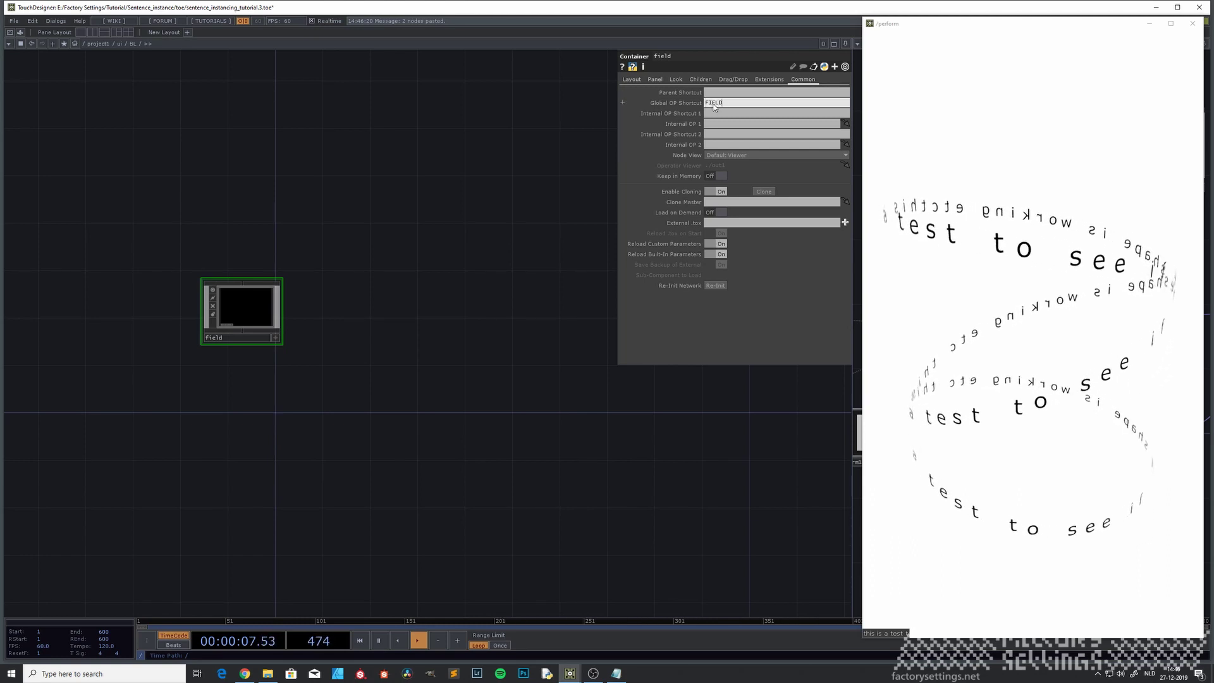
{"action": "key", "text": "Return"}
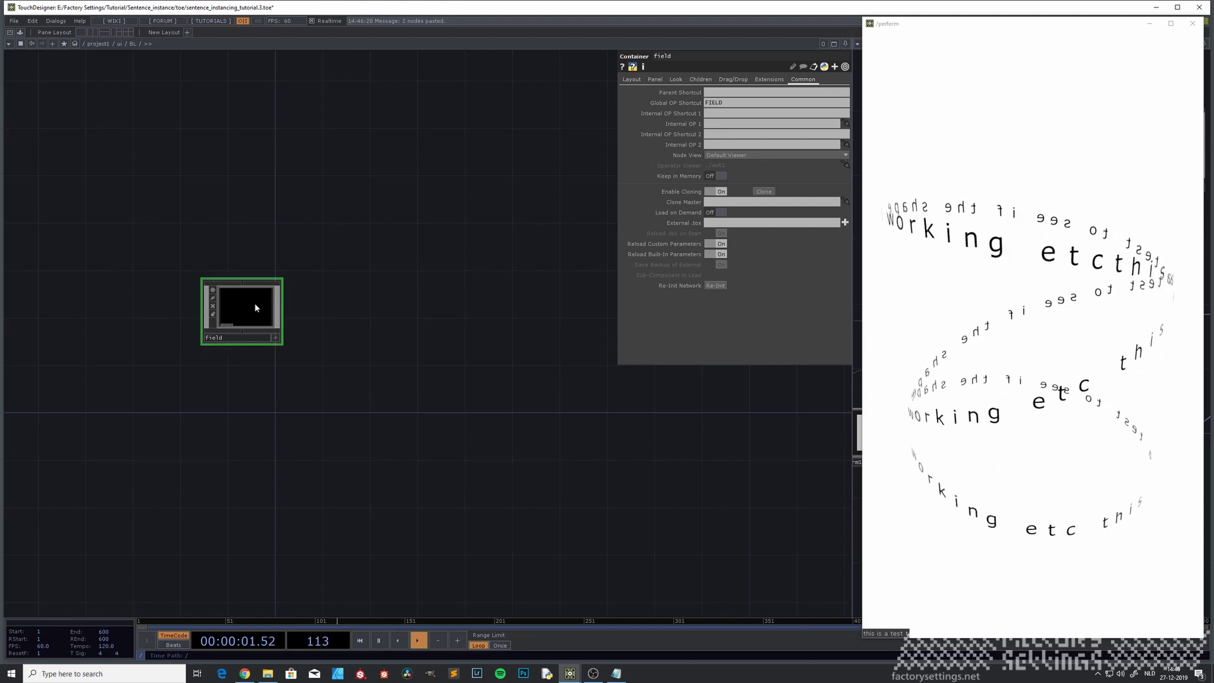
Check the layout size of field1 inside the field container, and set the field container's height to 20.
{"action": "key", "text": "i"}
{"action": "left_click_drag", "start_coordinate": [351, 363], "coordinate": [258, 405]}
{"action": "scroll", "coordinate": [273, 375], "scroll_direction": "up", "scroll_amount": 3}
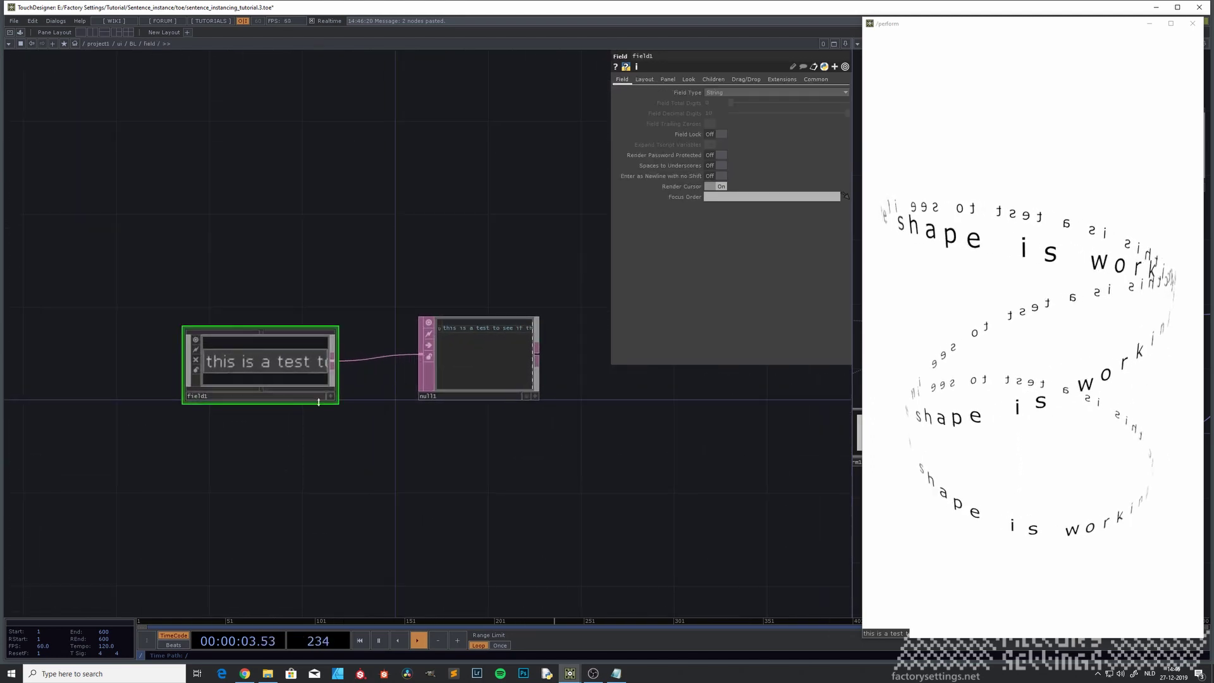
{"action": "left_click", "coordinate": [331, 396]}
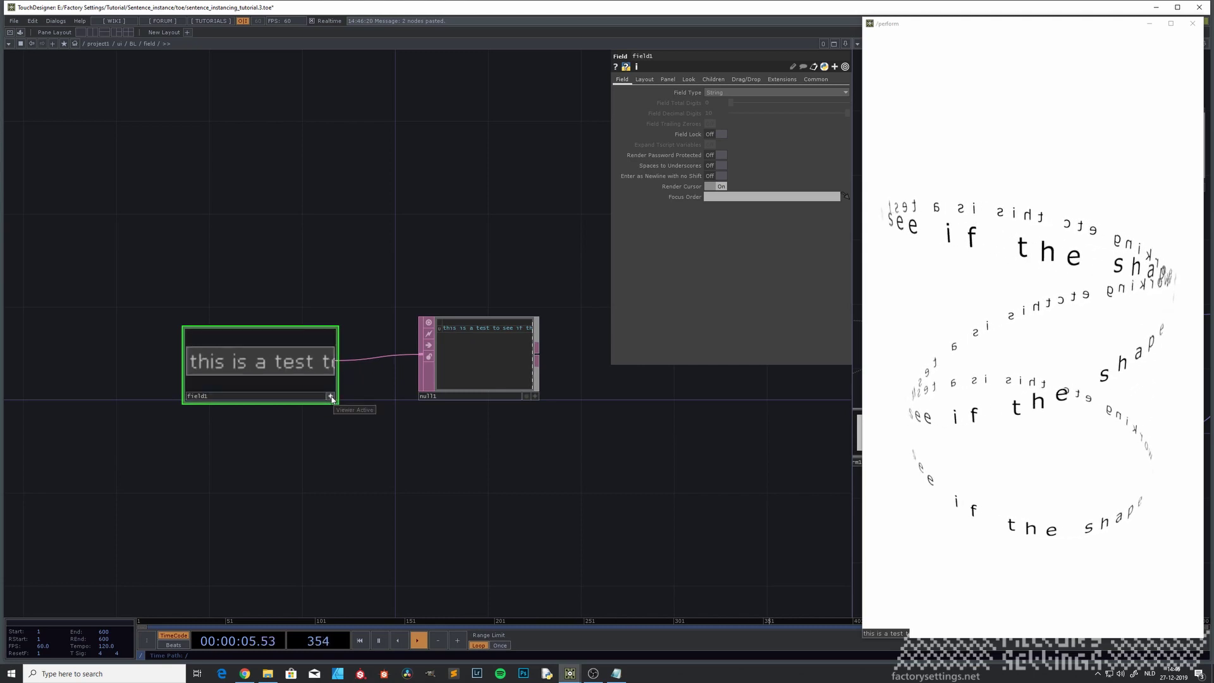
{"action": "left_click", "coordinate": [330, 396]}
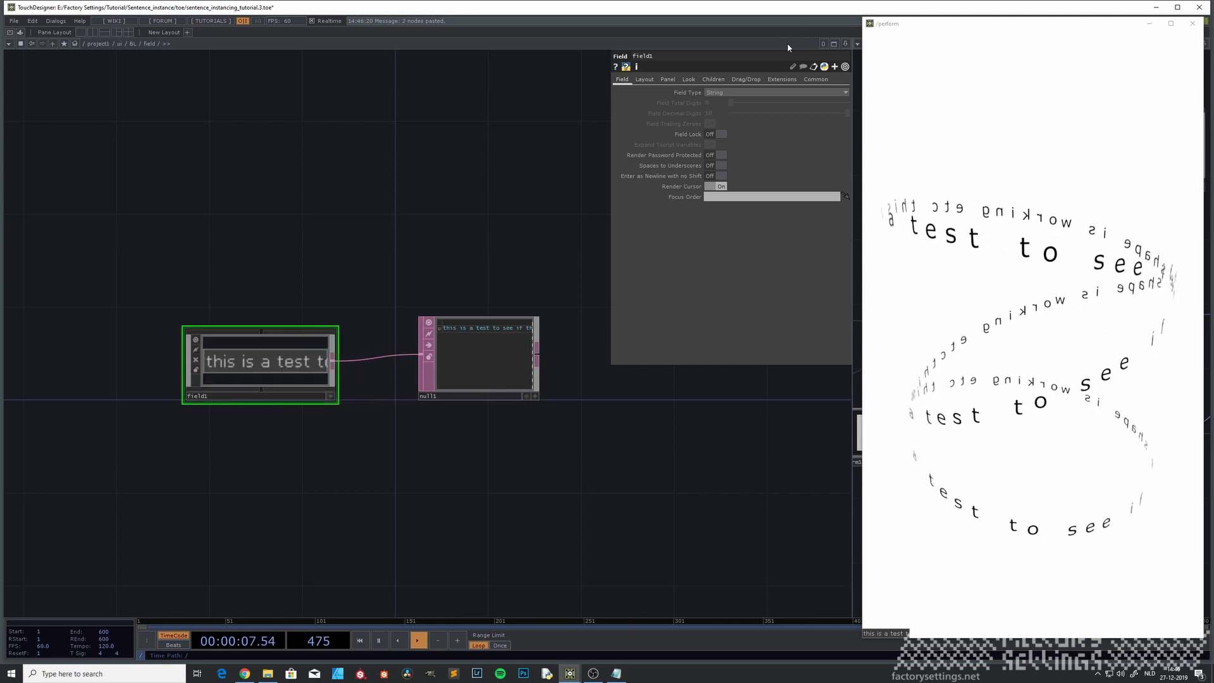
{"action": "left_click", "coordinate": [642, 81]}
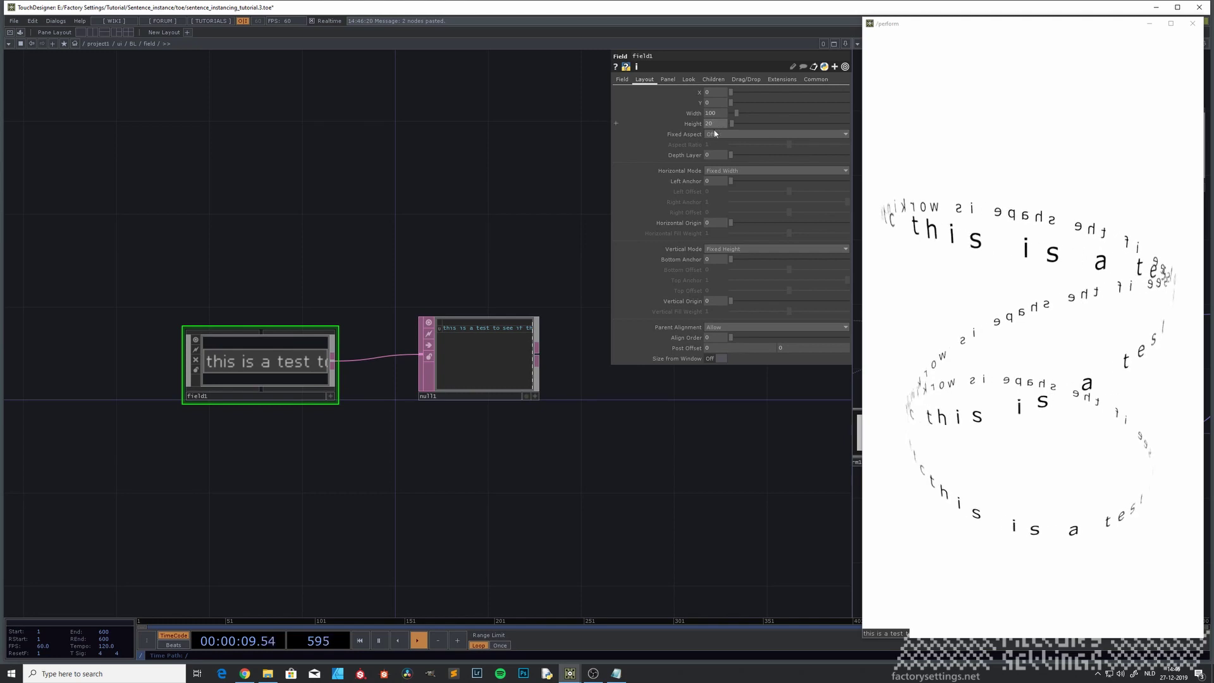
{"action": "key", "text": "u"}
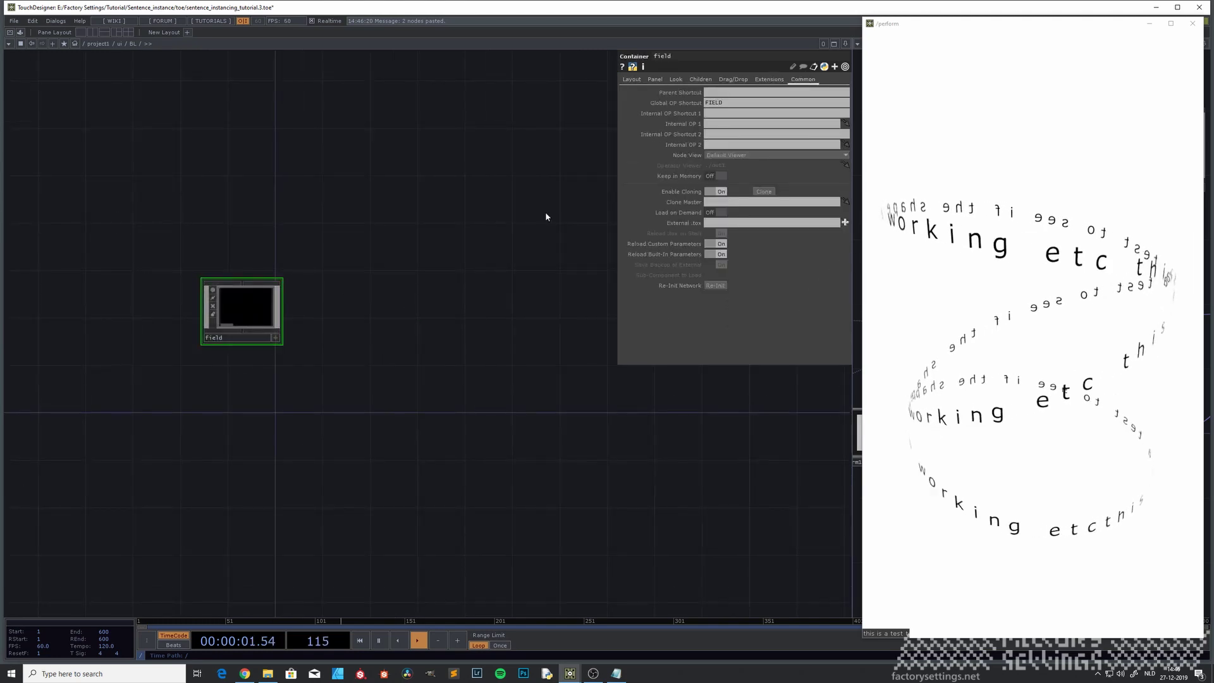
{"action": "left_click", "coordinate": [642, 81]}
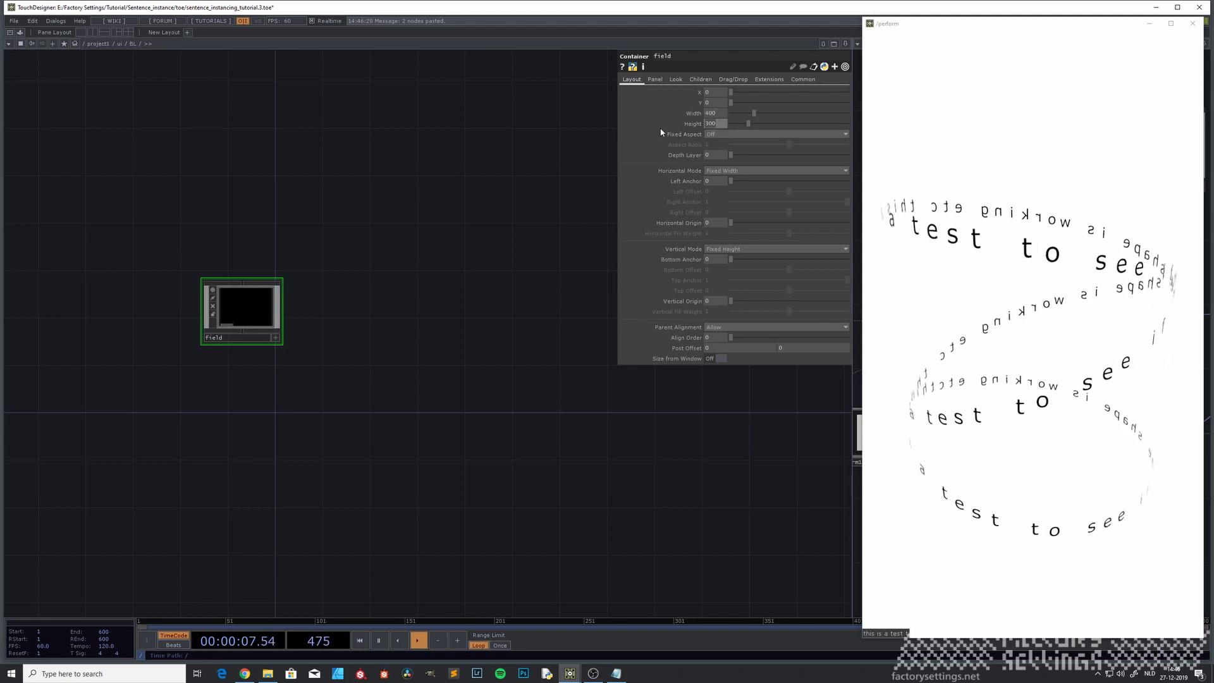
{"action": "type", "text": "20"}
{"action": "key", "text": "Return"}
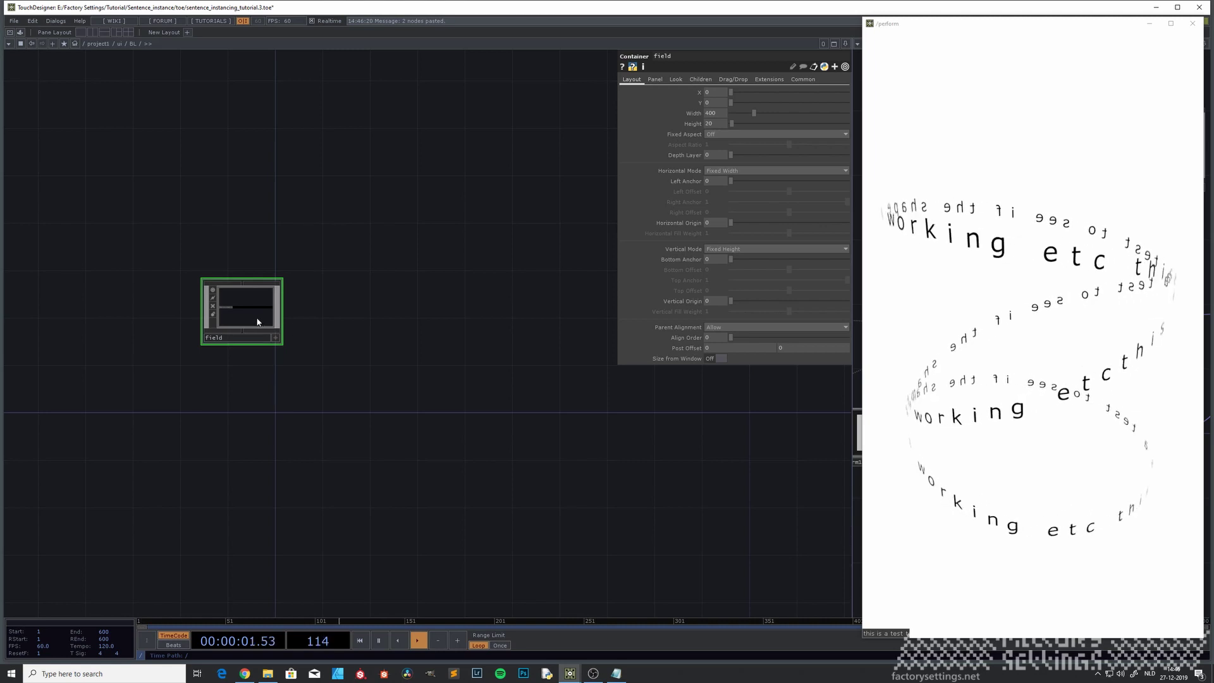
Add a Button COMP inside the field container, placed below field1.
{"action": "key", "text": "i"}
{"action": "left_click_drag", "start_coordinate": [350, 458], "coordinate": [326, 374]}
{"action": "scroll", "coordinate": [325, 420], "scroll_direction": "down", "scroll_amount": 3}
{"action": "key", "text": "Tab"}
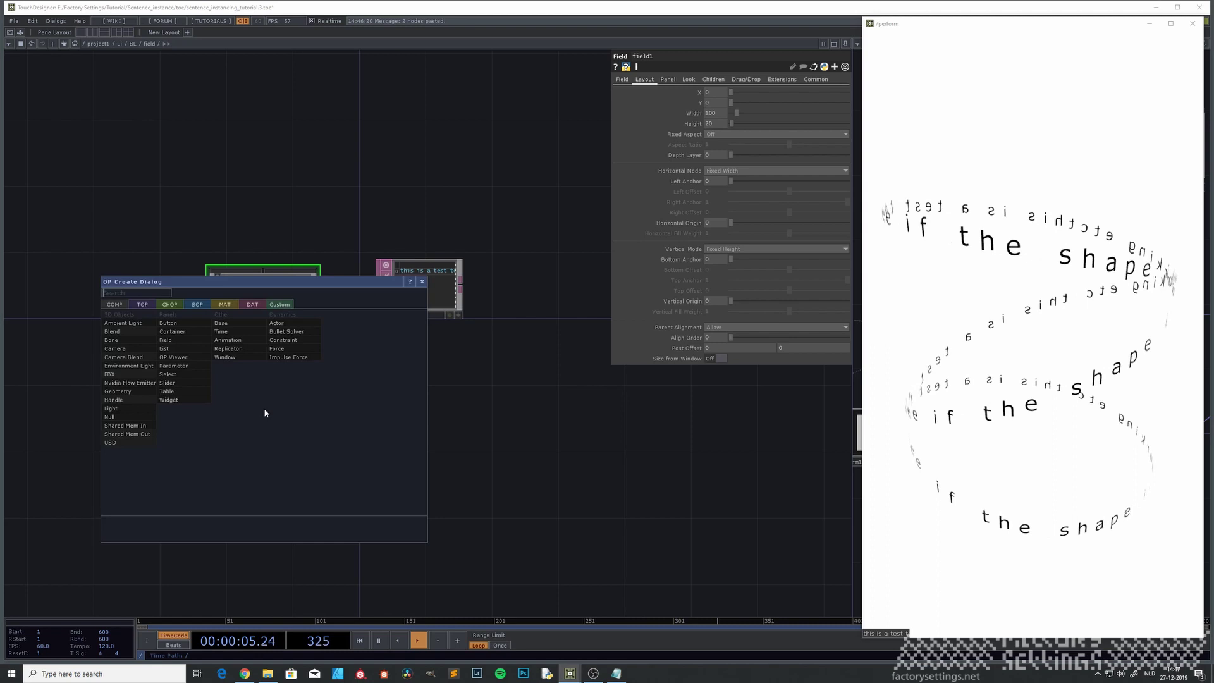
{"action": "left_click", "coordinate": [185, 324]}
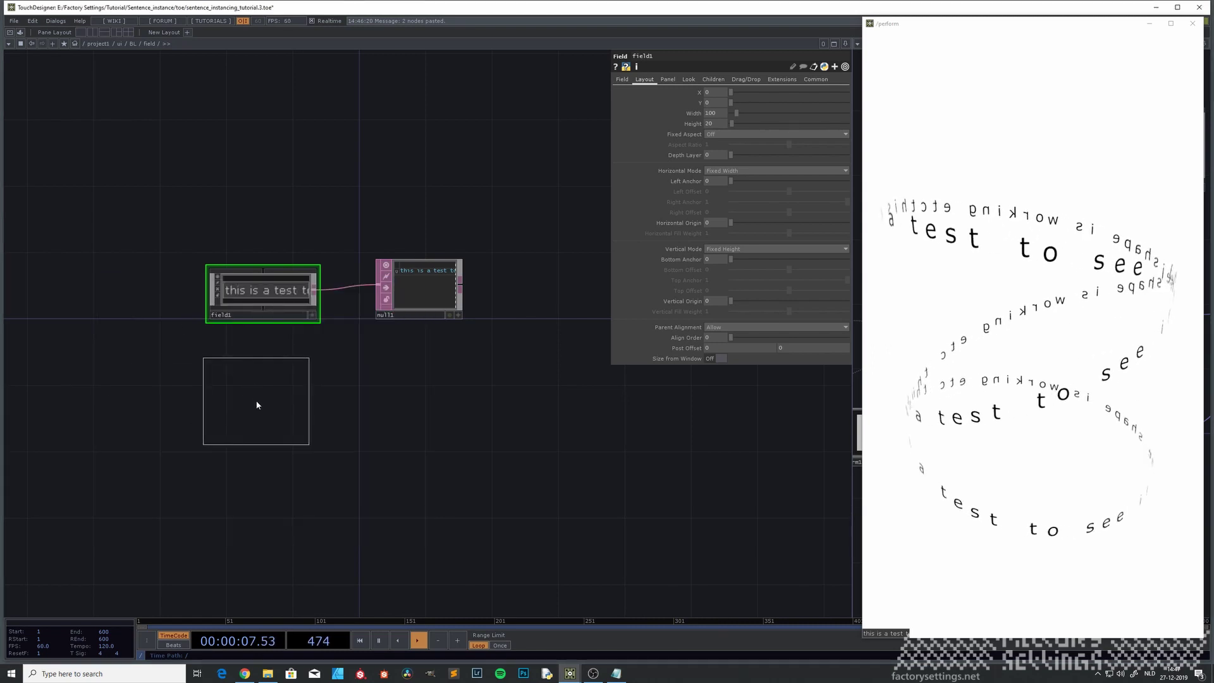
{"action": "left_click", "coordinate": [253, 394]}
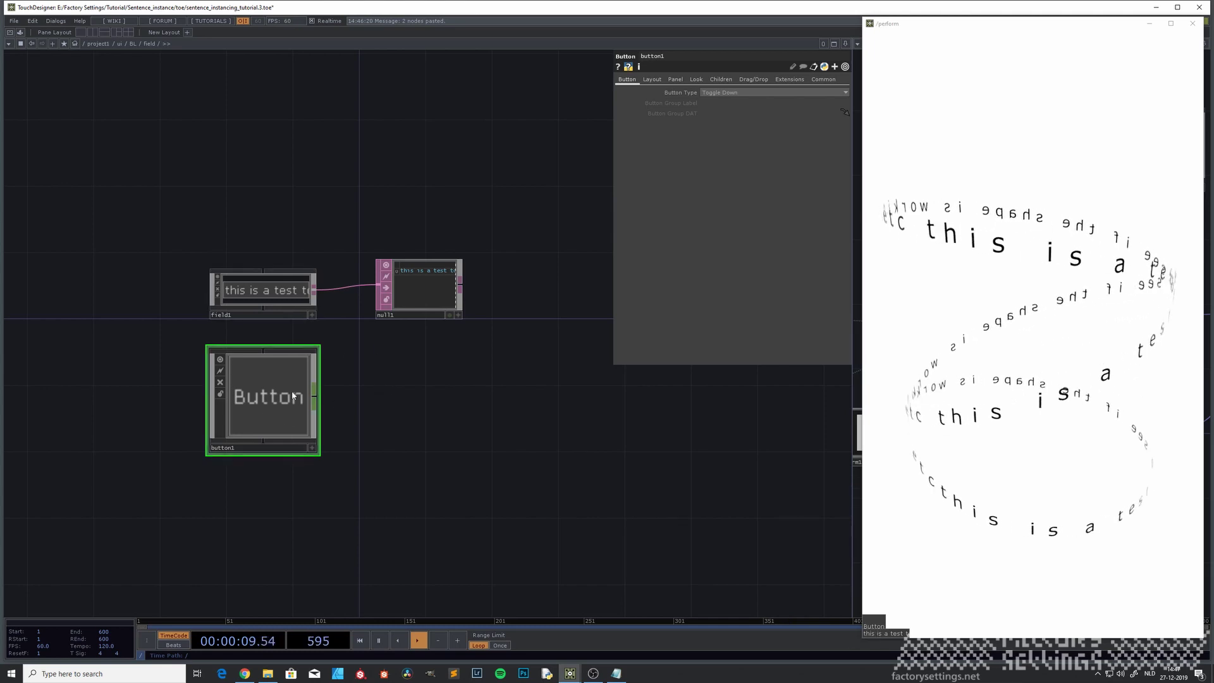
Set the field container's children alignment to Left to Right.
{"action": "key", "text": "u"}
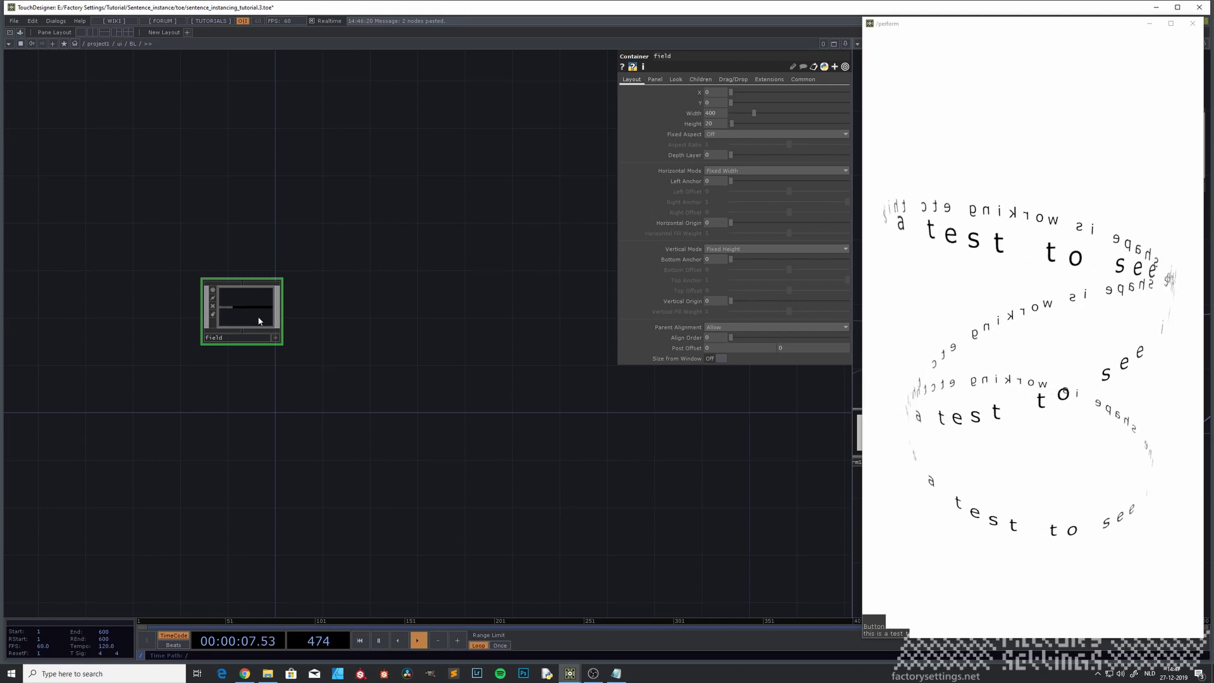
{"action": "key", "text": "i"}
{"action": "key", "text": "u"}
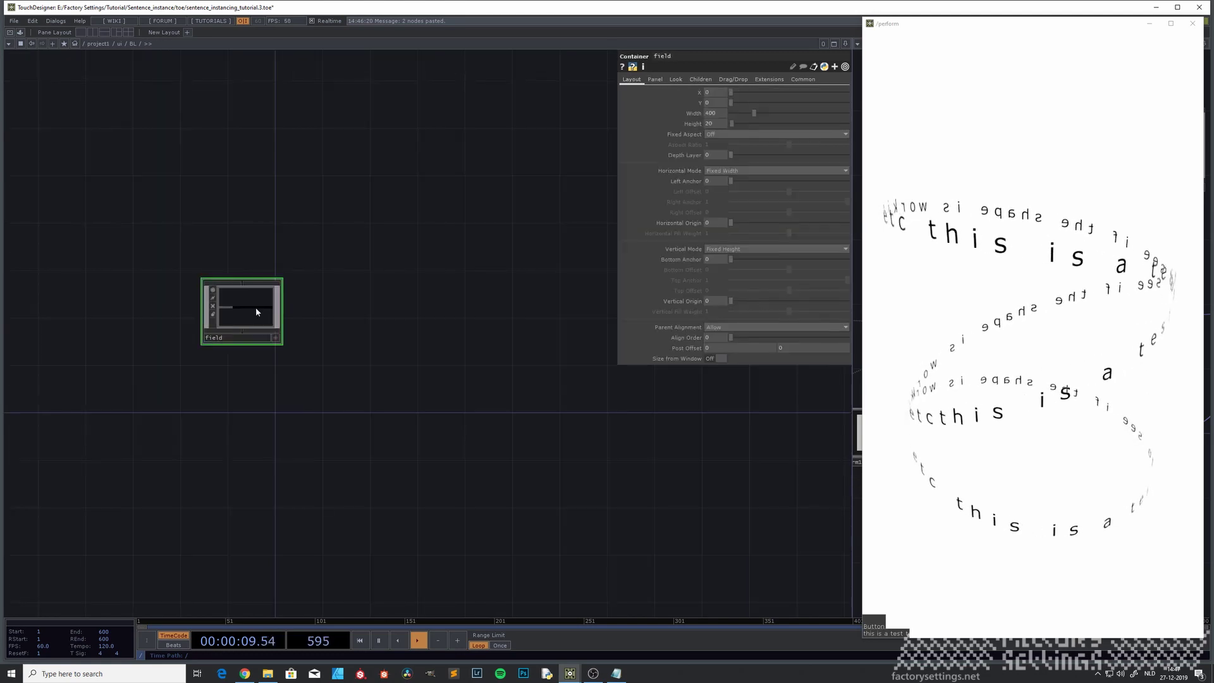
{"action": "left_click", "coordinate": [708, 80]}
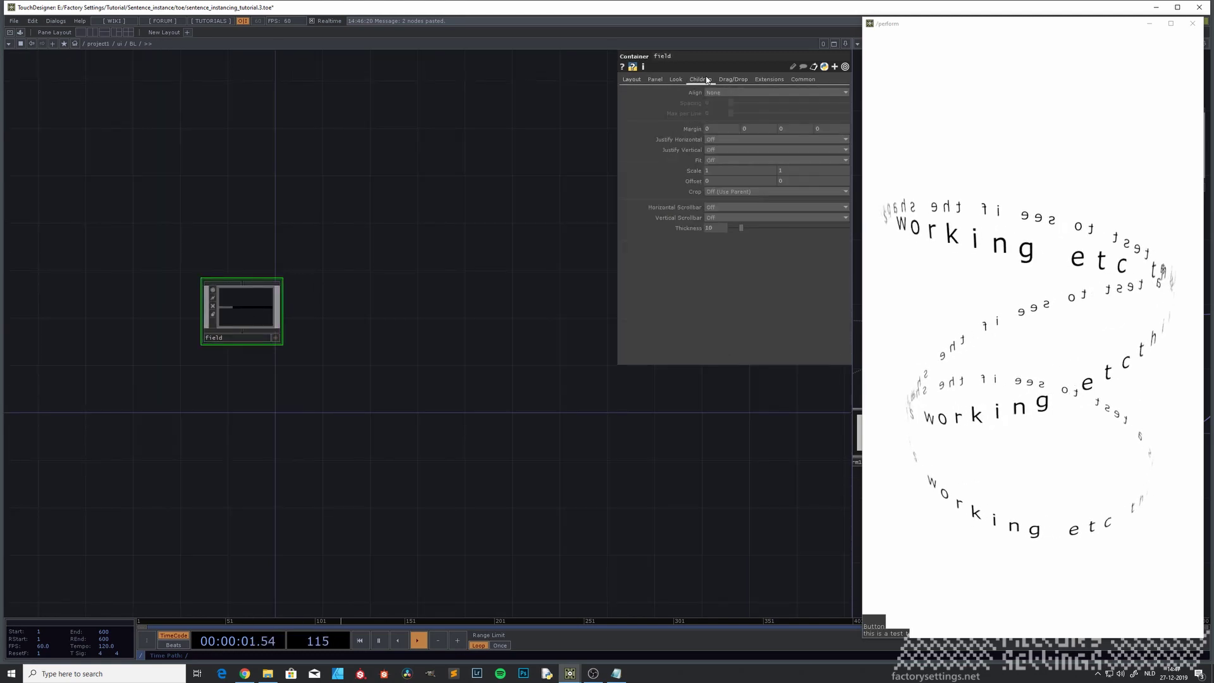
{"action": "left_click", "coordinate": [731, 93]}
{"action": "left_click", "coordinate": [732, 111]}
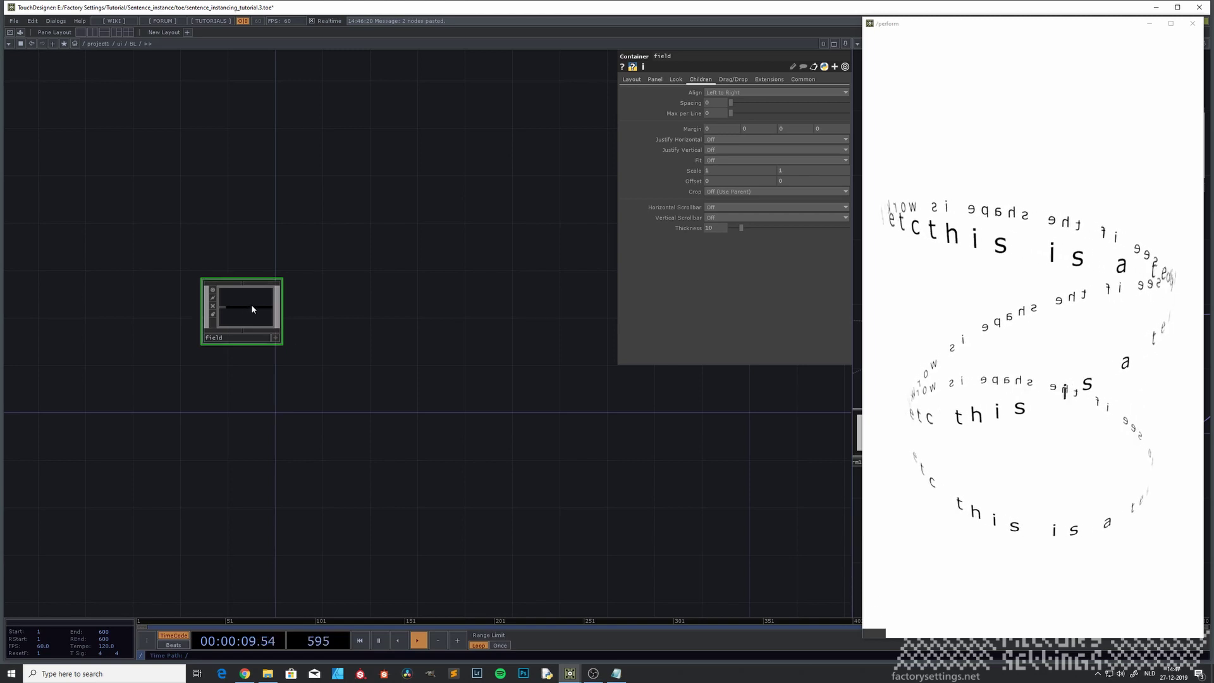
Set the width and height of button1 inside the field container to 20 each.
{"action": "scroll", "coordinate": [250, 311], "scroll_direction": "up", "scroll_amount": 3}
{"action": "left_click_drag", "start_coordinate": [192, 417], "coordinate": [352, 456]}
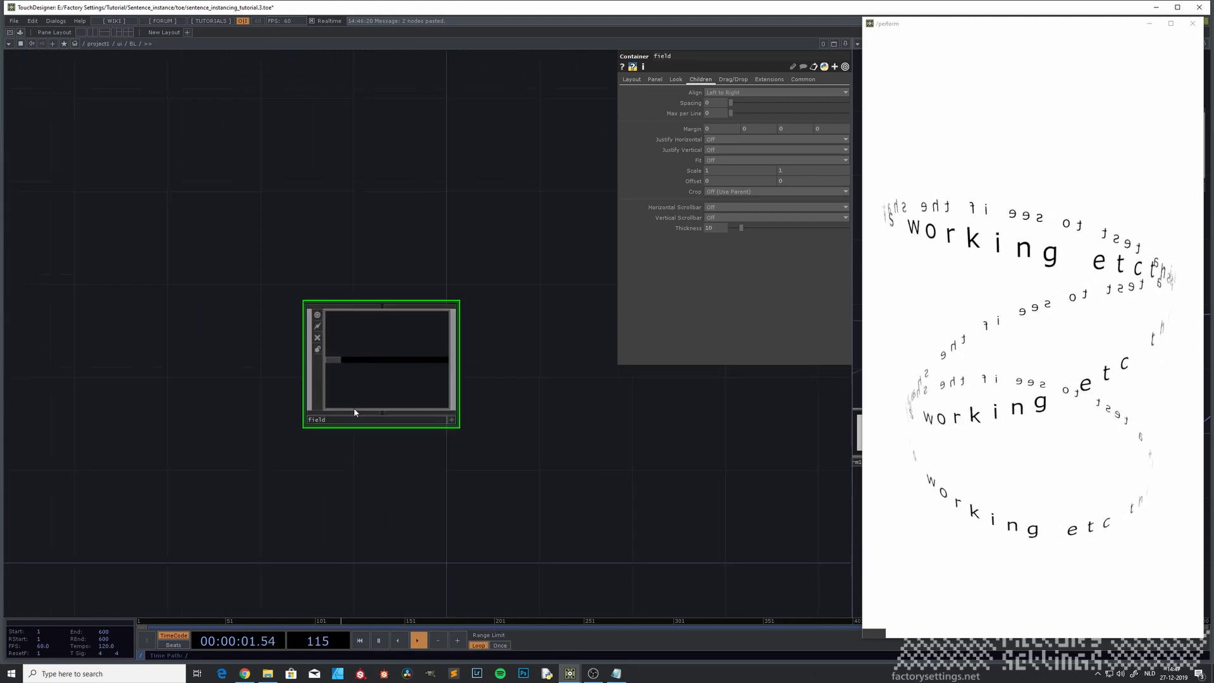
{"action": "double_click", "coordinate": [405, 395]}
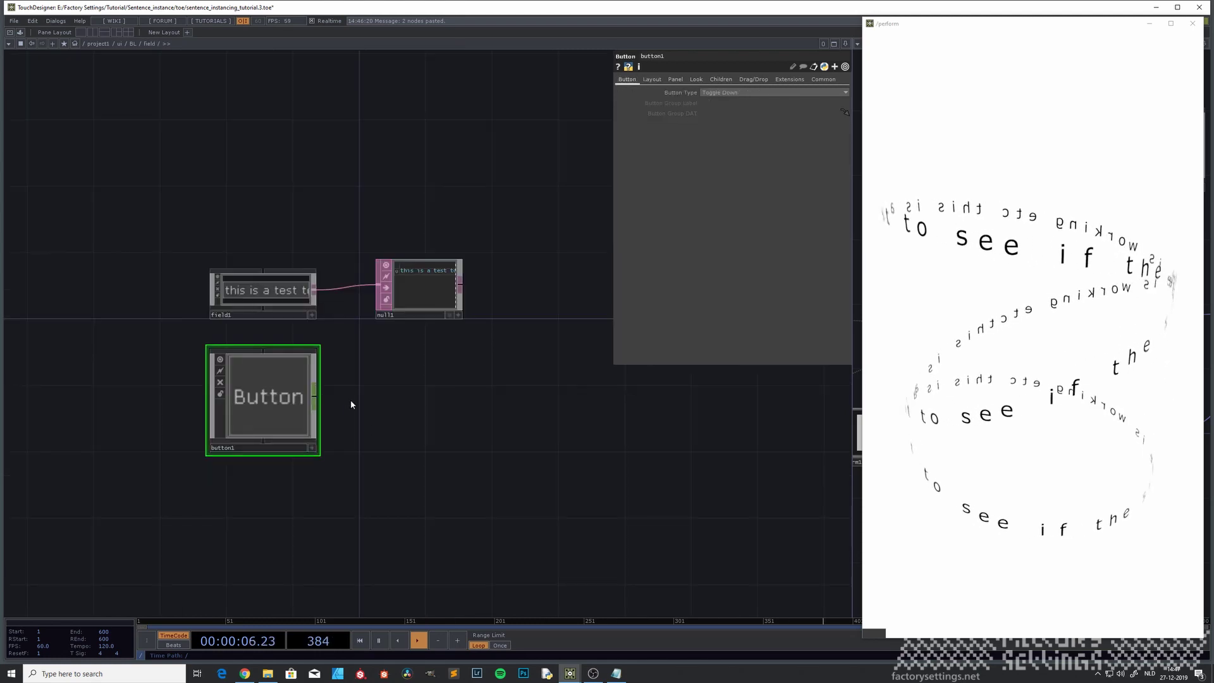
{"action": "left_click", "coordinate": [652, 80]}
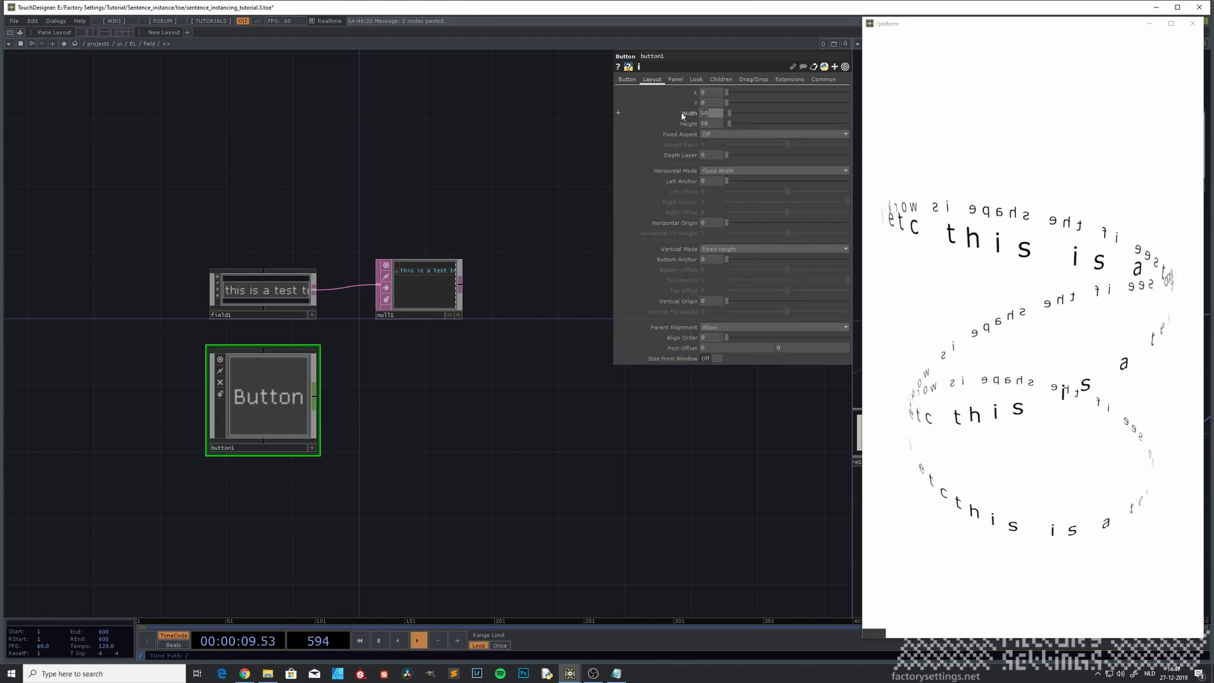
{"action": "type", "text": "20"}
{"action": "left_click_drag", "start_coordinate": [713, 123], "coordinate": [678, 127]}
{"action": "type", "text": "20"}
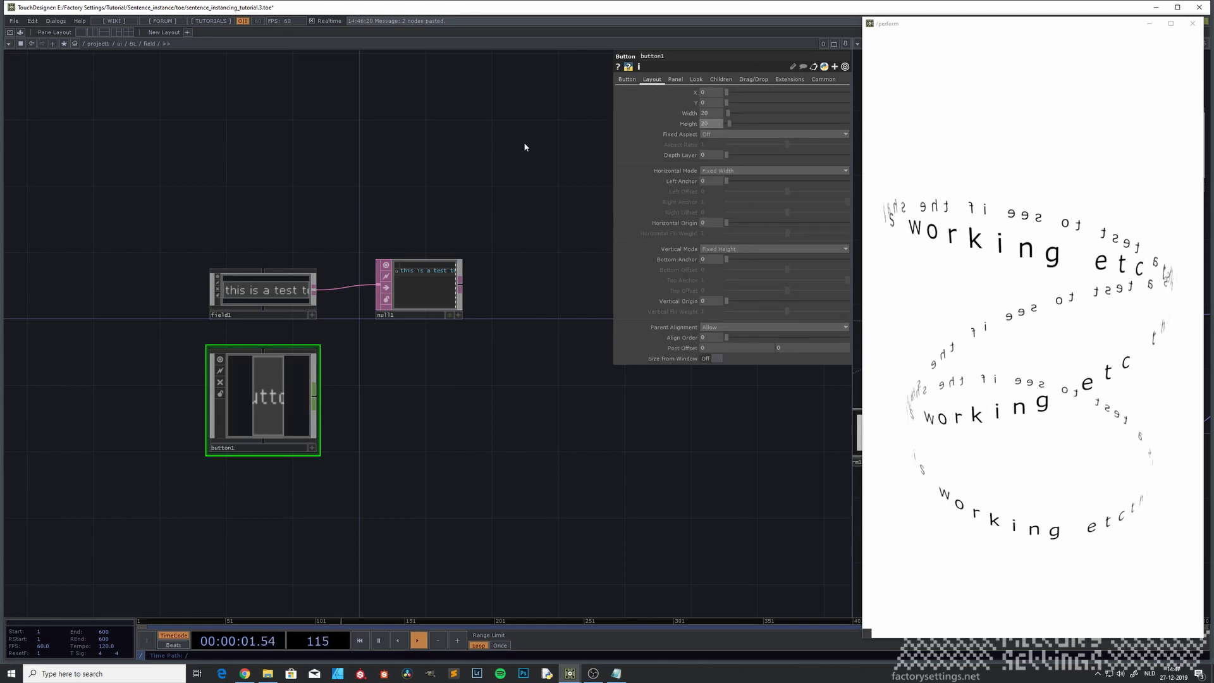
{"action": "left_click", "coordinate": [526, 146]}
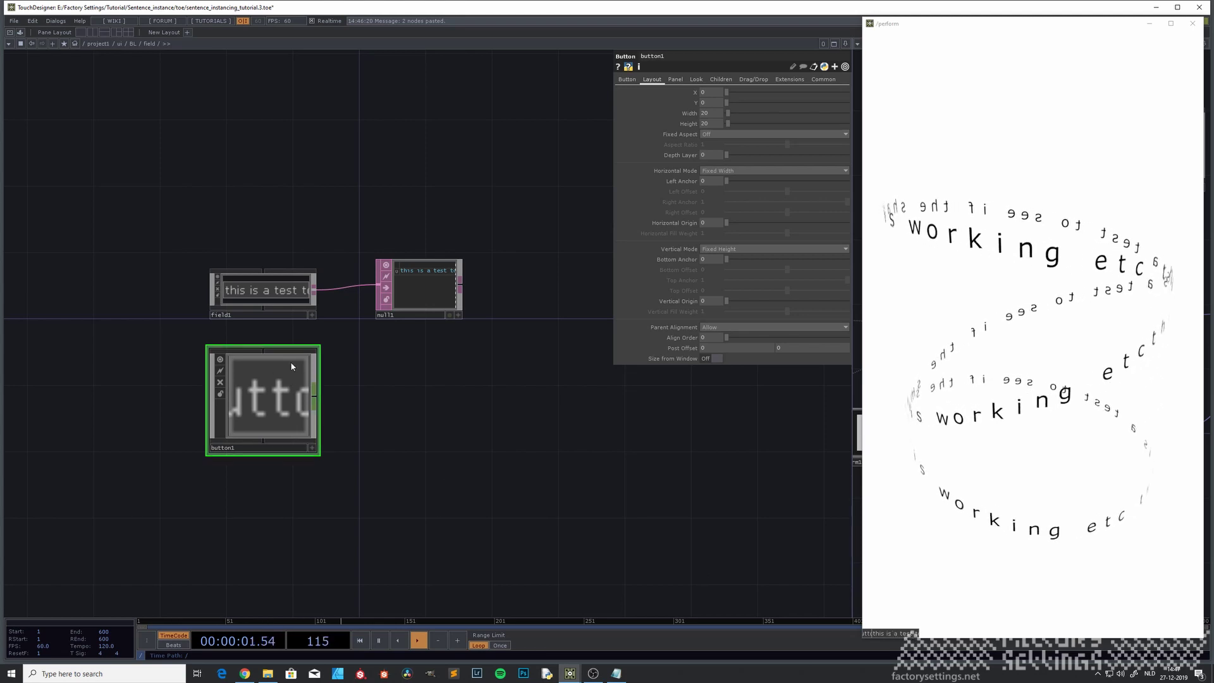
Check the align order of field1, and set button1's Align Order to 1.
{"action": "left_click", "coordinate": [277, 293]}
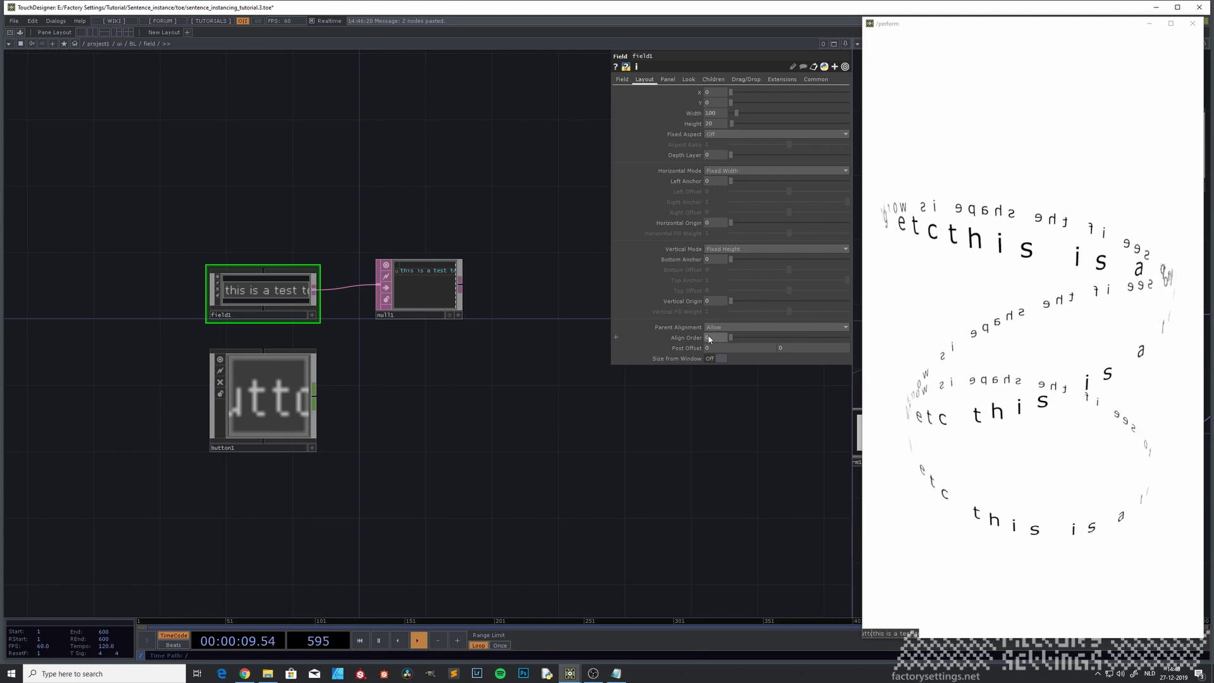
{"action": "left_click", "coordinate": [265, 409]}
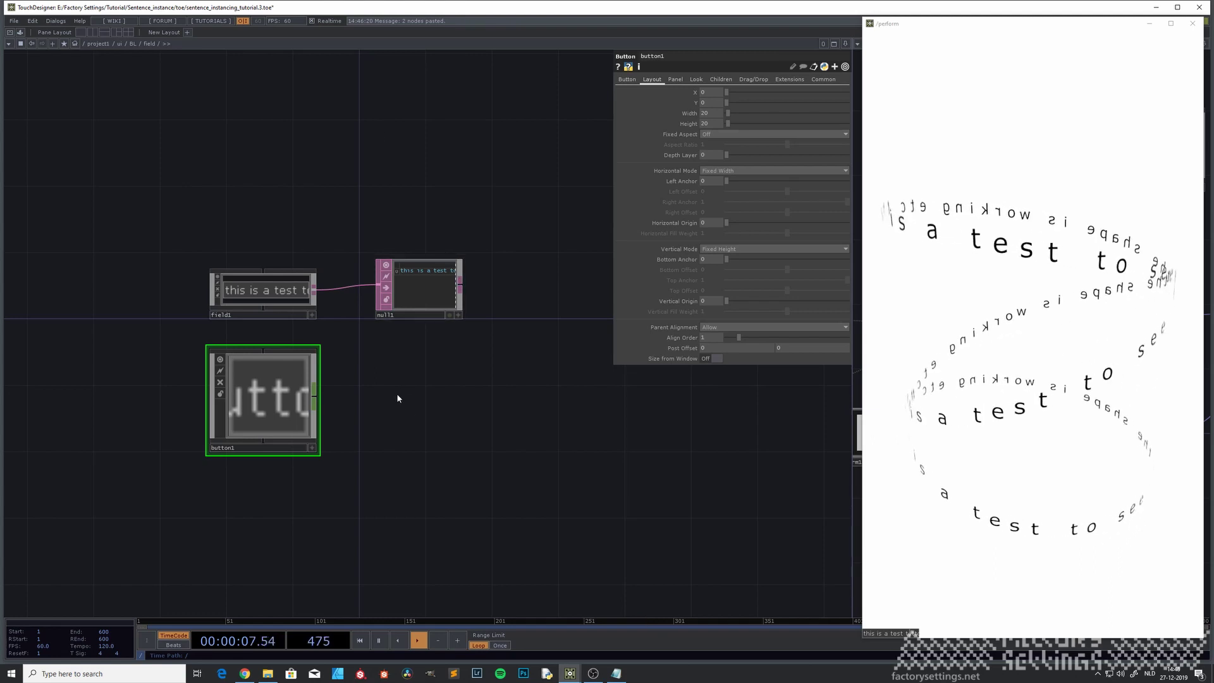
Set the spacing between the field container's children to 6.
{"action": "key", "text": "u"}
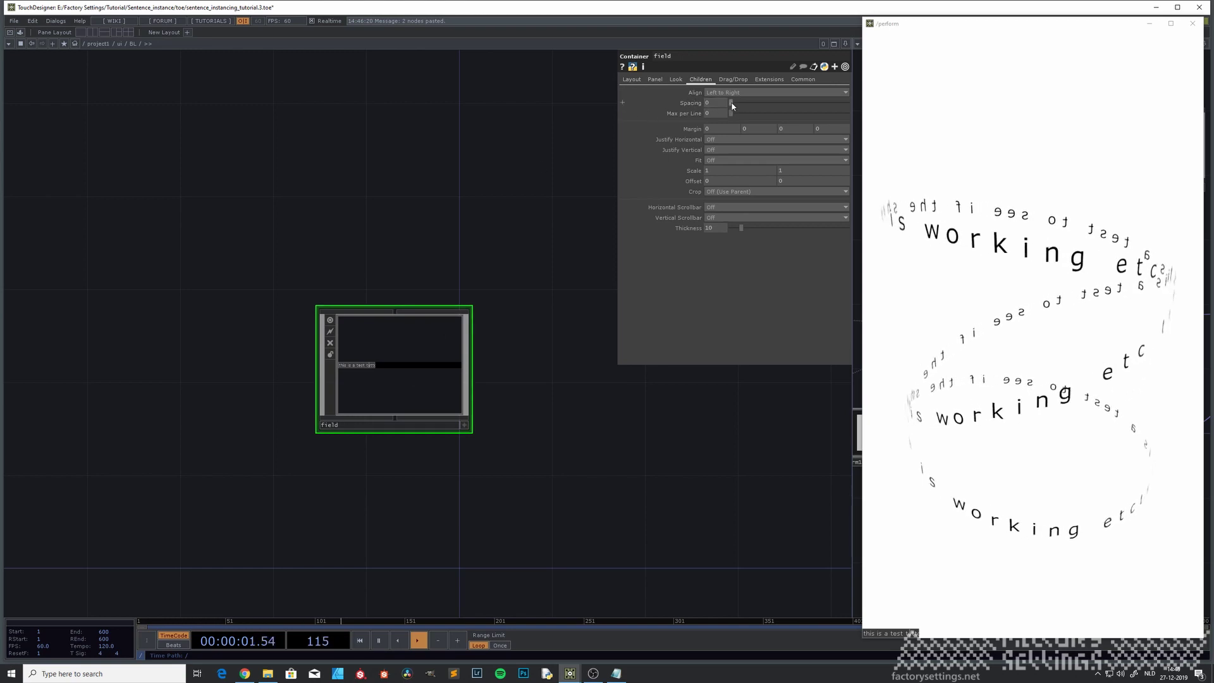
{"action": "left_click_drag", "start_coordinate": [732, 103], "coordinate": [740, 100]}
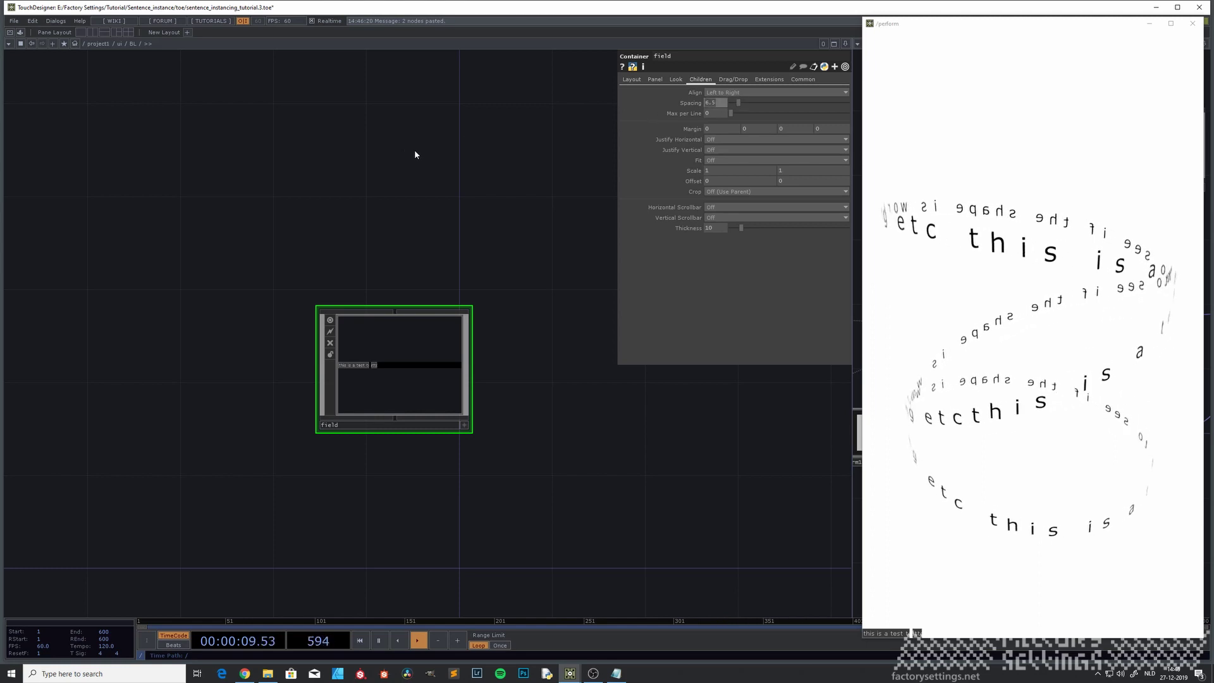
{"action": "type", "text": "6"}
{"action": "key", "text": "Return"}
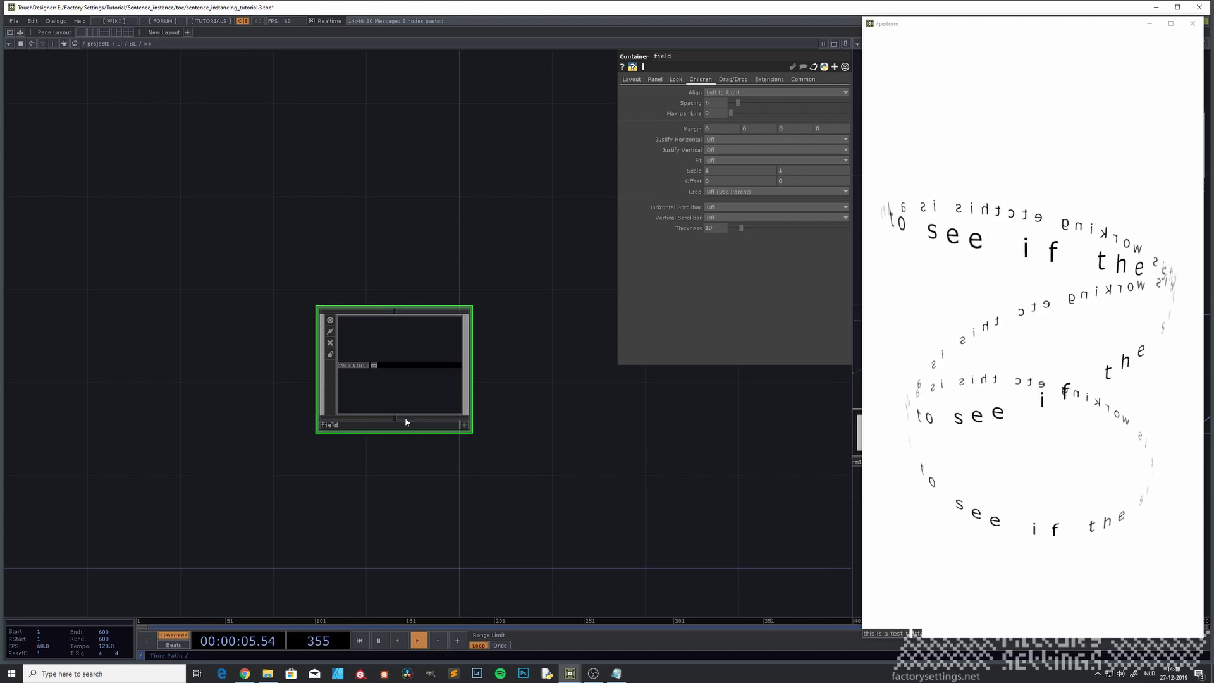
Set the width of field1 inside the field container to 250.
{"action": "left_click_drag", "start_coordinate": [372, 477], "coordinate": [322, 514]}
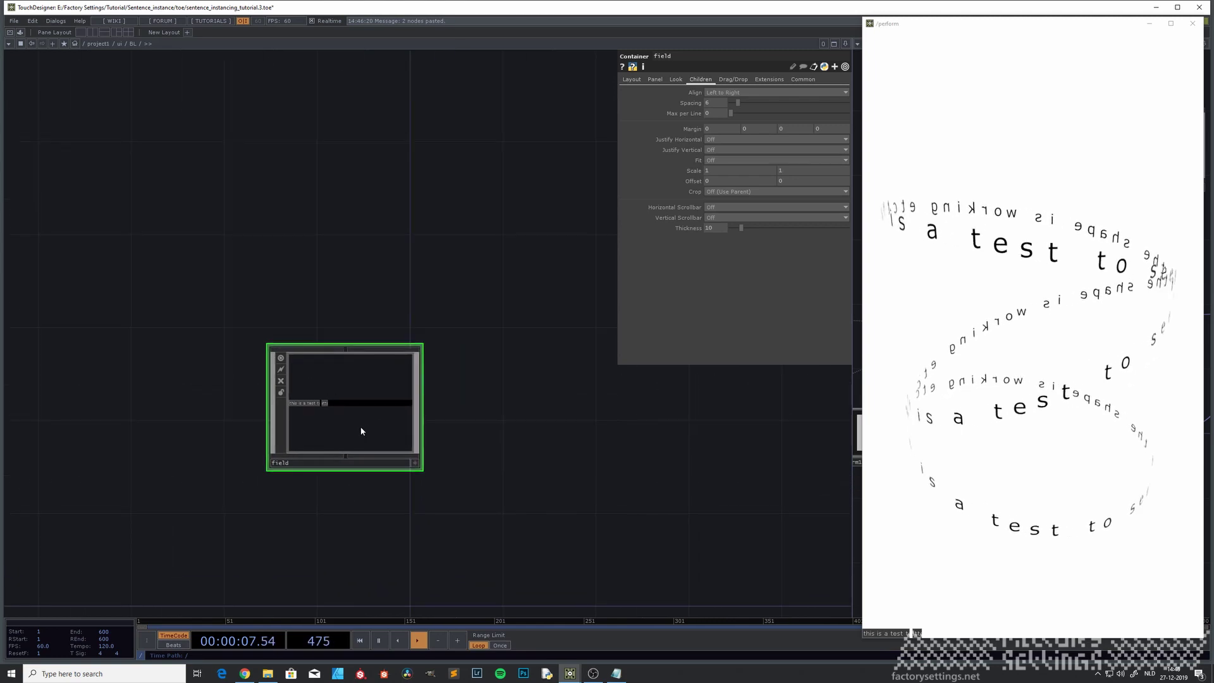
{"action": "key", "text": "i"}
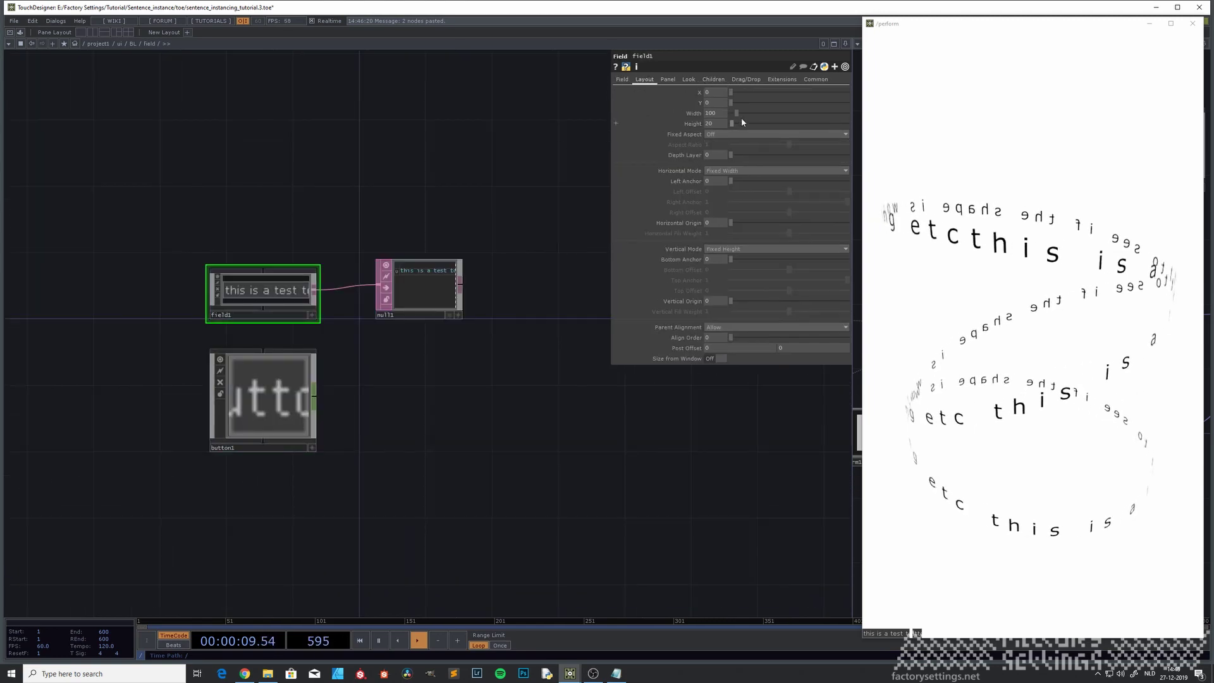
{"action": "left_click_drag", "start_coordinate": [738, 113], "coordinate": [744, 113]}
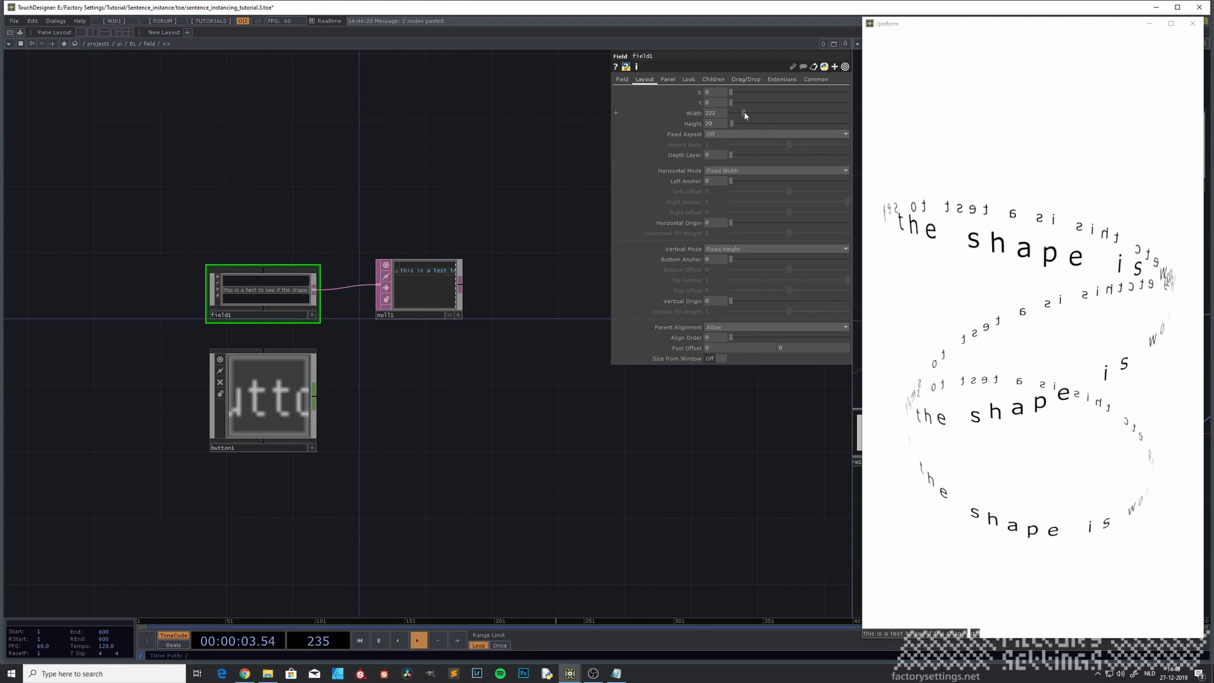
{"action": "left_click", "coordinate": [720, 111]}
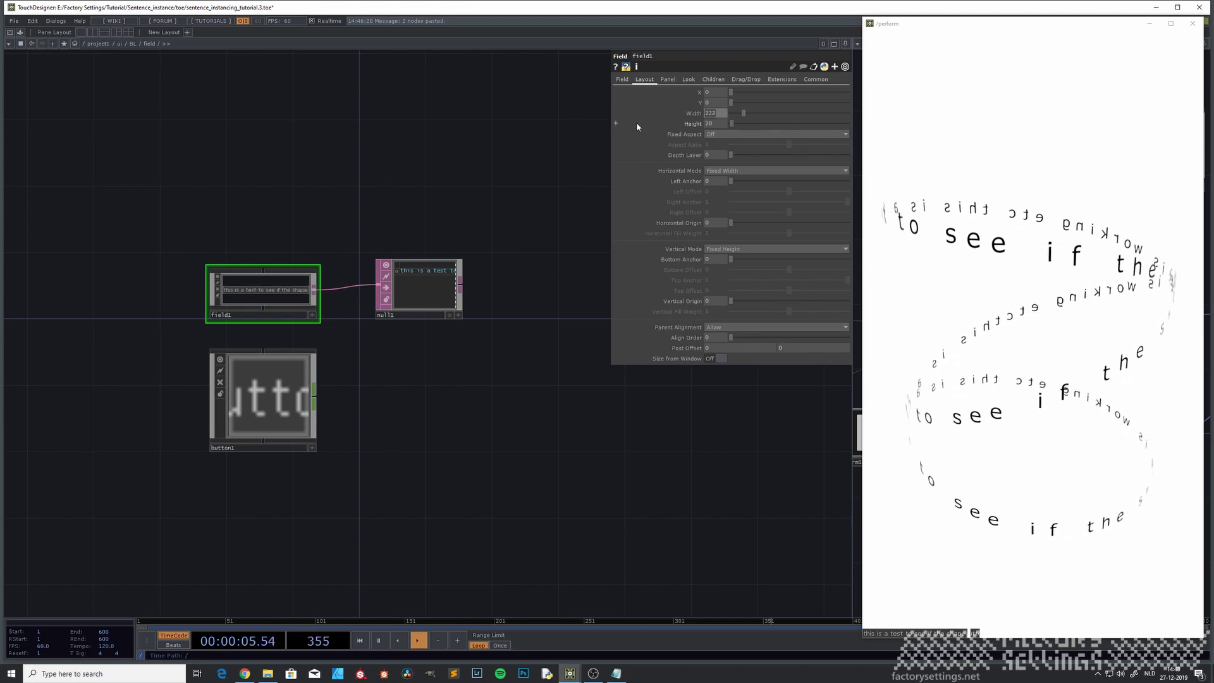
{"action": "type", "text": "250"}
{"action": "key", "text": "Return"}
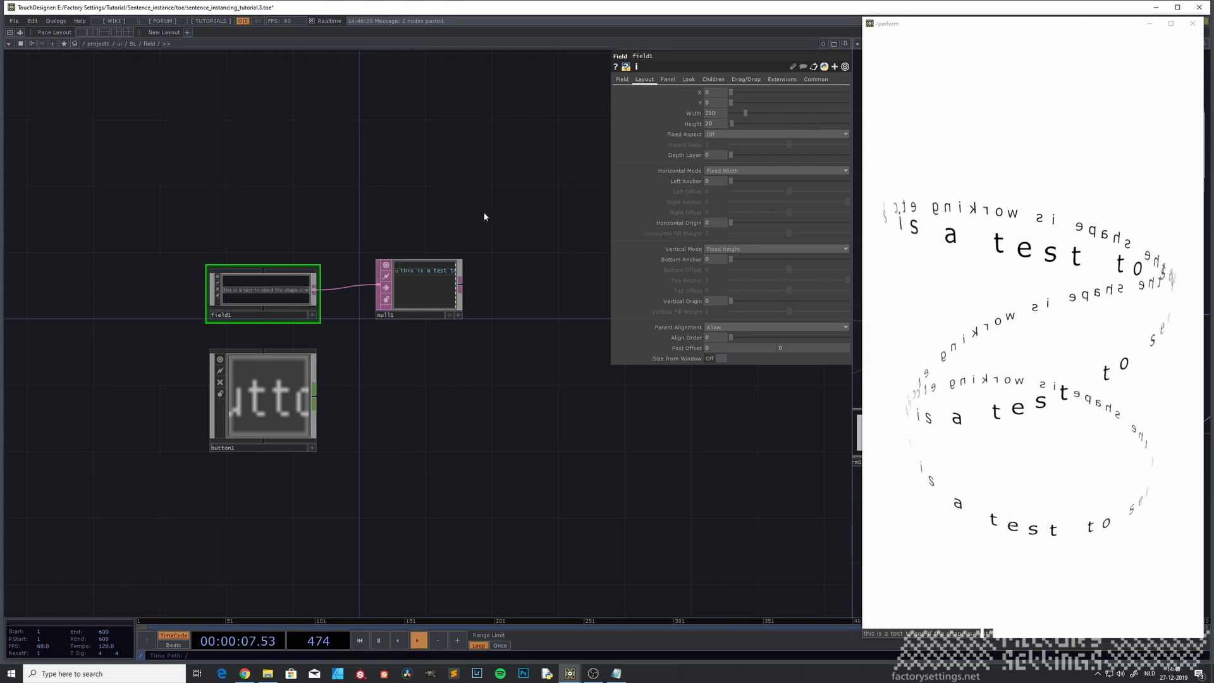
Change the text of the bg Text TOP inside button1 to GO and return to the field network.
{"action": "left_click", "coordinate": [268, 413]}
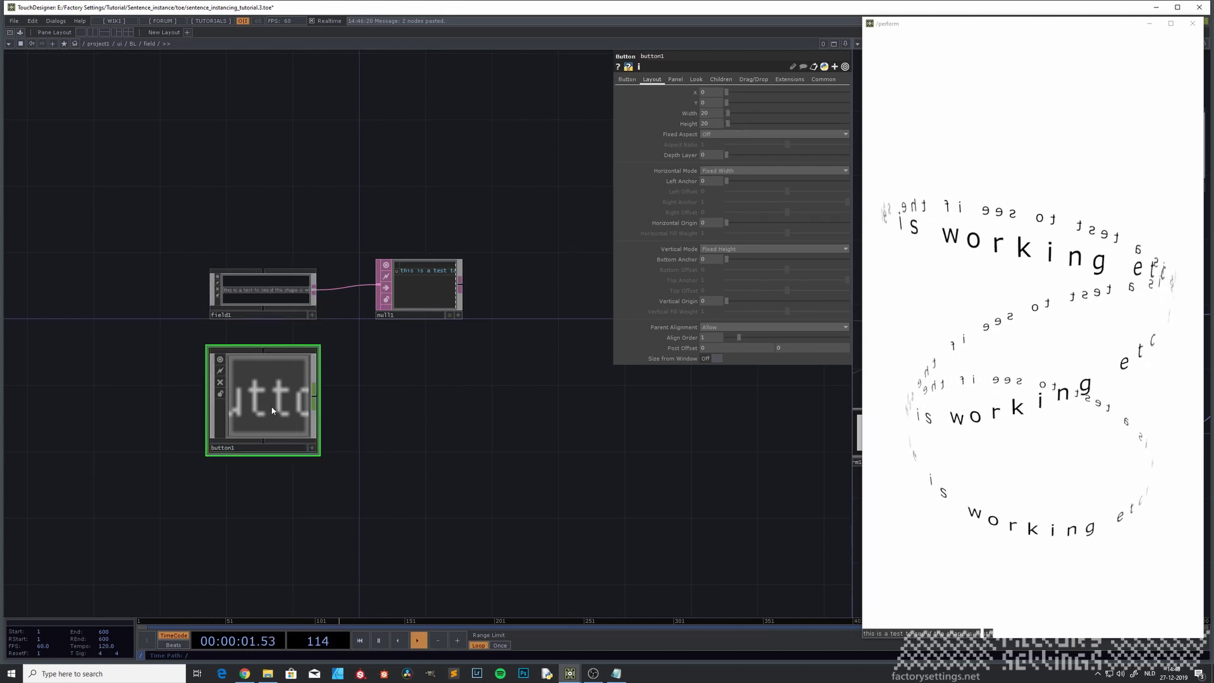
{"action": "key", "text": "i"}
{"action": "left_click", "coordinate": [392, 272]}
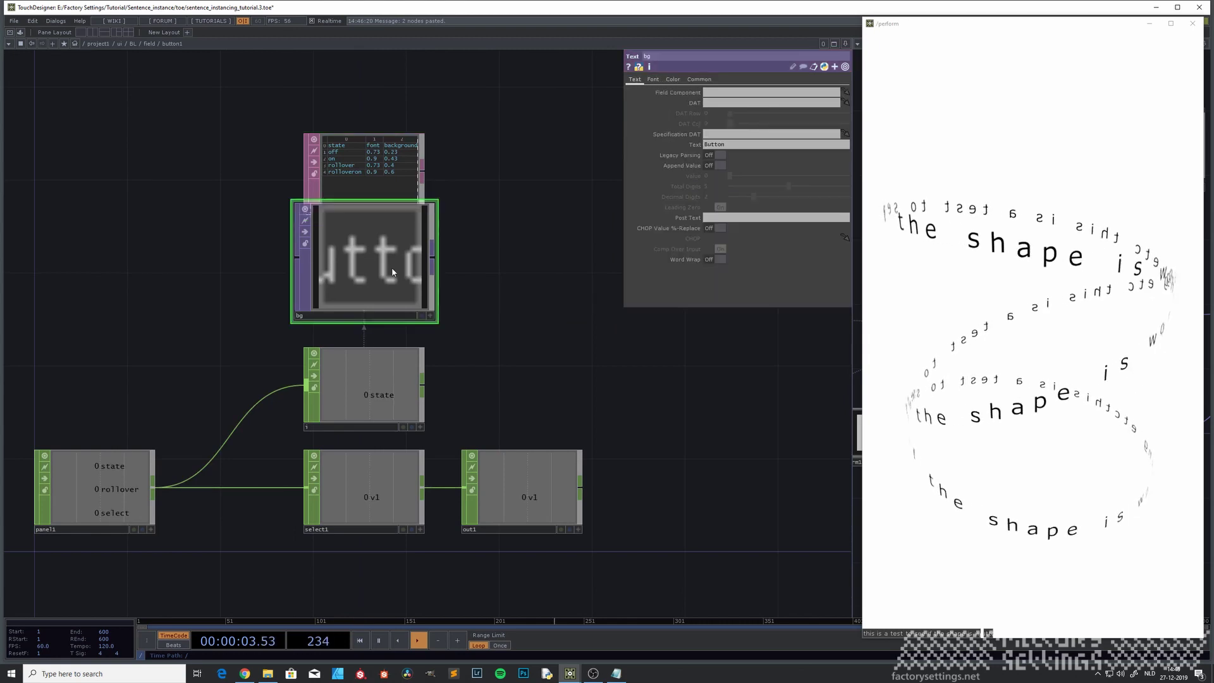
{"action": "left_click", "coordinate": [743, 146]}
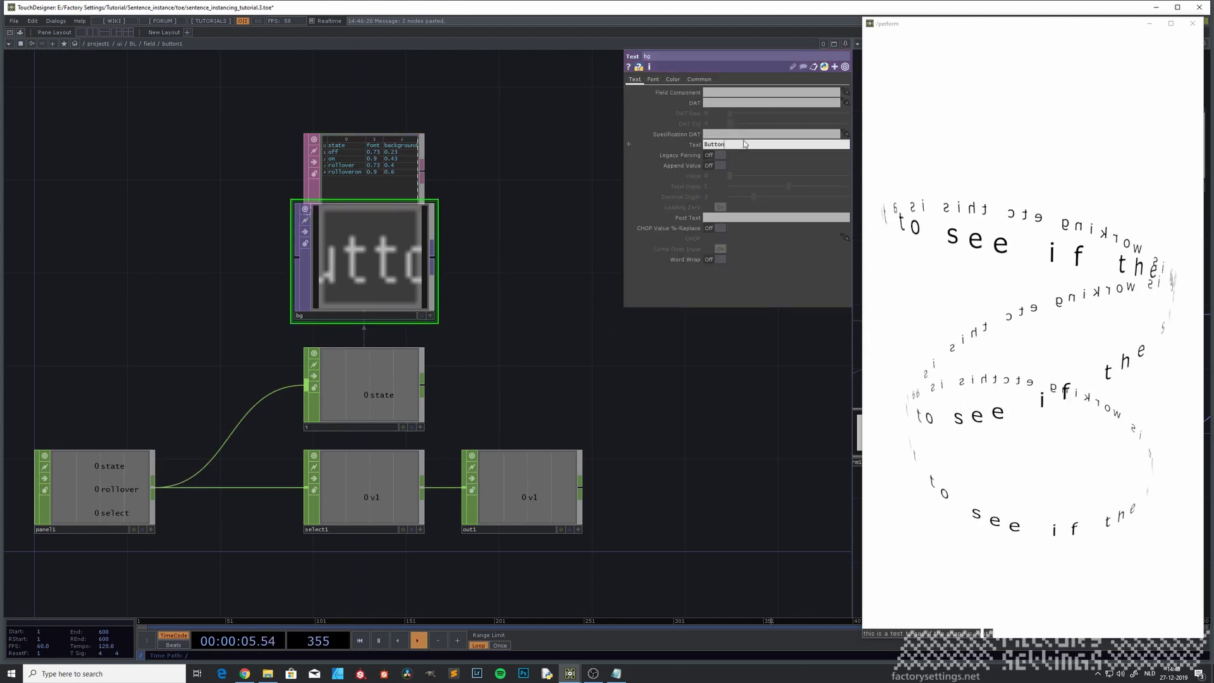
{"action": "left_click_drag", "start_coordinate": [744, 145], "coordinate": [658, 154]}
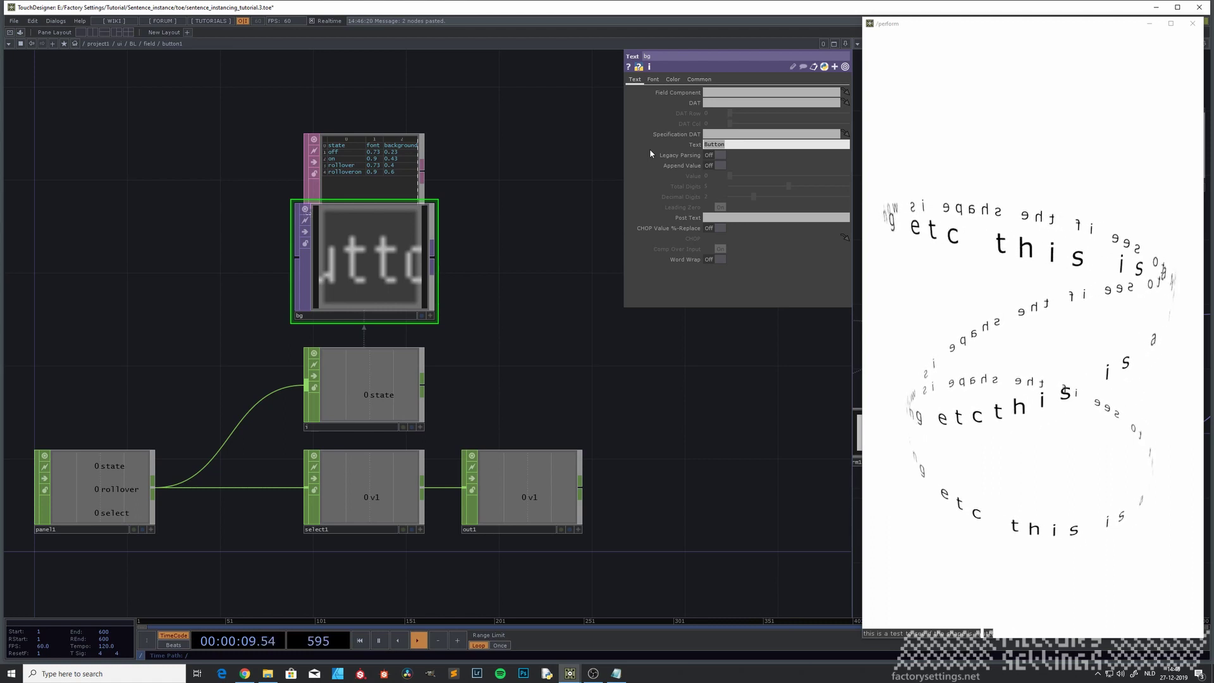
{"action": "type", "text": "GO"}
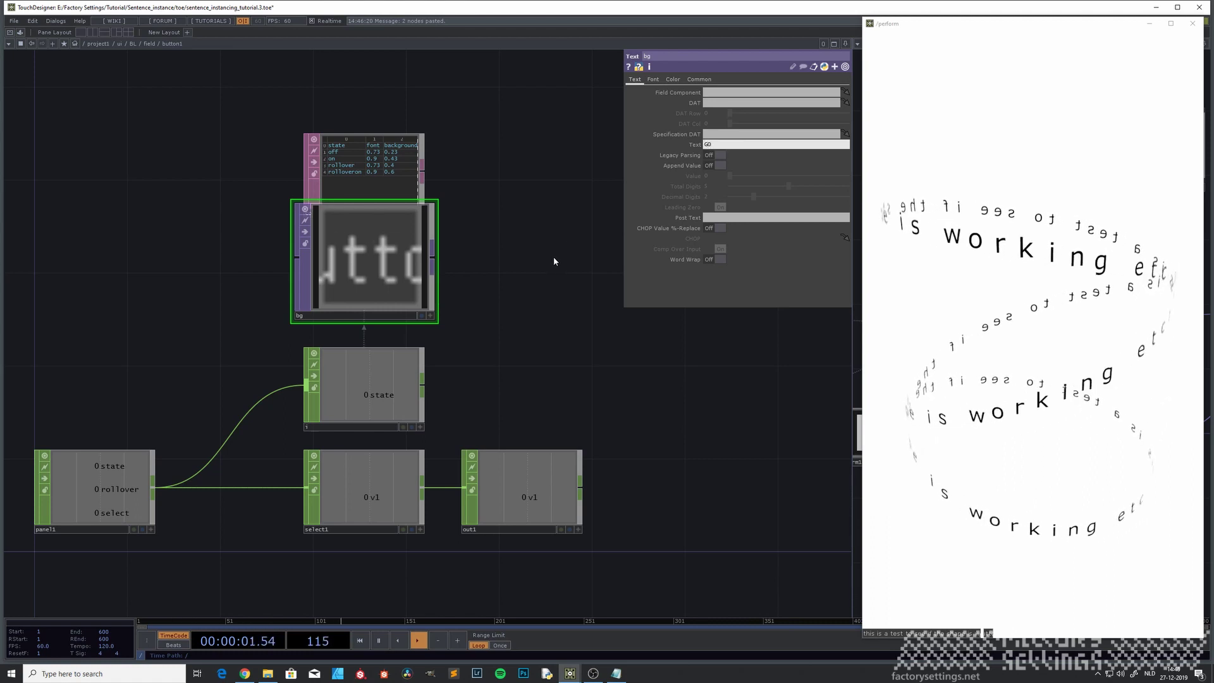
{"action": "key", "text": "Return"}
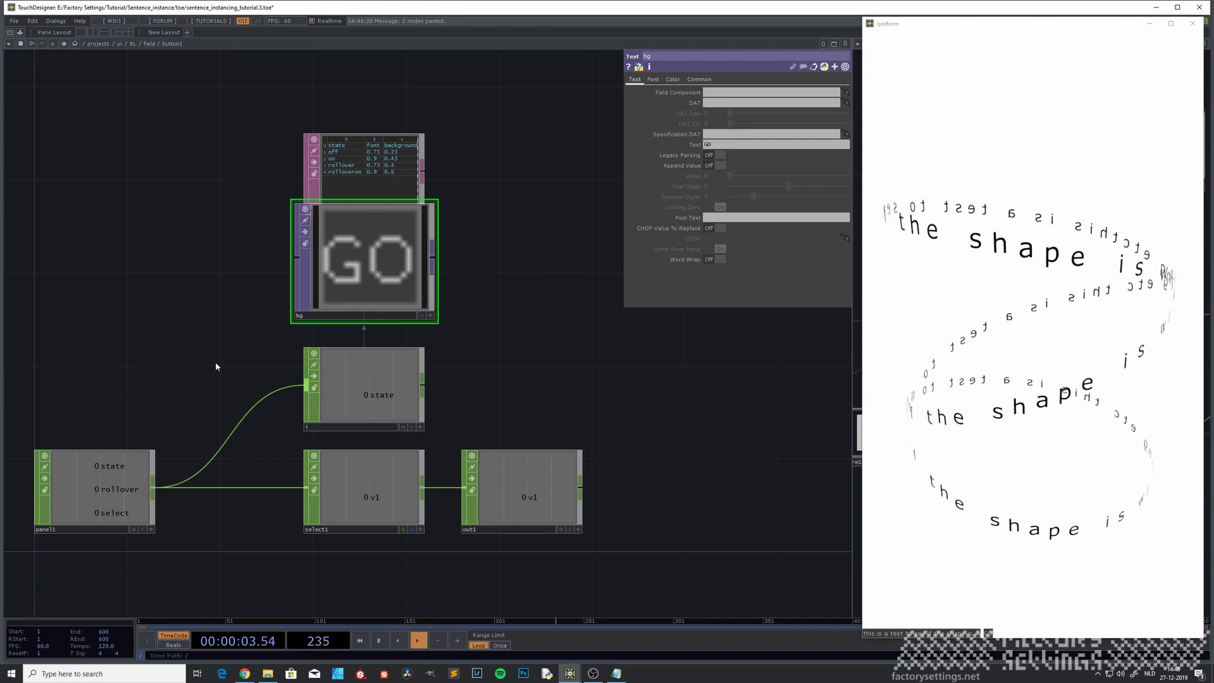
{"action": "left_click_drag", "start_coordinate": [207, 330], "coordinate": [300, 356]}
{"action": "left_click_drag", "start_coordinate": [311, 298], "coordinate": [308, 289]}
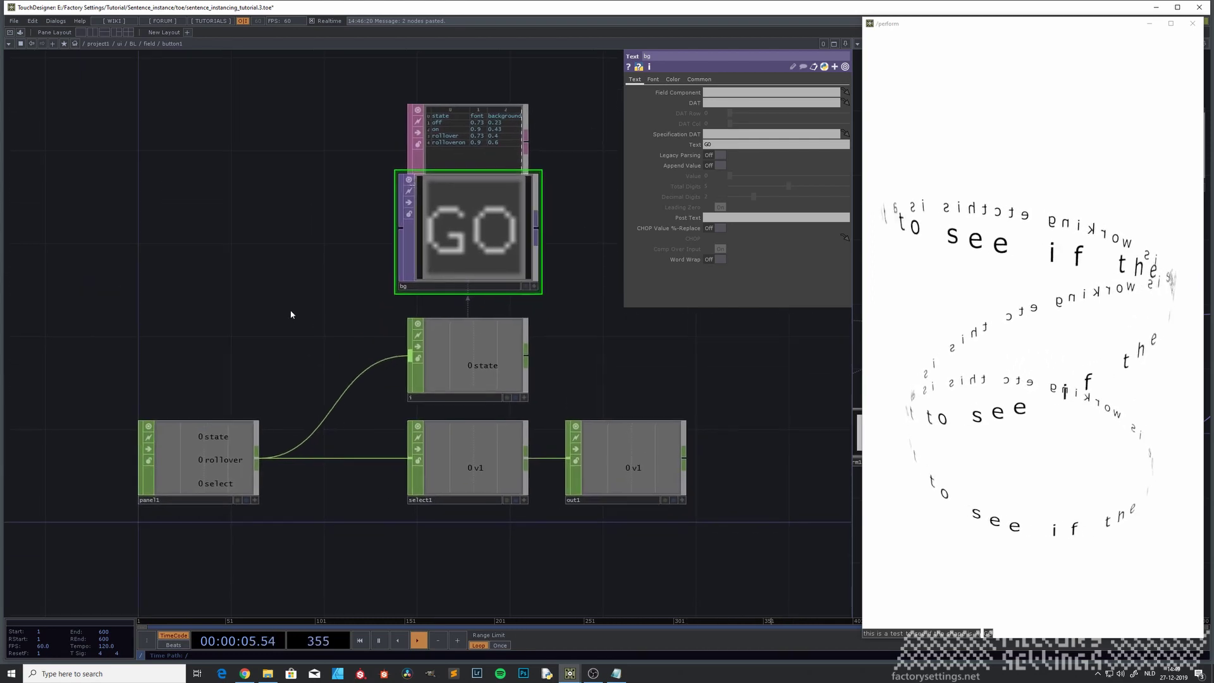
{"action": "key", "text": "u"}
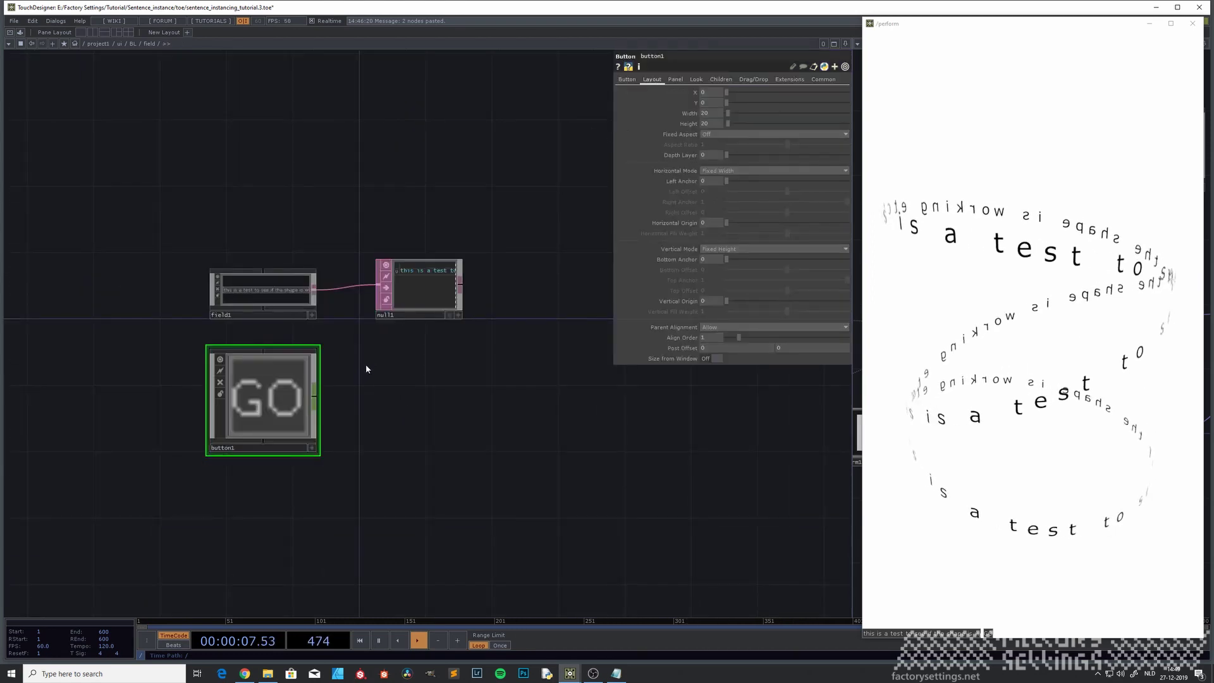
Set the ui container's children alignment to Left to Right with Max per Line at 2.
{"action": "left_click_drag", "start_coordinate": [380, 367], "coordinate": [415, 387]}
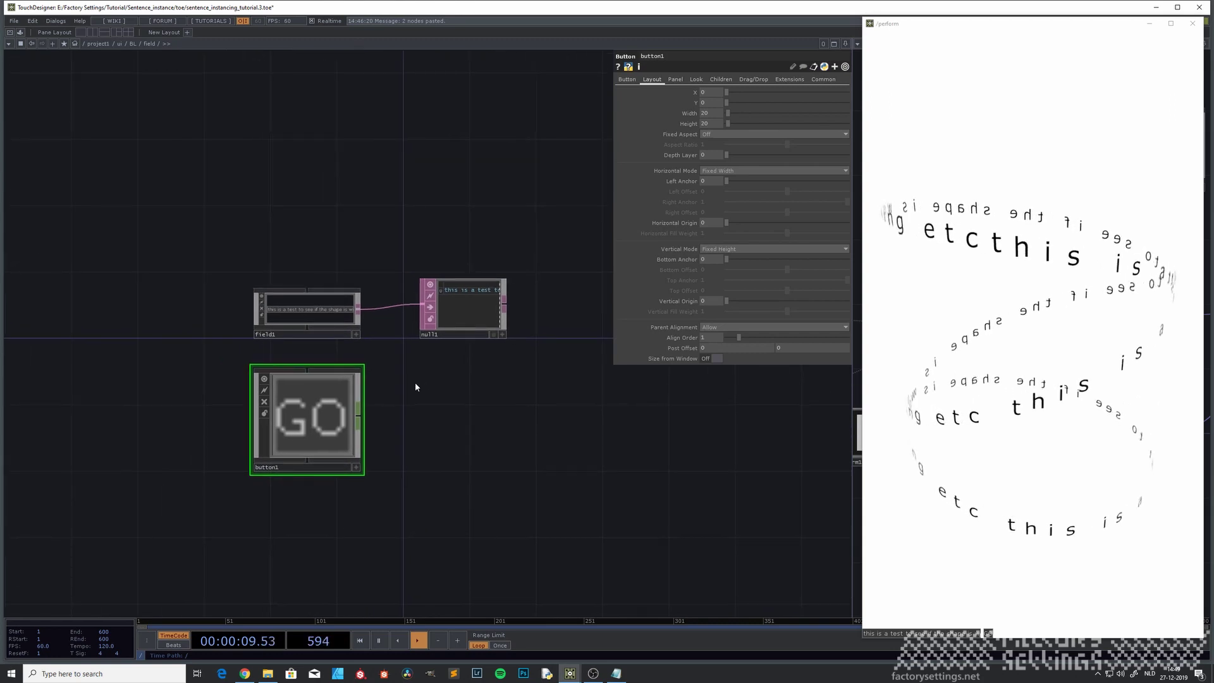
{"action": "key", "text": "u"}
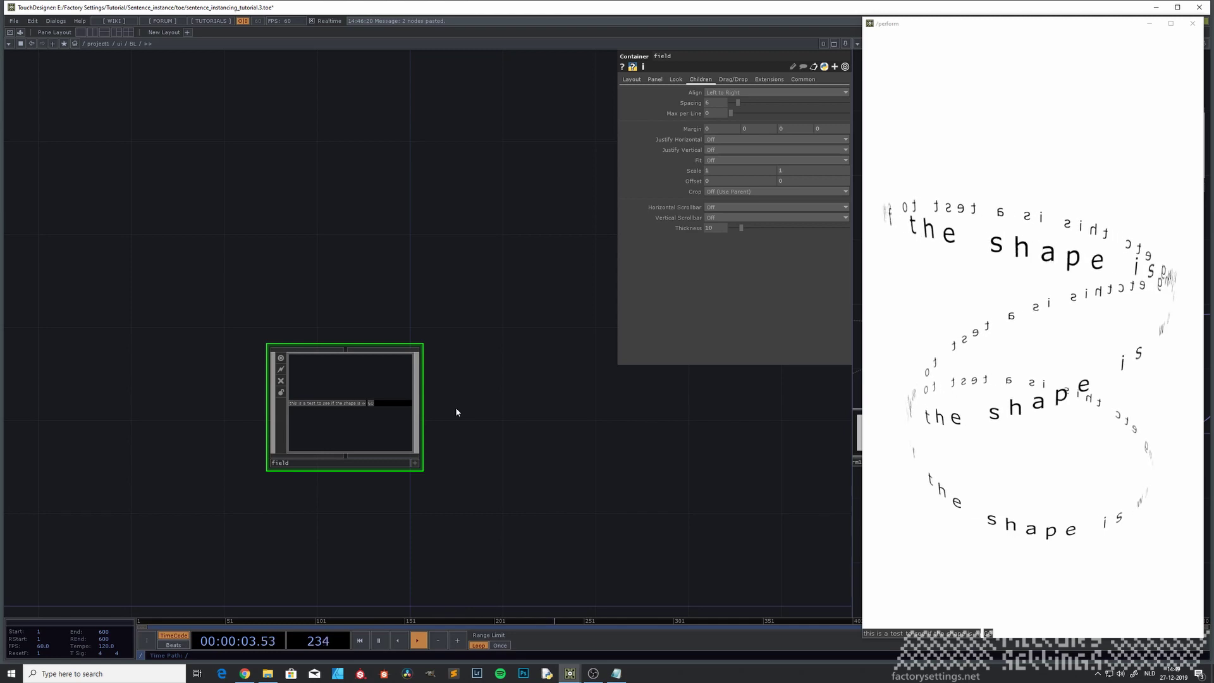
{"action": "key", "text": "u"}
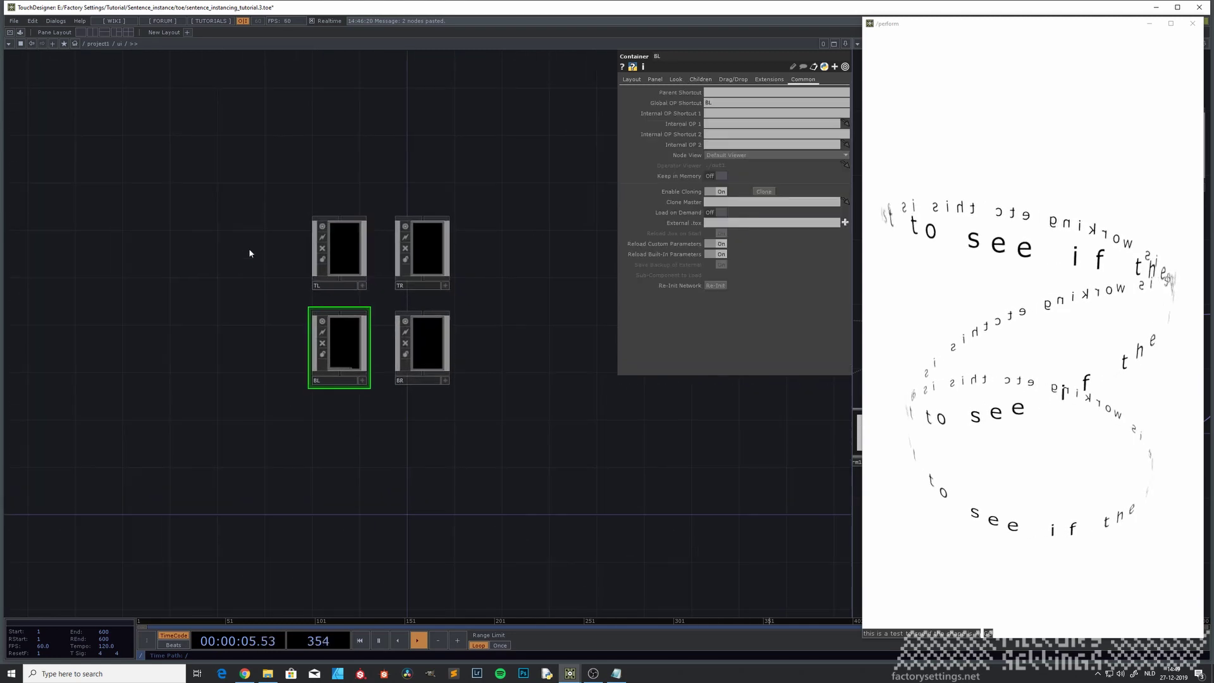
{"action": "scroll", "coordinate": [243, 302], "scroll_direction": "up", "scroll_amount": 4}
{"action": "left_click", "coordinate": [259, 281]}
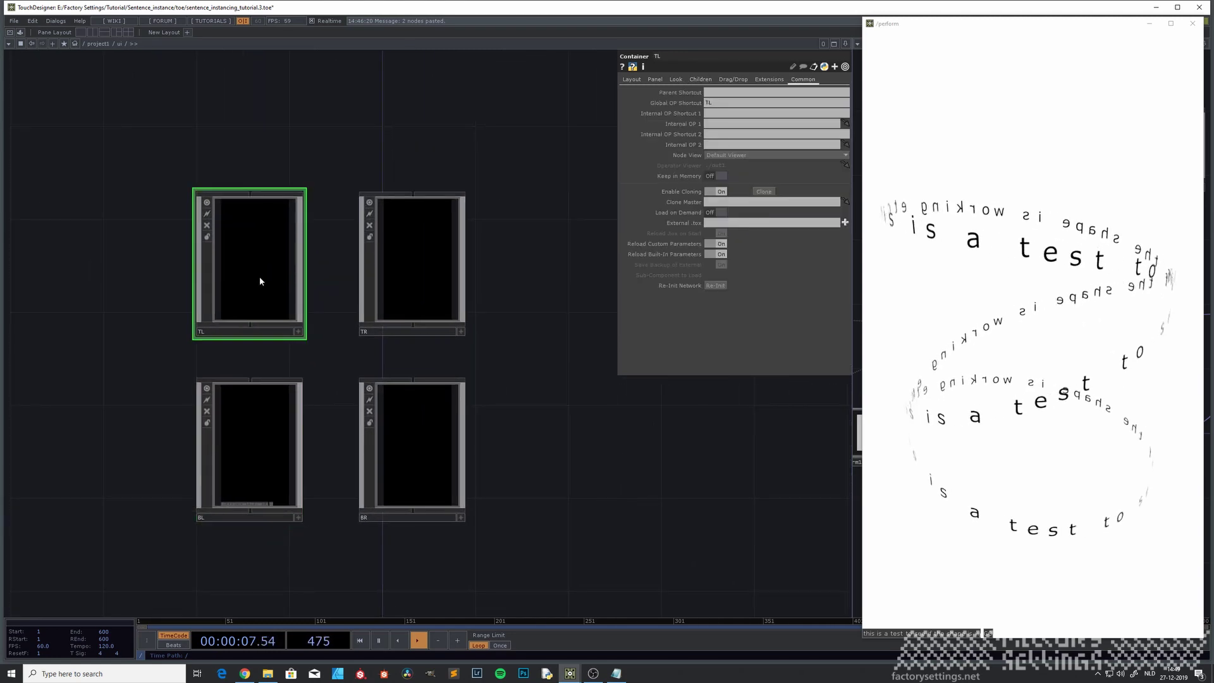
{"action": "scroll", "coordinate": [283, 305], "scroll_direction": "down", "scroll_amount": 2}
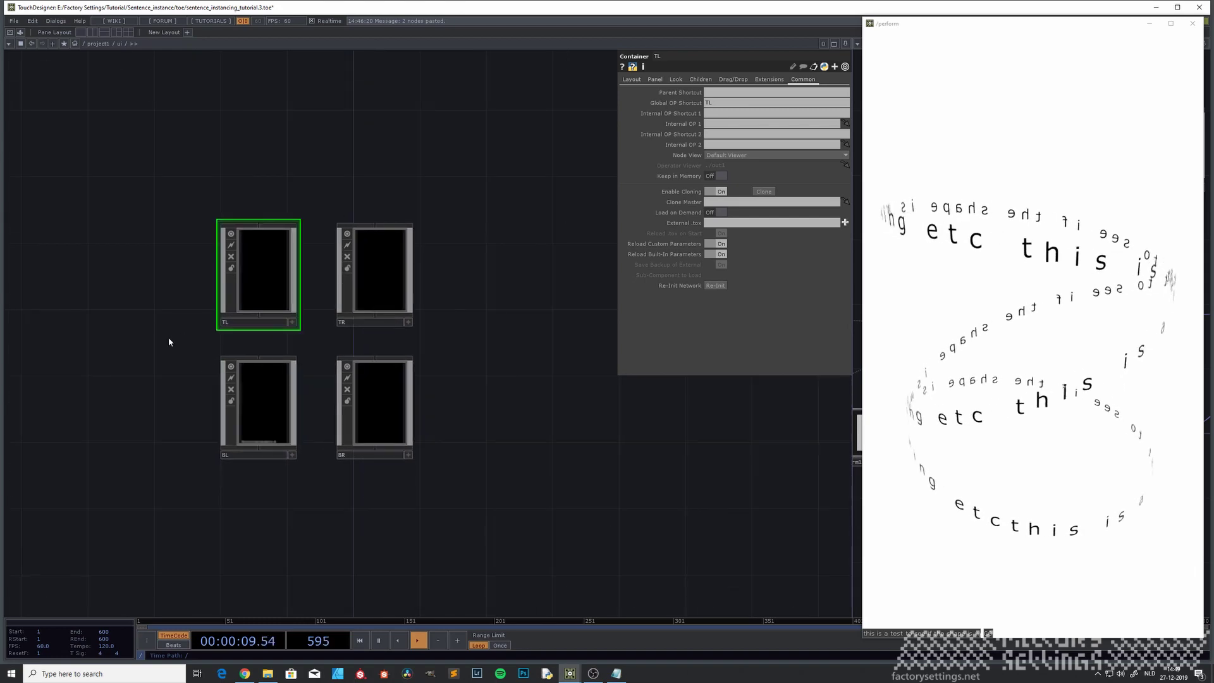
{"action": "key", "text": "u"}
{"action": "scroll", "coordinate": [284, 371], "scroll_direction": "up", "scroll_amount": 3}
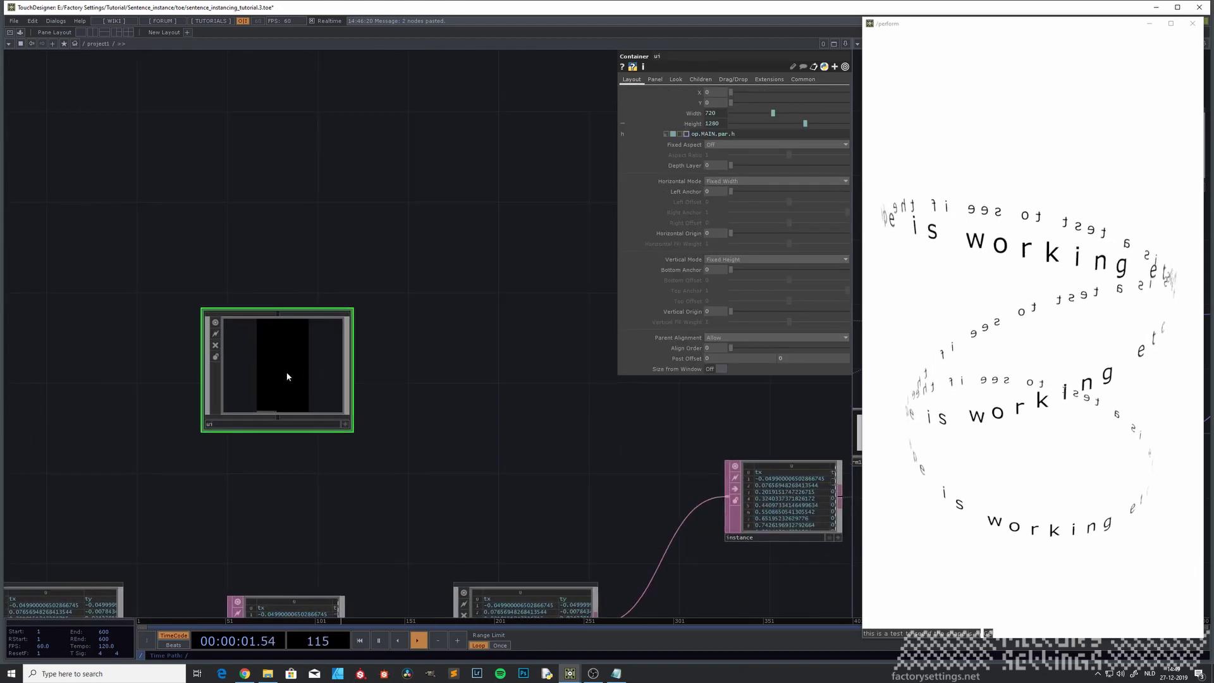
{"action": "left_click", "coordinate": [701, 79]}
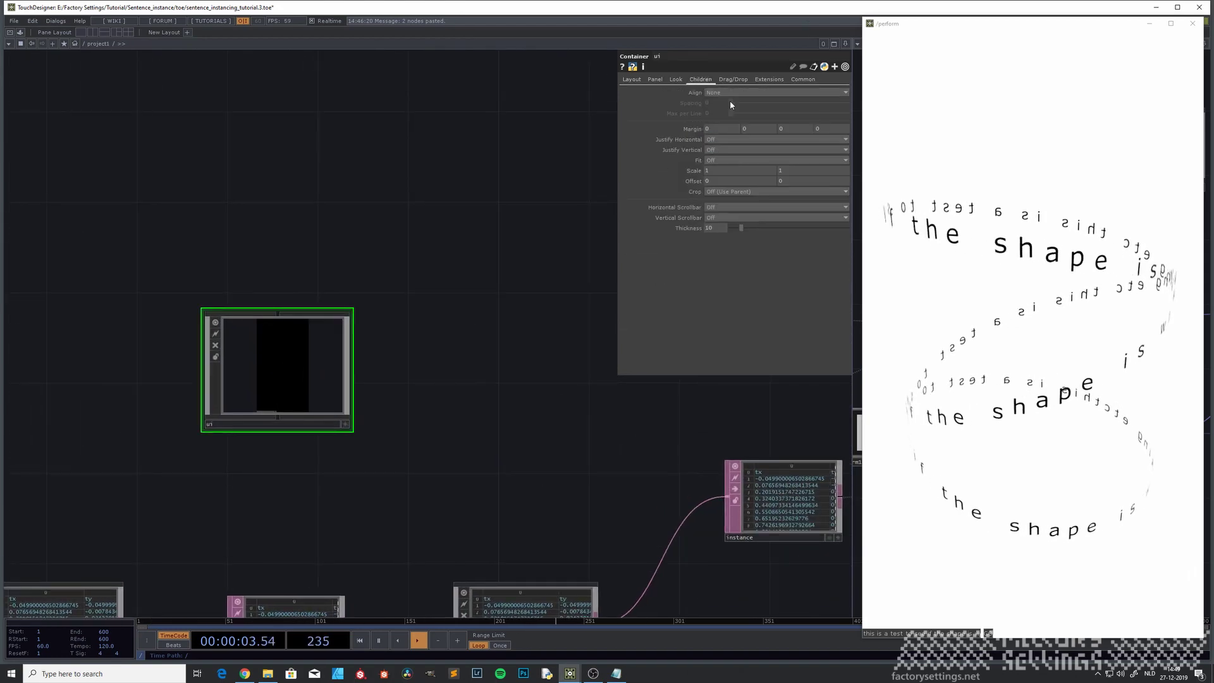
{"action": "left_click", "coordinate": [731, 93]}
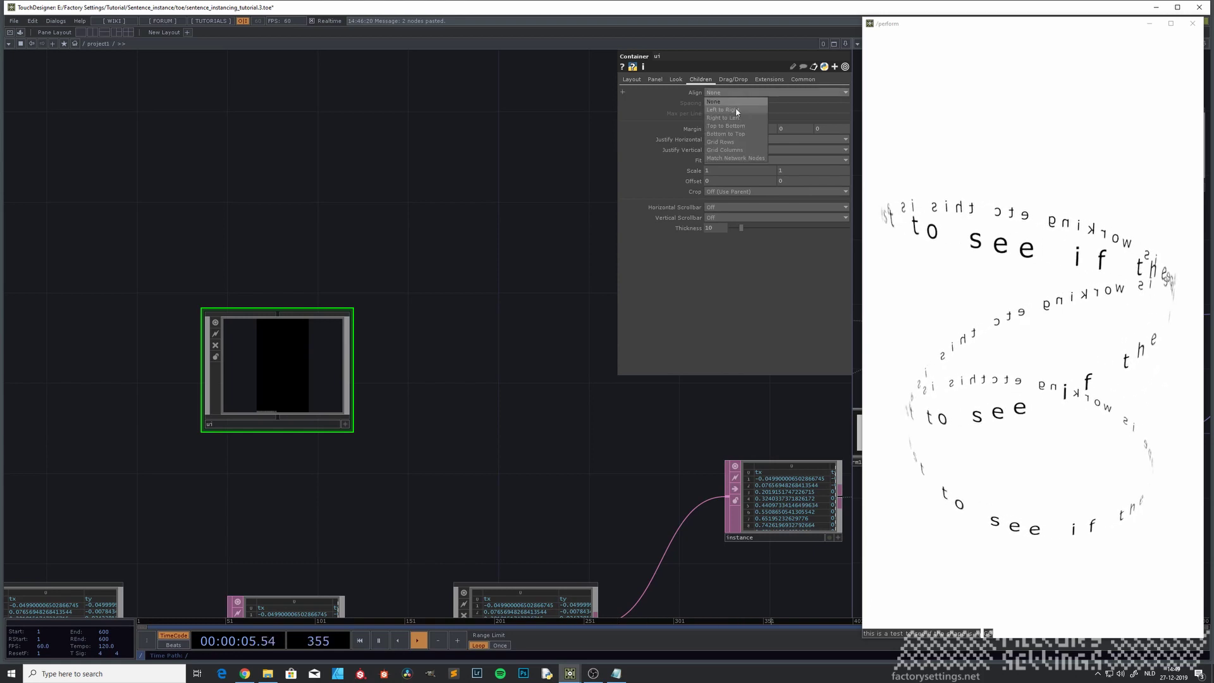
{"action": "left_click", "coordinate": [736, 110]}
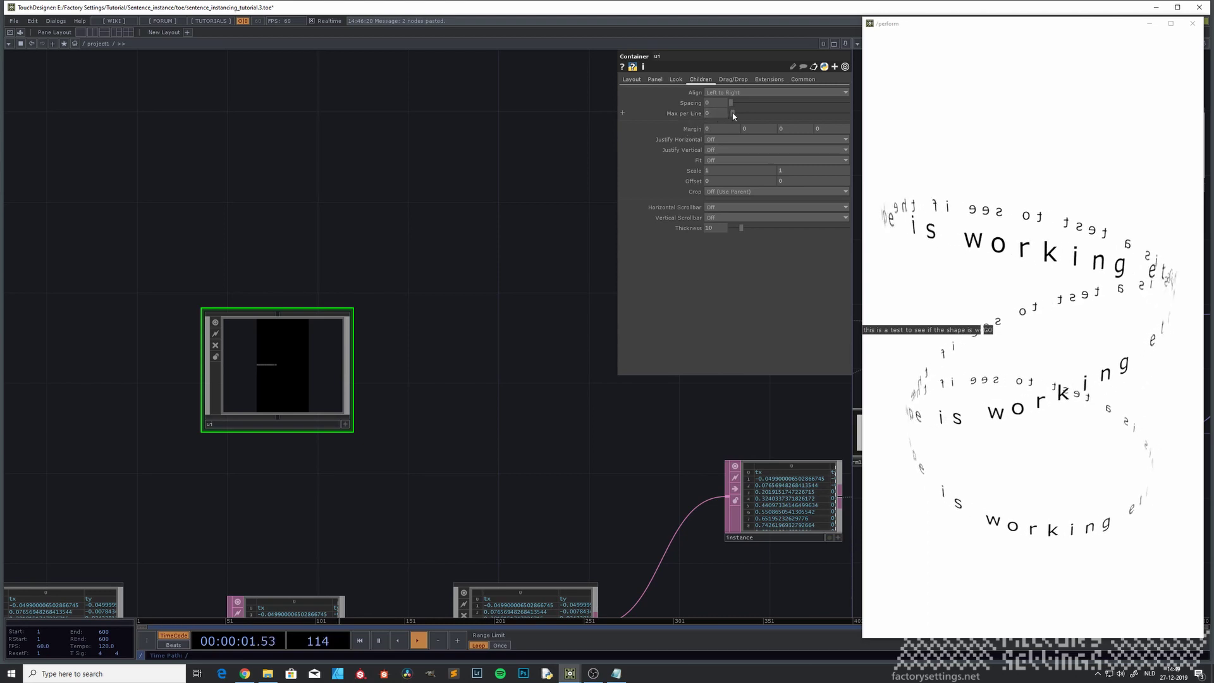
{"action": "left_click_drag", "start_coordinate": [734, 114], "coordinate": [753, 112]}
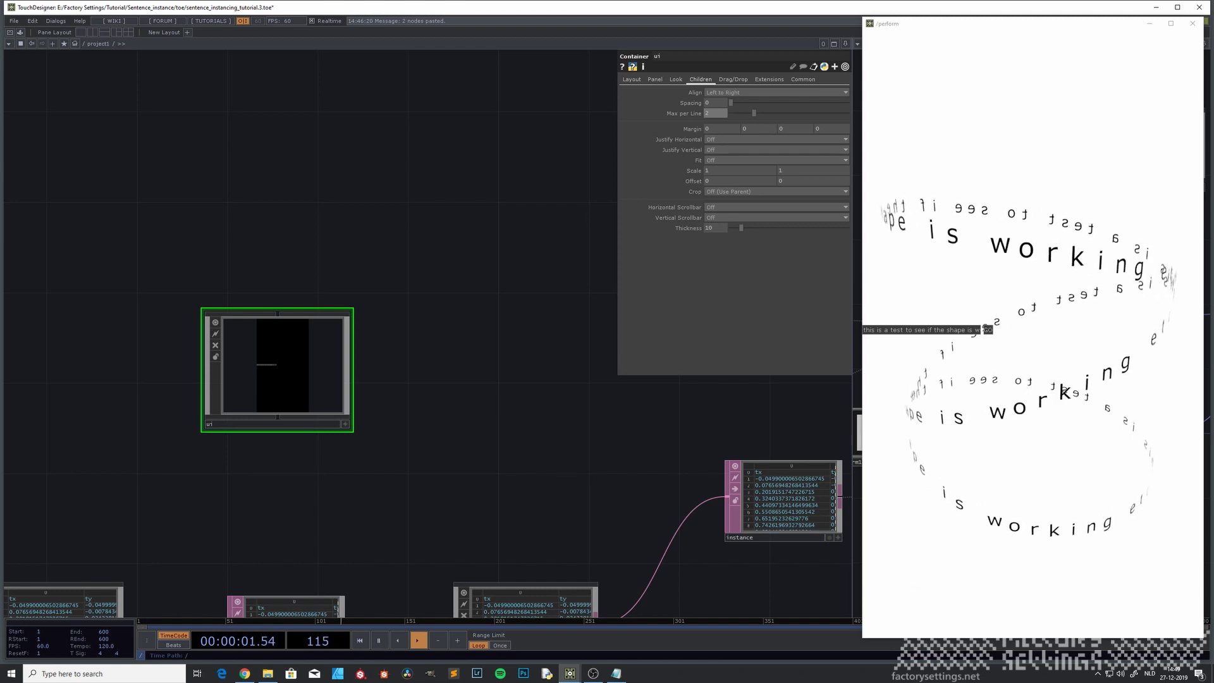
Inside the ui container, set the Align Order of the TR container to 1.
{"action": "double_click", "coordinate": [325, 370]}
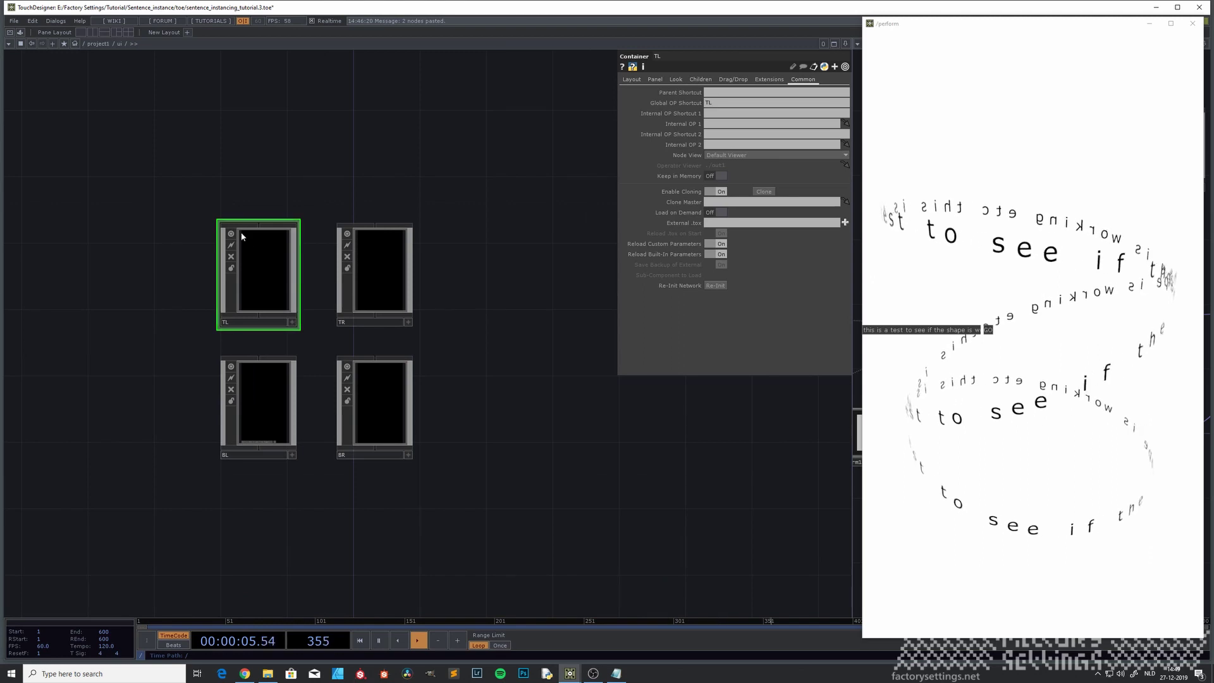
{"action": "left_click", "coordinate": [632, 79]}
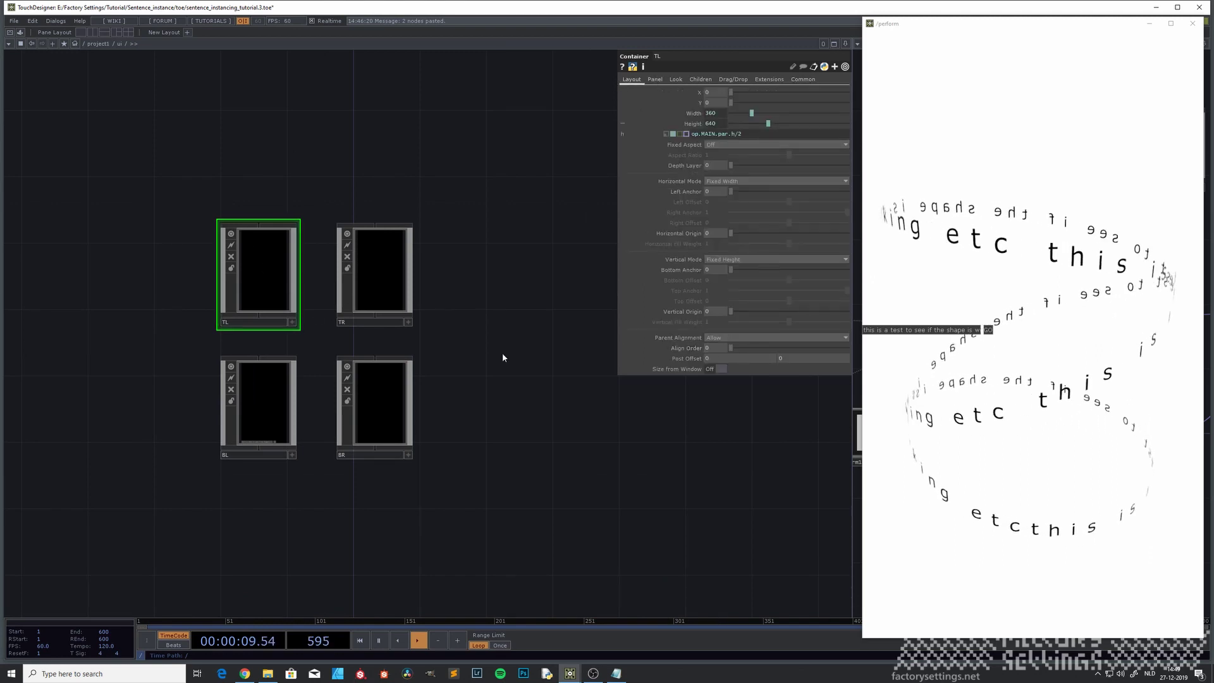
{"action": "left_click", "coordinate": [389, 273]}
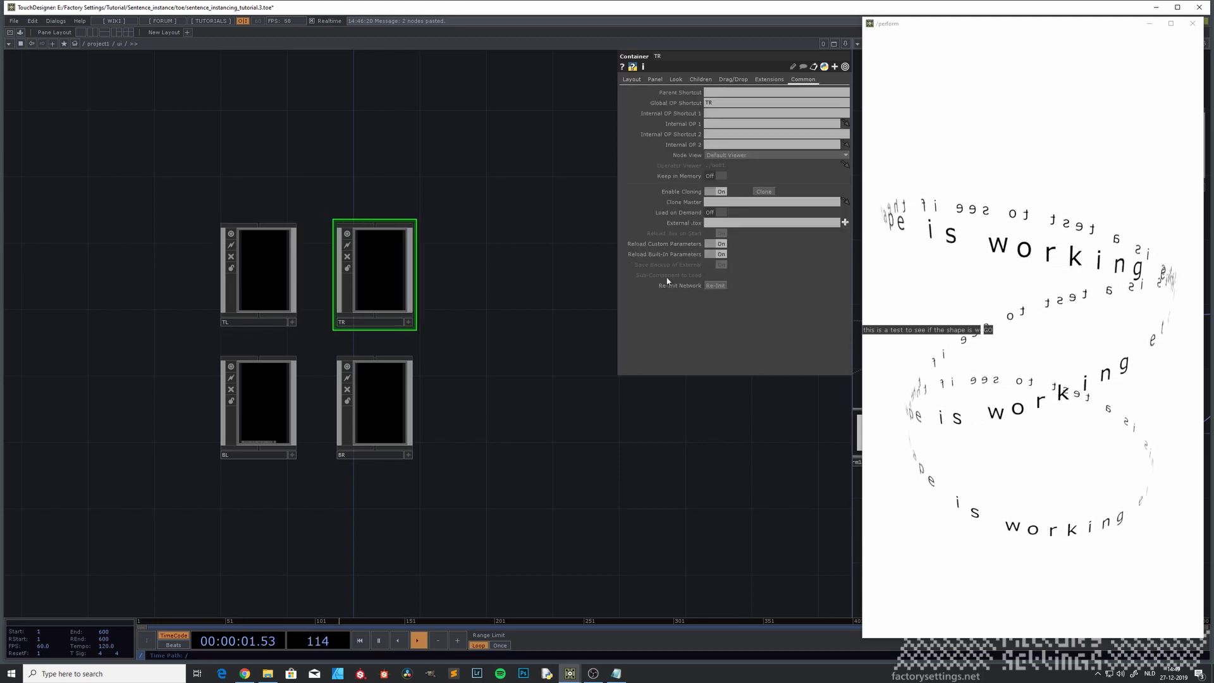
{"action": "left_click", "coordinate": [636, 80]}
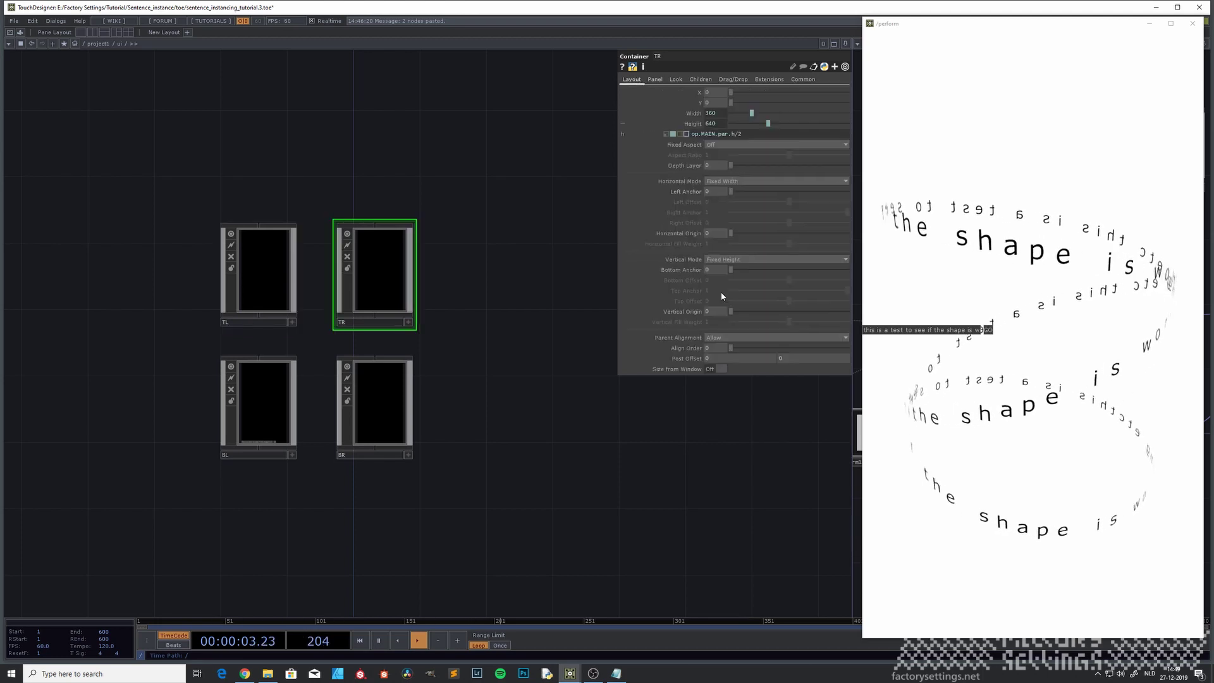
{"action": "left_click", "coordinate": [713, 347]}
{"action": "type", "text": "1"}
{"action": "key", "text": "Return"}
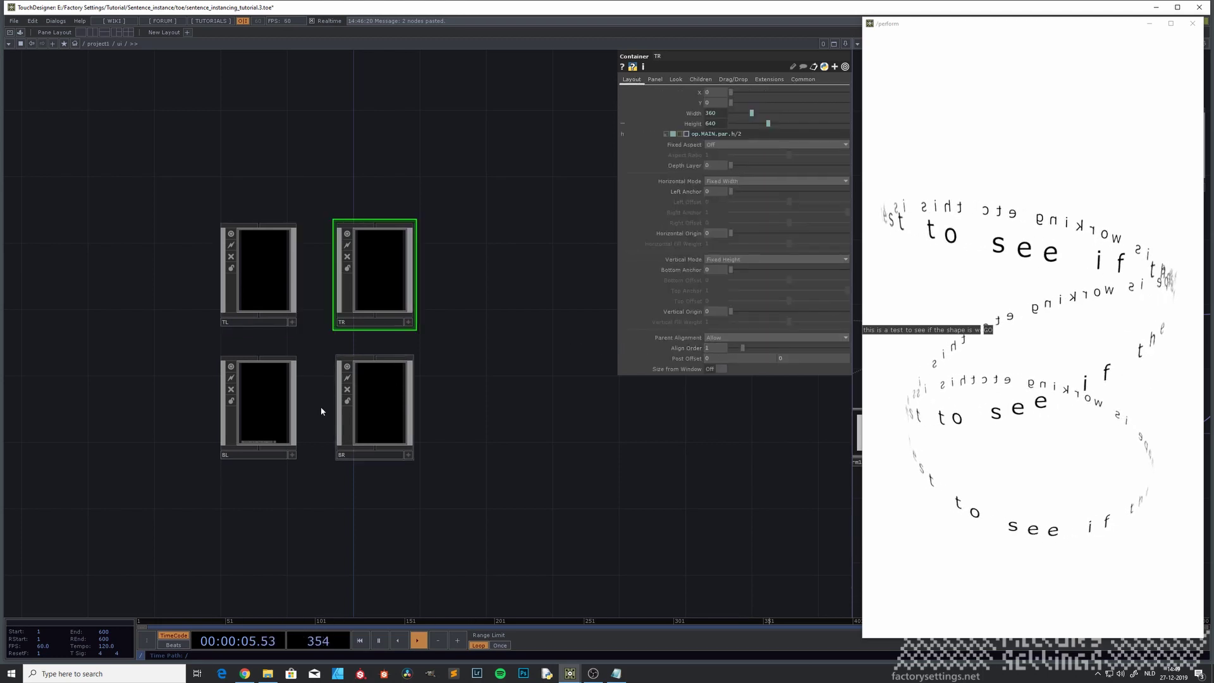
Set the Align Order of the BL container to 2.
{"action": "left_click", "coordinate": [260, 418]}
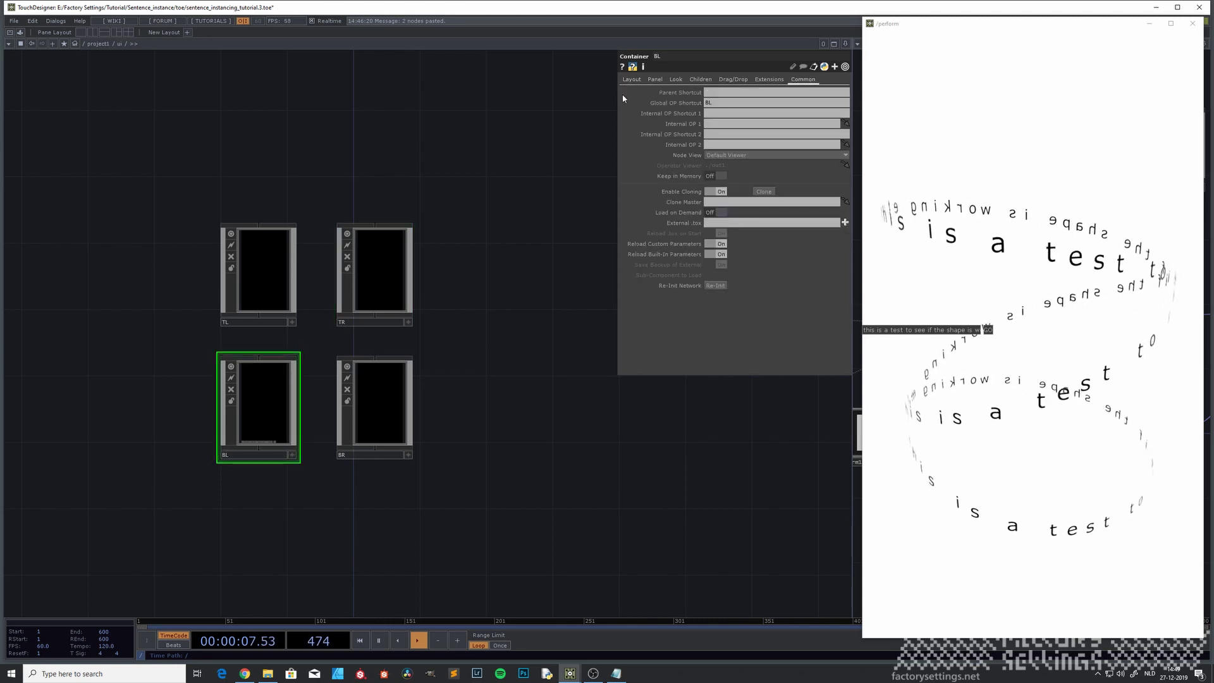
{"action": "left_click", "coordinate": [634, 81]}
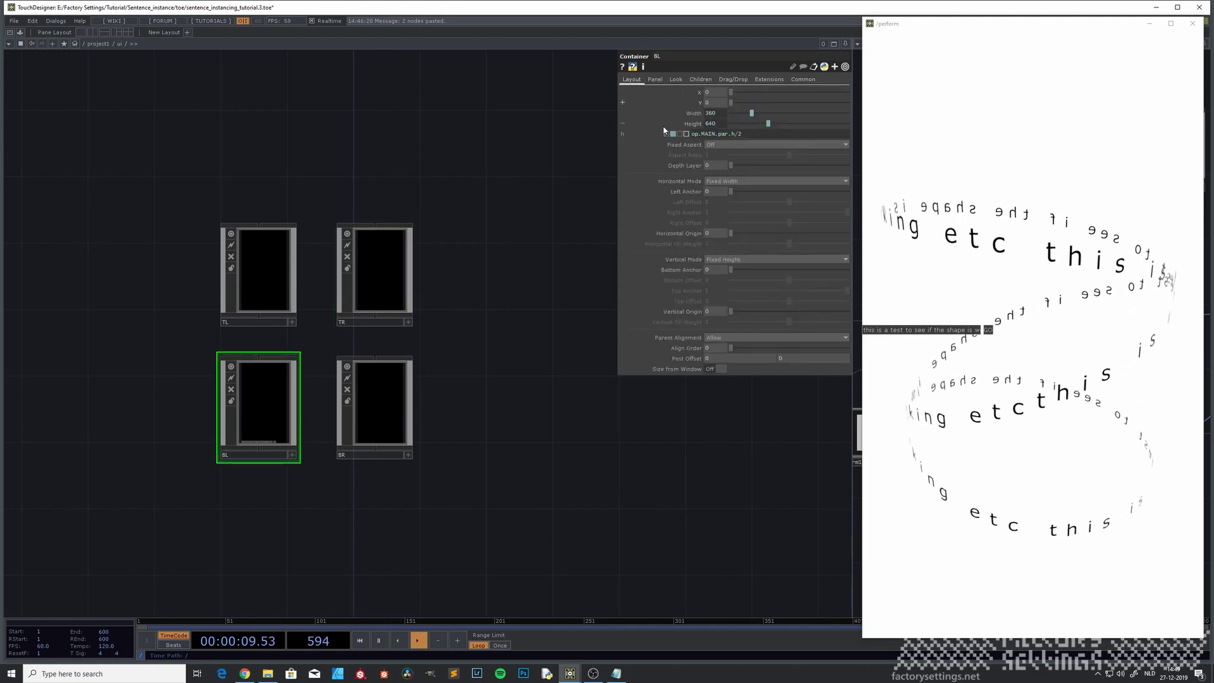
{"action": "type", "text": "2"}
{"action": "key", "text": "Return"}
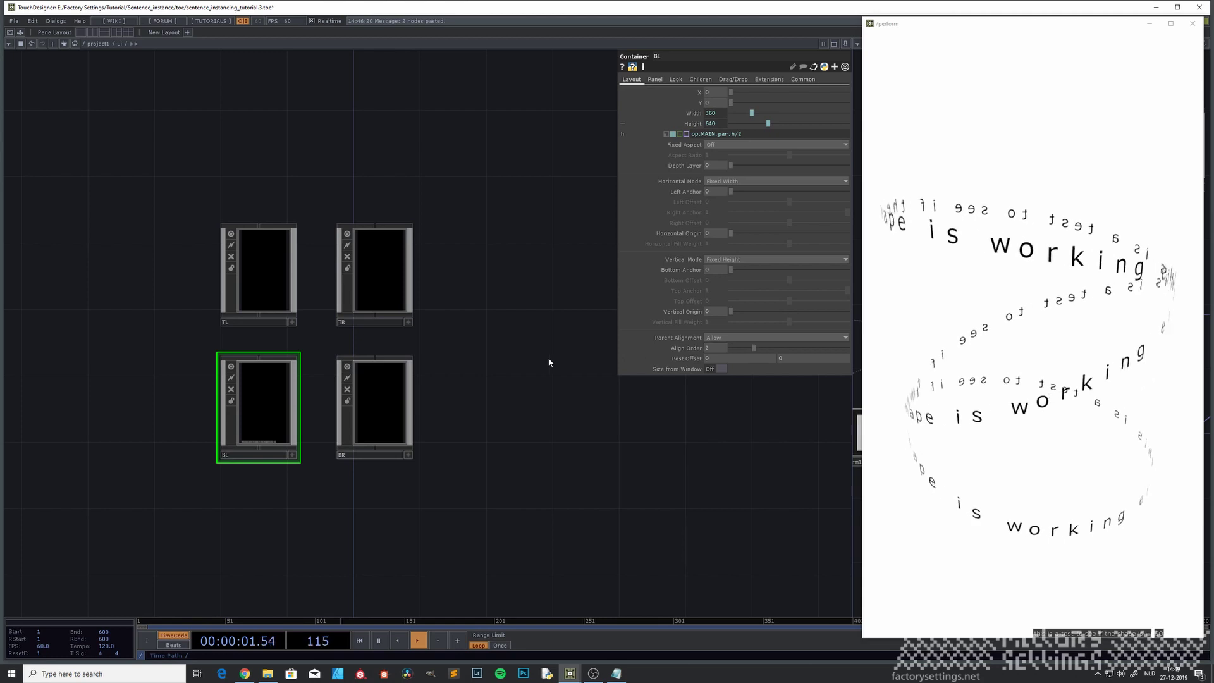
Set the Align Order of the BR container to 3.
{"action": "left_click", "coordinate": [390, 412]}
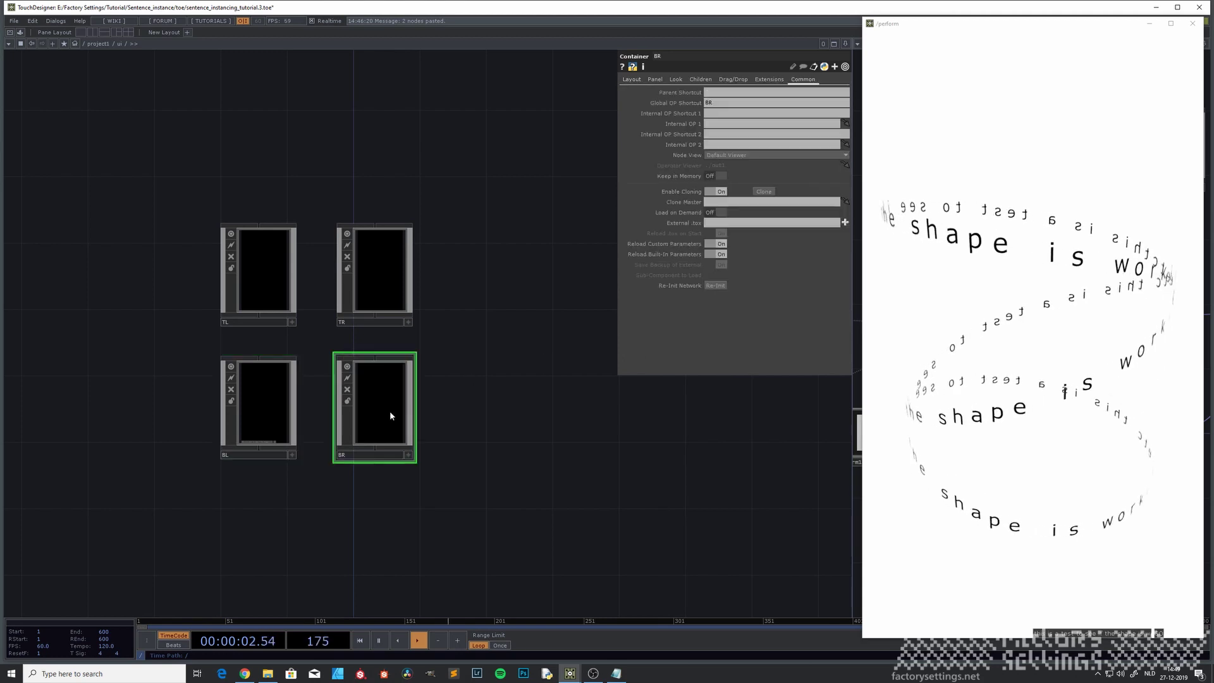
{"action": "left_click", "coordinate": [633, 80]}
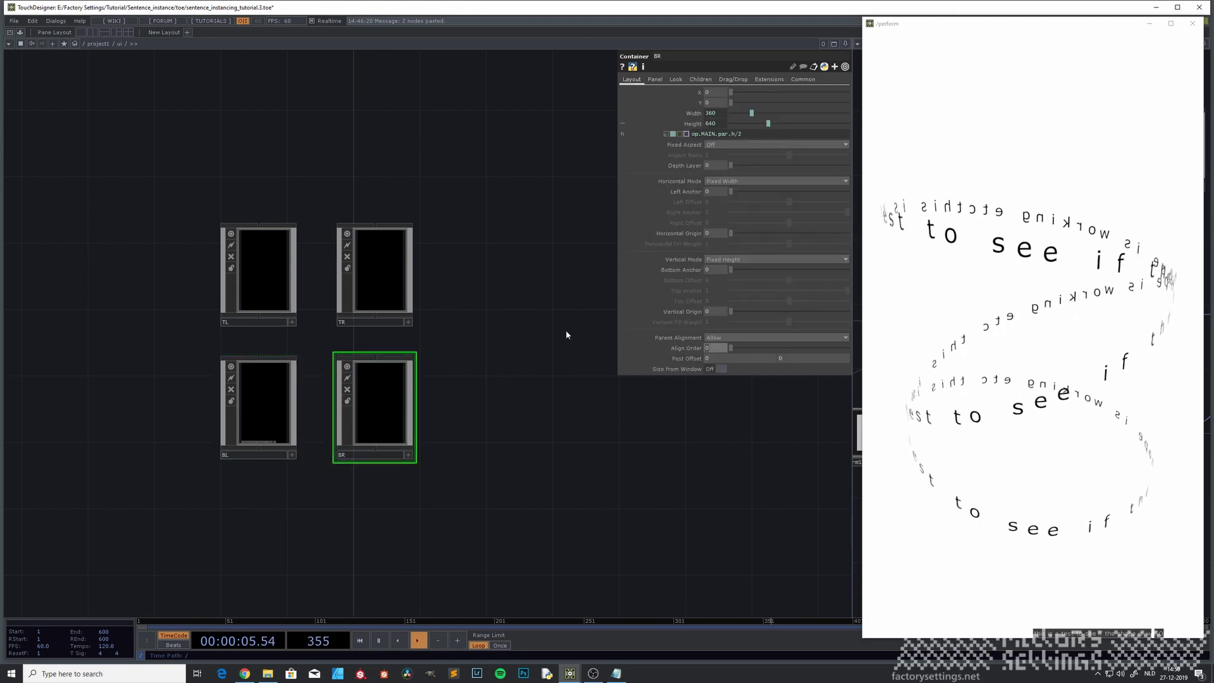
{"action": "type", "text": "3"}
{"action": "key", "text": "Return"}
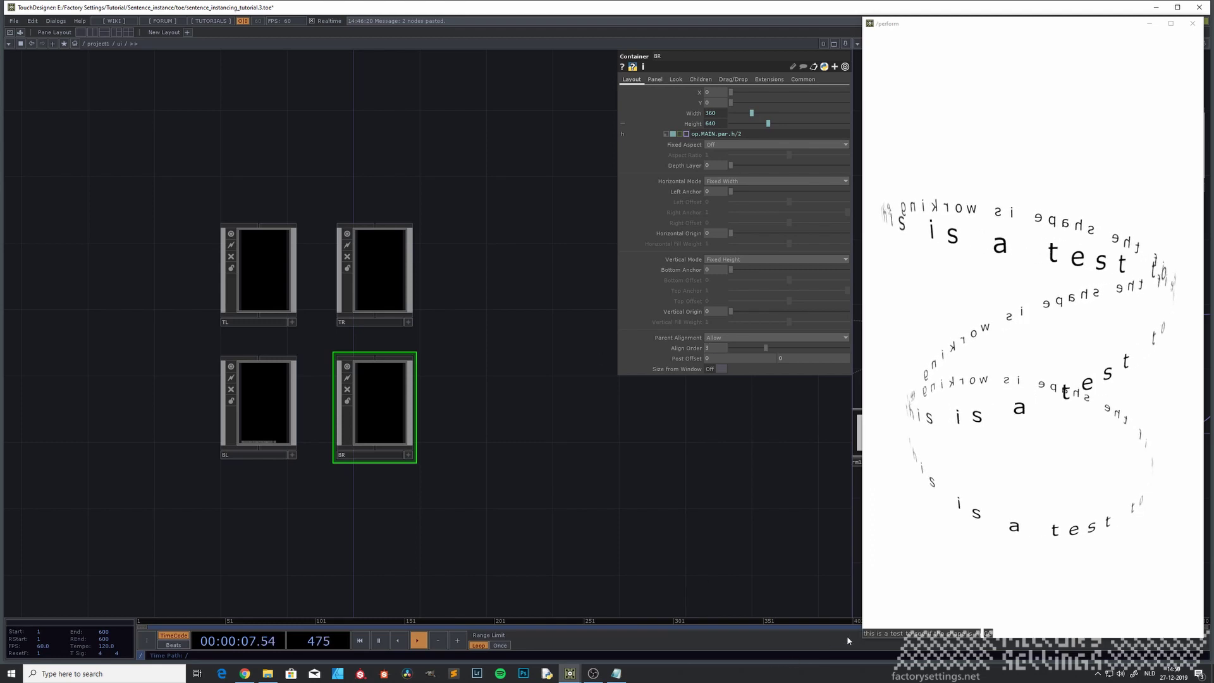
Set the Post Offset of the BL container to 10 horizontally and 210 vertically.
{"action": "left_click", "coordinate": [261, 401]}
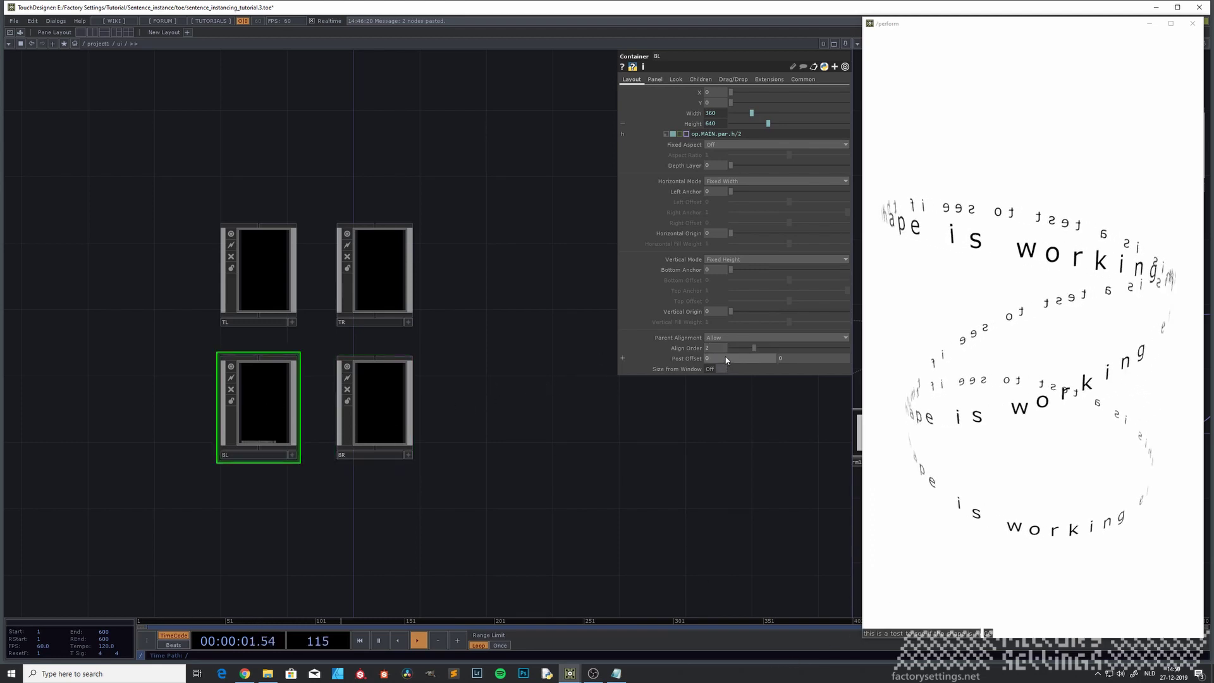
{"action": "middle_click", "coordinate": [790, 361]}
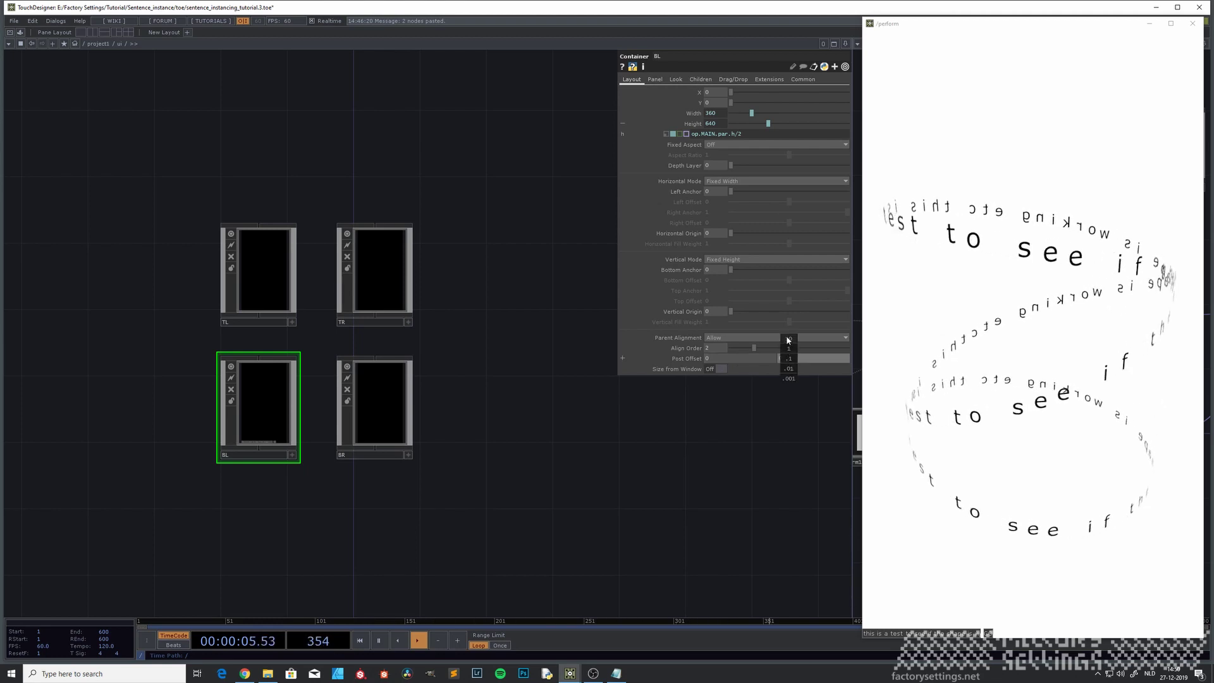
{"action": "middle_click_drag", "start_coordinate": [788, 340], "coordinate": [789, 344]}
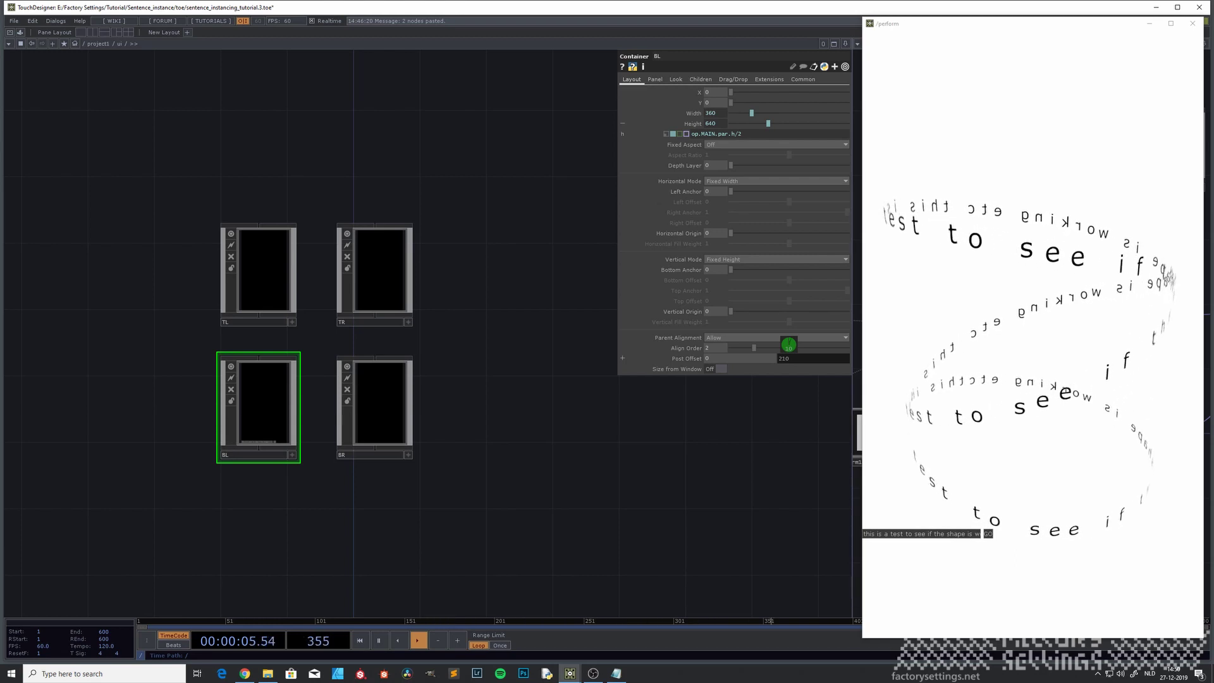
{"action": "middle_click_drag", "start_coordinate": [789, 344], "coordinate": [789, 344]}
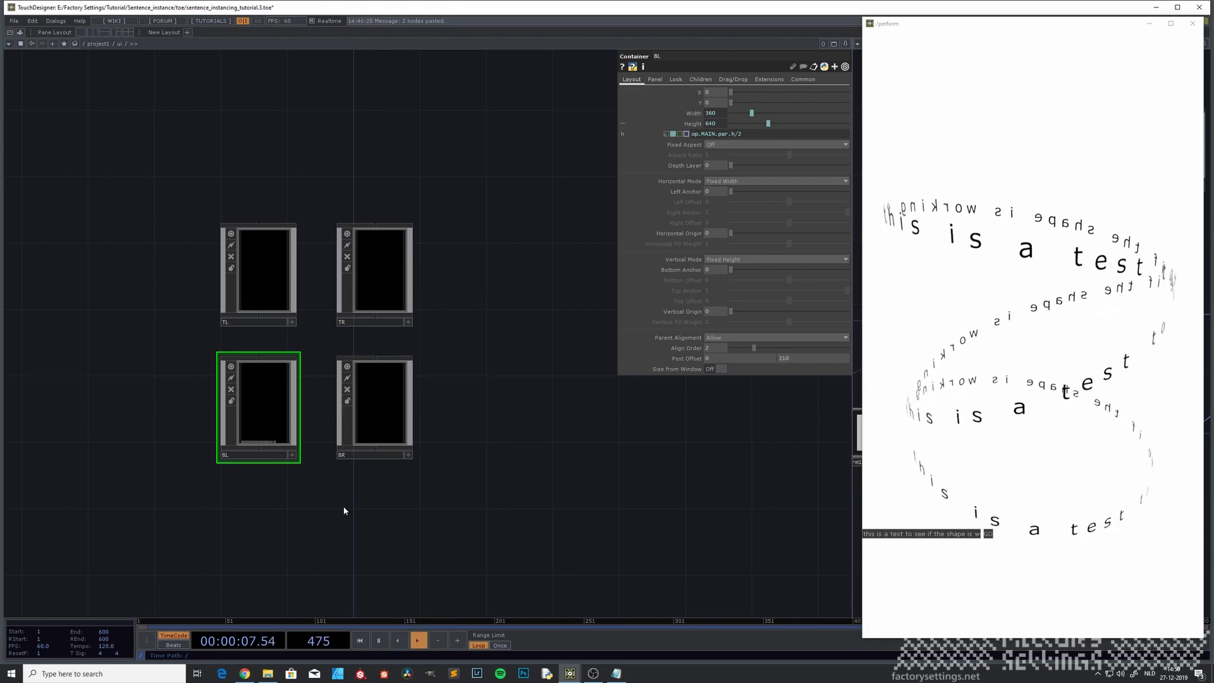
{"action": "key", "text": "u"}
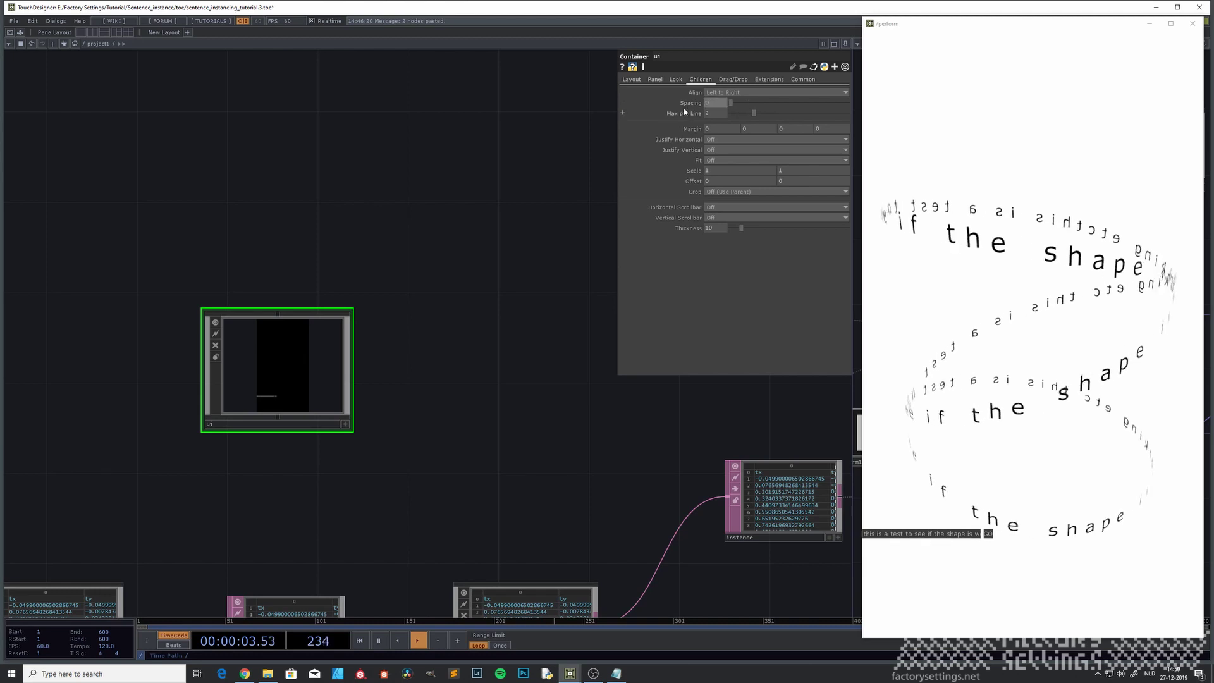
{"action": "key", "text": "i"}
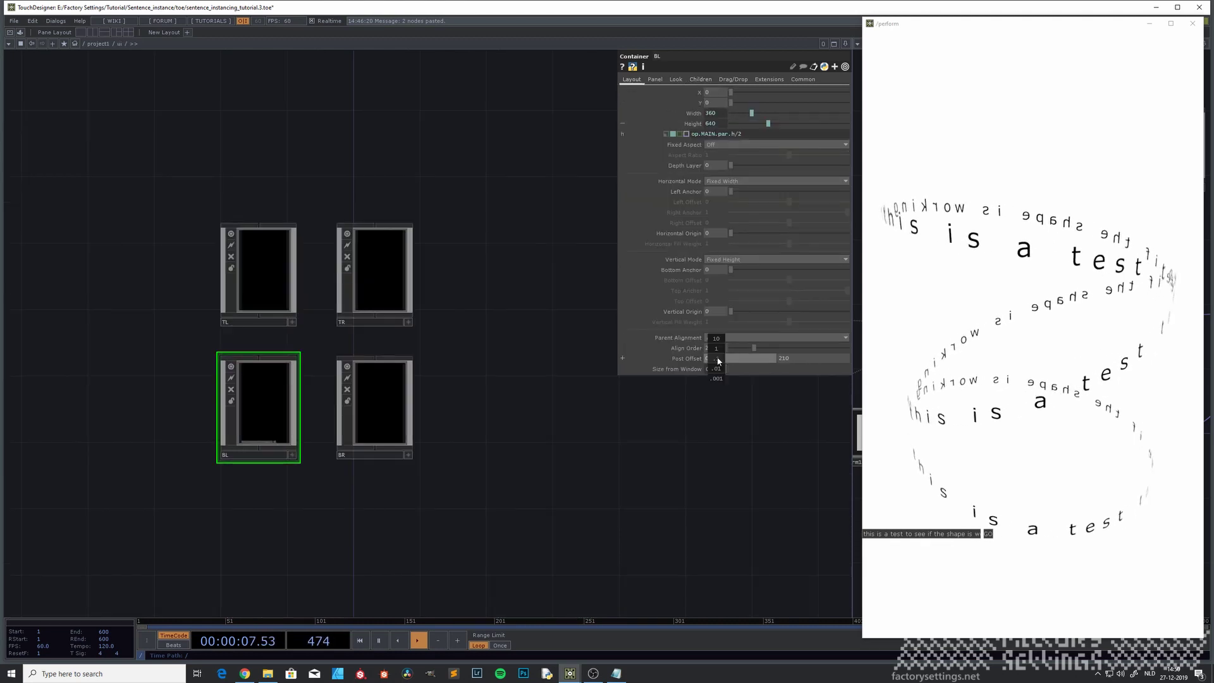
{"action": "mouse_move", "coordinate": [718, 362]}
{"action": "middle_mouse_down"}
{"action": "mouse_move", "coordinate": [719, 342]}
{"action": "mouse_move", "coordinate": [740, 345]}
{"action": "mouse_move", "coordinate": [716, 356]}
{"action": "middle_mouse_up"}
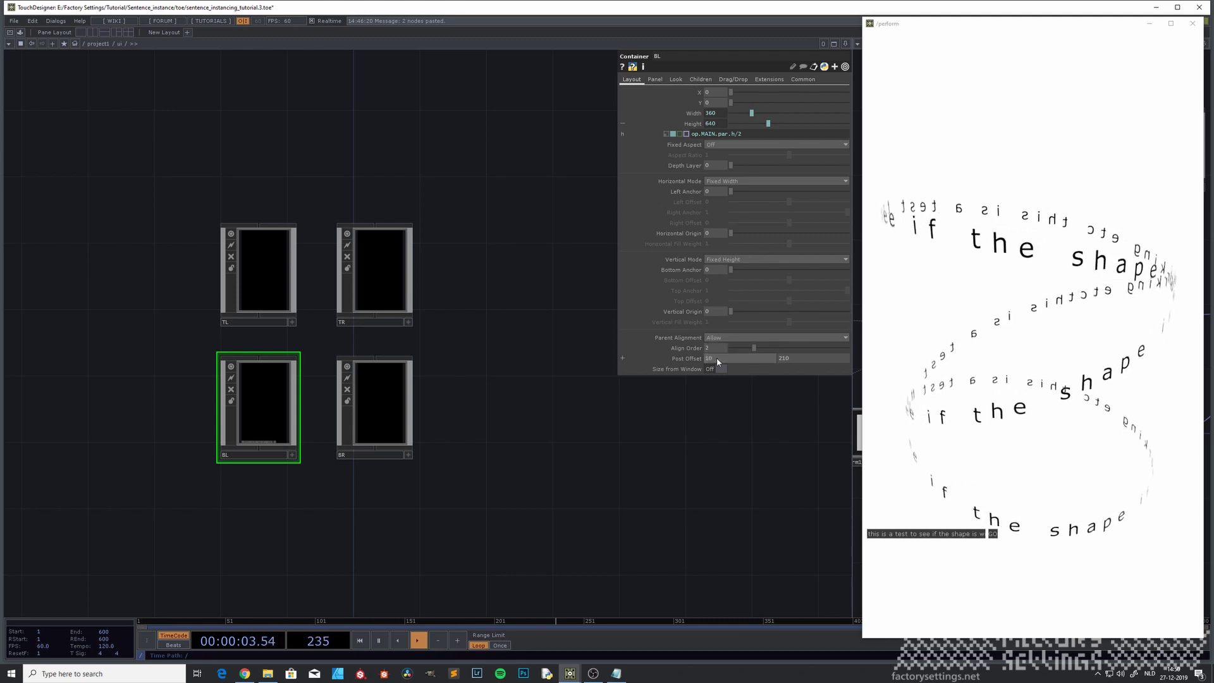
Try out the text field and the GO button in the perform window.
{"action": "left_click_drag", "start_coordinate": [479, 340], "coordinate": [381, 392]}
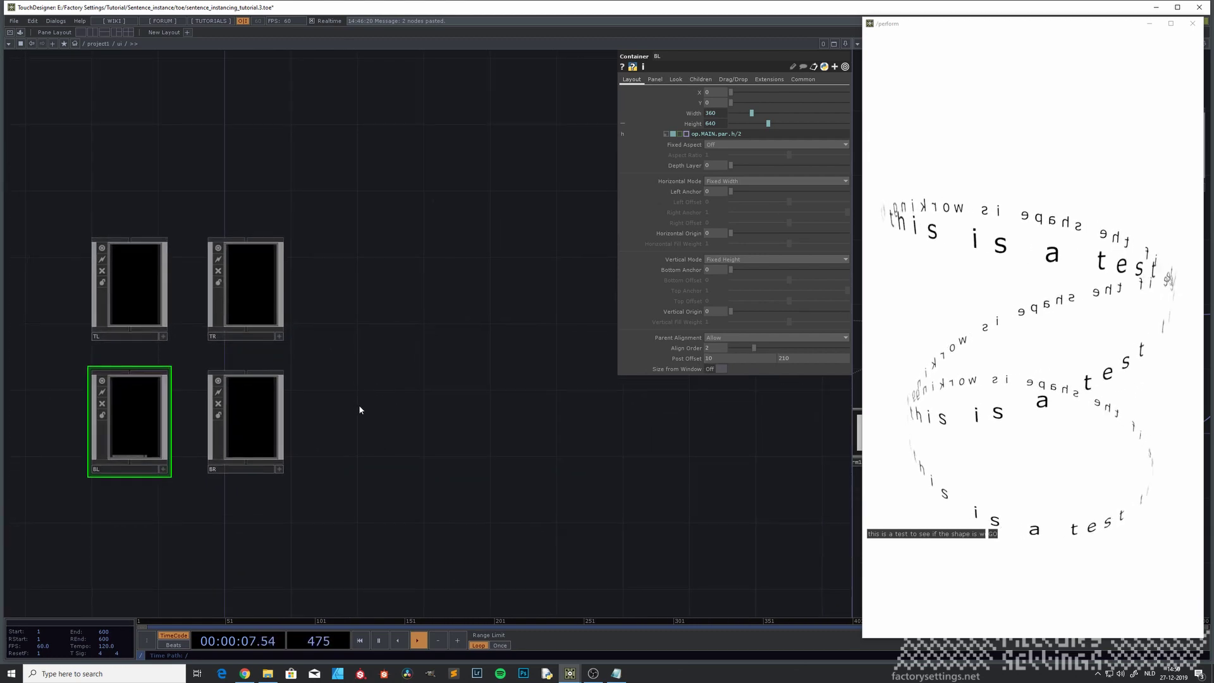
{"action": "left_click", "coordinate": [922, 536]}
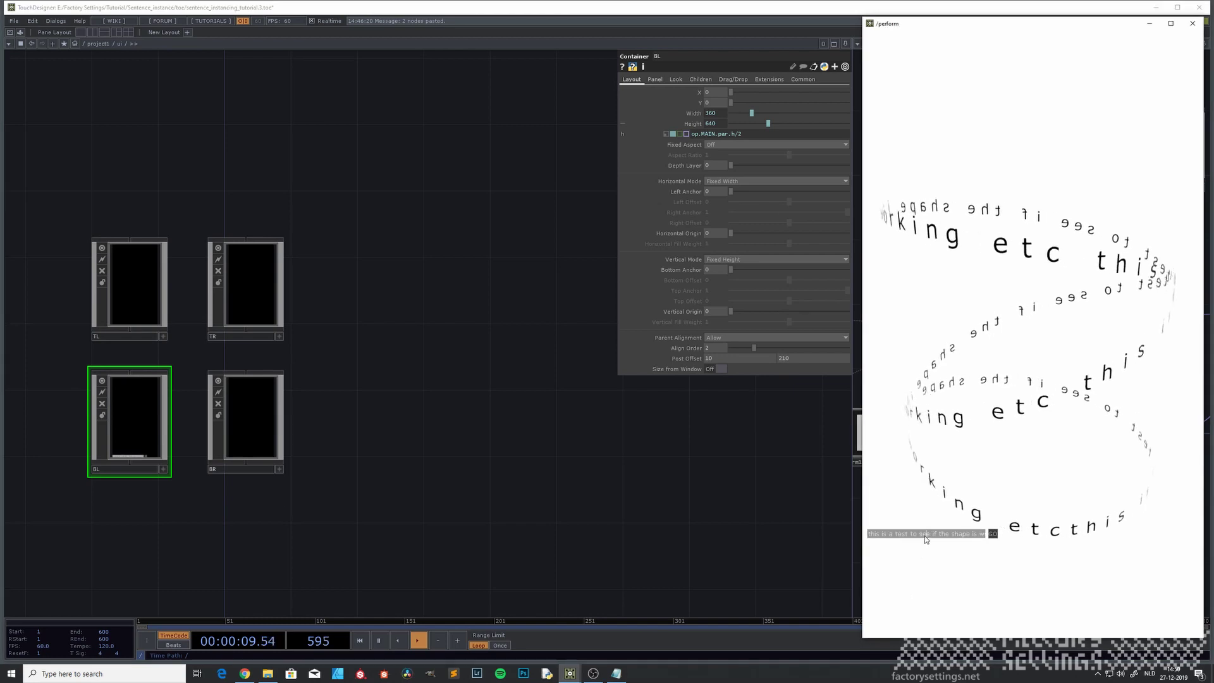
{"action": "mouse_move", "coordinate": [923, 536]}
{"action": "left_mouse_down"}
{"action": "mouse_move", "coordinate": [948, 536]}
{"action": "mouse_move", "coordinate": [912, 536]}
{"action": "mouse_move", "coordinate": [926, 537]}
{"action": "left_mouse_up"}
{"action": "left_click", "coordinate": [914, 537]}
{"action": "left_click", "coordinate": [994, 536]}
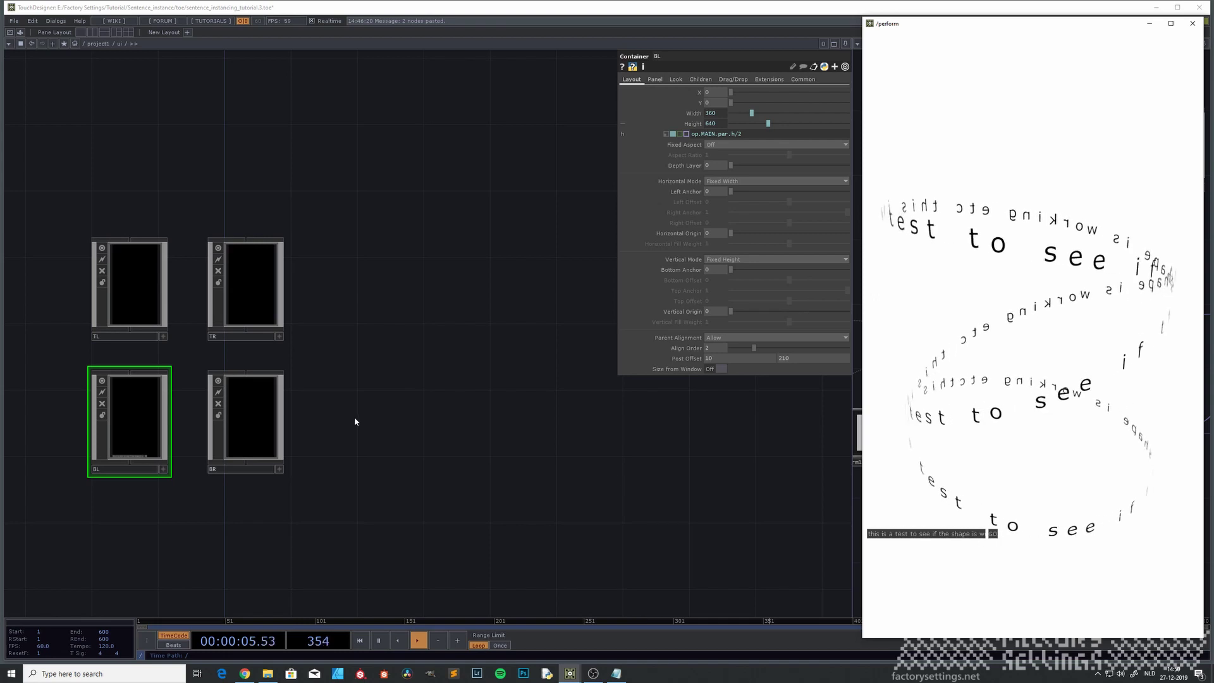
Go into the field container inside BL, set the Button Type of button1 to Momentary and try the button in its viewer.
{"action": "left_click_drag", "start_coordinate": [374, 424], "coordinate": [420, 451]}
{"action": "key", "text": "u"}
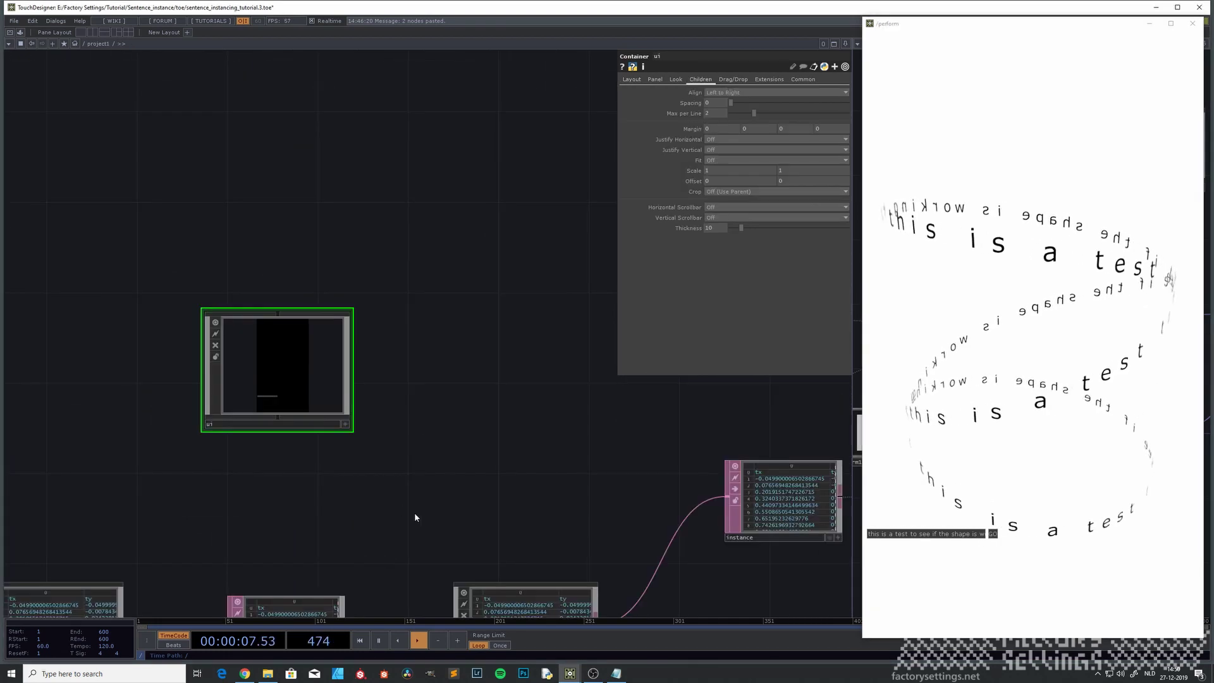
{"action": "key", "text": "i"}
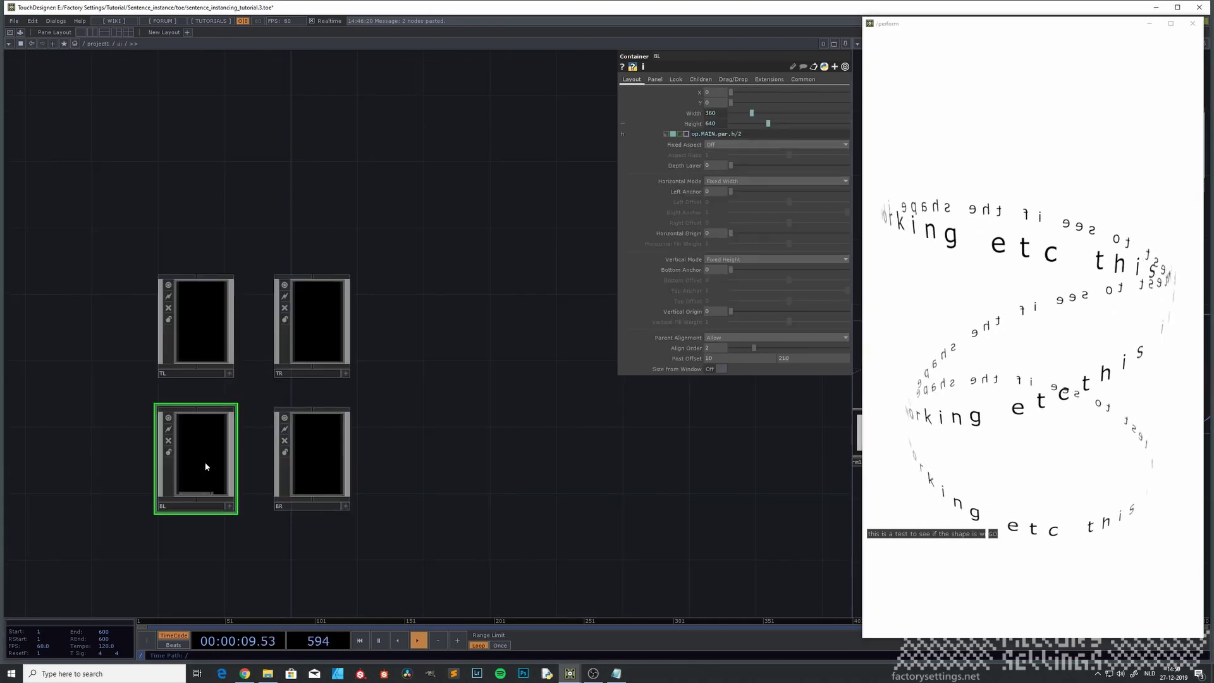
{"action": "key", "text": "i"}
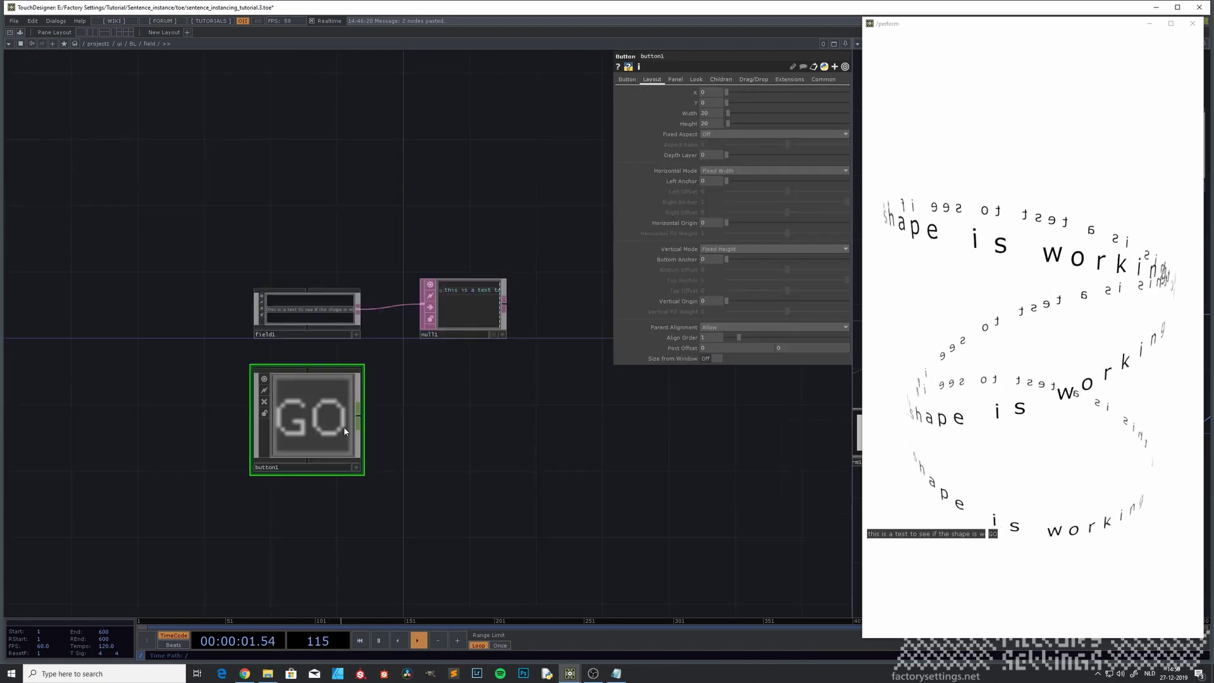
{"action": "key", "text": "i"}
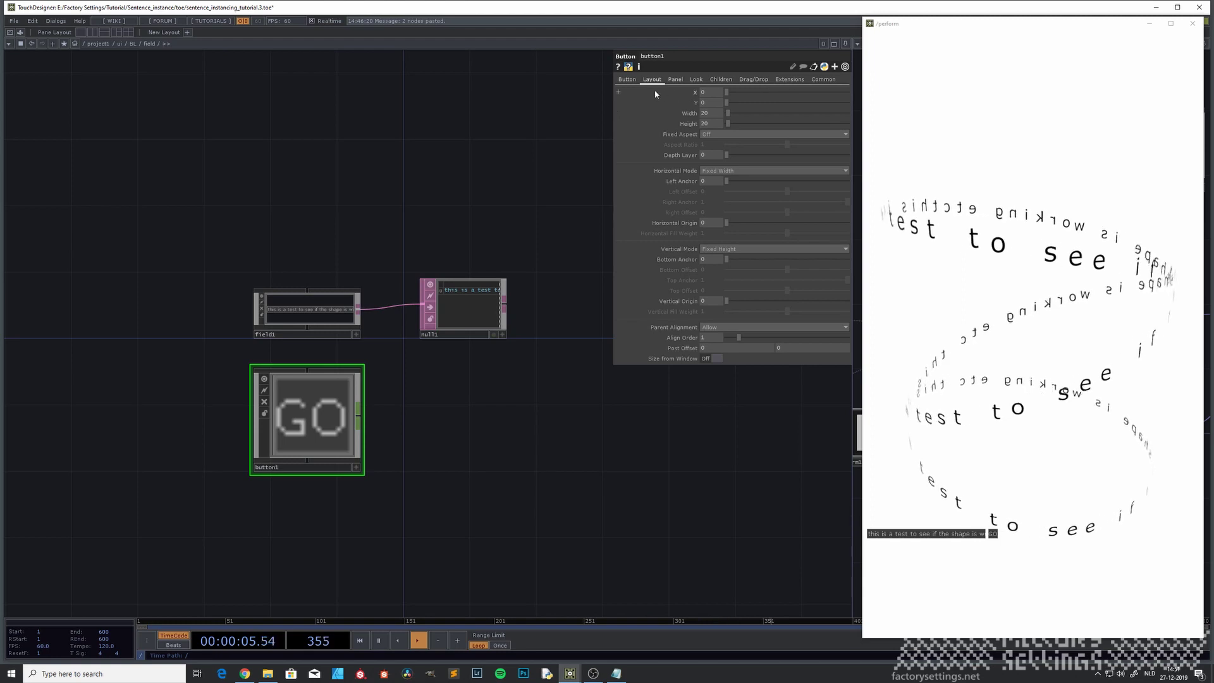
{"action": "left_click", "coordinate": [623, 81]}
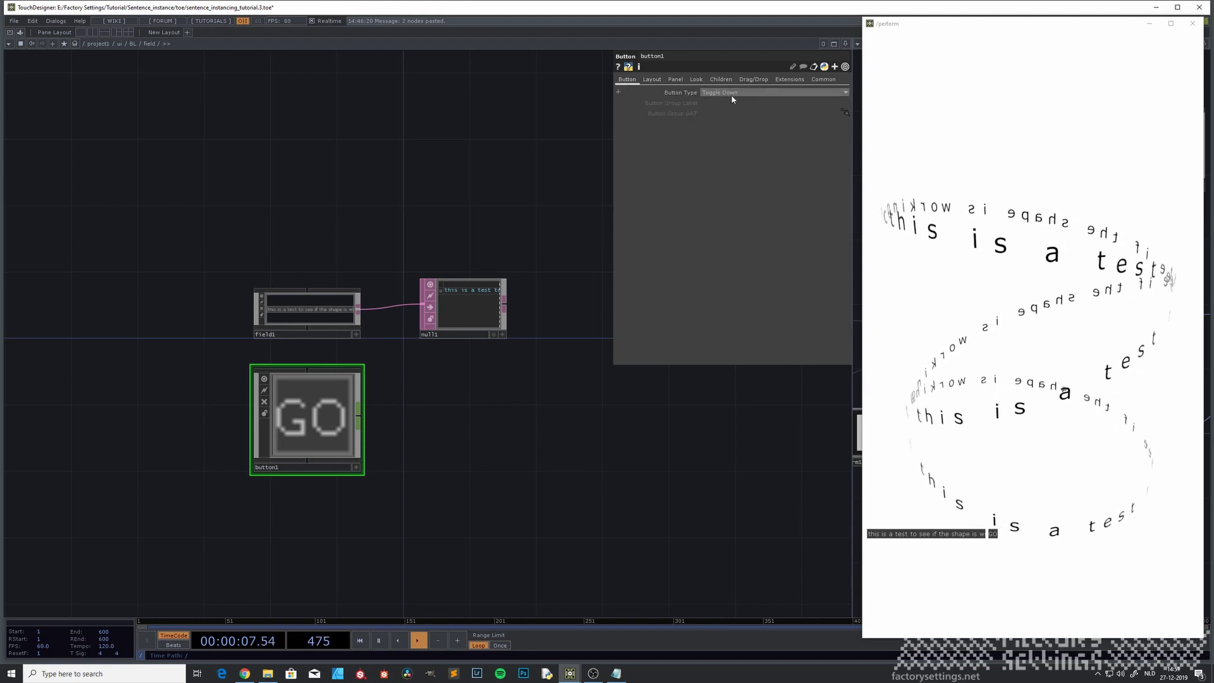
{"action": "left_click", "coordinate": [754, 93]}
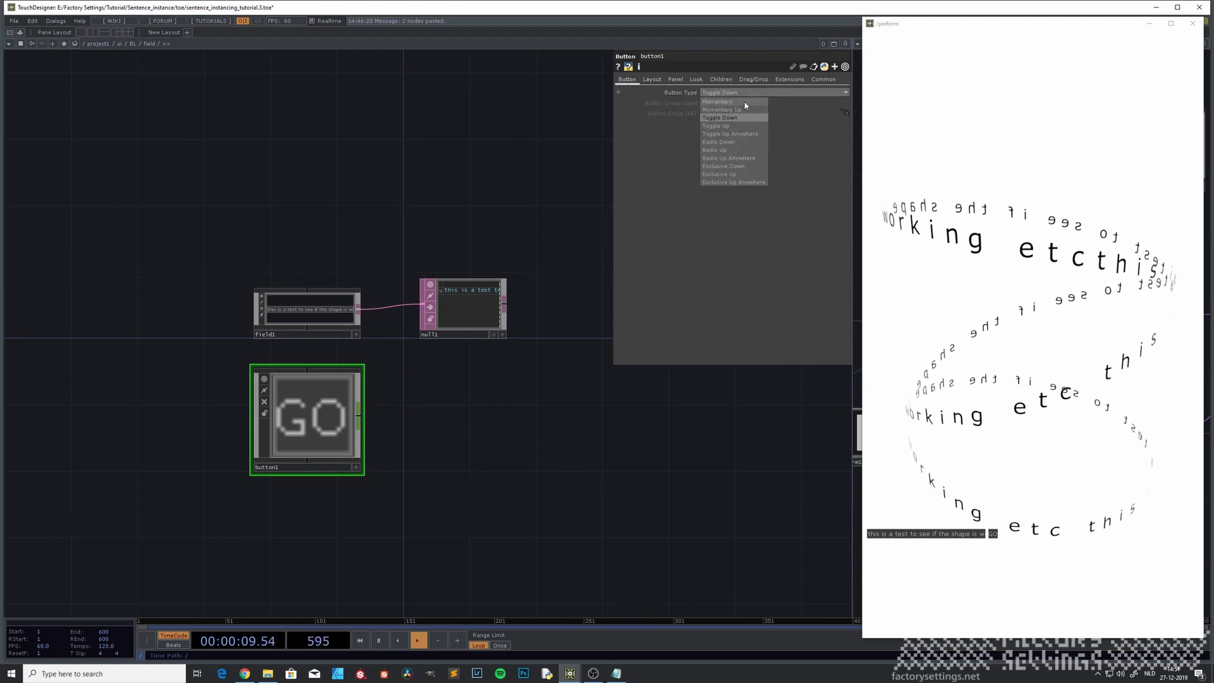
{"action": "left_click", "coordinate": [745, 101]}
{"action": "left_click", "coordinate": [357, 467]}
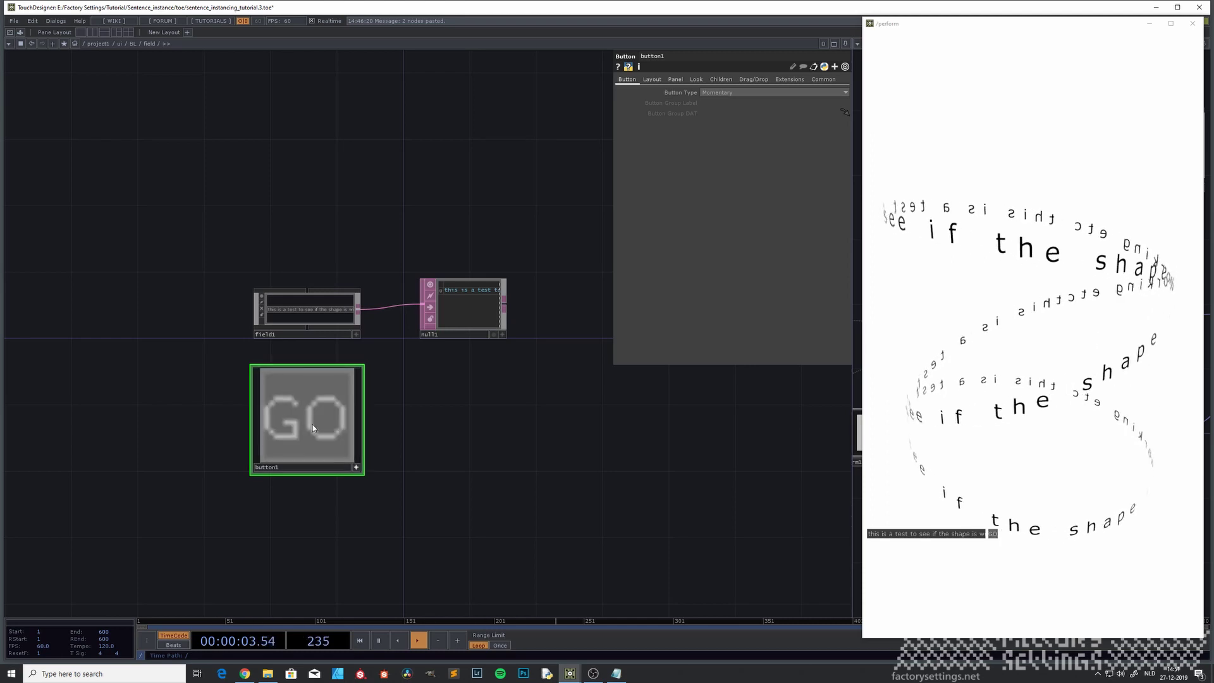
{"action": "left_click", "coordinate": [356, 467]}
Add a Null CHOP to the output of button1, placed below the field's null1.
{"action": "right_click", "coordinate": [361, 418]}
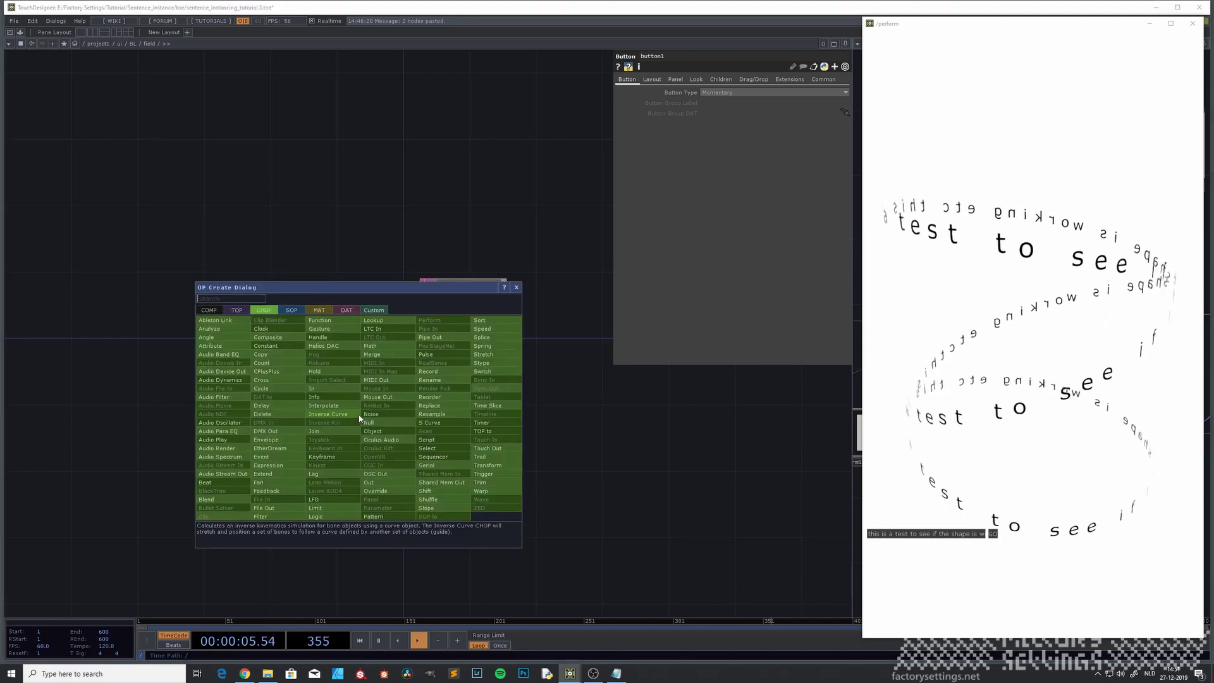
{"action": "left_click", "coordinate": [379, 420]}
{"action": "left_click", "coordinate": [463, 426]}
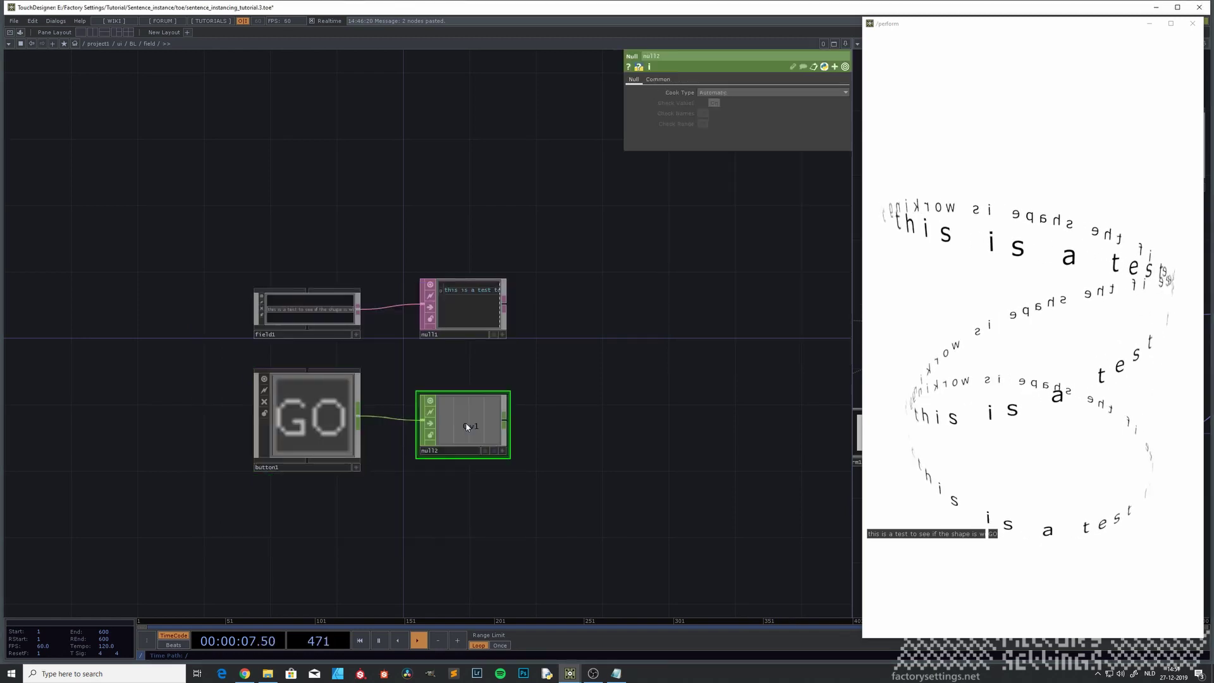
Make button1's viewer active and trigger the GO button repeatedly to check the signal reaching its Null CHOP.
{"action": "left_click_drag", "start_coordinate": [416, 504], "coordinate": [360, 522]}
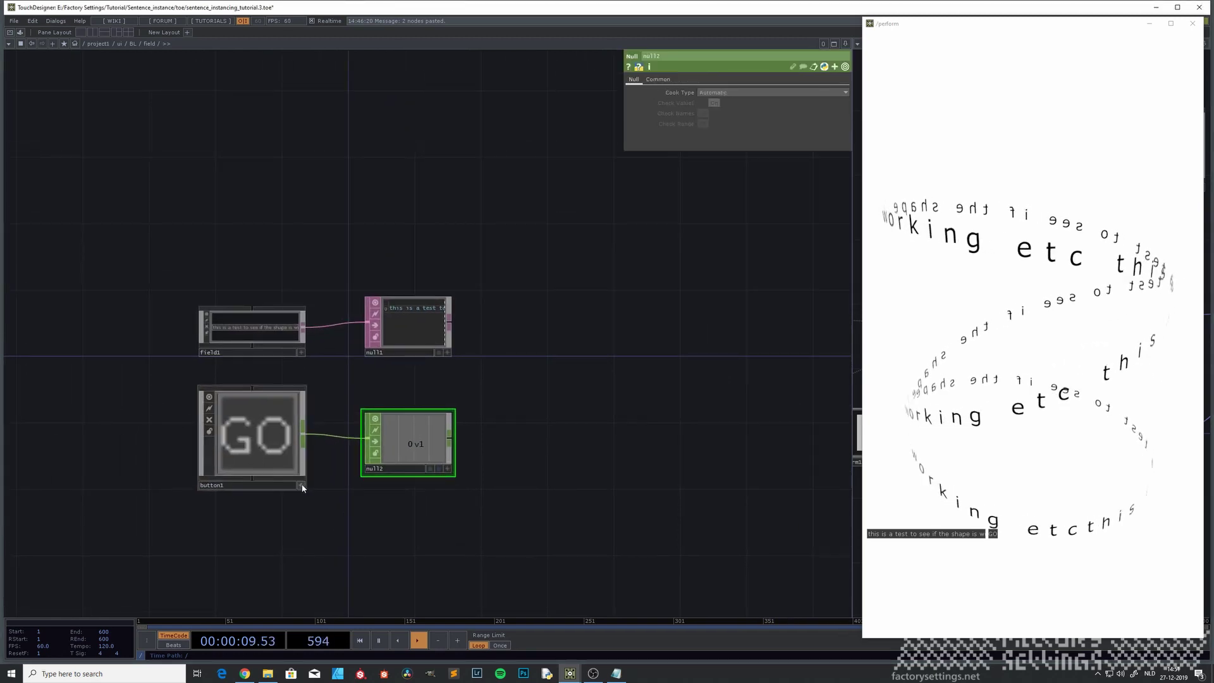
{"action": "left_click", "coordinate": [301, 485]}
{"action": "left_click", "coordinate": [264, 446]}
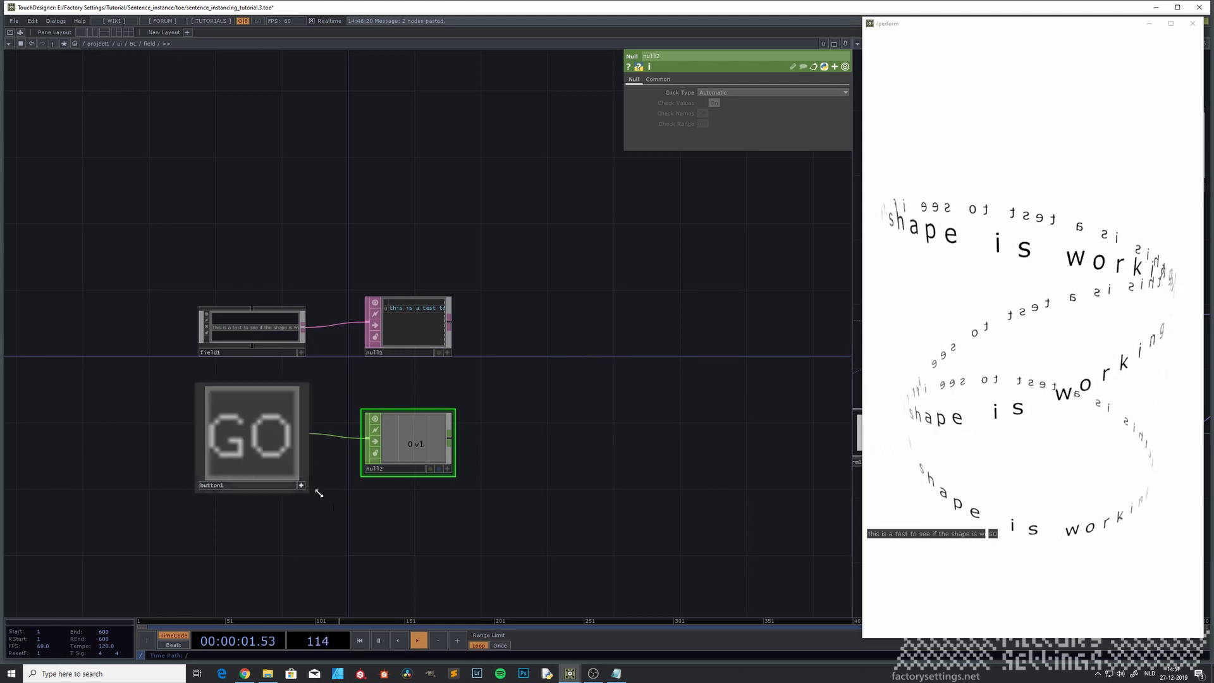
{"action": "left_click_drag", "start_coordinate": [325, 511], "coordinate": [260, 510]}
{"action": "left_click", "coordinate": [201, 443]}
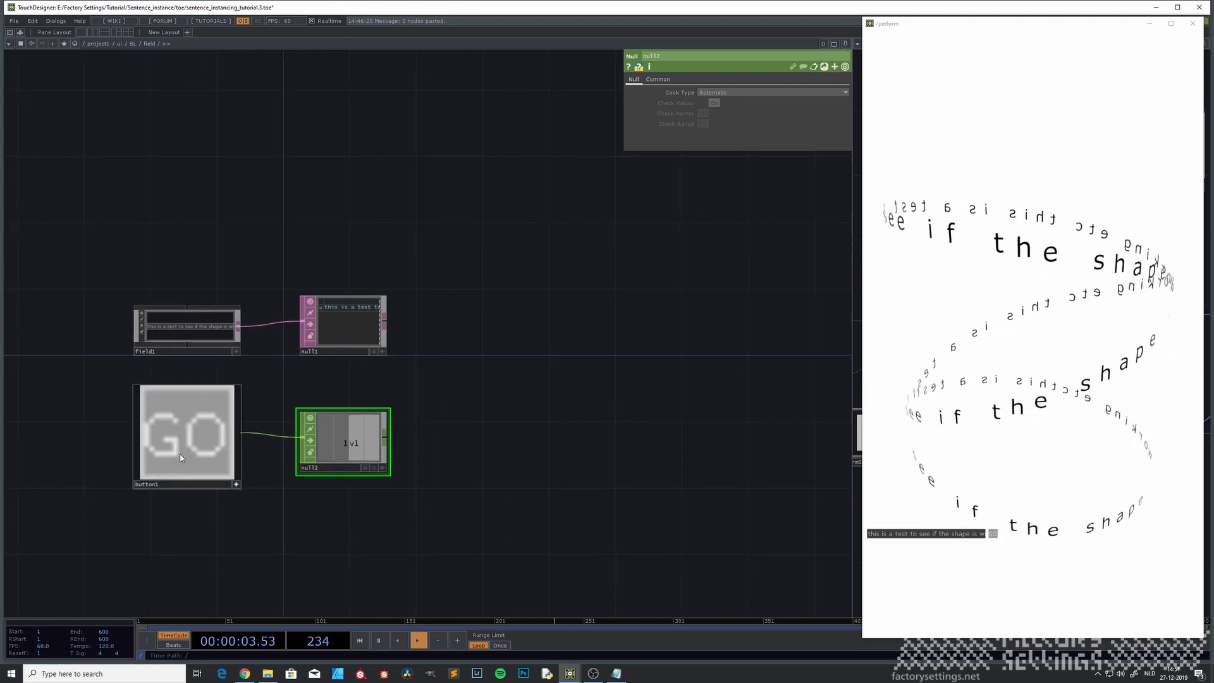
{"action": "left_click_drag", "start_coordinate": [369, 492], "coordinate": [258, 445]}
{"action": "left_click", "coordinate": [80, 388]}
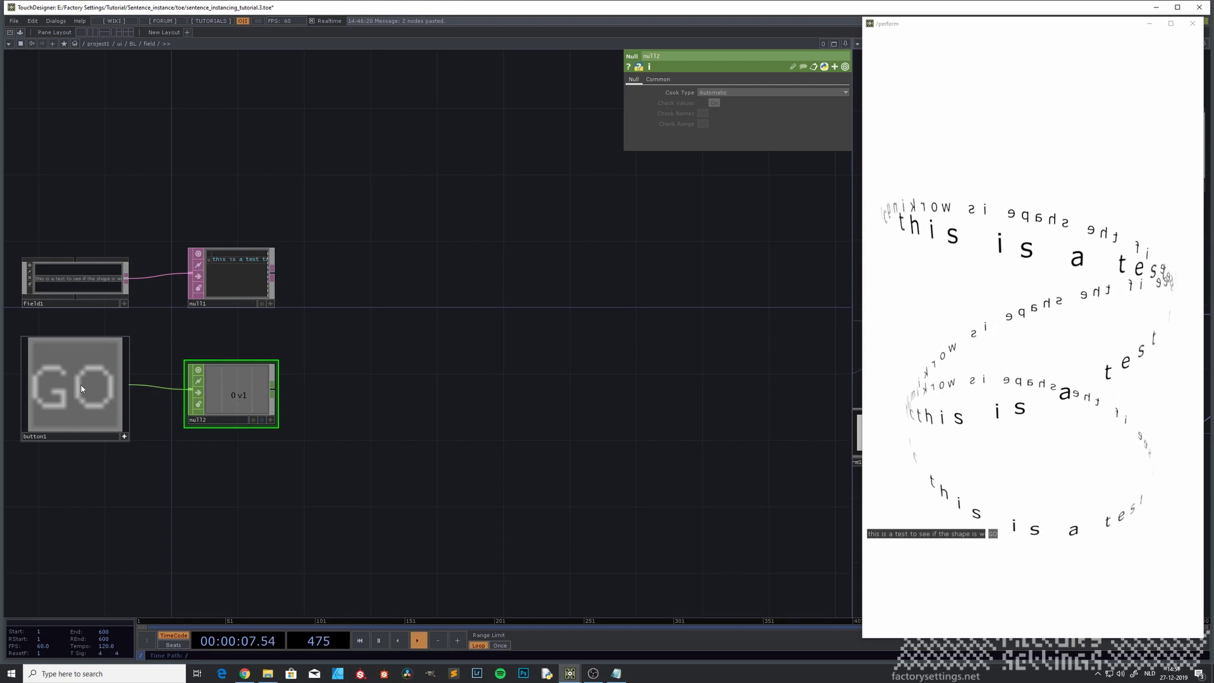
{"action": "left_click_drag", "start_coordinate": [301, 469], "coordinate": [245, 447]}
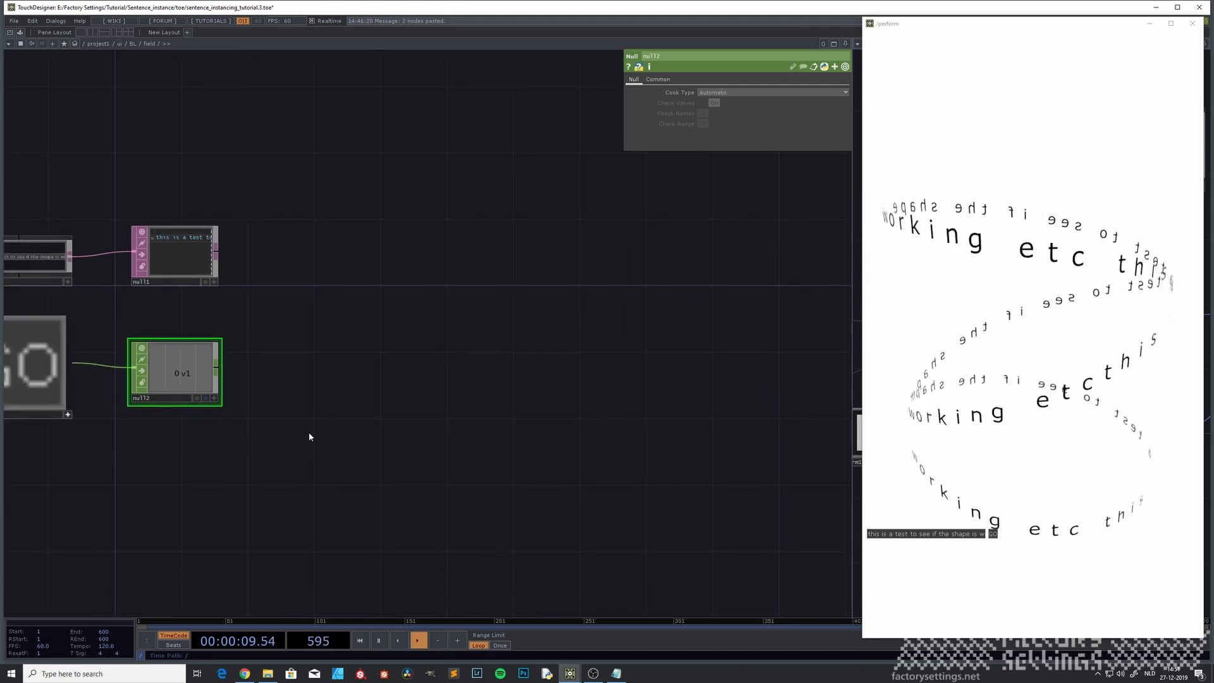
Add a CHOP Execute DAT beside the button's null2 and enlarge its node so the script is readable.
{"action": "key", "text": "Tab"}
{"action": "left_click", "coordinate": [339, 310]}
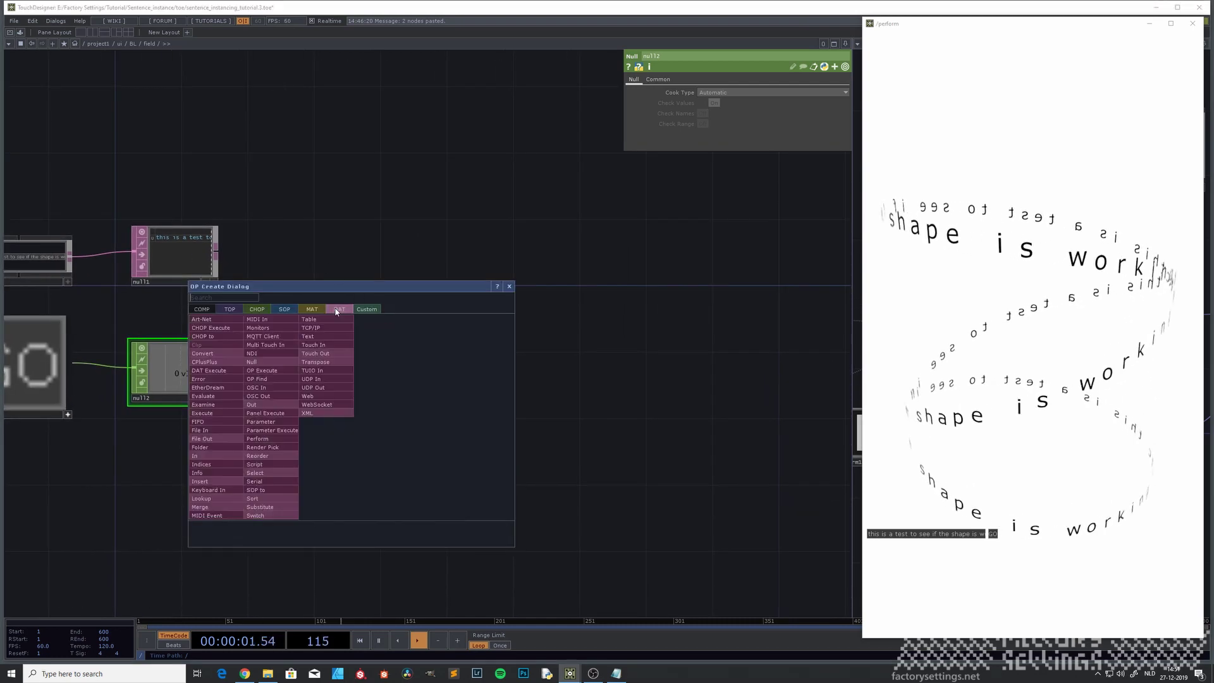
{"action": "left_click", "coordinate": [212, 340]}
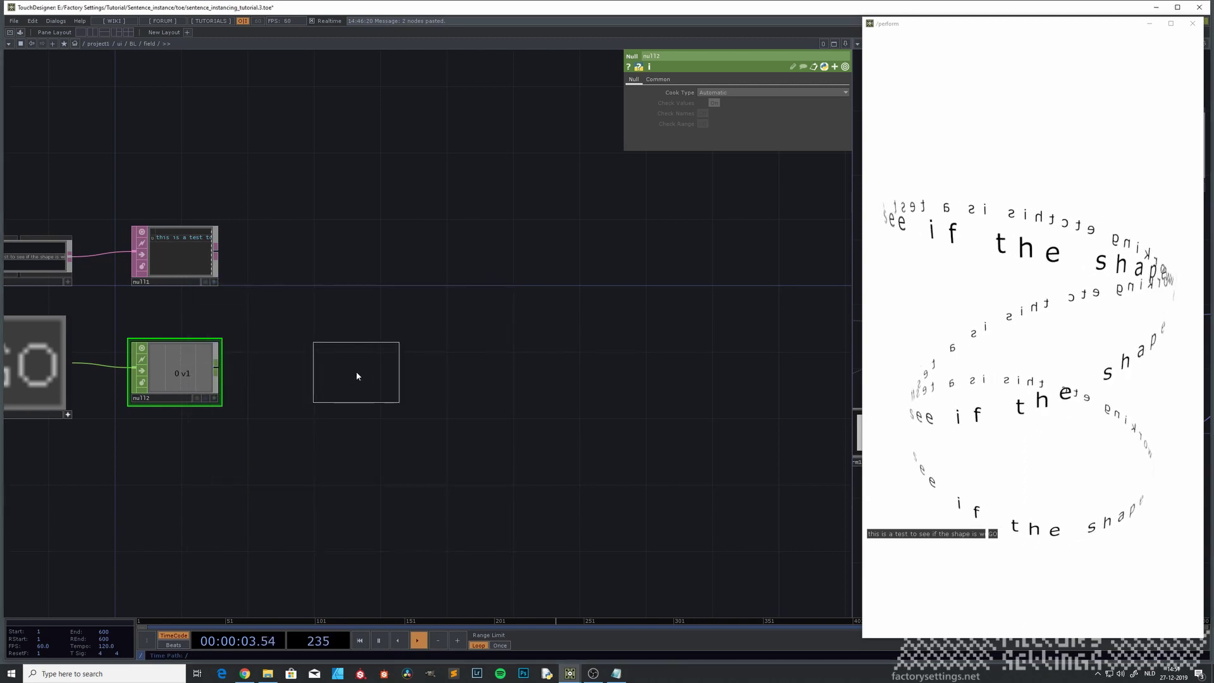
{"action": "left_click", "coordinate": [358, 375]}
{"action": "left_click_drag", "start_coordinate": [407, 412], "coordinate": [542, 548]}
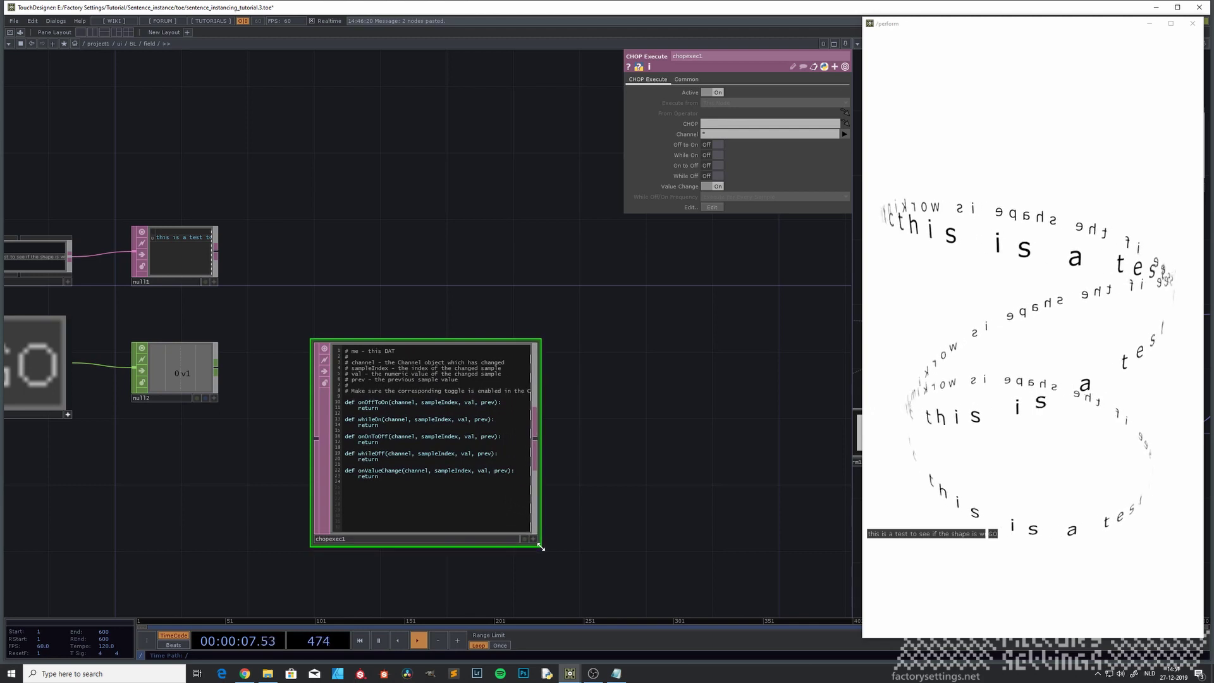
Make the CHOP Execute DAT's viewer active and insert three blank lines in its onOffToOn function above return.
{"action": "left_click", "coordinate": [533, 539]}
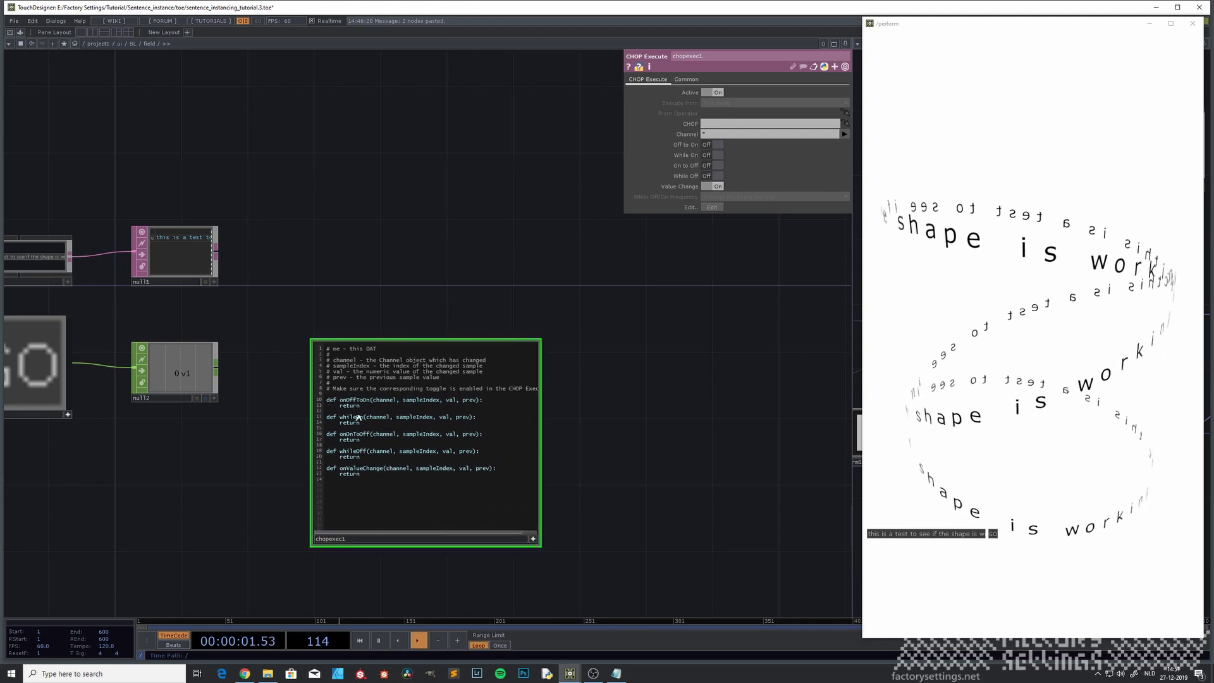
{"action": "key", "text": "Return"}
{"action": "key", "text": "Return"}
{"action": "key", "text": "Return"}
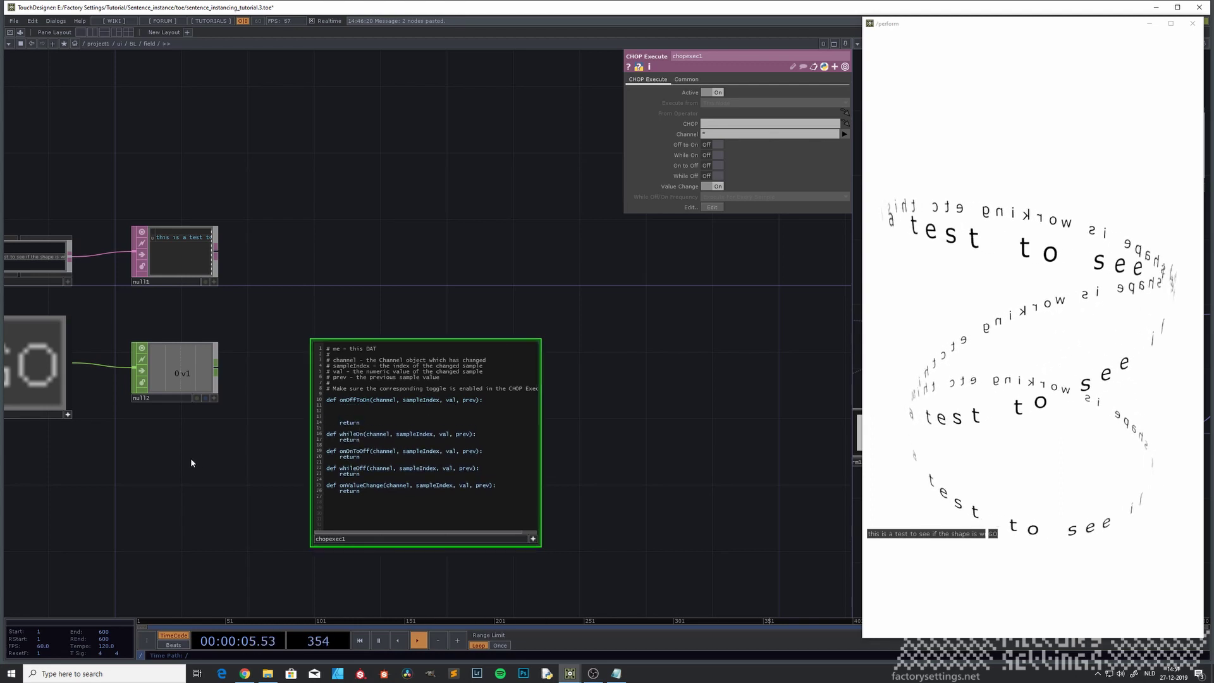
Go up to project1 and set the Global OP Shortcut of the strConvert base to CONVERTSTR.
{"action": "key", "text": "u"}
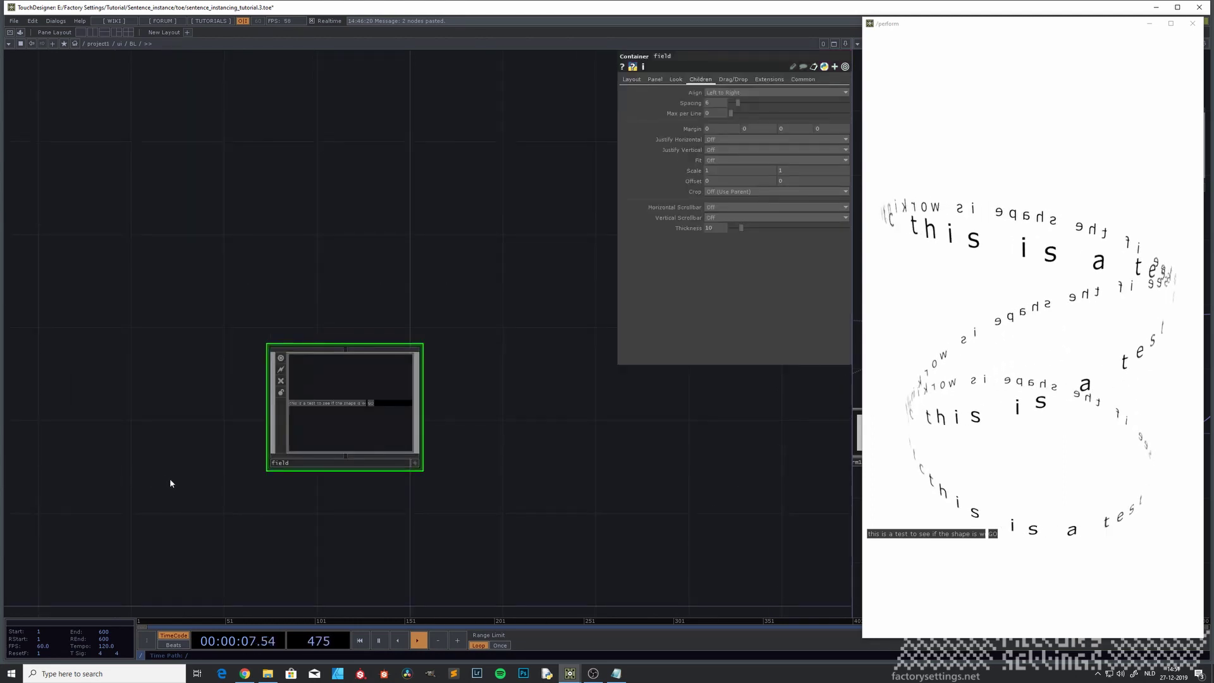
{"action": "key", "text": "u"}
{"action": "key", "text": "u"}
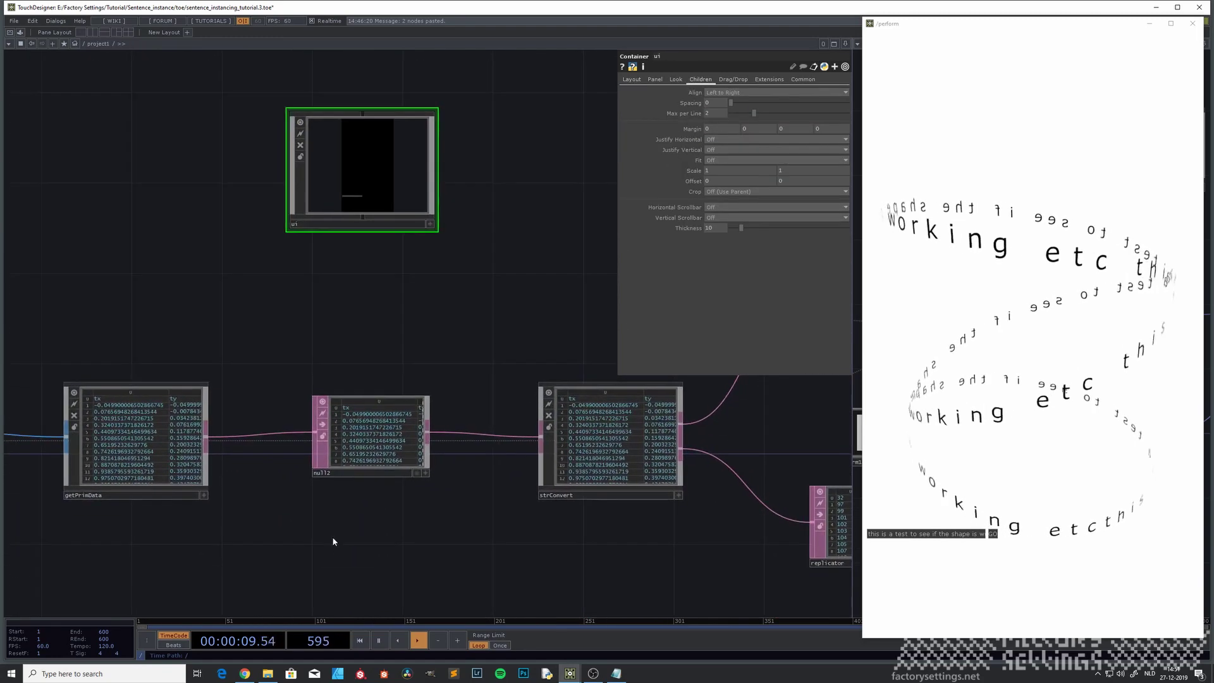
{"action": "left_click", "coordinate": [421, 402]}
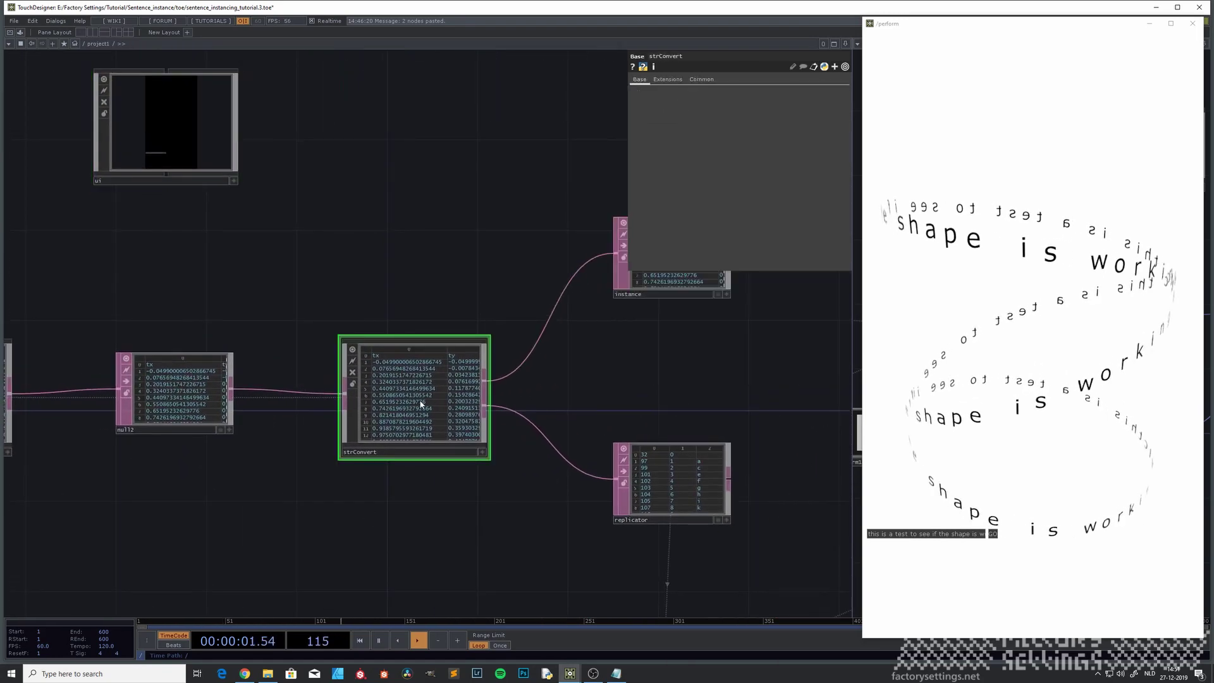
{"action": "left_click", "coordinate": [694, 82]}
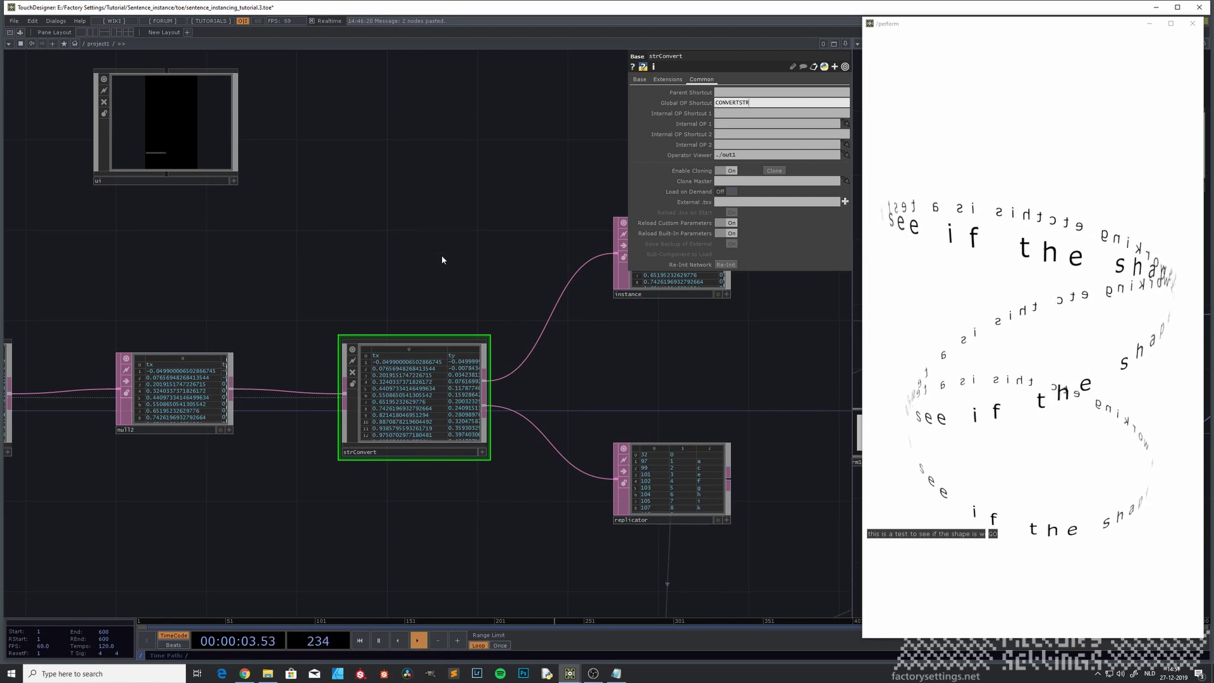
{"action": "key", "text": "Return"}
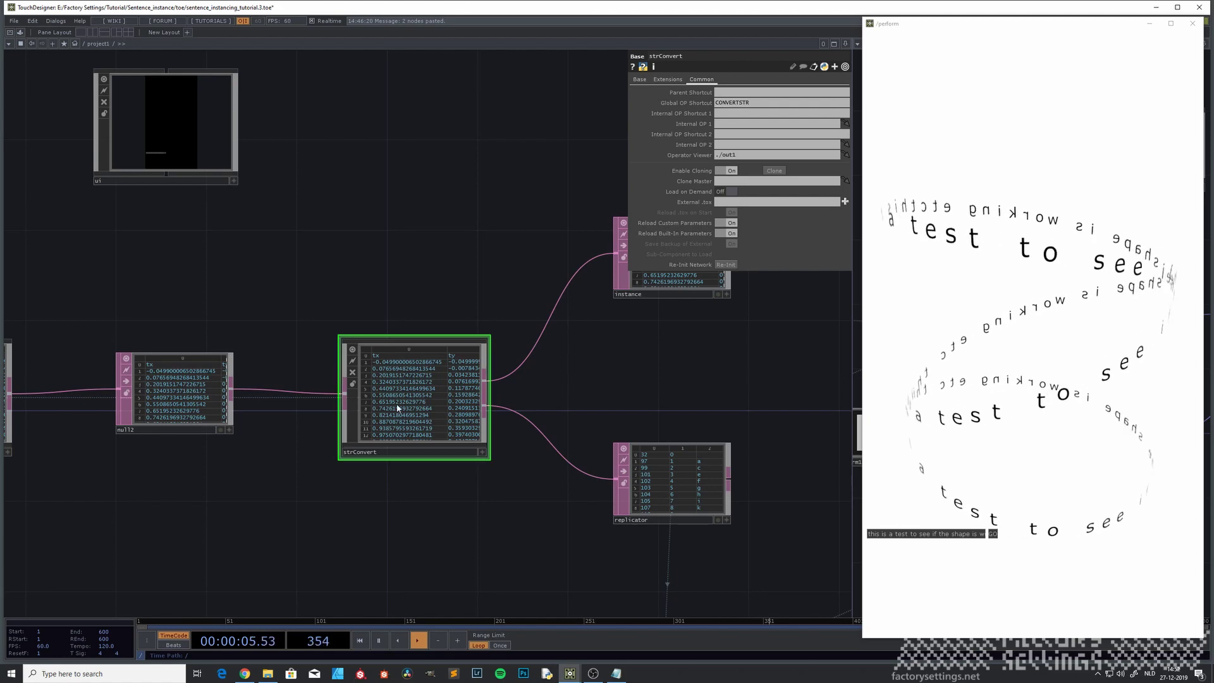
Go inside strConvert and rename the text1 DAT as script.
{"action": "key", "text": "i"}
{"action": "left_click_drag", "start_coordinate": [334, 267], "coordinate": [598, 301]}
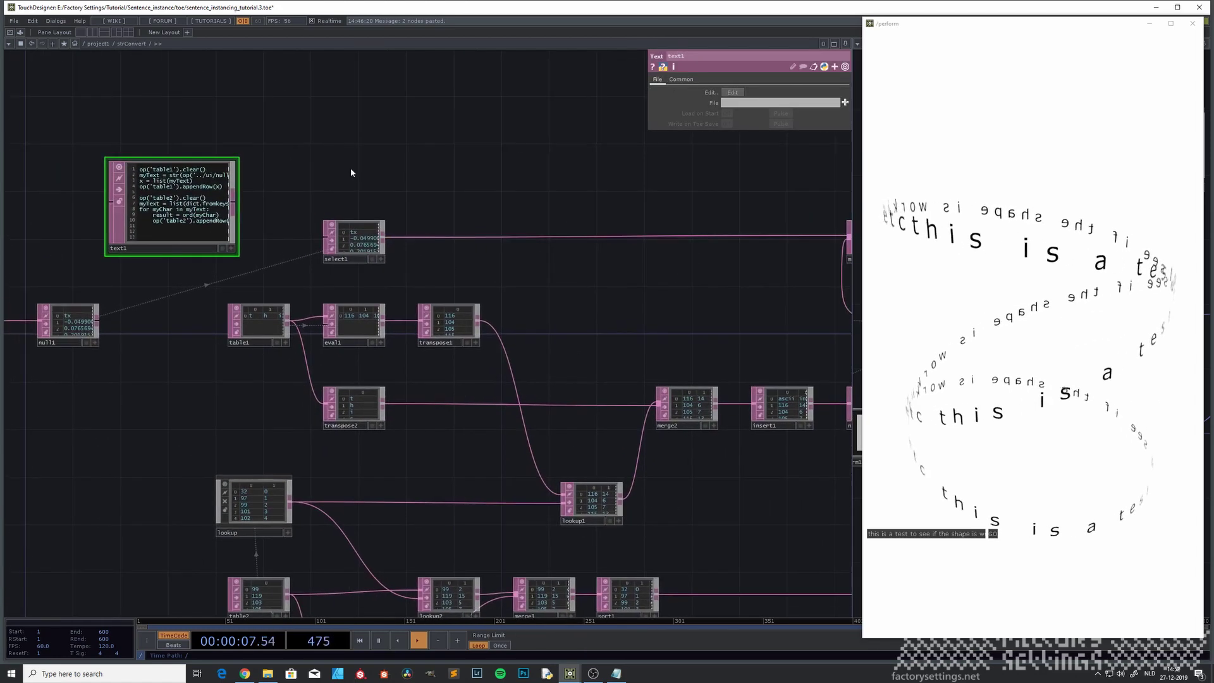
{"action": "left_click_drag", "start_coordinate": [315, 144], "coordinate": [526, 183]}
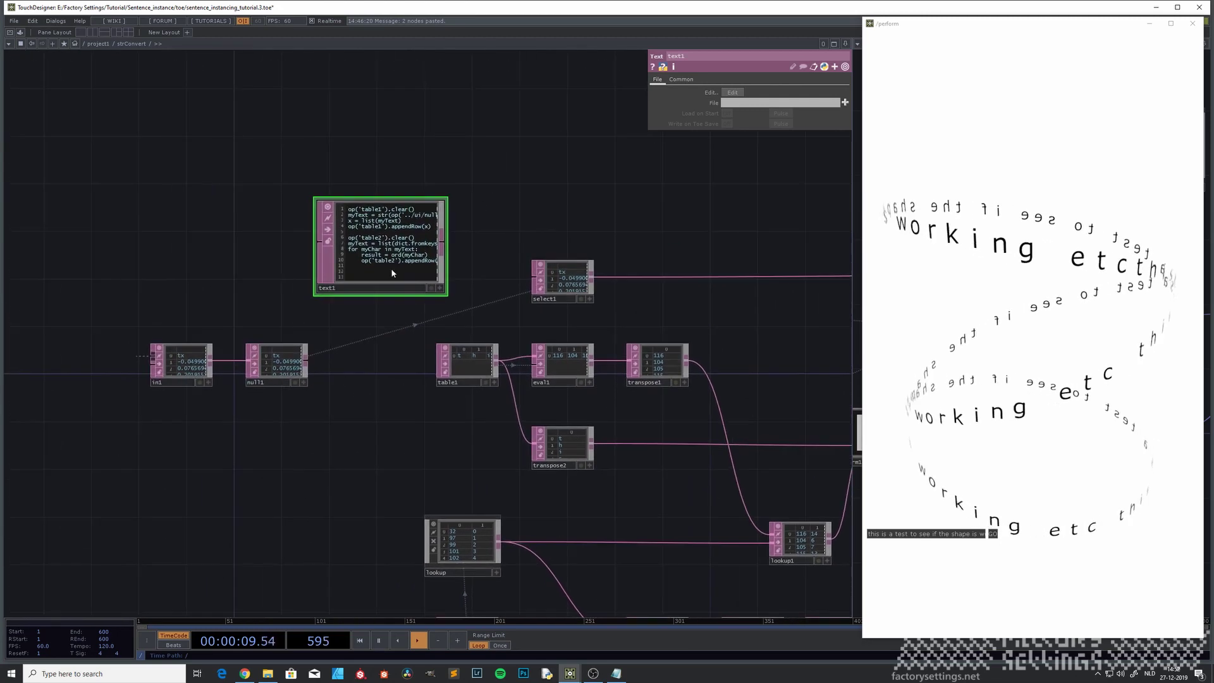
{"action": "scroll", "coordinate": [384, 272], "scroll_direction": "up", "scroll_amount": 5}
{"action": "right_click", "coordinate": [379, 224]}
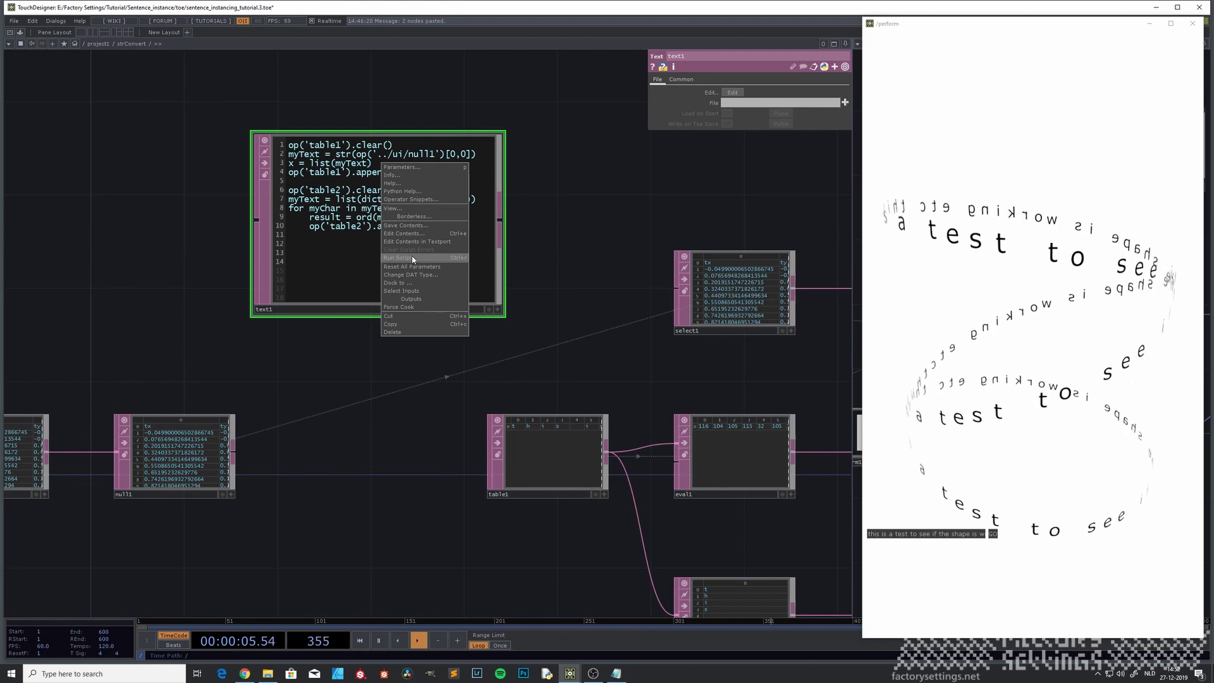
{"action": "left_click", "coordinate": [405, 364]}
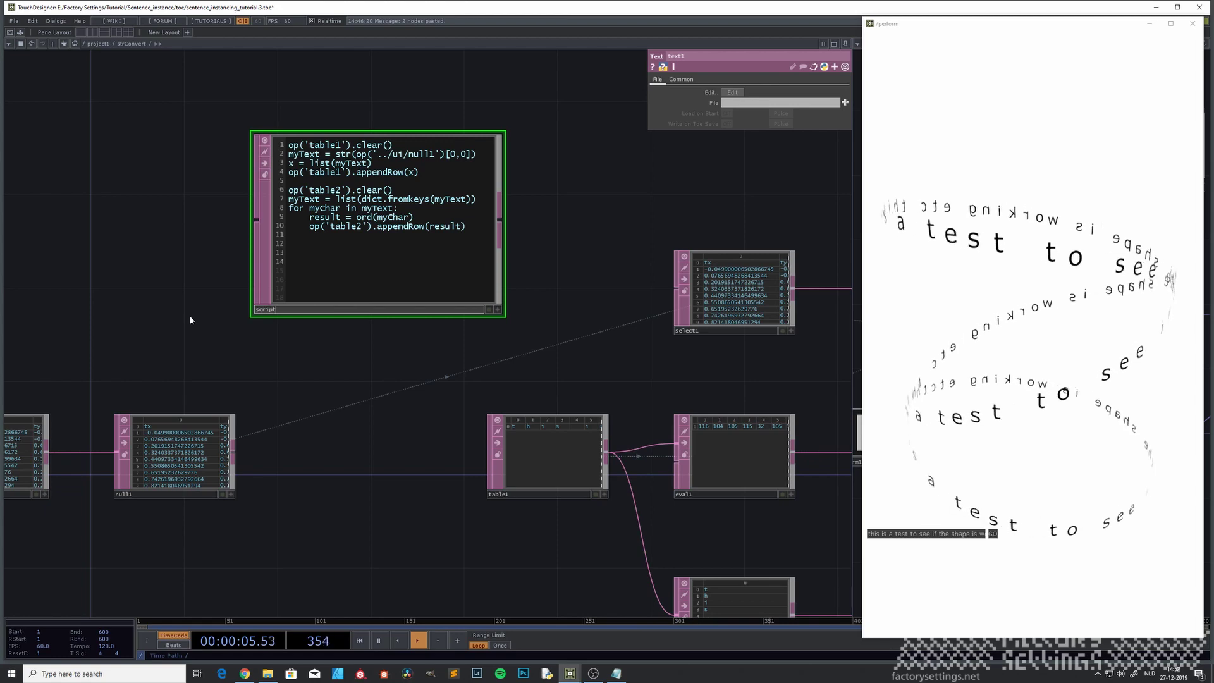
Return to the field container inside BL and add op.CONVERTSTR.op('script').run() to the onOffToOn function of chopexec1.
{"action": "key", "text": "u"}
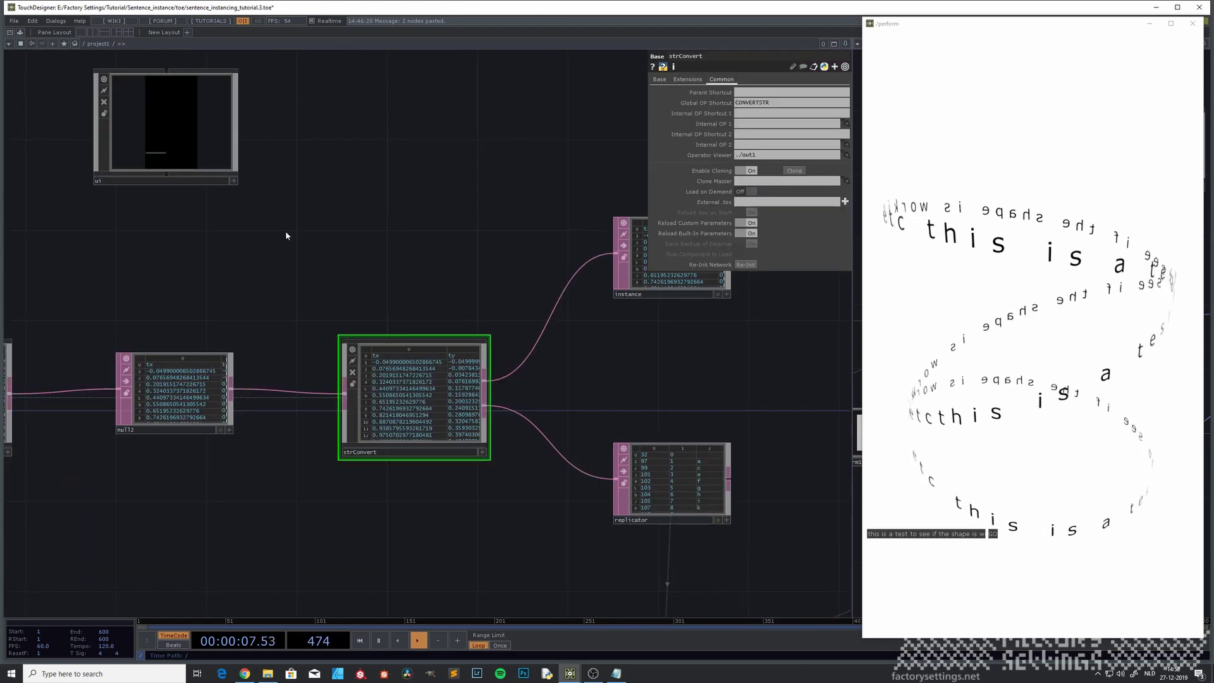
{"action": "left_click", "coordinate": [339, 233]}
{"action": "key", "text": "i"}
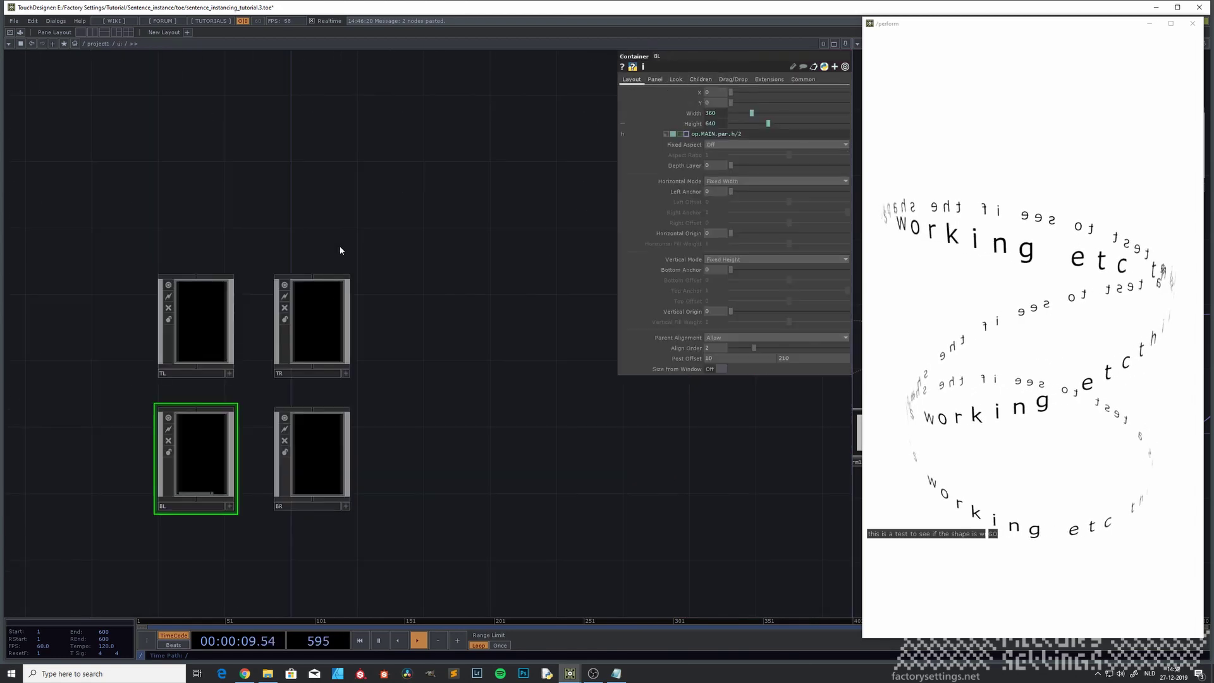
{"action": "key", "text": "i"}
{"action": "key", "text": "i"}
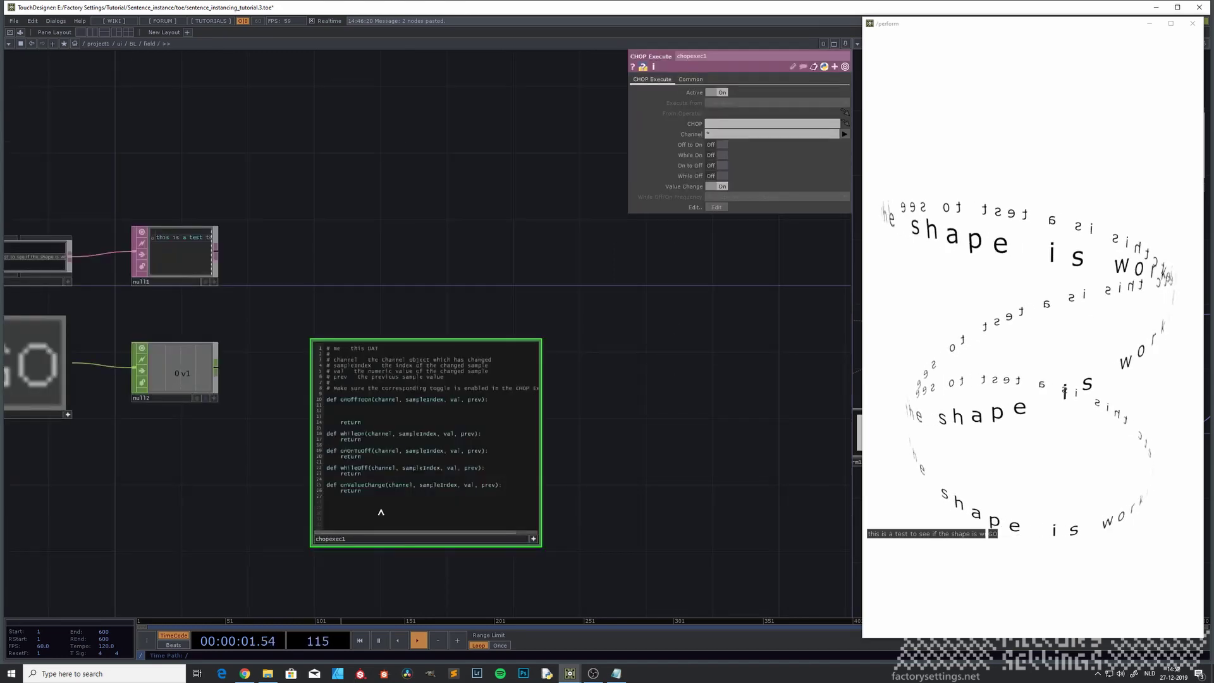
{"action": "left_click_drag", "start_coordinate": [225, 482], "coordinate": [371, 469]}
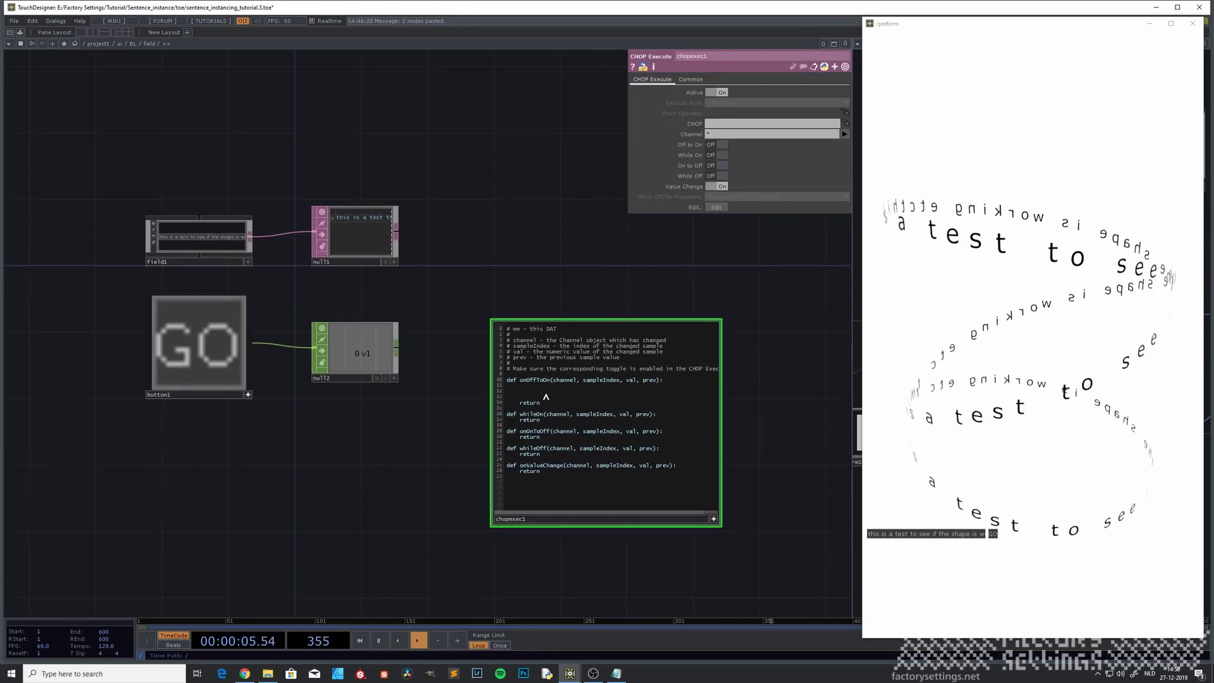
{"action": "type", "text": "op.CONVERTSTR.op('script').run("}
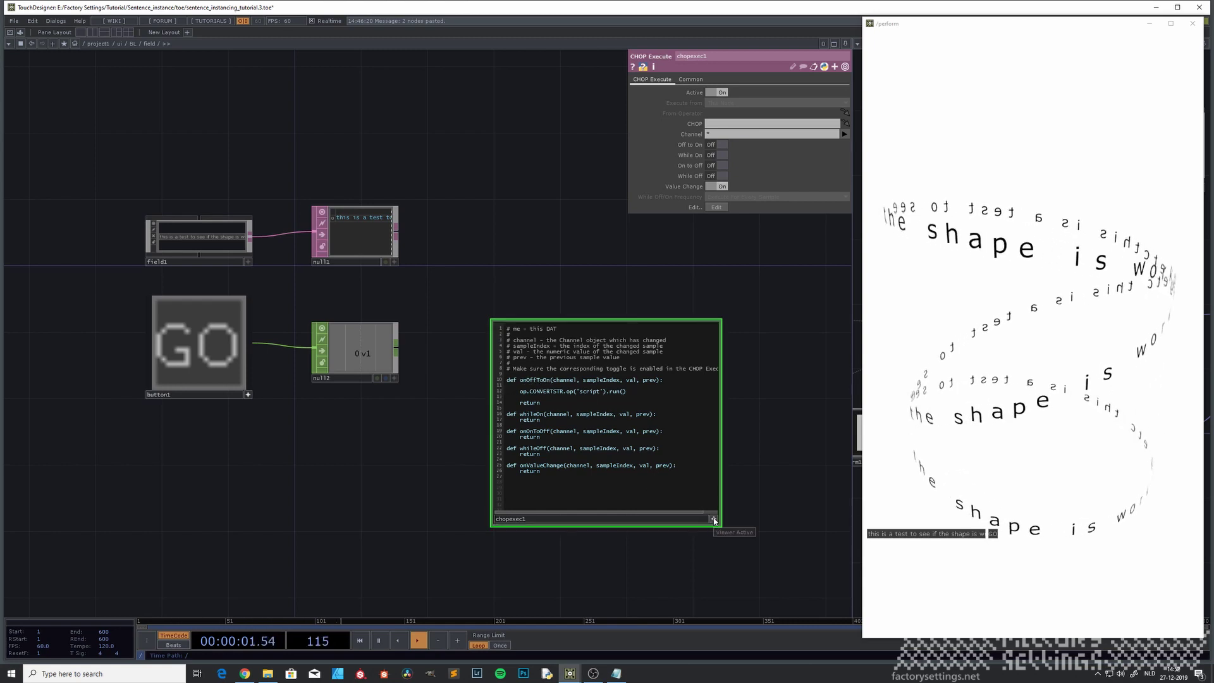
Enable Off to On and disable Value Change on chopexec1, and set its CHOP to null2.
{"action": "left_click", "coordinate": [721, 144]}
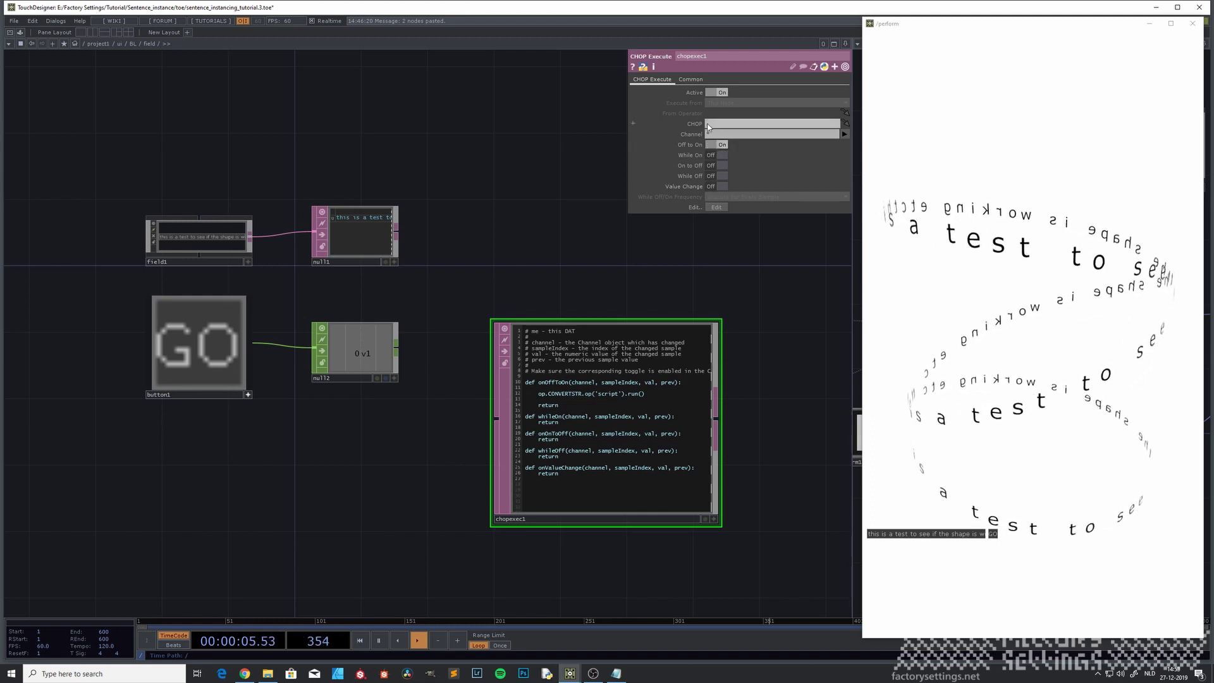
{"action": "type", "text": "null2"}
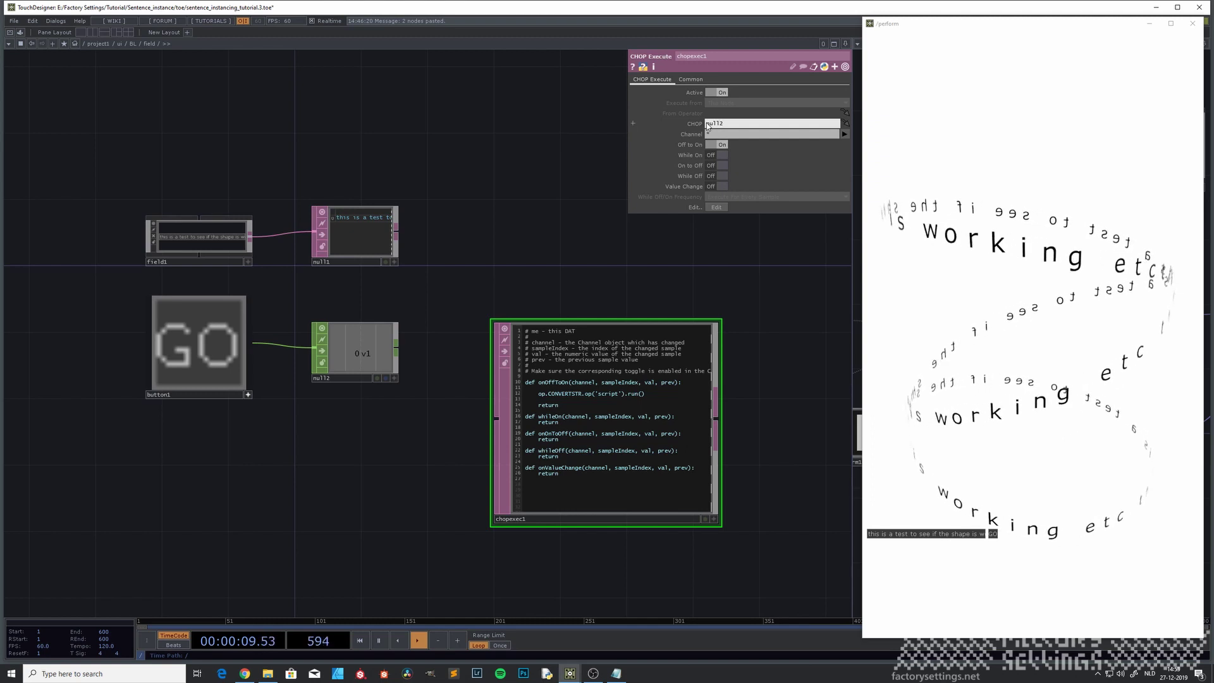
{"action": "key", "text": "Return"}
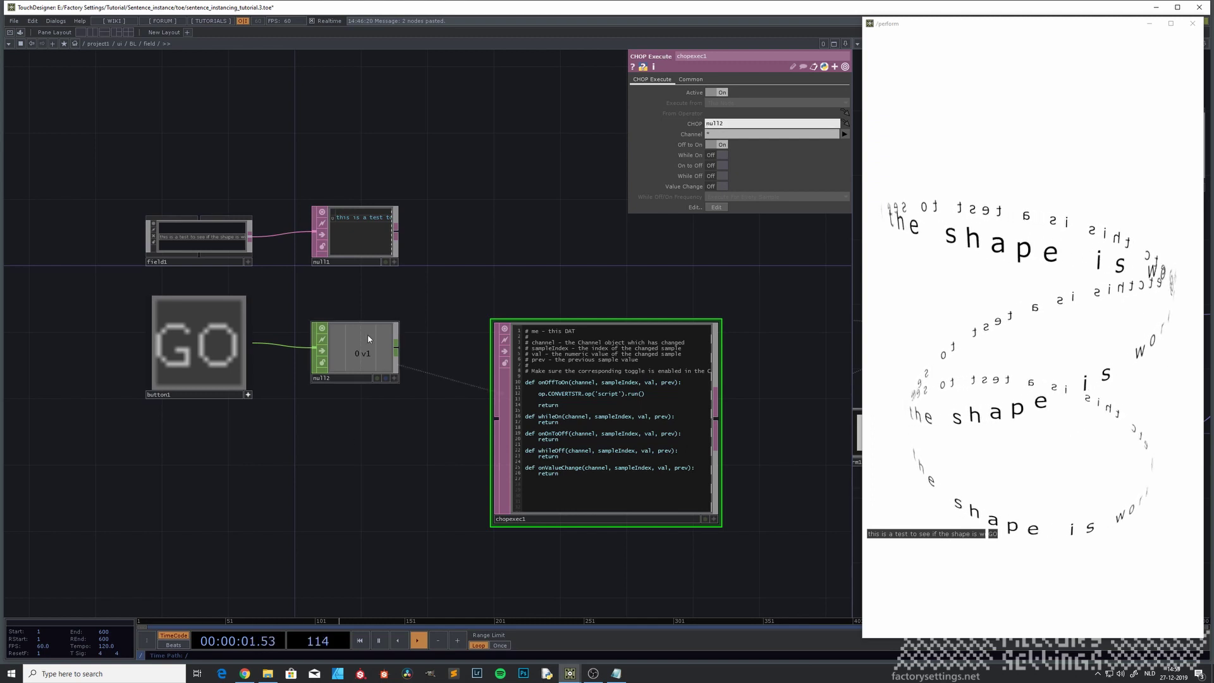
Trigger the GO button in the perform window and examine the script error details on chopexec1.
{"action": "mouse_move", "coordinate": [288, 423]}
{"action": "left_mouse_down"}
{"action": "mouse_move", "coordinate": [327, 446]}
{"action": "mouse_move", "coordinate": [282, 423]}
{"action": "left_mouse_up"}
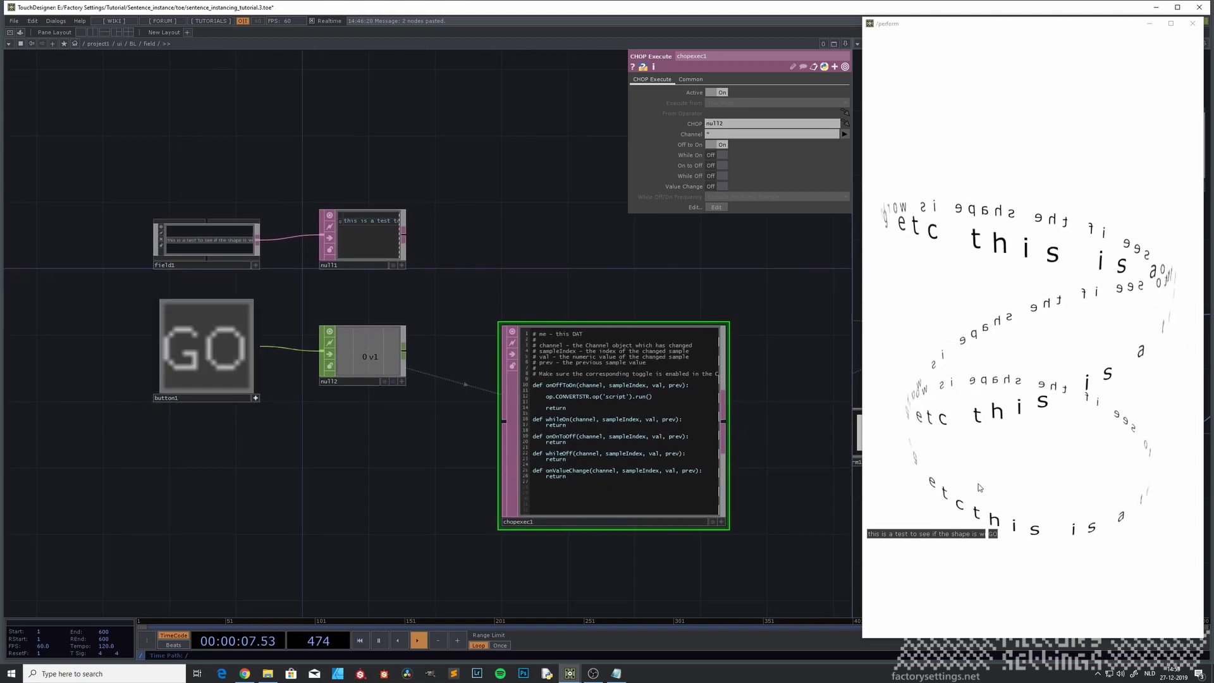
{"action": "left_click", "coordinate": [994, 534]}
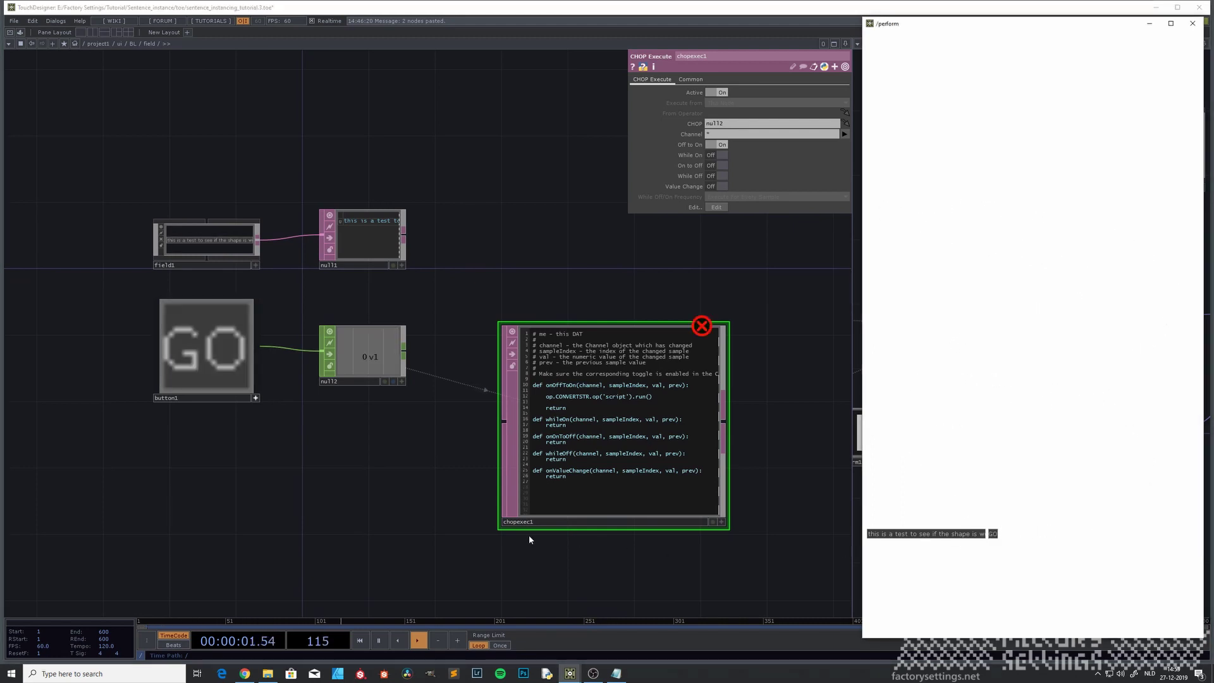
{"action": "left_click_drag", "start_coordinate": [341, 524], "coordinate": [183, 508]}
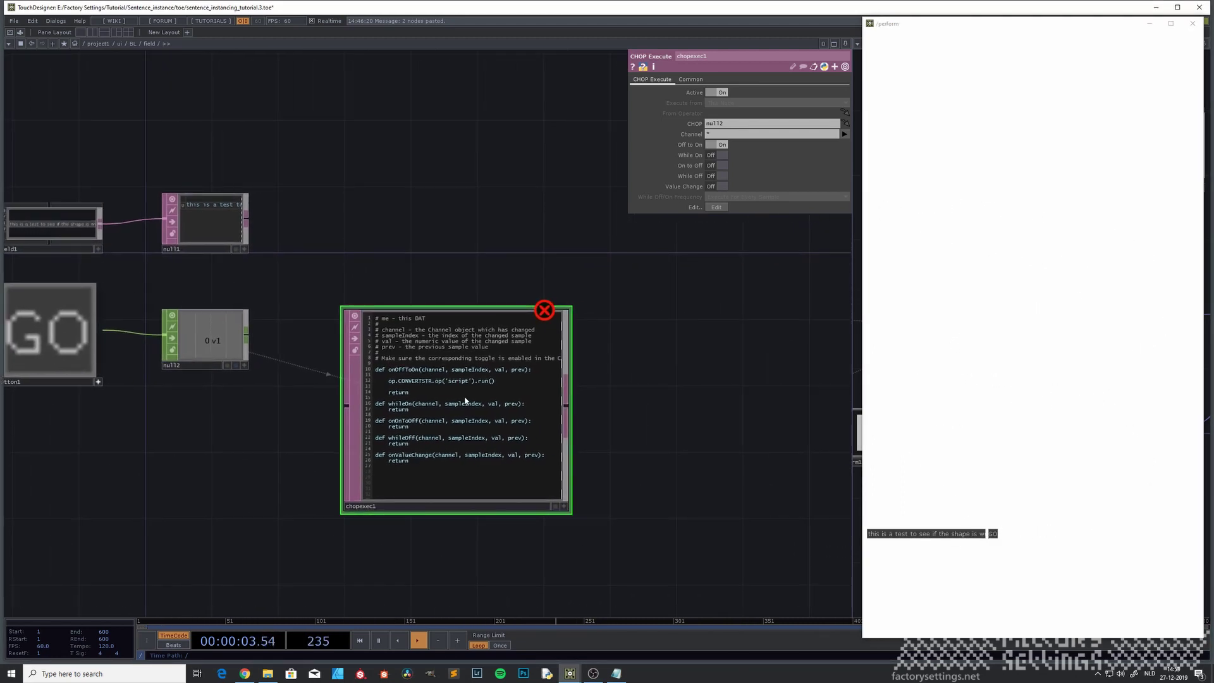
{"action": "middle_click", "coordinate": [466, 400]}
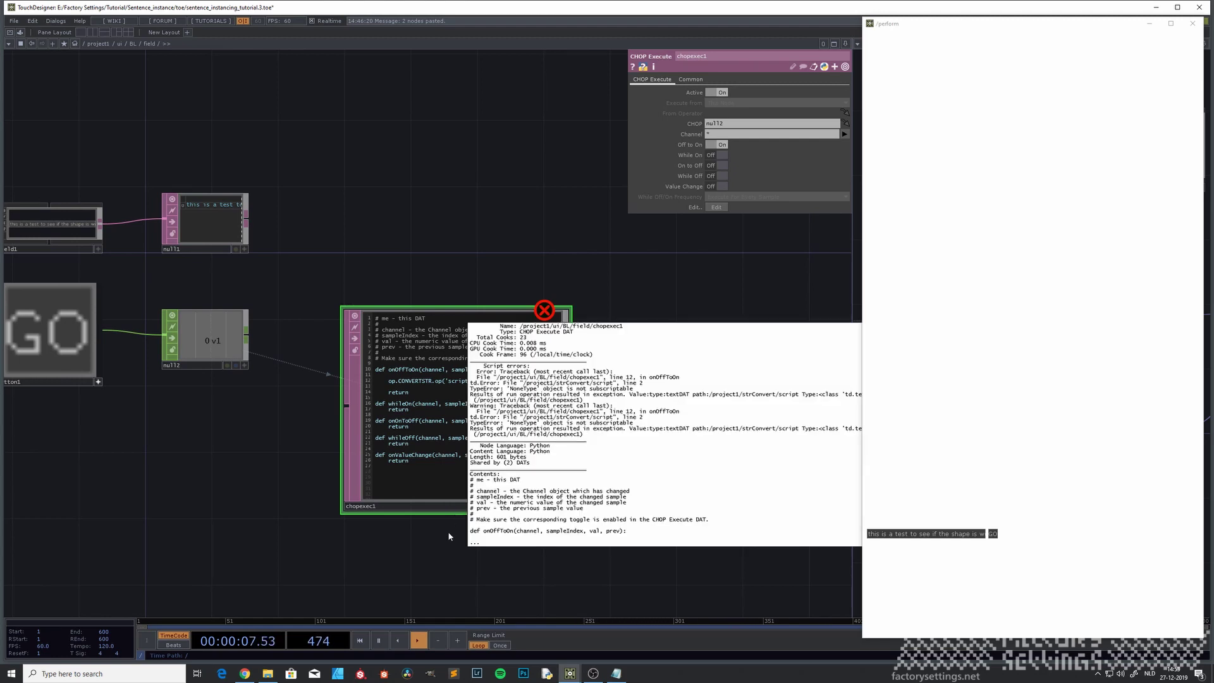
{"action": "left_click", "coordinate": [420, 542]}
{"action": "left_click", "coordinate": [480, 407]}
{"action": "scroll", "coordinate": [402, 396], "scroll_direction": "up", "scroll_amount": 3}
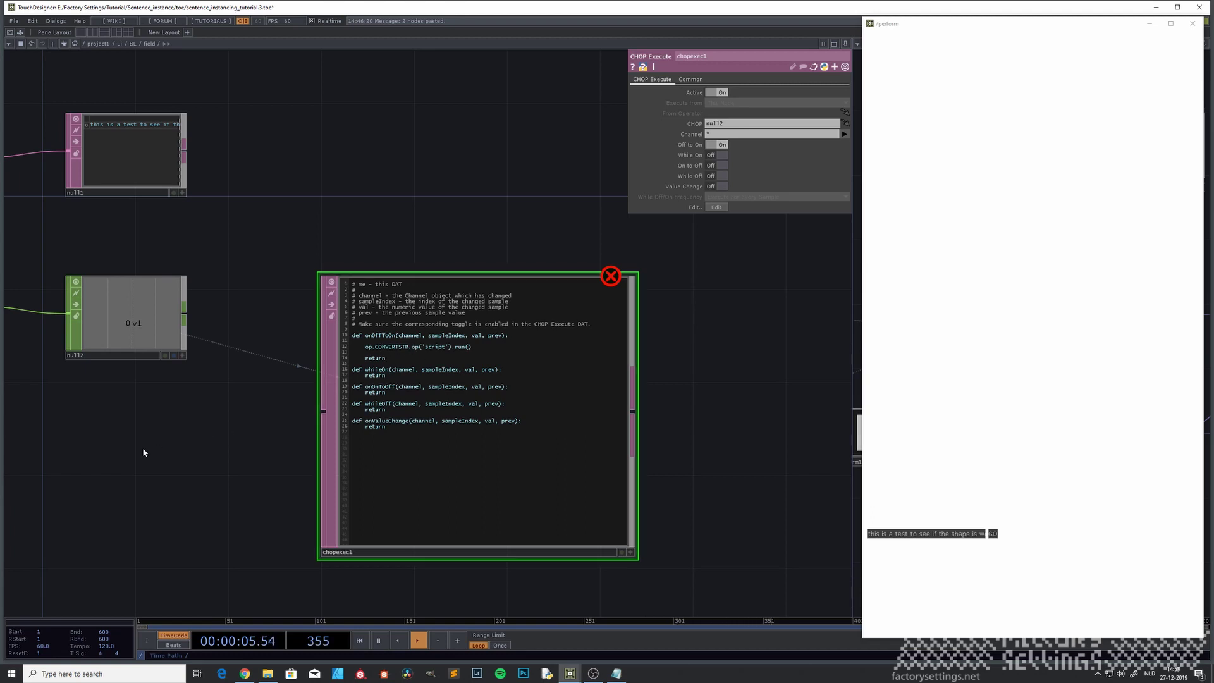
{"action": "left_click_drag", "start_coordinate": [142, 446], "coordinate": [348, 471]}
{"action": "scroll", "coordinate": [234, 471], "scroll_direction": "down", "scroll_amount": 3}
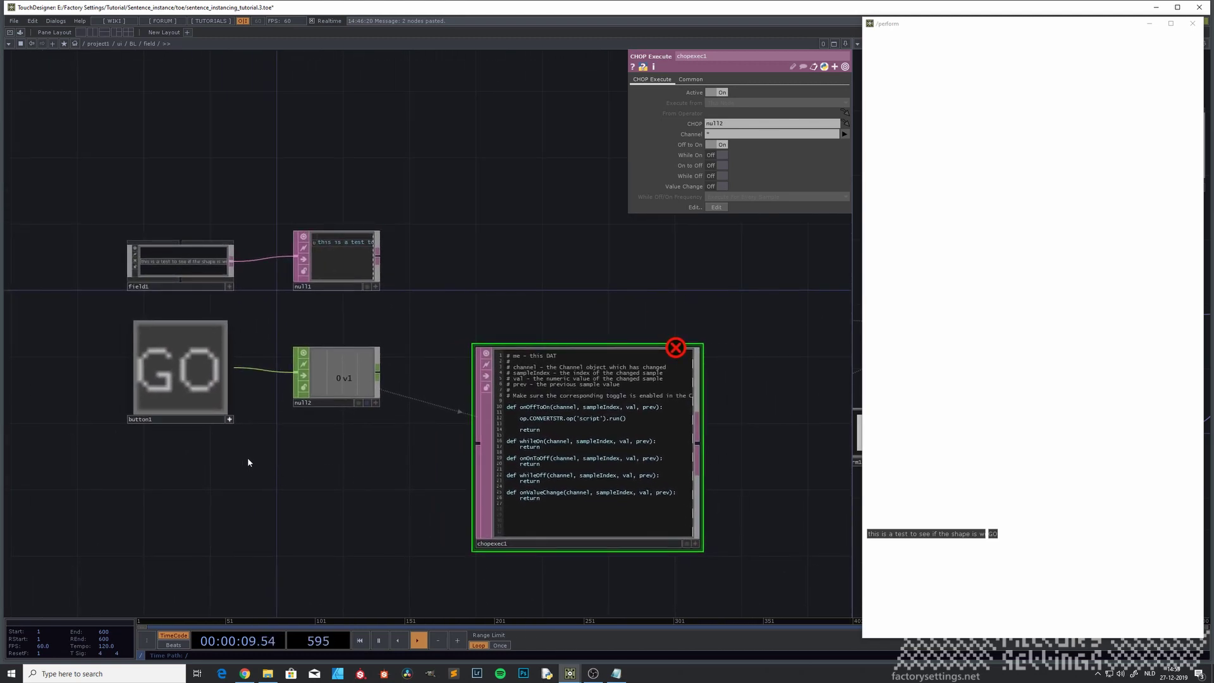
Return to strConvert and start replacing the '../ui/' reference in line 2 of the script DAT with op.FIELD.
{"action": "key", "text": "u"}
{"action": "key", "text": "u"}
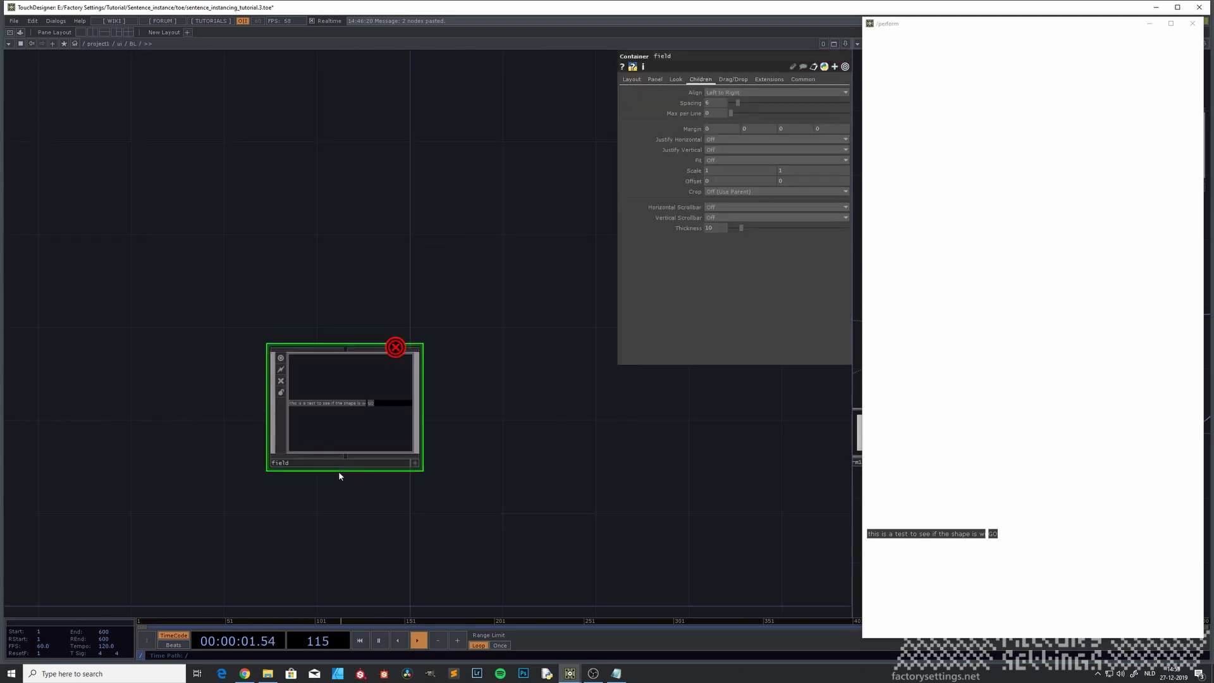
{"action": "key", "text": "u"}
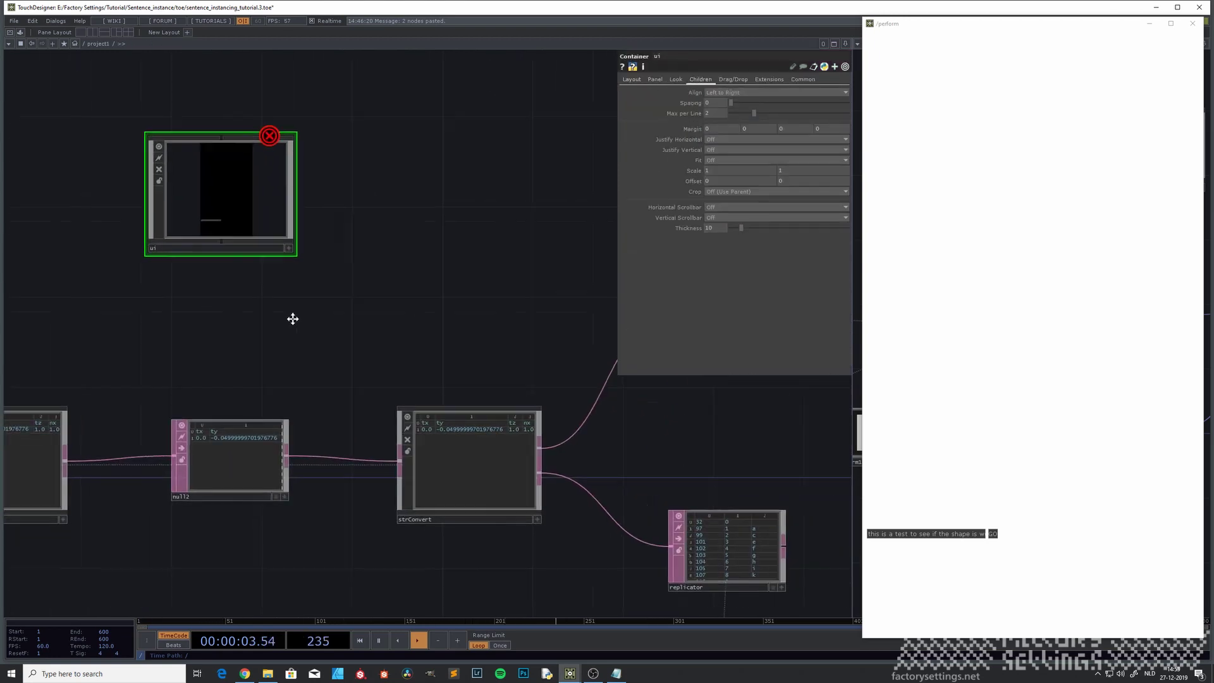
{"action": "left_click", "coordinate": [397, 477]}
{"action": "key", "text": "i"}
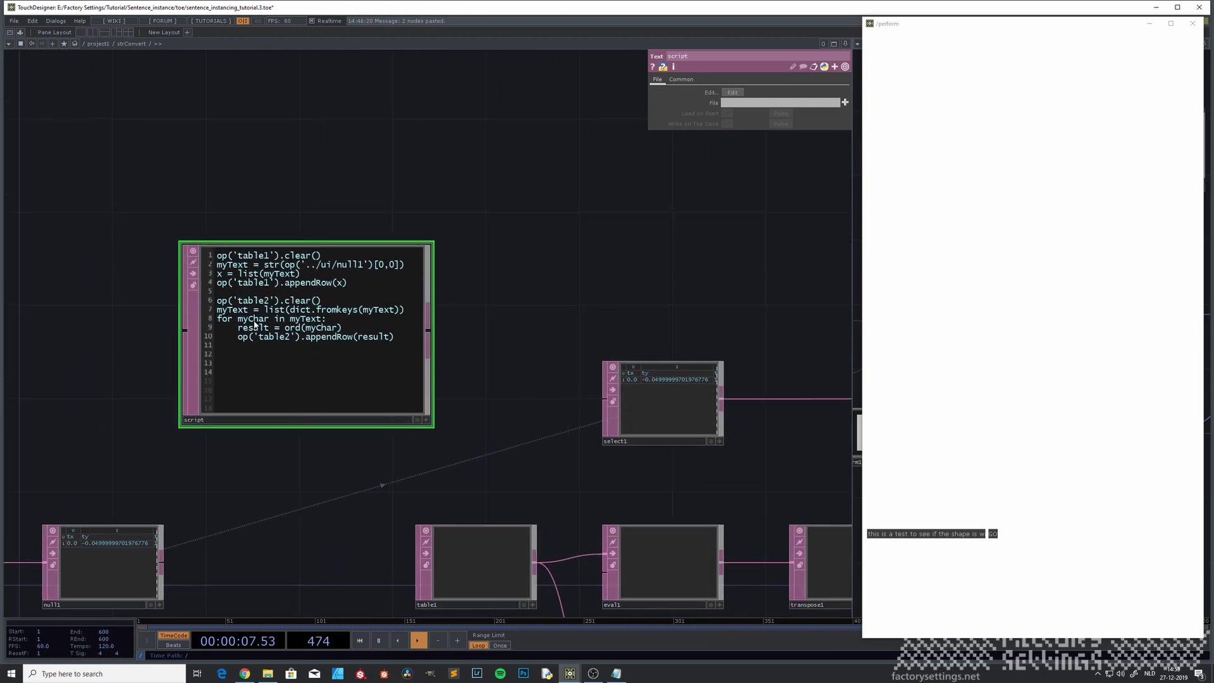
{"action": "left_click", "coordinate": [426, 421]}
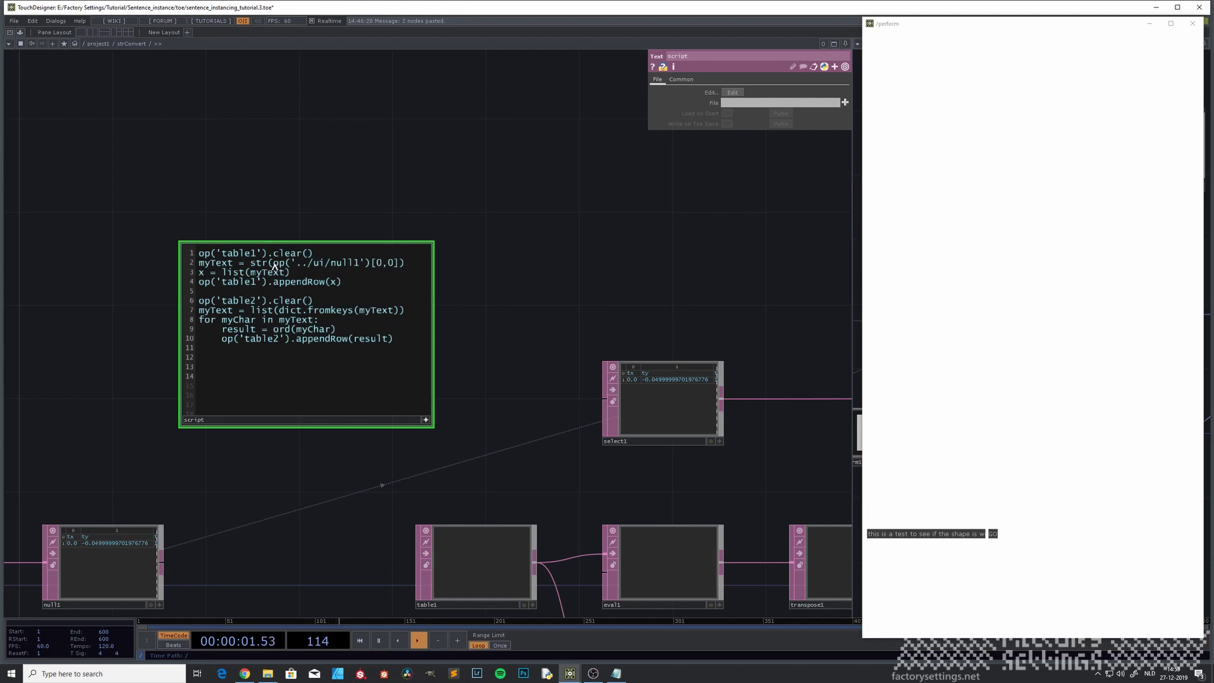
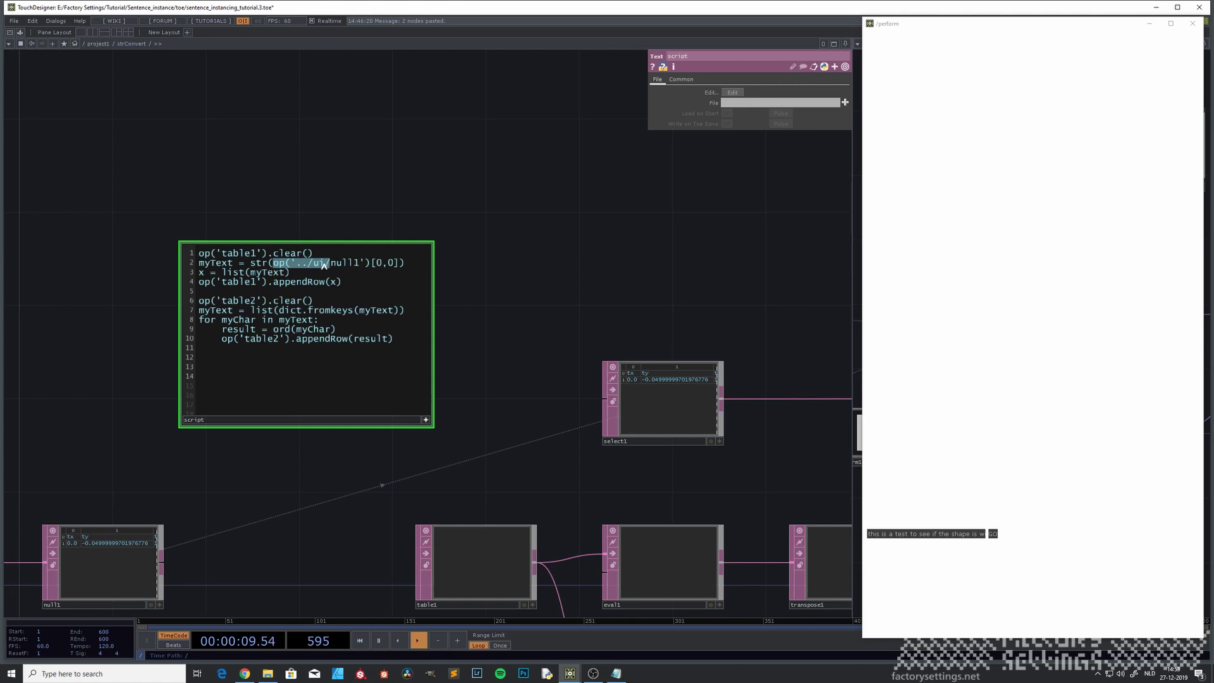
{"action": "type", "text": "op"}
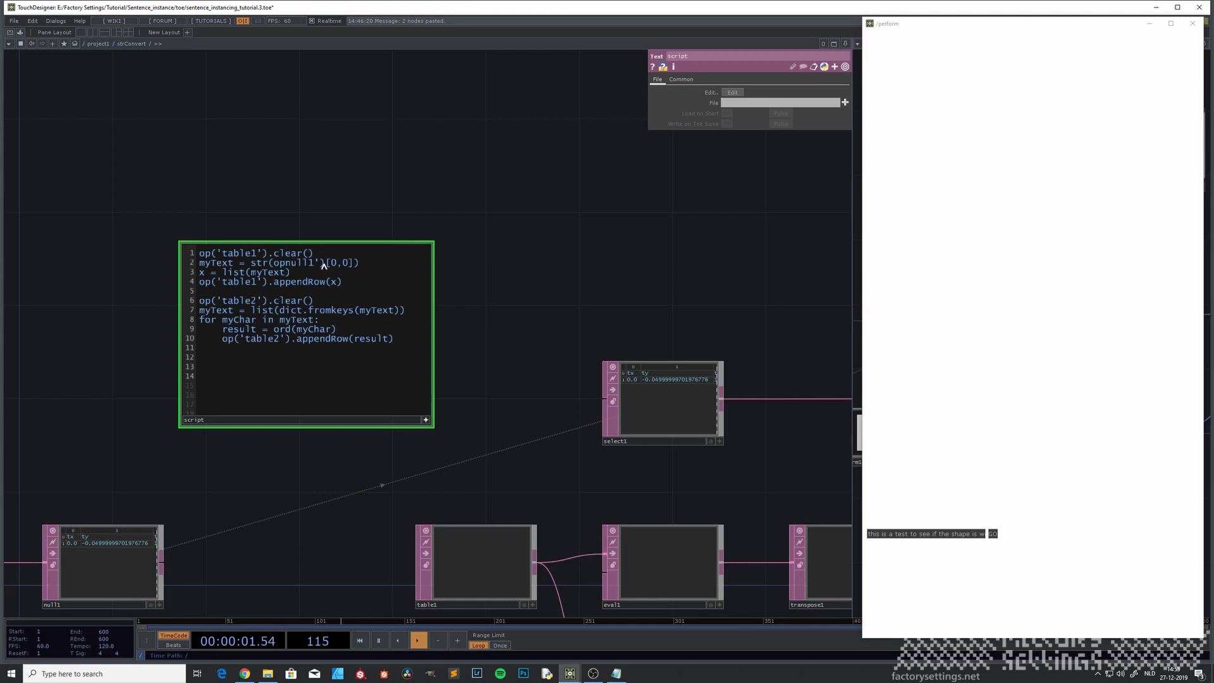
{"action": "type", "text": ".FIELD"}
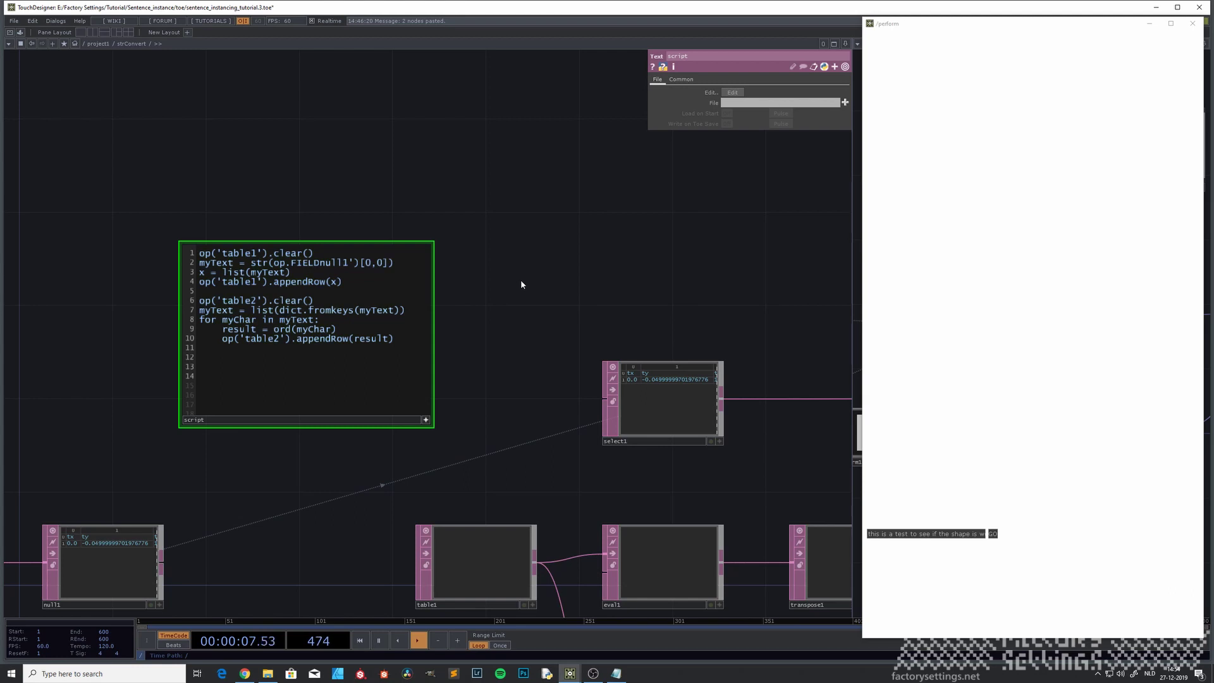
Check the Global OP Shortcut of the field container inside BL and the name of its text null DAT.
{"action": "type", "text": "u"}
{"action": "left_click", "coordinate": [139, 207]}
{"action": "key", "text": "i"}
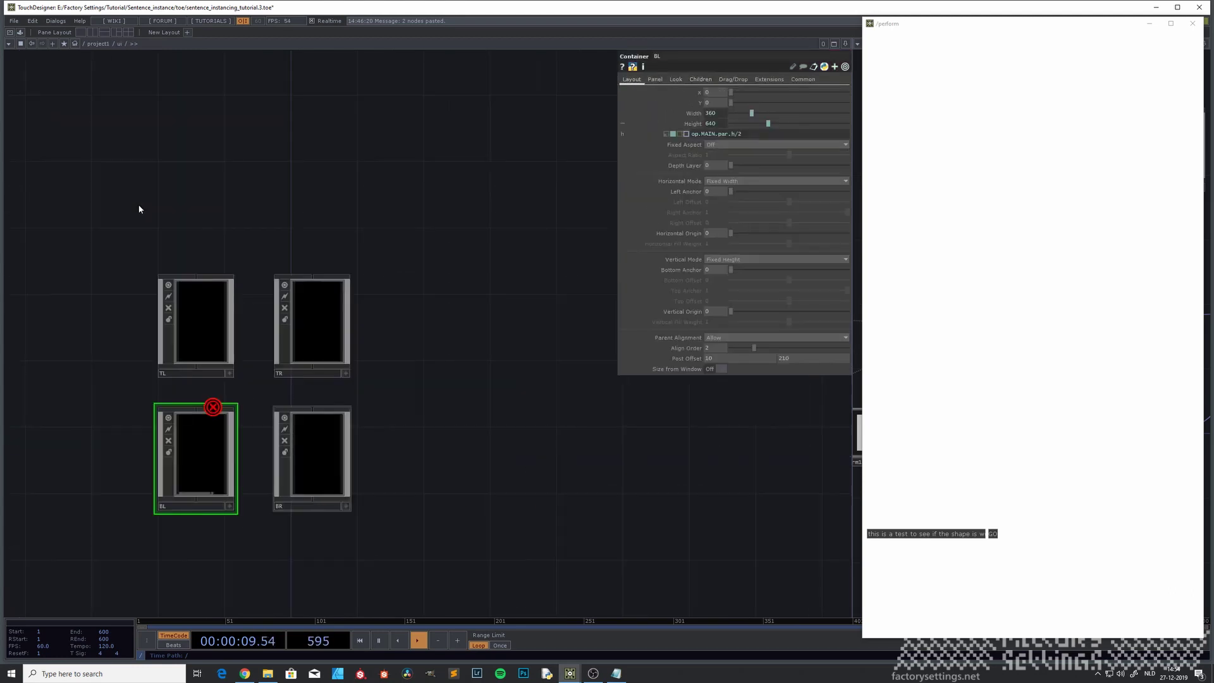
{"action": "key", "text": "i"}
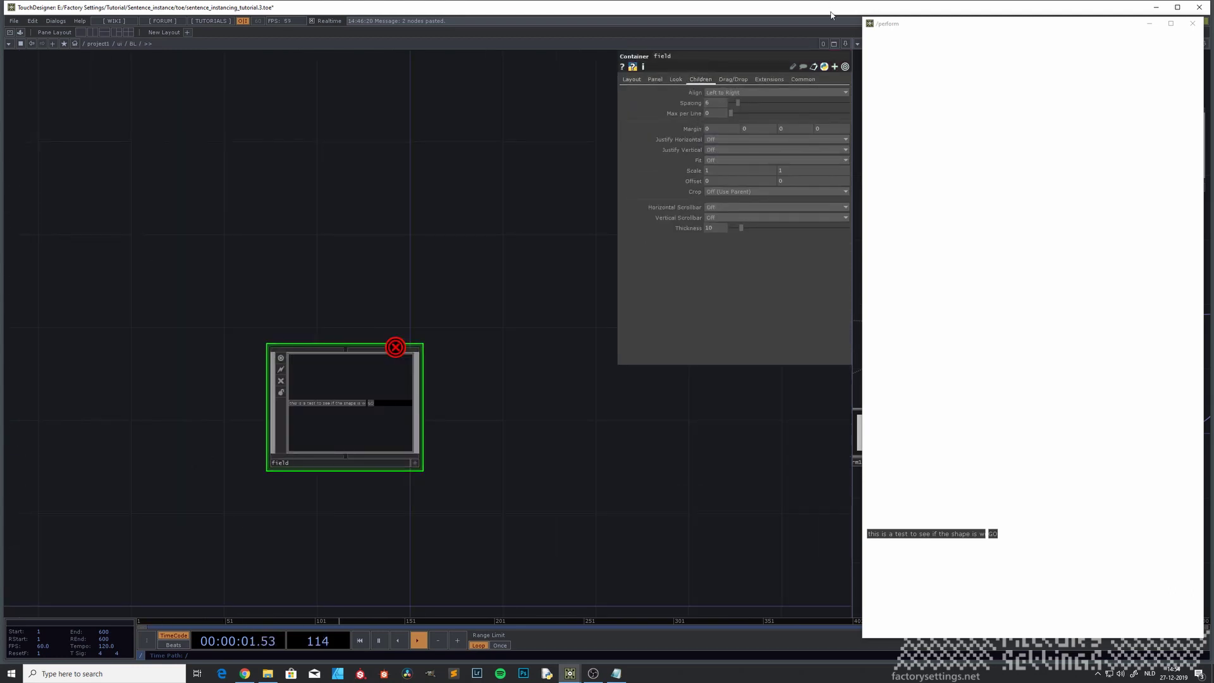
{"action": "left_click", "coordinate": [802, 79]}
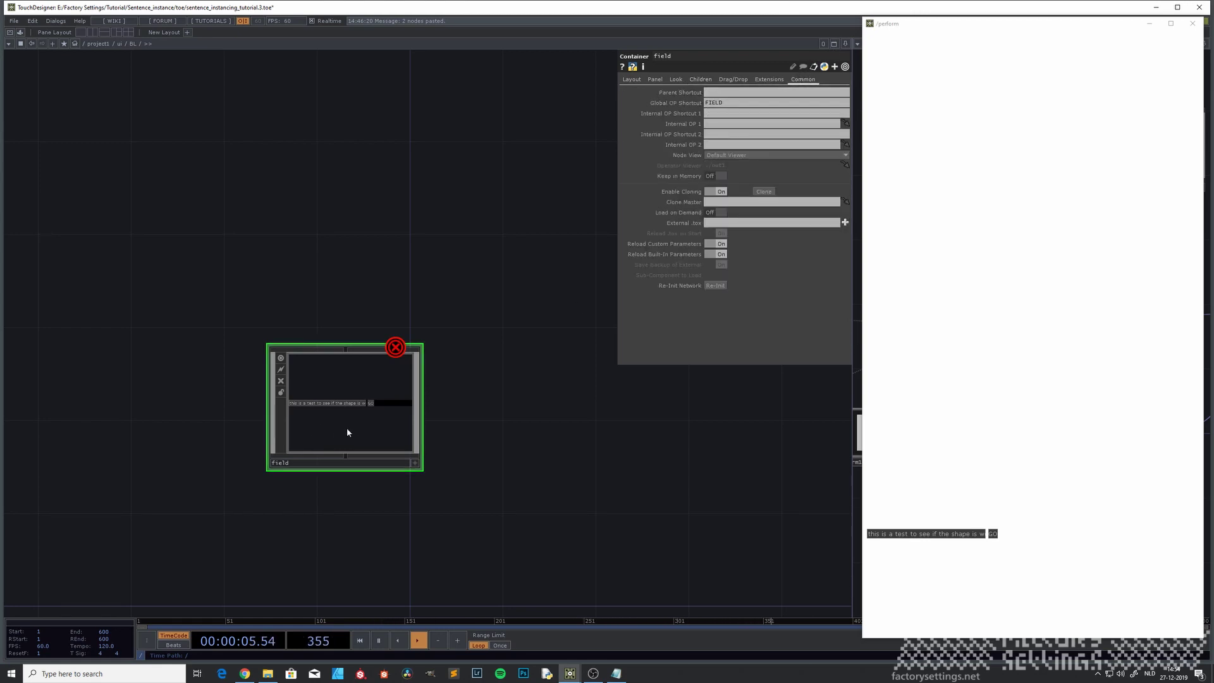
{"action": "key", "text": "i"}
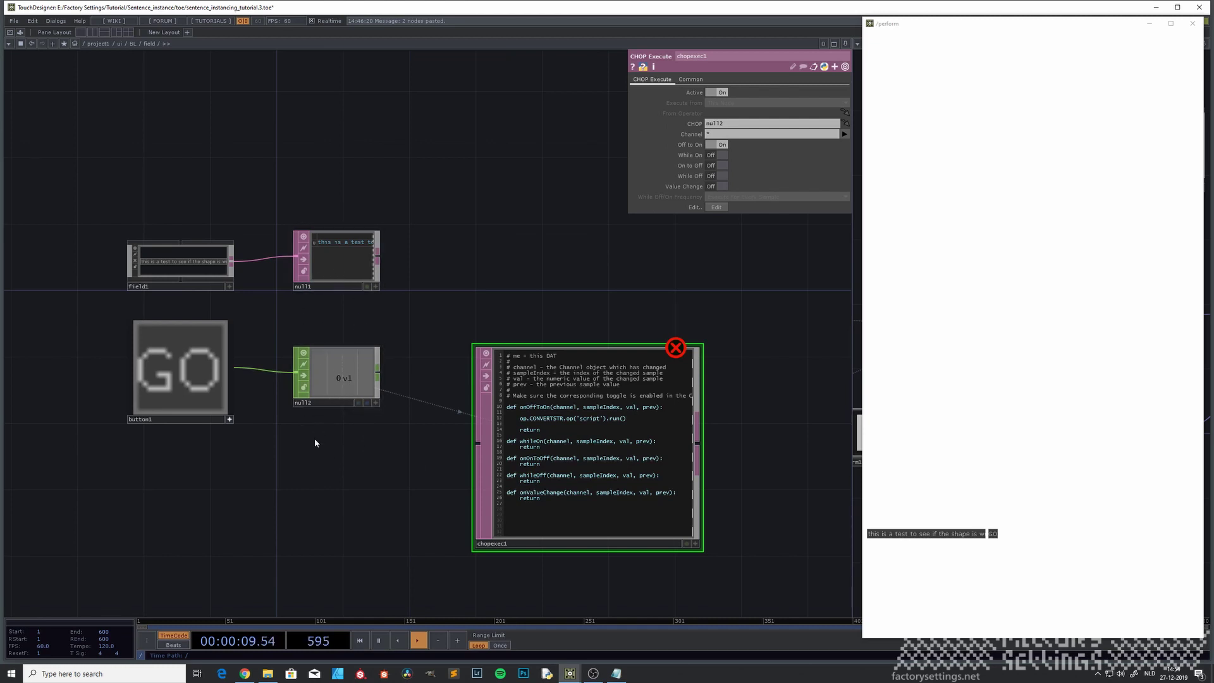
Go back inside strConvert and complete the script's line 2 reference as op.FIELD.op('null1')[0,0].
{"action": "key", "text": "u"}
{"action": "key", "text": "u"}
{"action": "key", "text": "u"}
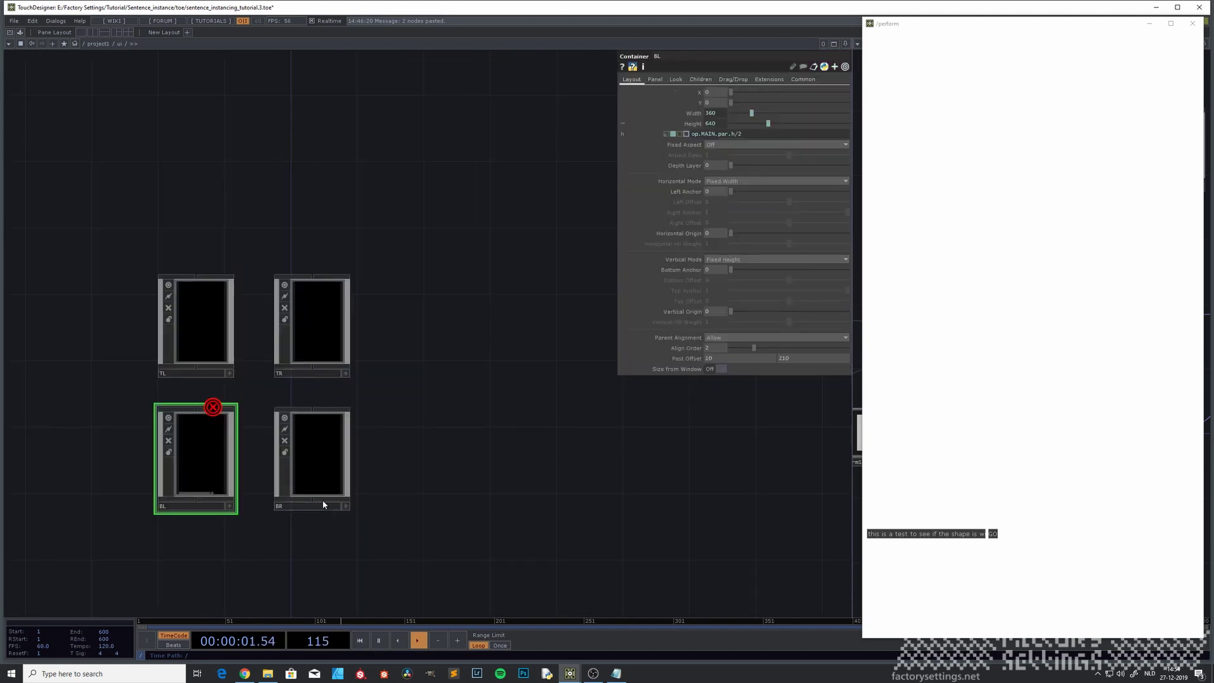
{"action": "scroll", "coordinate": [266, 272], "scroll_direction": "down", "scroll_amount": 5}
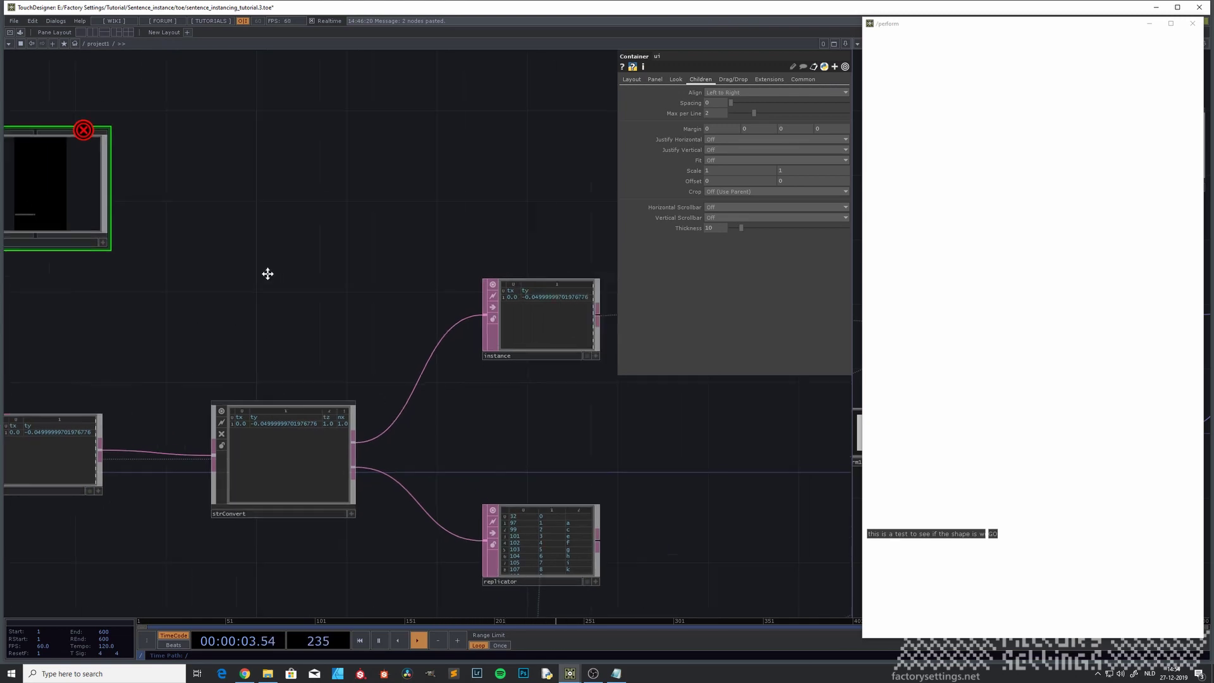
{"action": "scroll", "coordinate": [209, 355], "scroll_direction": "up", "scroll_amount": 5}
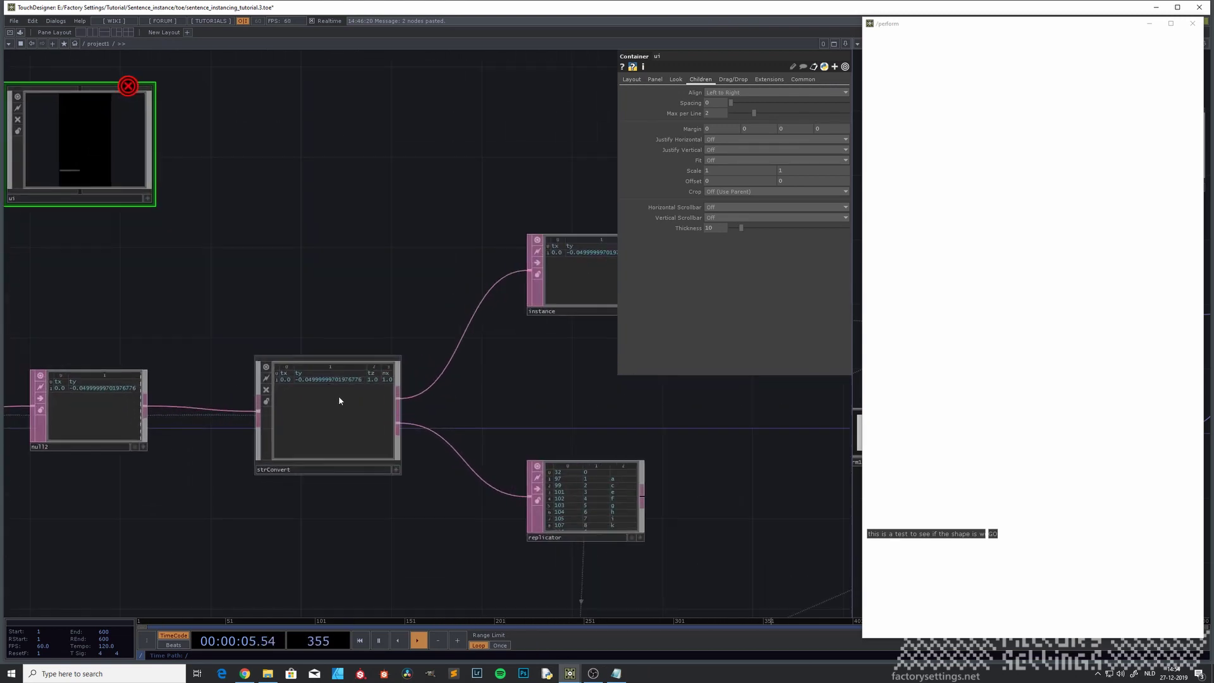
{"action": "left_click", "coordinate": [335, 413]}
{"action": "key", "text": "i"}
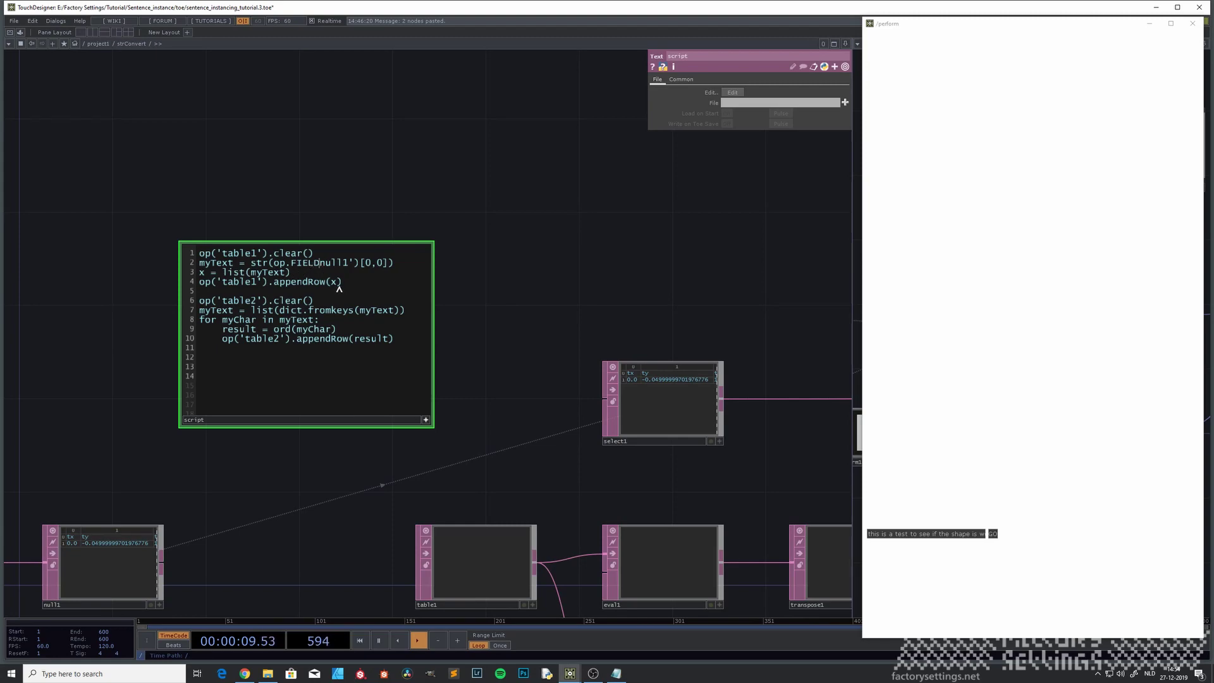
{"action": "type", "text": ".op"}
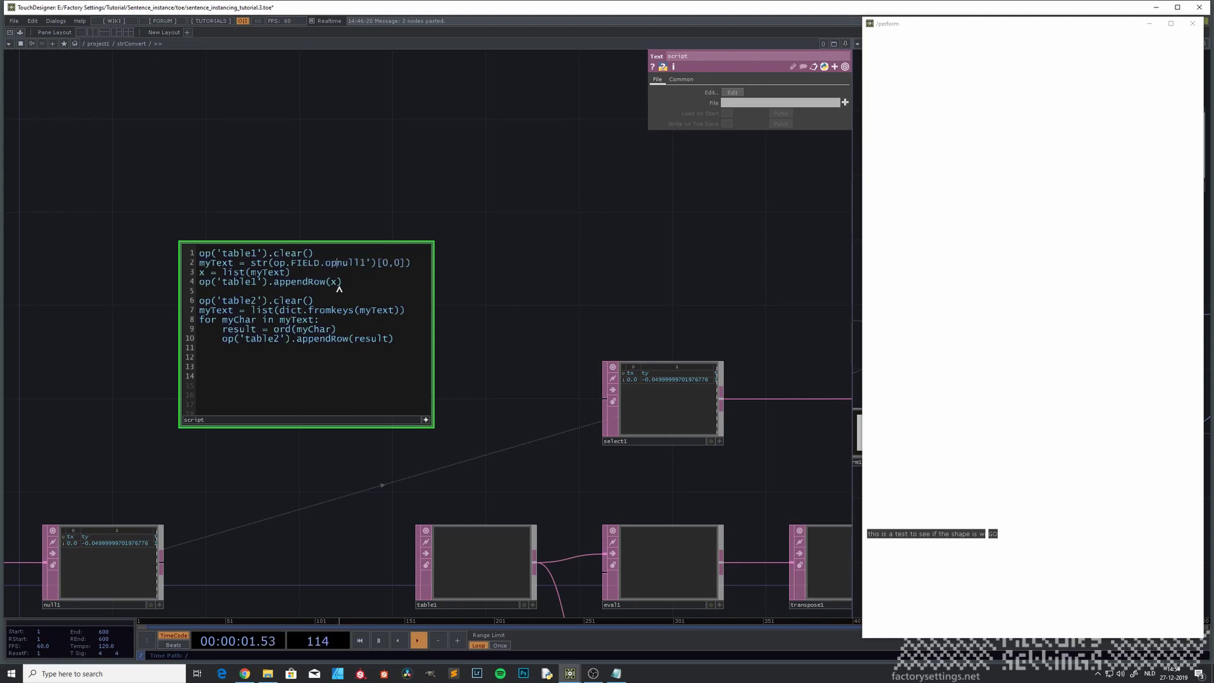
{"action": "type", "text": "('"}
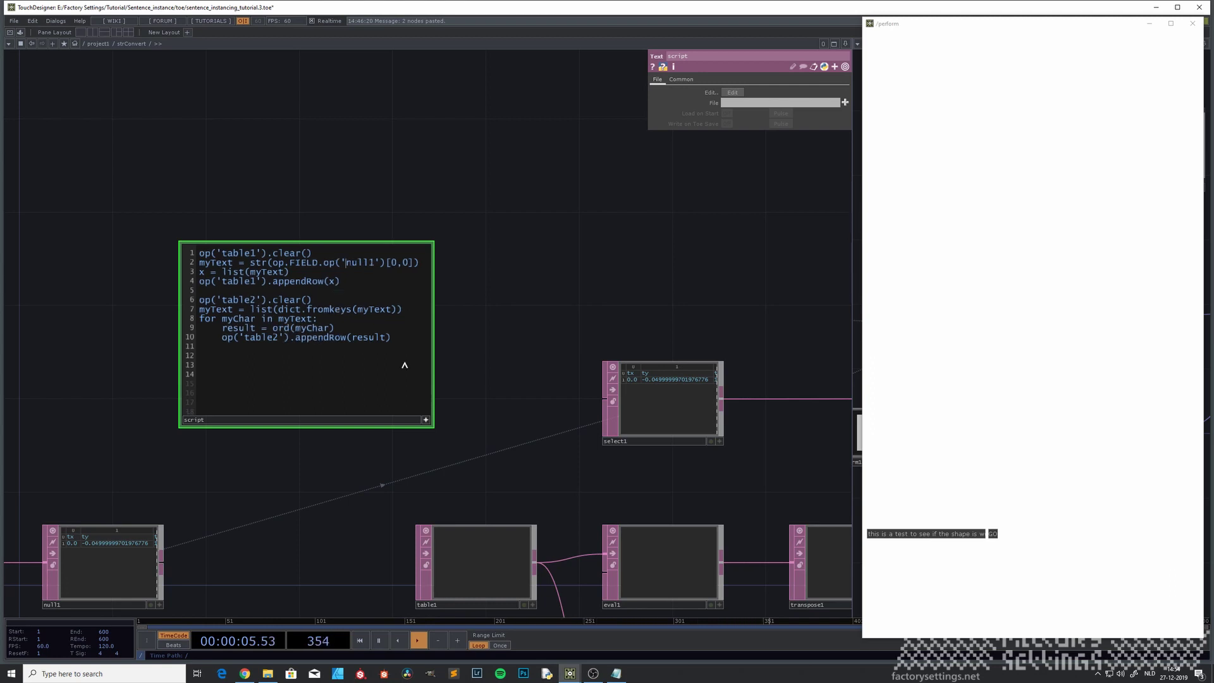
{"action": "left_click", "coordinate": [434, 440]}
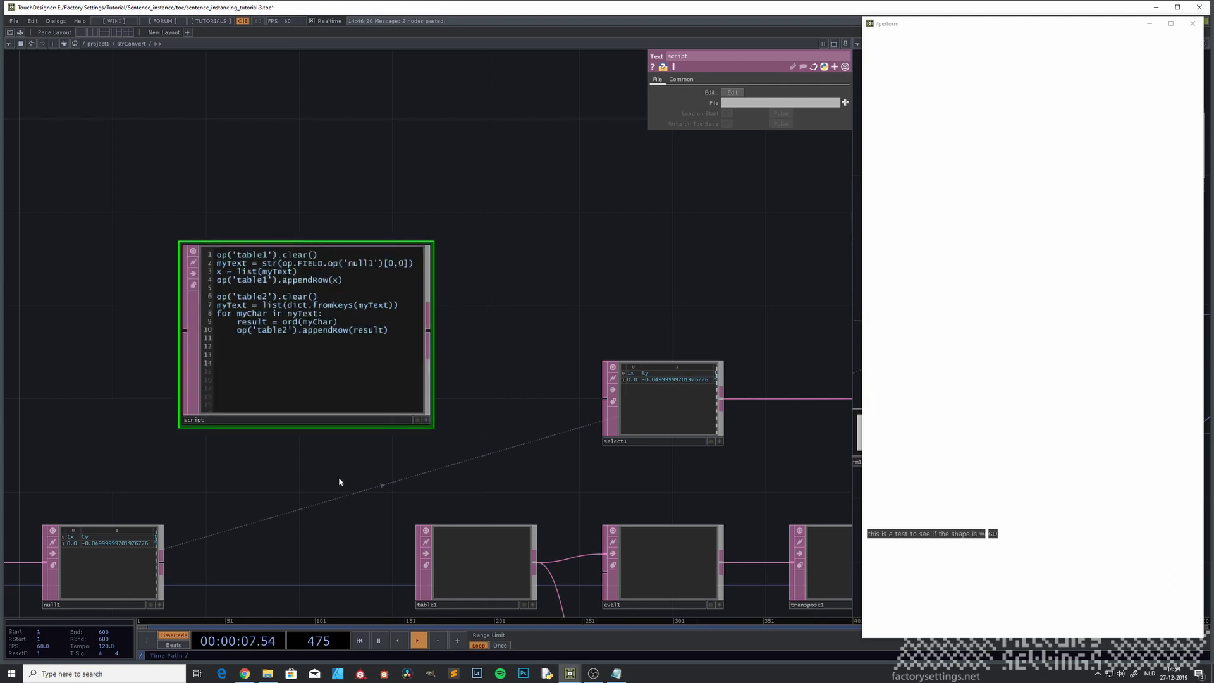
Trigger the GO button in the perform window to run the corrected script.
{"action": "left_click_drag", "start_coordinate": [339, 482], "coordinate": [276, 490]}
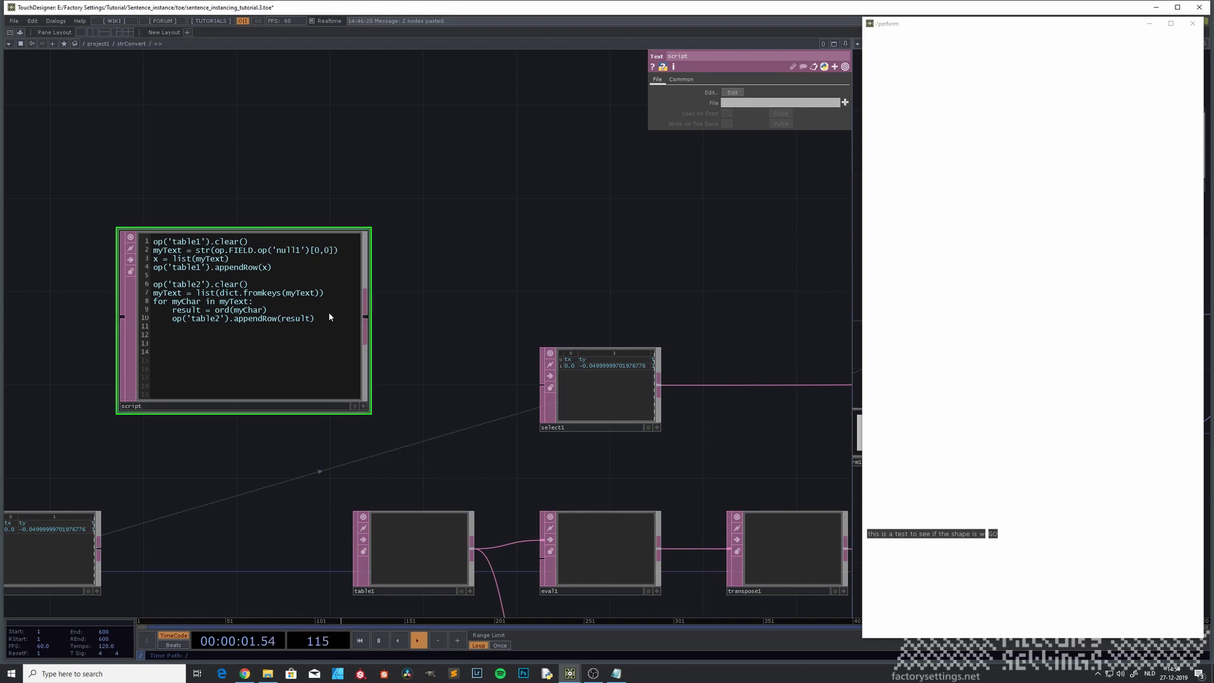
{"action": "left_click", "coordinate": [993, 534]}
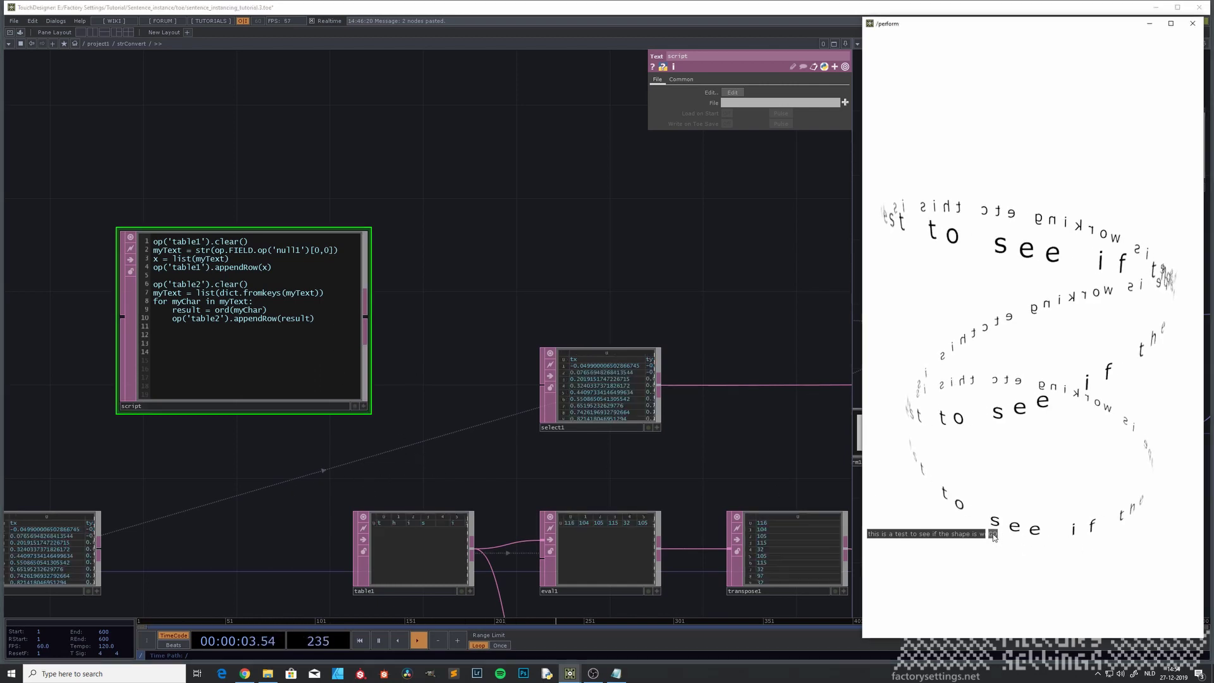
{"action": "left_click_drag", "start_coordinate": [768, 472], "coordinate": [716, 466]}
{"action": "scroll", "coordinate": [394, 465], "scroll_direction": "down", "scroll_amount": 2}
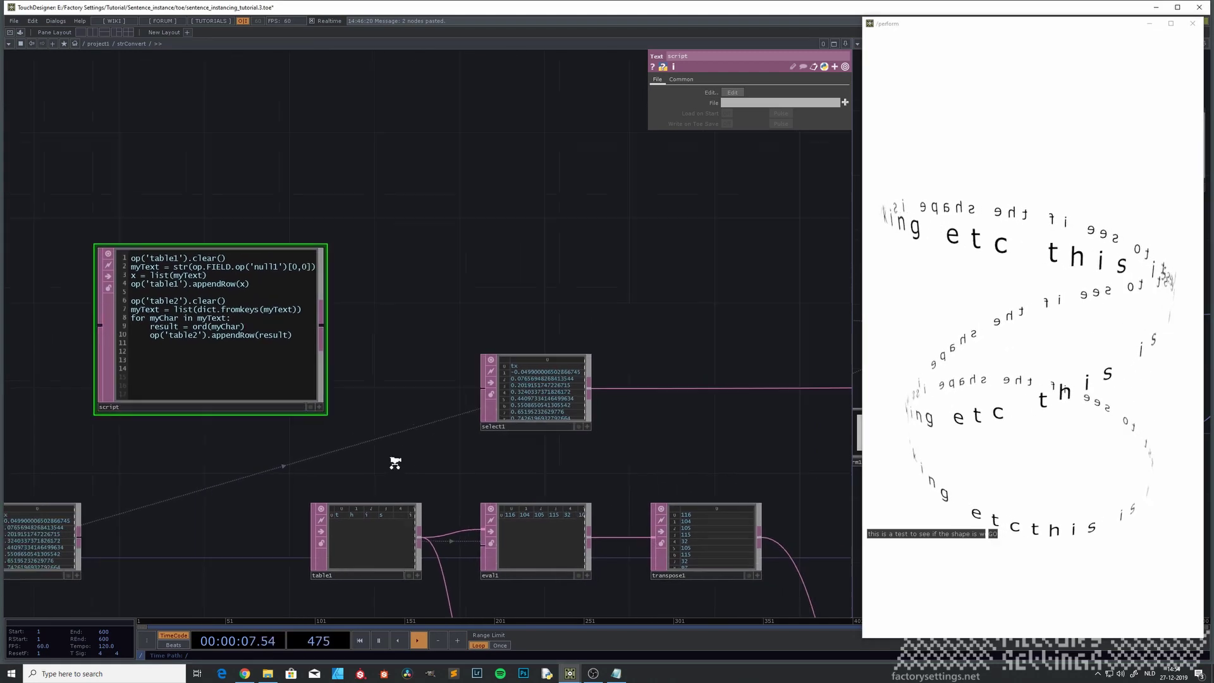
Return to the field container inside ui's BL and examine the script error details on chopexec1.
{"action": "key", "text": "u"}
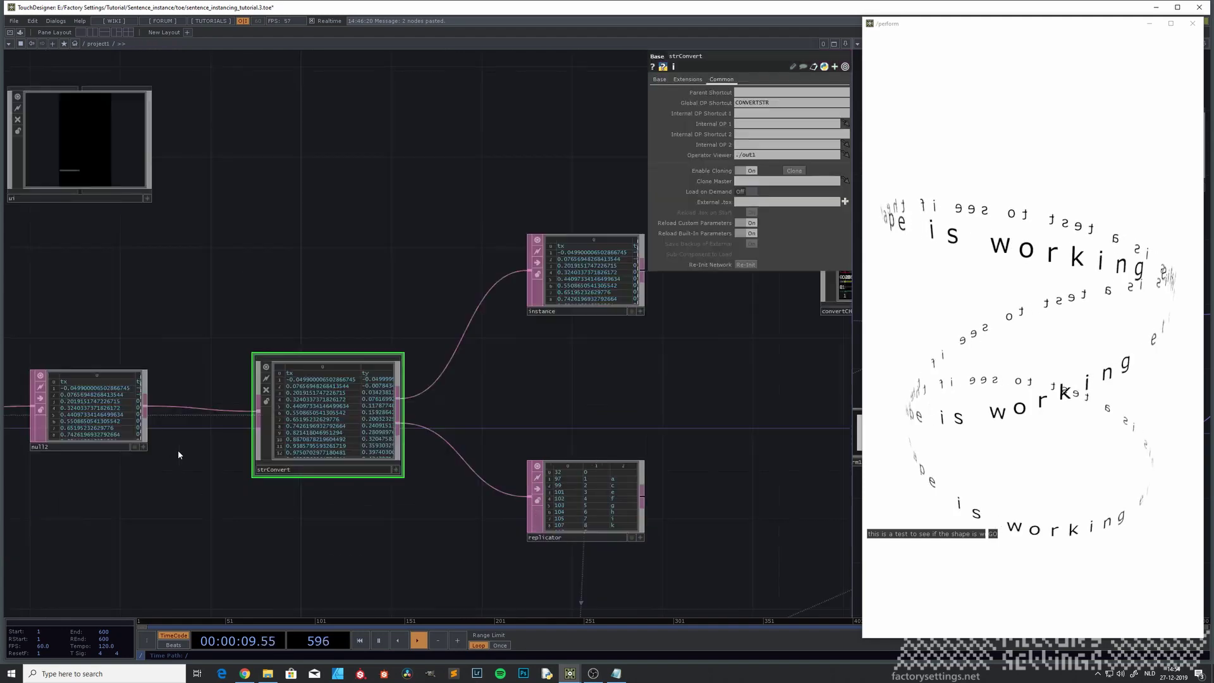
{"action": "left_click_drag", "start_coordinate": [136, 238], "coordinate": [332, 340]}
{"action": "left_click", "coordinate": [303, 262]}
{"action": "double_click", "coordinate": [302, 262]}
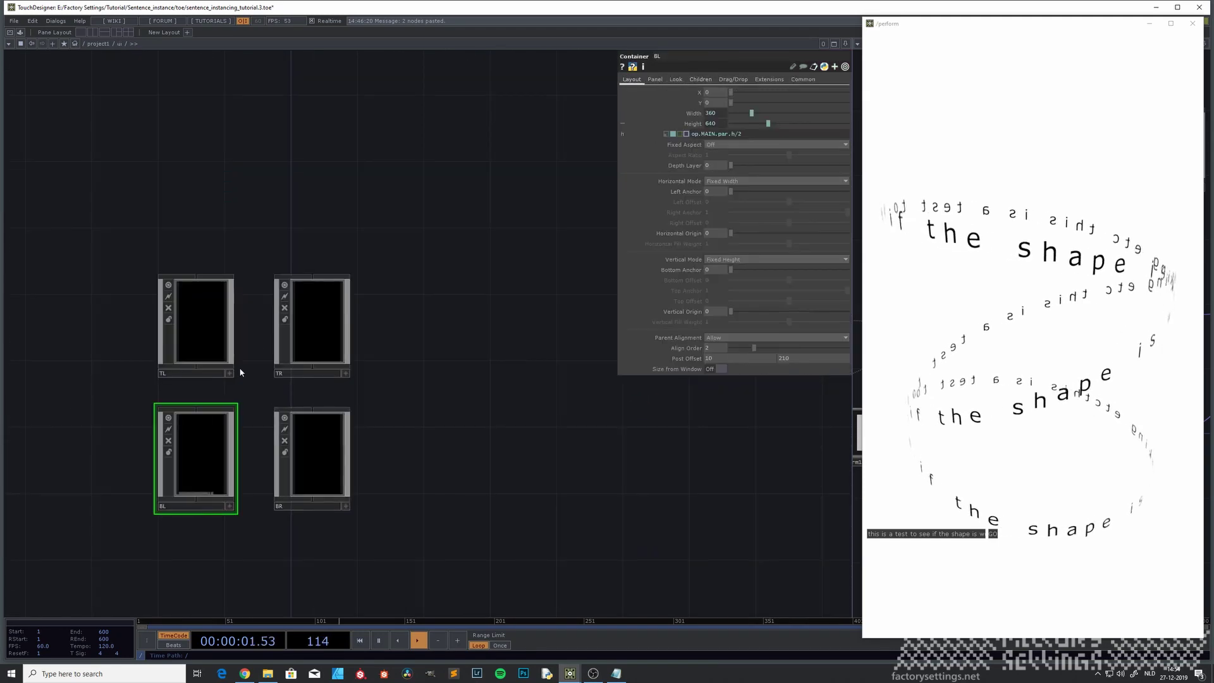
{"action": "double_click", "coordinate": [195, 466]}
{"action": "double_click", "coordinate": [356, 437]}
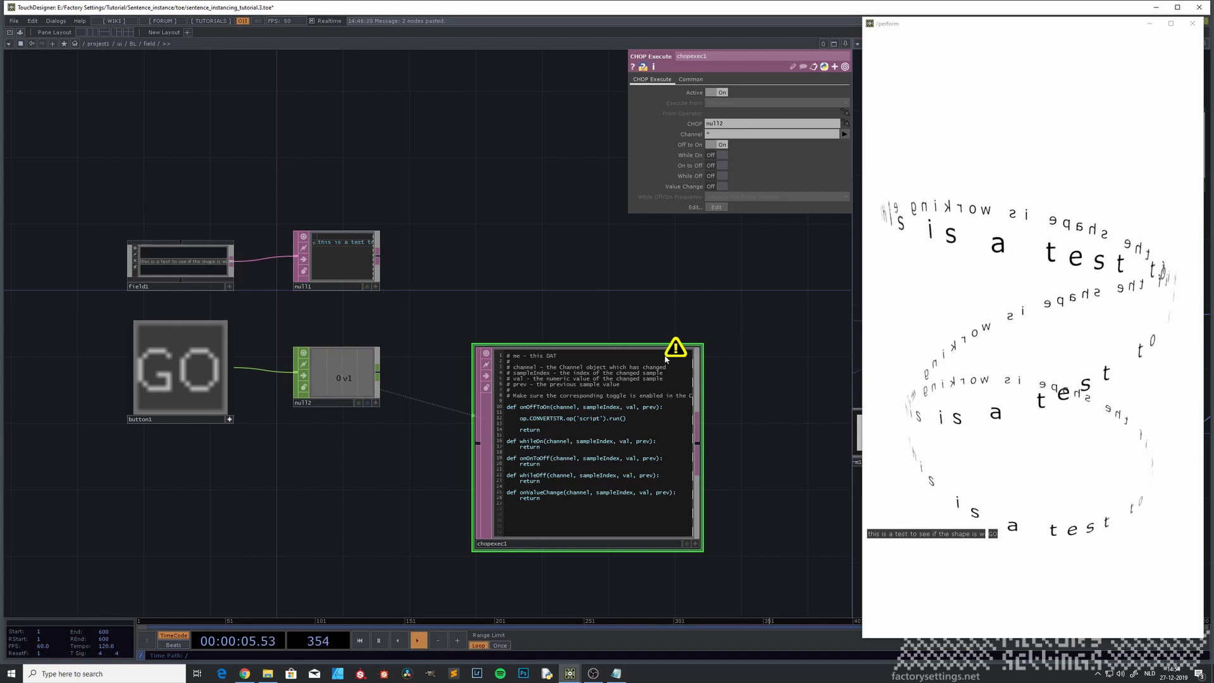
{"action": "middle_click", "coordinate": [648, 406]}
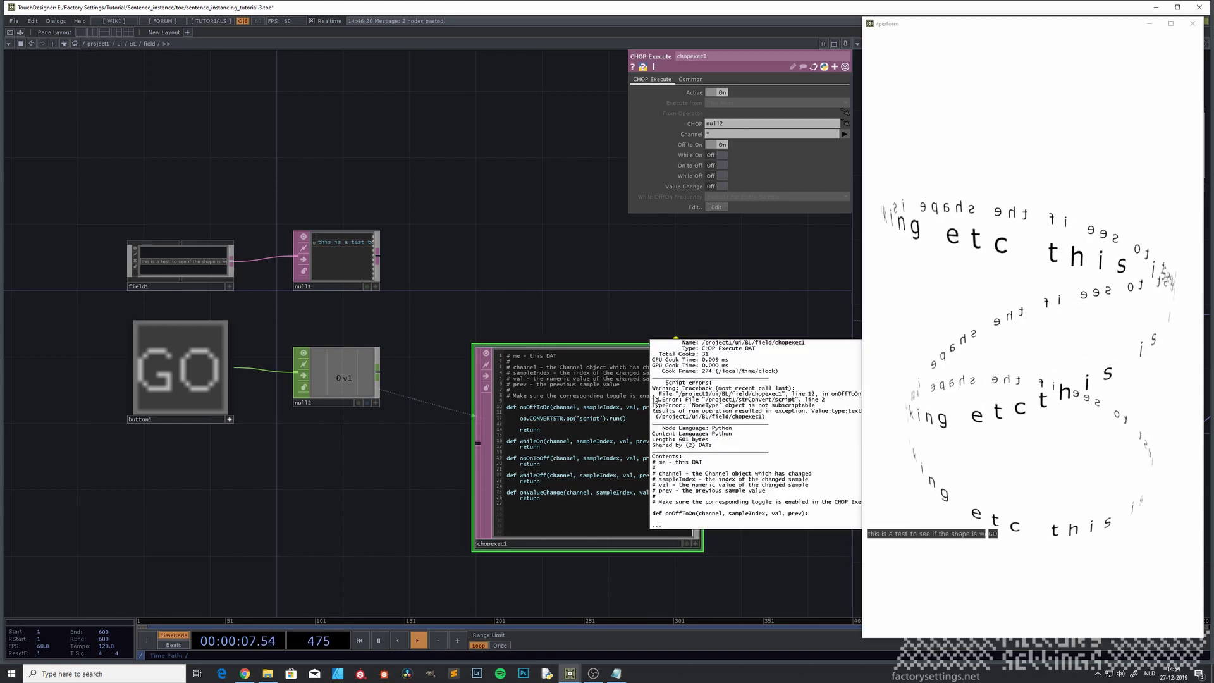
{"action": "left_click", "coordinate": [542, 283]}
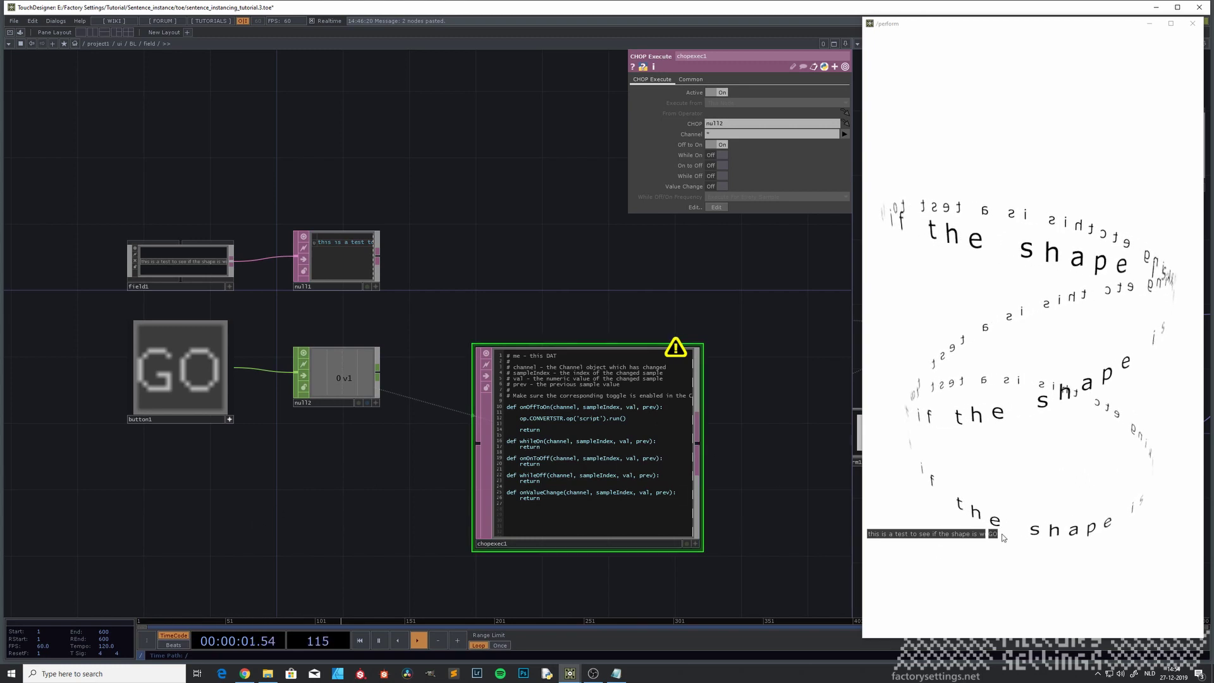
Enter "if we change this sentence, lets see if it actually works" in the perform window's text field and trigger GO.
{"action": "left_click", "coordinate": [937, 534]}
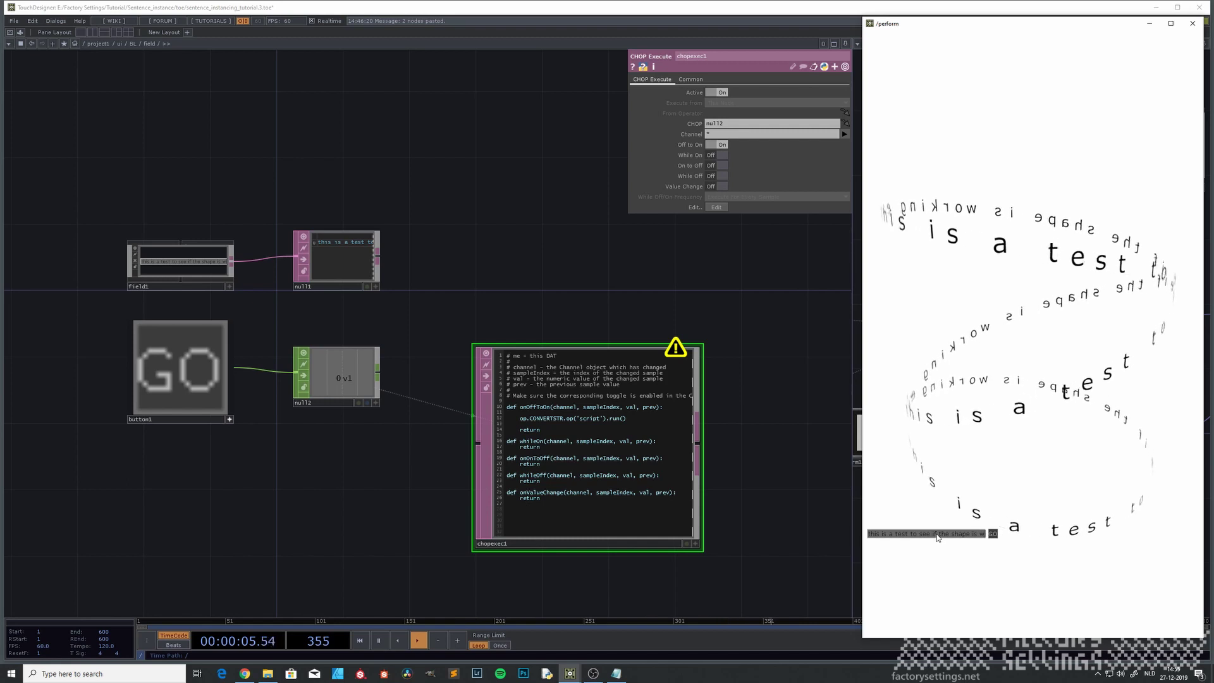
{"action": "type", "text": "if we"}
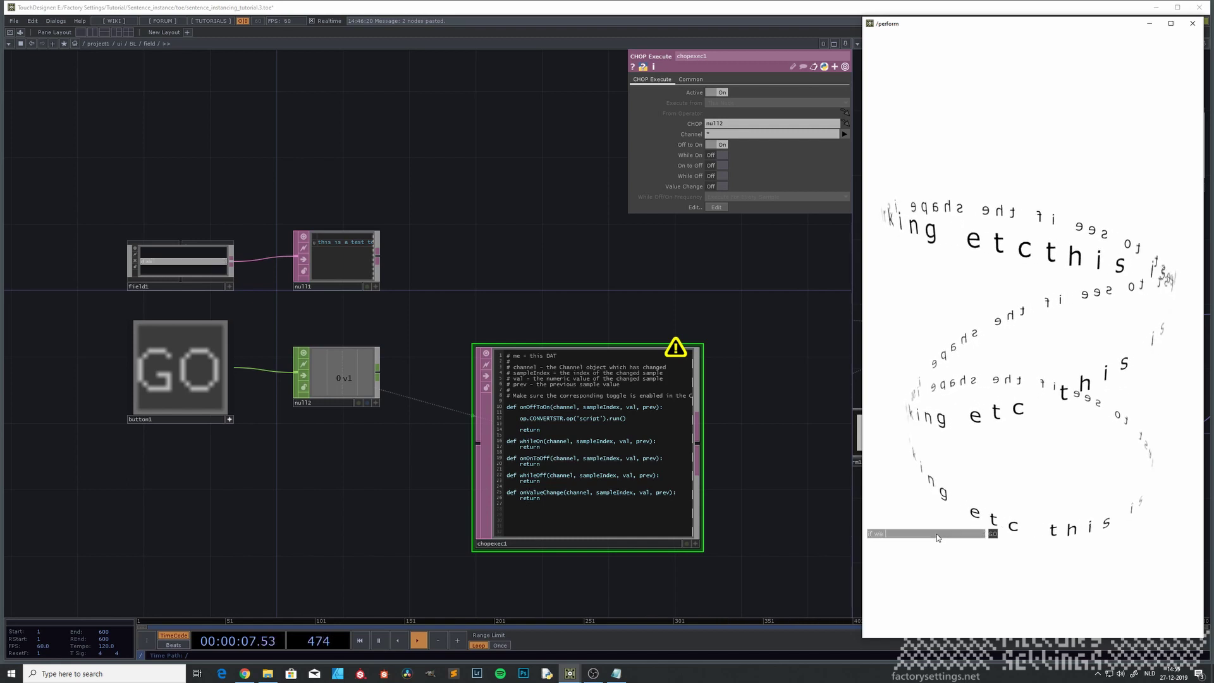
{"action": "type", "text": " change this sen"}
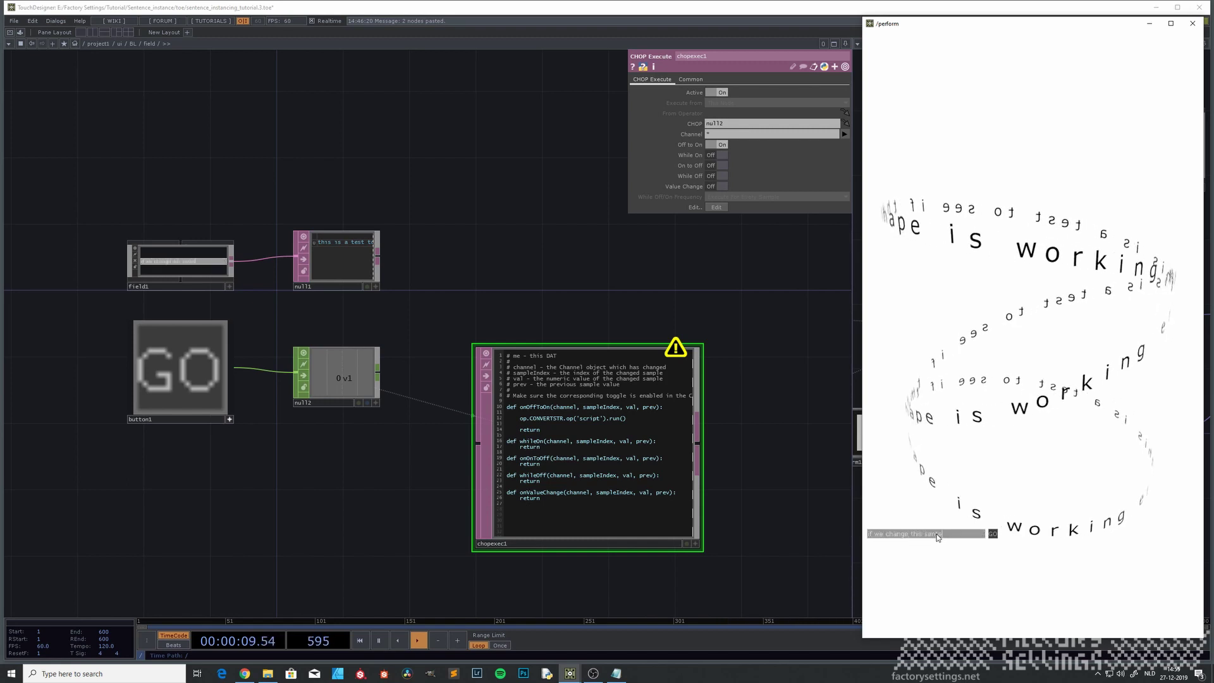
{"action": "type", "text": "tence, lets s"}
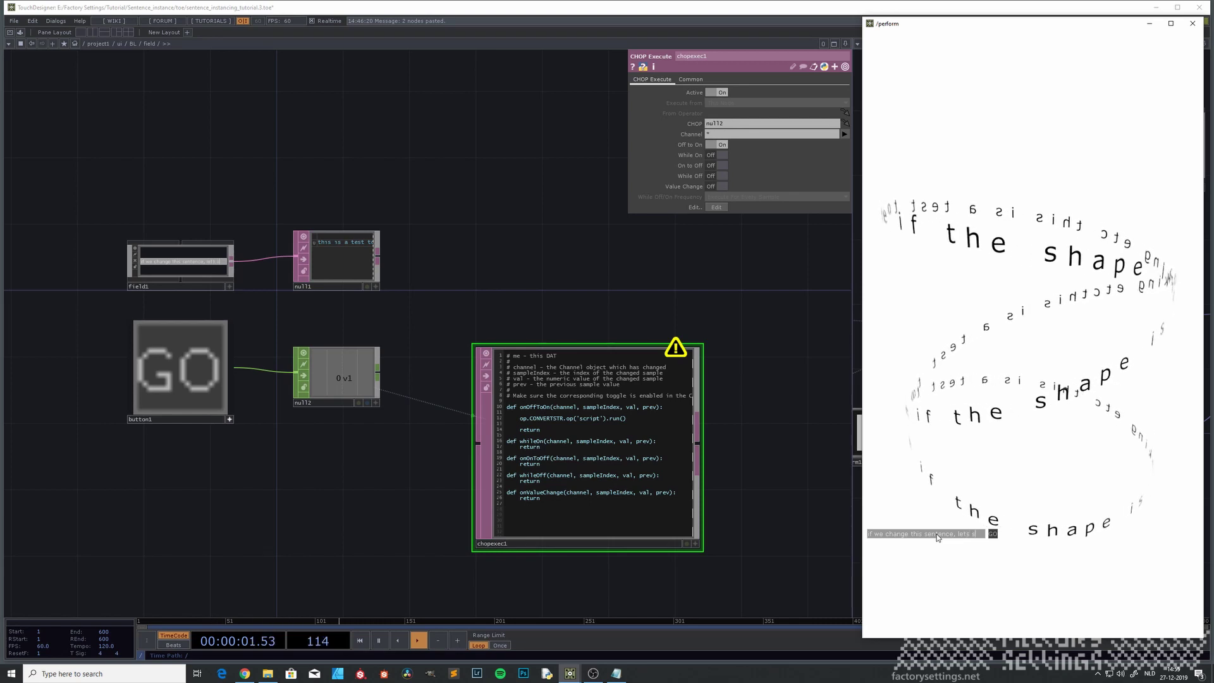
{"action": "type", "text": "ee if it wctually works"}
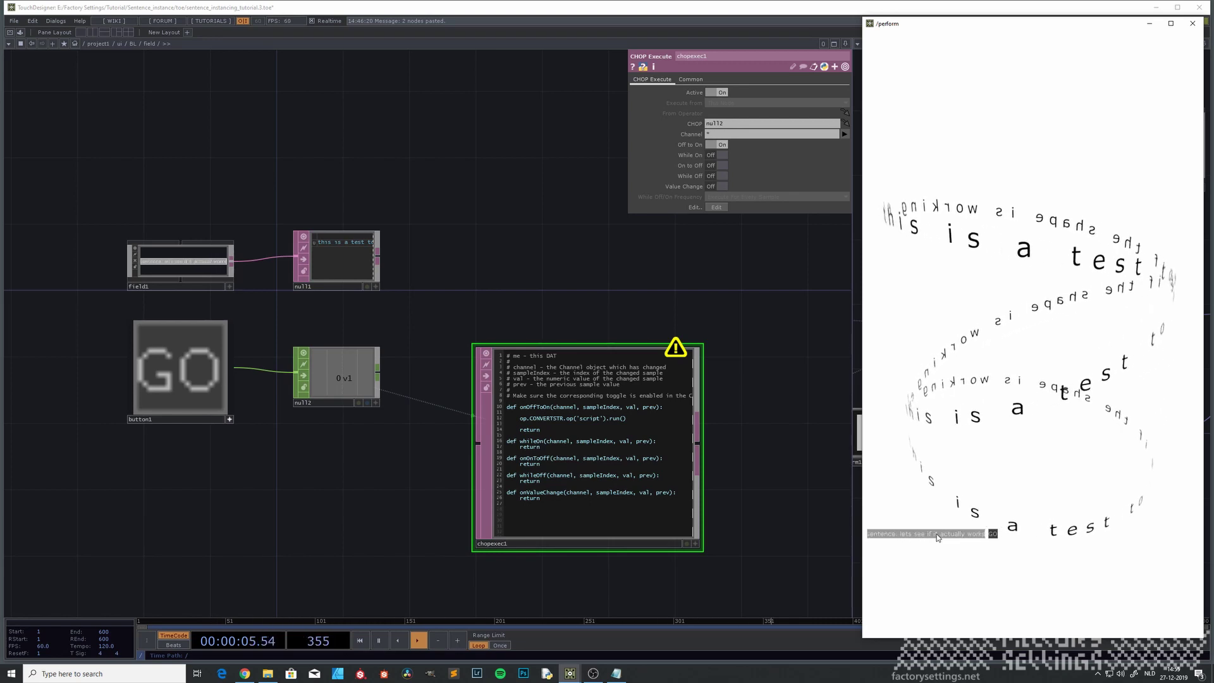
{"action": "left_click", "coordinate": [993, 534]}
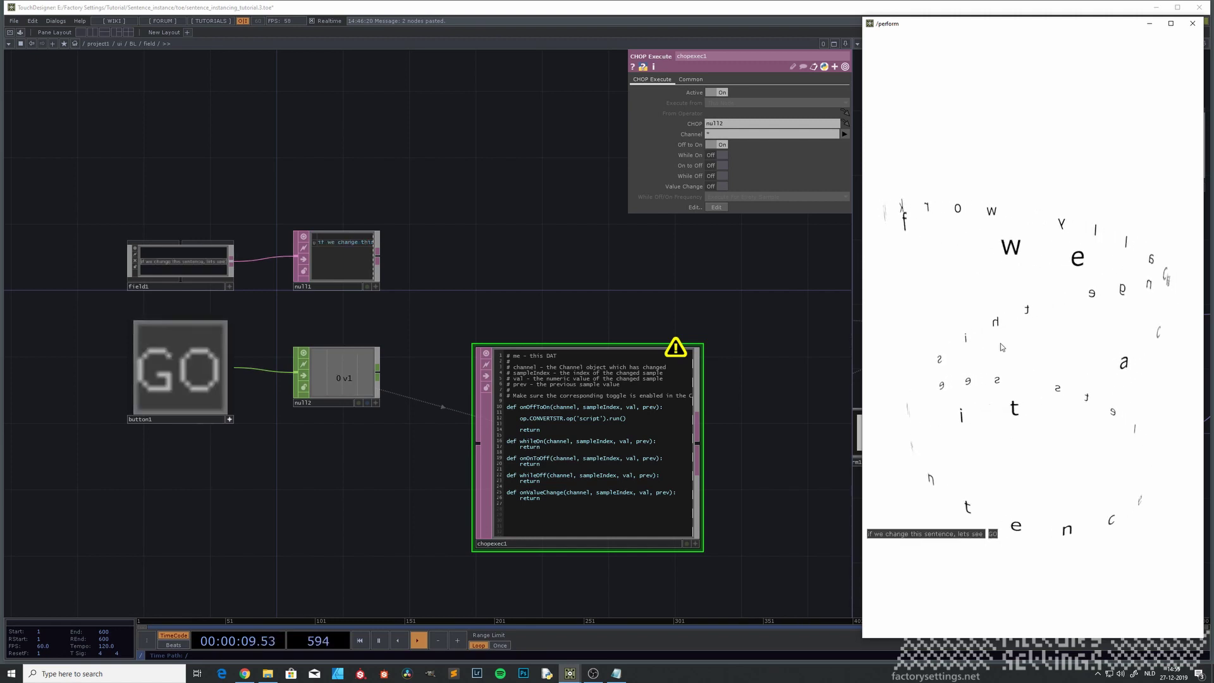
Select the sentence in the perform window's text field and trigger the GO button again.
{"action": "left_click", "coordinate": [914, 537]}
{"action": "key", "text": "ctrl+a"}
{"action": "double_click", "coordinate": [978, 533]}
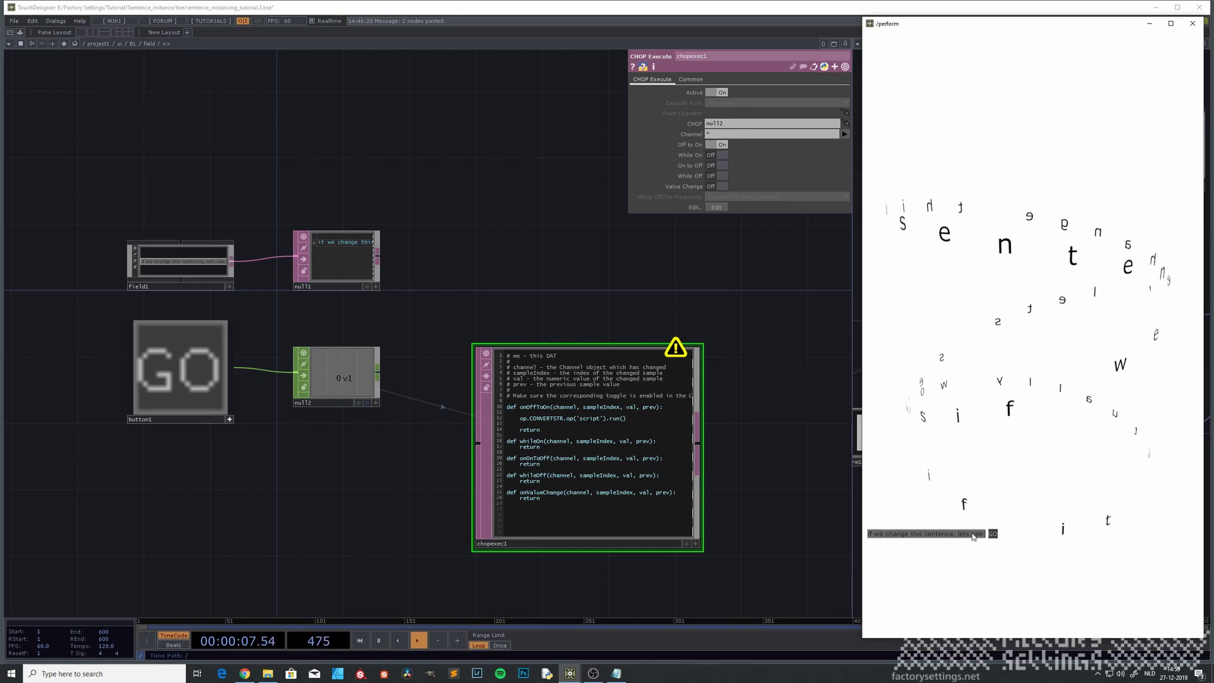
{"action": "left_click", "coordinate": [993, 534]}
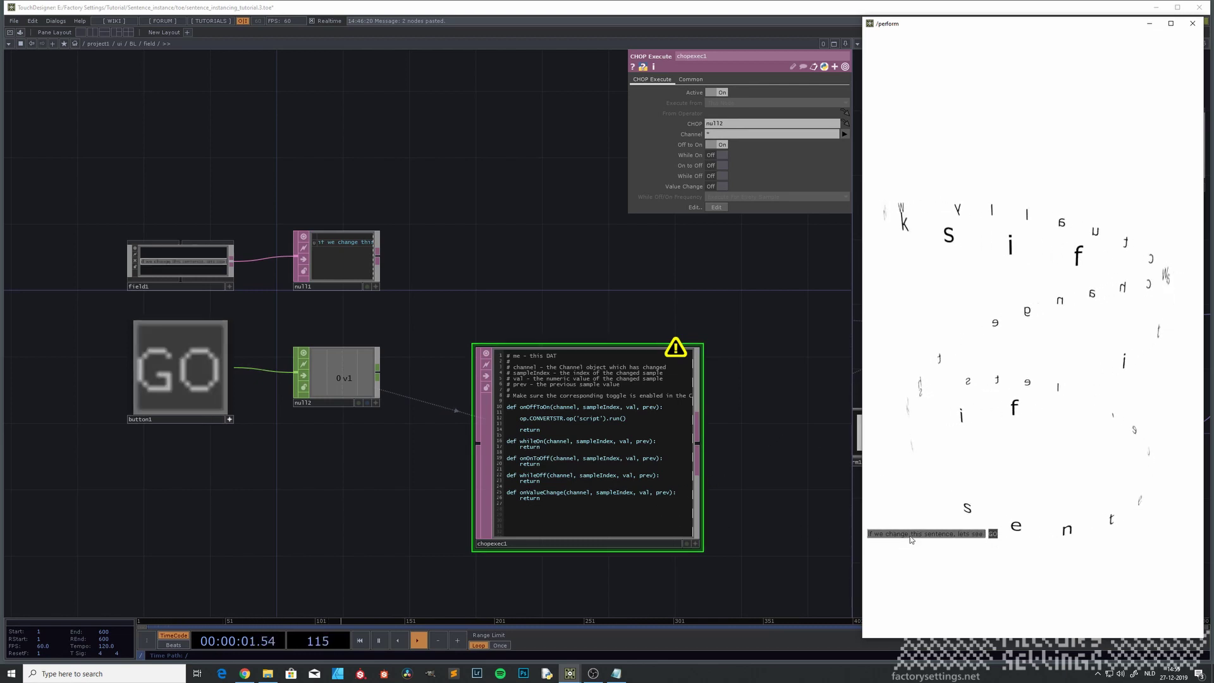
{"action": "left_click", "coordinate": [337, 508]}
{"action": "scroll", "coordinate": [335, 506], "scroll_direction": "down", "scroll_amount": 2}
{"action": "left_click_drag", "start_coordinate": [308, 469], "coordinate": [352, 490]}
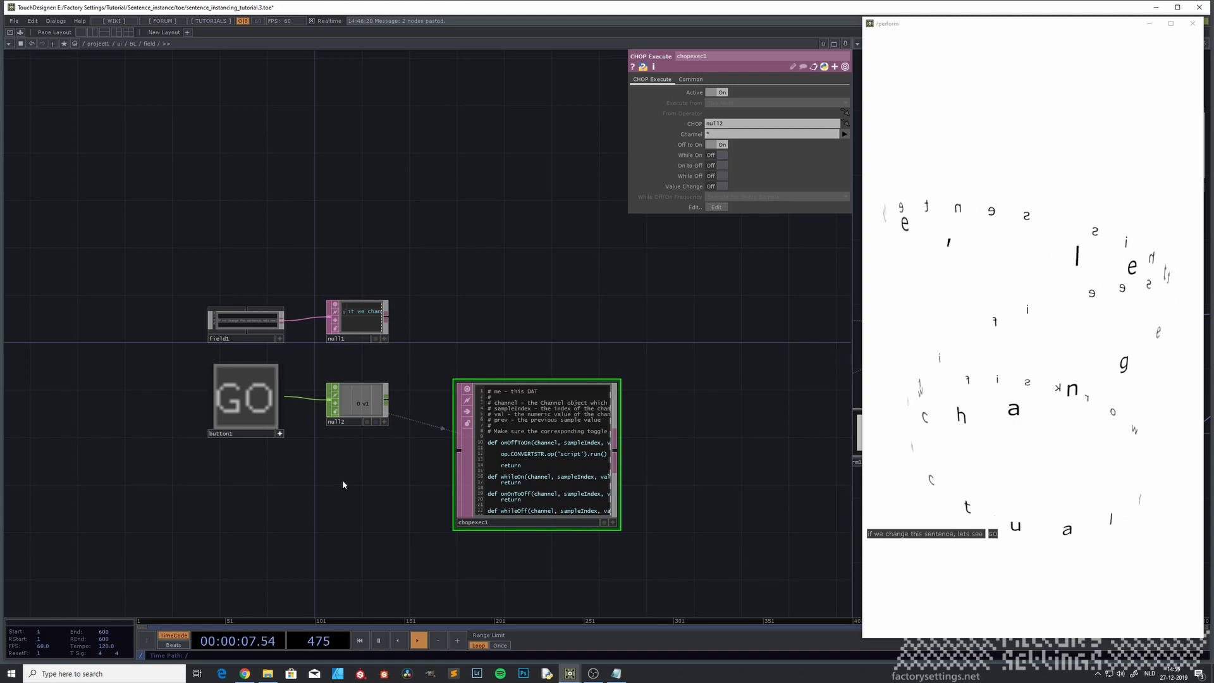
Look over the project network around ui and strConvert, and reopen the BL container inside ui.
{"action": "key", "text": "u"}
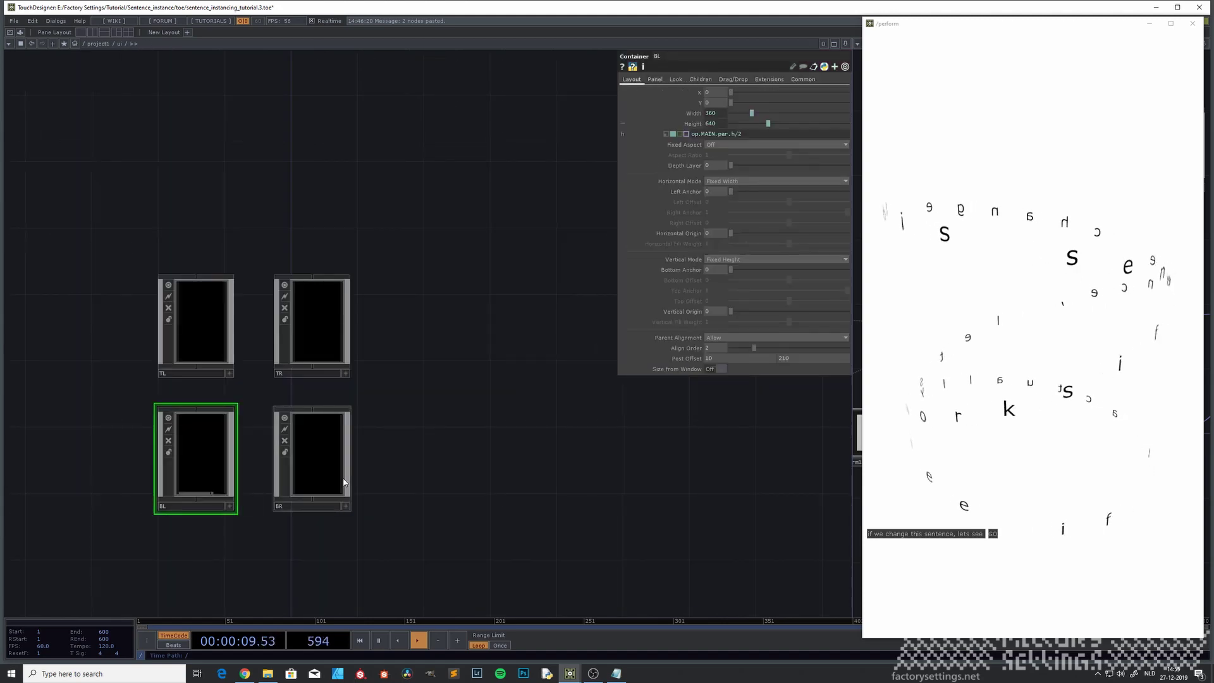
{"action": "key", "text": "u"}
{"action": "left_click_drag", "start_coordinate": [399, 380], "coordinate": [366, 320]}
{"action": "middle_click_drag", "start_coordinate": [391, 337], "coordinate": [387, 442]}
{"action": "left_click_drag", "start_coordinate": [353, 456], "coordinate": [320, 485]}
{"action": "left_click_drag", "start_coordinate": [296, 324], "coordinate": [304, 348]}
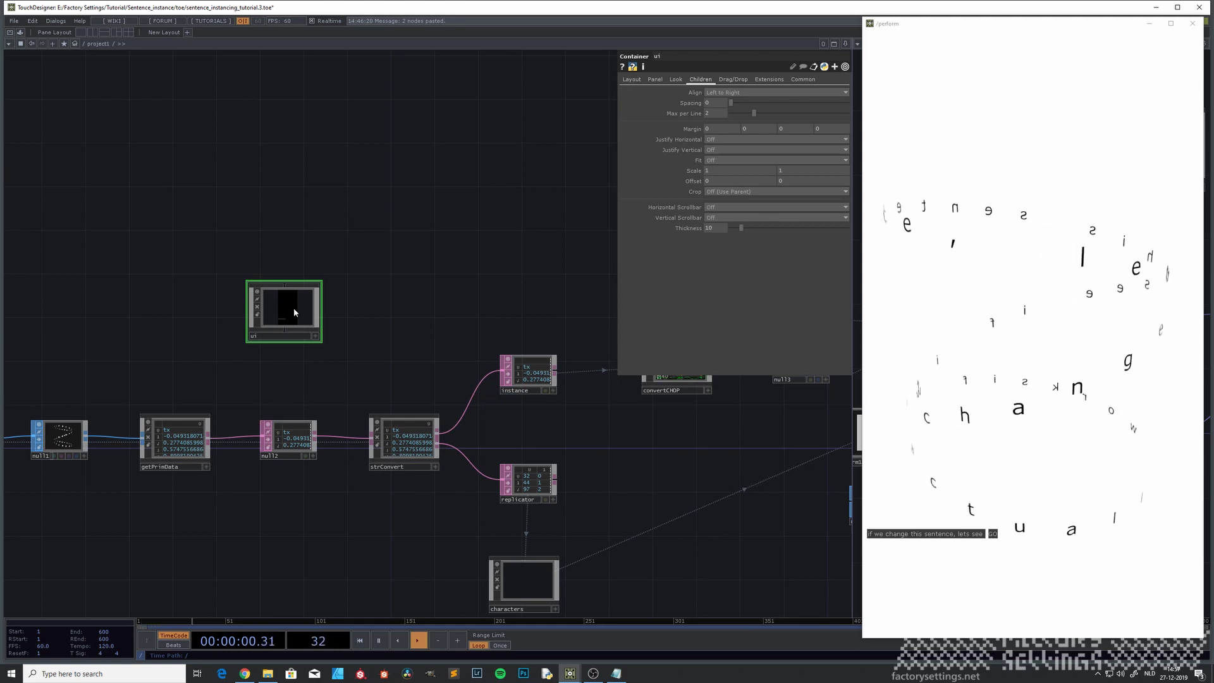
{"action": "double_click", "coordinate": [294, 307]}
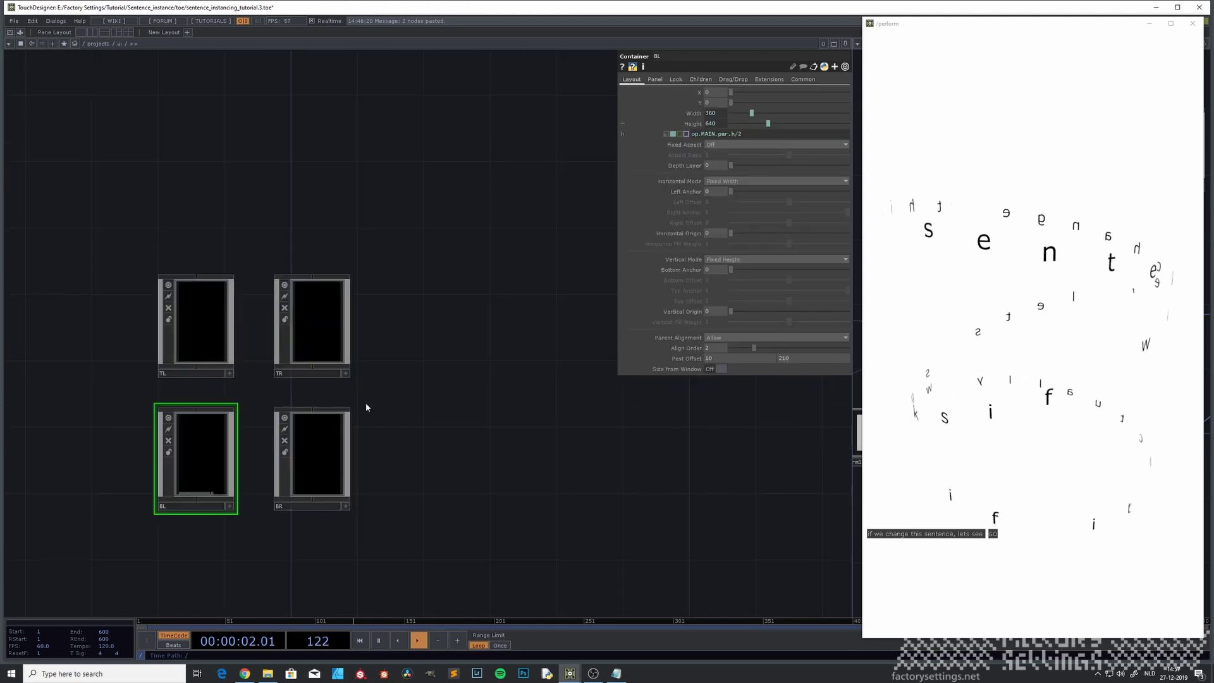
{"action": "double_click", "coordinate": [198, 454]}
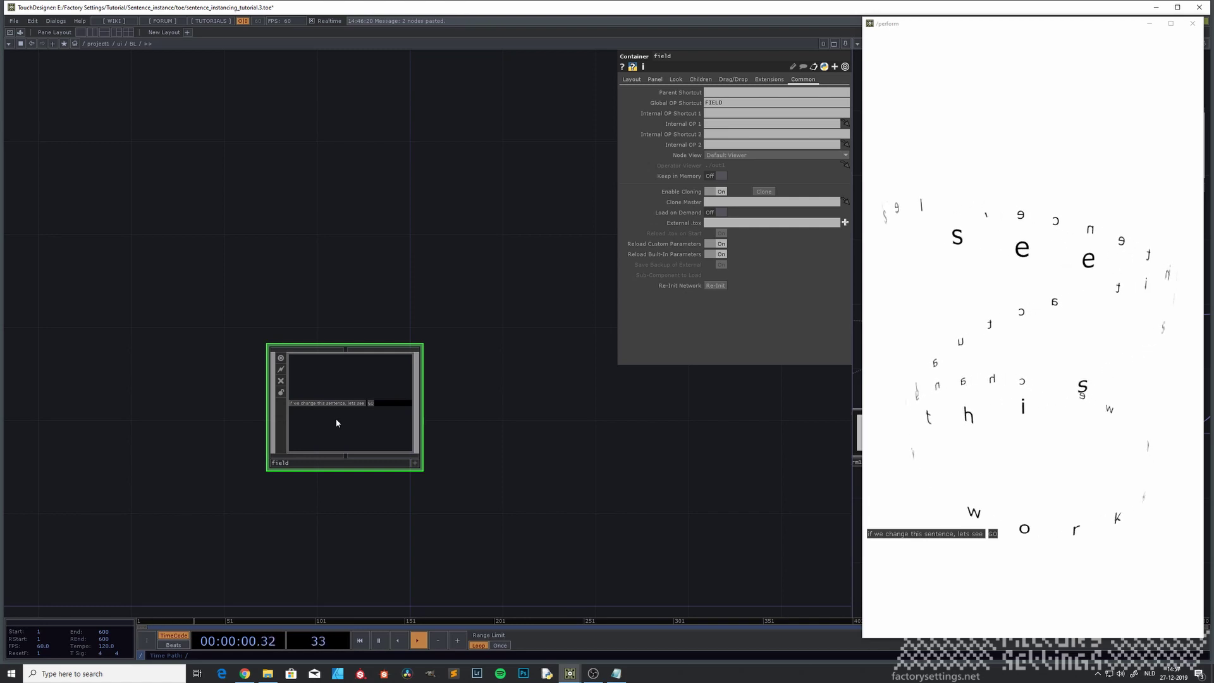
Return to the project network and examine the Size parameters of rectangle1.
{"action": "key", "text": "u"}
{"action": "key", "text": "u"}
{"action": "left_click_drag", "start_coordinate": [402, 507], "coordinate": [109, 382]}
{"action": "left_click_drag", "start_coordinate": [596, 415], "coordinate": [439, 481]}
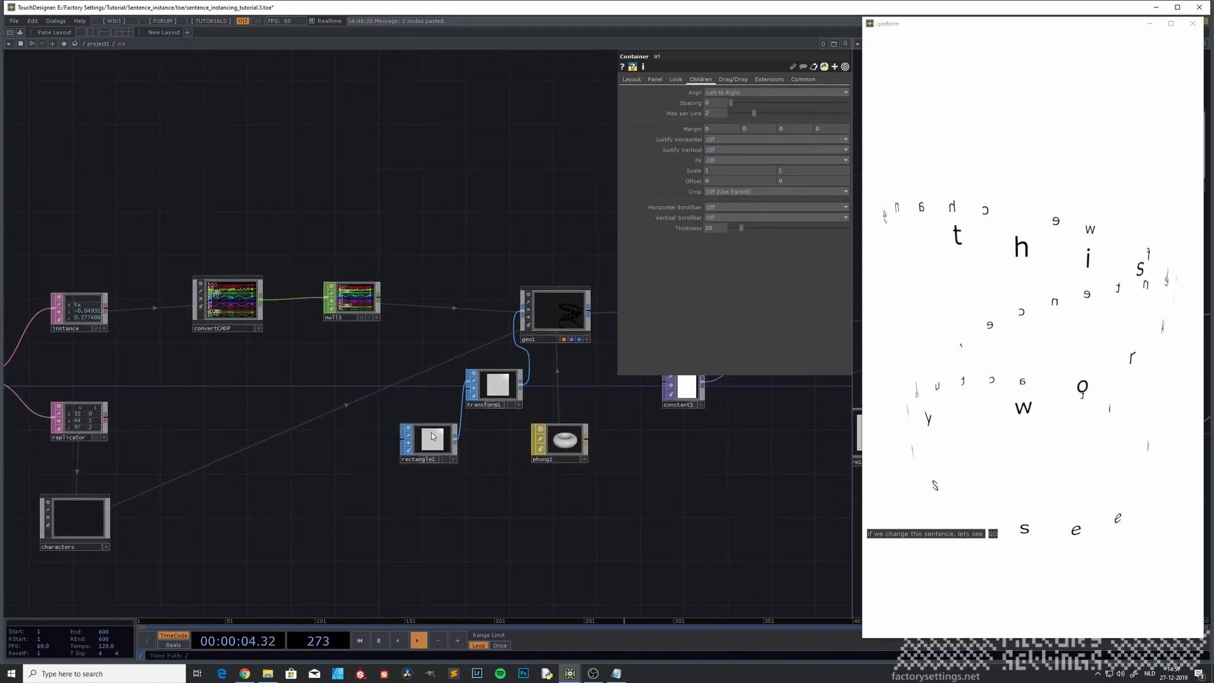
{"action": "left_click", "coordinate": [438, 438]}
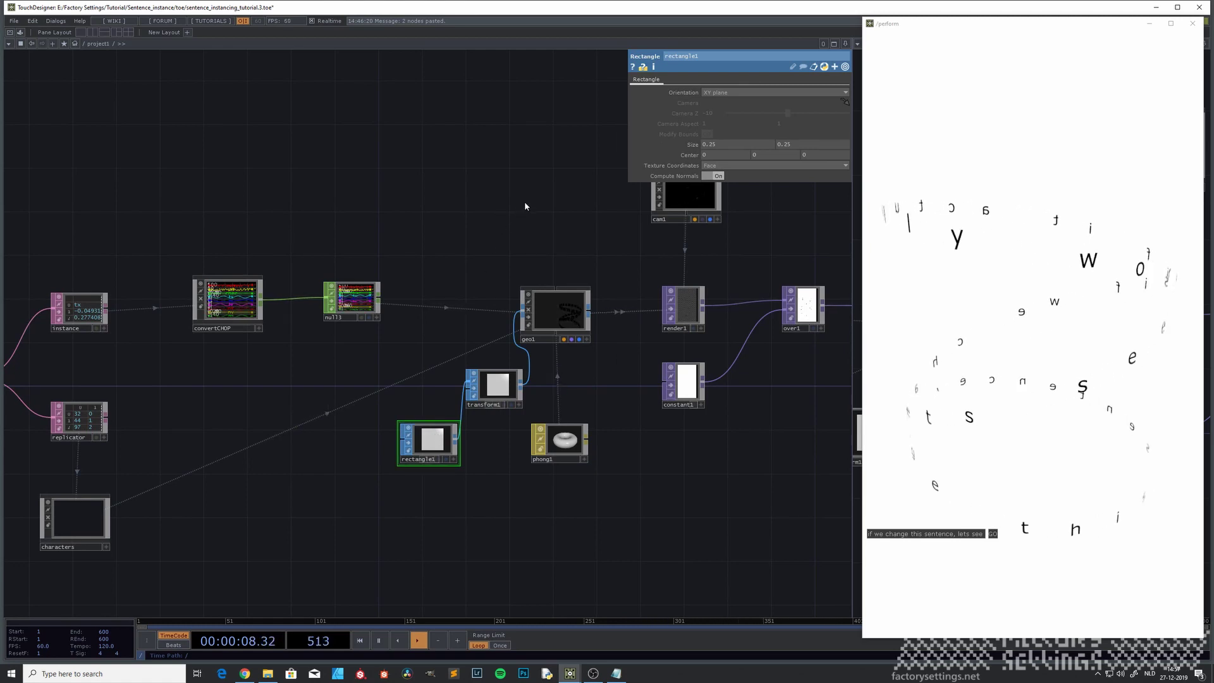
{"action": "left_click_drag", "start_coordinate": [525, 203], "coordinate": [493, 241]}
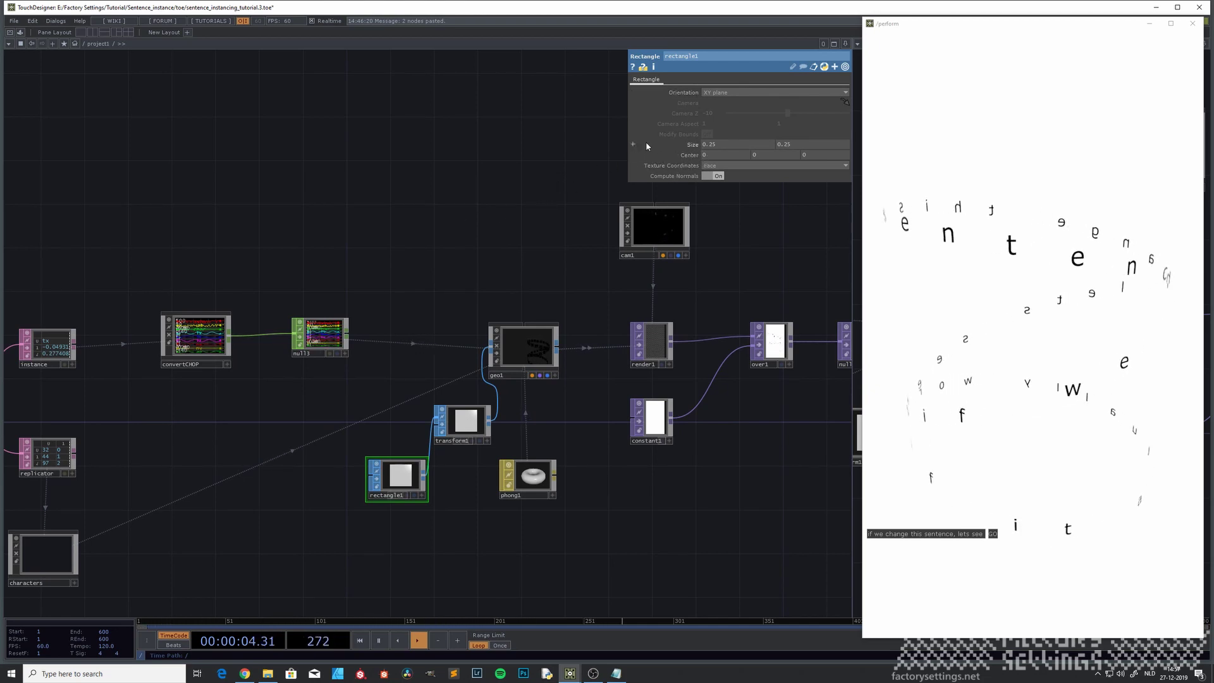
{"action": "middle_click_drag", "start_coordinate": [726, 148], "coordinate": [689, 135]}
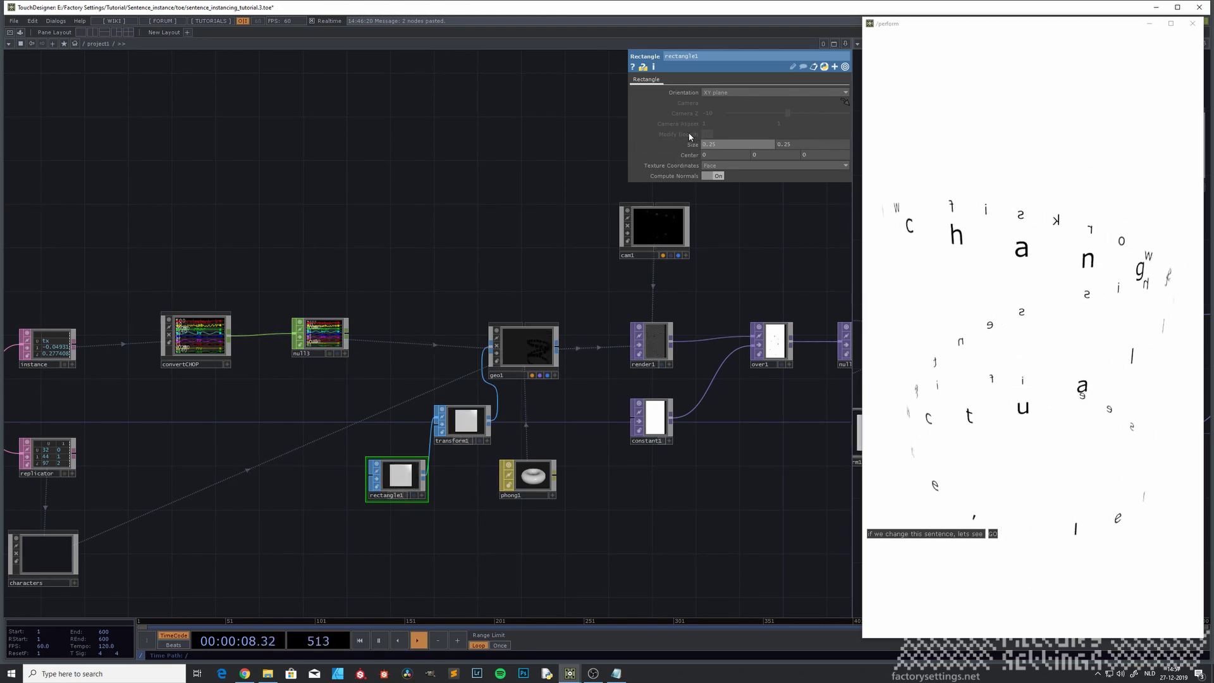
Go into ui's BL container and add a Slider COMP below the field container.
{"action": "left_click_drag", "start_coordinate": [397, 219], "coordinate": [495, 230]}
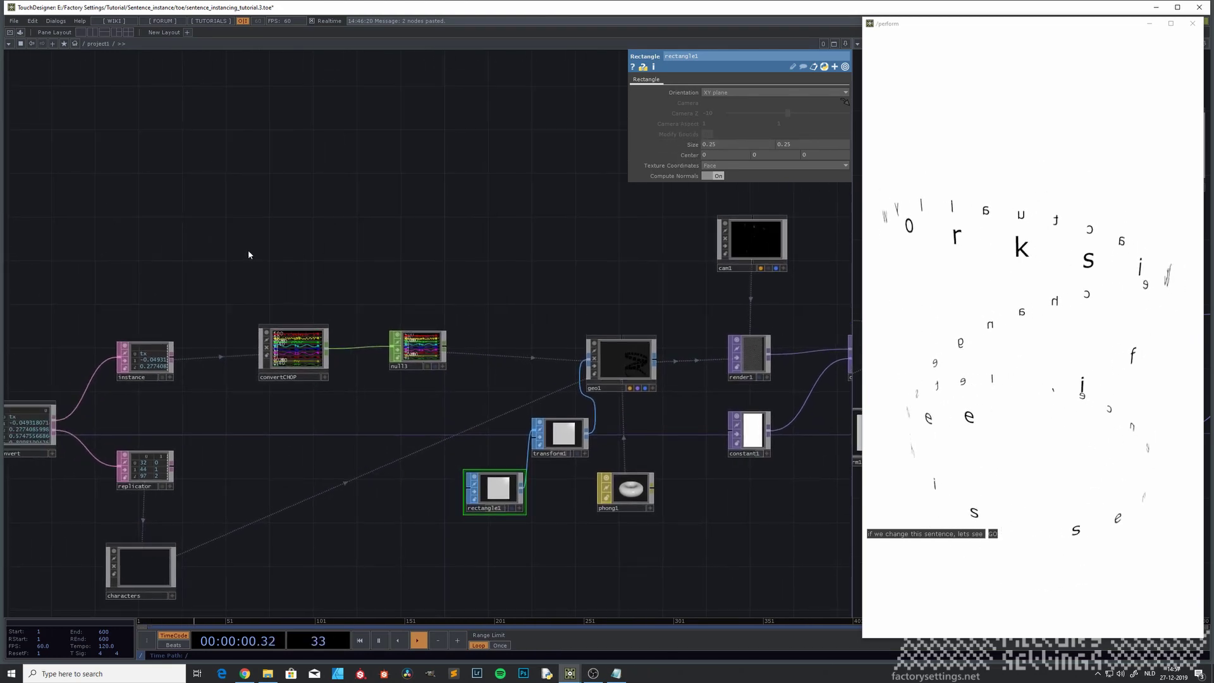
{"action": "left_click_drag", "start_coordinate": [97, 312], "coordinate": [303, 282]}
{"action": "left_click", "coordinate": [93, 260]}
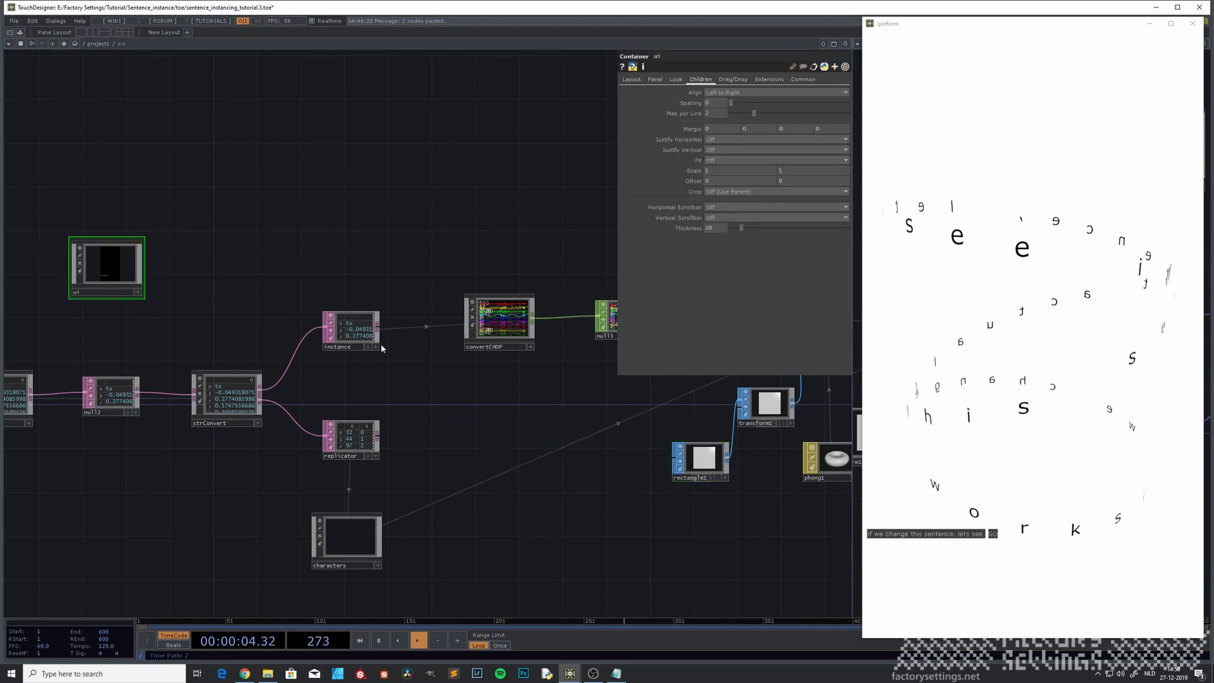
{"action": "key", "text": "i"}
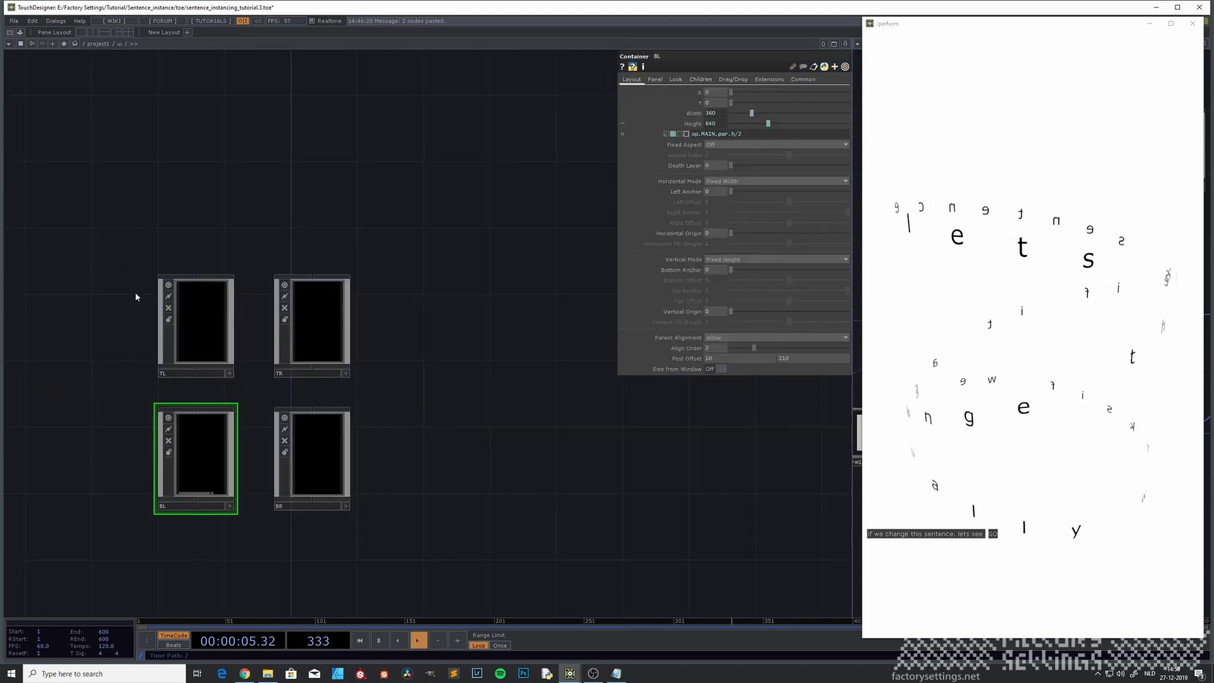
{"action": "double_click", "coordinate": [197, 464]}
{"action": "mouse_move", "coordinate": [339, 516]}
{"action": "left_mouse_down"}
{"action": "mouse_move", "coordinate": [257, 461]}
{"action": "mouse_move", "coordinate": [280, 385]}
{"action": "left_mouse_up"}
{"action": "mouse_move", "coordinate": [281, 385]}
{"action": "middle_mouse_down"}
{"action": "mouse_move", "coordinate": [279, 416]}
{"action": "mouse_move", "coordinate": [284, 406]}
{"action": "middle_mouse_up"}
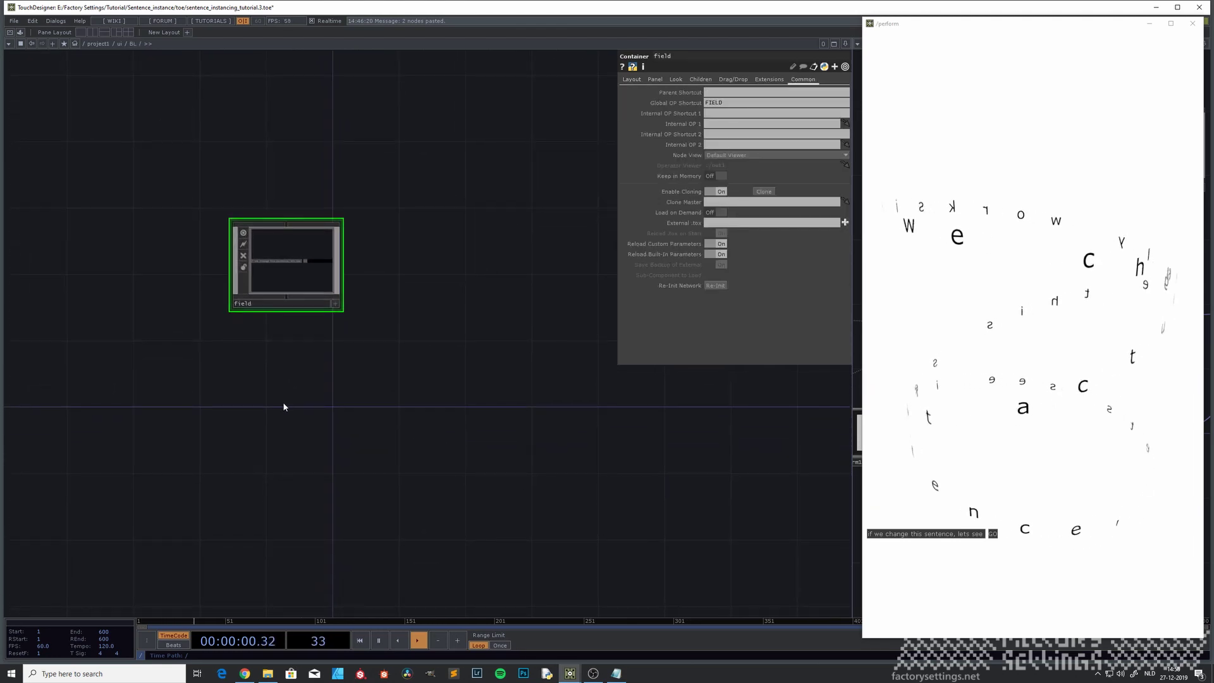
{"action": "key", "text": "Tab"}
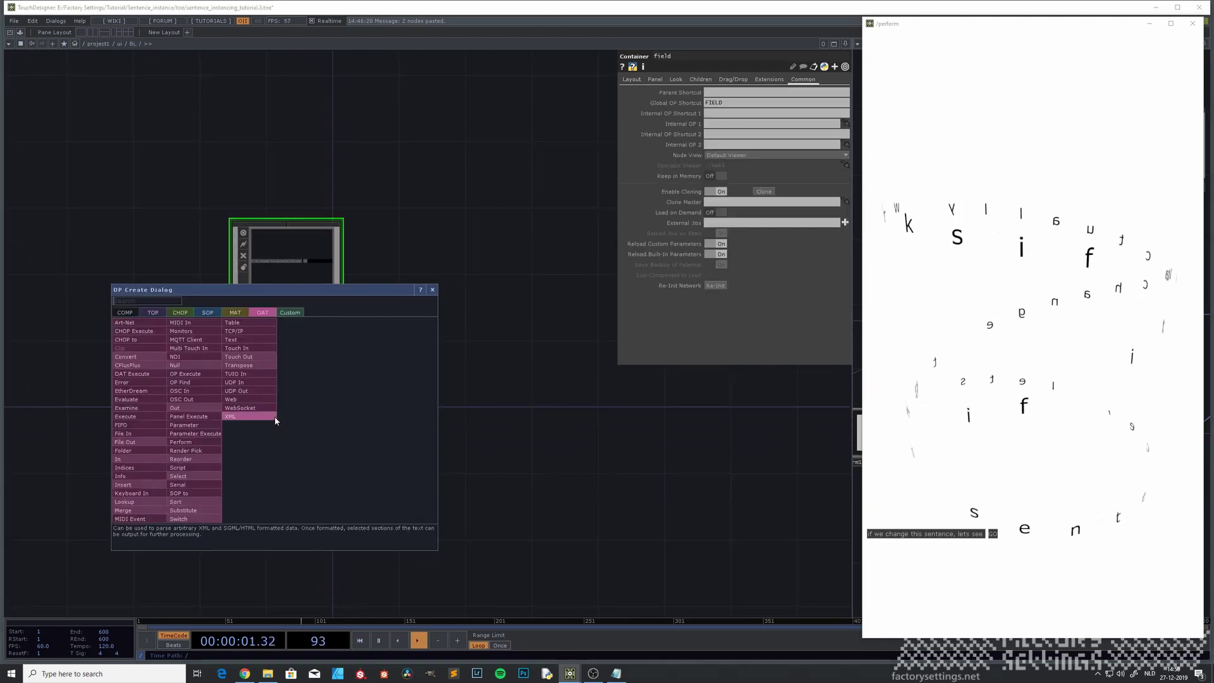
{"action": "left_click", "coordinate": [124, 312]}
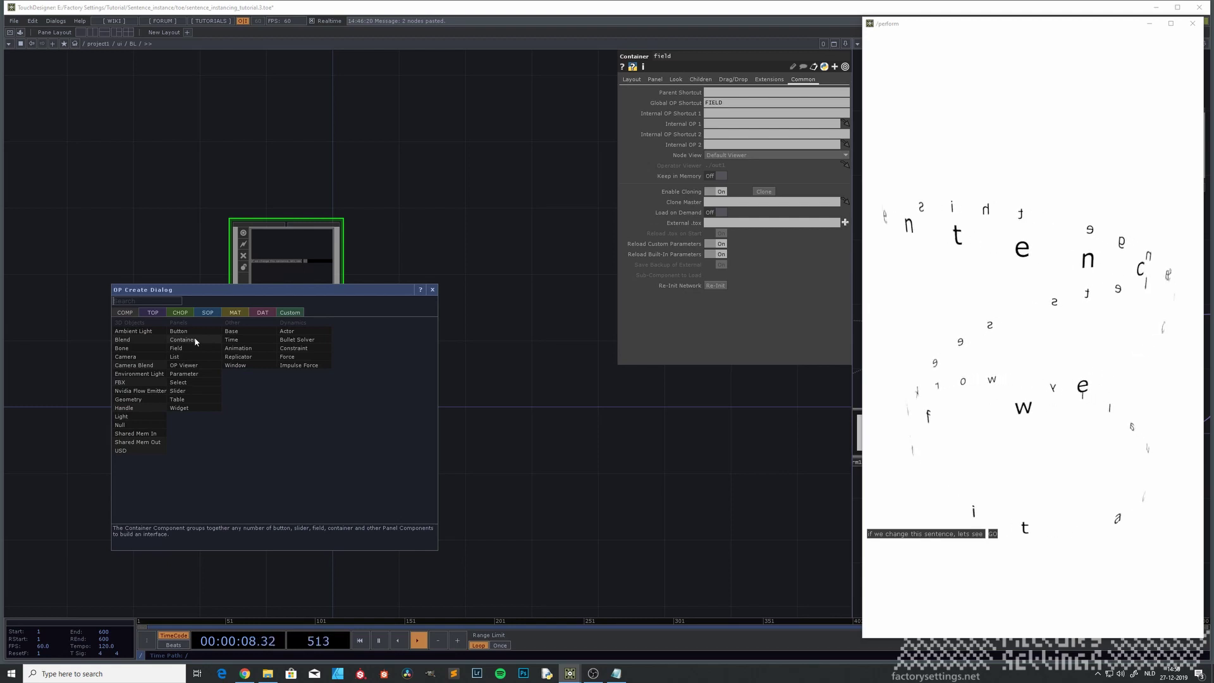
{"action": "left_click", "coordinate": [193, 392]}
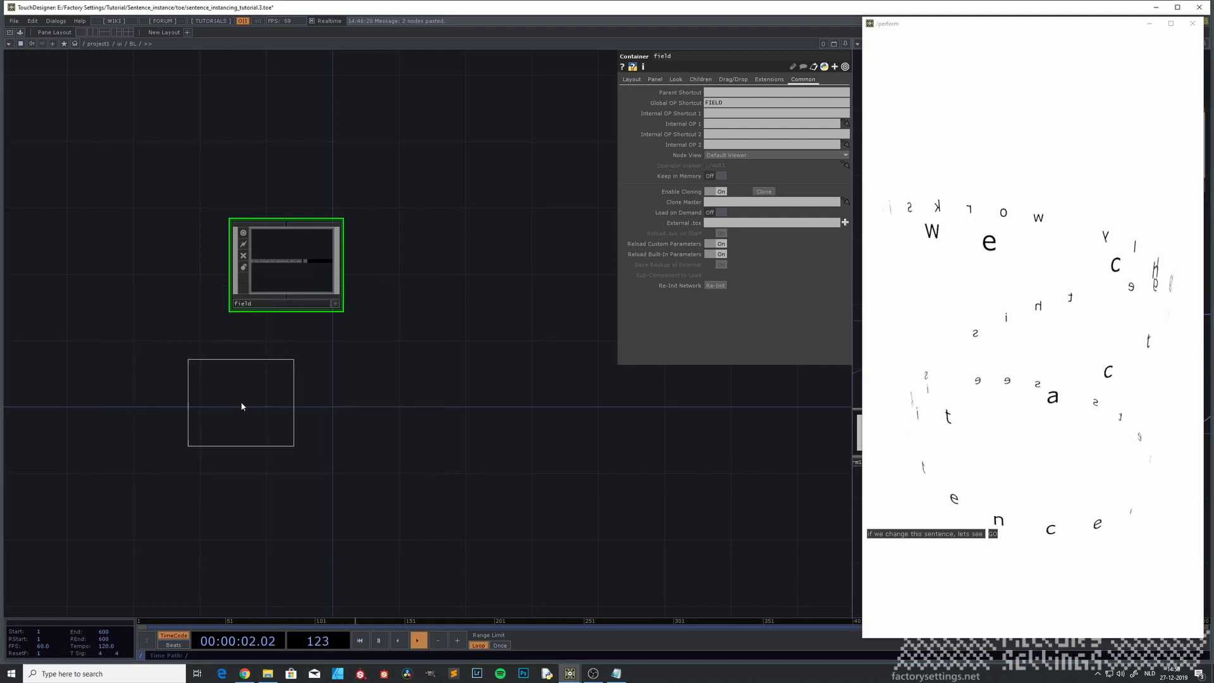
{"action": "left_click", "coordinate": [286, 405]}
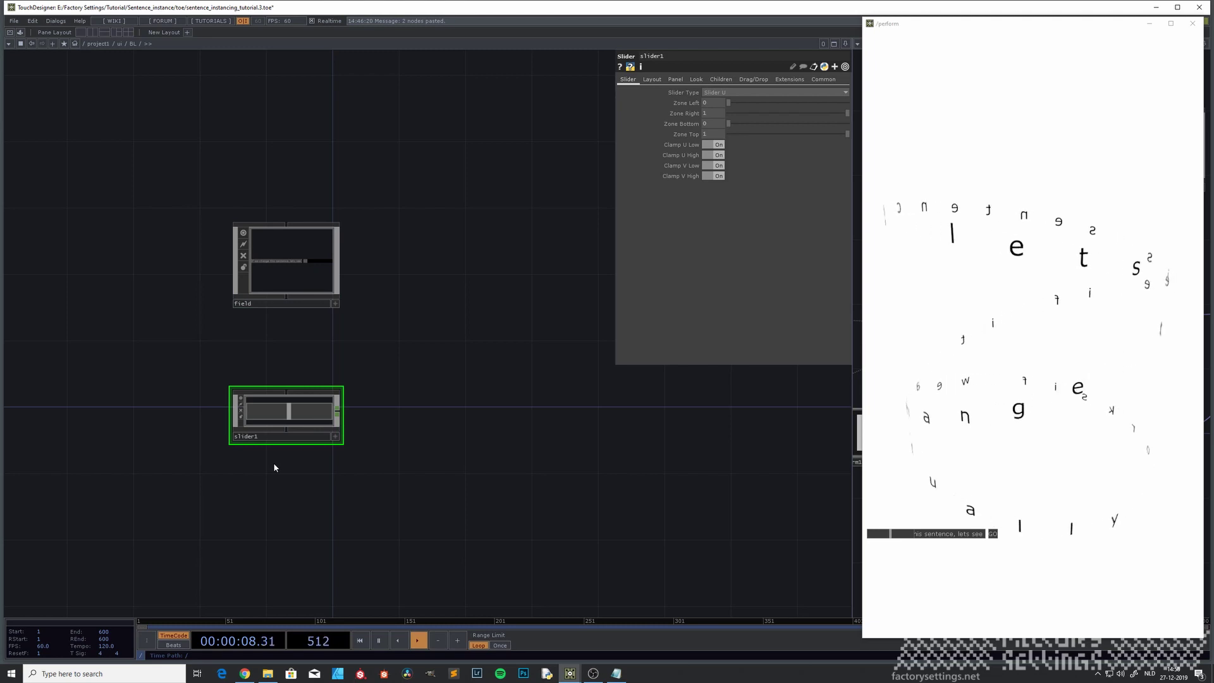
Move slider1 closer beneath the field container in BL's network.
{"action": "scroll", "coordinate": [274, 467], "scroll_direction": "up", "scroll_amount": 2}
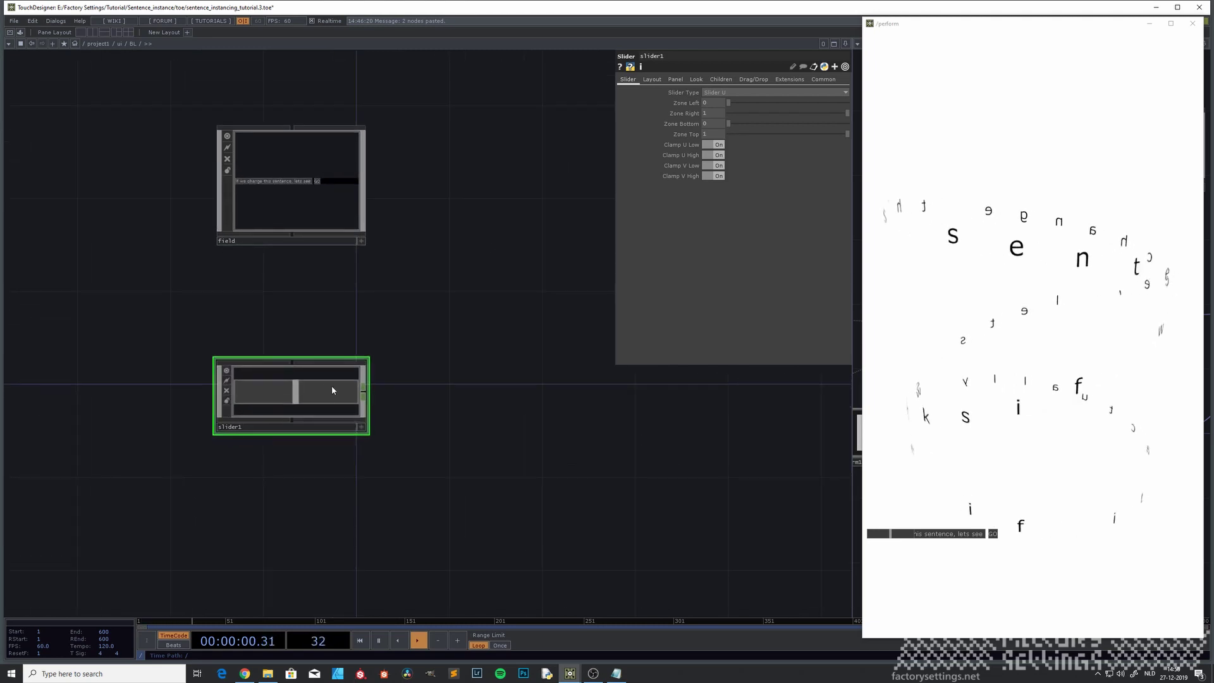
{"action": "left_click_drag", "start_coordinate": [332, 386], "coordinate": [331, 338]}
{"action": "left_click_drag", "start_coordinate": [503, 312], "coordinate": [508, 367]}
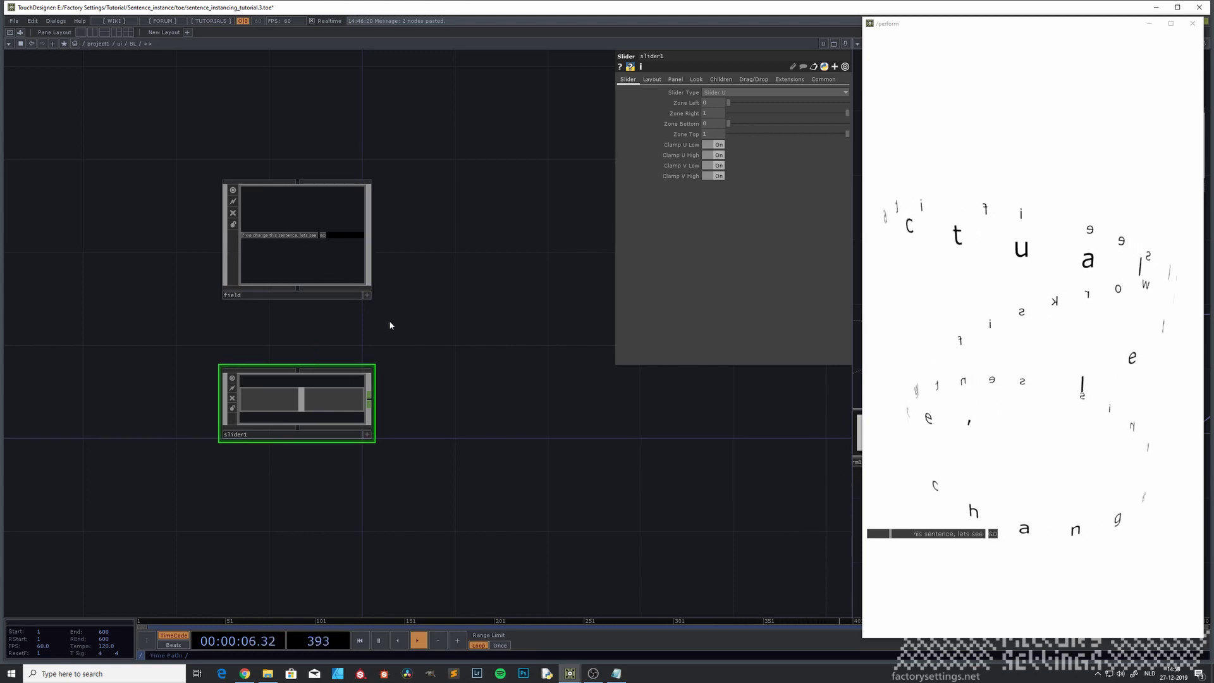
Go up to the ui network and set the BL container's child alignment to Top to Bottom.
{"action": "key", "text": "u"}
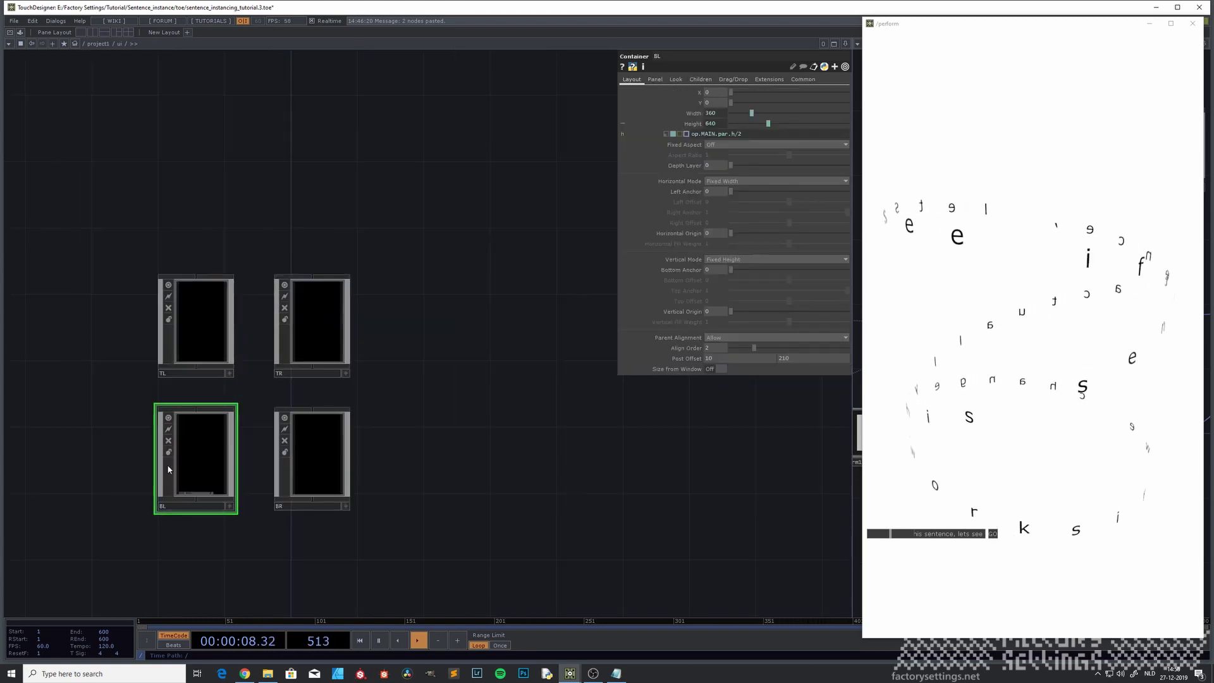
{"action": "left_click", "coordinate": [707, 80]}
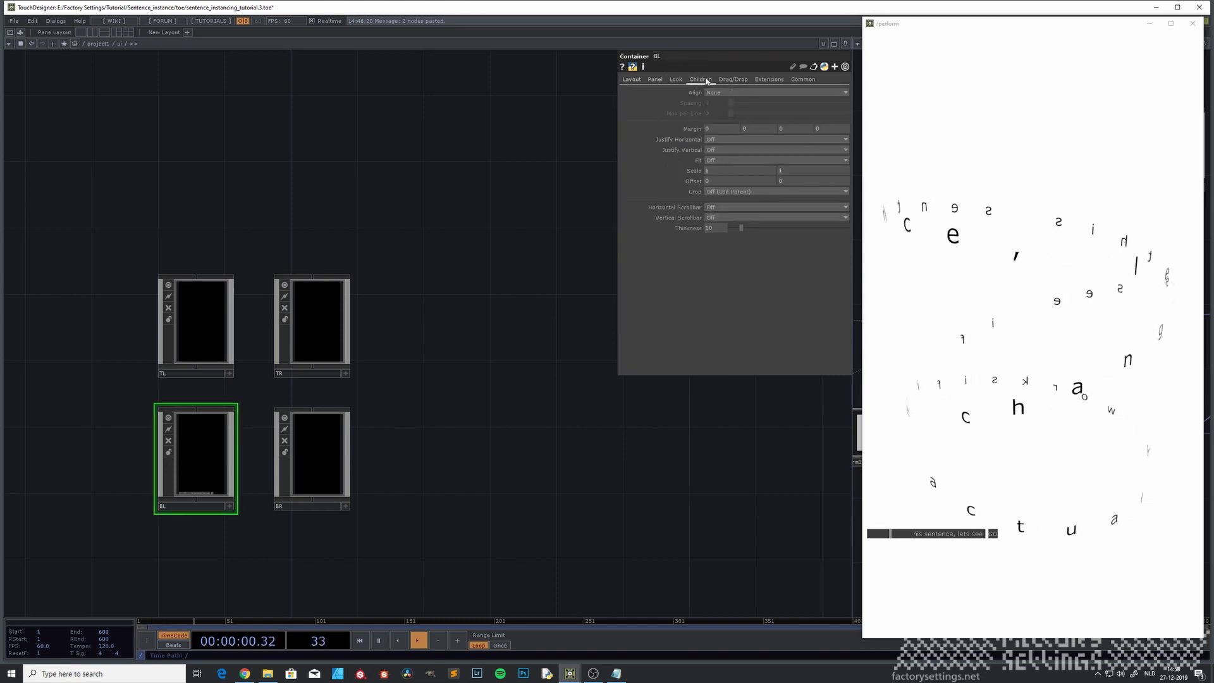
{"action": "left_click", "coordinate": [731, 92]}
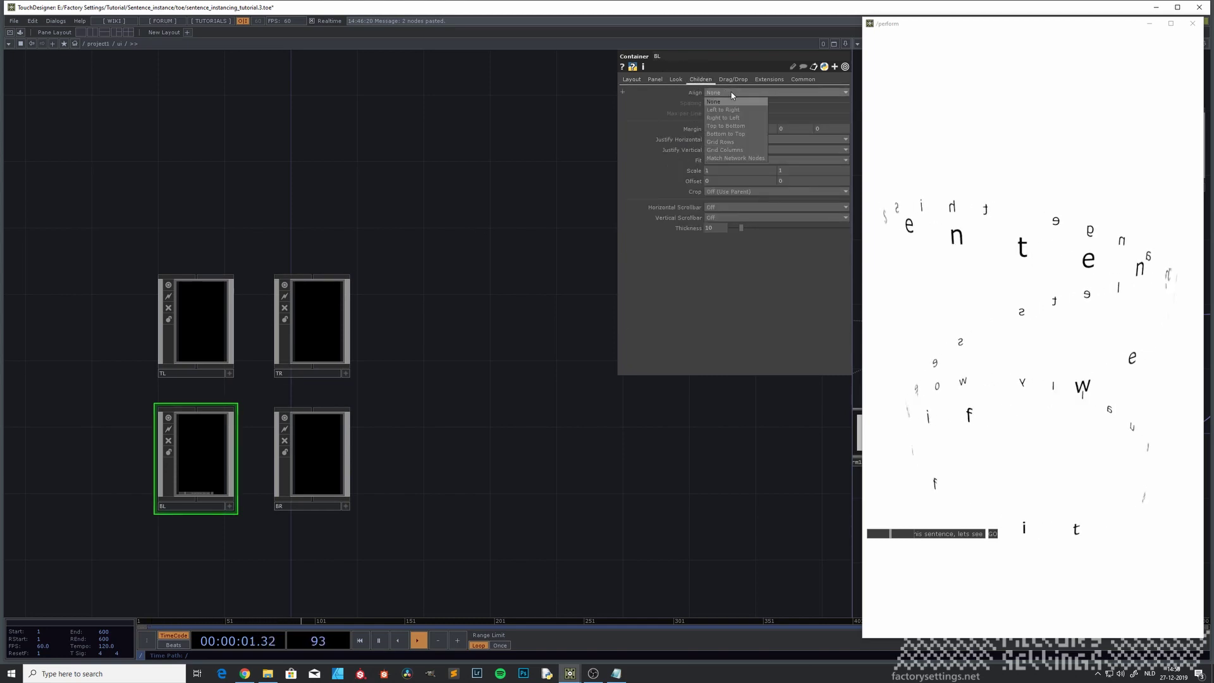
{"action": "left_click", "coordinate": [732, 126]}
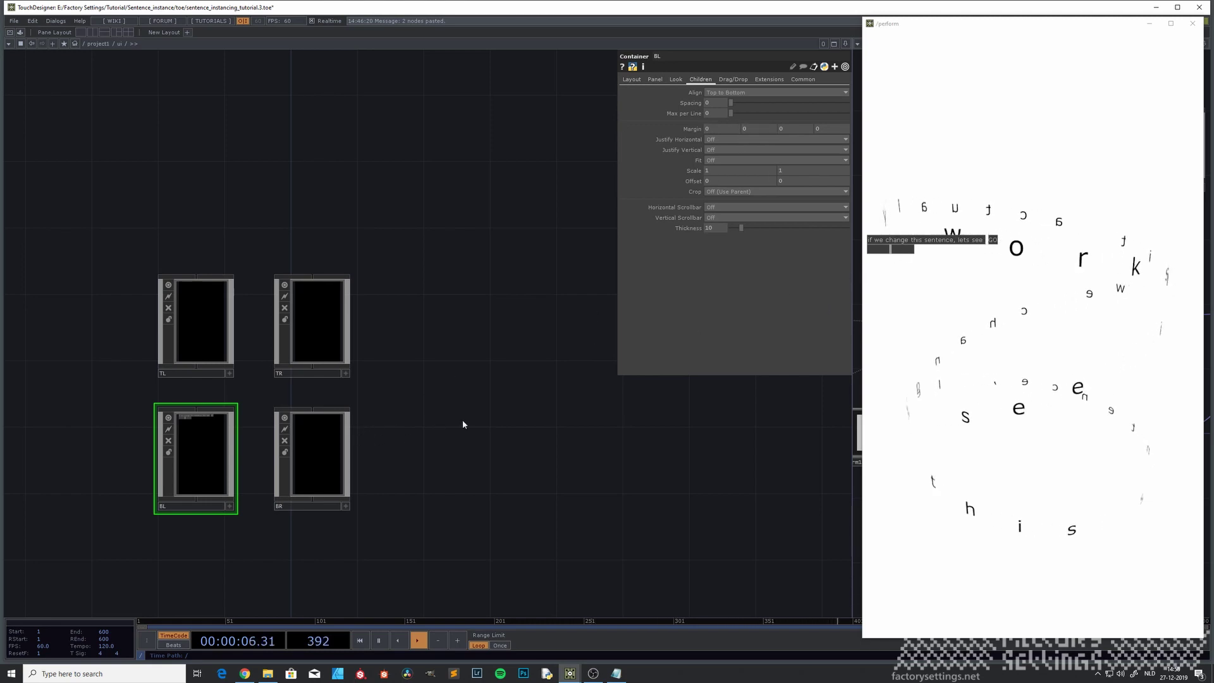
{"action": "scroll", "coordinate": [200, 454], "scroll_direction": "up", "scroll_amount": 2}
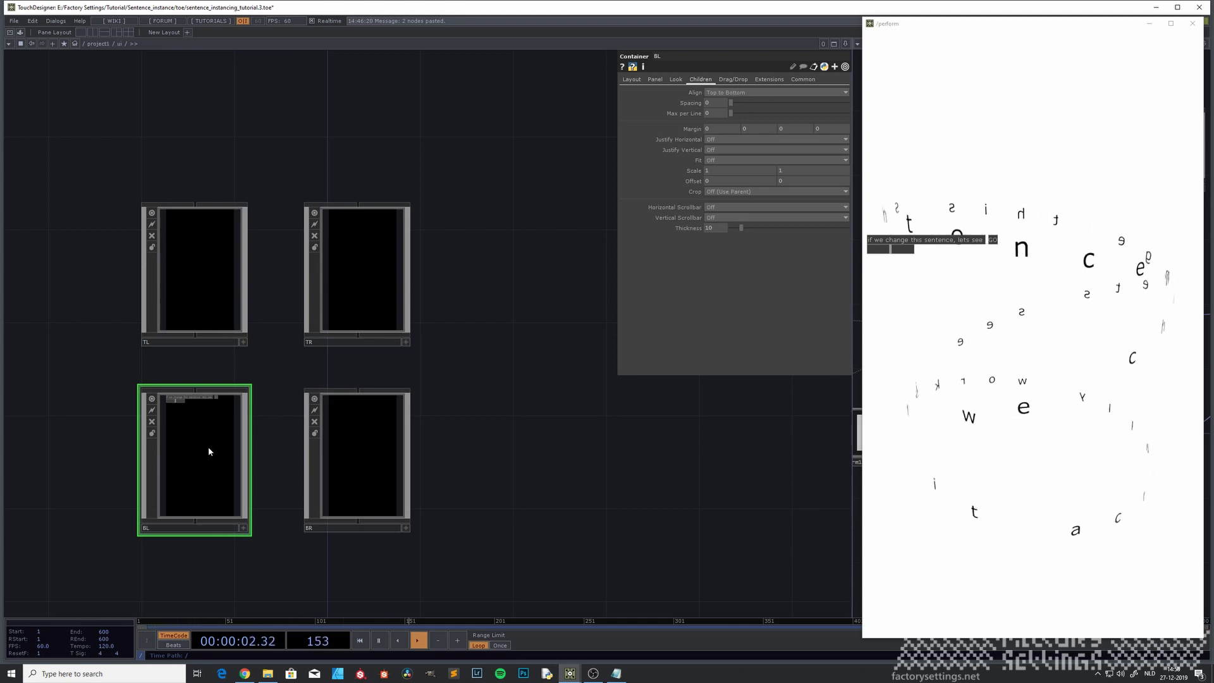
Set BL's vertical Post Offset to -420 and the spacing between its children to 5.
{"action": "left_click", "coordinate": [631, 80]}
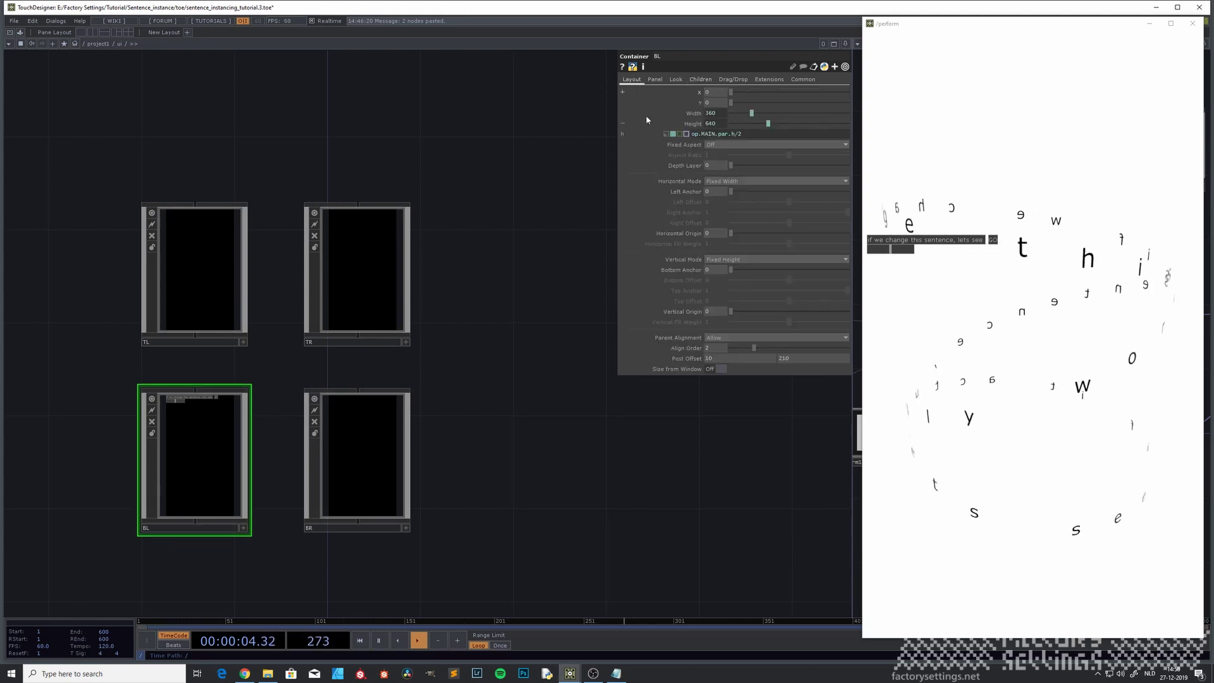
{"action": "middle_click_drag", "start_coordinate": [795, 358], "coordinate": [794, 345]}
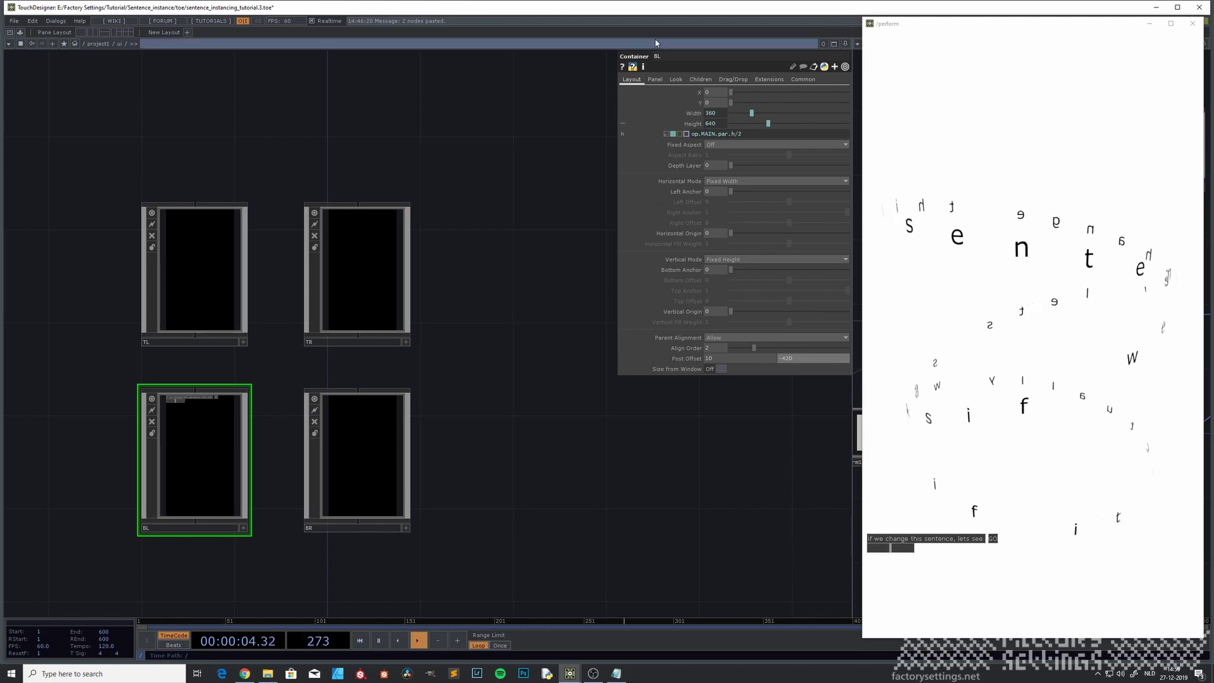
{"action": "left_click", "coordinate": [701, 79]}
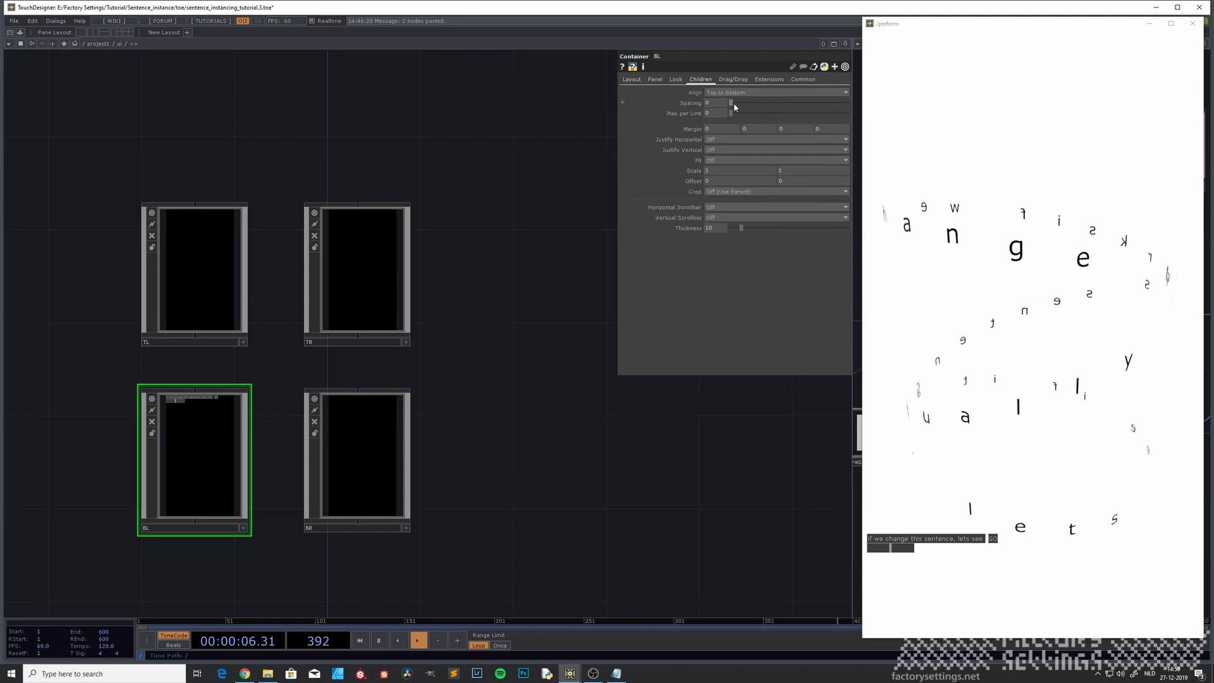
{"action": "left_click_drag", "start_coordinate": [732, 105], "coordinate": [736, 106]}
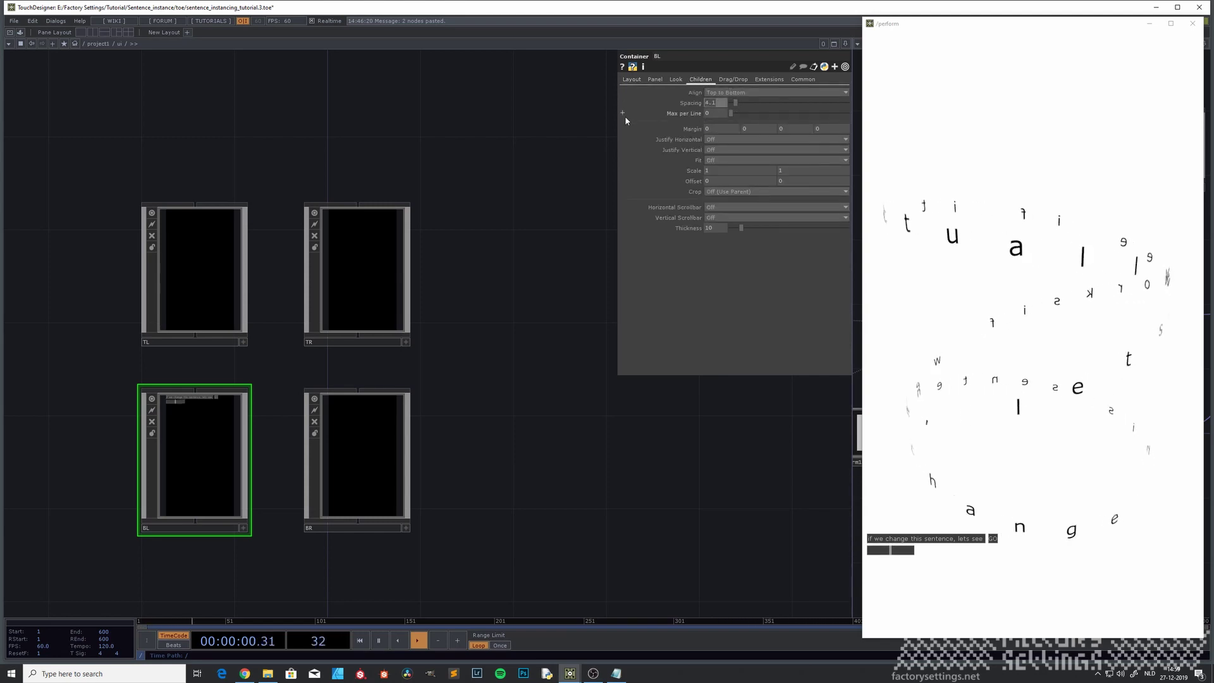
{"action": "type", "text": "5"}
{"action": "key", "text": "Return"}
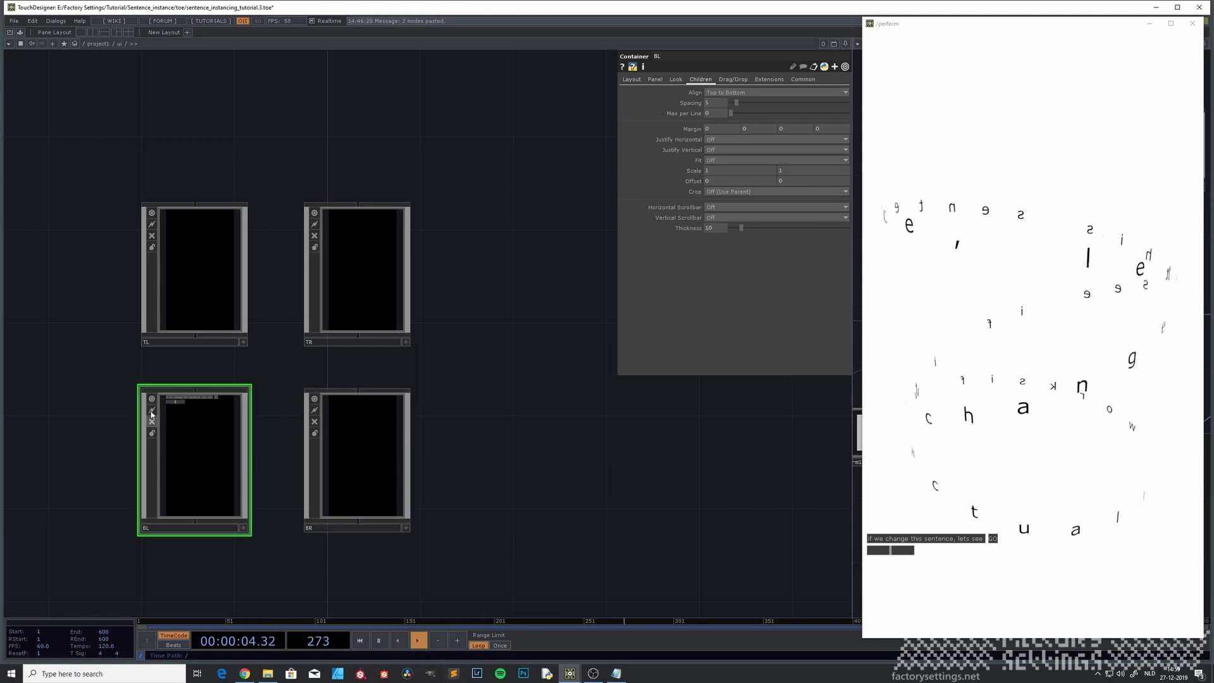
Go back inside BL and set the width of slider1 to 200.
{"action": "double_click", "coordinate": [207, 475]}
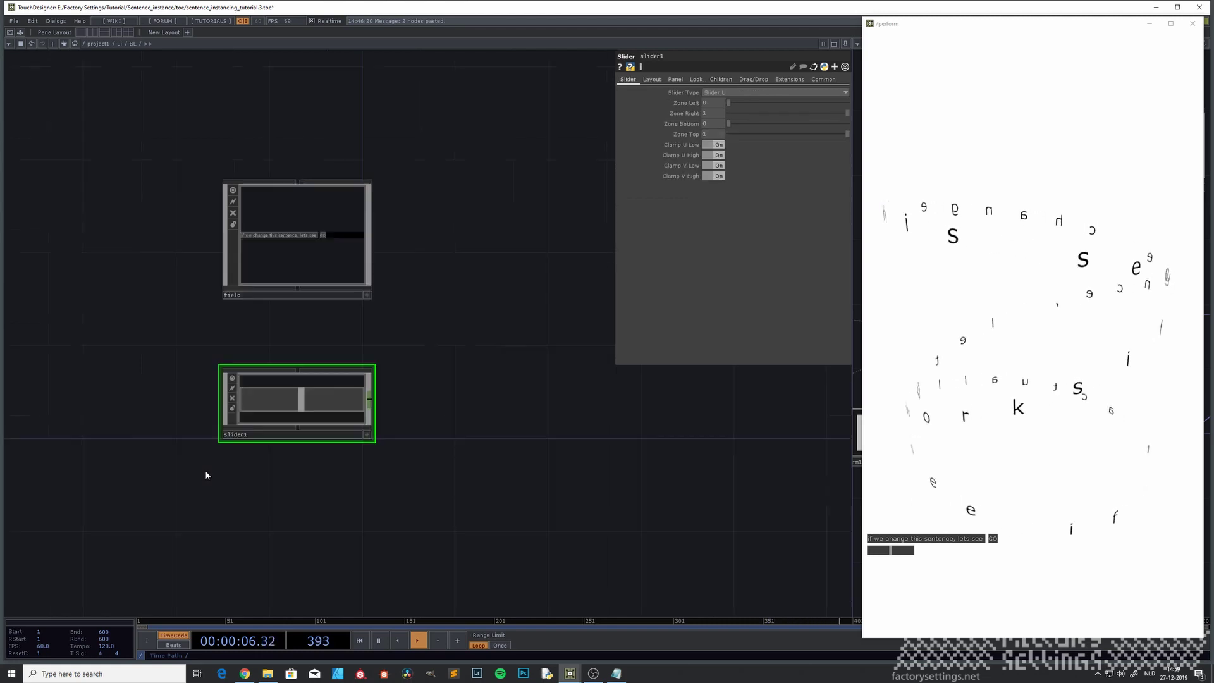
{"action": "left_click", "coordinate": [652, 79]}
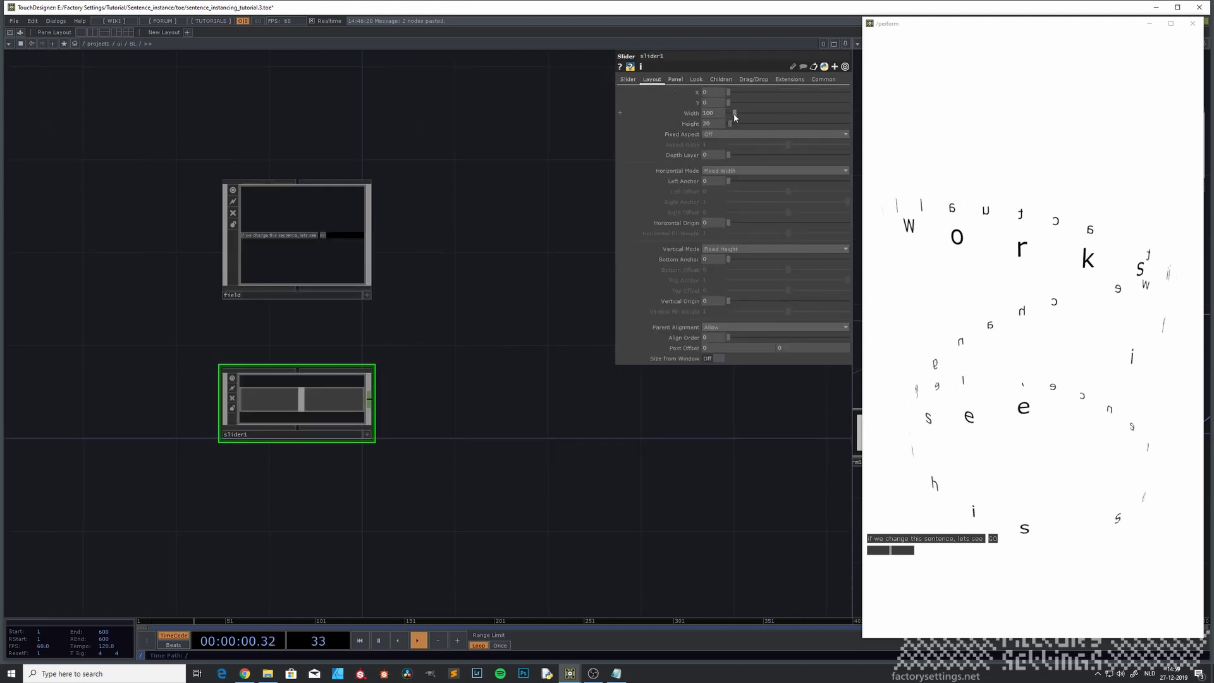
{"action": "left_click_drag", "start_coordinate": [735, 115], "coordinate": [739, 116]}
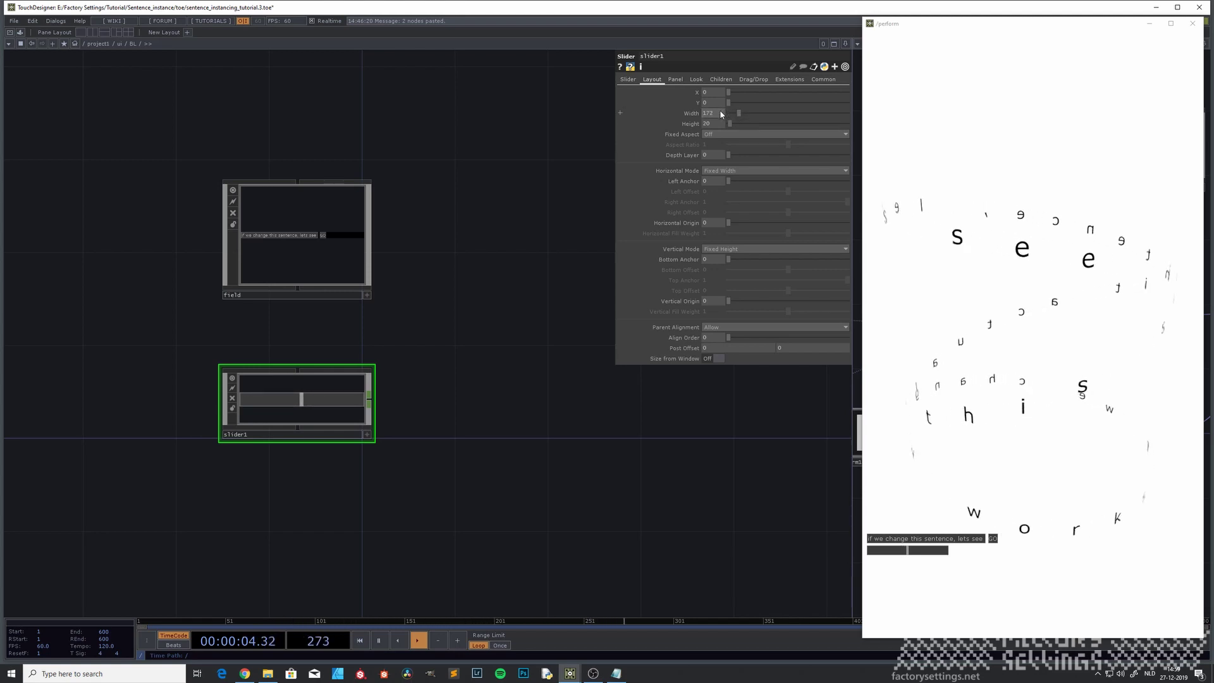
{"action": "type", "text": "200"}
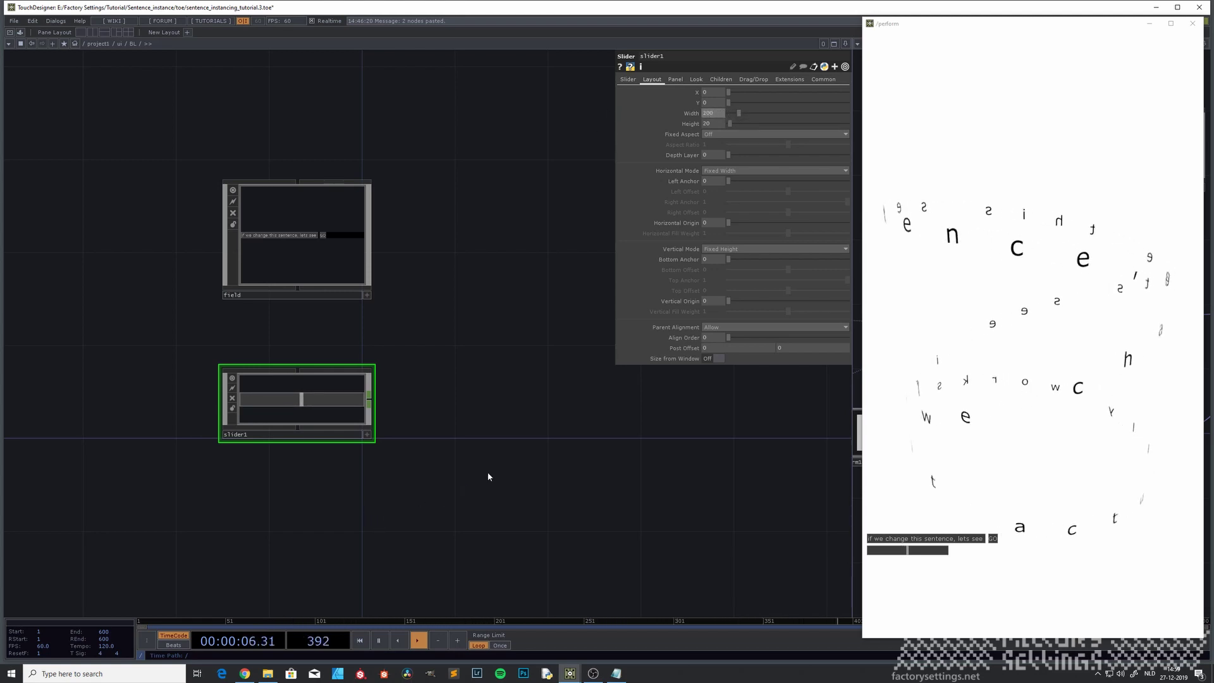
{"action": "key", "text": "Return"}
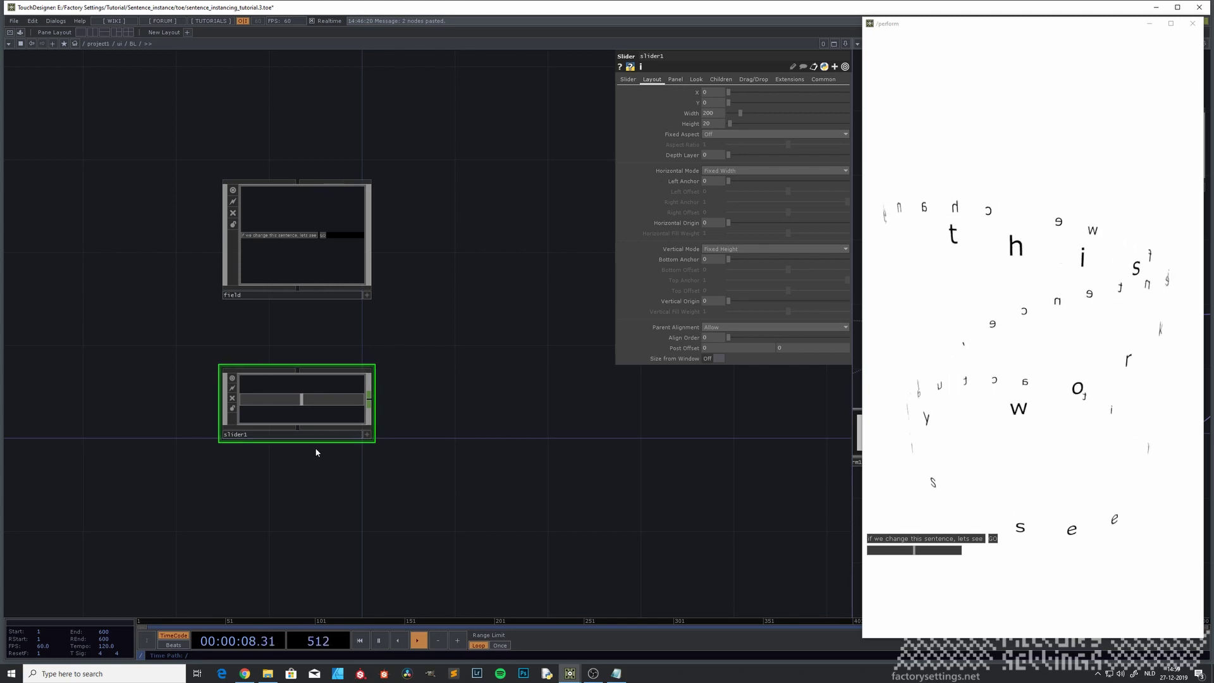
Add a Text TOP beside slider1 in BL's network and set its text to "text size".
{"action": "scroll", "coordinate": [320, 439], "scroll_direction": "up", "scroll_amount": 3}
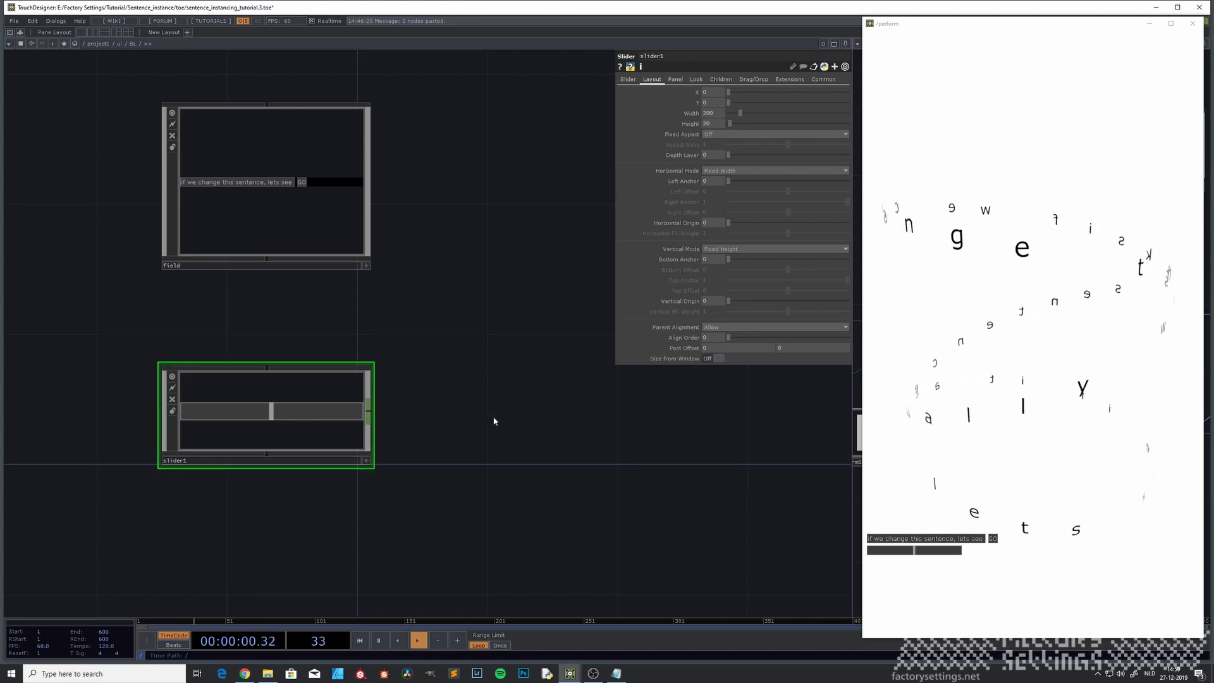
{"action": "key", "text": "Tab"}
{"action": "left_click", "coordinate": [374, 313]}
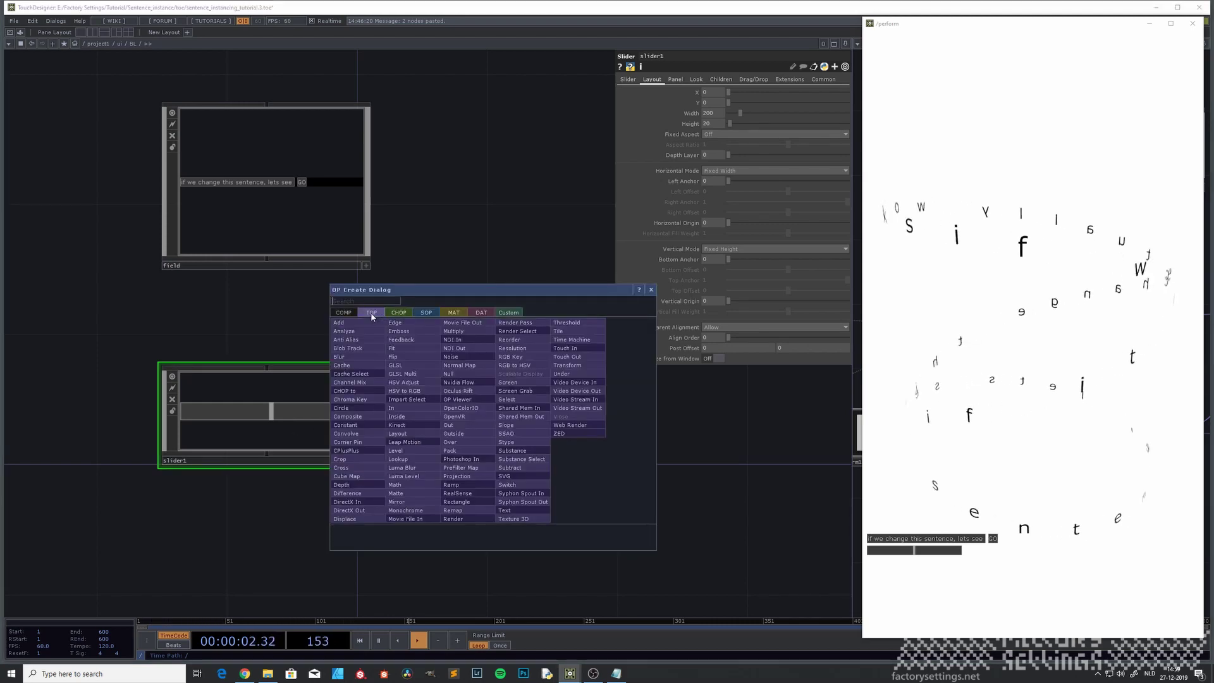
{"action": "left_click", "coordinate": [505, 510]}
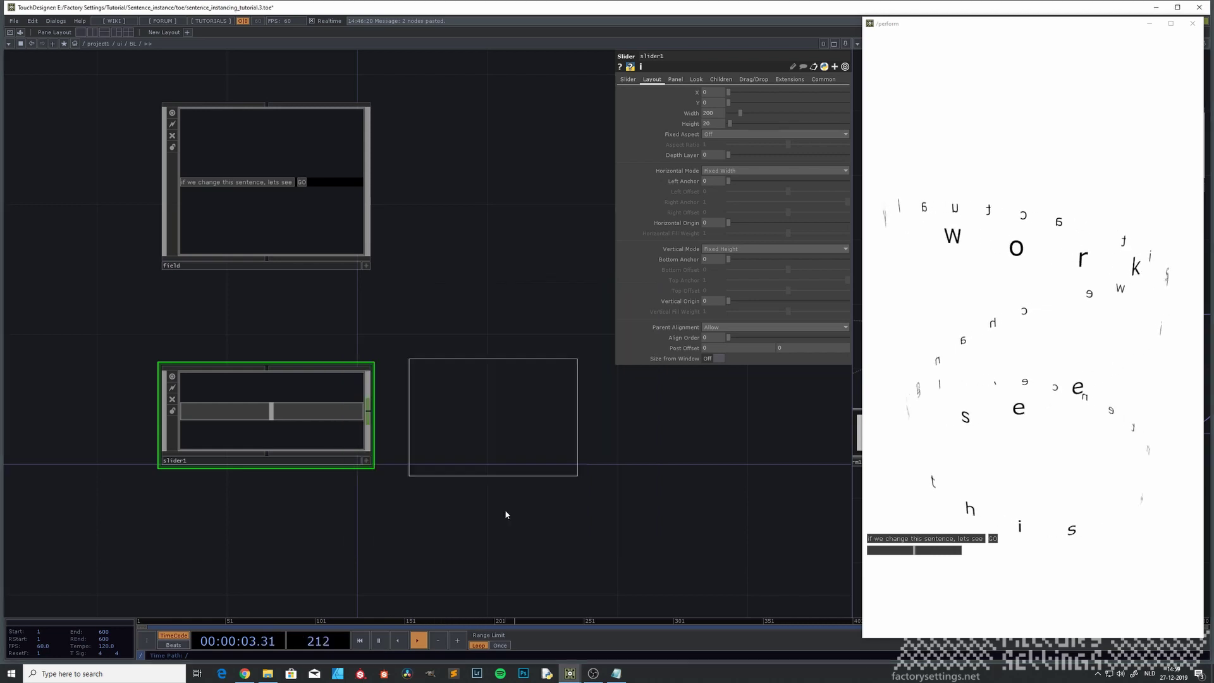
{"action": "left_click", "coordinate": [524, 416]}
{"action": "left_click", "coordinate": [750, 146]}
{"action": "key", "text": "ctrl+a"}
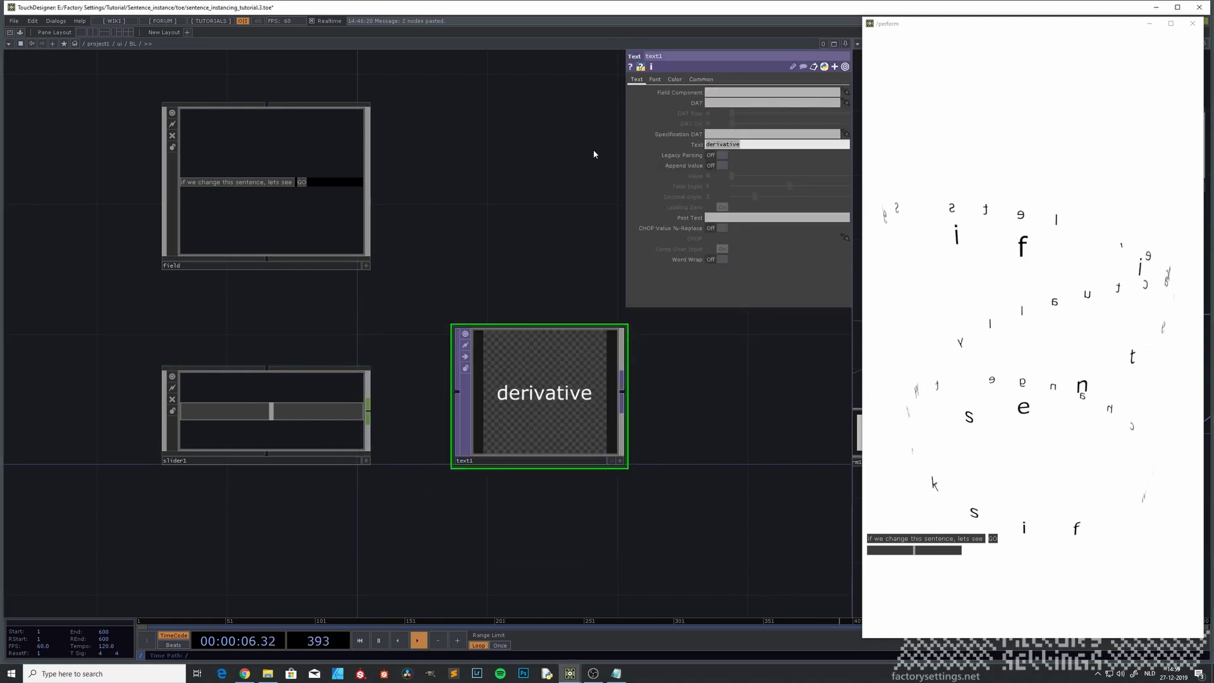
{"action": "type", "text": "text size"}
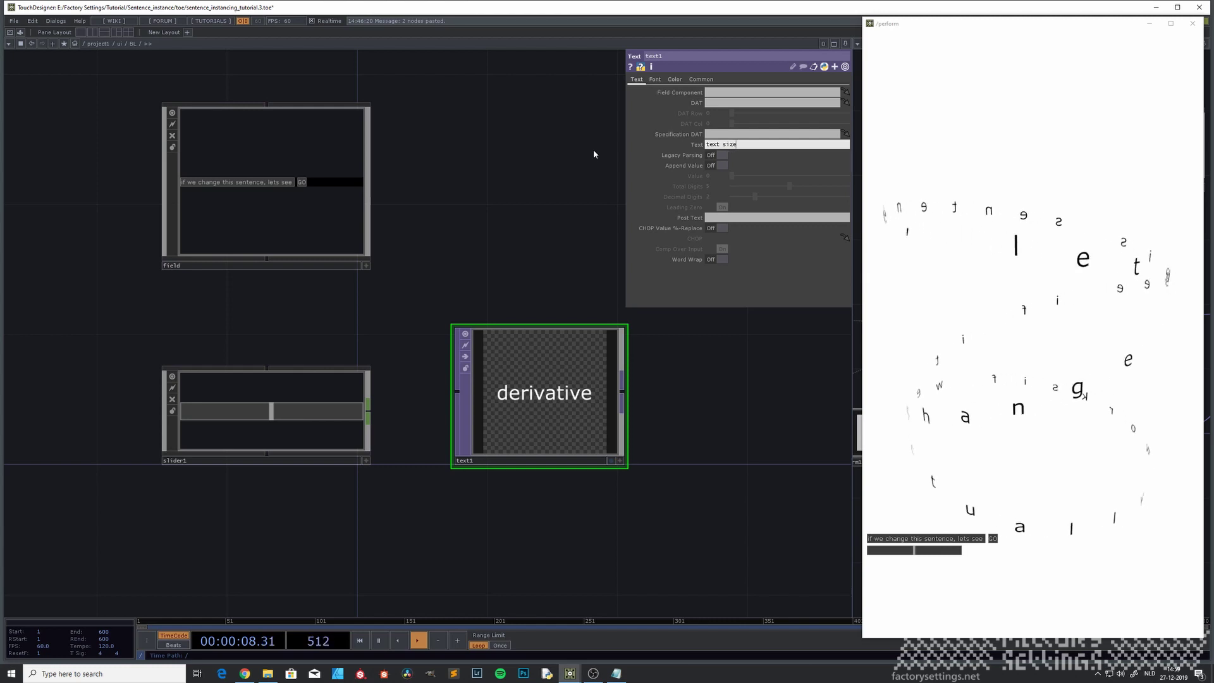
{"action": "key", "text": "Return"}
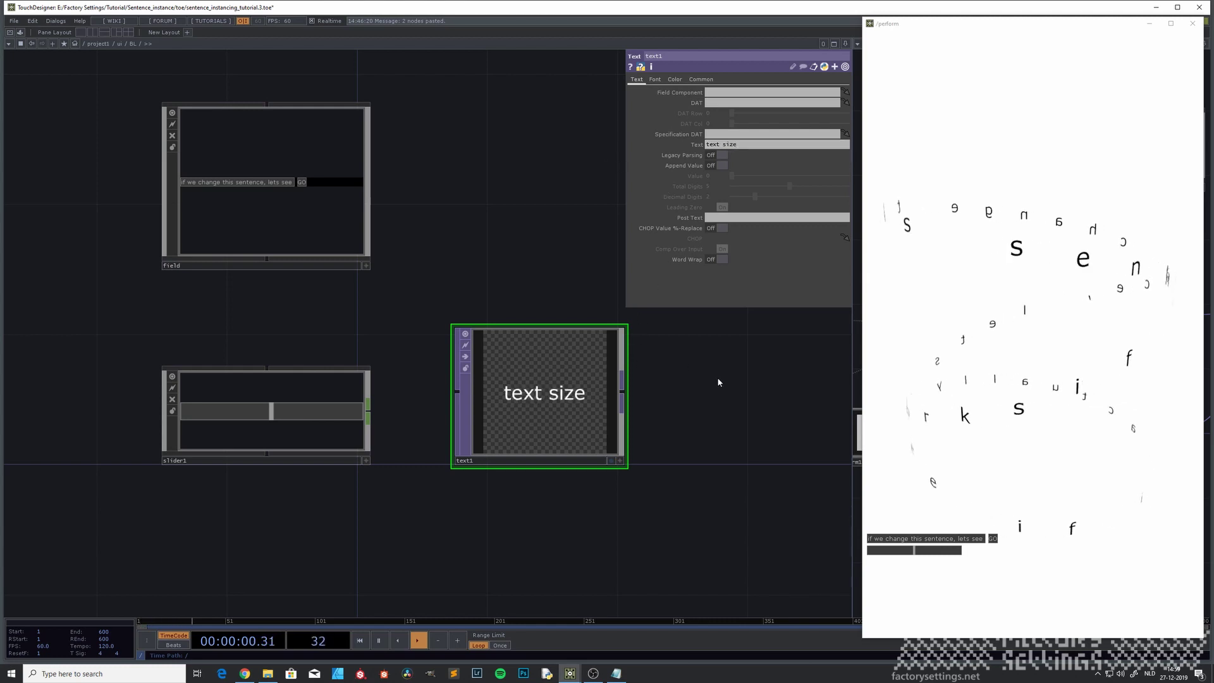
Assign text1 as slider1's Background TOP and place text1 slightly lower beside the slider.
{"action": "left_click", "coordinate": [273, 442]}
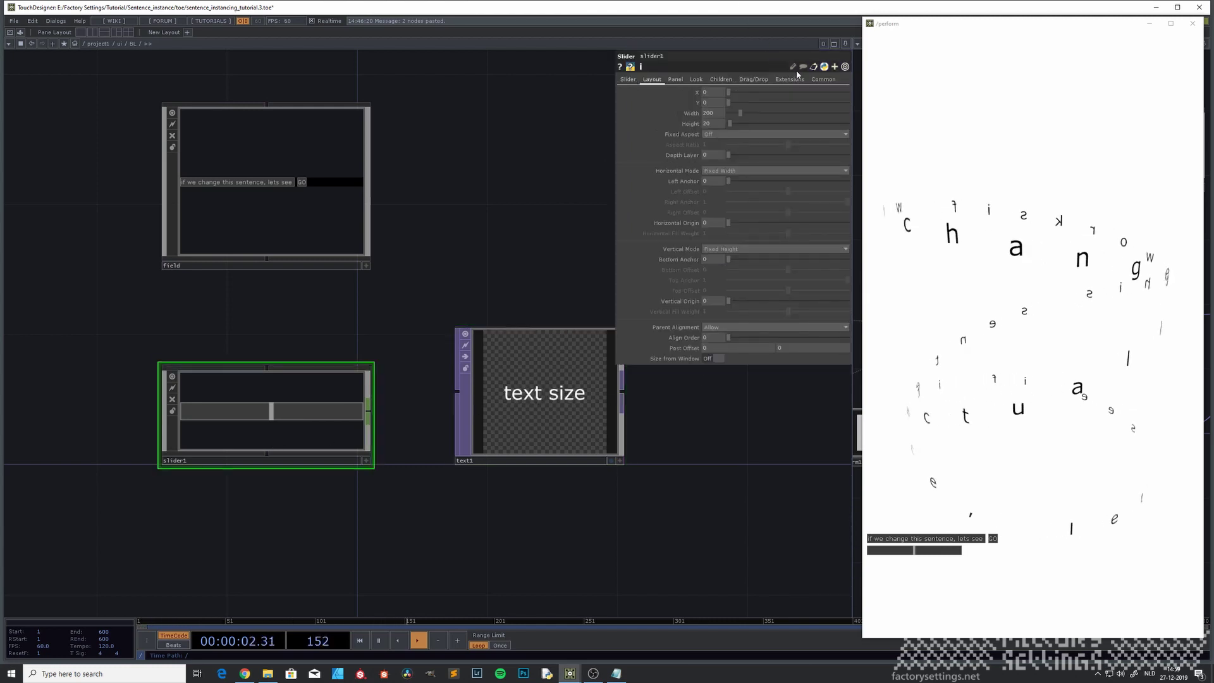
{"action": "left_click", "coordinate": [823, 80]}
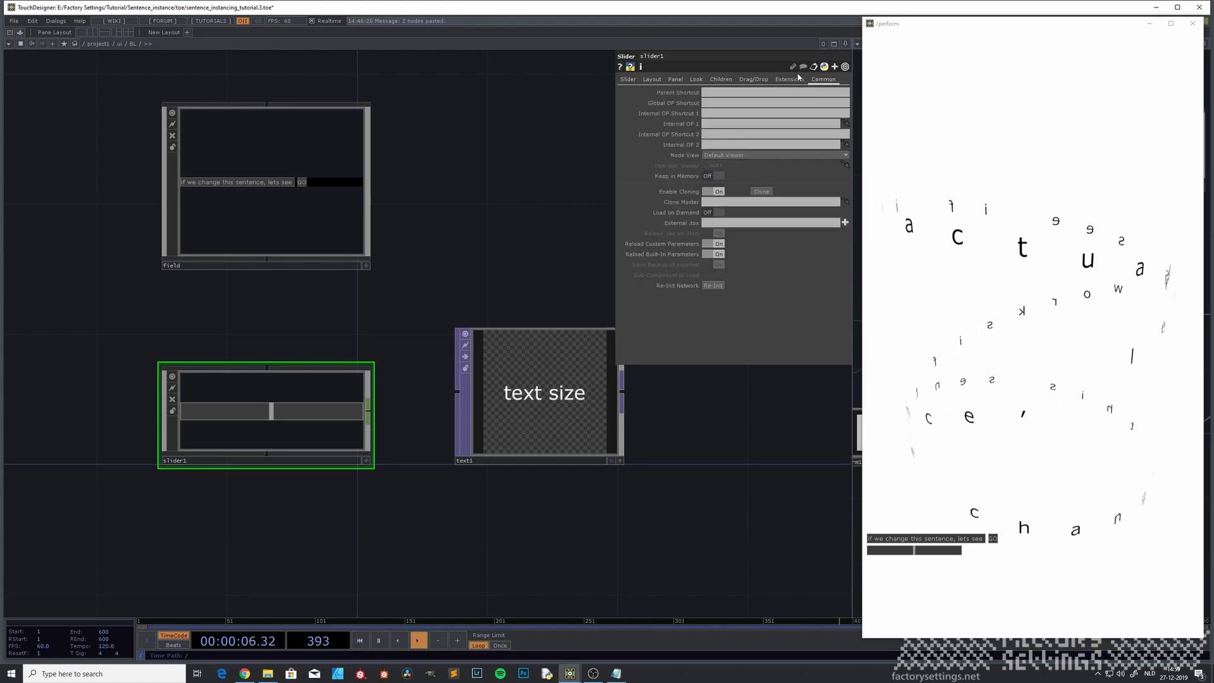
{"action": "left_click", "coordinate": [653, 80]}
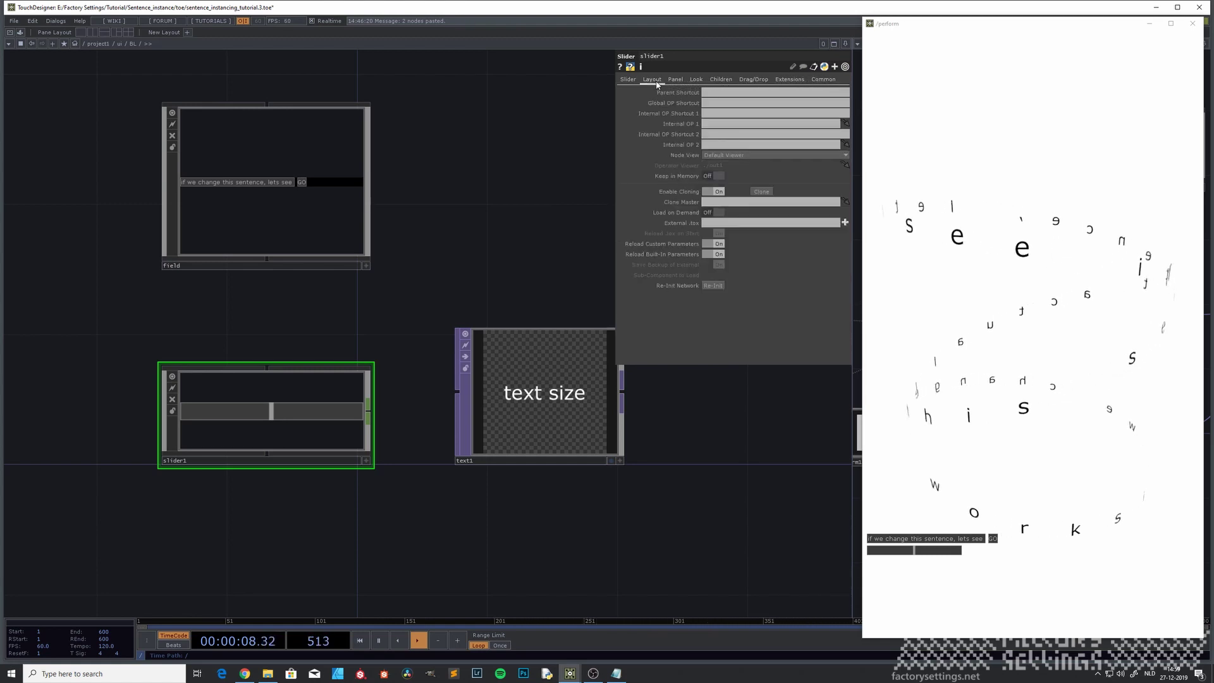
{"action": "left_click", "coordinate": [676, 80]}
{"action": "left_click", "coordinate": [696, 79]}
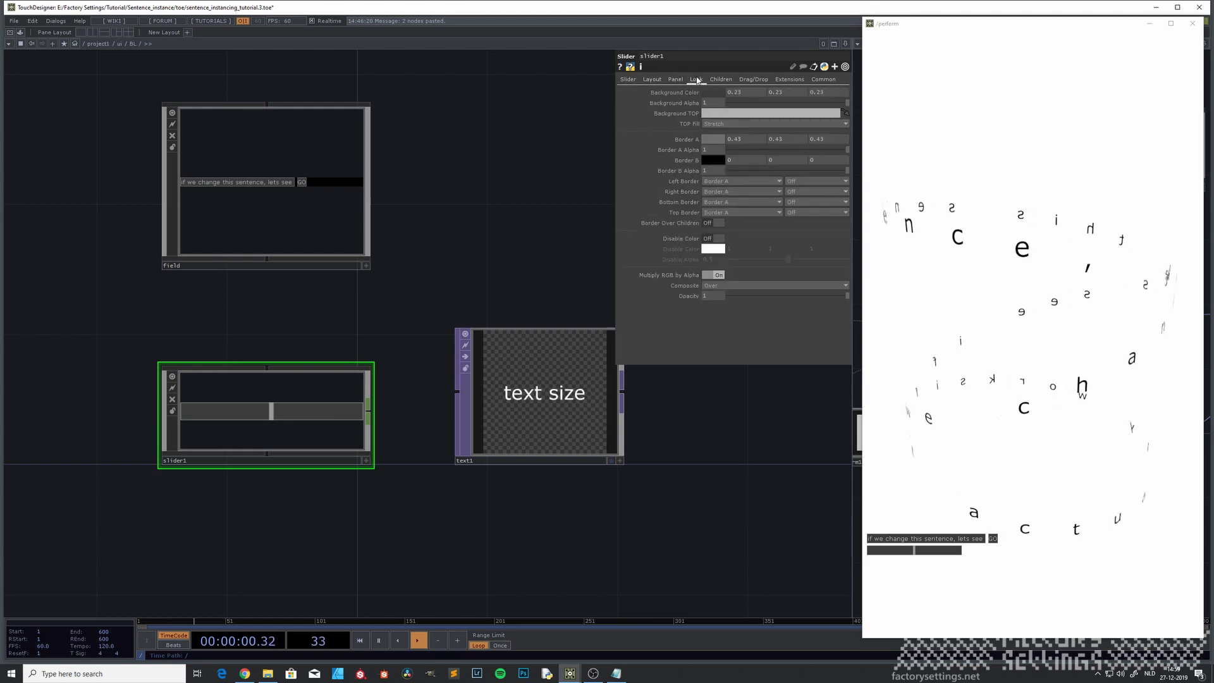
{"action": "left_click", "coordinate": [711, 115]}
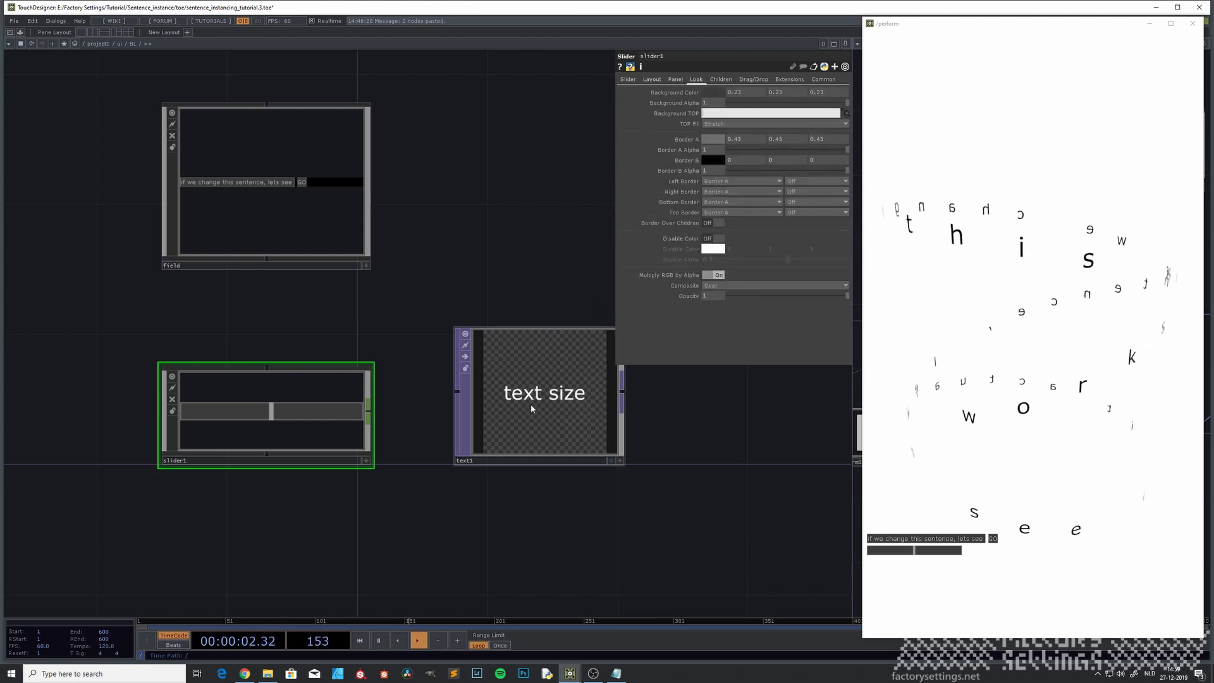
{"action": "left_click_drag", "start_coordinate": [534, 412], "coordinate": [705, 113]}
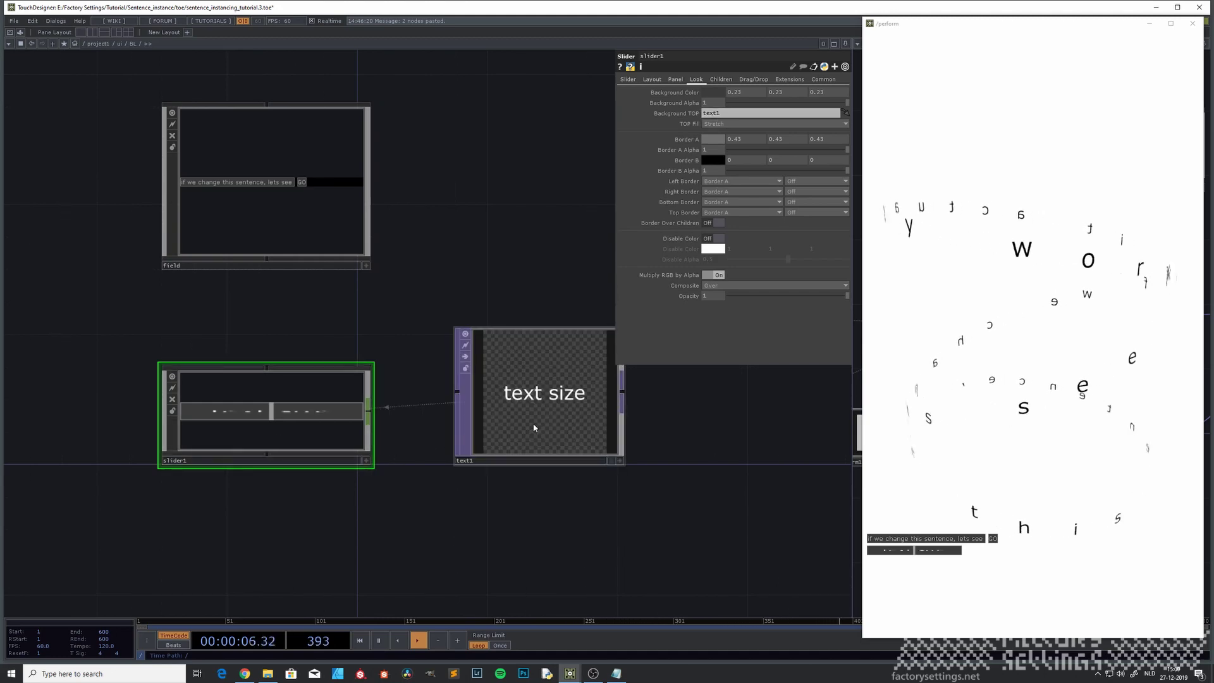
{"action": "left_click_drag", "start_coordinate": [534, 427], "coordinate": [530, 460]}
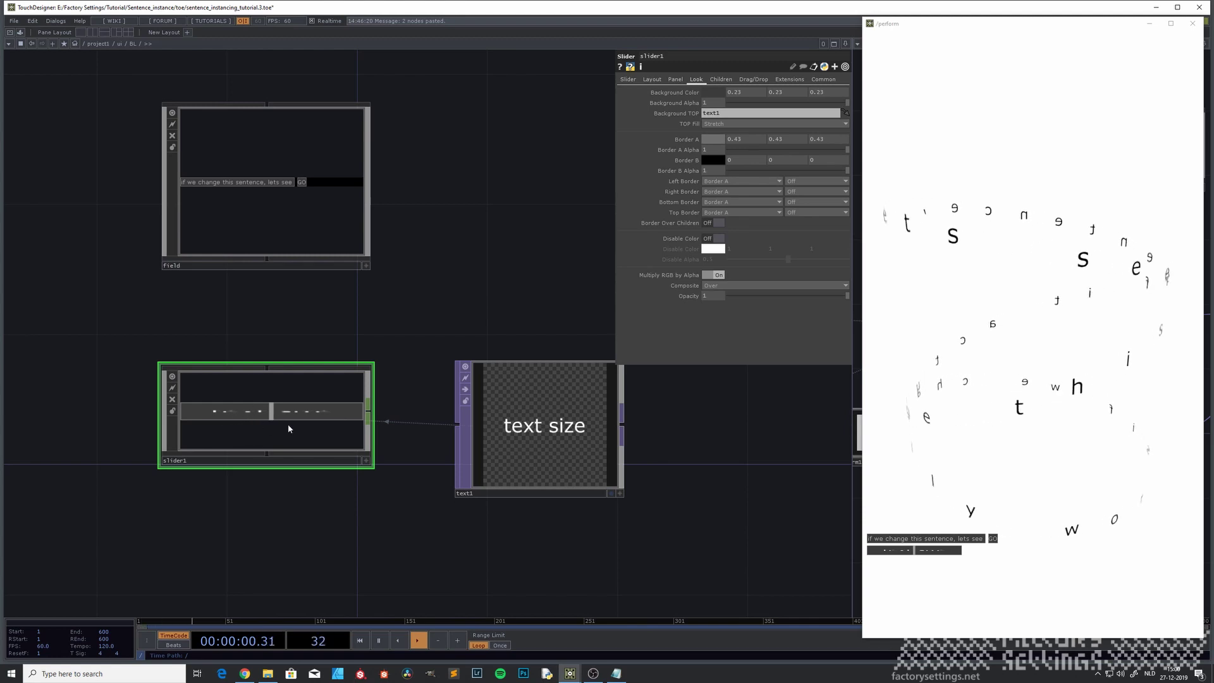
Set slider1's TOP Fill to Native Resolution and text1's font size to 12, and try the slider in the perform window.
{"action": "left_click", "coordinate": [731, 124]}
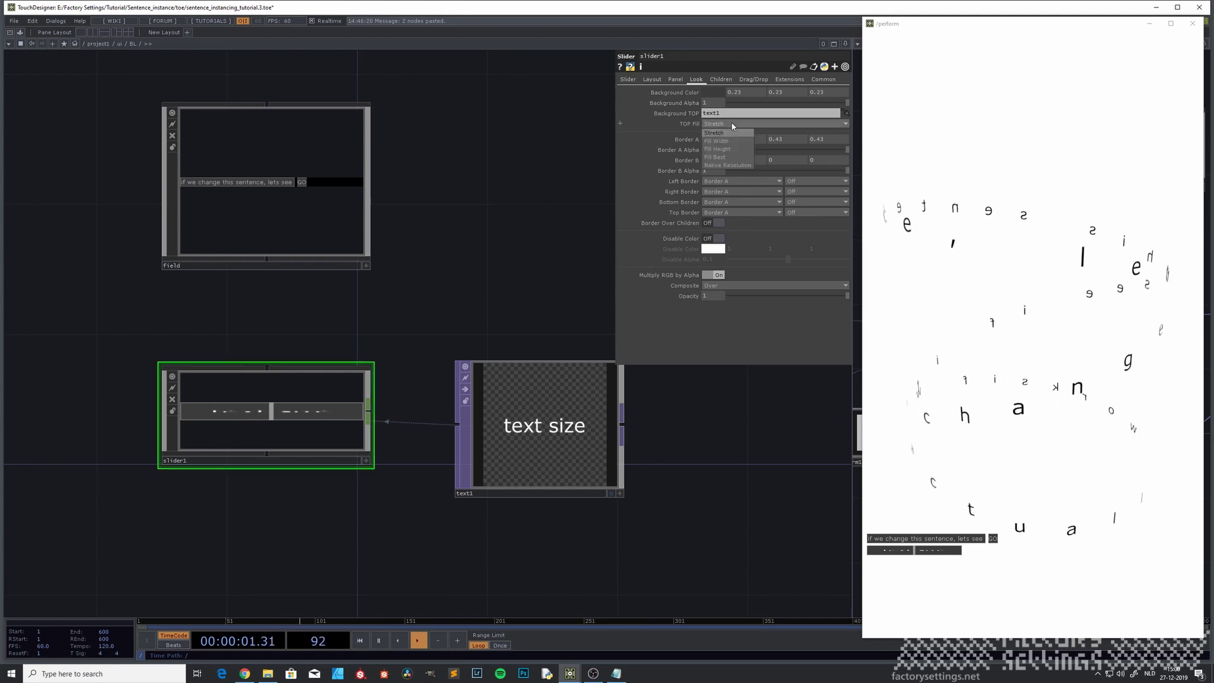
{"action": "left_click", "coordinate": [728, 166]}
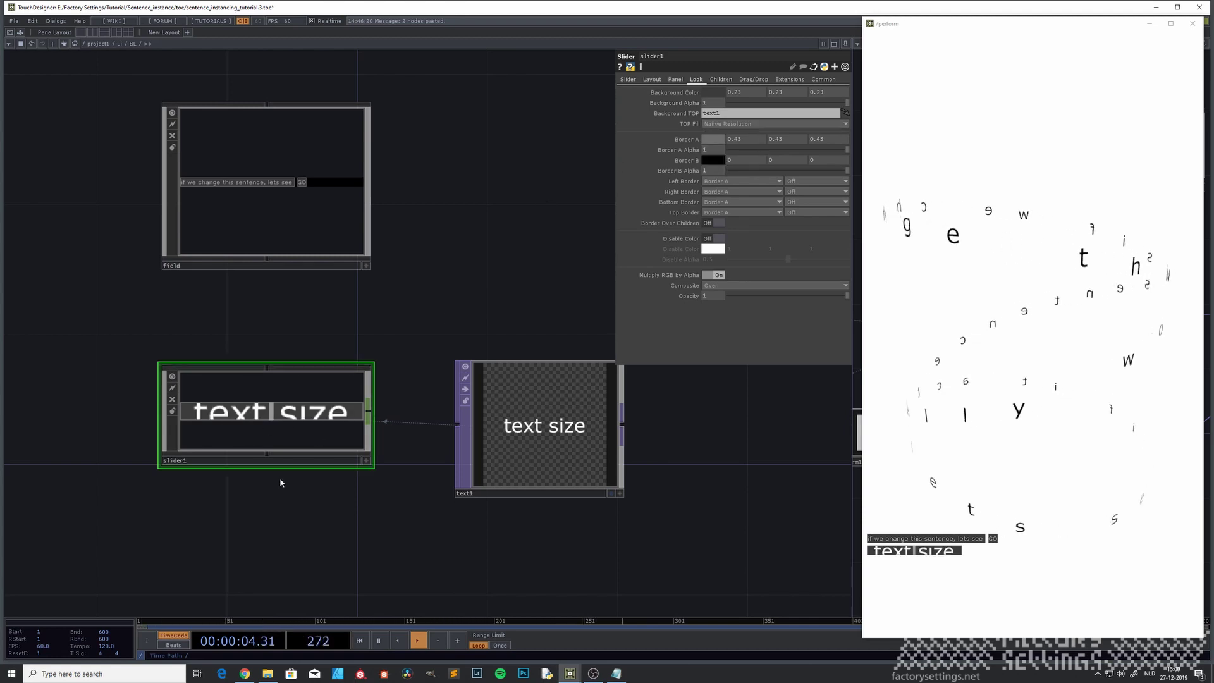
{"action": "left_click", "coordinate": [540, 457]}
{"action": "left_click", "coordinate": [654, 80]}
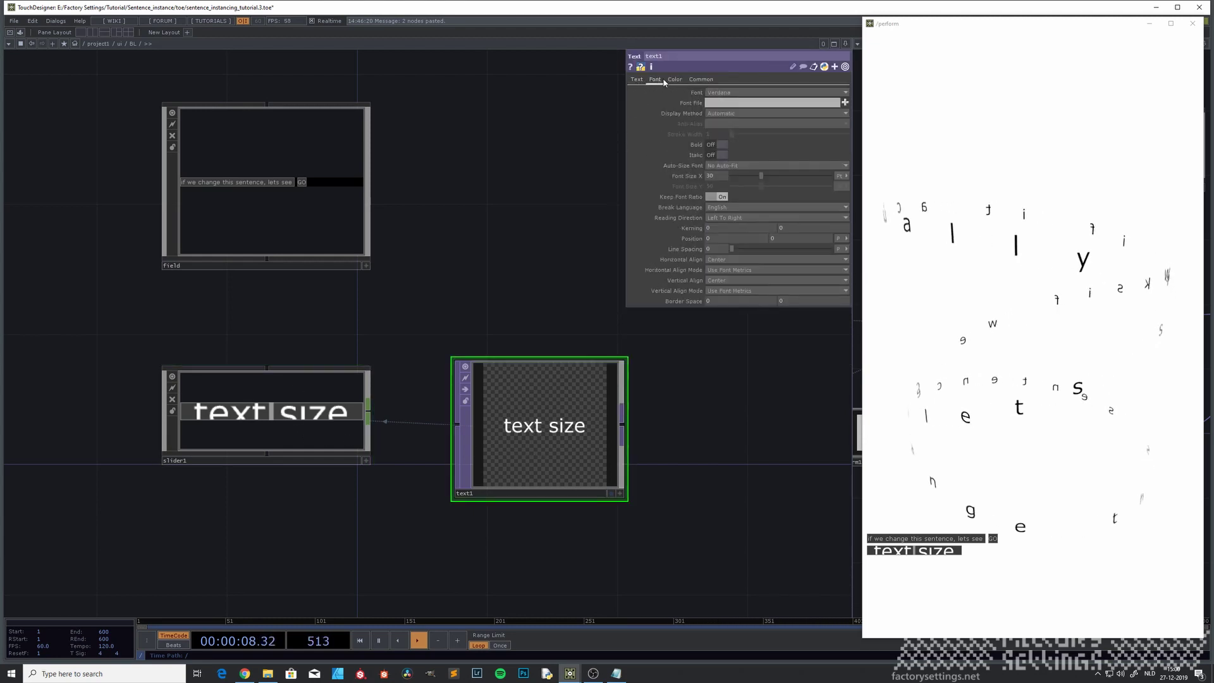
{"action": "middle_click_drag", "start_coordinate": [720, 178], "coordinate": [720, 163]}
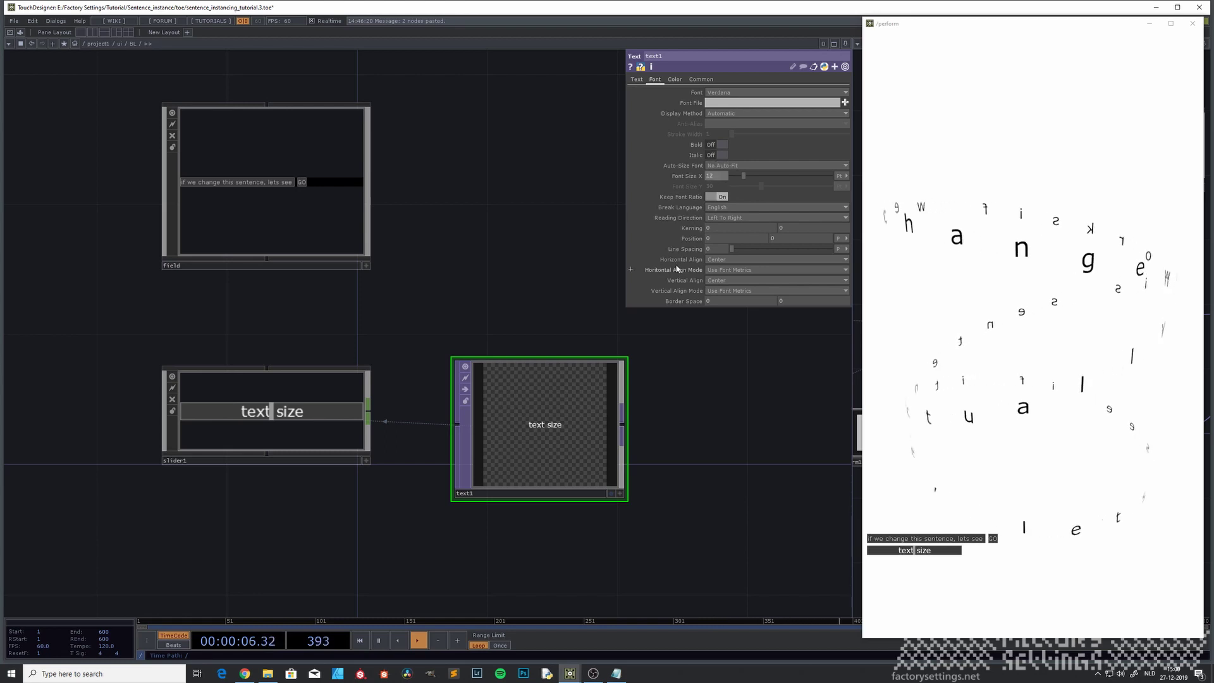
{"action": "mouse_move", "coordinate": [909, 549]}
{"action": "left_mouse_down"}
{"action": "mouse_move", "coordinate": [895, 551]}
{"action": "mouse_move", "coordinate": [928, 551]}
{"action": "mouse_move", "coordinate": [900, 552]}
{"action": "mouse_move", "coordinate": [917, 556]}
{"action": "left_mouse_up"}
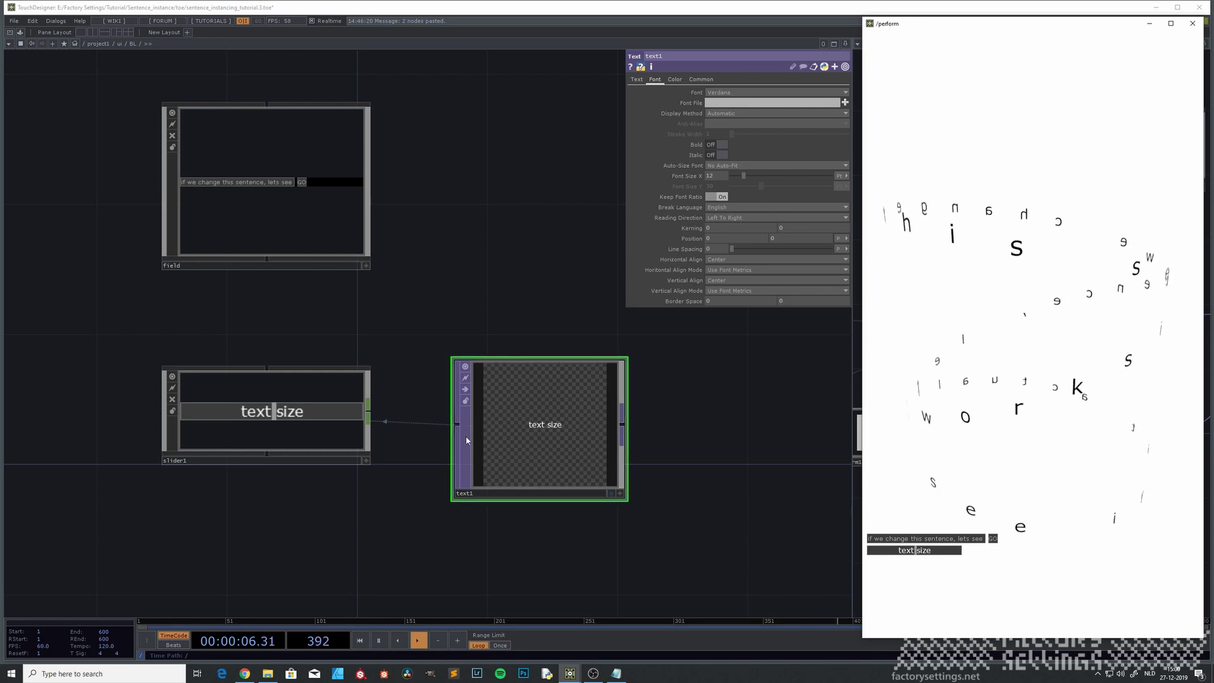
Look inside slider1's network, move out1 farther from panel1, and return to BL's network.
{"action": "left_click_drag", "start_coordinate": [422, 295], "coordinate": [403, 316]}
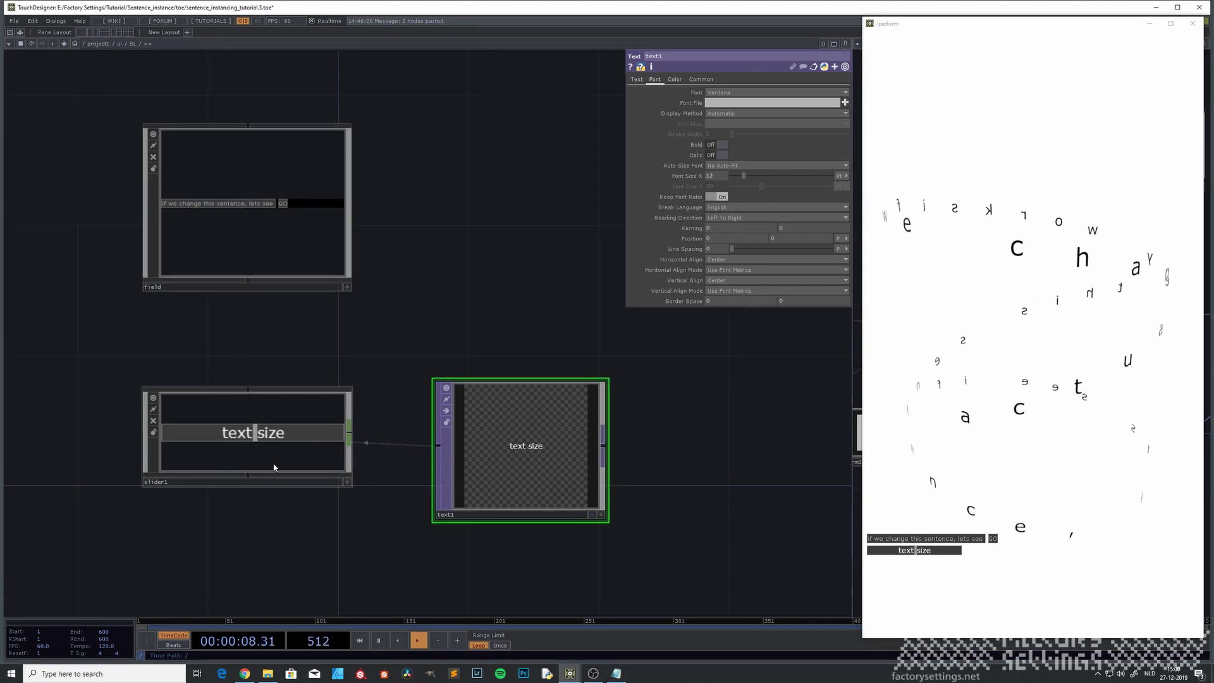
{"action": "left_click", "coordinate": [294, 456]}
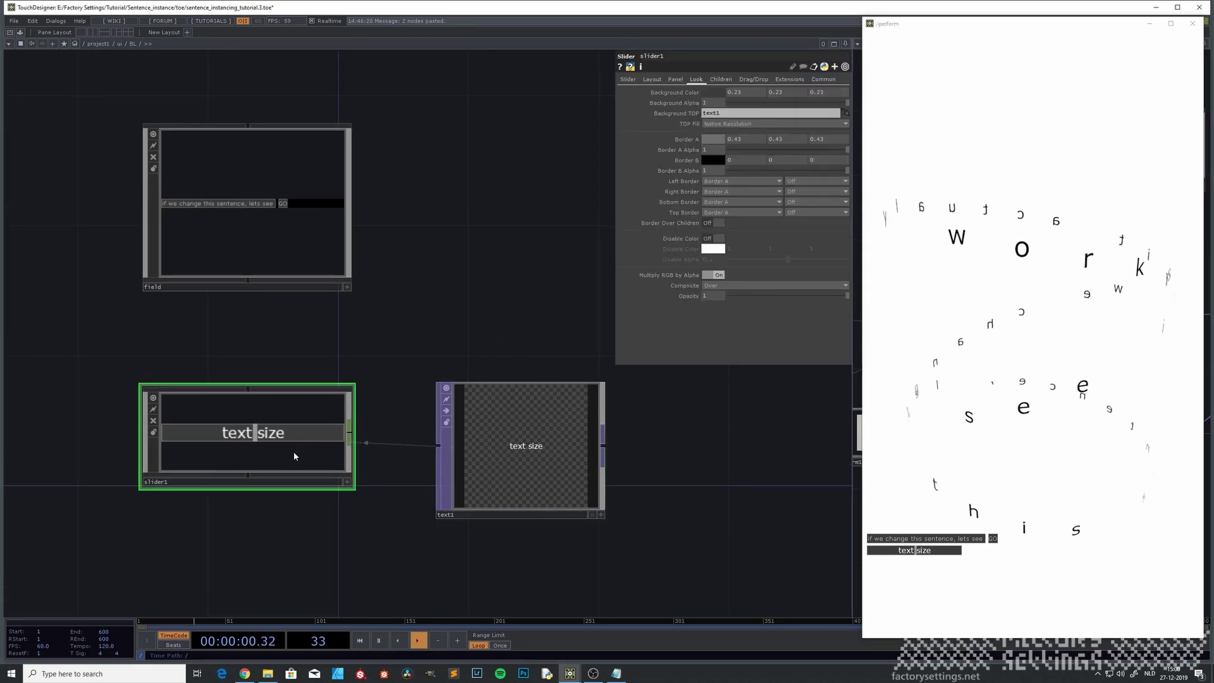
{"action": "key", "text": "i"}
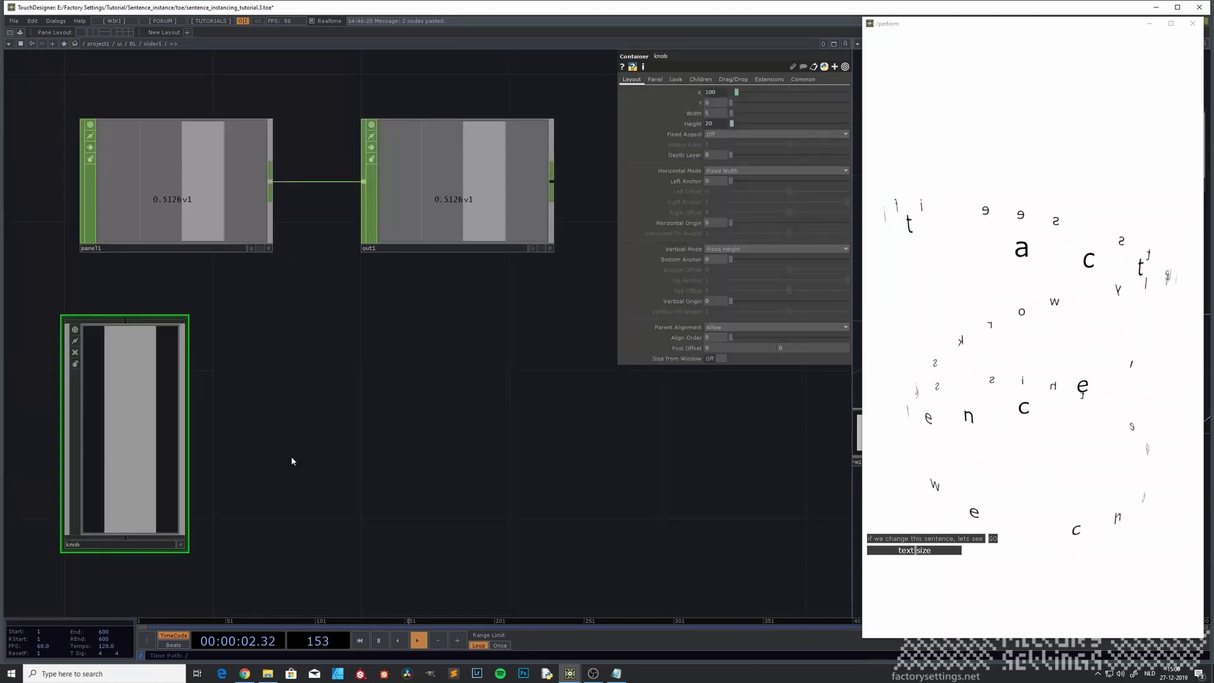
{"action": "left_click_drag", "start_coordinate": [415, 401], "coordinate": [301, 427]}
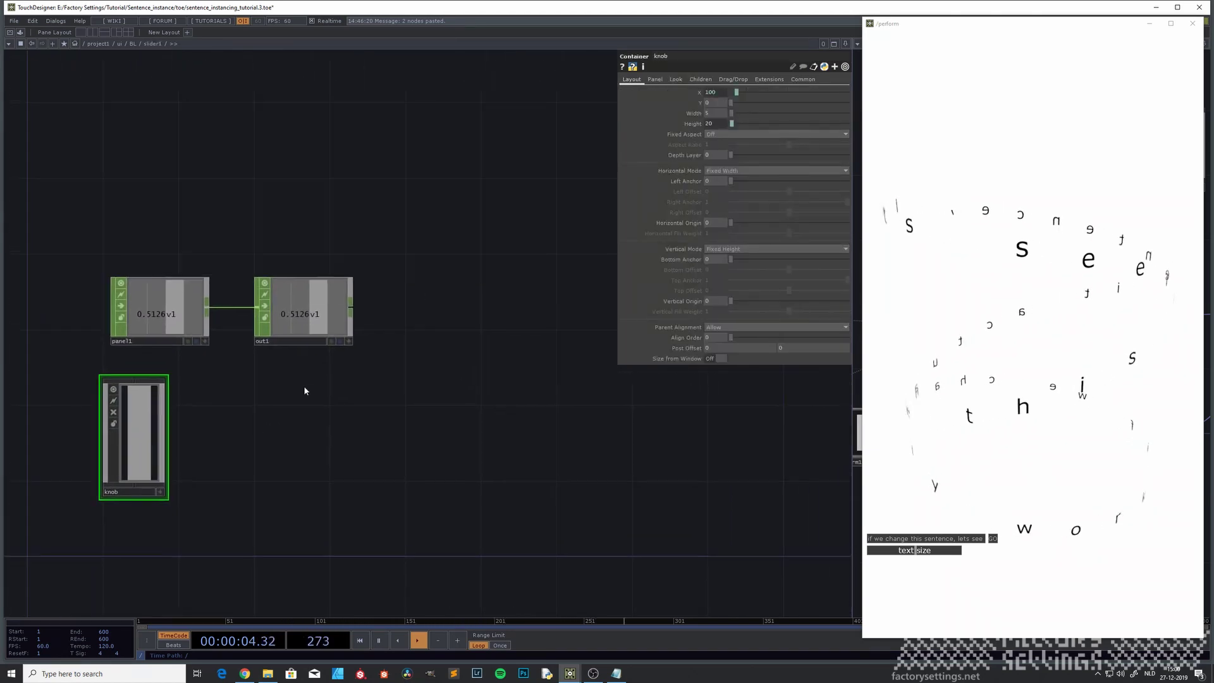
{"action": "left_click_drag", "start_coordinate": [301, 317], "coordinate": [414, 320]}
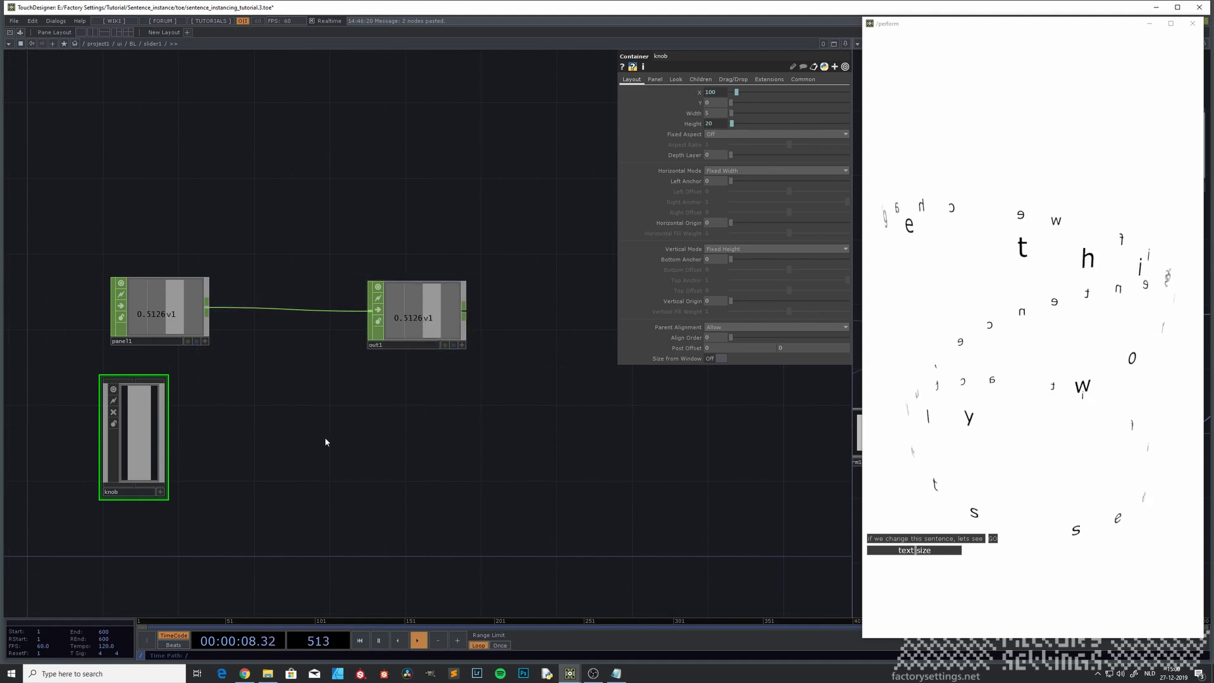
{"action": "key", "text": "u"}
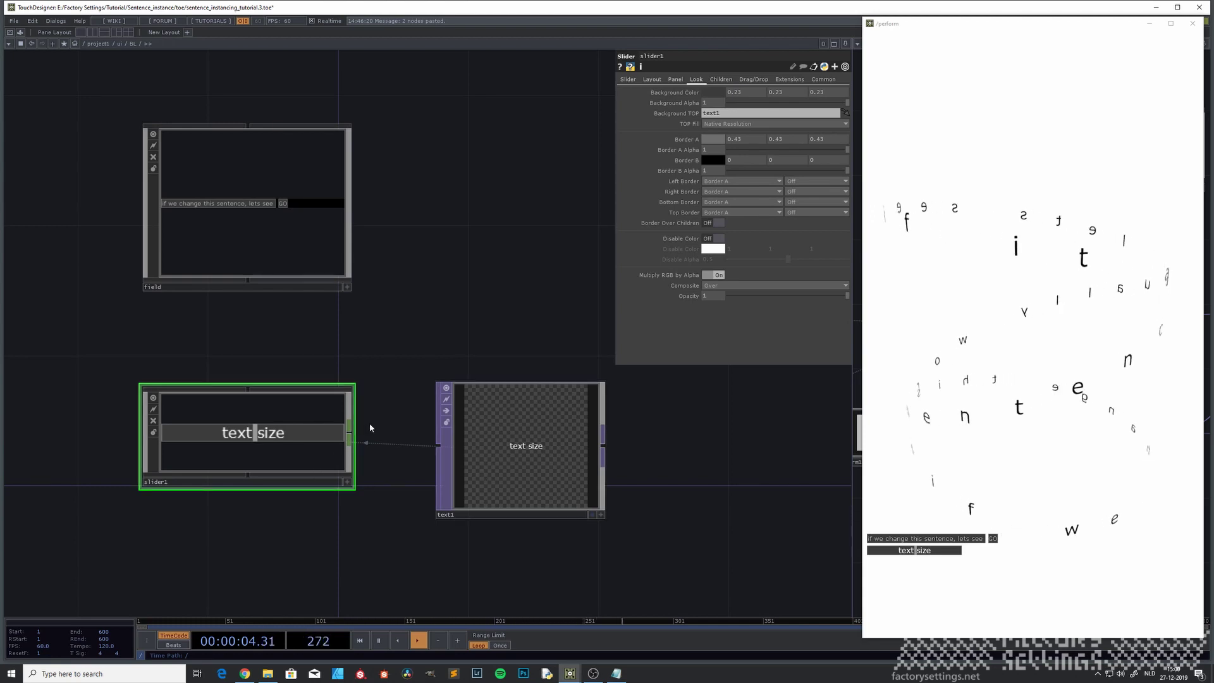
Set slider1's Global OP Shortcut to TEXTSIZE and go back up to the project1 network.
{"action": "left_click", "coordinate": [817, 80]}
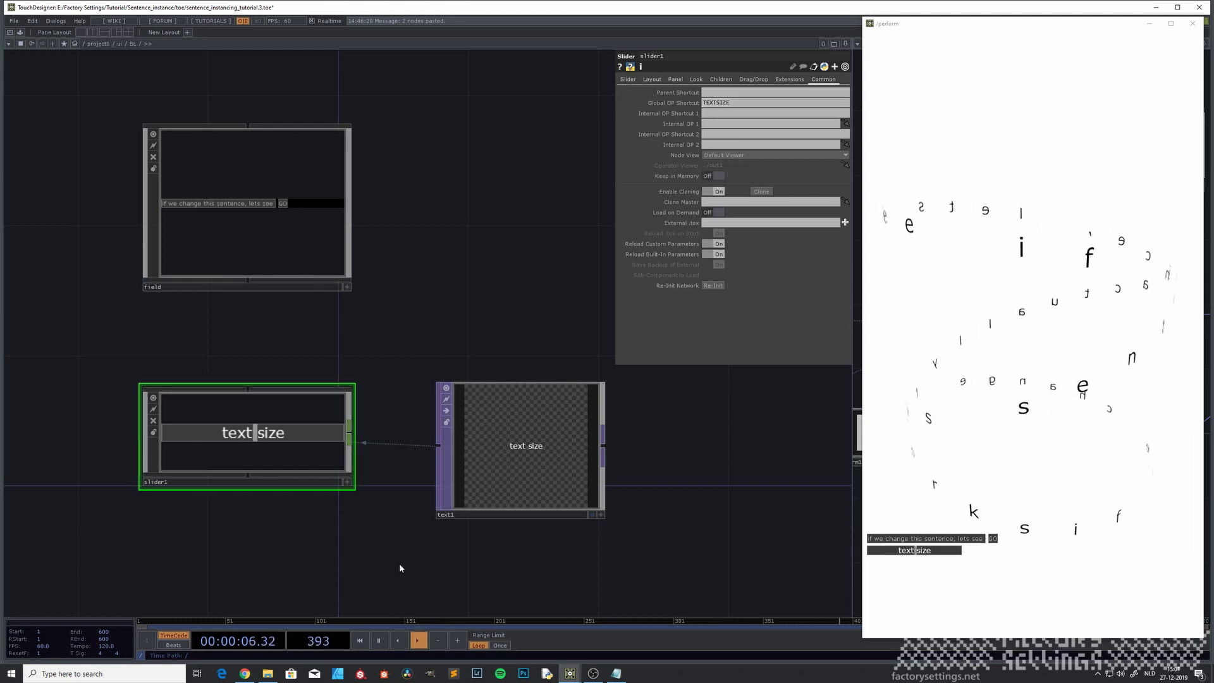
{"action": "key", "text": "u"}
{"action": "key", "text": "u"}
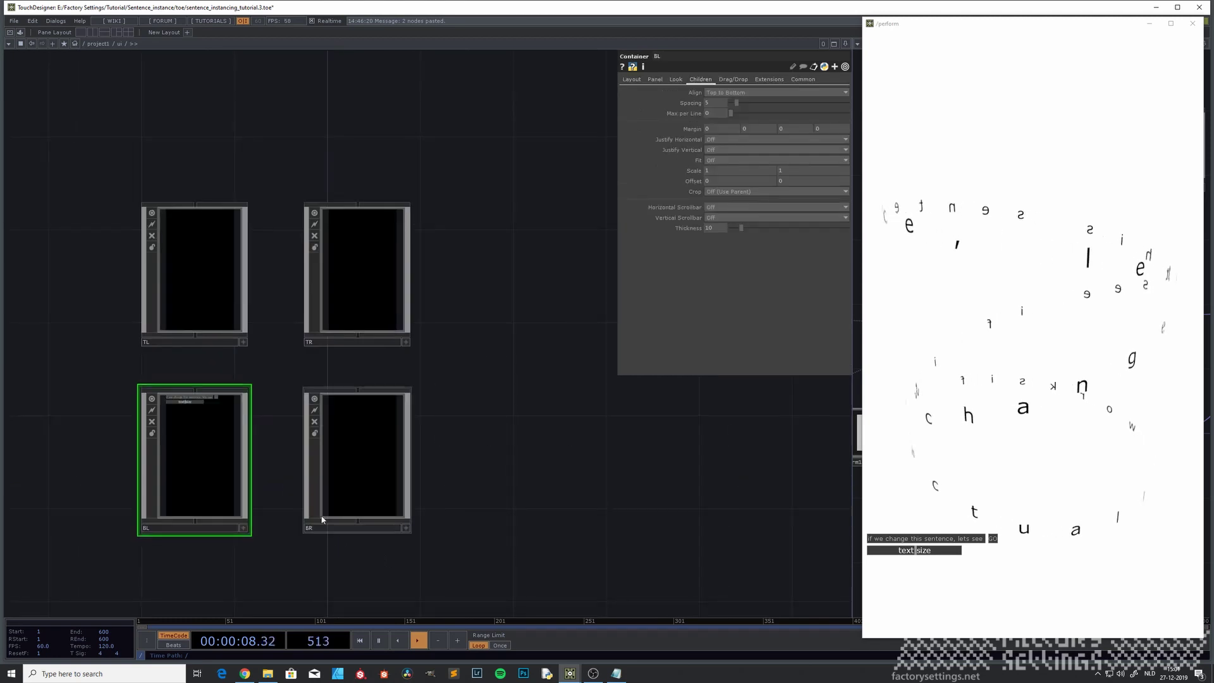
Drive rectangle1's X size with the expression op.TEXTSIZE.op('slider1'/out1')[0].
{"action": "left_click_drag", "start_coordinate": [441, 454], "coordinate": [264, 457]}
{"action": "left_click_drag", "start_coordinate": [567, 535], "coordinate": [428, 537]}
{"action": "scroll", "coordinate": [397, 458], "scroll_direction": "up", "scroll_amount": 1}
{"action": "scroll", "coordinate": [398, 458], "scroll_direction": "up", "scroll_amount": 1}
{"action": "left_click", "coordinate": [393, 461]}
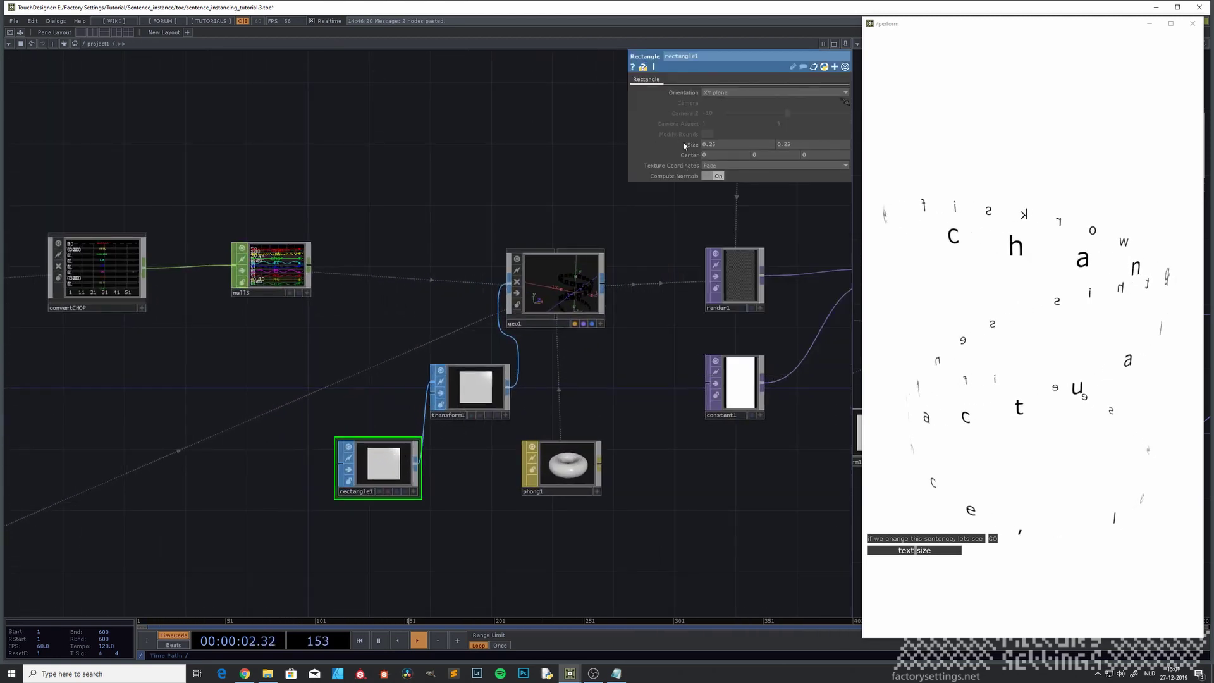
{"action": "left_click", "coordinate": [634, 144]}
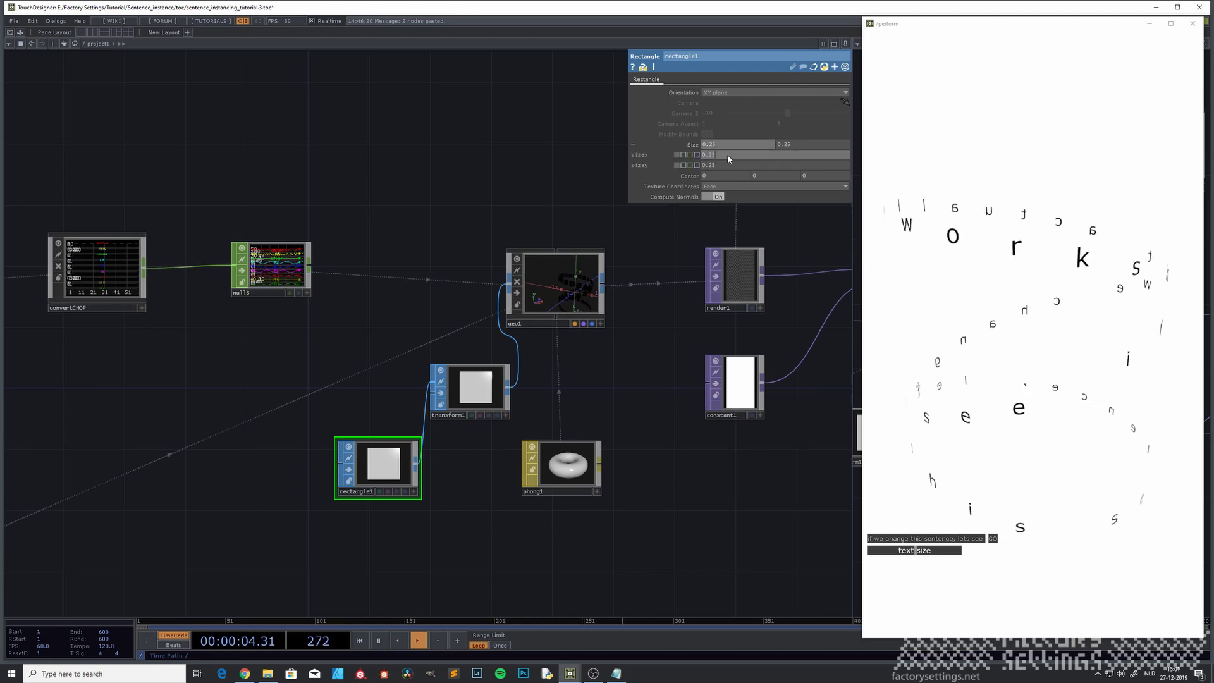
{"action": "type", "text": "op.TEXTSIZE.op('slider1'/out1"}
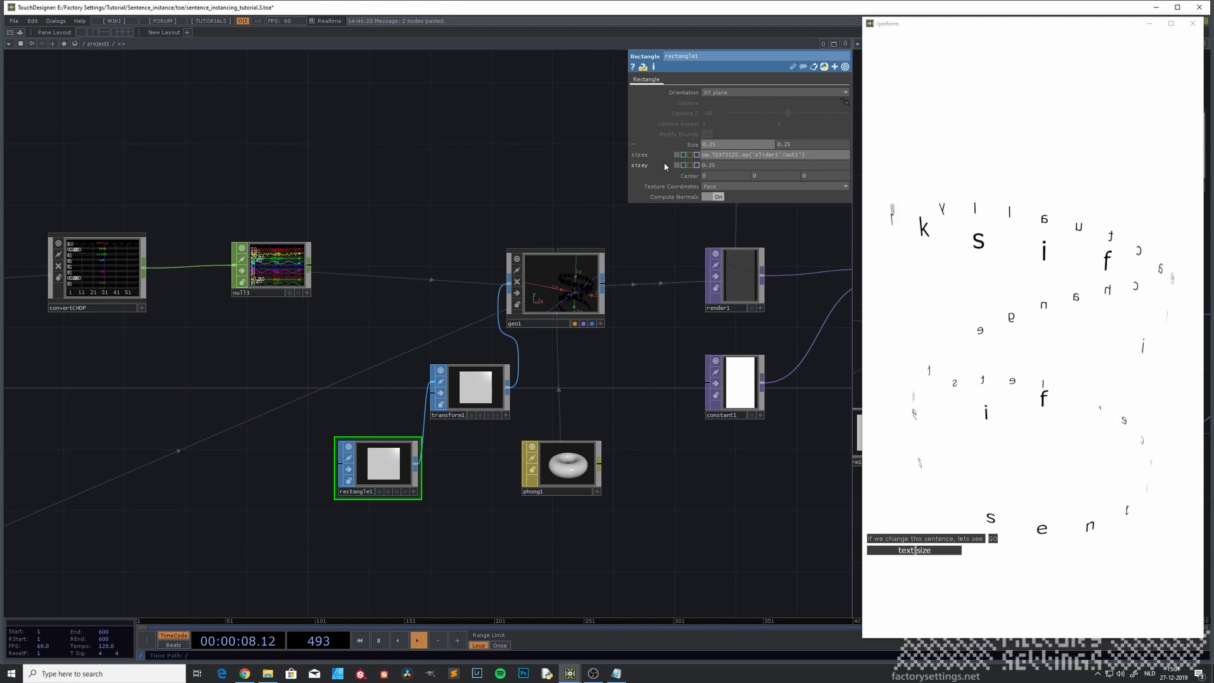
{"action": "type", "text": "[0]"}
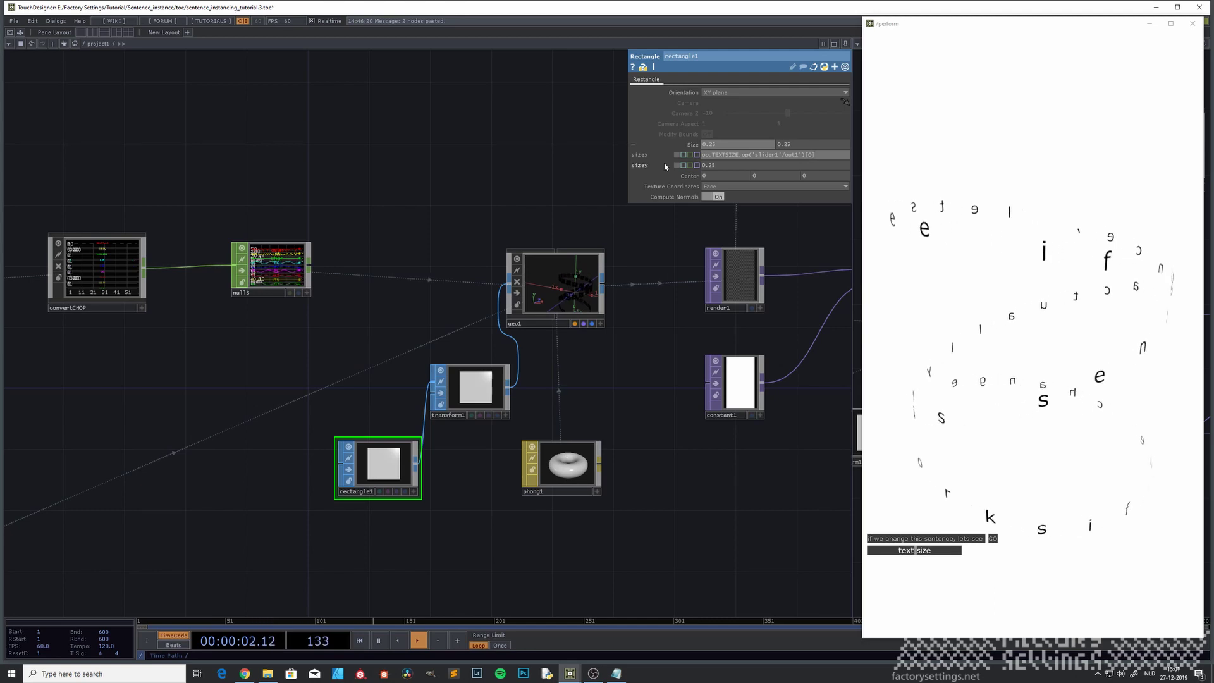
{"action": "key", "text": "Return"}
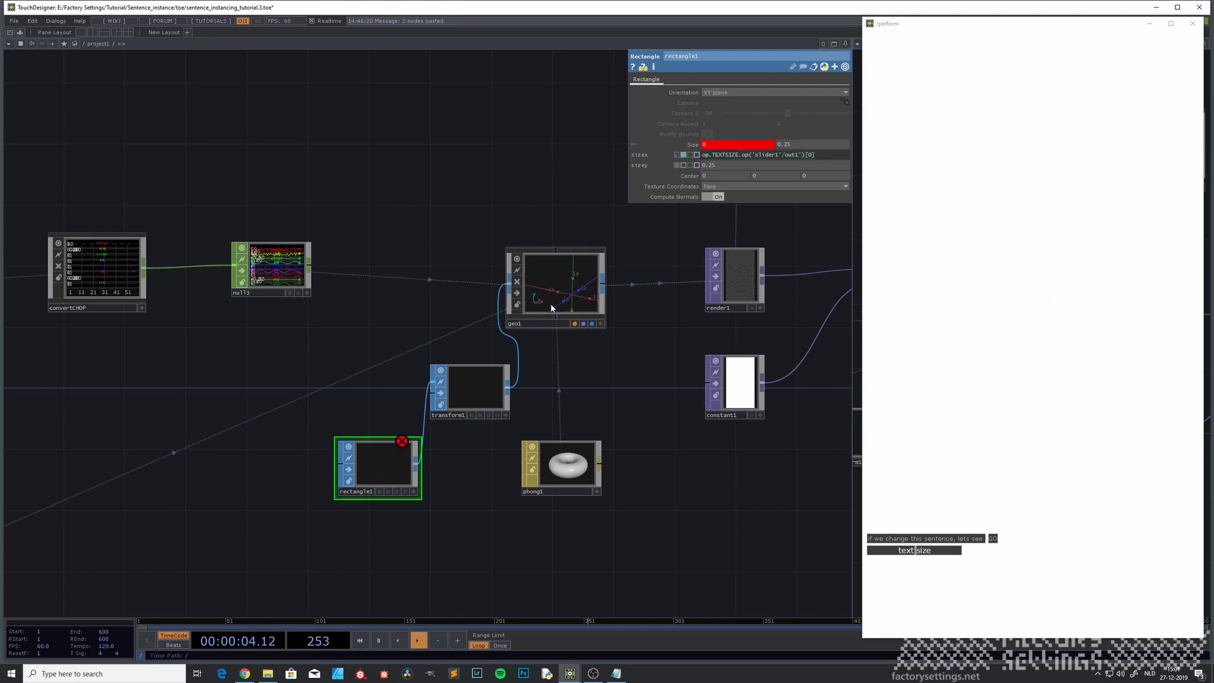
Check rectangle1's error and correct its X size expression to op.TEXTSIZE.op('out1')[0].
{"action": "middle_click", "coordinate": [388, 467]}
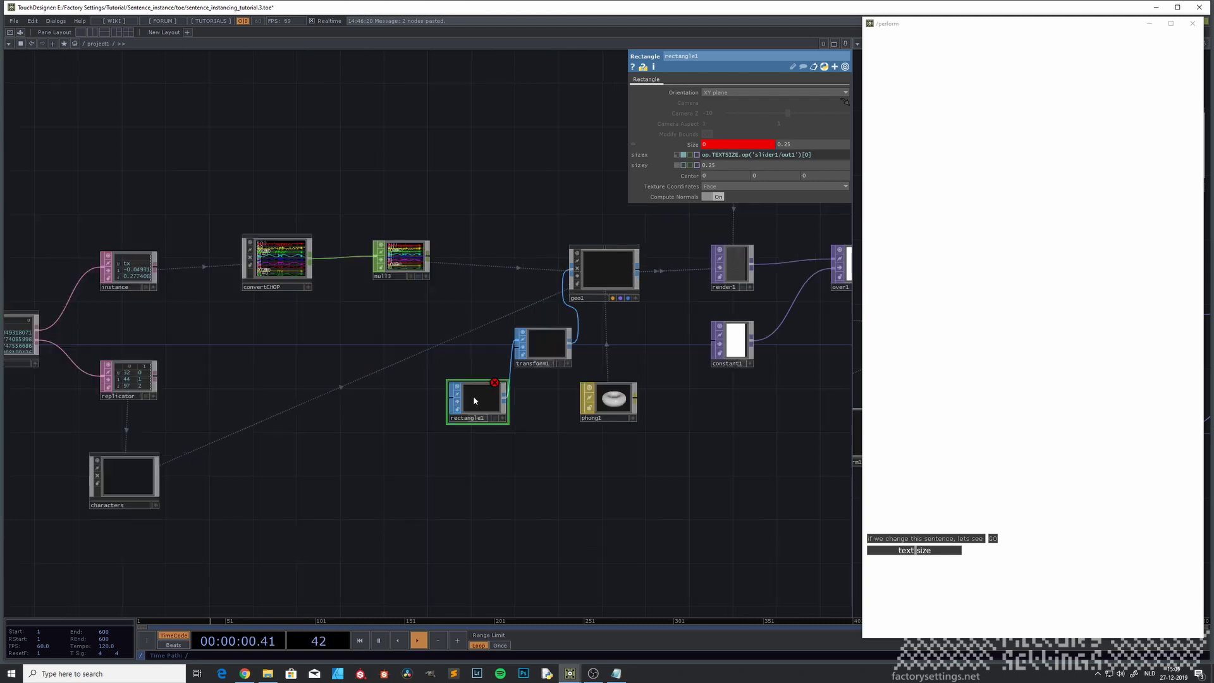
{"action": "left_click_drag", "start_coordinate": [651, 354], "coordinate": [622, 397]}
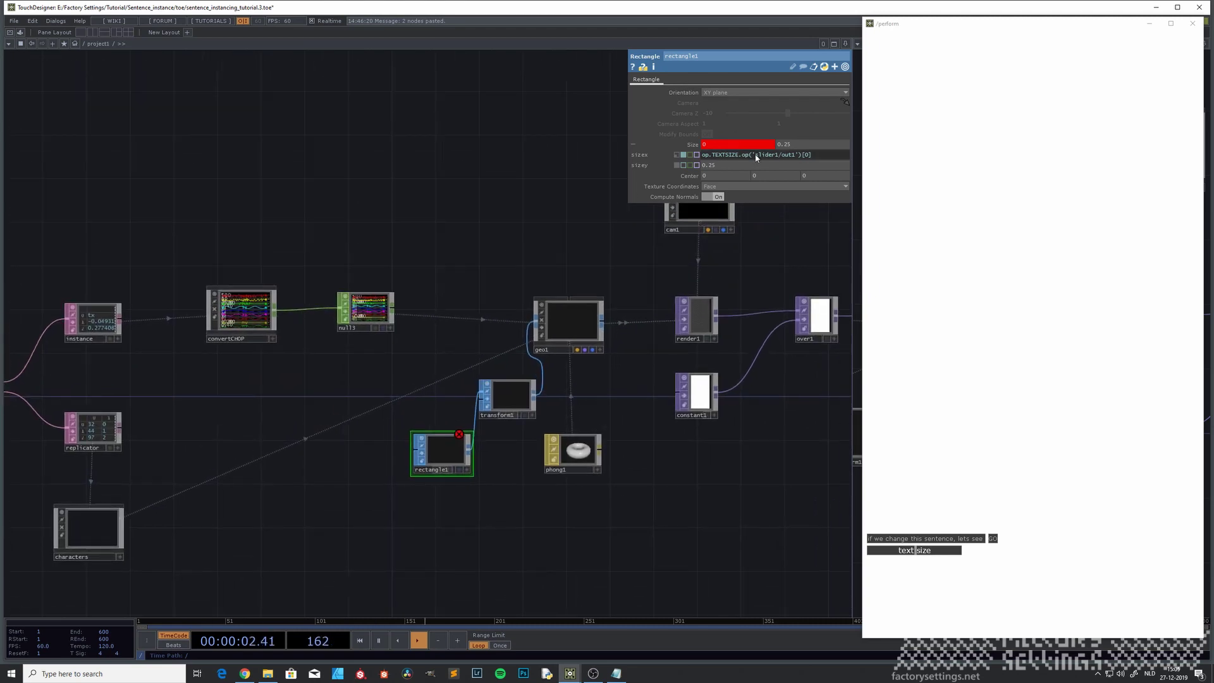
{"action": "mouse_move", "coordinate": [756, 158]}
{"action": "key", "text": "Delete"}
{"action": "key", "text": "Delete"}
{"action": "key", "text": "Delete"}
{"action": "key", "text": "Delete"}
{"action": "key", "text": "Delete"}
{"action": "key", "text": "Delete"}
{"action": "key", "text": "Delete"}
{"action": "key", "text": "Delete"}
{"action": "key", "text": "Delete"}
{"action": "type", "text": "'"}
{"action": "key", "text": "Return"}
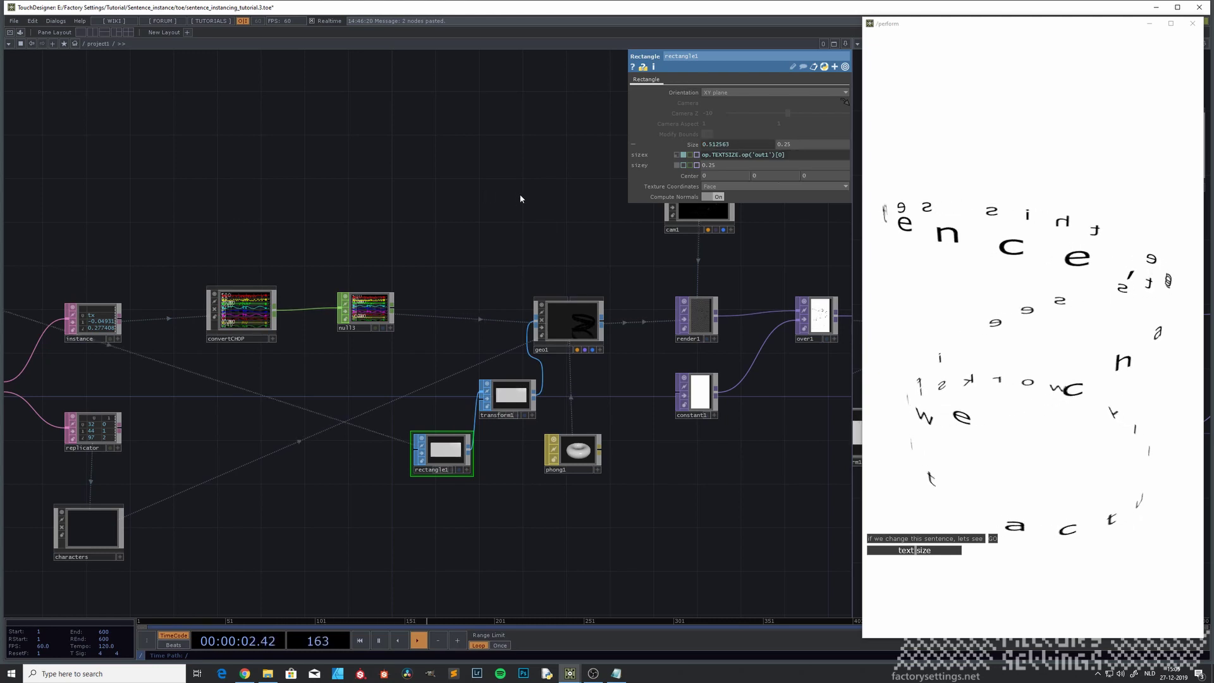
Drive rectangle1's Y size with the expression op.TEXTSIZE.op('out1')[0] and test the text size slider, settling on about 0.37.
{"action": "left_click", "coordinate": [725, 156]}
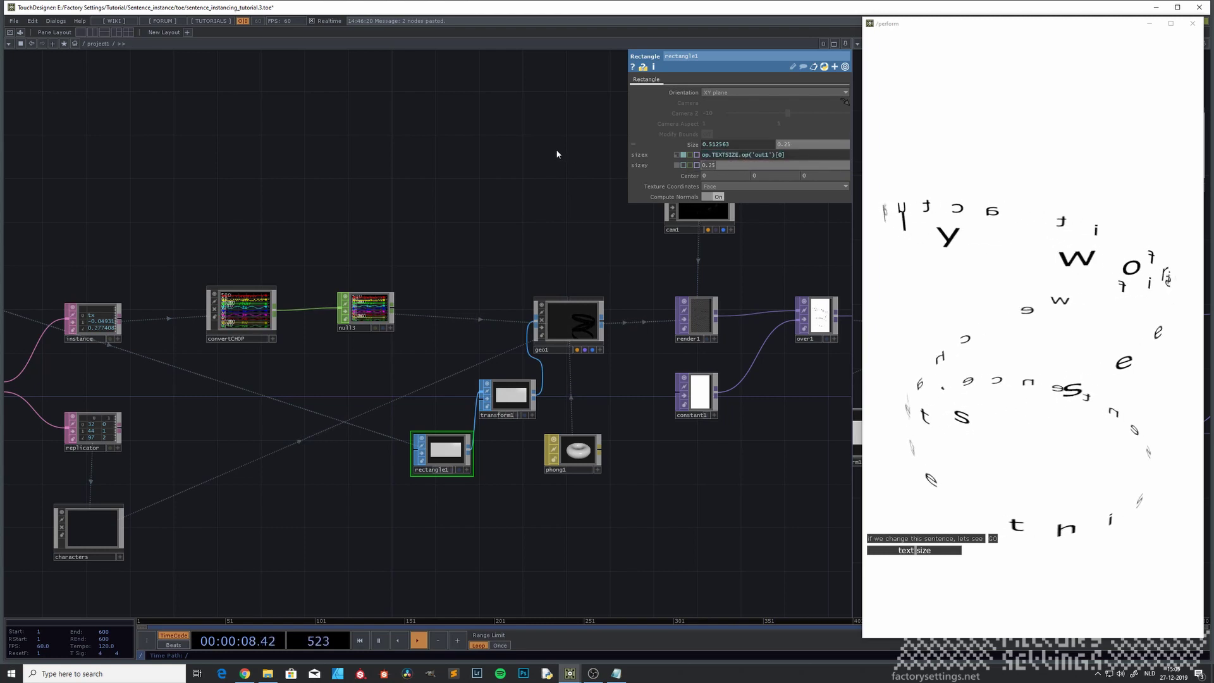
{"action": "type", "text": "op.TEXTSIZE.op('out1')[0]"}
{"action": "key", "text": "Return"}
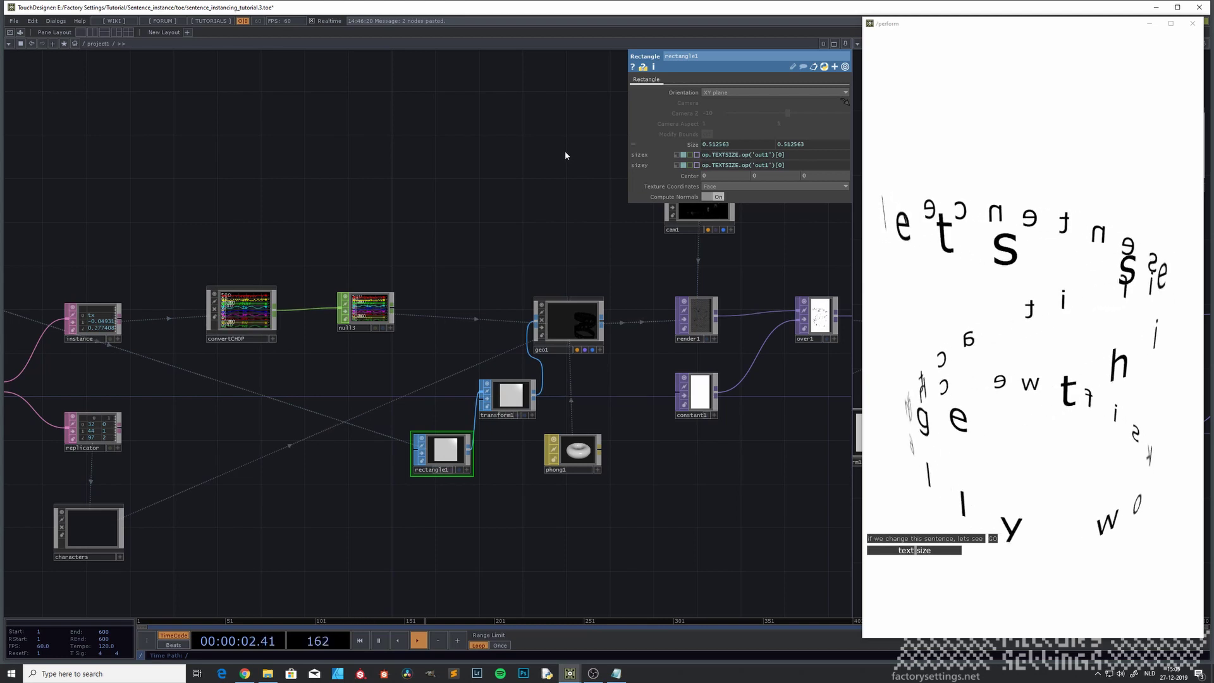
{"action": "left_click", "coordinate": [915, 551]}
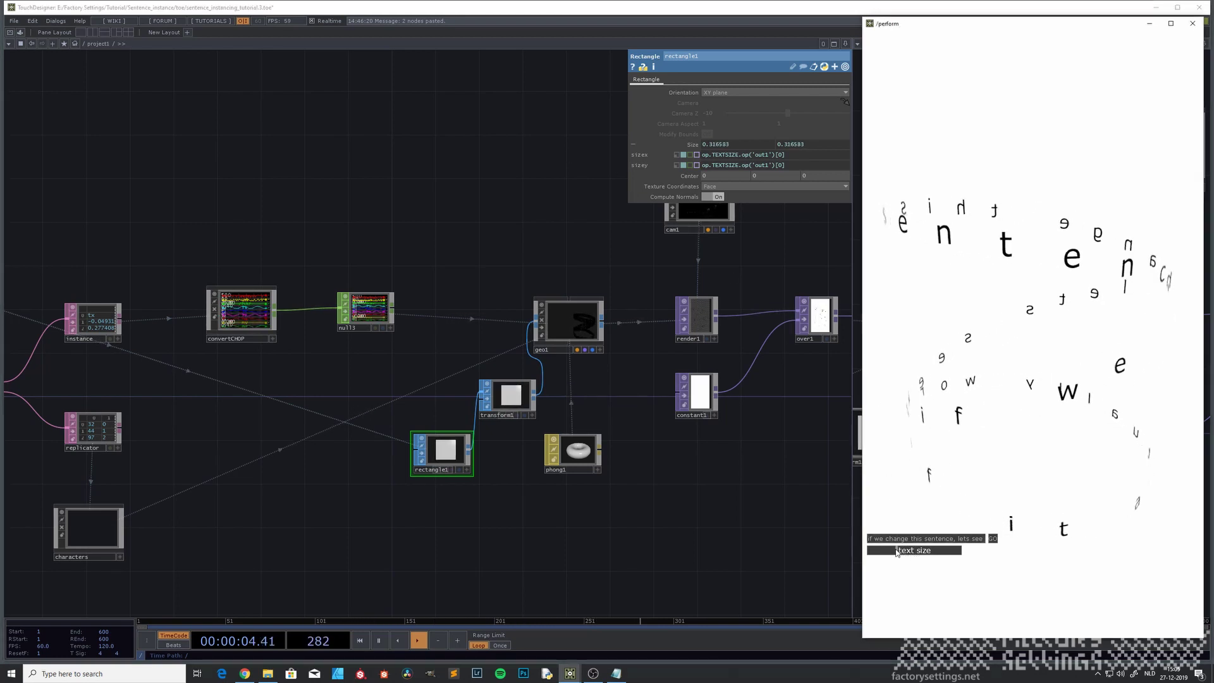
{"action": "mouse_move", "coordinate": [915, 554]}
{"action": "left_mouse_down"}
{"action": "mouse_move", "coordinate": [891, 554]}
{"action": "mouse_move", "coordinate": [921, 554]}
{"action": "mouse_move", "coordinate": [902, 552]}
{"action": "left_mouse_up"}
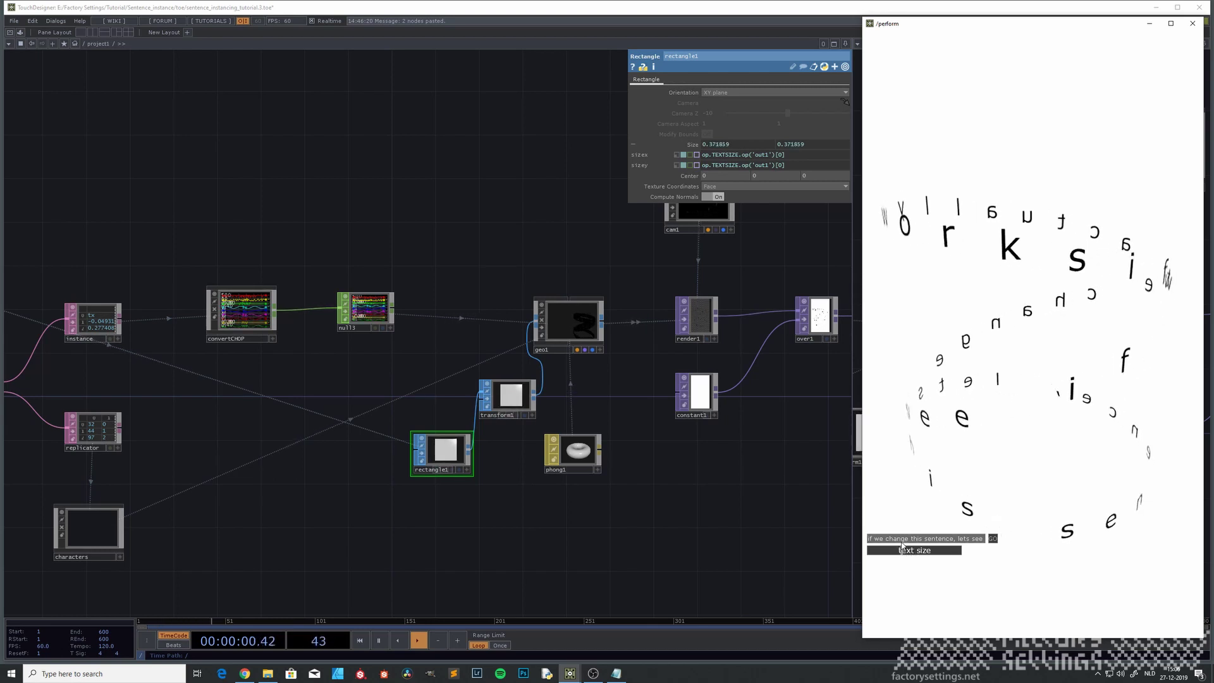
Change the displayed sentence to "this sentence is short" and raise the text size slider to about 0.45.
{"action": "left_click", "coordinate": [906, 539]}
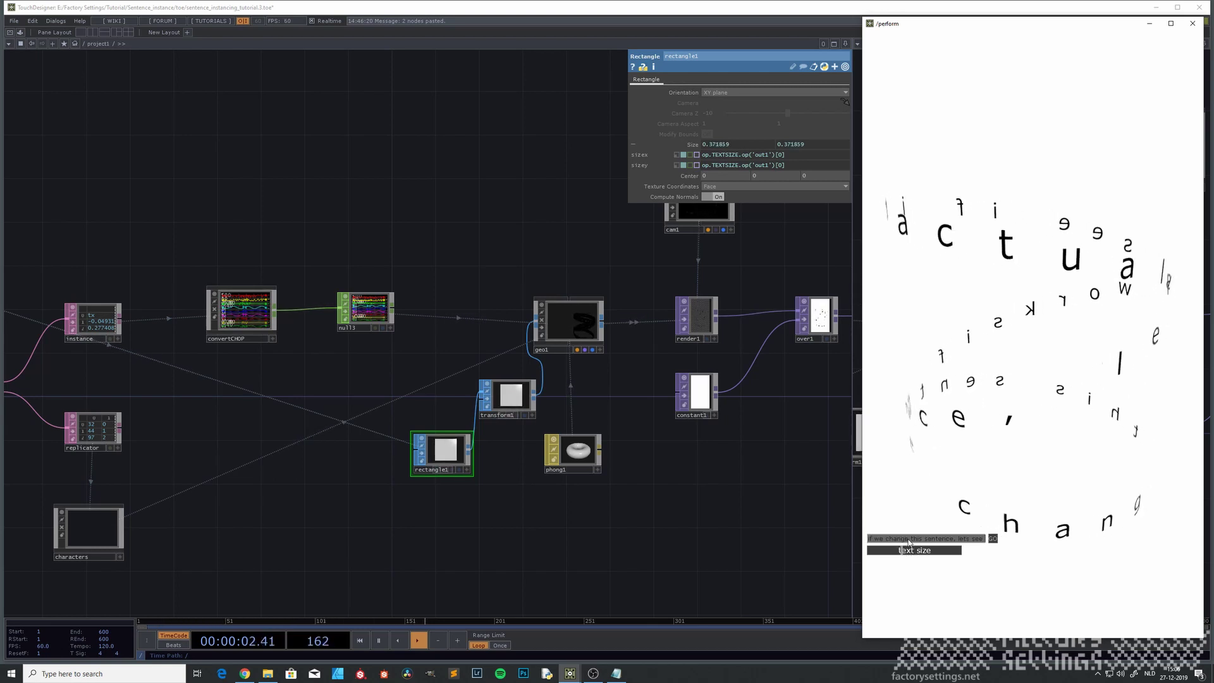
{"action": "type", "text": "this sentence is sho"}
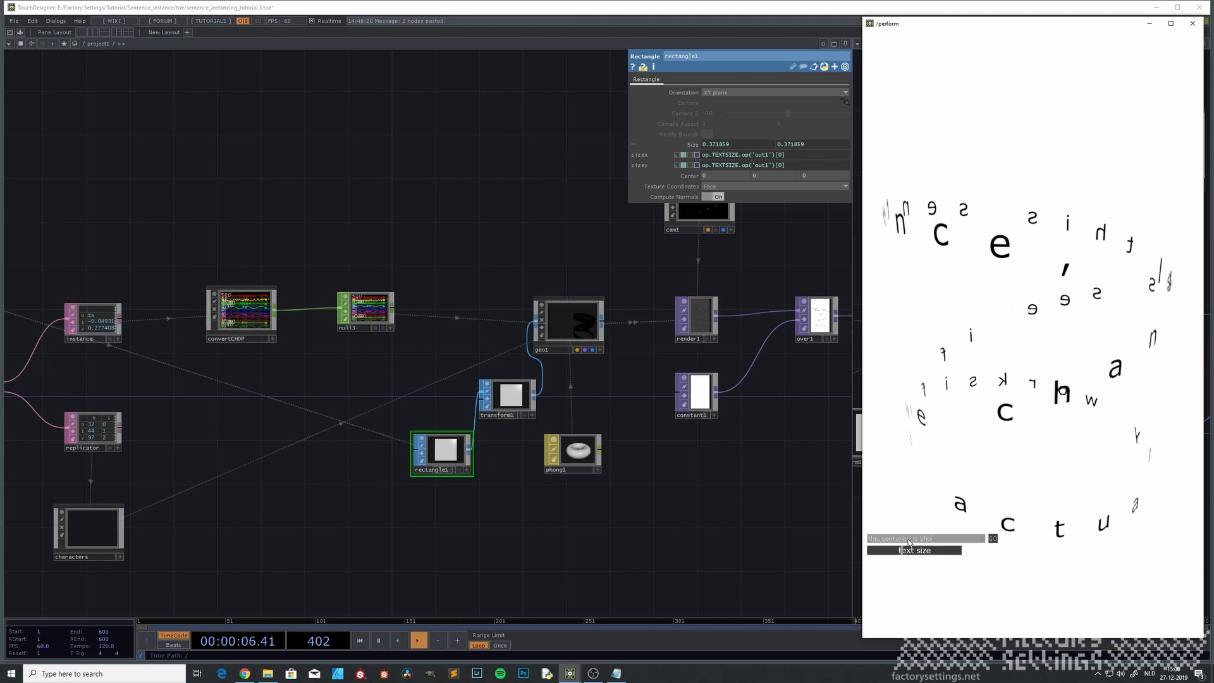
{"action": "type", "text": "rt"}
{"action": "key", "text": "Return"}
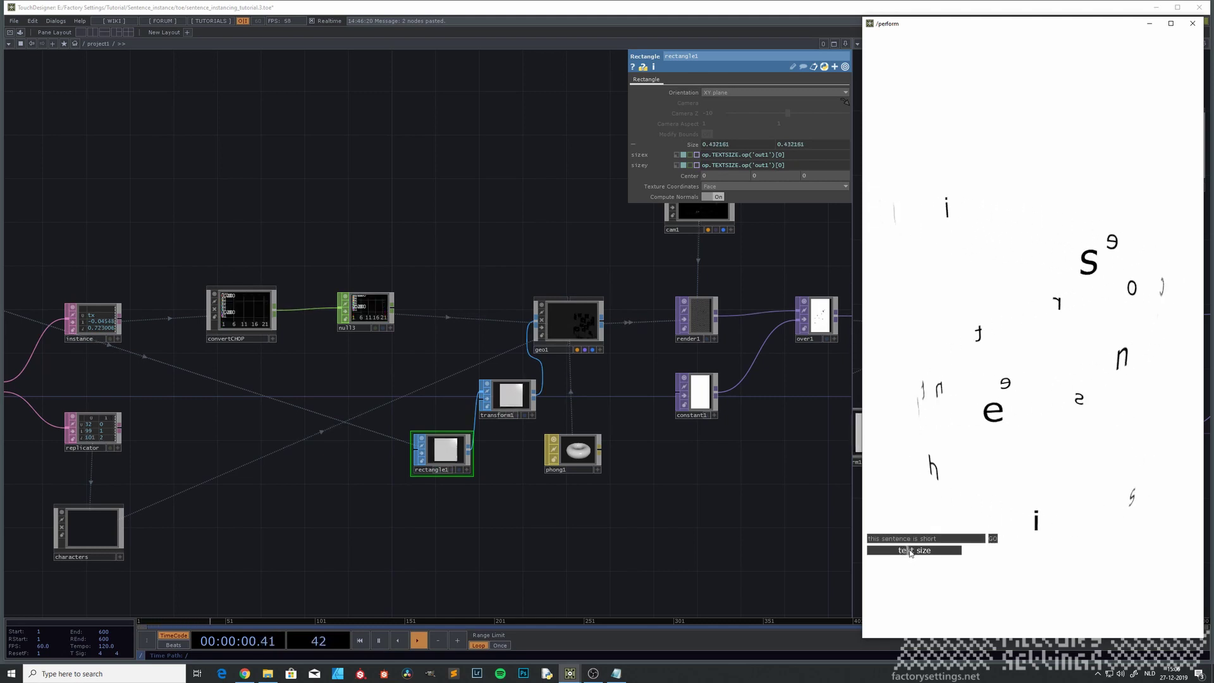
{"action": "mouse_move", "coordinate": [903, 551]}
{"action": "left_mouse_down"}
{"action": "mouse_move", "coordinate": [935, 552]}
{"action": "mouse_move", "coordinate": [911, 556]}
{"action": "left_mouse_up"}
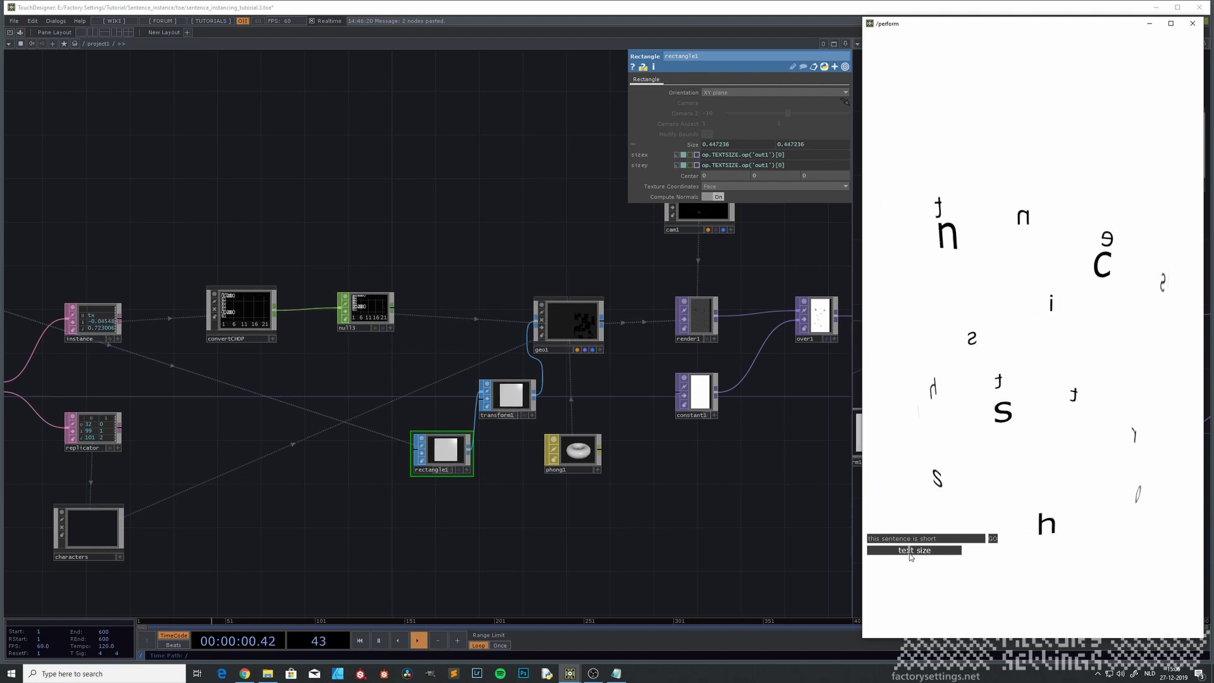
Enter convertCHOP's network and bring up the parameters of constant1, which feeds speed1 below the shift rows.
{"action": "scroll", "coordinate": [531, 511], "scroll_direction": "down", "scroll_amount": 3}
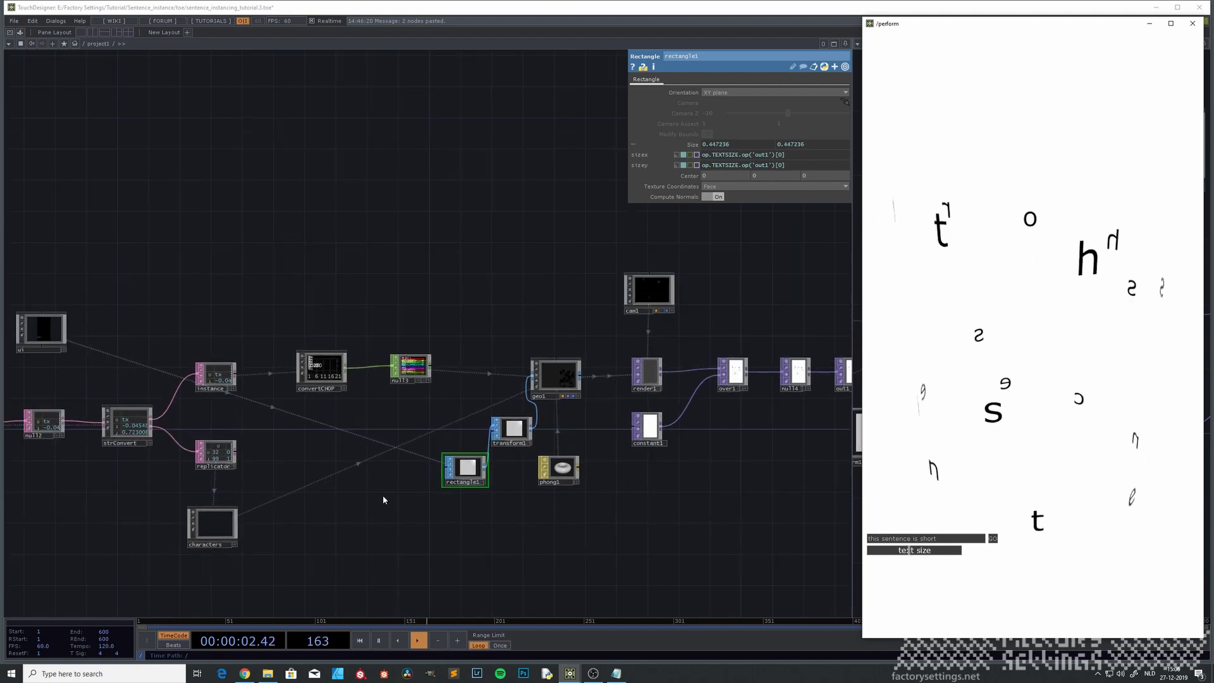
{"action": "left_click_drag", "start_coordinate": [382, 496], "coordinate": [445, 522]}
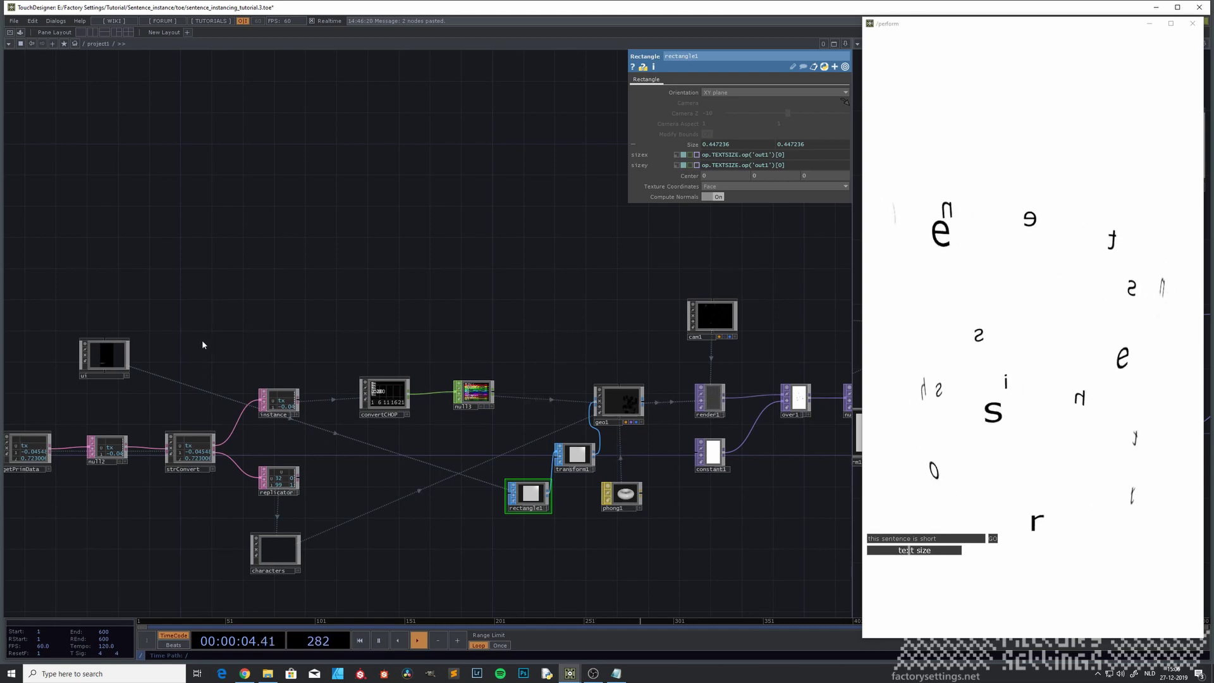
{"action": "left_click_drag", "start_coordinate": [202, 341], "coordinate": [329, 334]}
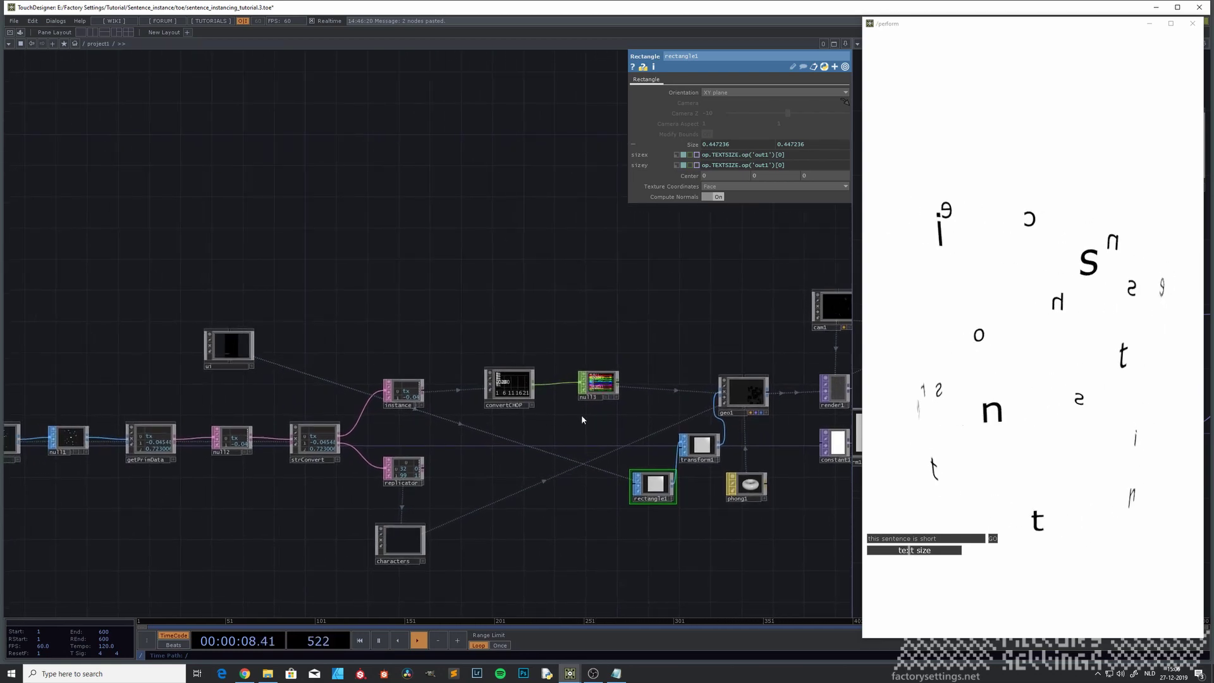
{"action": "left_click_drag", "start_coordinate": [582, 415], "coordinate": [422, 418]}
{"action": "left_click", "coordinate": [359, 390]}
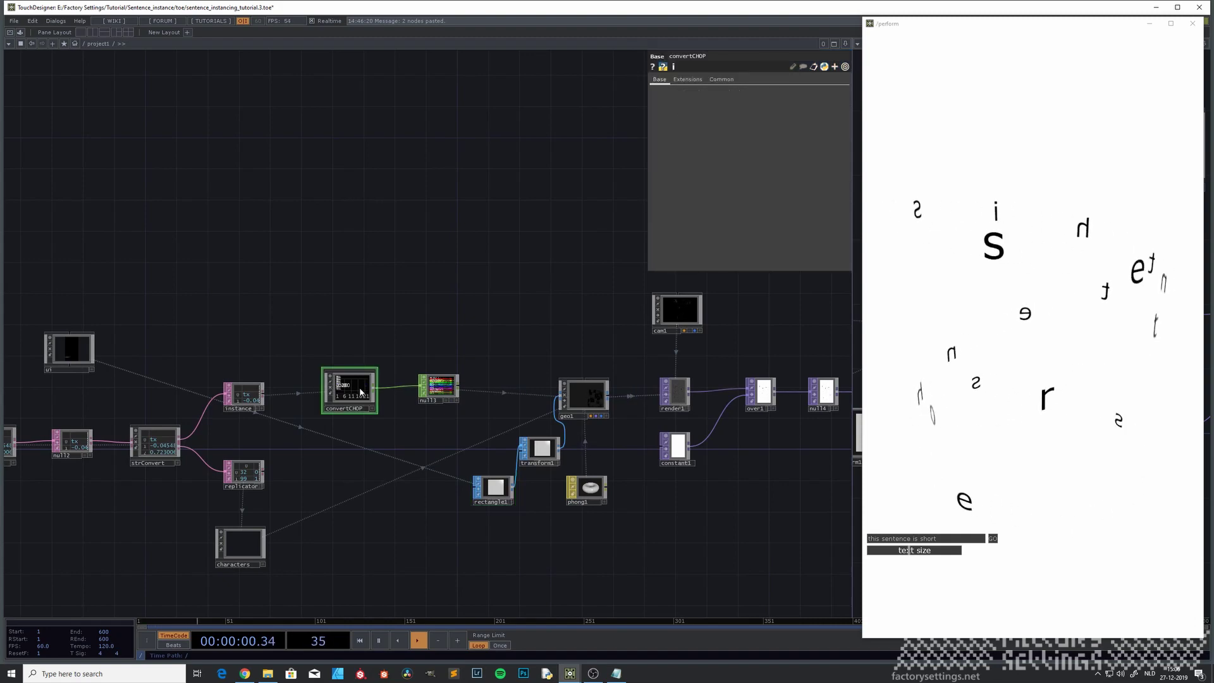
{"action": "key", "text": "i"}
{"action": "left_click_drag", "start_coordinate": [249, 499], "coordinate": [353, 479]}
{"action": "scroll", "coordinate": [336, 473], "scroll_direction": "up", "scroll_amount": 10}
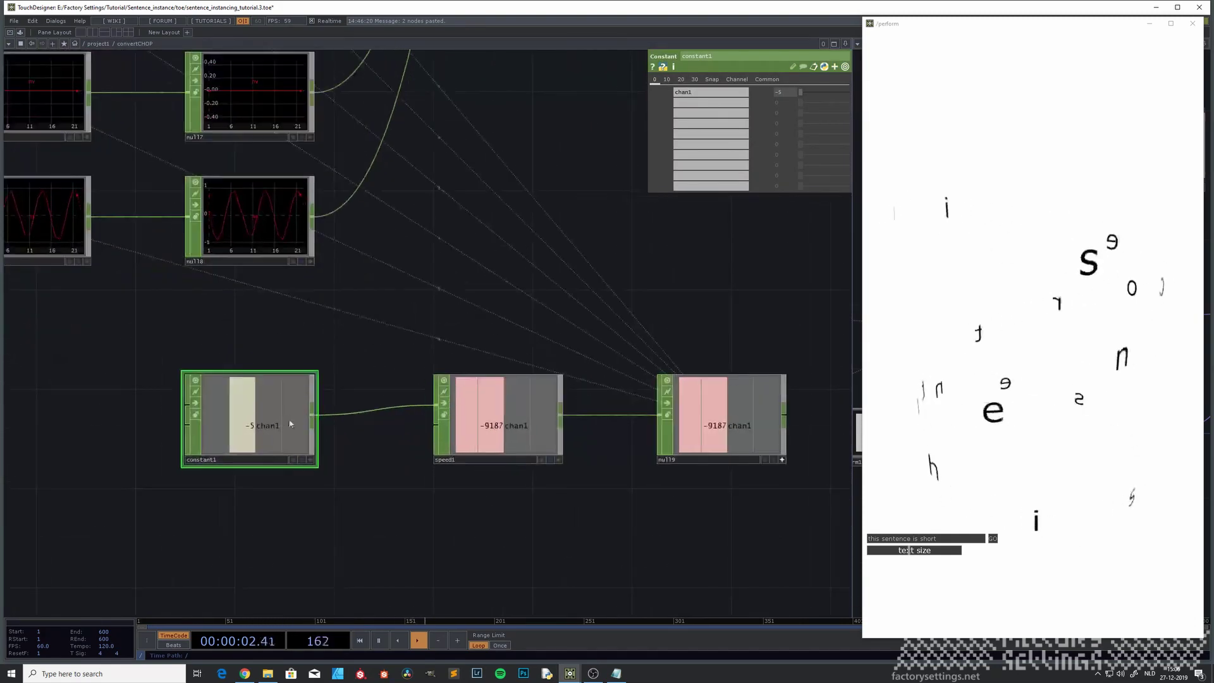
{"action": "scroll", "coordinate": [259, 424], "scroll_direction": "down", "scroll_amount": 5}
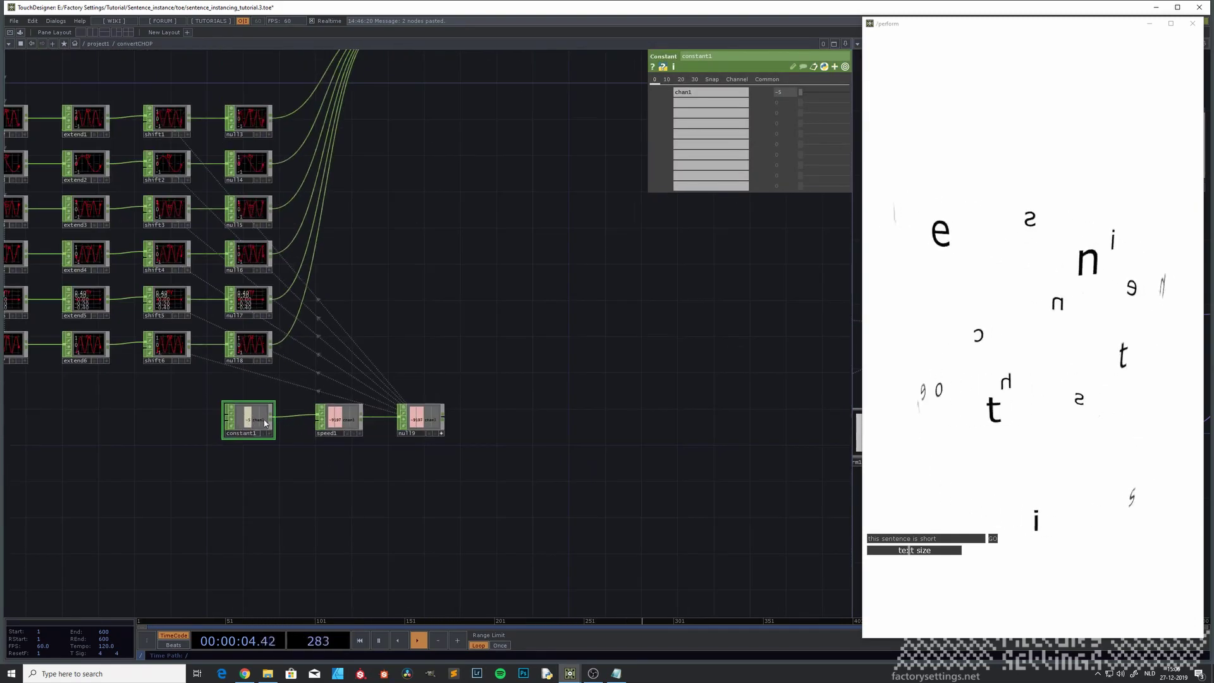
{"action": "left_click_drag", "start_coordinate": [295, 471], "coordinate": [354, 501]}
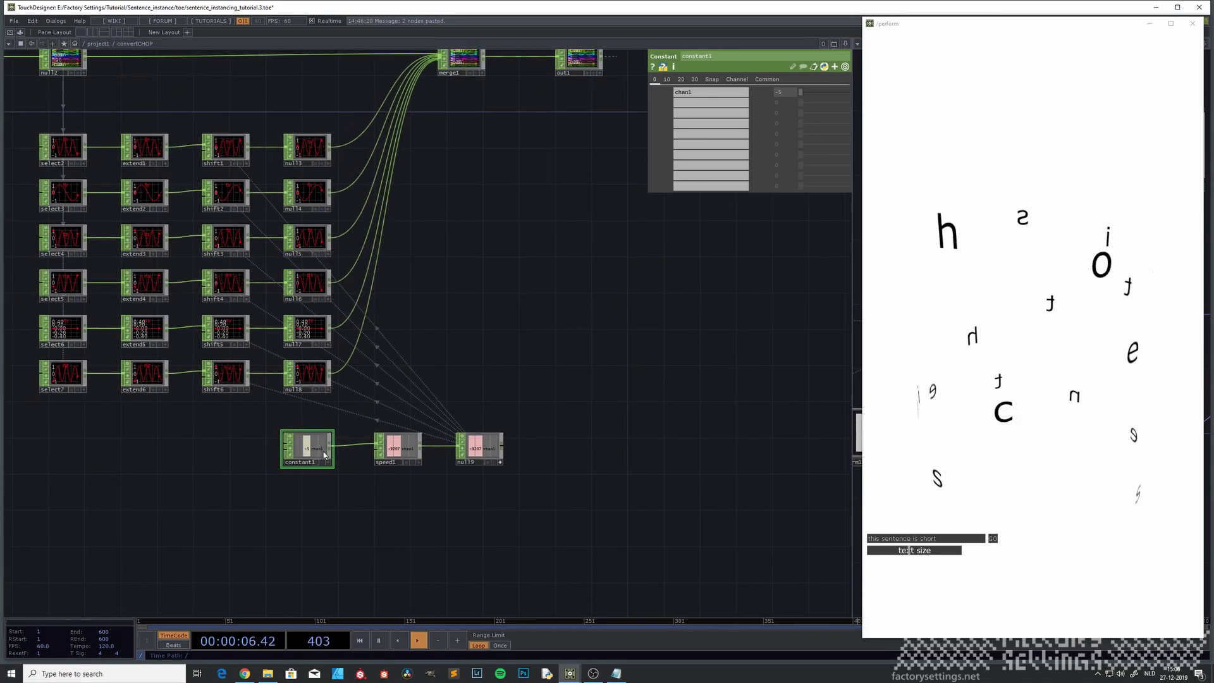
Try a chan1 value of -10 in constant1 to test the speed of the text movement.
{"action": "double_click", "coordinate": [782, 94]}
{"action": "type", "text": "-10"}
{"action": "key", "text": "Return"}
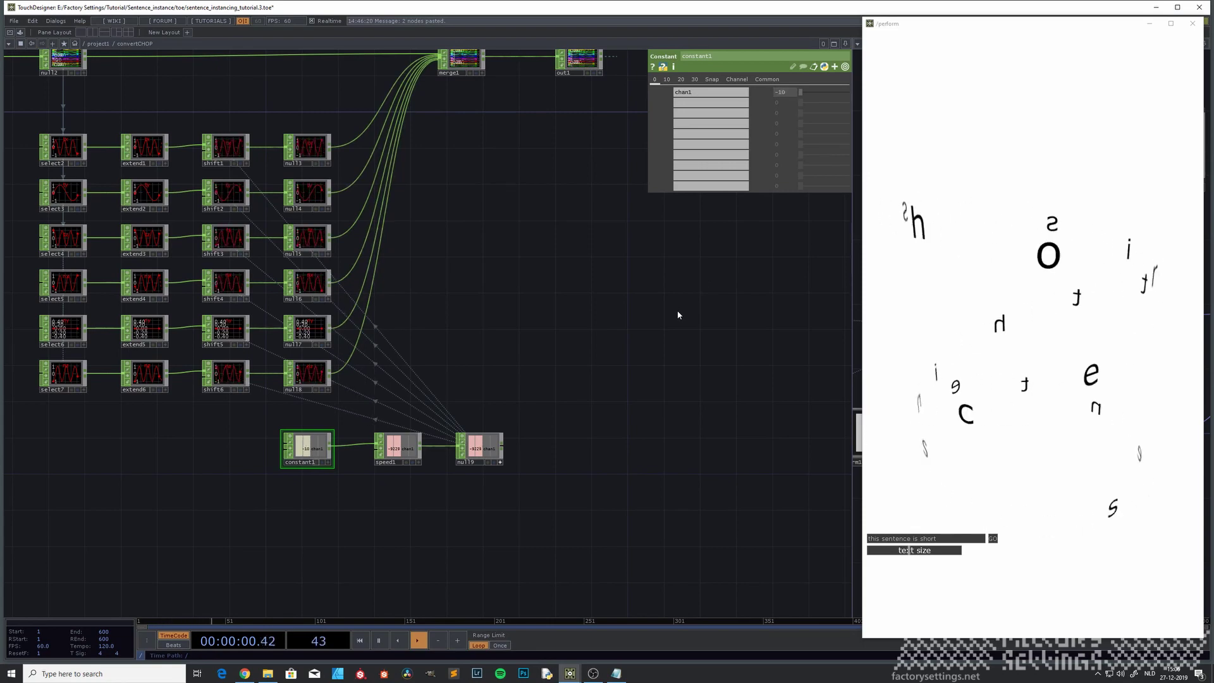
Set constant1's chan1 value to -1.
{"action": "double_click", "coordinate": [781, 97]}
{"action": "type", "text": "-1"}
{"action": "key", "text": "Return"}
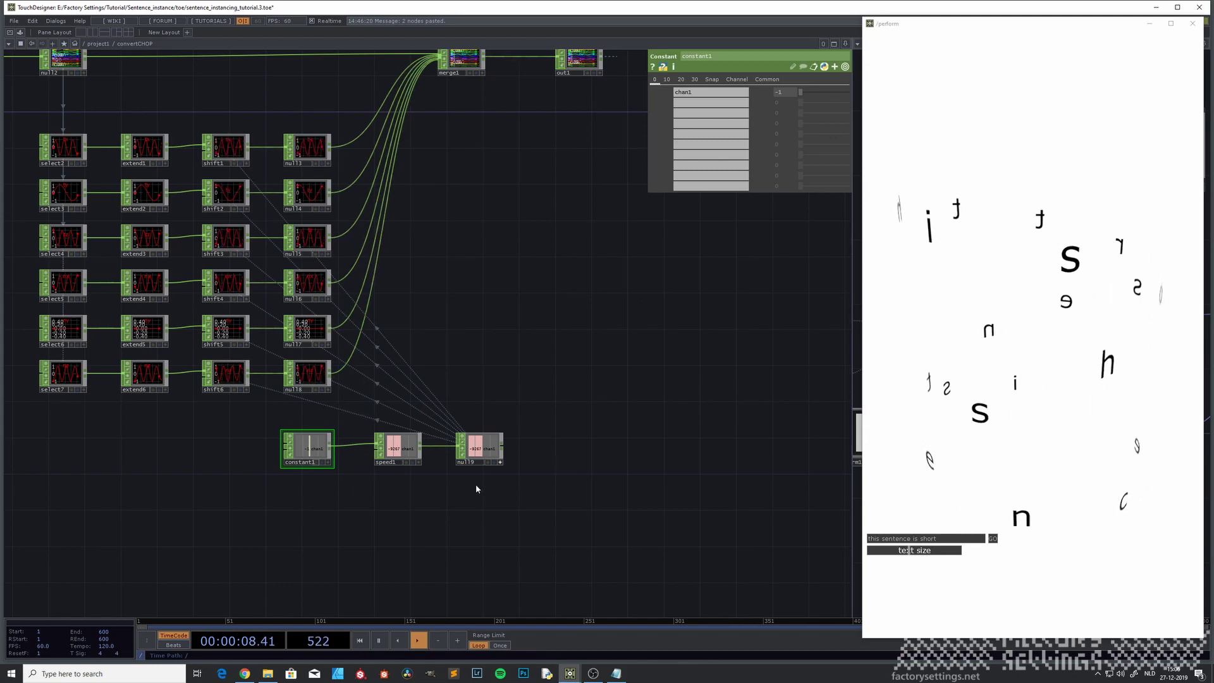
Reduce the text size slider in the perform window to about a quarter of its range and return to constant1.
{"action": "left_click", "coordinate": [908, 551]}
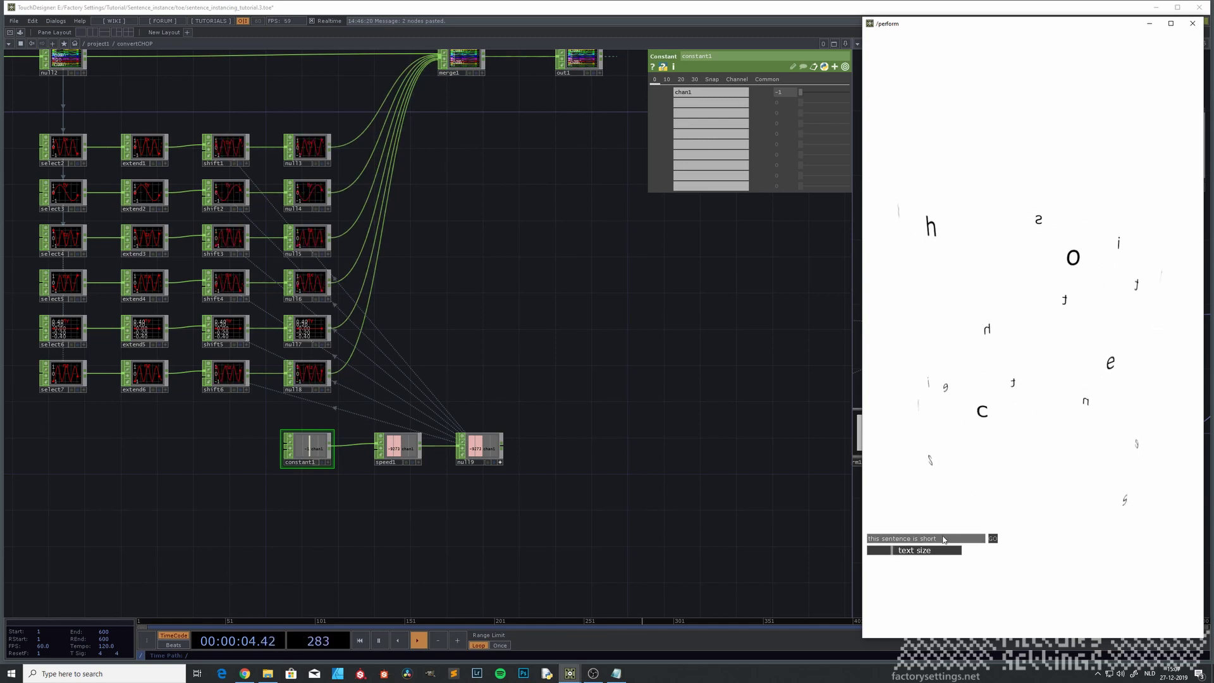
{"action": "left_click", "coordinate": [329, 525]}
{"action": "scroll", "coordinate": [258, 461], "scroll_direction": "up", "scroll_amount": 3}
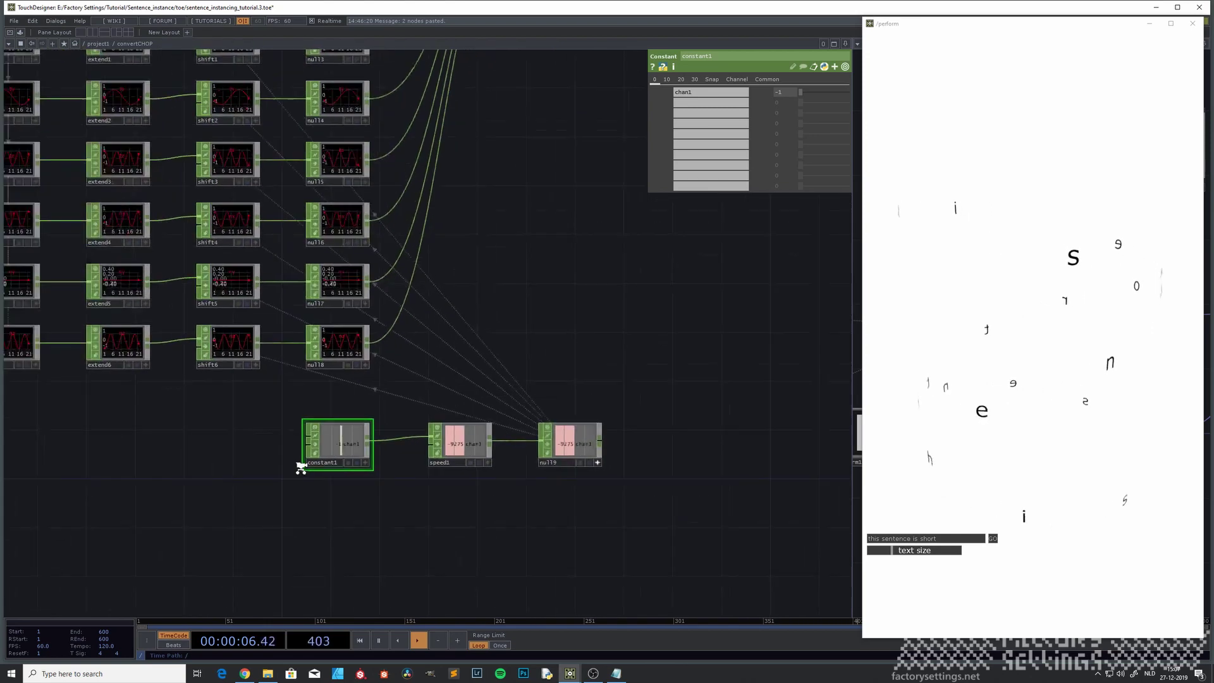
{"action": "scroll", "coordinate": [301, 468], "scroll_direction": "down", "scroll_amount": 2}
{"action": "scroll", "coordinate": [331, 433], "scroll_direction": "up", "scroll_amount": 4}
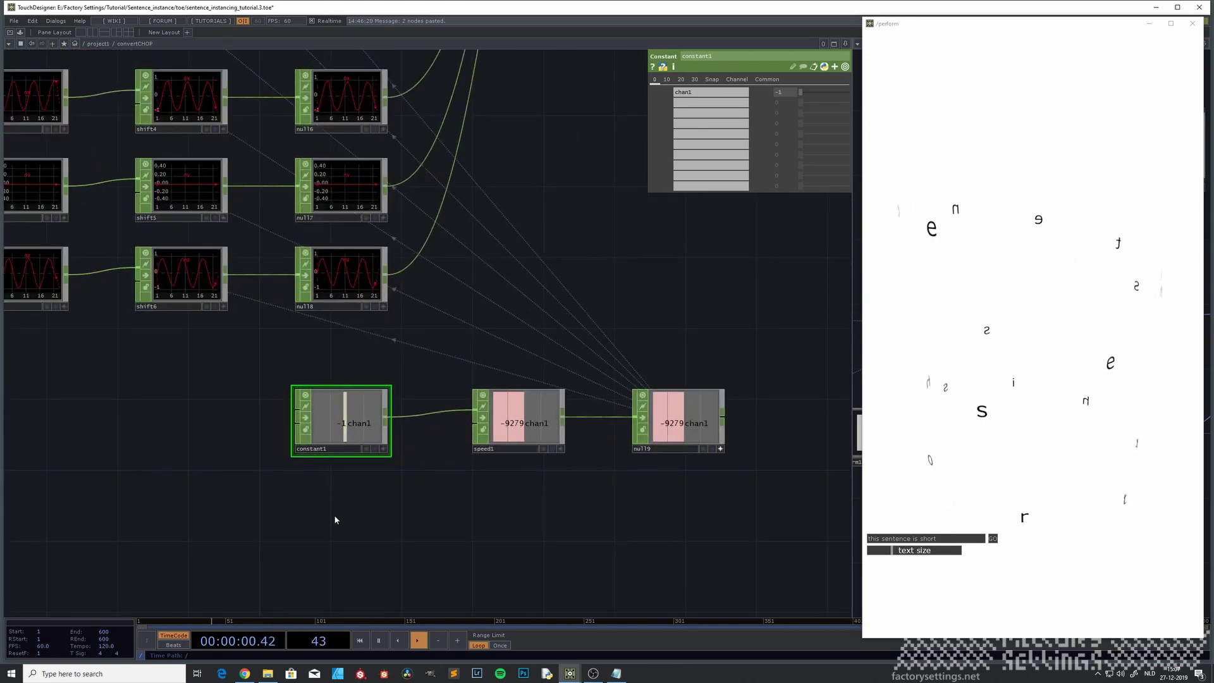
Leave the convertCHOP network and go into the BL container inside the ui container.
{"action": "key", "text": "u"}
{"action": "left_click_drag", "start_coordinate": [347, 553], "coordinate": [513, 492]}
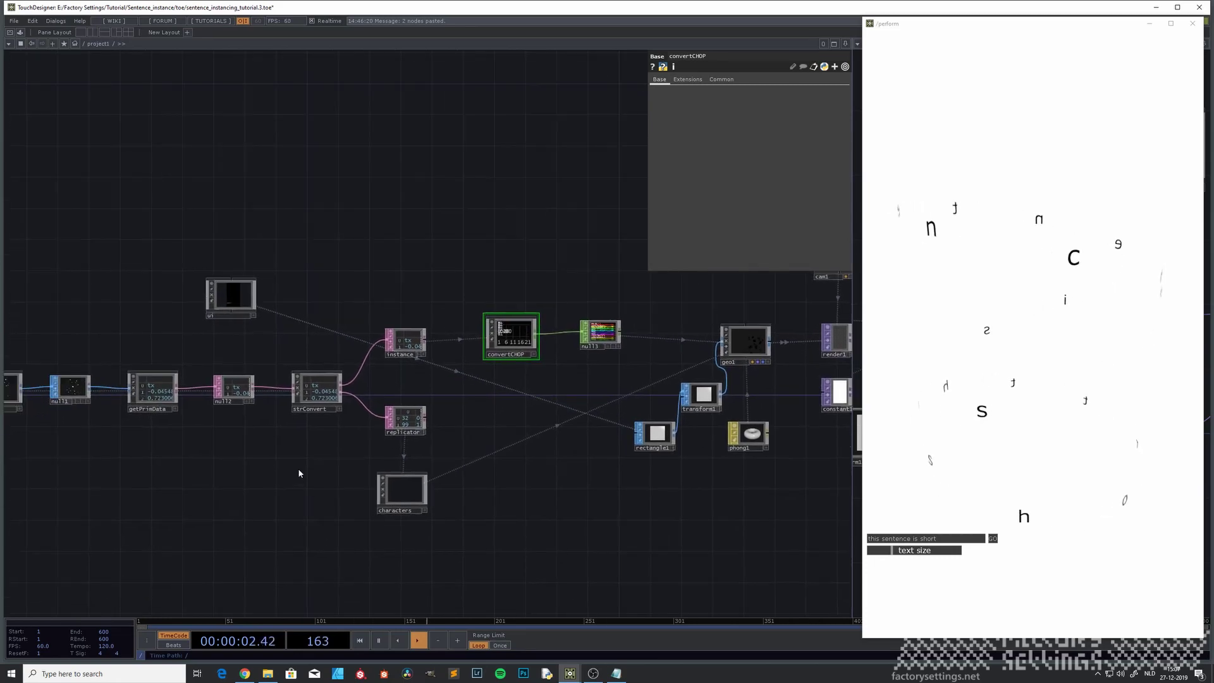
{"action": "left_click_drag", "start_coordinate": [329, 469], "coordinate": [440, 480]}
{"action": "key", "text": "i"}
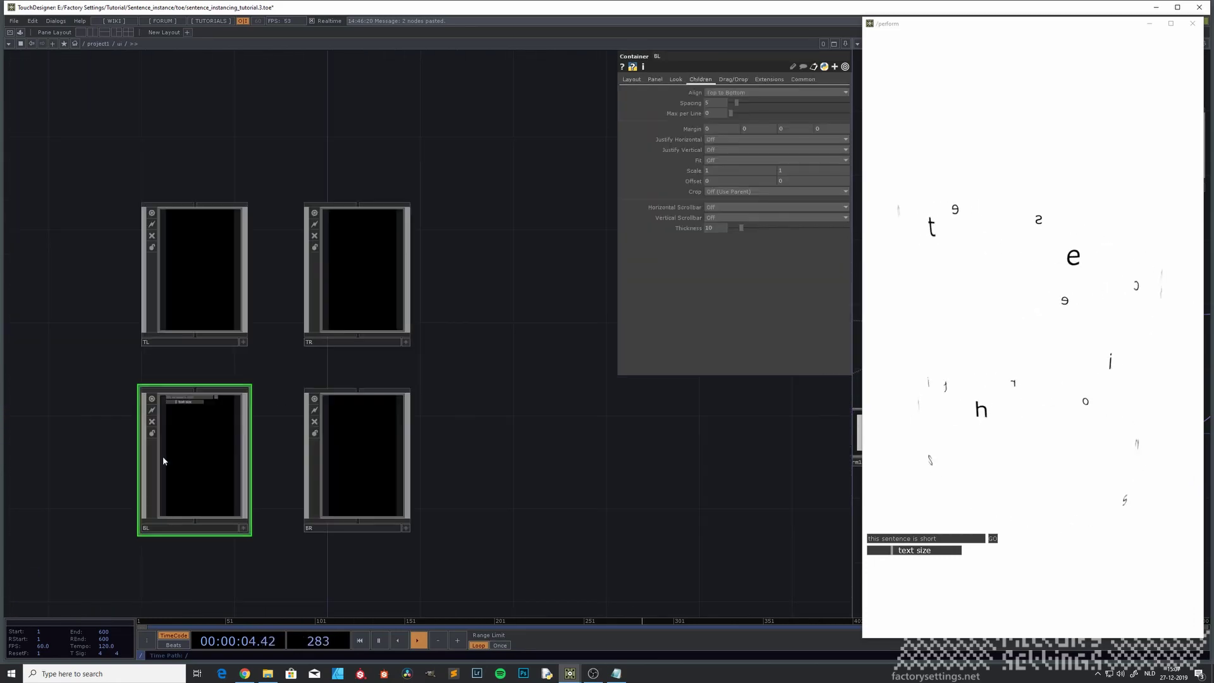
{"action": "key", "text": "i"}
{"action": "scroll", "coordinate": [272, 554], "scroll_direction": "down", "scroll_amount": 3}
{"action": "left_click_drag", "start_coordinate": [285, 522], "coordinate": [272, 346]}
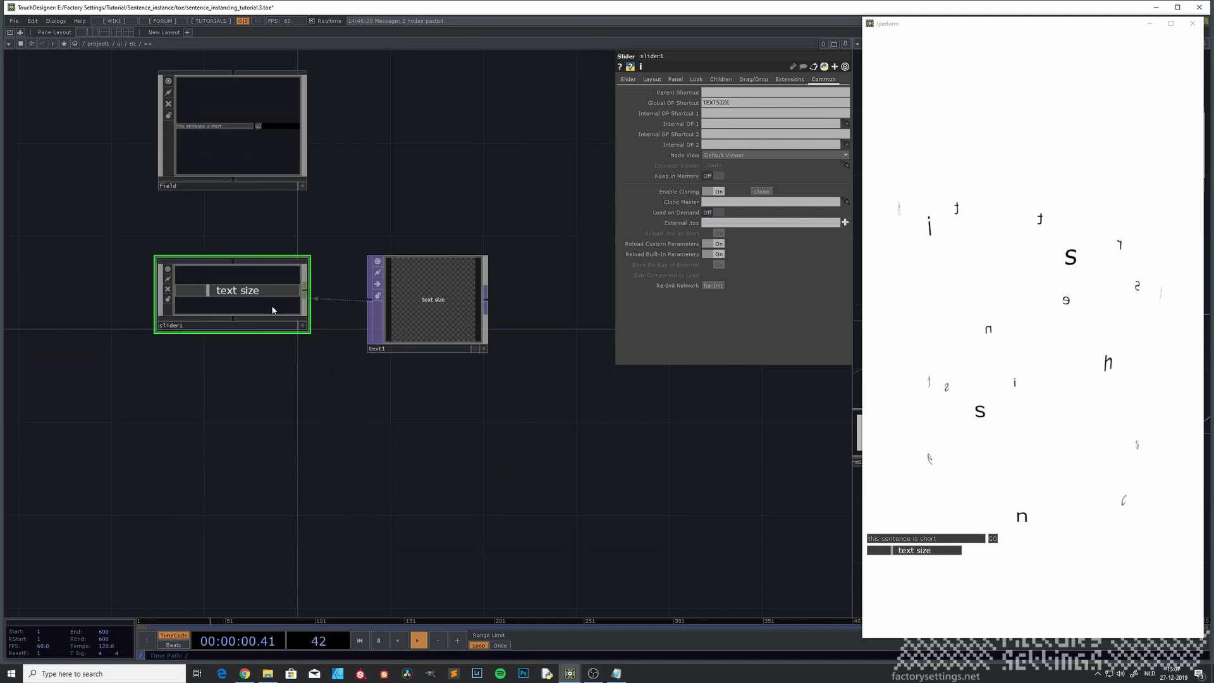
Set the align order of the text size slider to 1.
{"action": "left_click", "coordinate": [660, 80]}
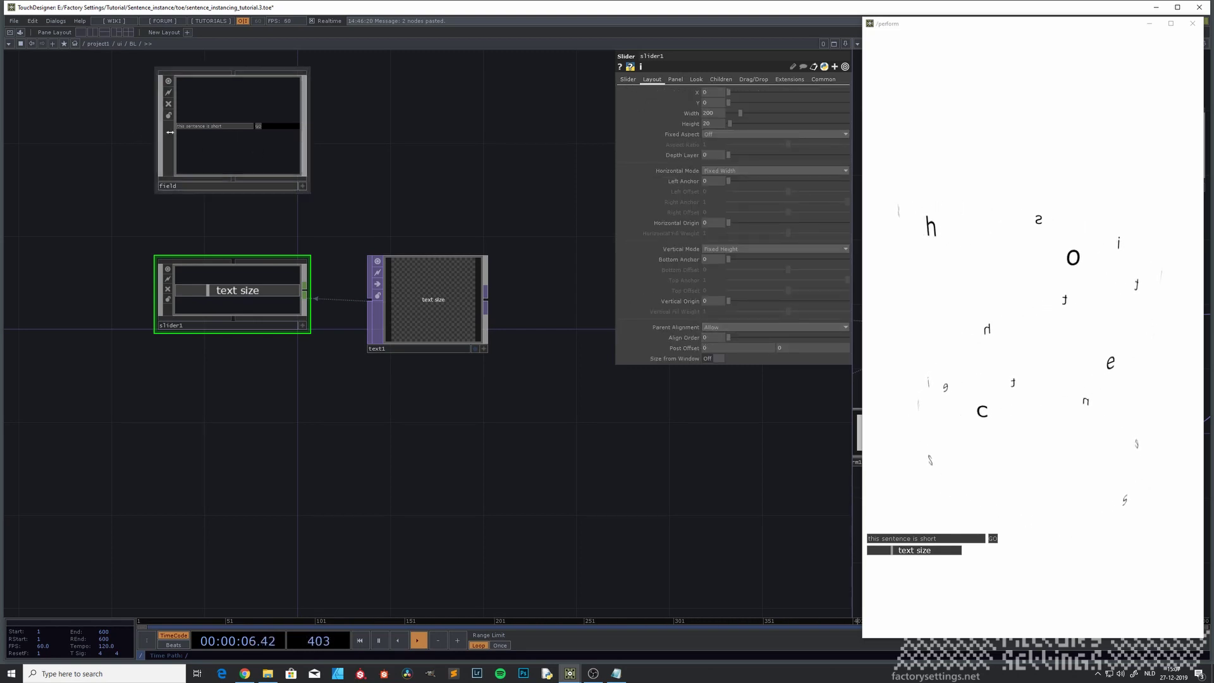
{"action": "left_click", "coordinate": [209, 150]}
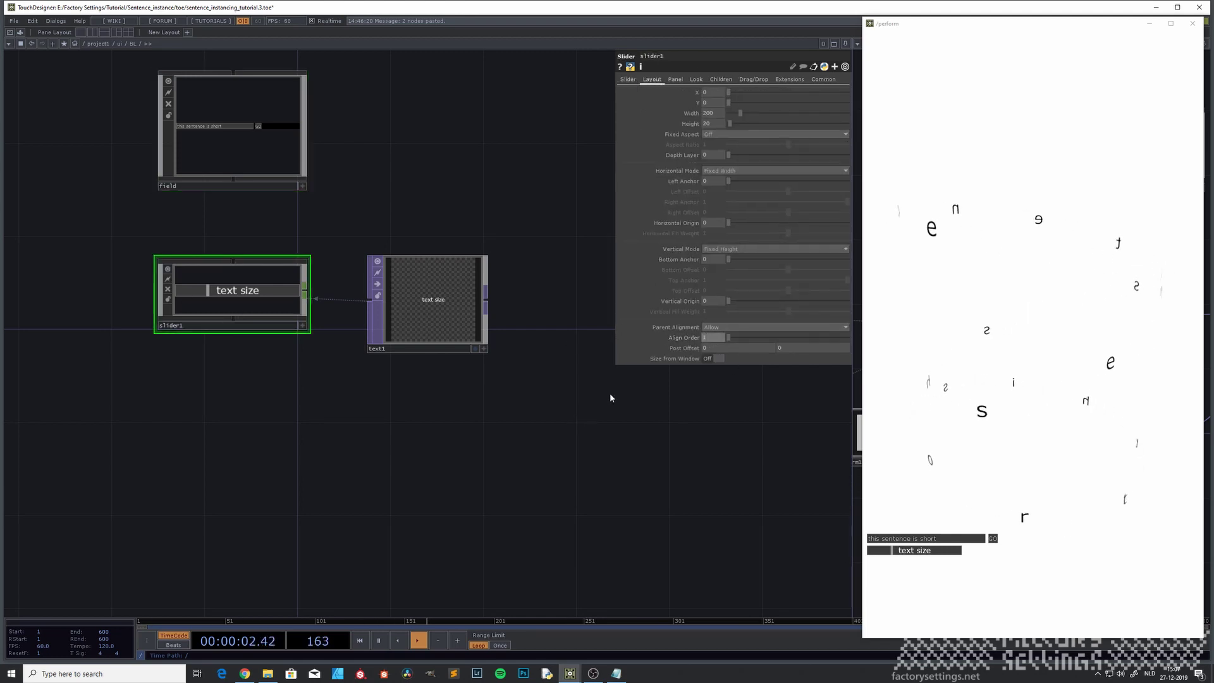
{"action": "type", "text": "1"}
{"action": "key", "text": "Return"}
Add a Slider COMP to the BL network, placed below the text size slider.
{"action": "left_click_drag", "start_coordinate": [274, 365], "coordinate": [249, 315]}
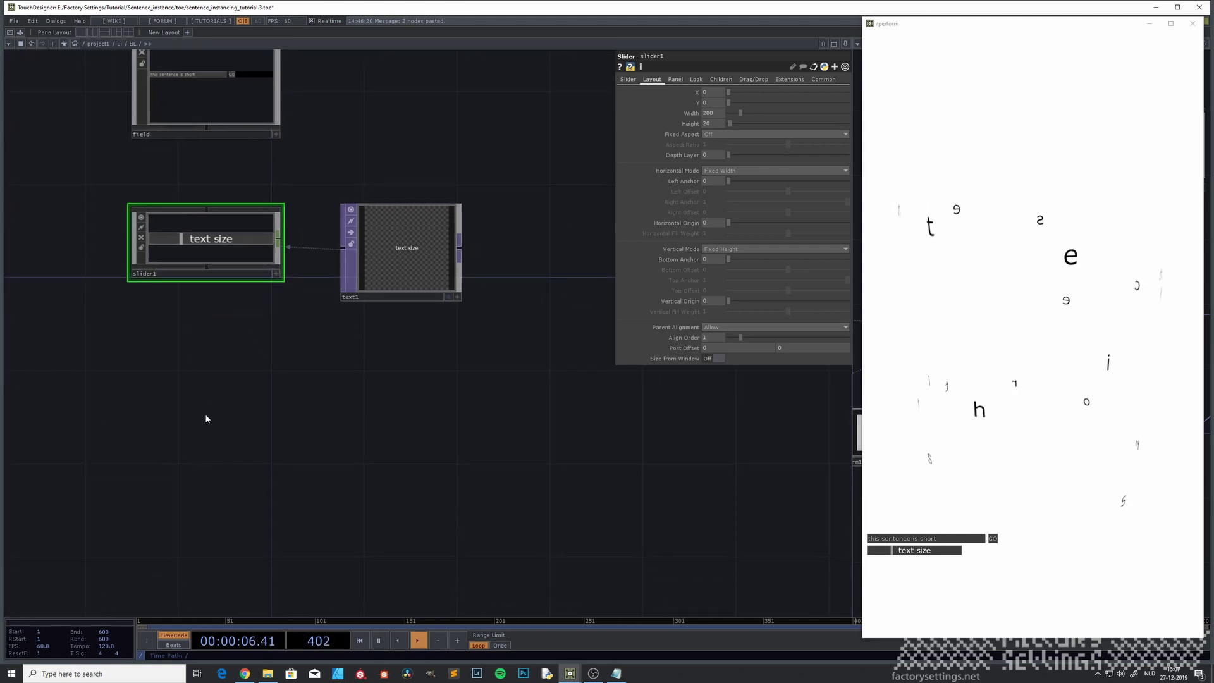
{"action": "key", "text": "Tab"}
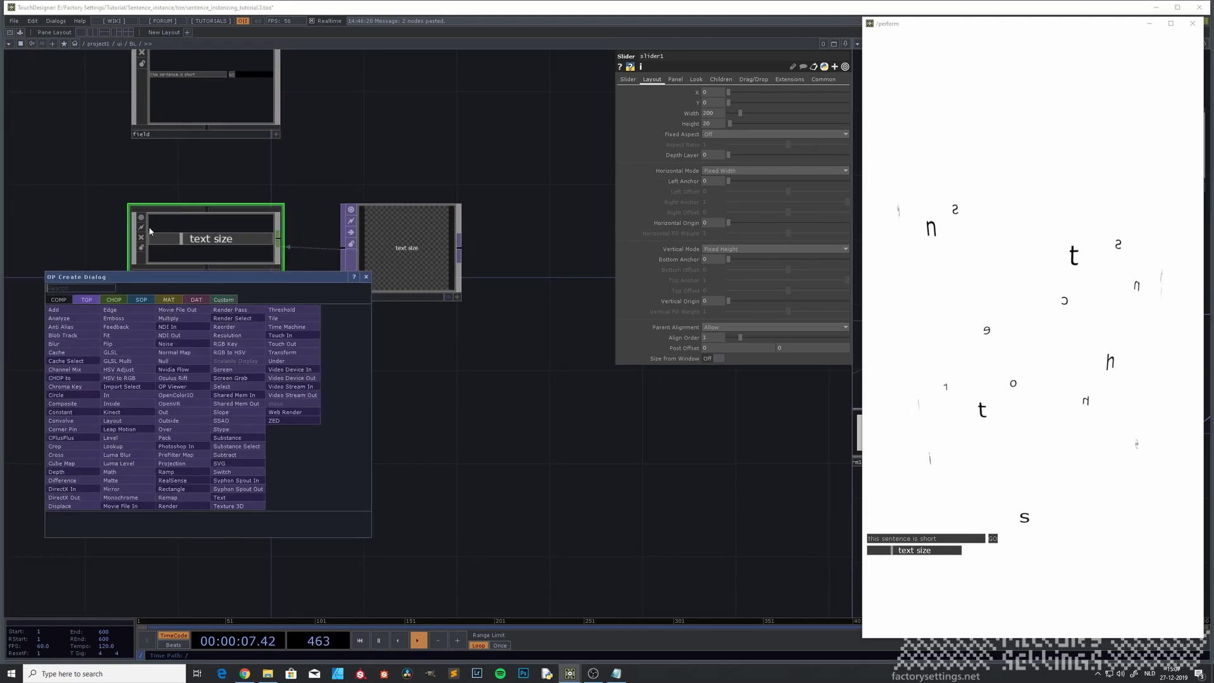
{"action": "left_click", "coordinate": [61, 299]}
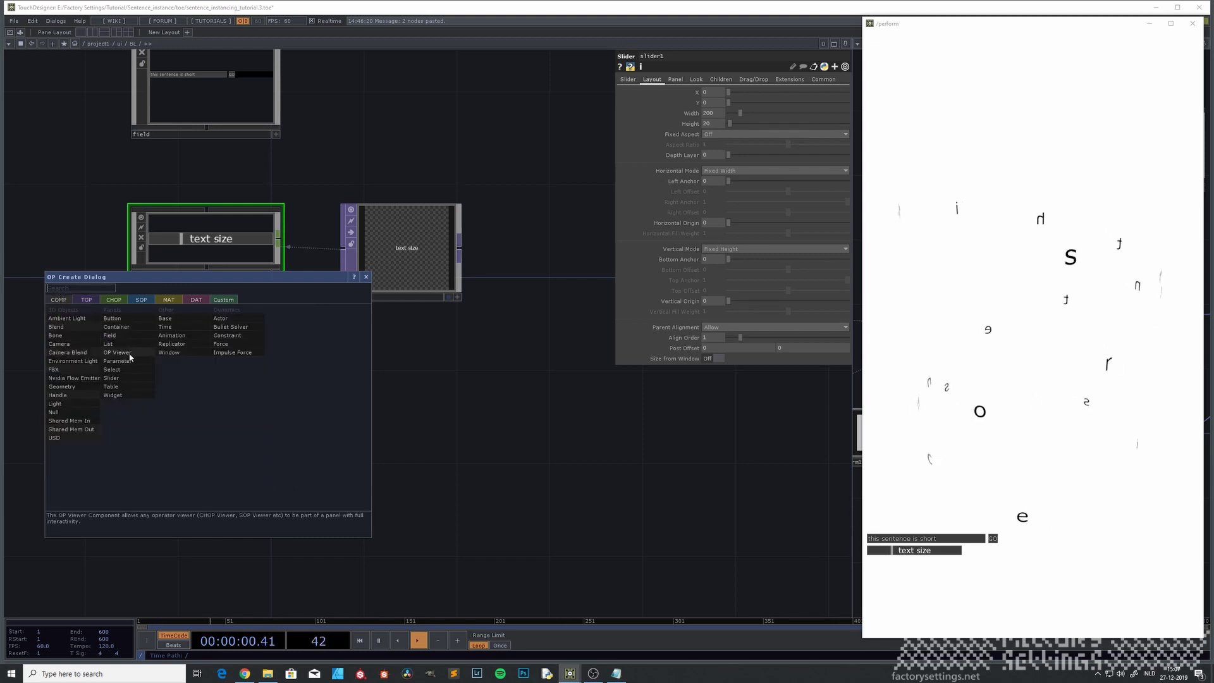
{"action": "left_click", "coordinate": [133, 376]}
{"action": "left_click", "coordinate": [207, 414]}
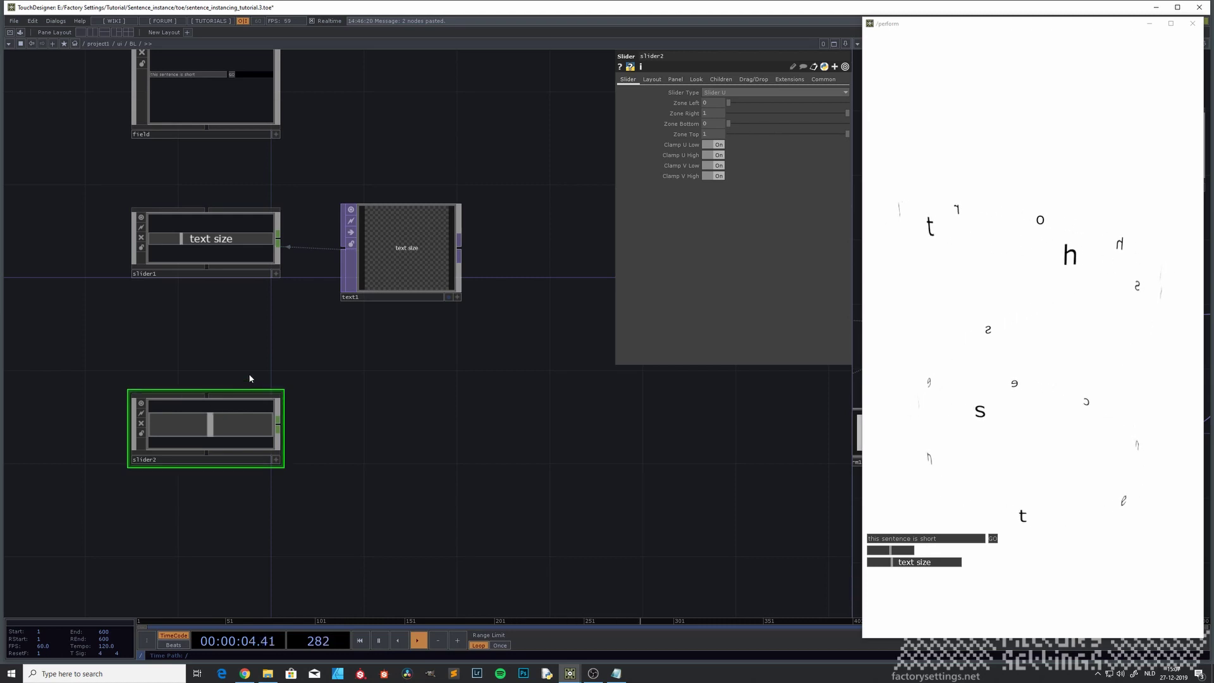
Give the new slider an align order of 2 and a width of 200.
{"action": "left_click", "coordinate": [652, 79]}
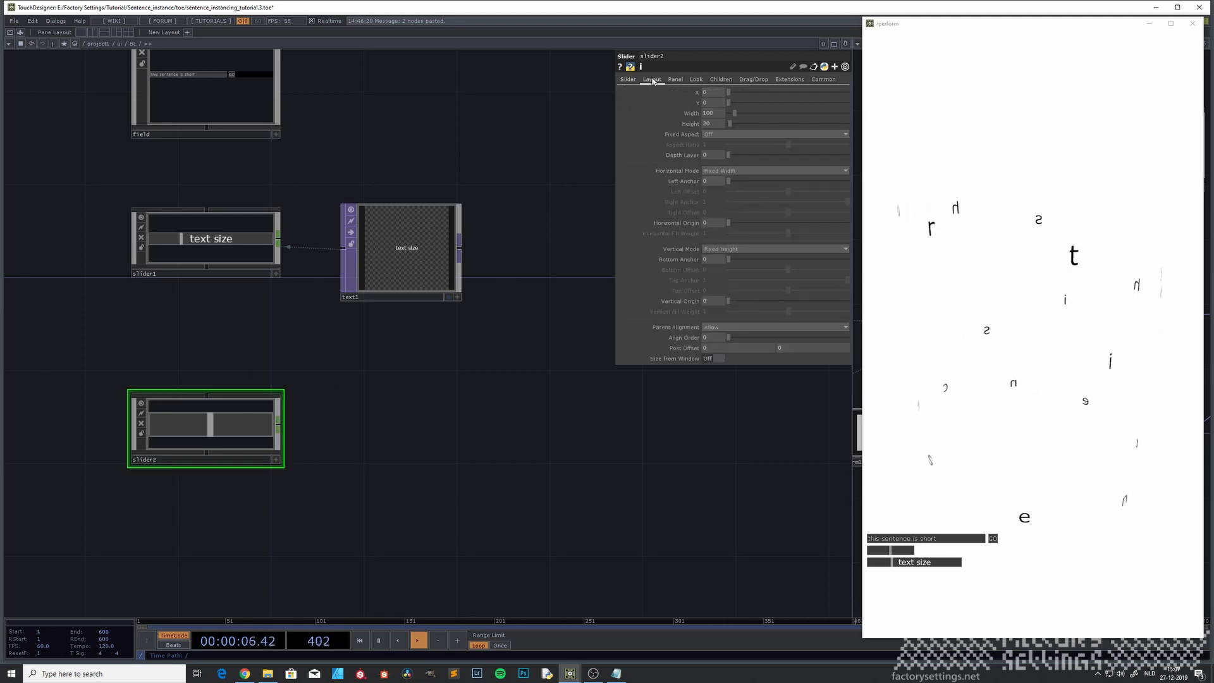
{"action": "left_click", "coordinate": [713, 337]}
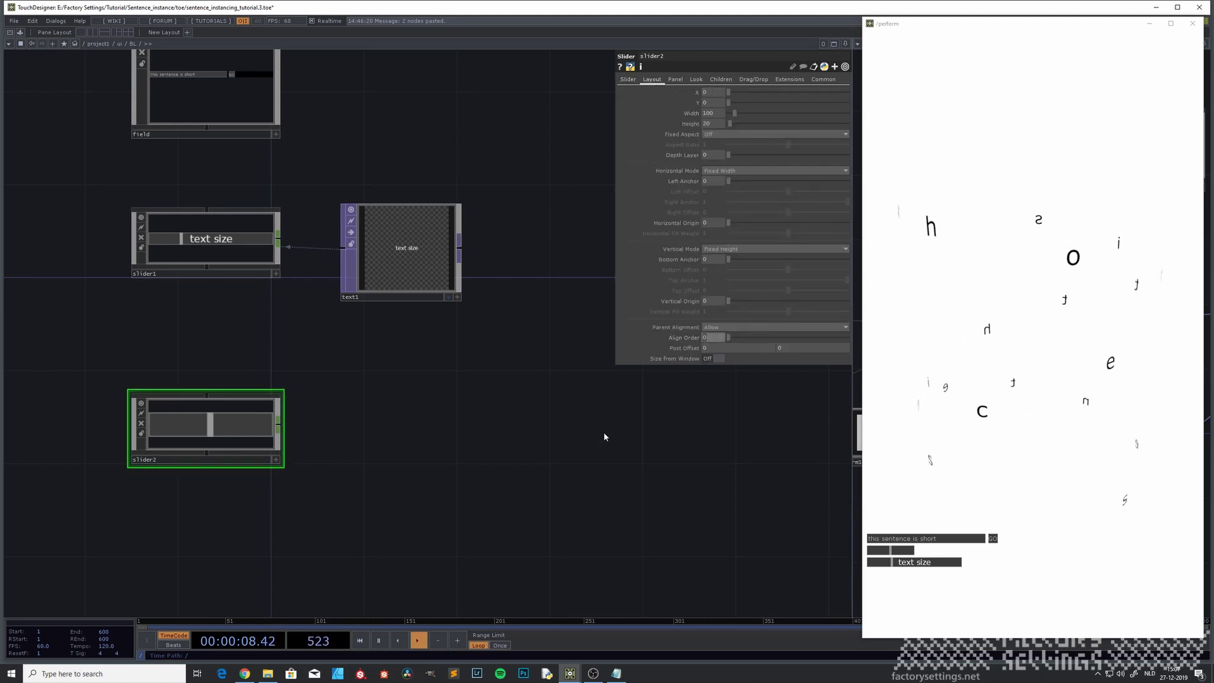
{"action": "type", "text": "2"}
{"action": "key", "text": "Return"}
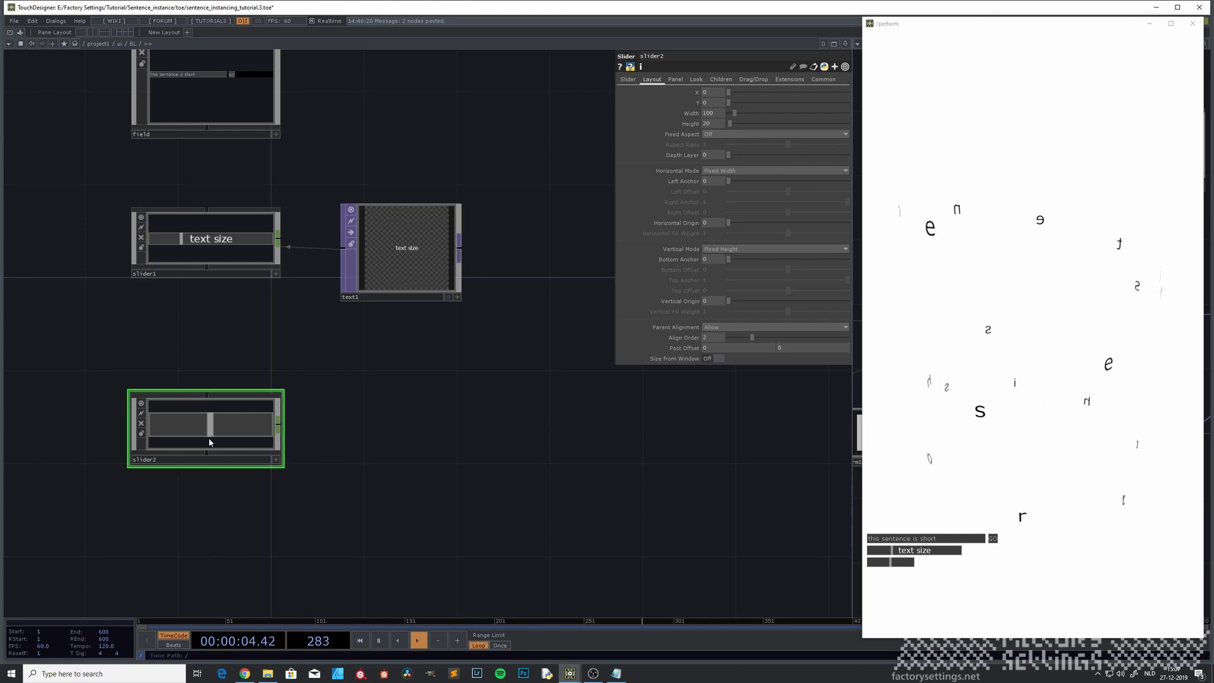
{"action": "left_click", "coordinate": [711, 112]}
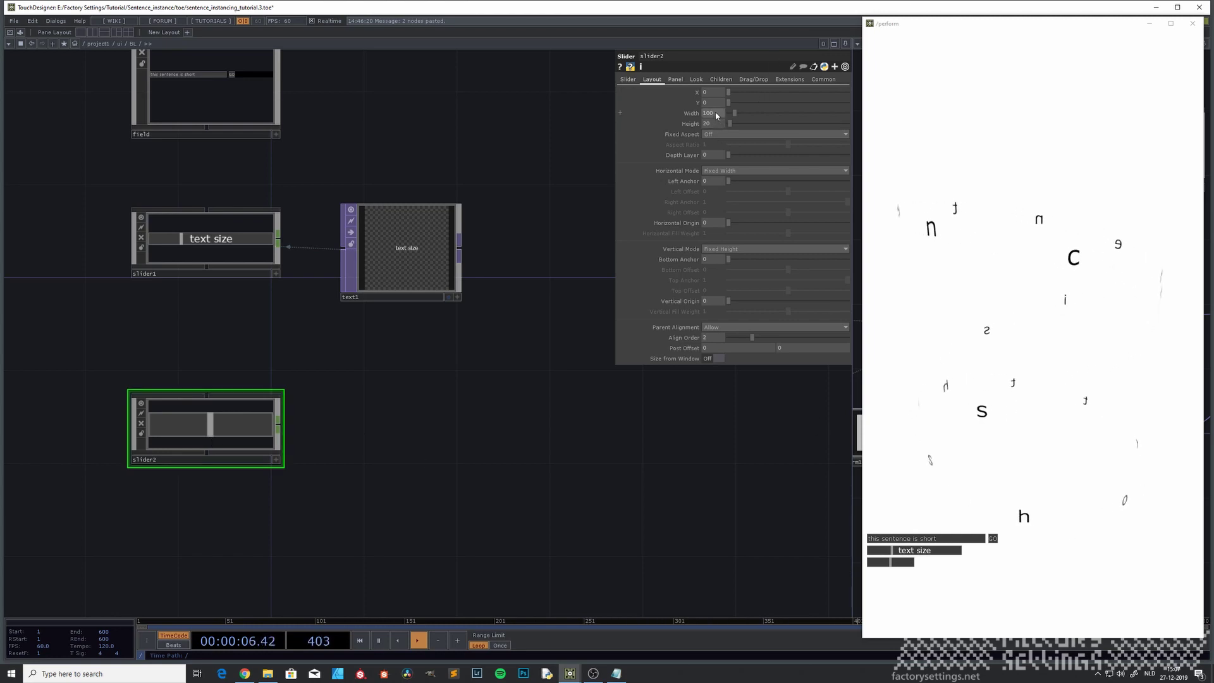
{"action": "type", "text": "2"}
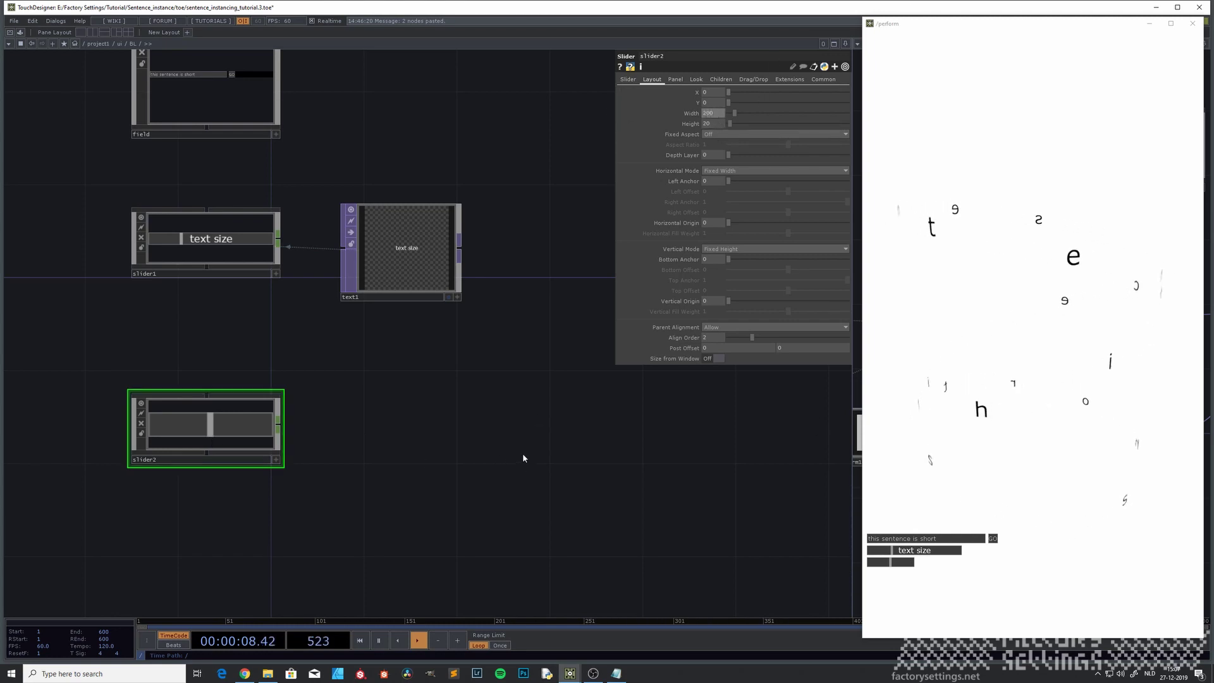
{"action": "key", "text": "Return"}
Duplicate the text size Text TOP, place the copy beside the new slider, and change its text to "speed".
{"action": "left_click", "coordinate": [390, 263]}
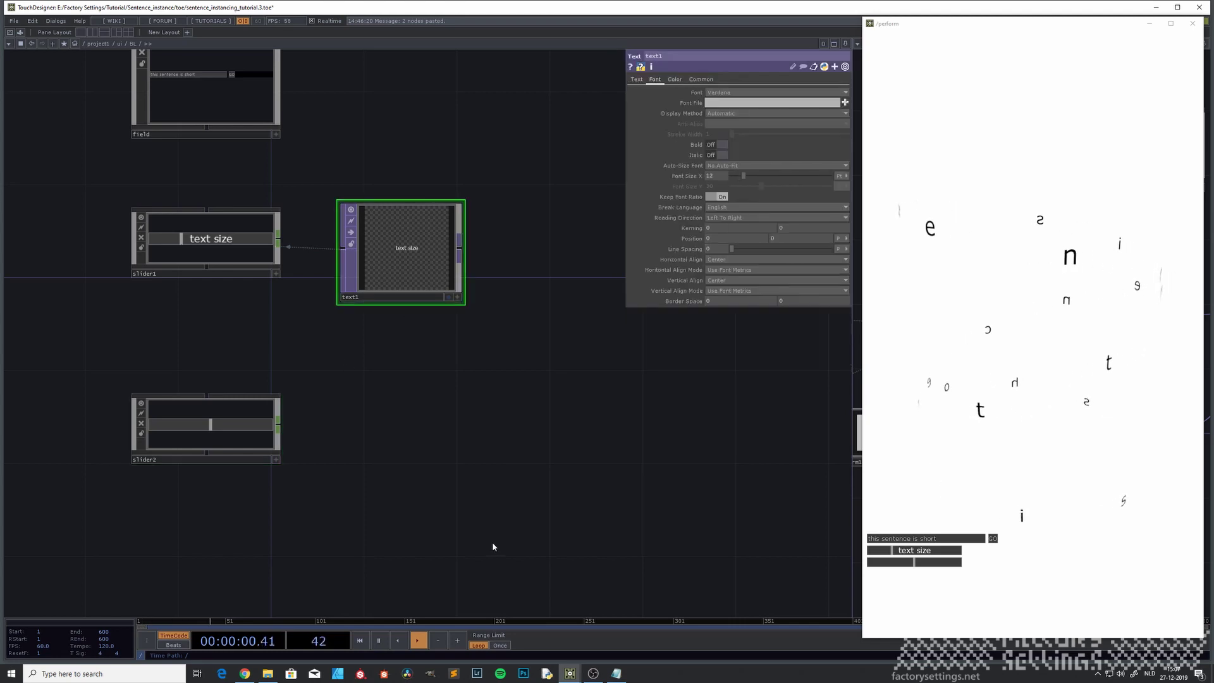
{"action": "key", "text": "ctrl+v"}
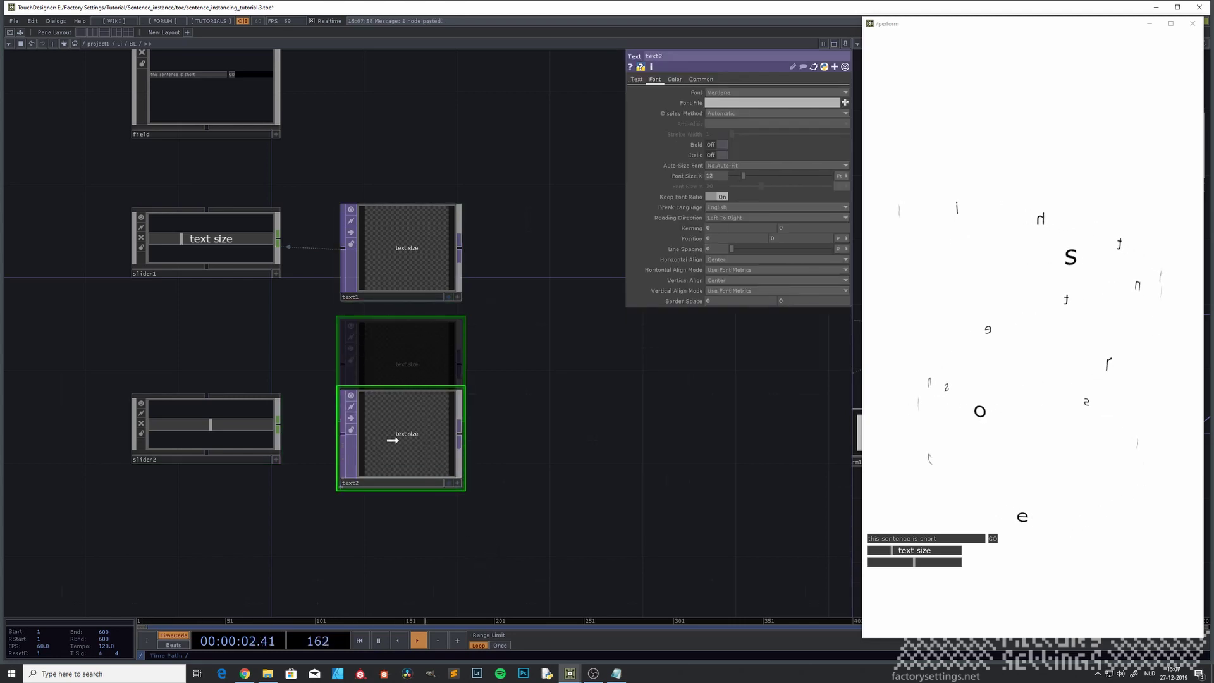
{"action": "left_click", "coordinate": [401, 458]}
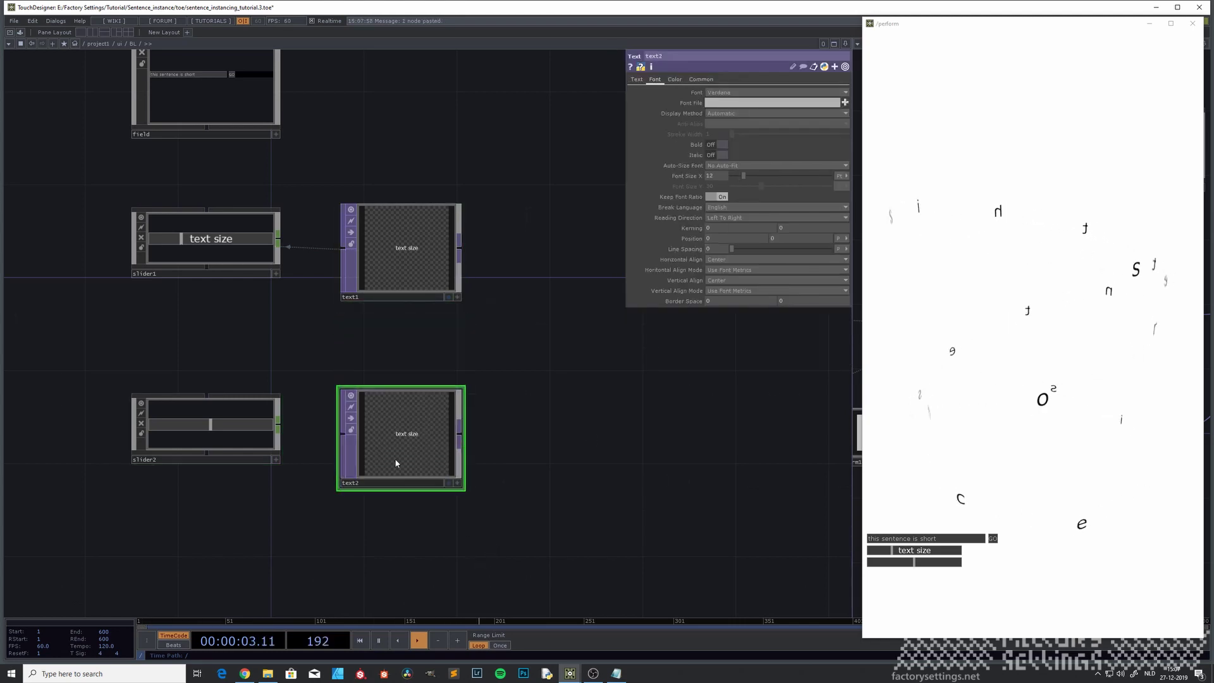
{"action": "left_click", "coordinate": [637, 79]}
{"action": "key", "text": "ctrl+a"}
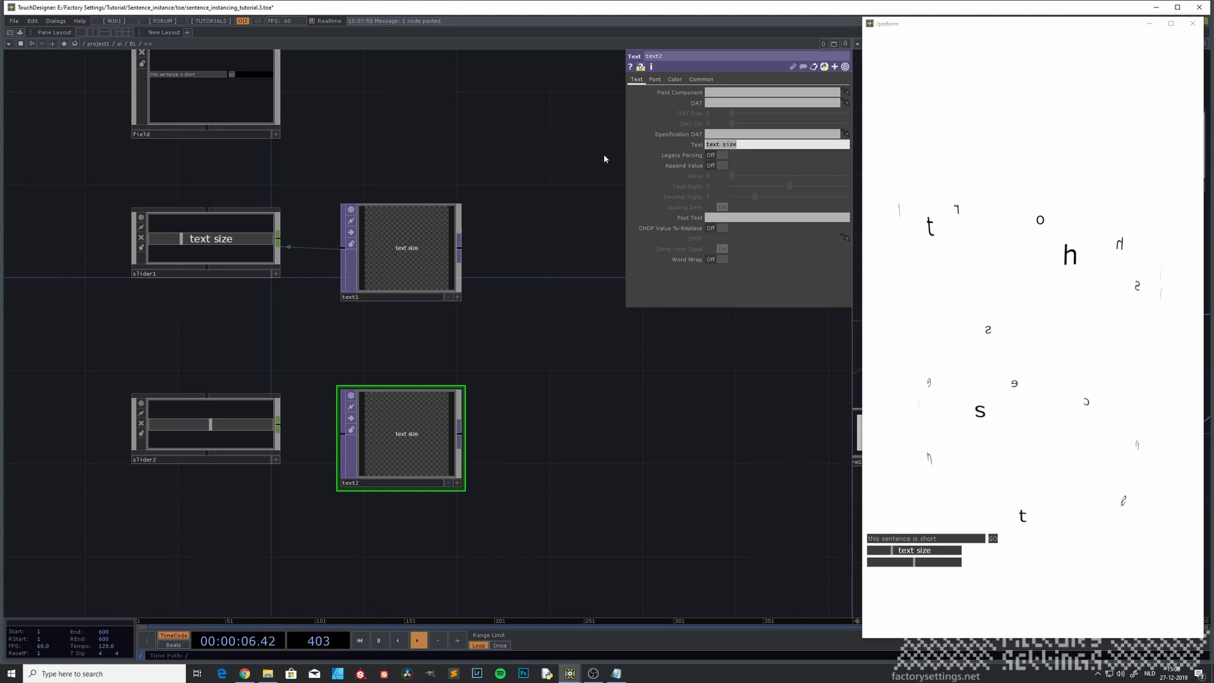
{"action": "type", "text": "speed"}
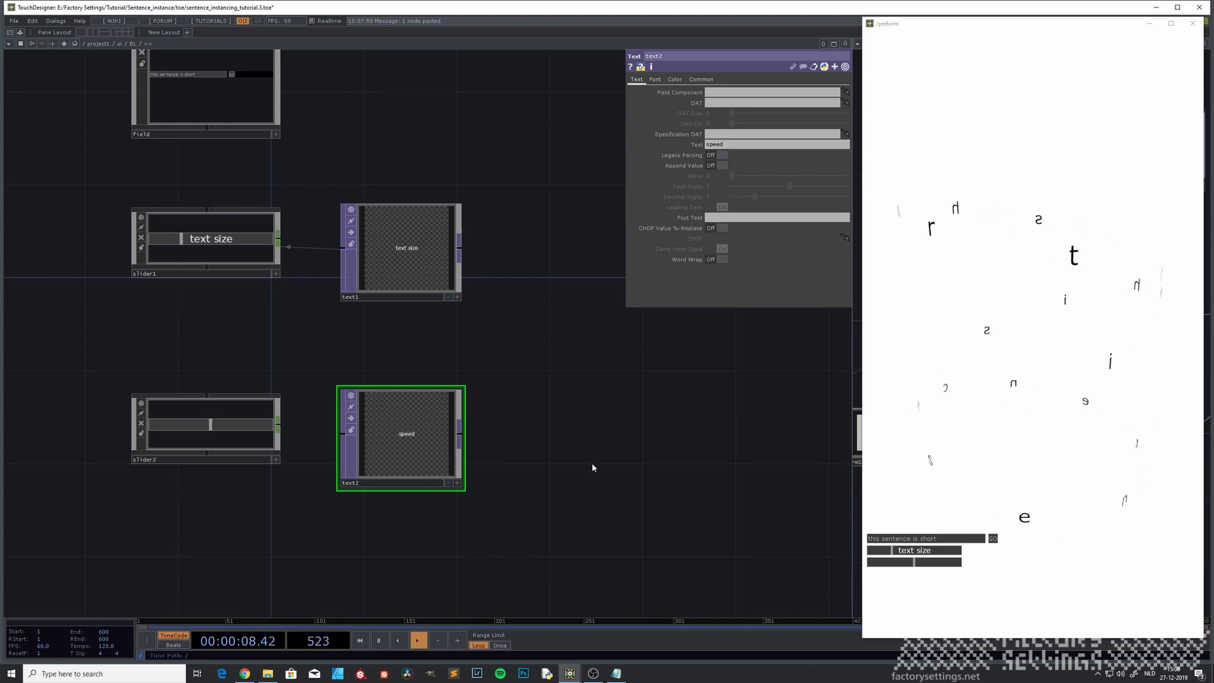
Assign text2 as slider2's Background TOP and set its TOP fill to Native Resolution.
{"action": "left_click", "coordinate": [241, 434]}
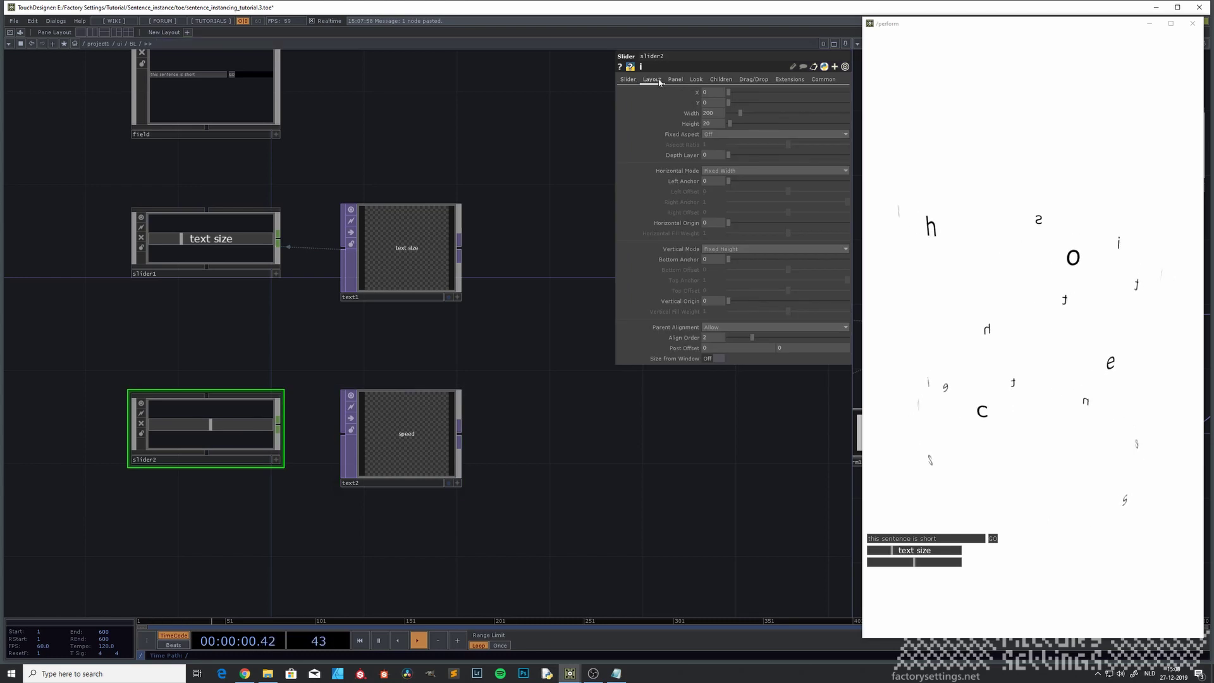
{"action": "left_click", "coordinate": [697, 80]}
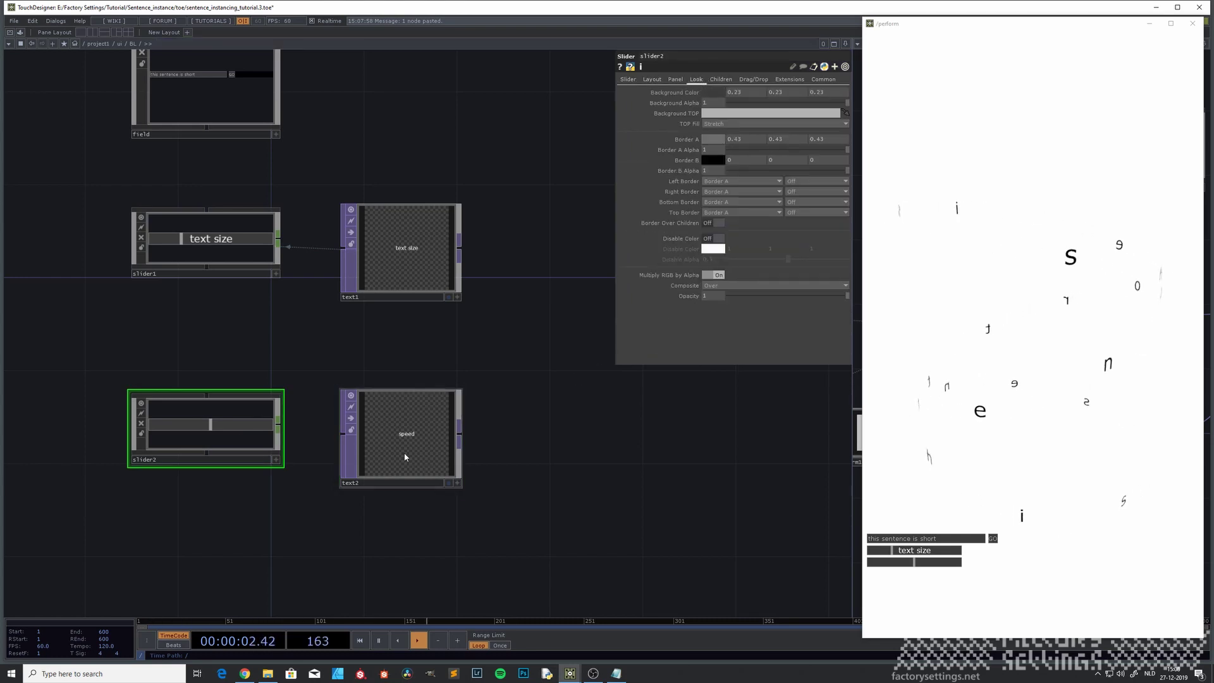
{"action": "left_click_drag", "start_coordinate": [405, 456], "coordinate": [727, 113]}
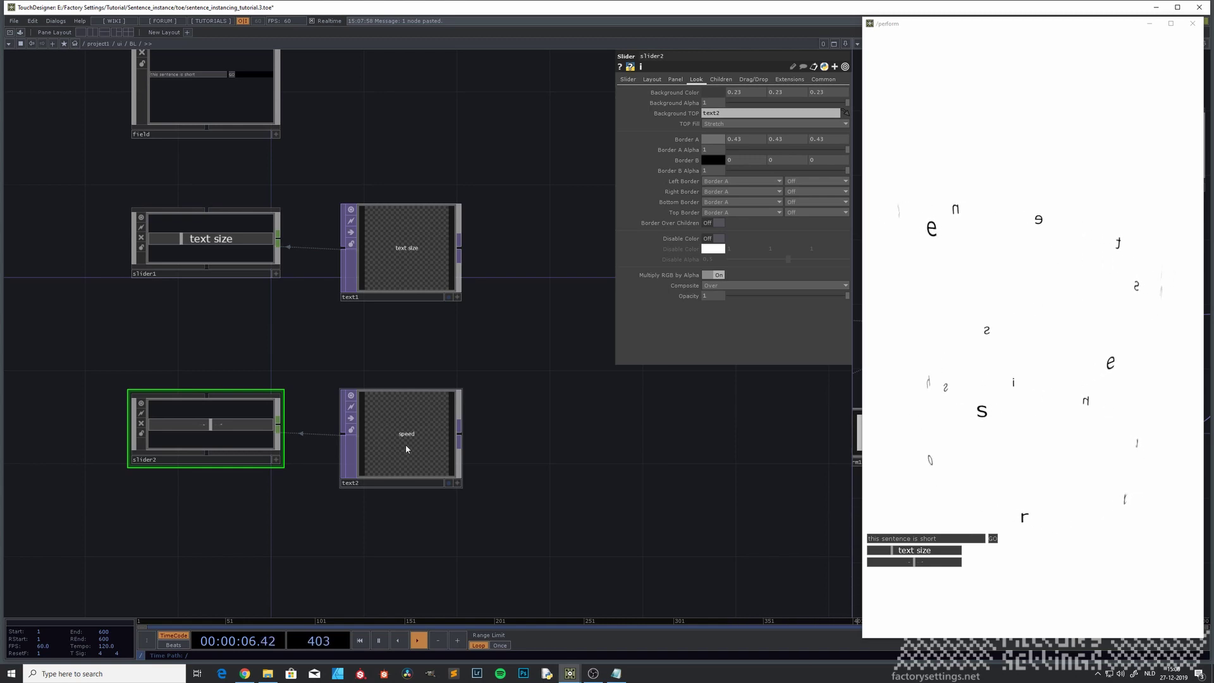
{"action": "left_click", "coordinate": [740, 124]}
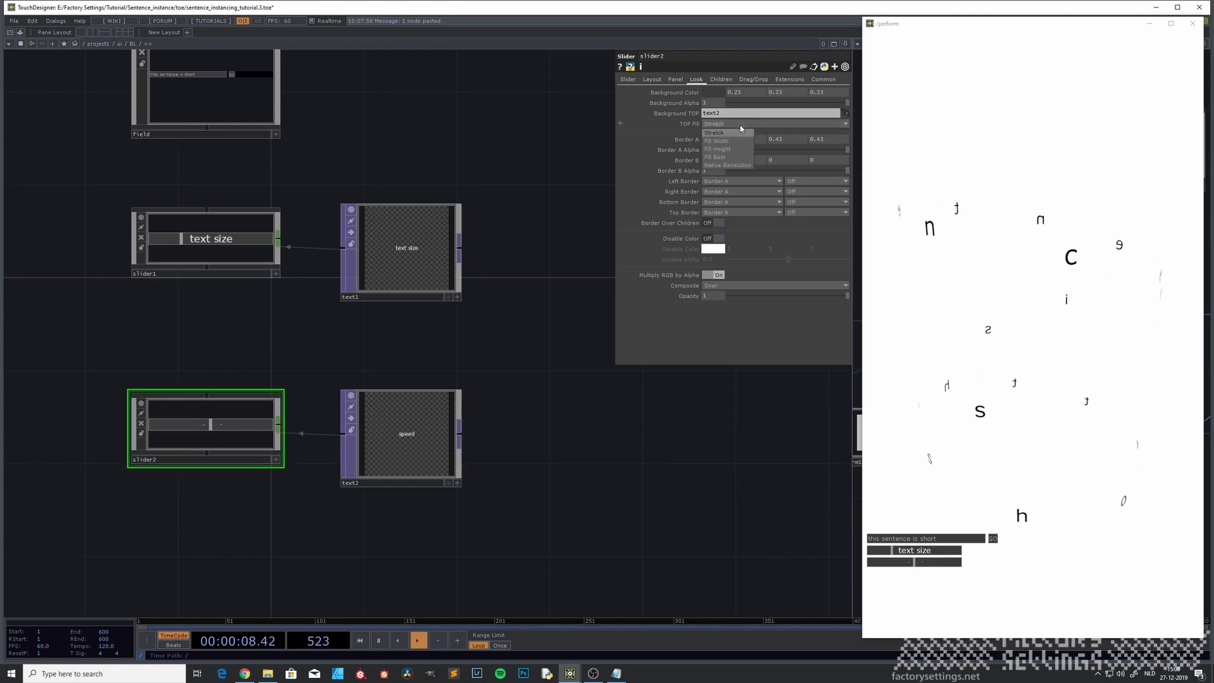
{"action": "left_click", "coordinate": [731, 165]}
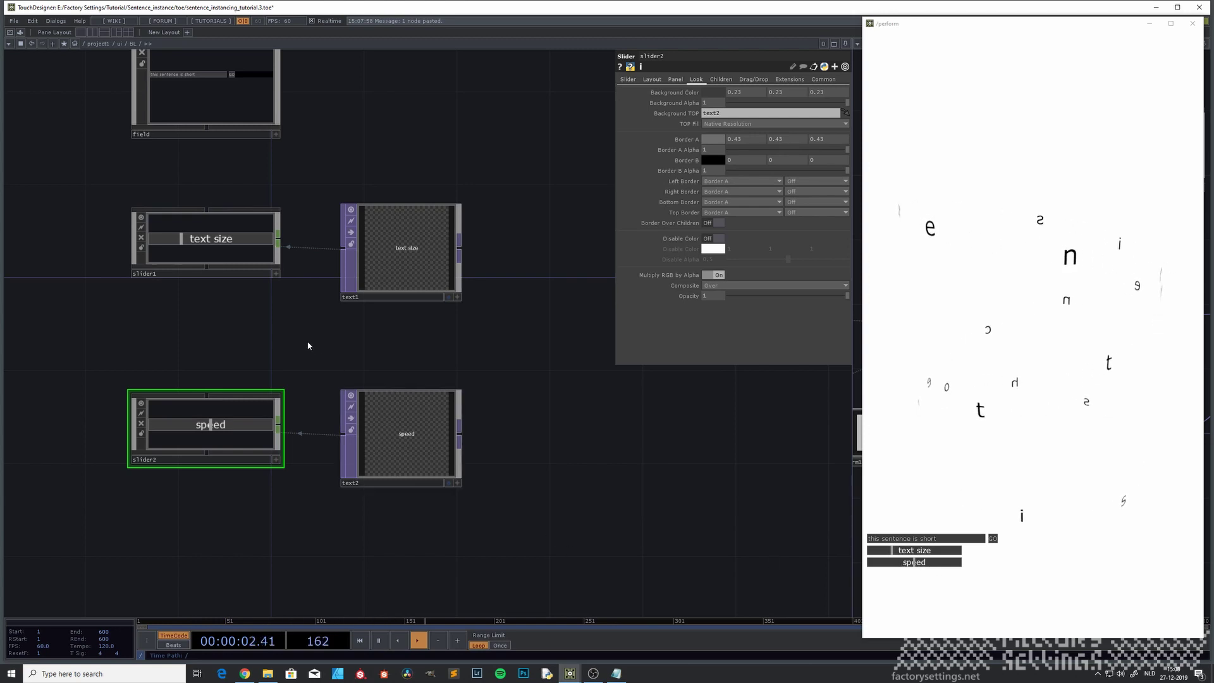
Set slider2's global OP shortcut to SPEED.
{"action": "left_click_drag", "start_coordinate": [313, 350], "coordinate": [369, 383]}
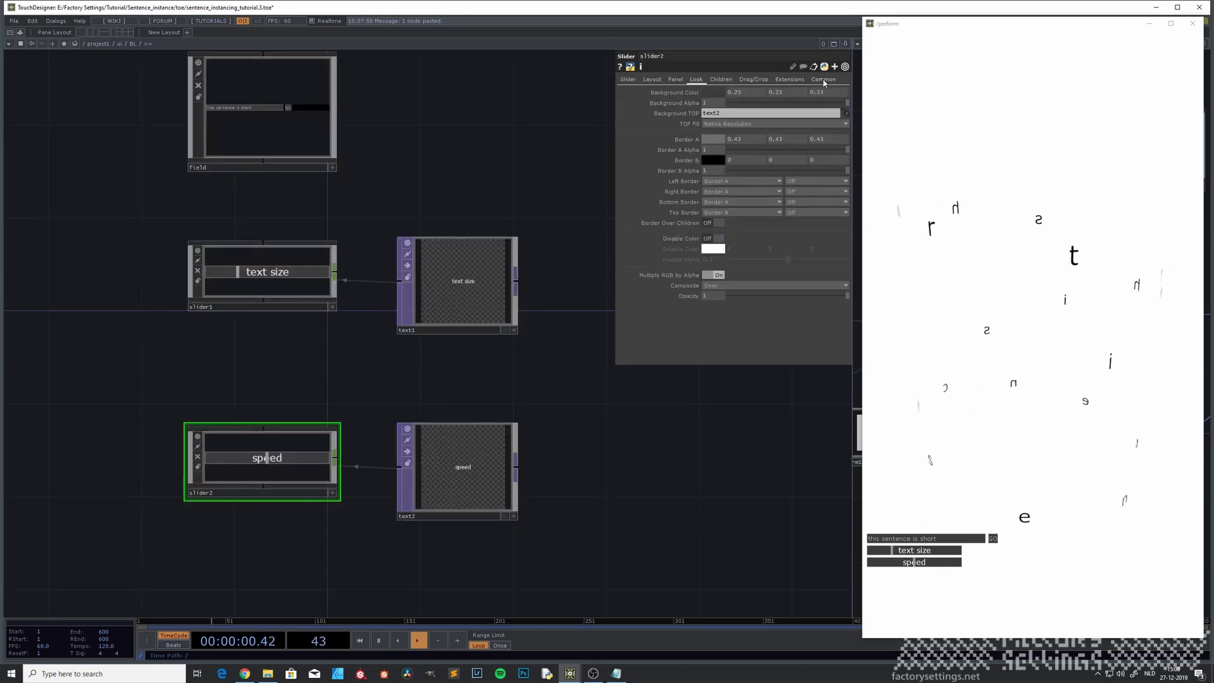
{"action": "left_click", "coordinate": [824, 80]}
{"action": "left_click", "coordinate": [721, 102]}
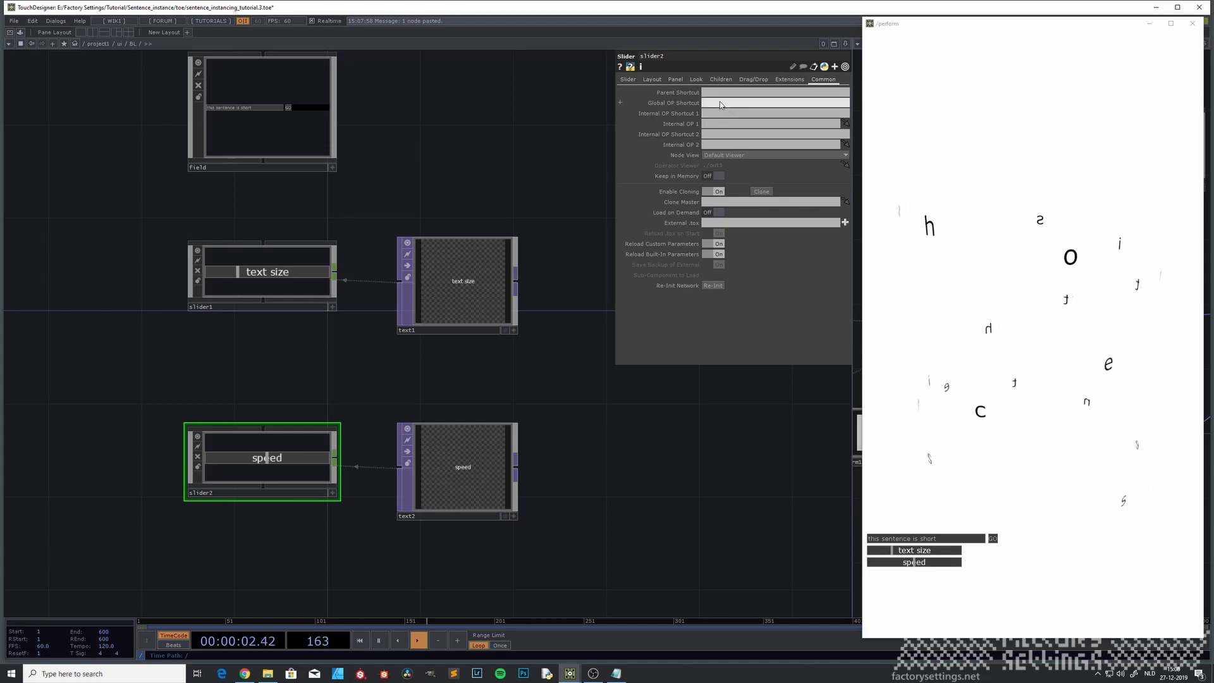
{"action": "type", "text": "SPEED"}
{"action": "key", "text": "Return"}
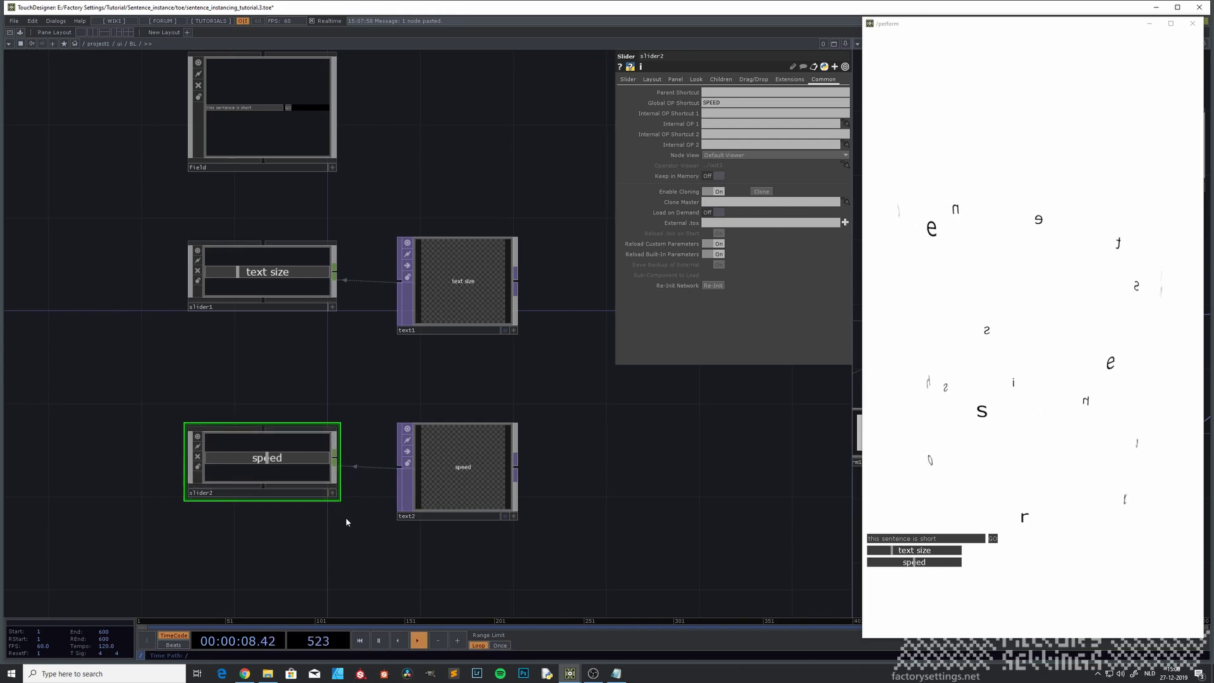
Return to the convertCHOP network and examine the constant1 node that drives speed1.
{"action": "left_click_drag", "start_coordinate": [342, 551], "coordinate": [323, 510]}
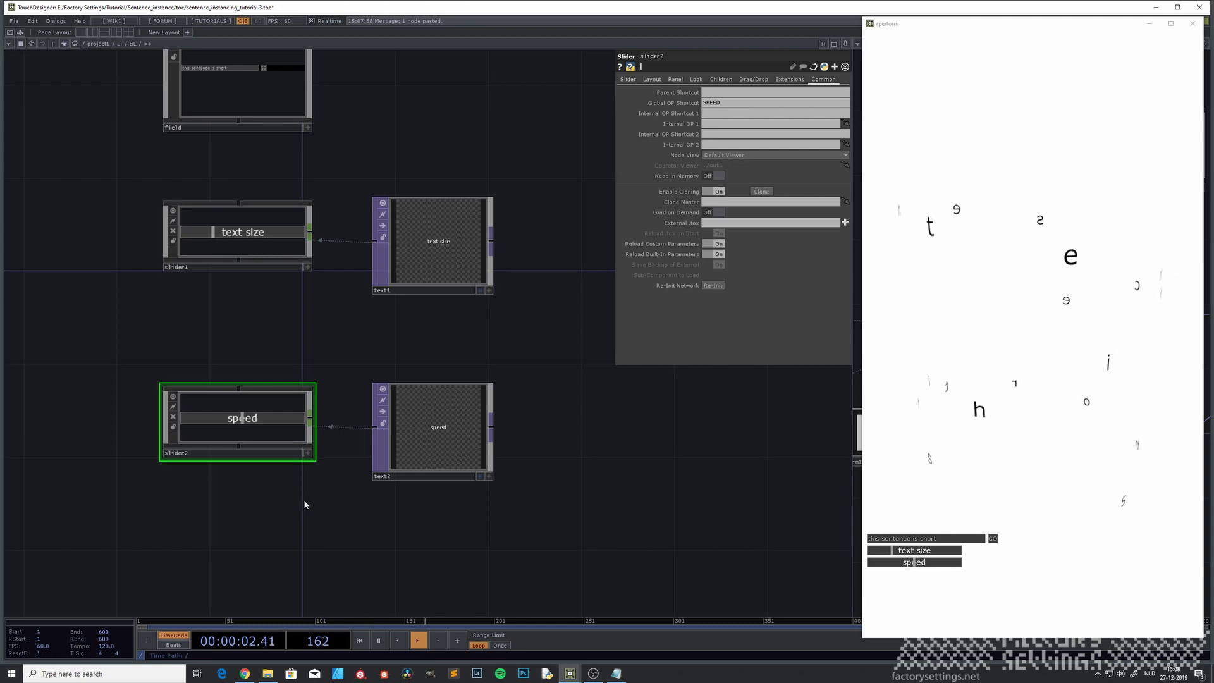
{"action": "key", "text": "u"}
{"action": "key", "text": "u"}
{"action": "left_click_drag", "start_coordinate": [419, 529], "coordinate": [195, 455]}
{"action": "left_click_drag", "start_coordinate": [528, 529], "coordinate": [364, 548]}
{"action": "key", "text": "i"}
{"action": "left_click_drag", "start_coordinate": [395, 486], "coordinate": [468, 427]}
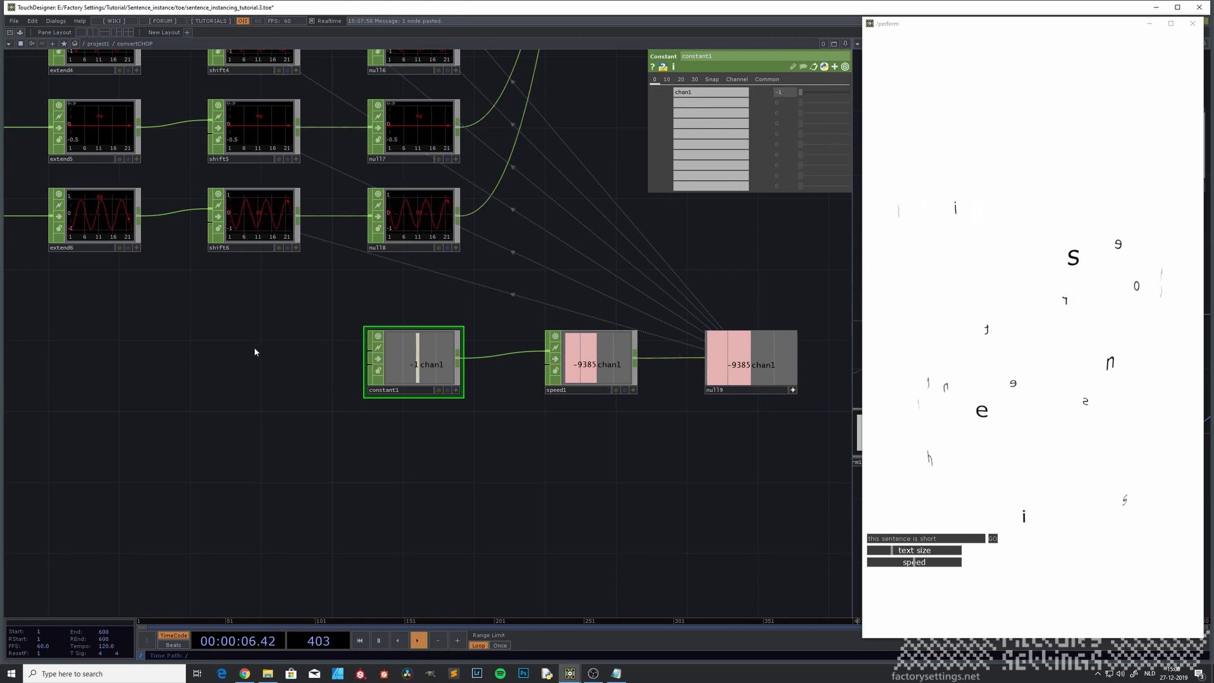
{"action": "key", "text": "u"}
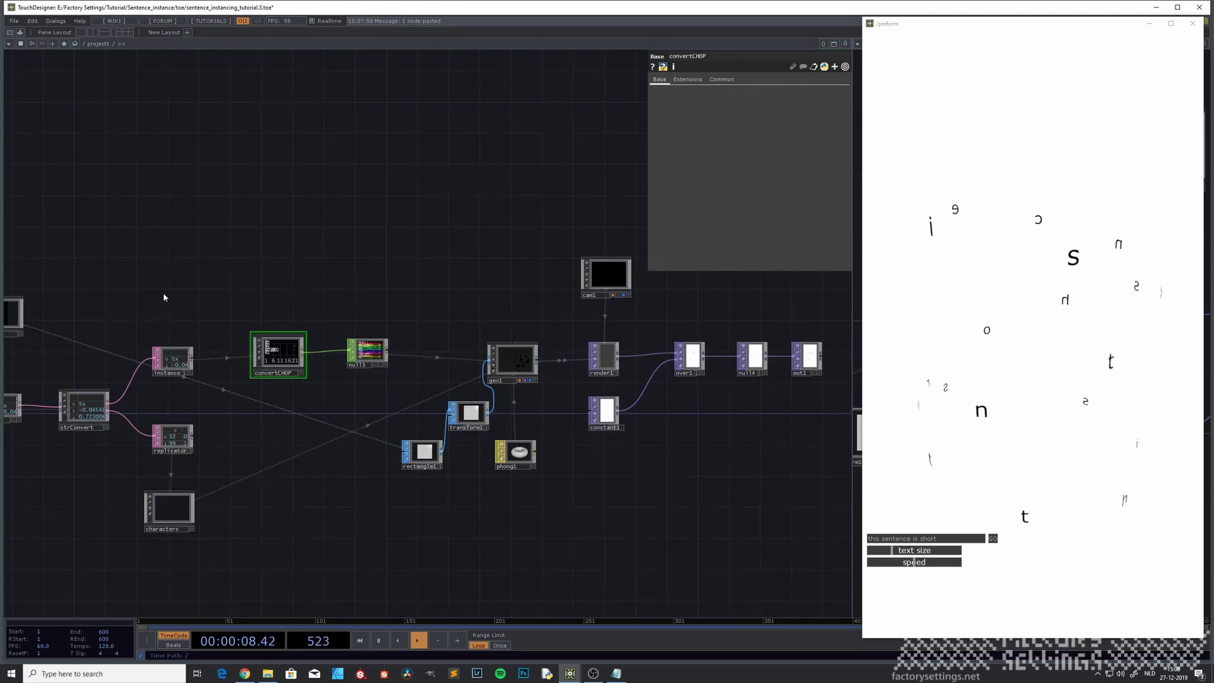
{"action": "left_click_drag", "start_coordinate": [165, 298], "coordinate": [453, 246]}
{"action": "left_click", "coordinate": [281, 291]}
{"action": "key", "text": "i"}
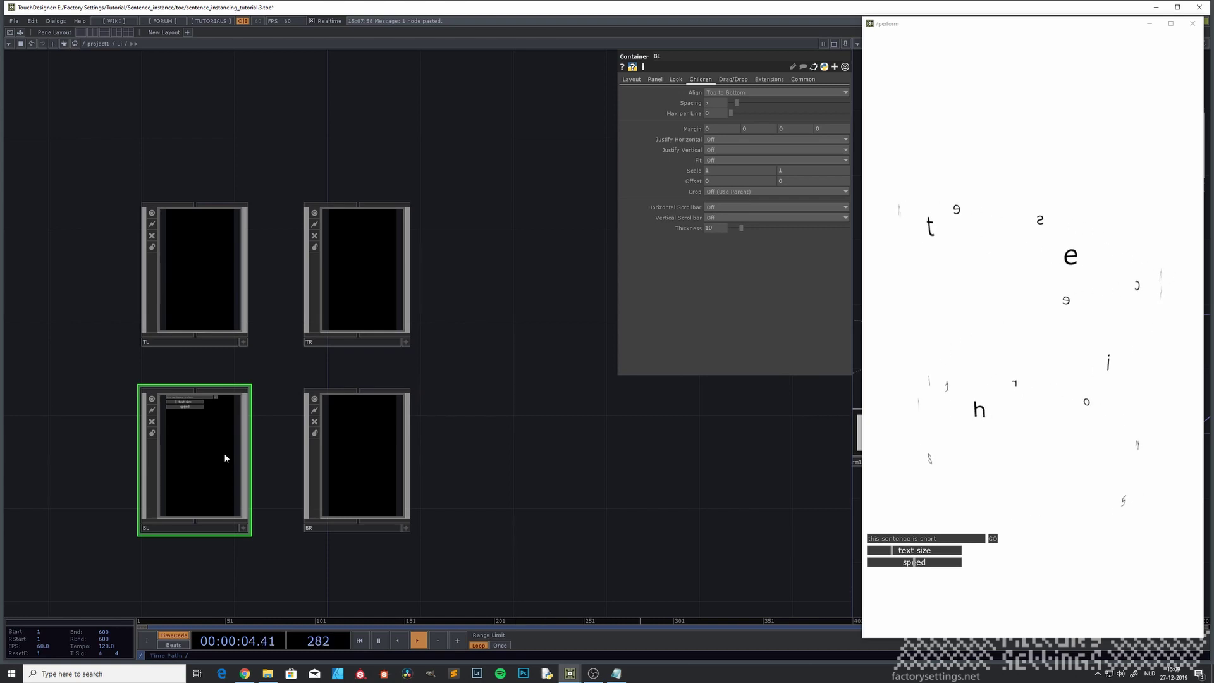
{"action": "key", "text": "u"}
{"action": "left_click_drag", "start_coordinate": [575, 420], "coordinate": [379, 387]}
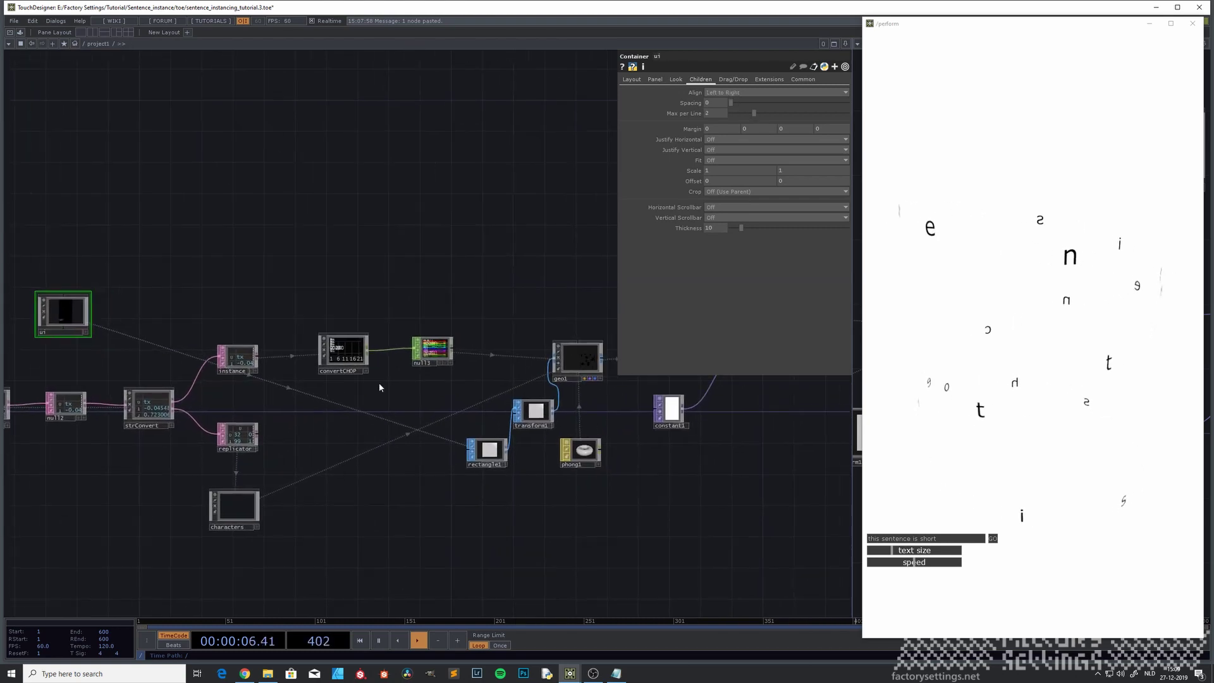
{"action": "key", "text": "i"}
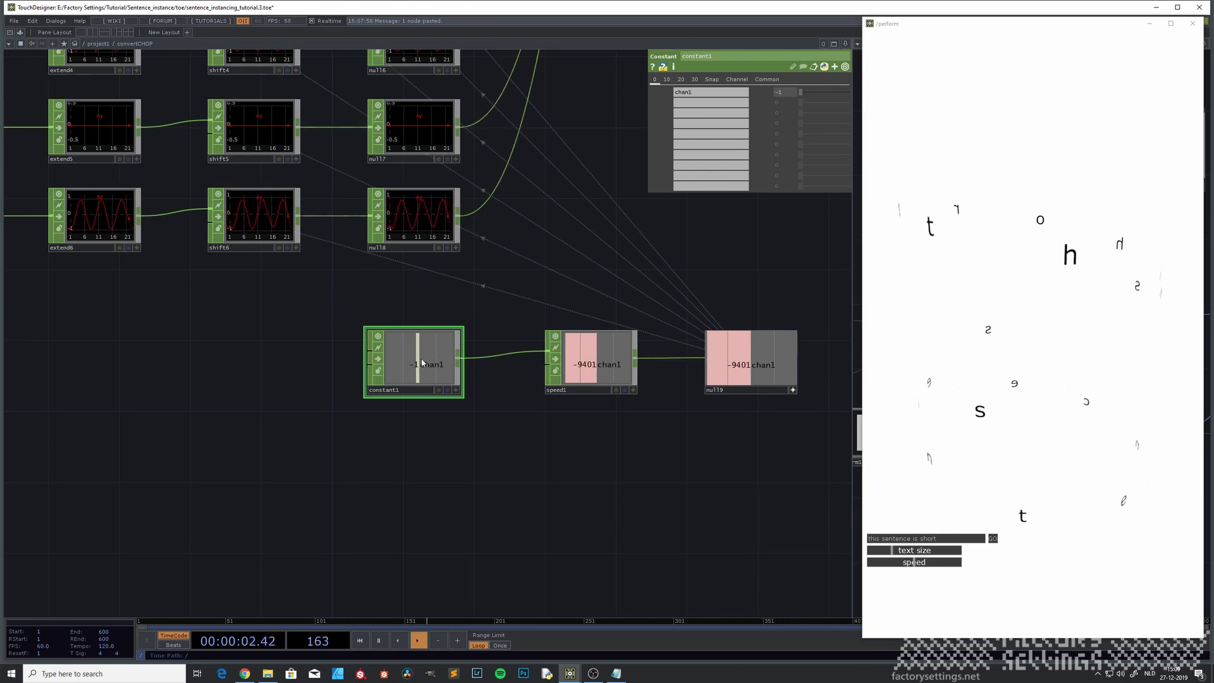
{"action": "left_click_drag", "start_coordinate": [248, 389], "coordinate": [356, 400]}
Go into slider2 in the ui's BL container and insert a Math CHOP between panel1 and out1.
{"action": "key", "text": "u"}
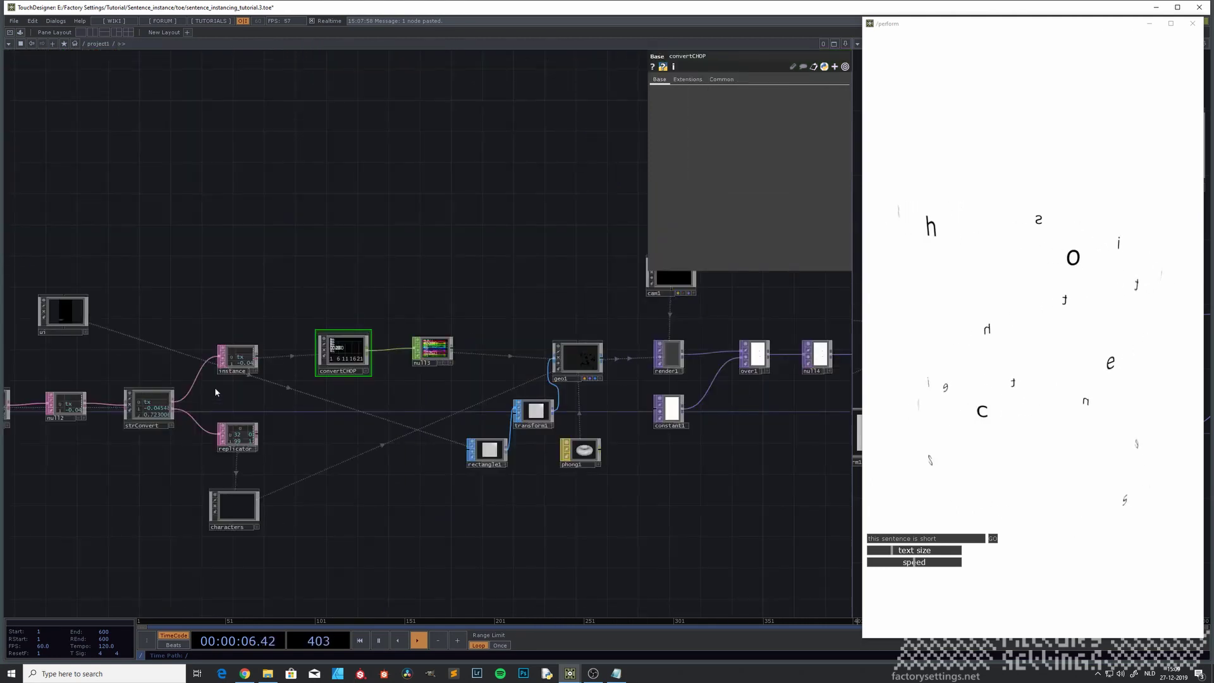
{"action": "left_click_drag", "start_coordinate": [277, 270], "coordinate": [499, 263]}
{"action": "double_click", "coordinate": [289, 315]}
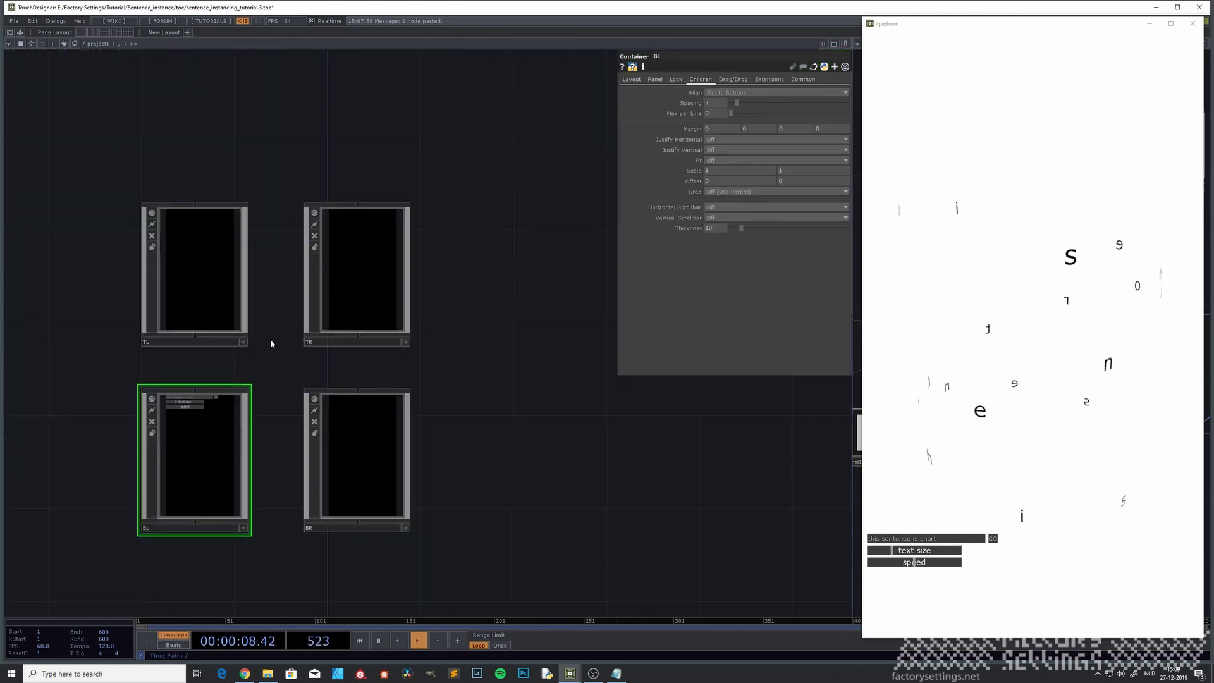
{"action": "double_click", "coordinate": [213, 472]}
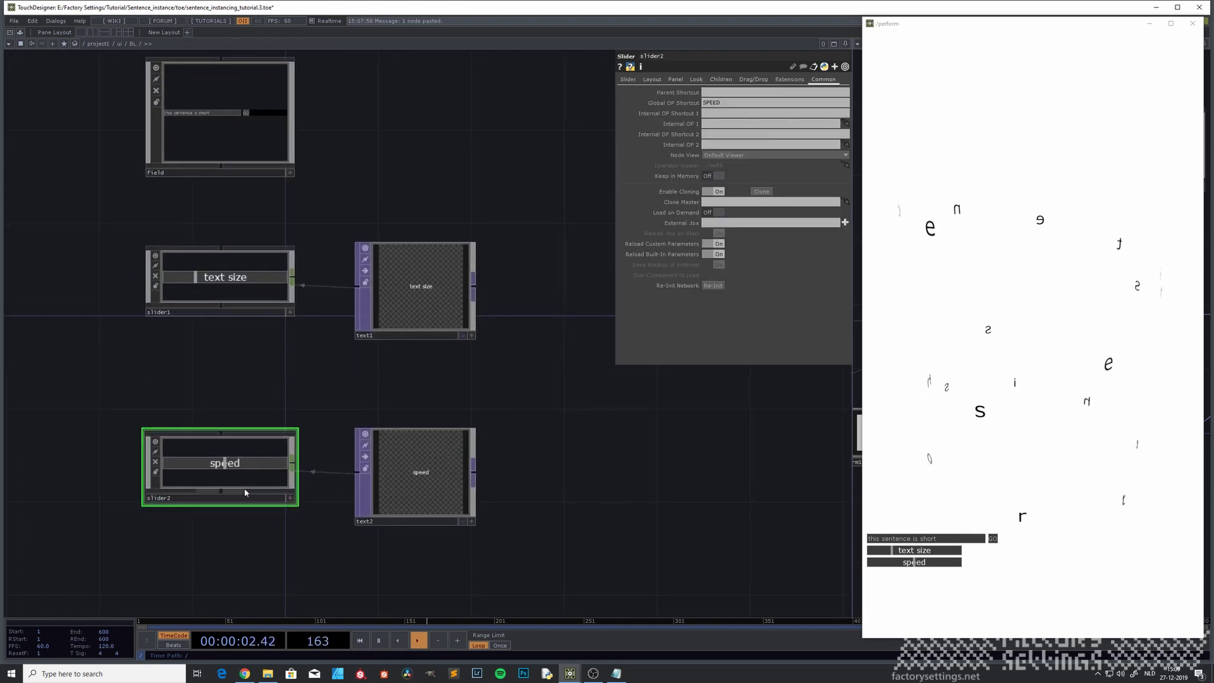
{"action": "double_click", "coordinate": [256, 480]}
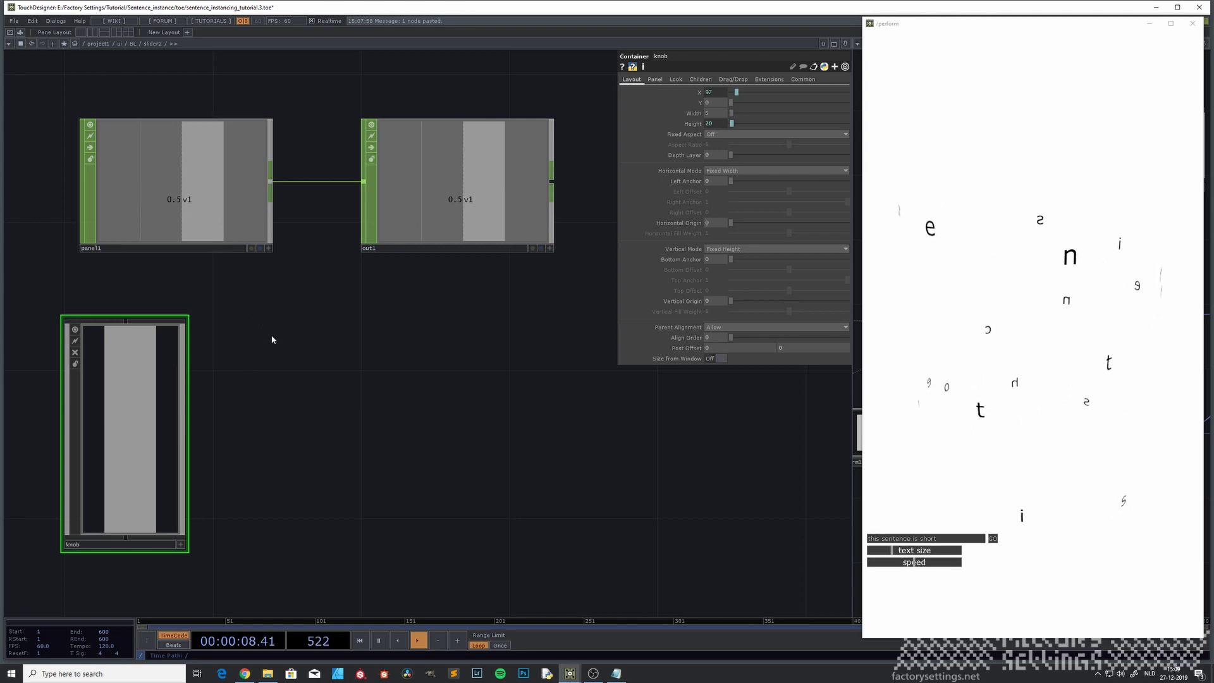
{"action": "scroll", "coordinate": [272, 340], "scroll_direction": "down", "scroll_amount": 2}
{"action": "left_click_drag", "start_coordinate": [392, 230], "coordinate": [490, 313]}
{"action": "left_click_drag", "start_coordinate": [263, 434], "coordinate": [439, 439]}
{"action": "right_click", "coordinate": [450, 323]}
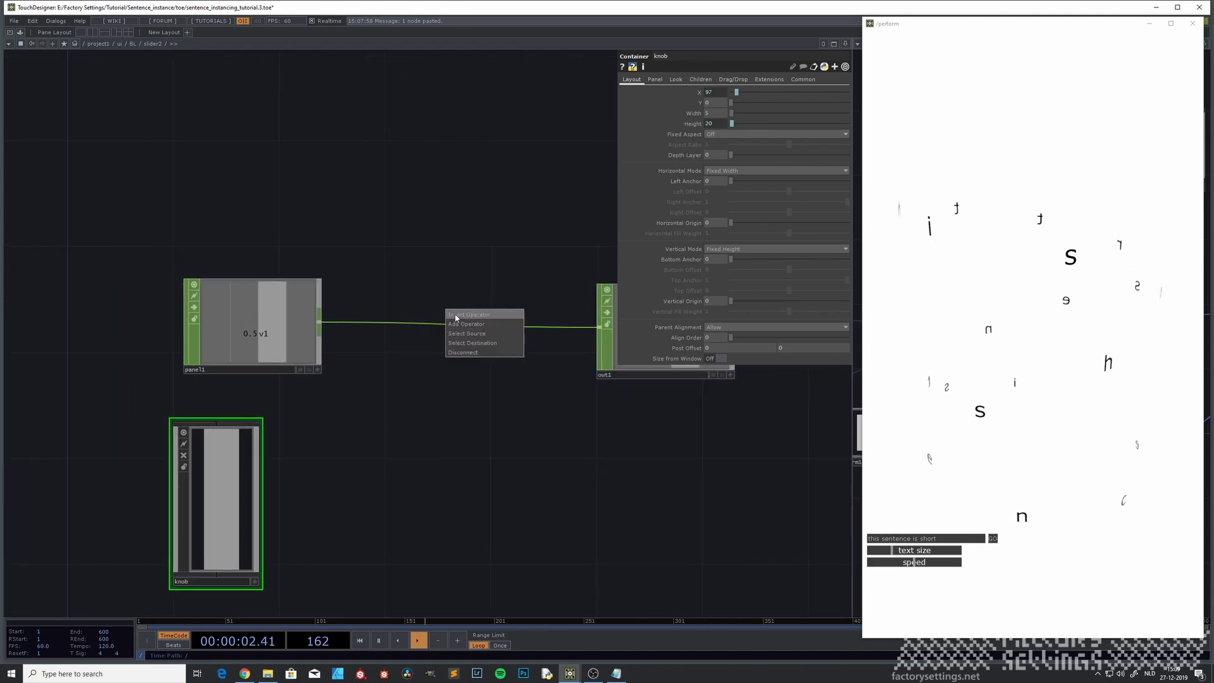
{"action": "left_click", "coordinate": [455, 315]}
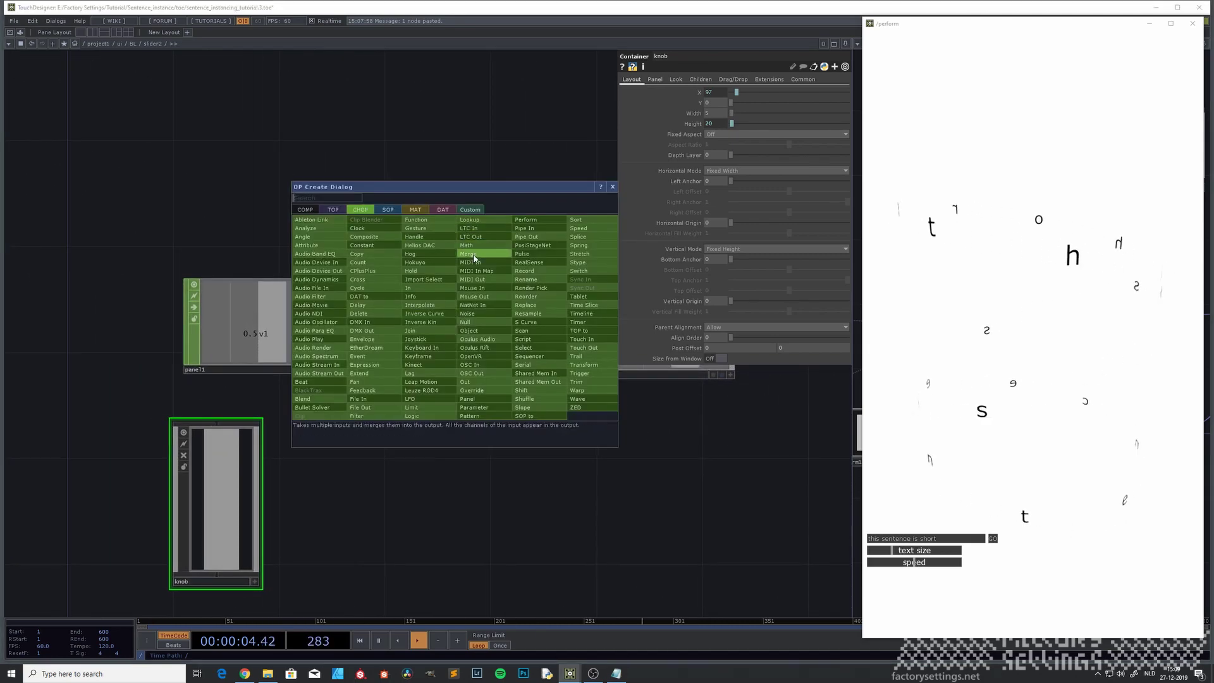
{"action": "left_click", "coordinate": [475, 245]}
{"action": "left_click", "coordinate": [461, 325]}
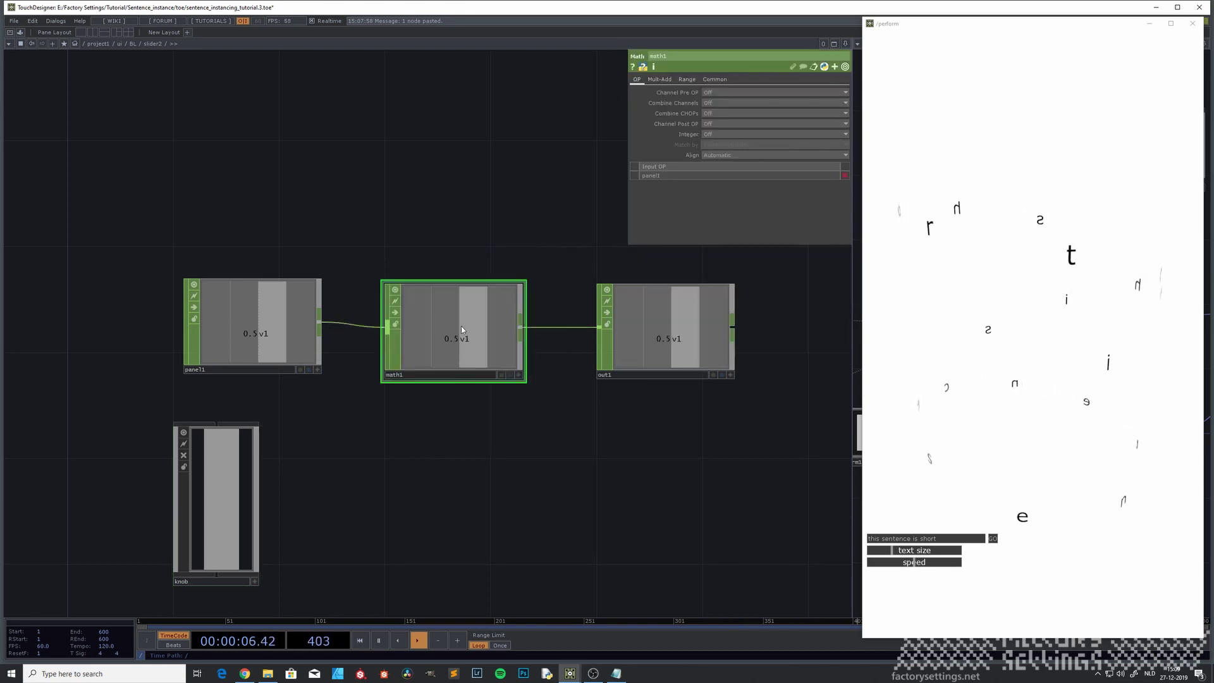
Set the upper To Range value of math1 to -10.
{"action": "left_click_drag", "start_coordinate": [466, 469], "coordinate": [437, 496]}
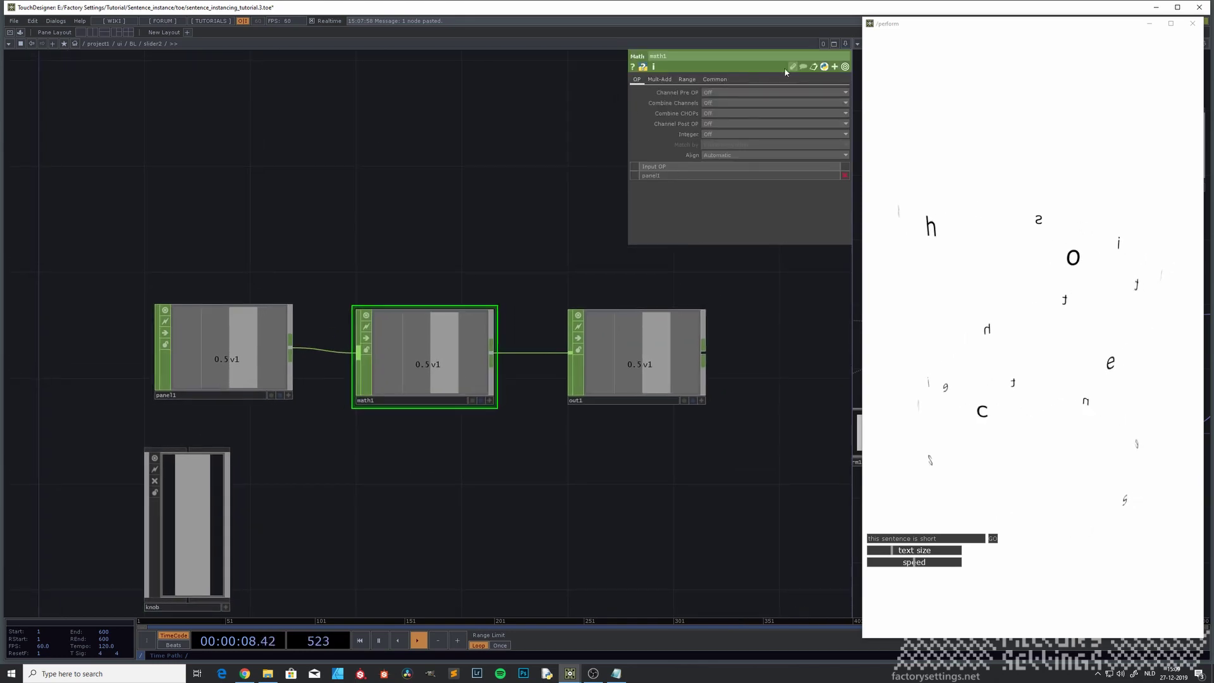
{"action": "left_click", "coordinate": [687, 81]}
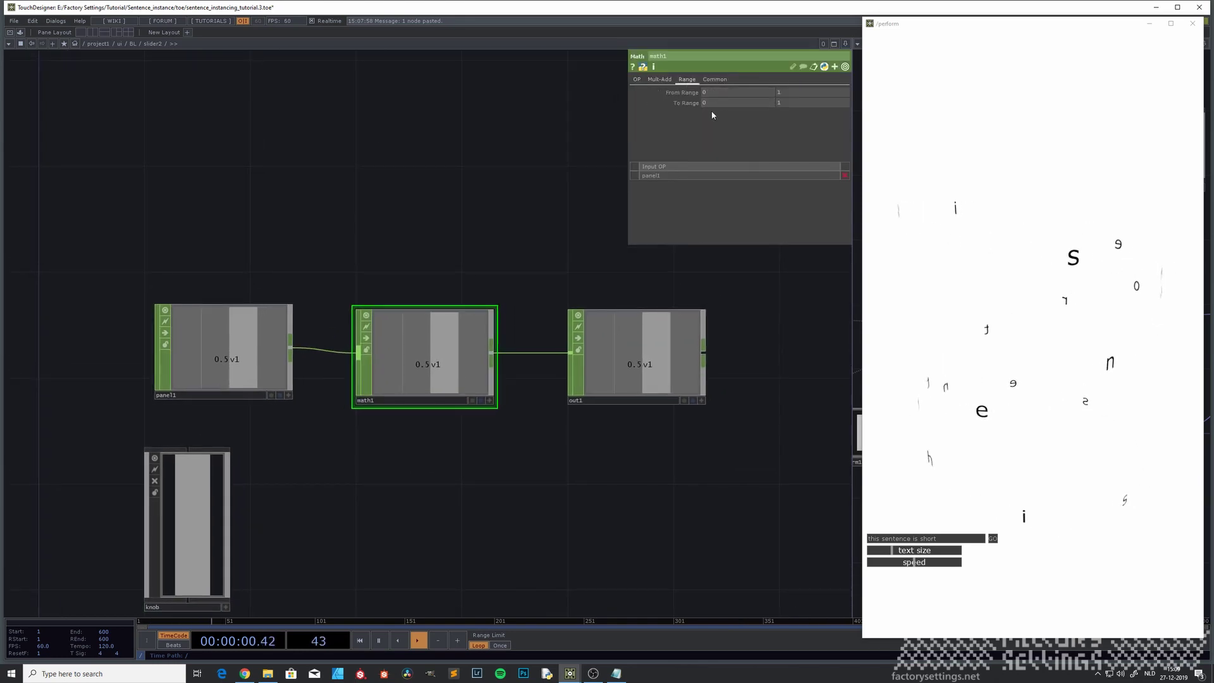
{"action": "left_click", "coordinate": [782, 103]}
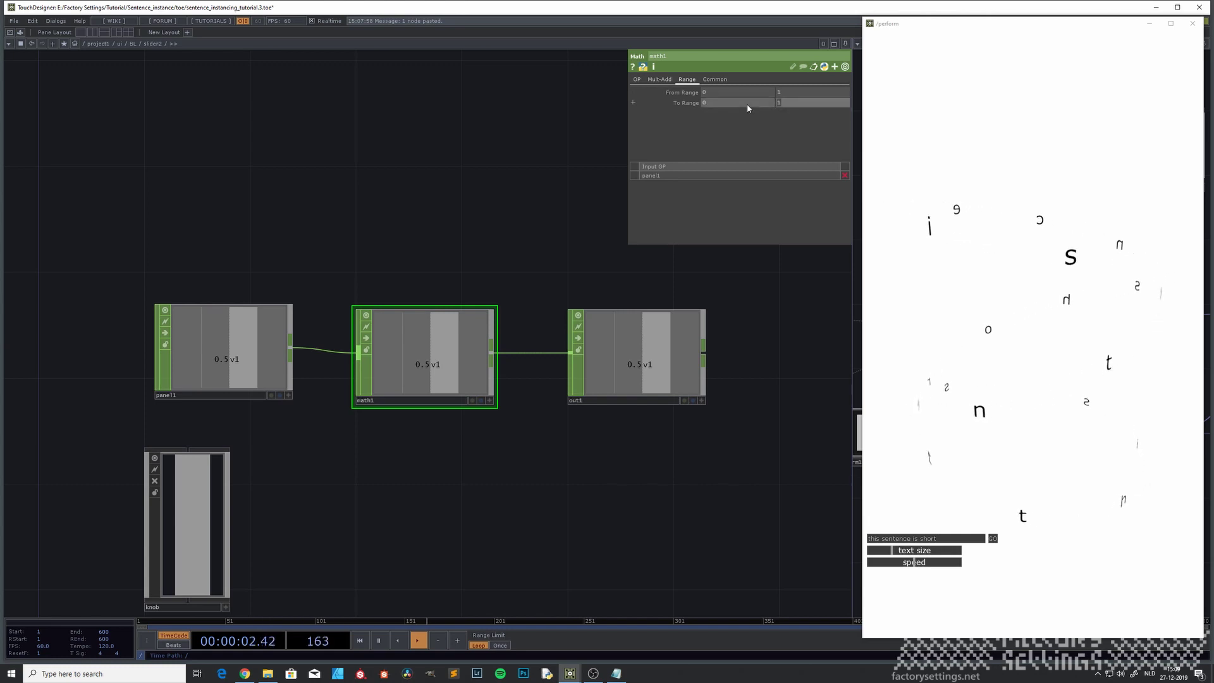
{"action": "type", "text": "-10"}
{"action": "key", "text": "Return"}
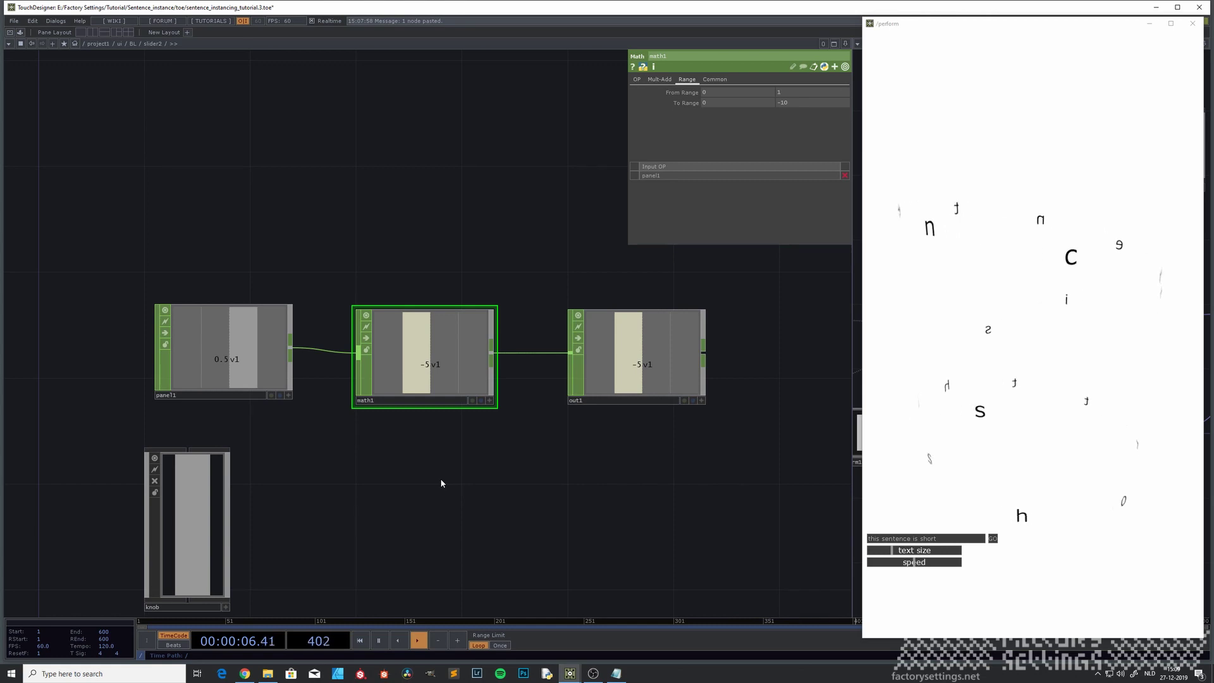
Go back to the convertCHOP network and set constant1's chan1 value to the expression op.SPEED.op('out1')[0].
{"action": "key", "text": "u"}
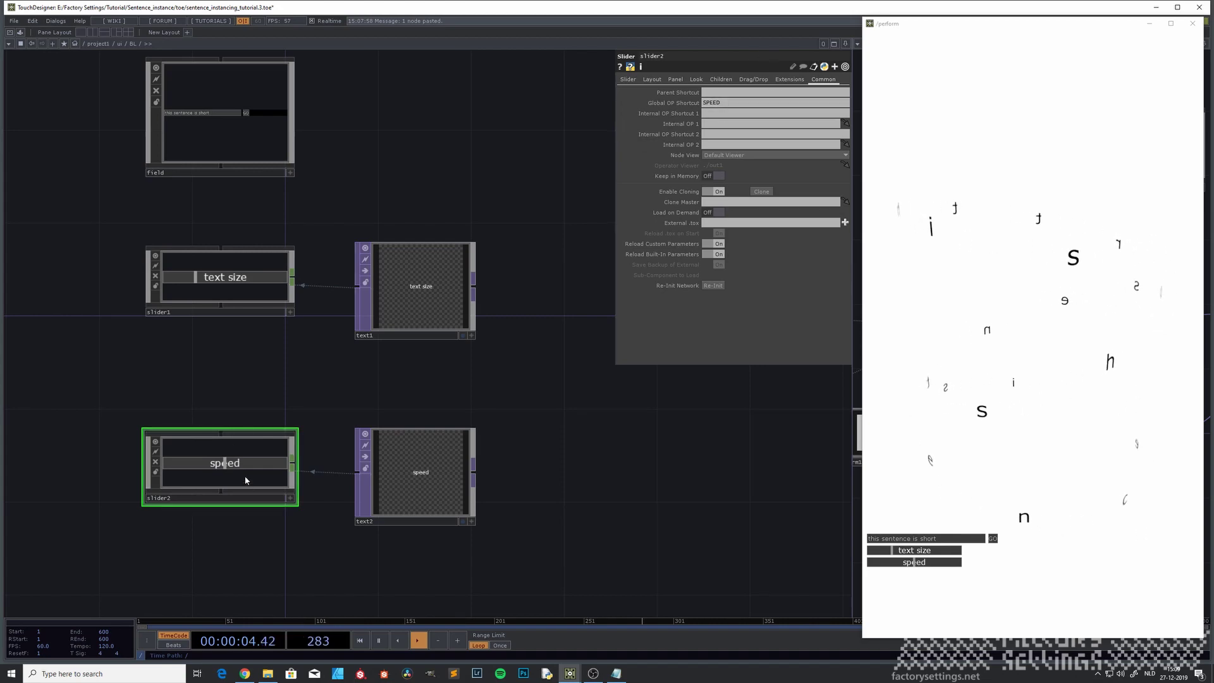
{"action": "key", "text": "i"}
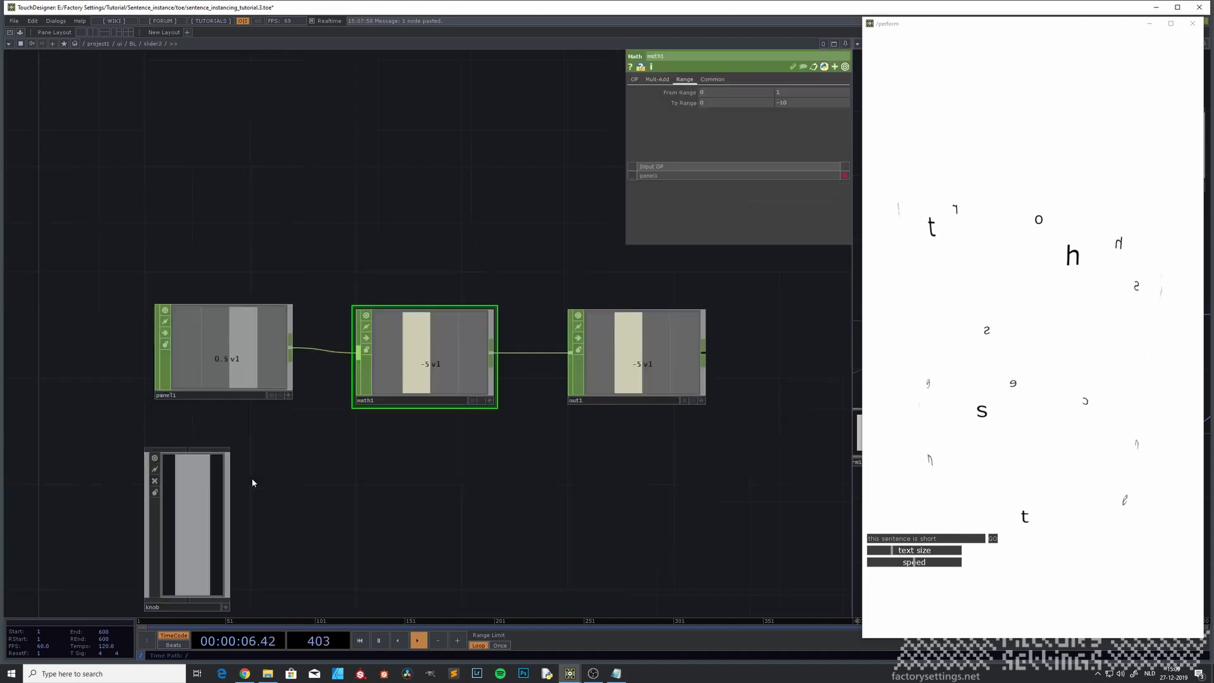
{"action": "key", "text": "u"}
{"action": "key", "text": "u"}
{"action": "key", "text": "u"}
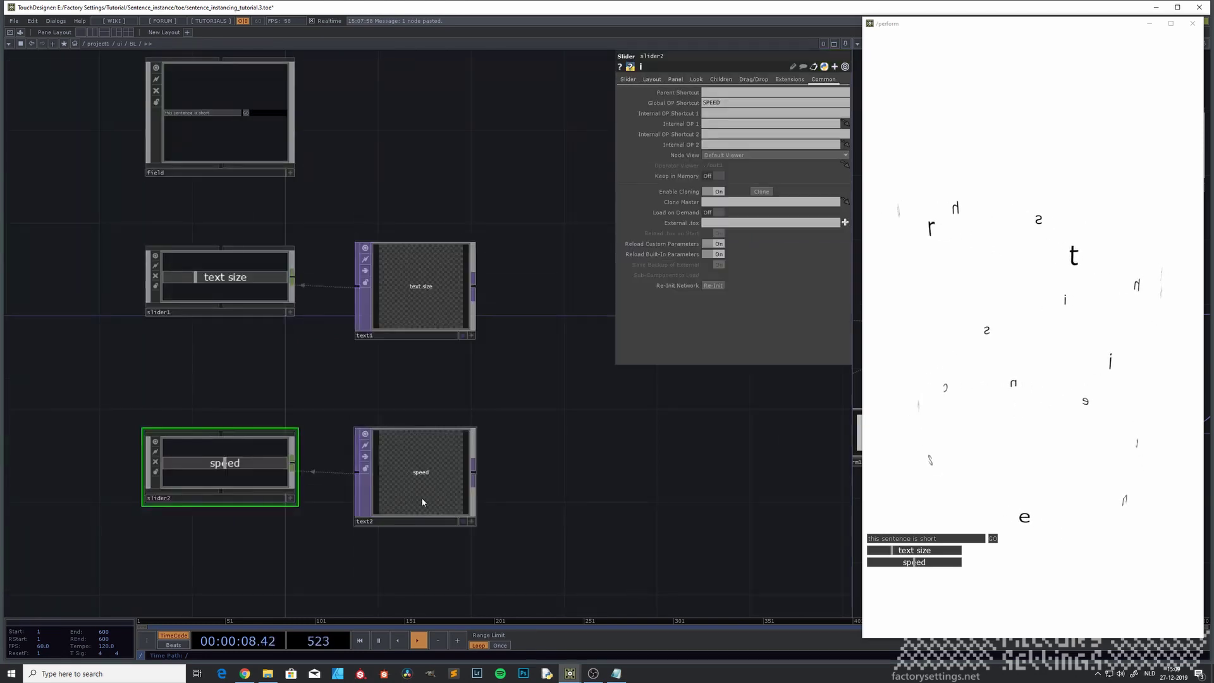
{"action": "left_click_drag", "start_coordinate": [632, 516], "coordinate": [367, 537]}
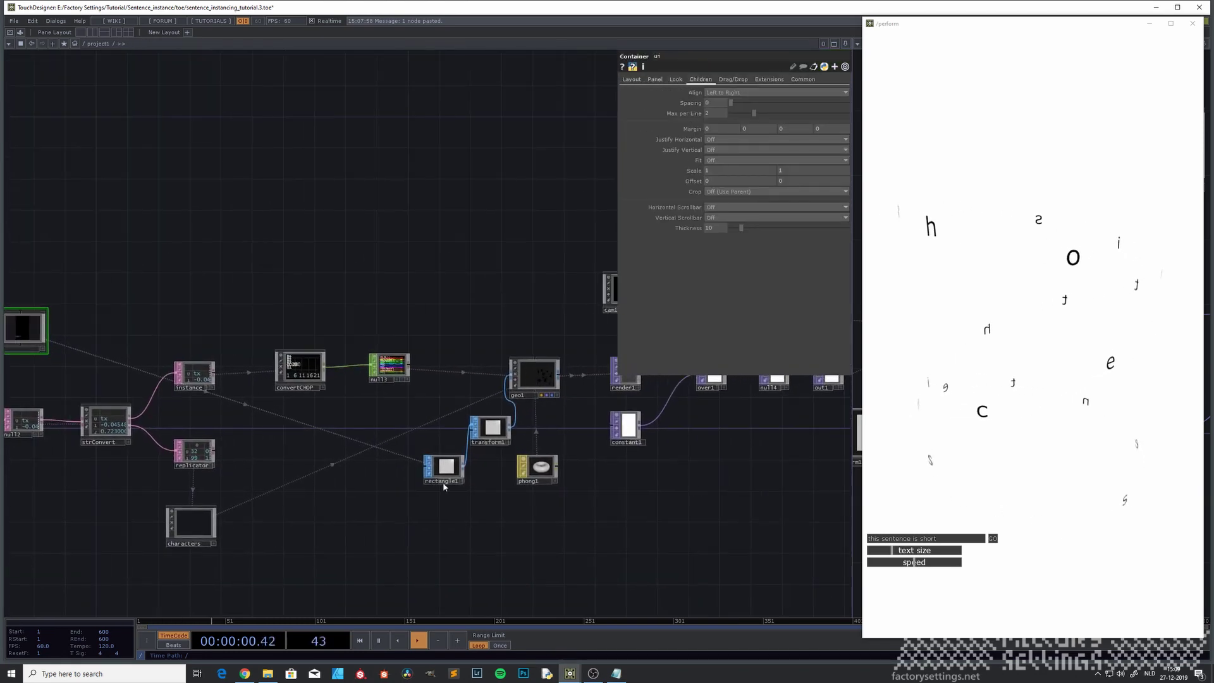
{"action": "key", "text": "i"}
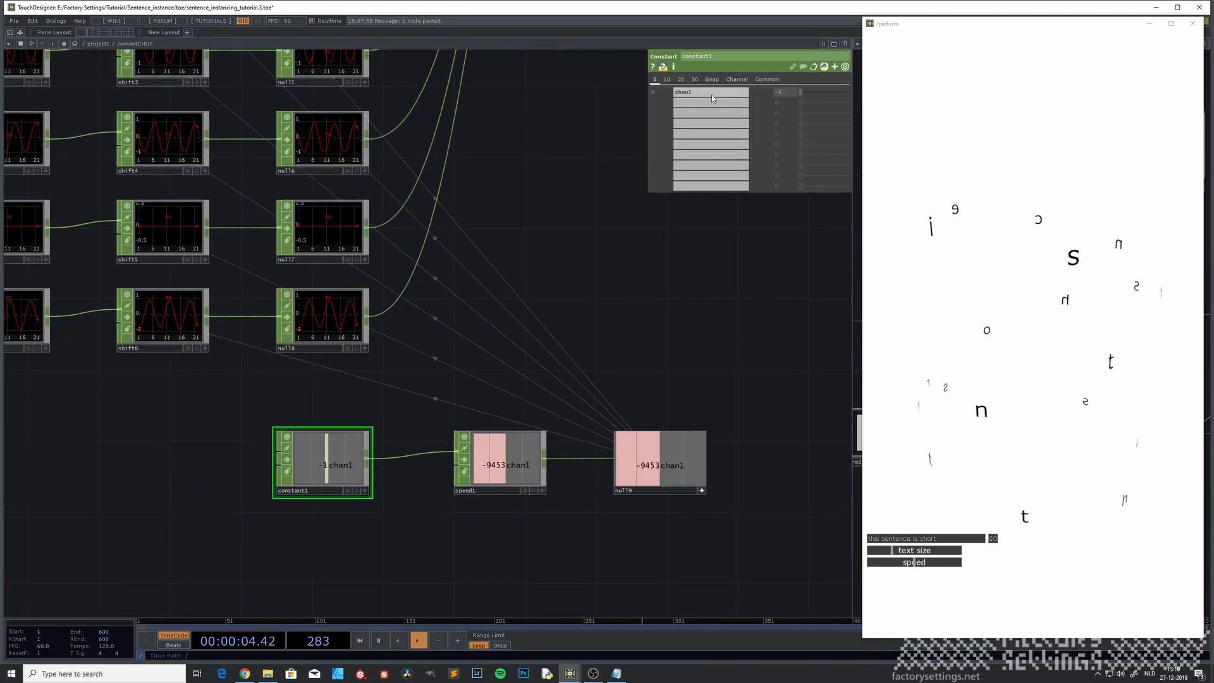
{"action": "left_click", "coordinate": [652, 91]}
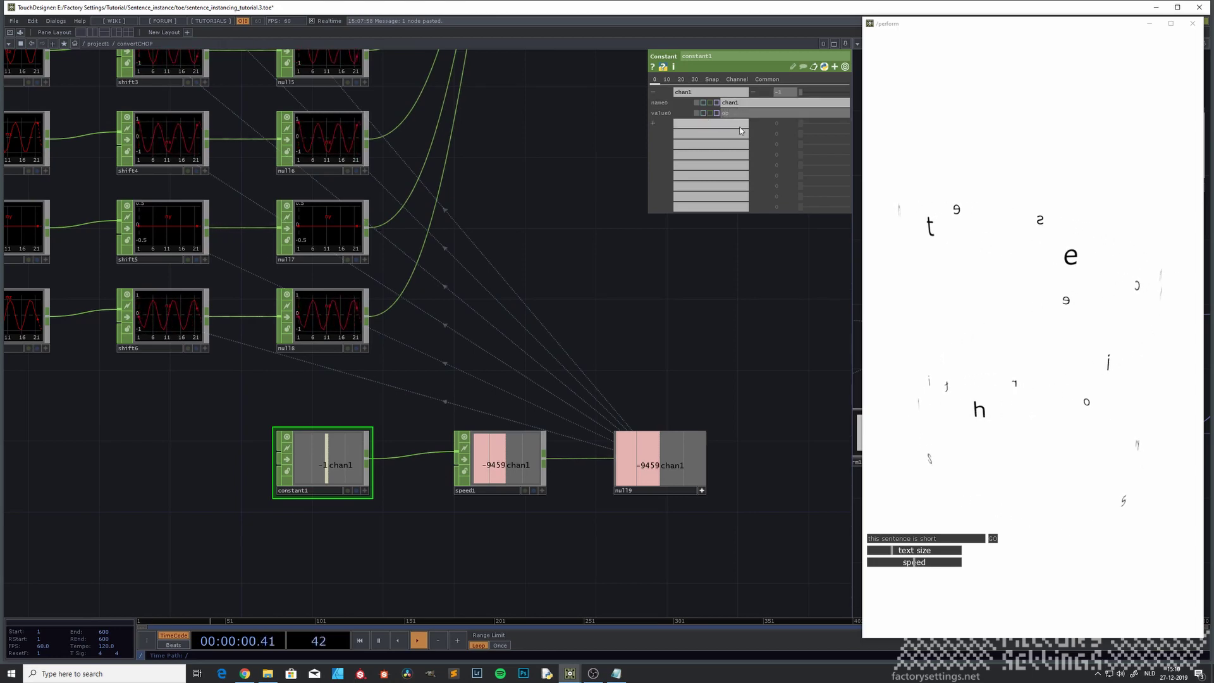
{"action": "type", "text": ".SPEED"}
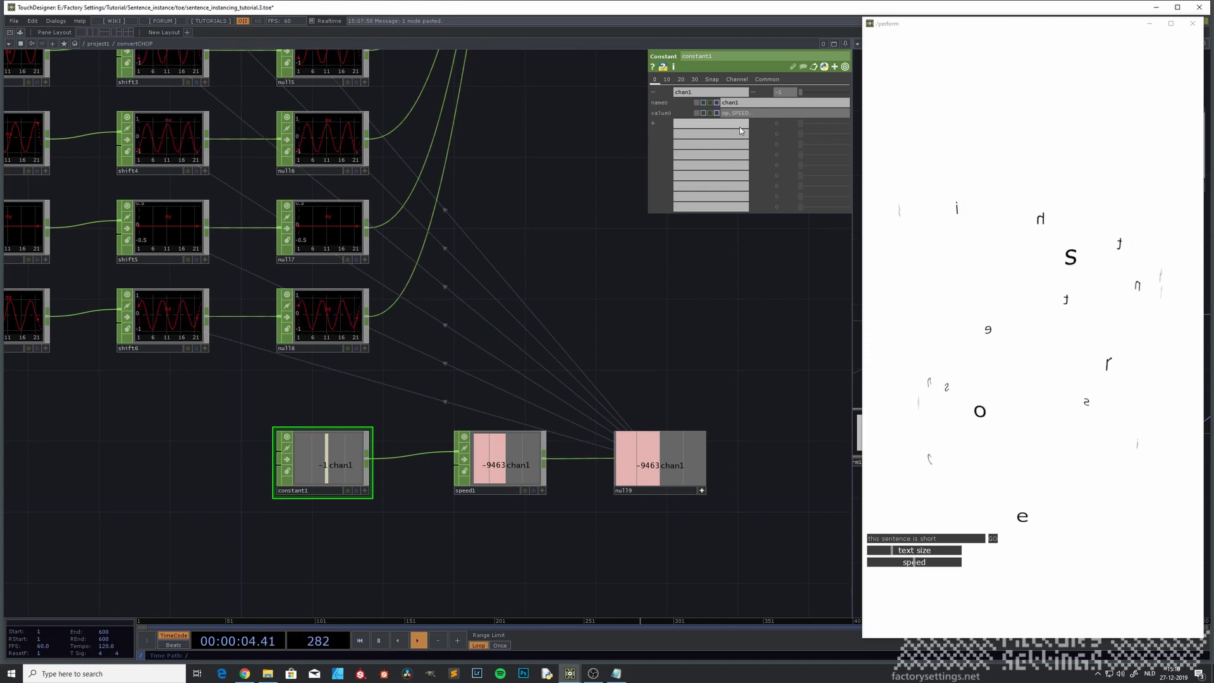
{"action": "type", "text": ".op('out1')[0"}
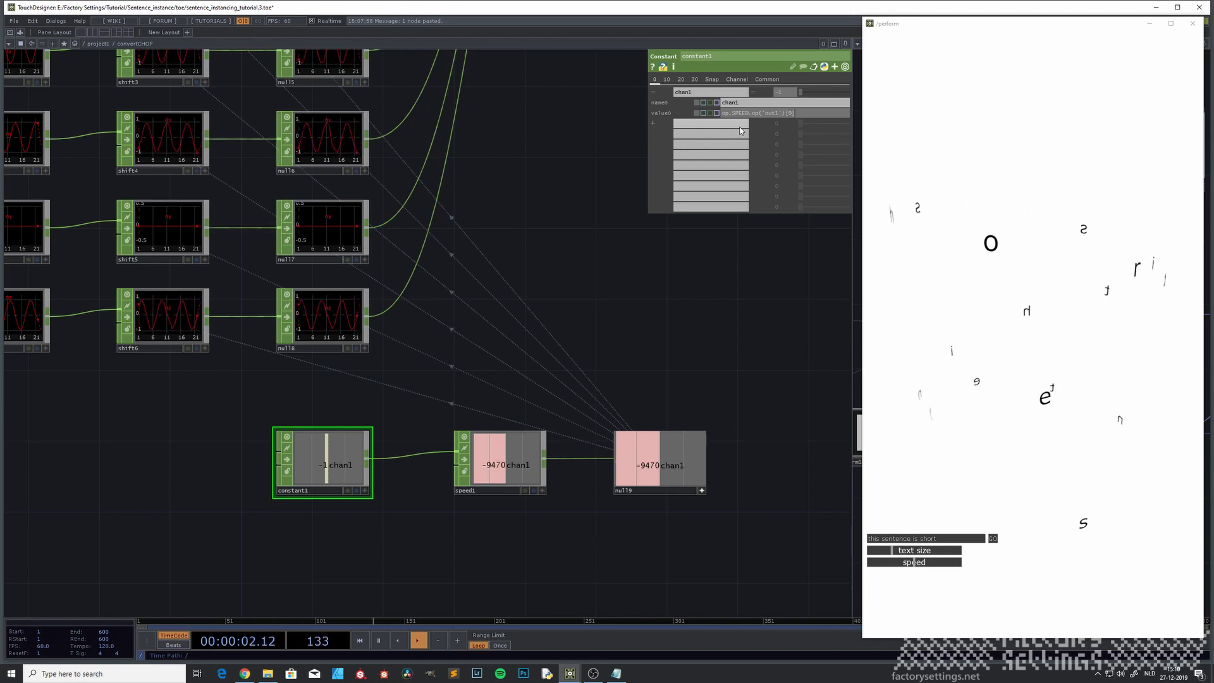
{"action": "key", "text": "Return"}
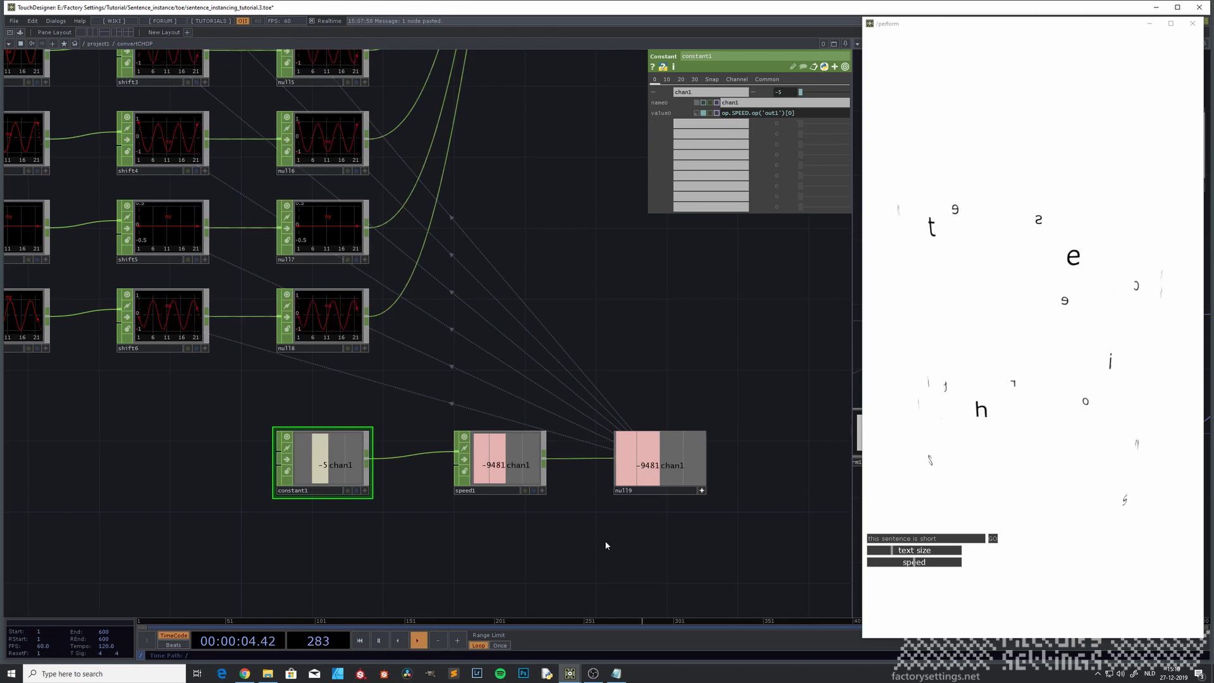
Test the speed slider by lowering constant1's value to 0 and bringing it to about -1.76.
{"action": "left_click_drag", "start_coordinate": [918, 565], "coordinate": [884, 565]}
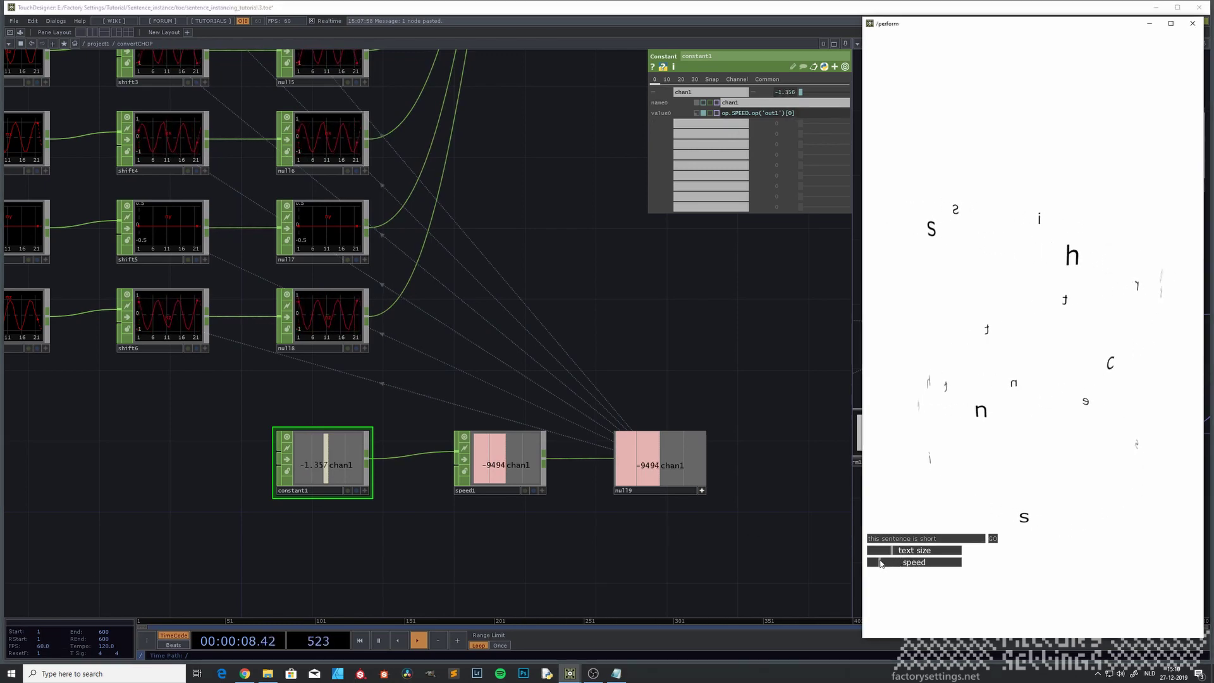
{"action": "mouse_move", "coordinate": [875, 564]}
{"action": "left_mouse_down"}
{"action": "mouse_move", "coordinate": [940, 565]}
{"action": "mouse_move", "coordinate": [868, 565]}
{"action": "left_mouse_up"}
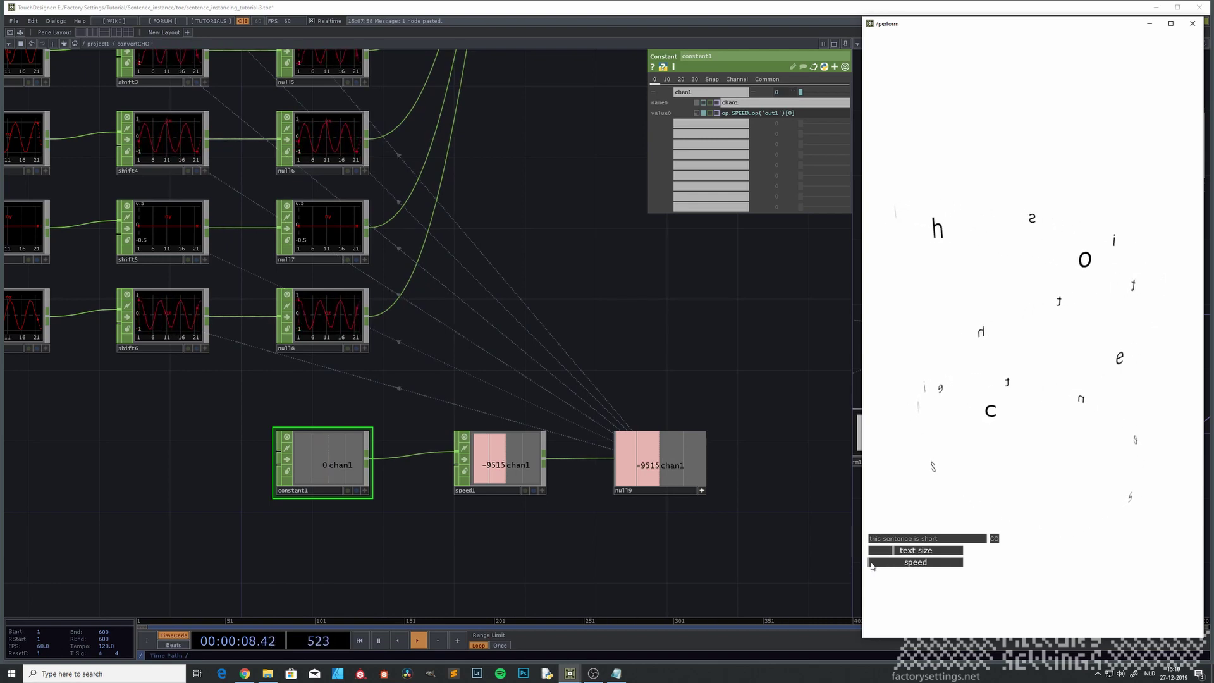
{"action": "left_click_drag", "start_coordinate": [869, 567], "coordinate": [906, 565]}
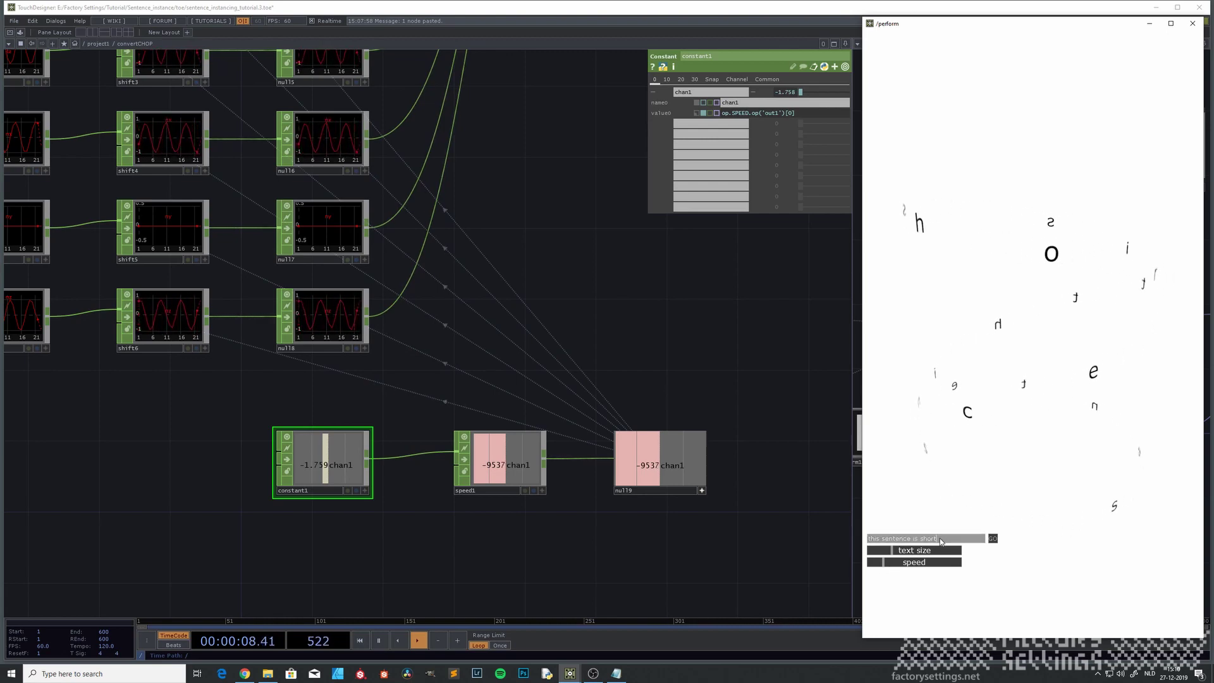
Lengthen the sentence by repeatedly pasting copies of "this sentence is short" into the text field, and submit it.
{"action": "left_click_drag", "start_coordinate": [937, 538], "coordinate": [868, 552]}
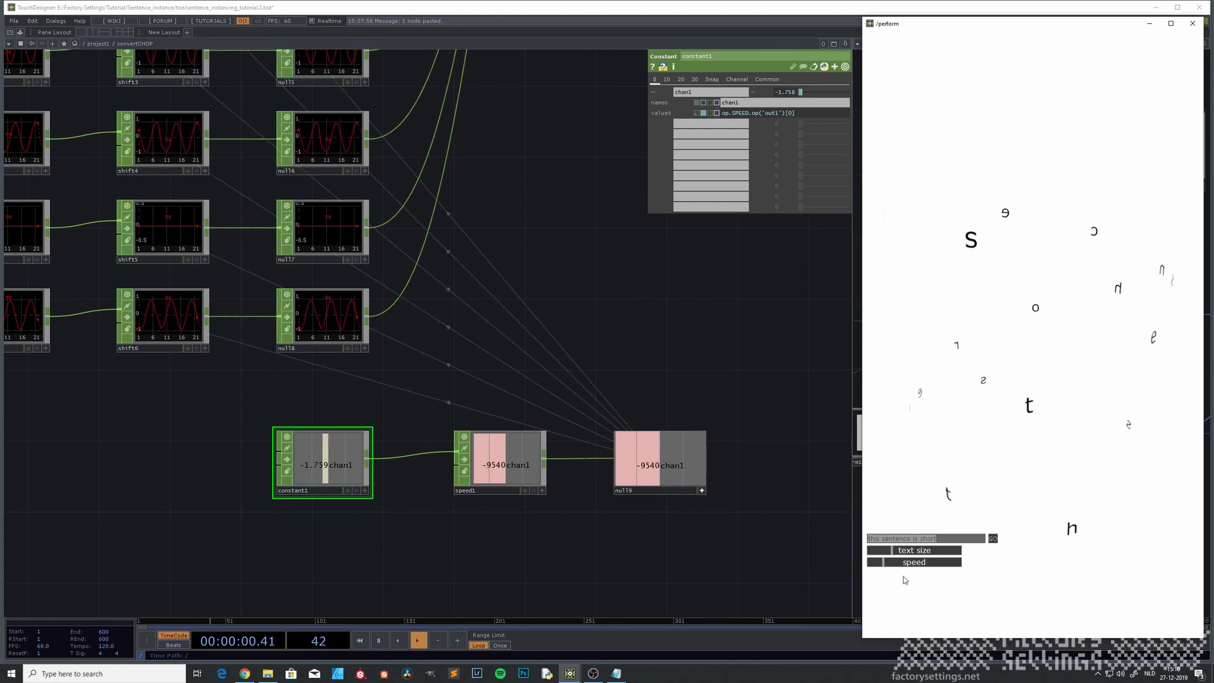
{"action": "left_click", "coordinate": [944, 540]}
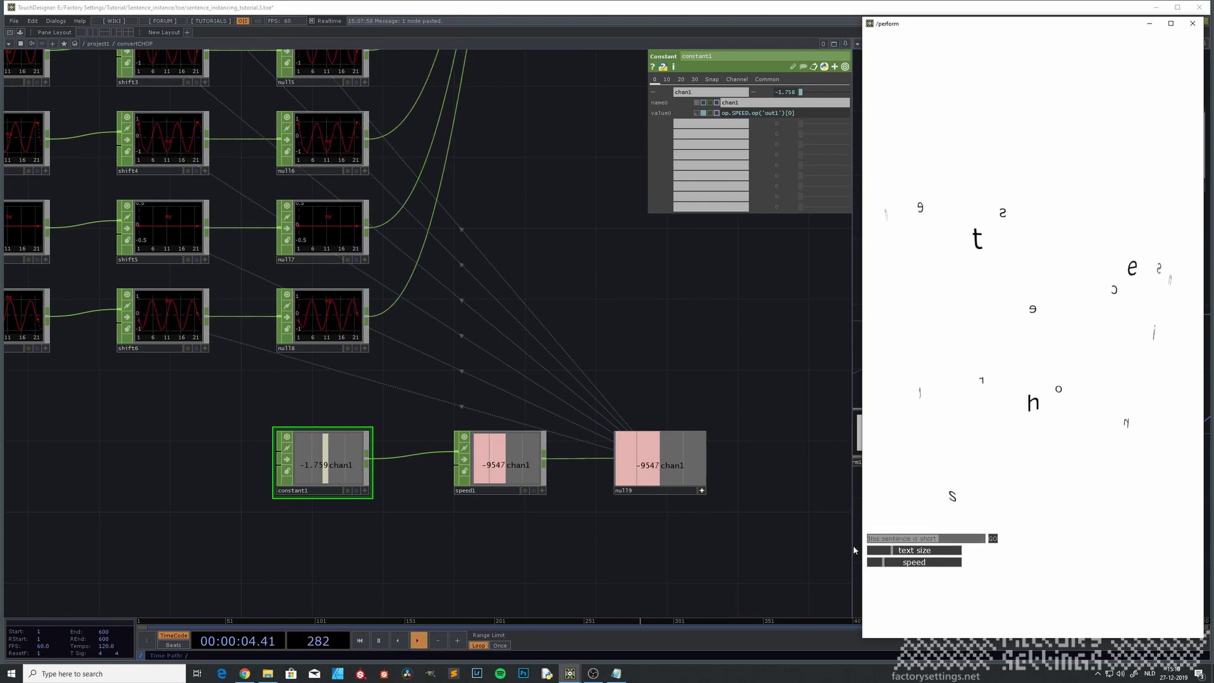
{"action": "left_click", "coordinate": [948, 541]}
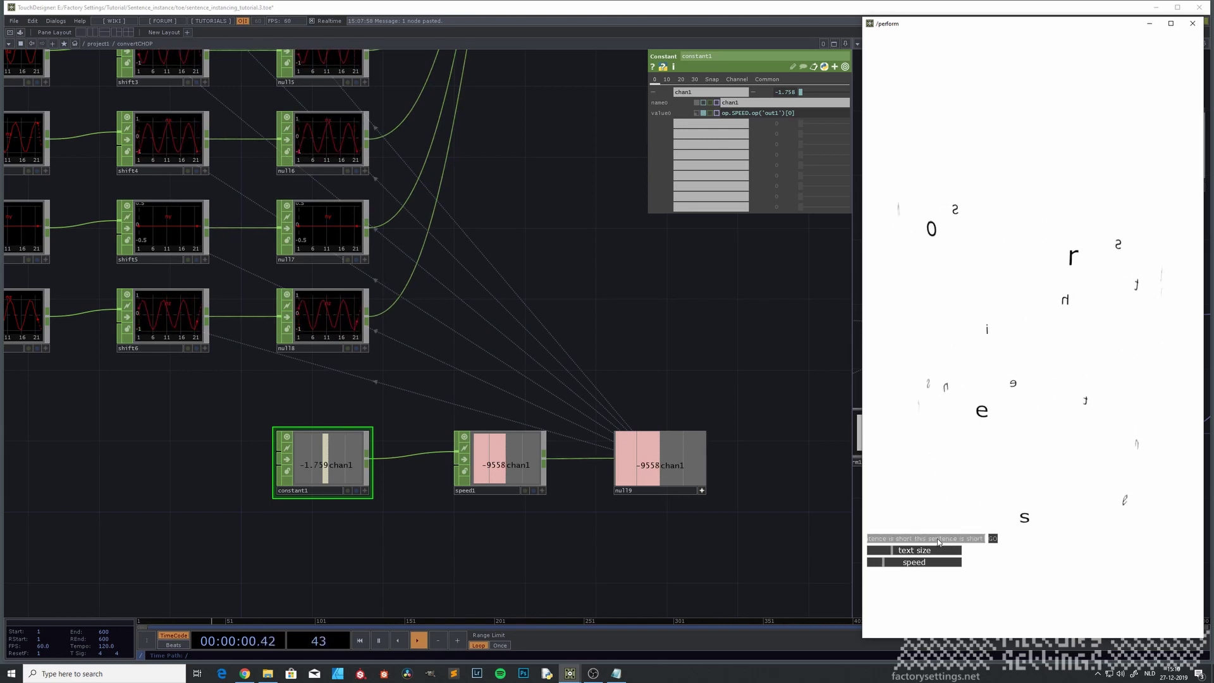
{"action": "left_click", "coordinate": [993, 539]}
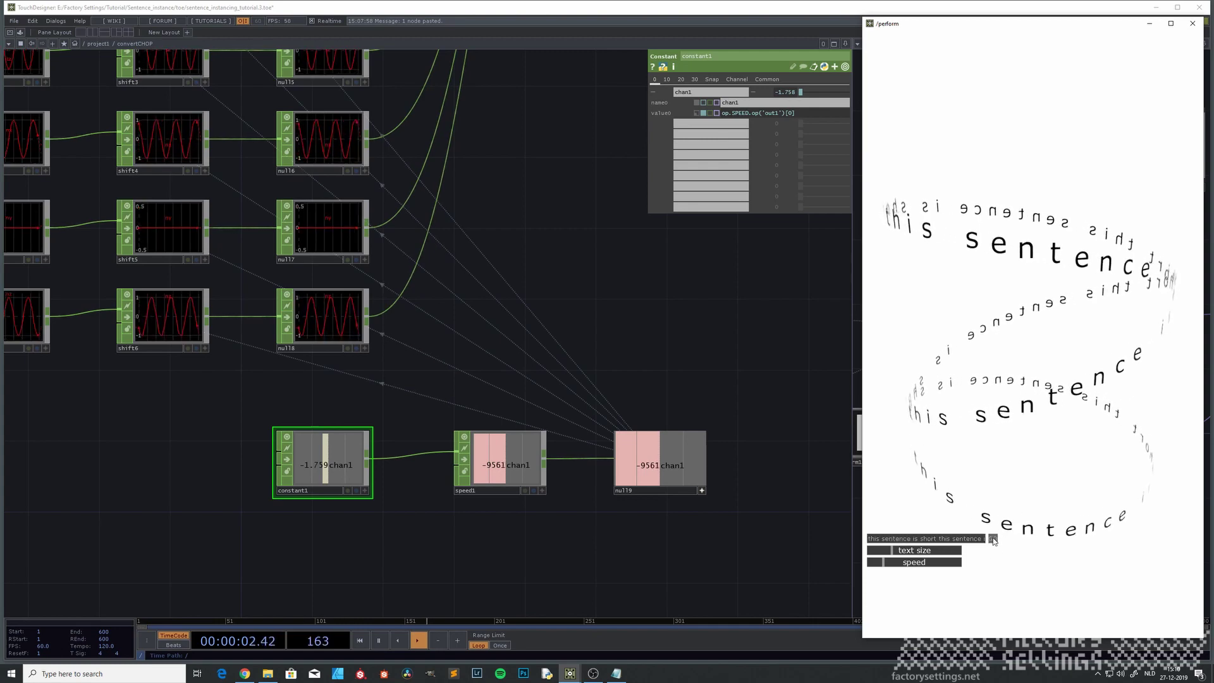
Move the speed slider near its maximum so that constant1's value is about -8.94.
{"action": "left_click", "coordinate": [885, 563]}
{"action": "left_click_drag", "start_coordinate": [884, 563], "coordinate": [947, 567]}
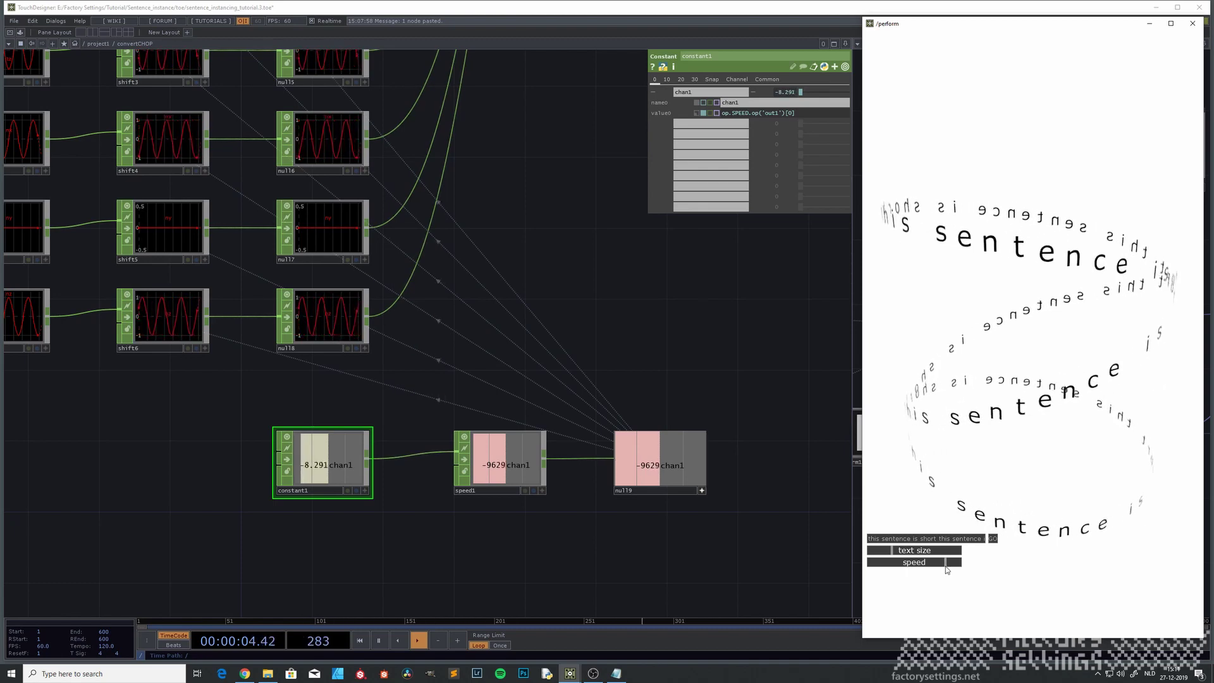
{"action": "left_click_drag", "start_coordinate": [942, 568], "coordinate": [953, 565]}
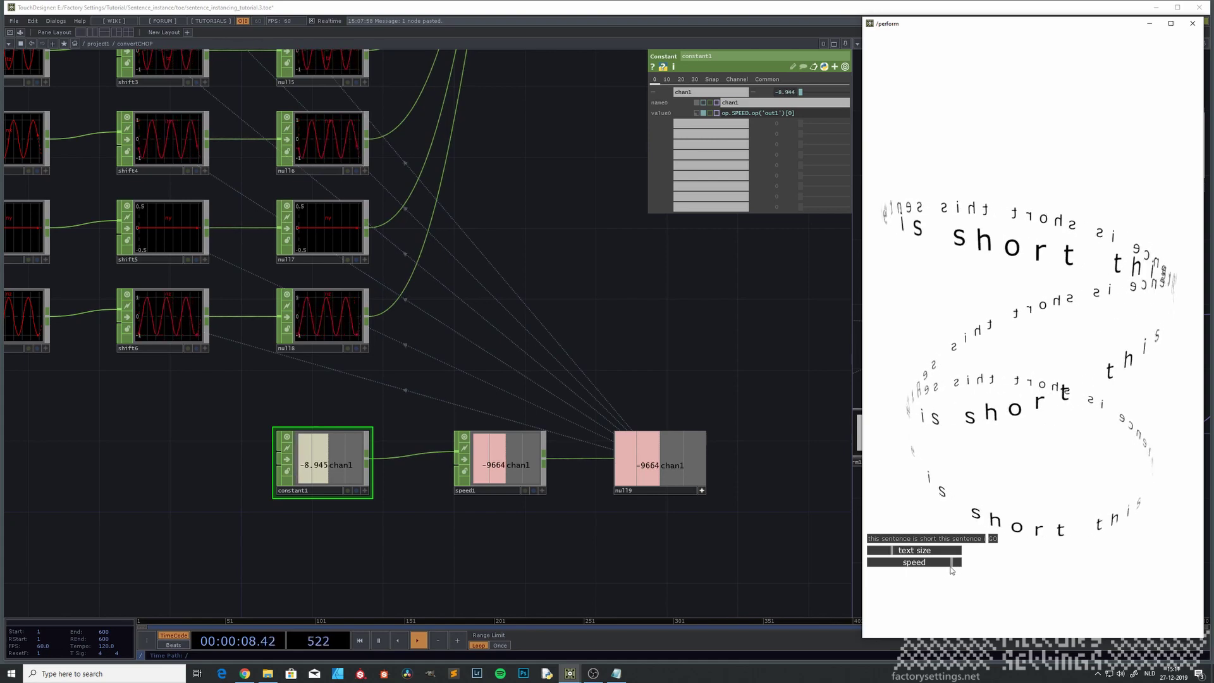
{"action": "left_click", "coordinate": [469, 545]}
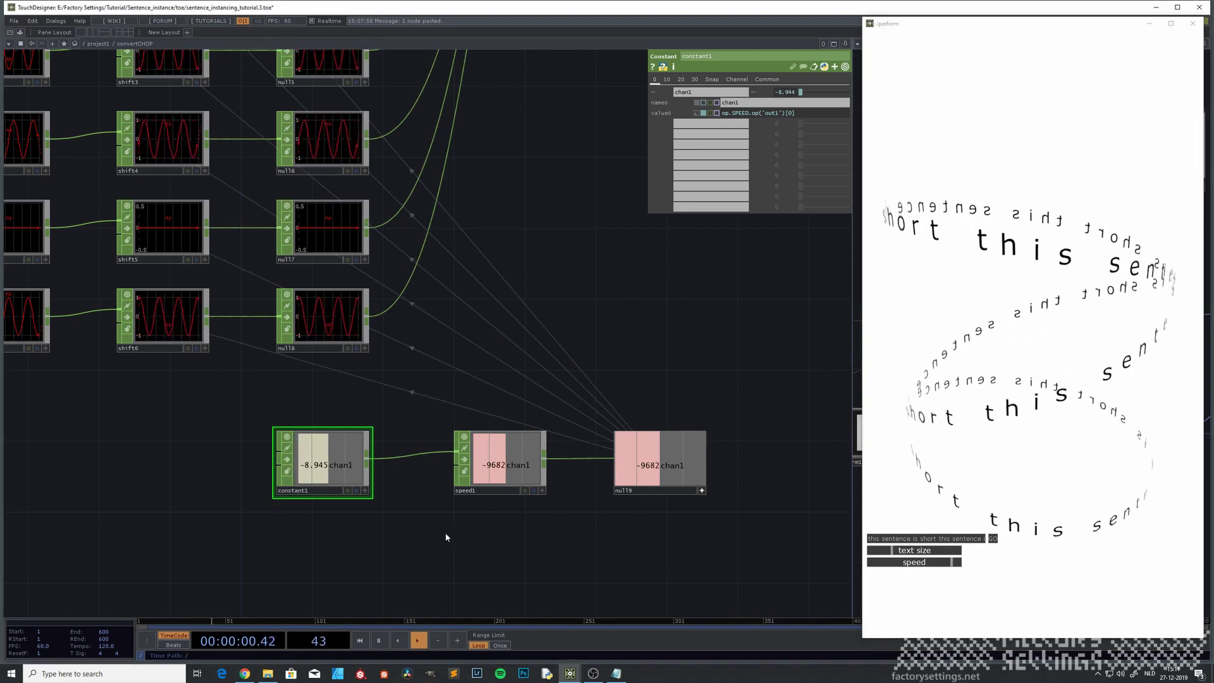
Return to the ui's BL container and review slider2's internal network with its Math CHOP.
{"action": "key", "text": "u"}
{"action": "key", "text": "u"}
{"action": "key", "text": "i"}
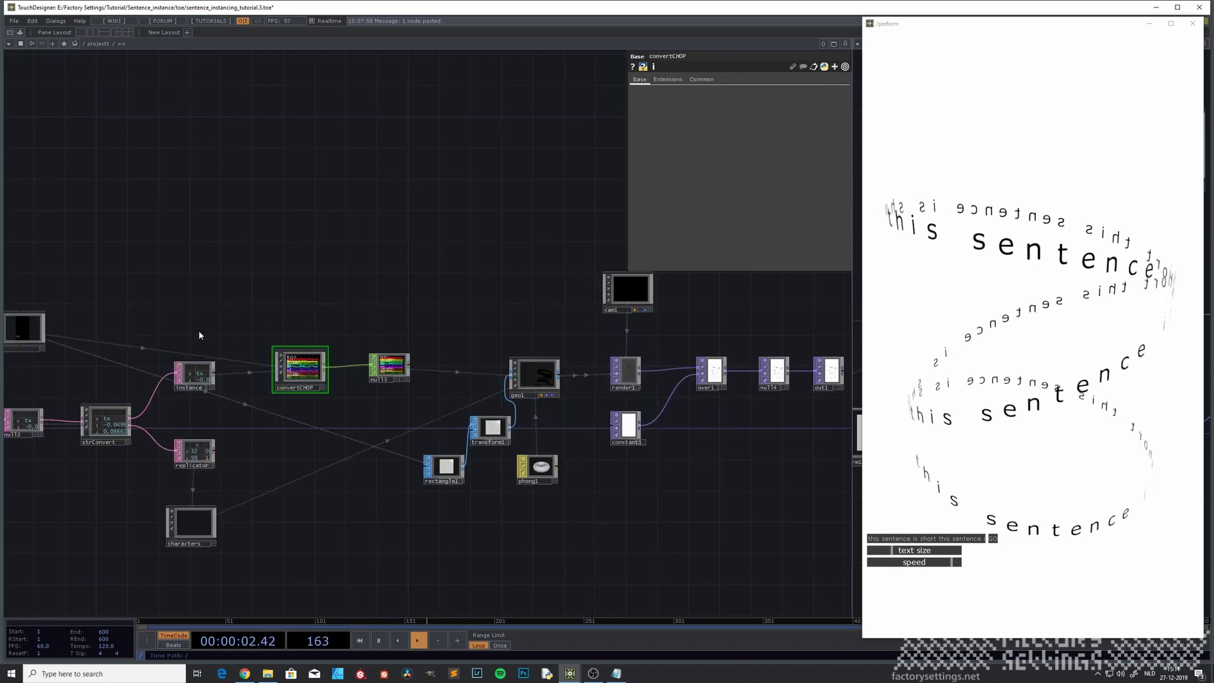
{"action": "left_click_drag", "start_coordinate": [187, 285], "coordinate": [334, 292]}
{"action": "double_click", "coordinate": [177, 329]}
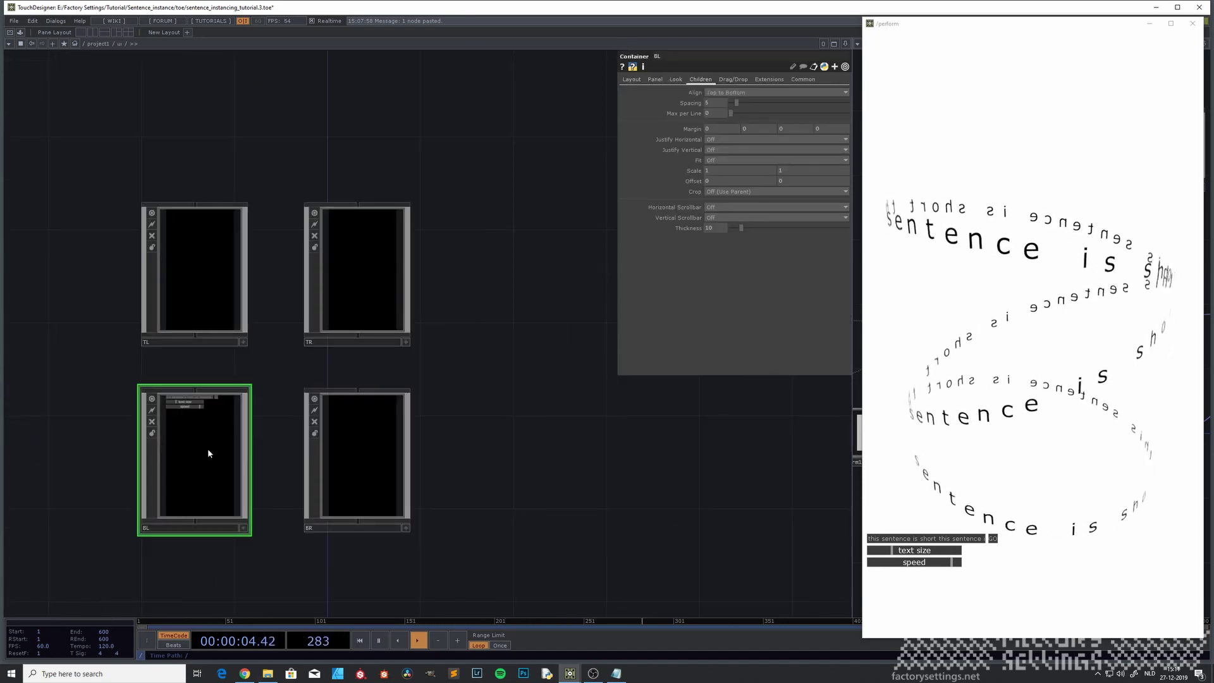
{"action": "key", "text": "i"}
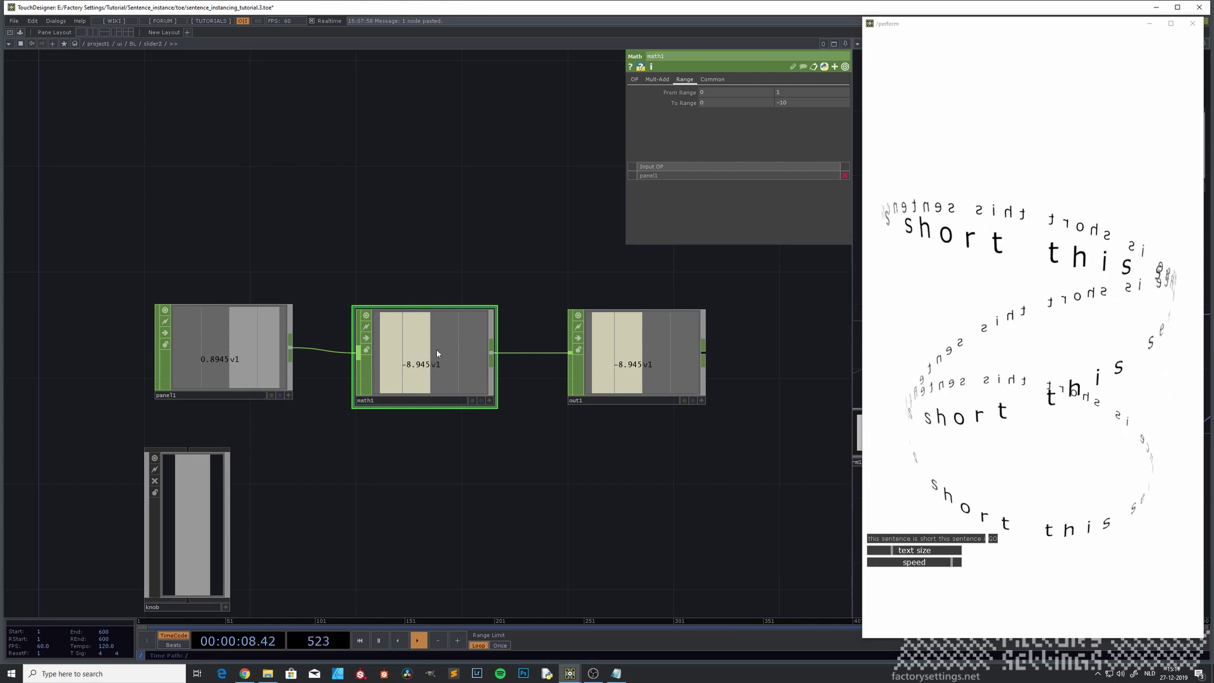
{"action": "key", "text": "u"}
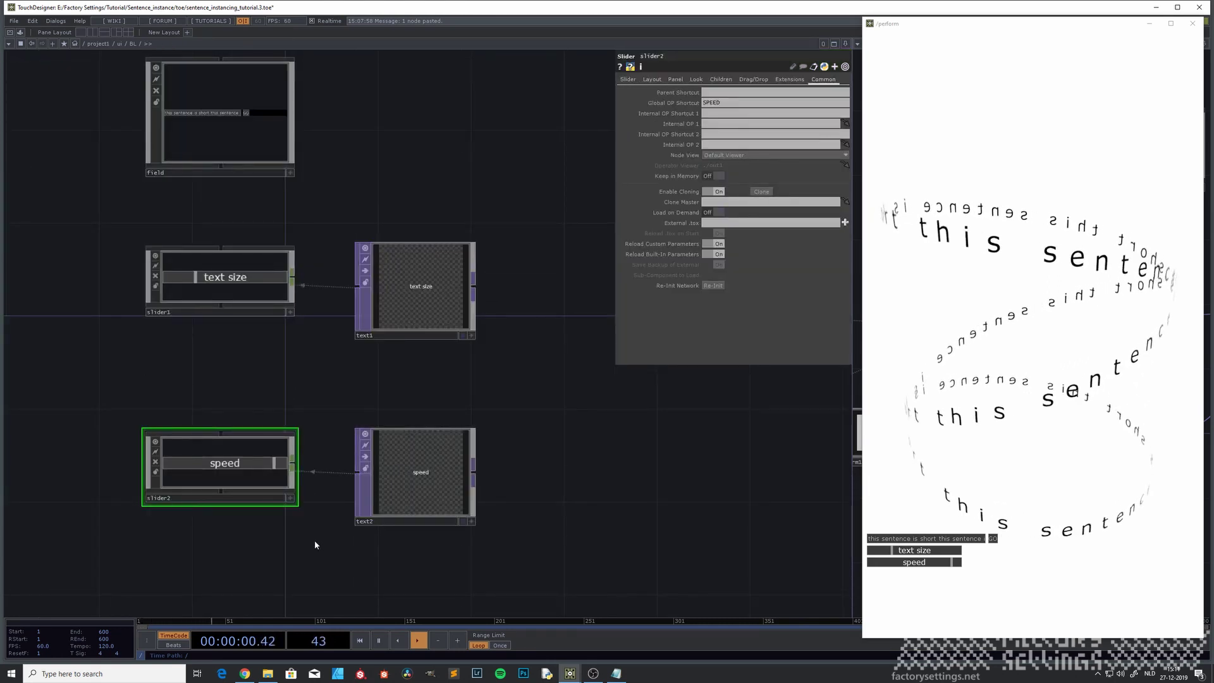
{"action": "left_click_drag", "start_coordinate": [314, 542], "coordinate": [292, 500]}
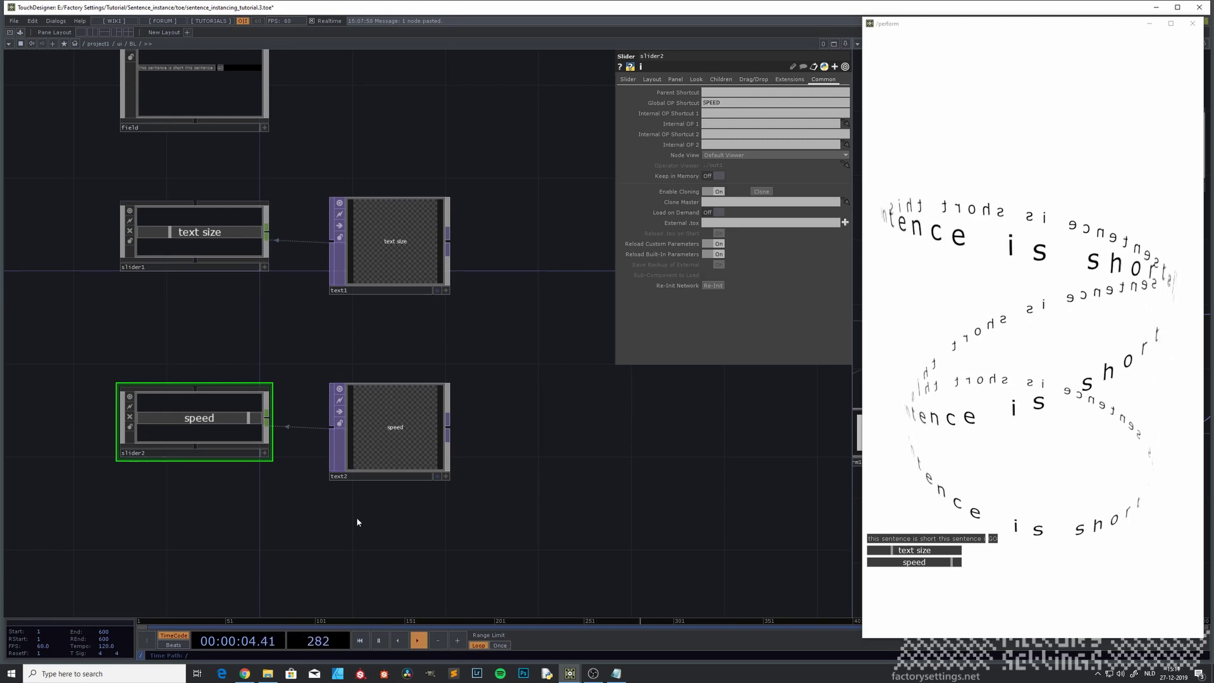
{"action": "scroll", "coordinate": [582, 465], "scroll_direction": "down", "scroll_amount": 4}
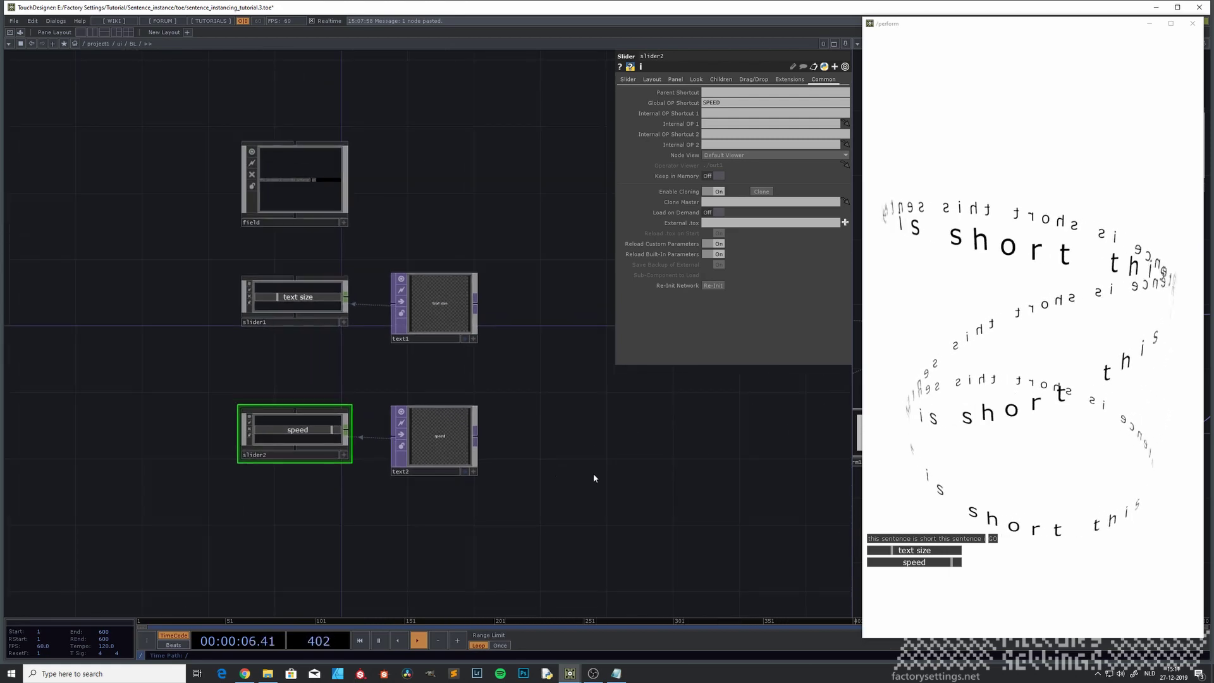
{"action": "left_click_drag", "start_coordinate": [443, 511], "coordinate": [580, 444]}
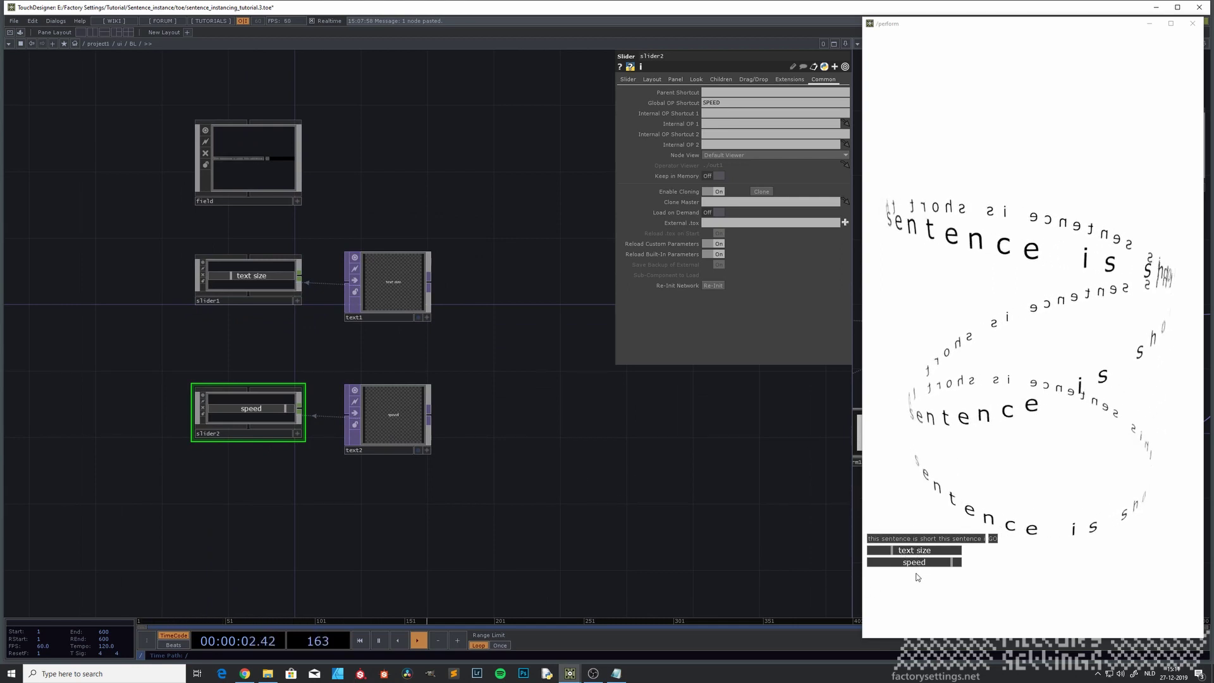
{"action": "left_click_drag", "start_coordinate": [507, 489], "coordinate": [463, 506]}
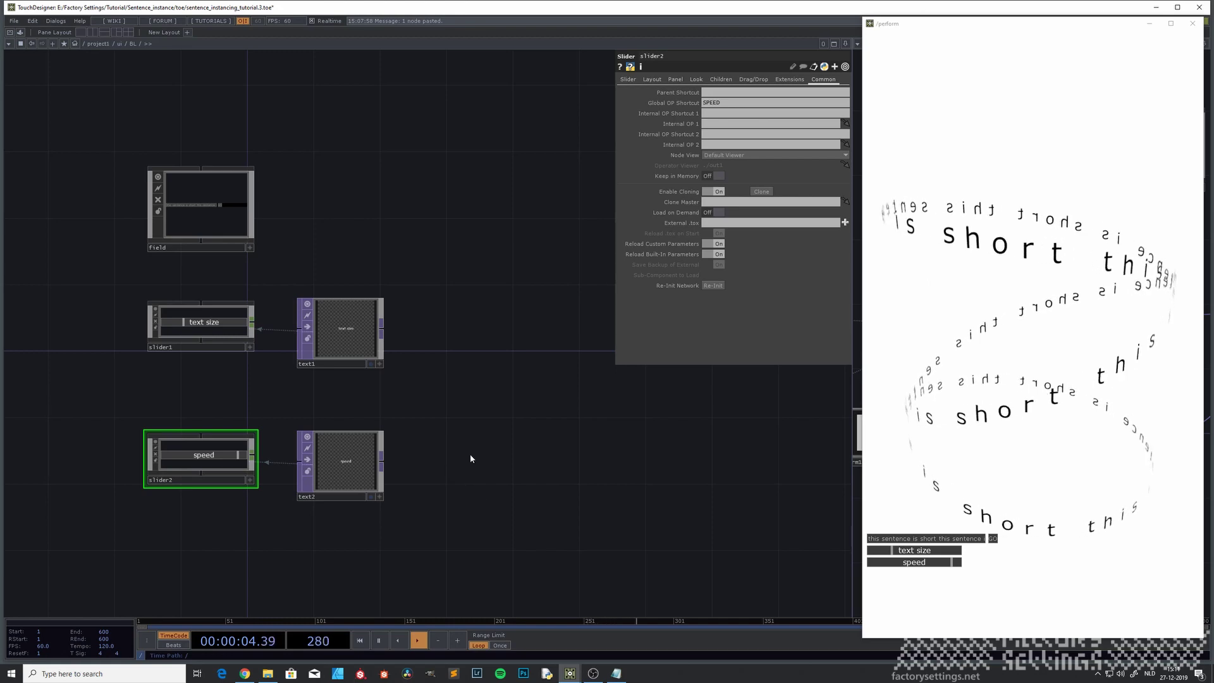
Go up to the project1 network and test geo1's Uniform Scale by lowering it slightly and returning it to 1.
{"action": "key", "text": "u"}
{"action": "key", "text": "u"}
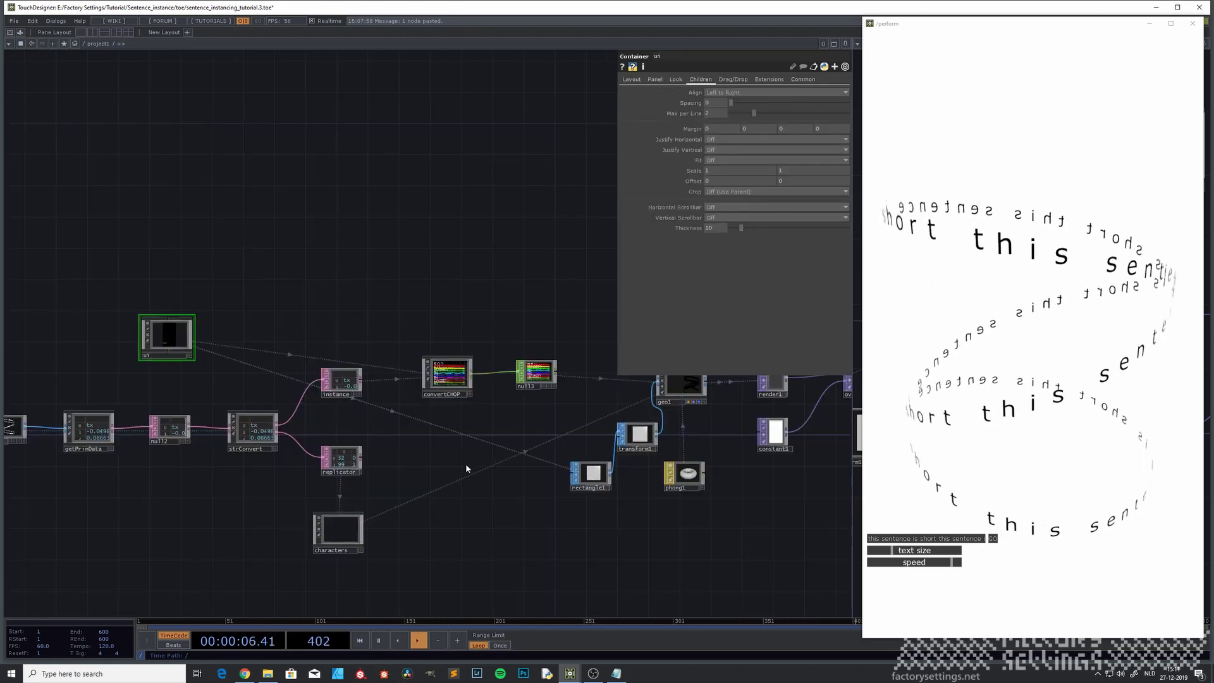
{"action": "left_click_drag", "start_coordinate": [422, 465], "coordinate": [289, 501]}
{"action": "left_click_drag", "start_coordinate": [389, 446], "coordinate": [268, 456]}
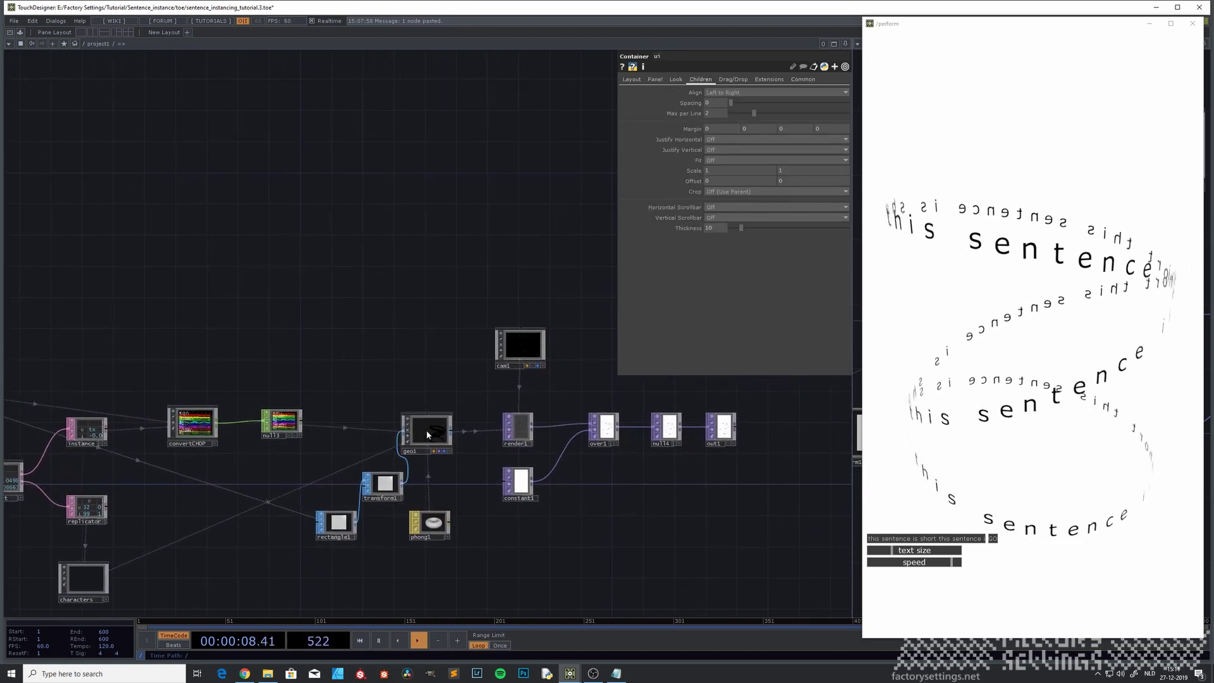
{"action": "left_click", "coordinate": [426, 430]}
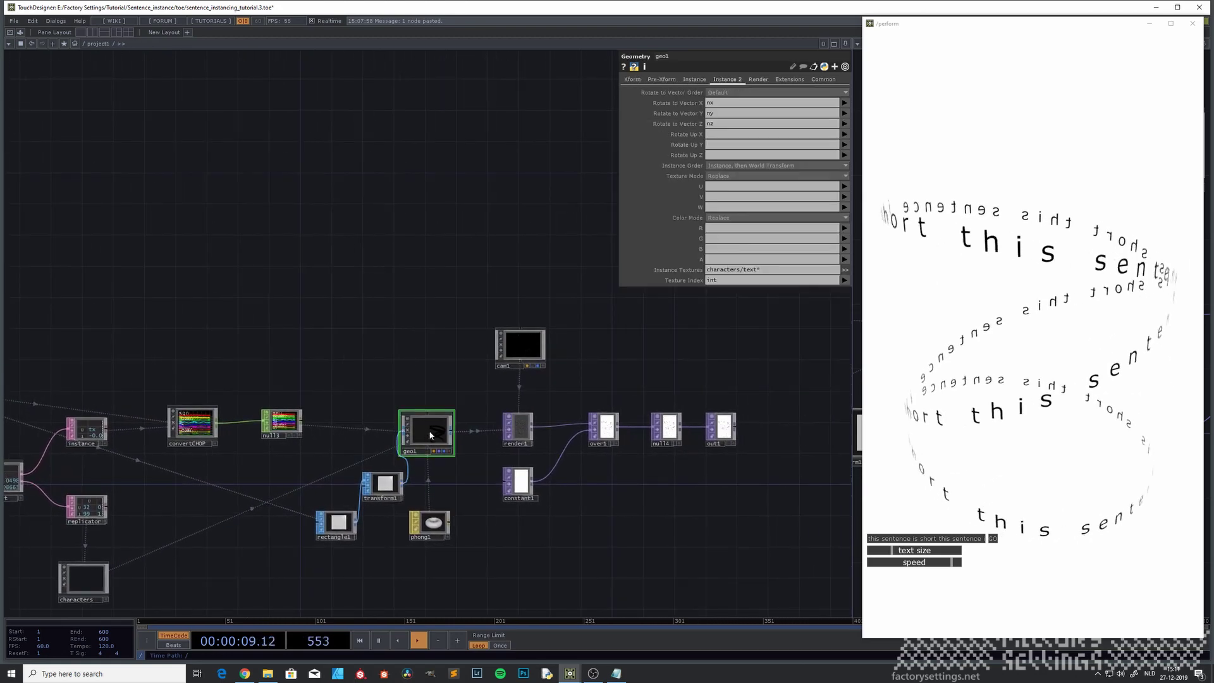
{"action": "left_click", "coordinate": [635, 80]}
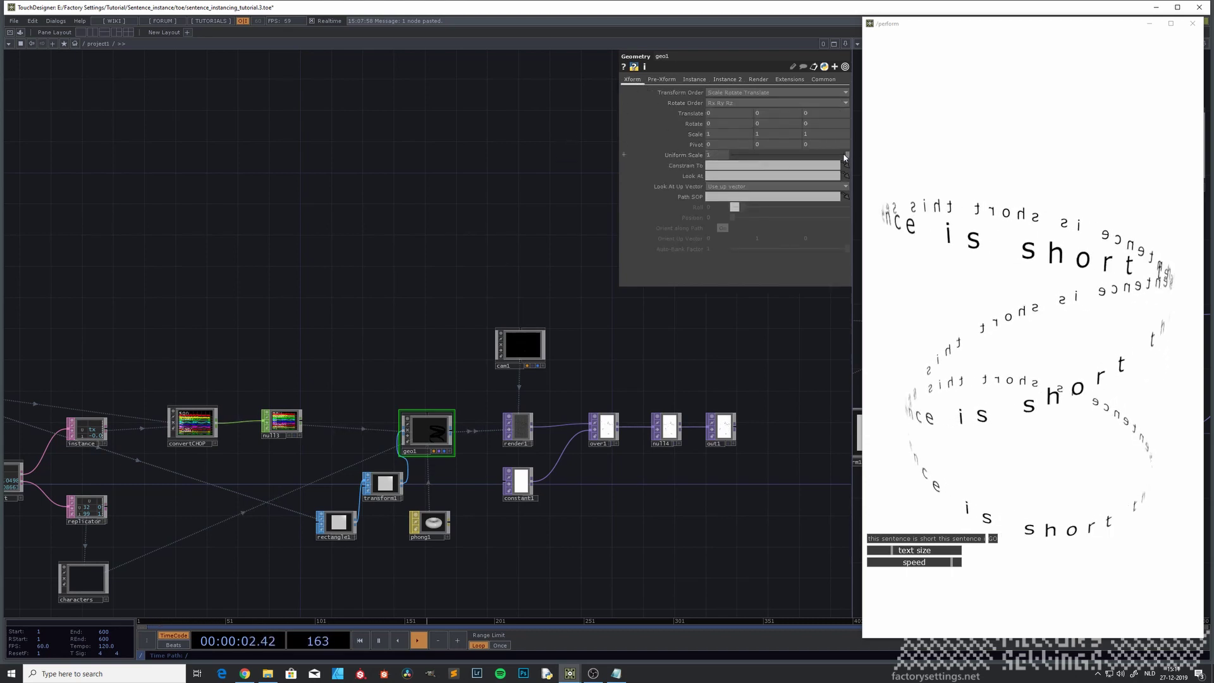
{"action": "left_click_drag", "start_coordinate": [844, 158], "coordinate": [825, 157]}
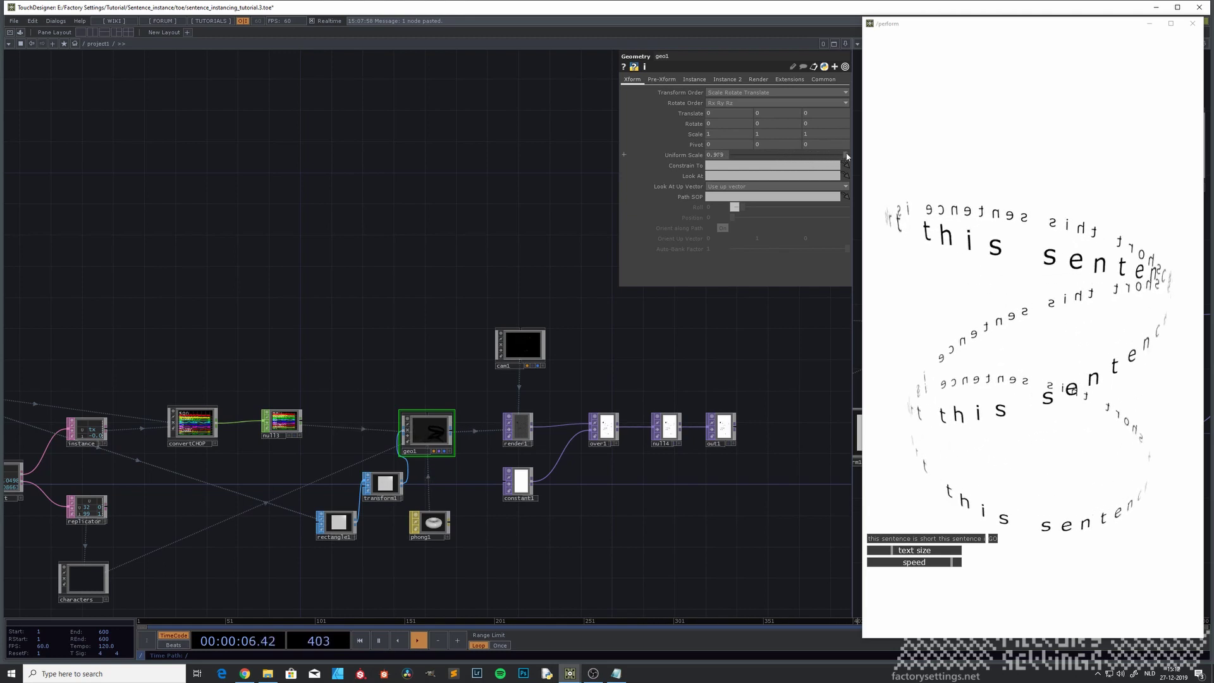
{"action": "left_click_drag", "start_coordinate": [848, 157], "coordinate": [868, 152]}
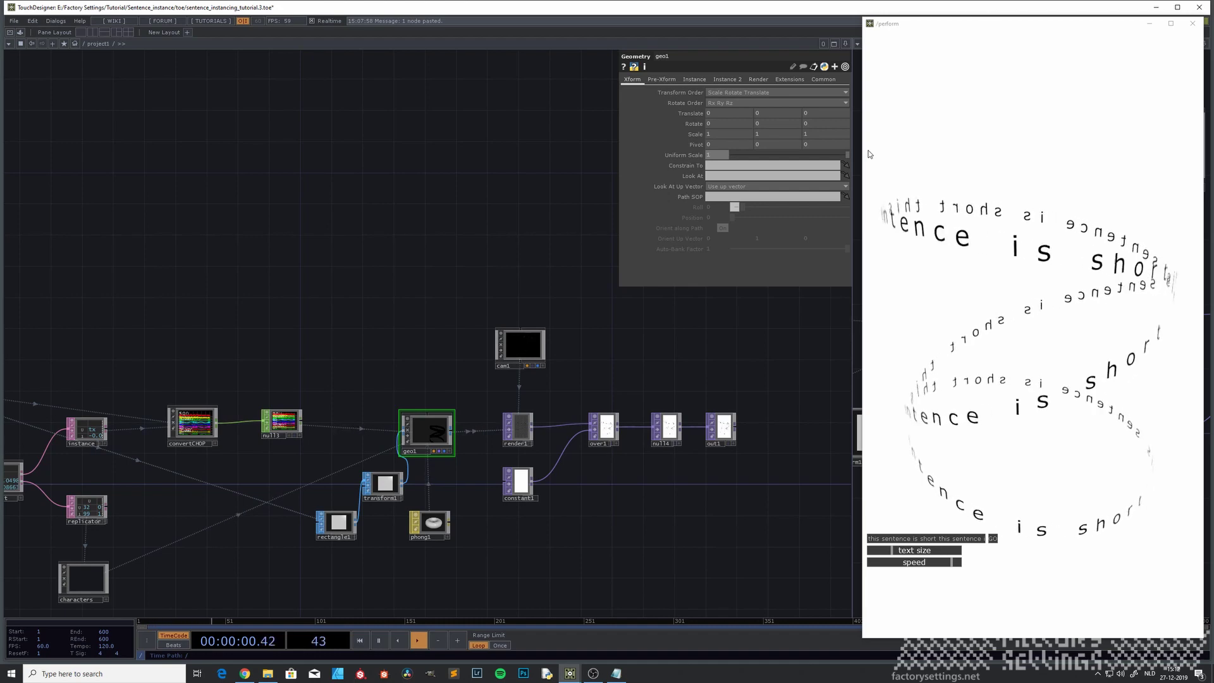
Test shrinking the whole geometry by reducing geo1's Uniform Scale to about 0.126, and restore it to 1.
{"action": "left_click_drag", "start_coordinate": [269, 249], "coordinate": [503, 244]}
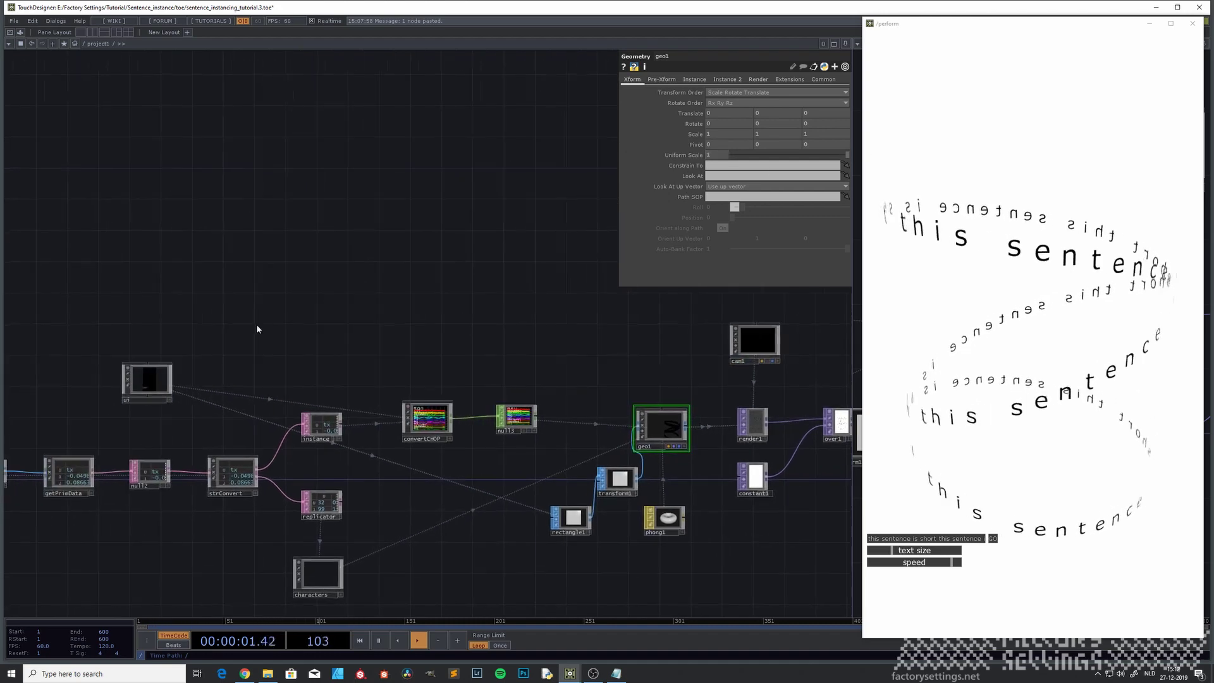
{"action": "left_click", "coordinate": [151, 379]}
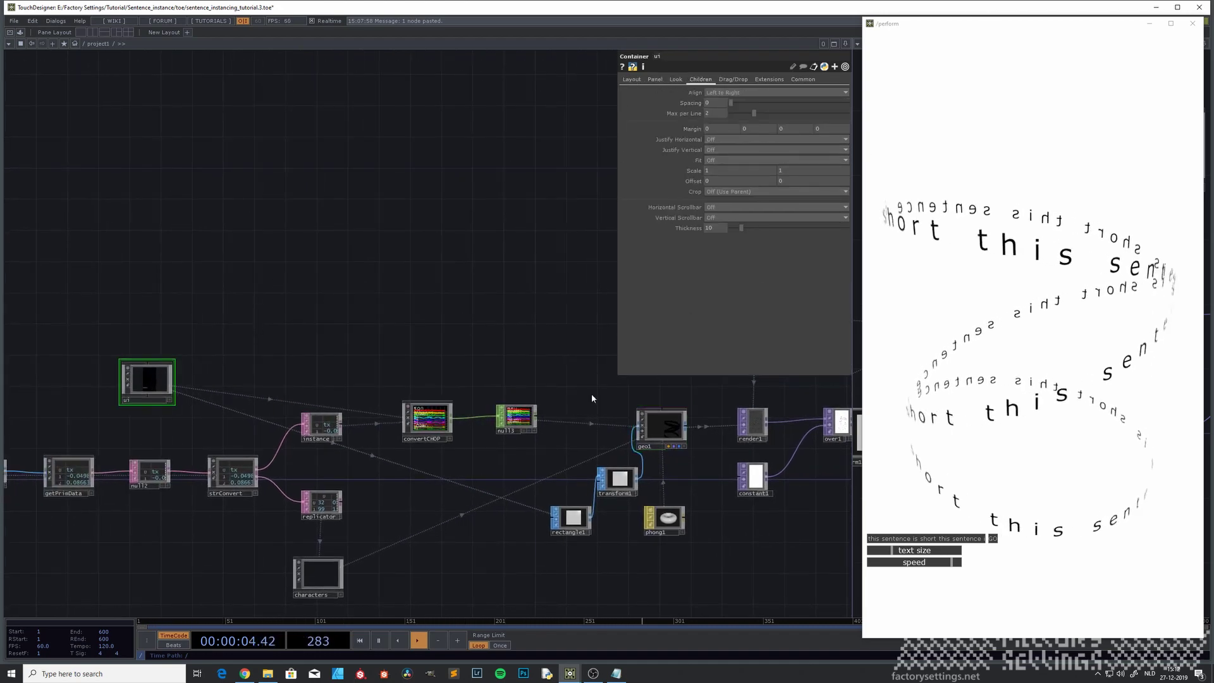
{"action": "left_click", "coordinate": [661, 425]}
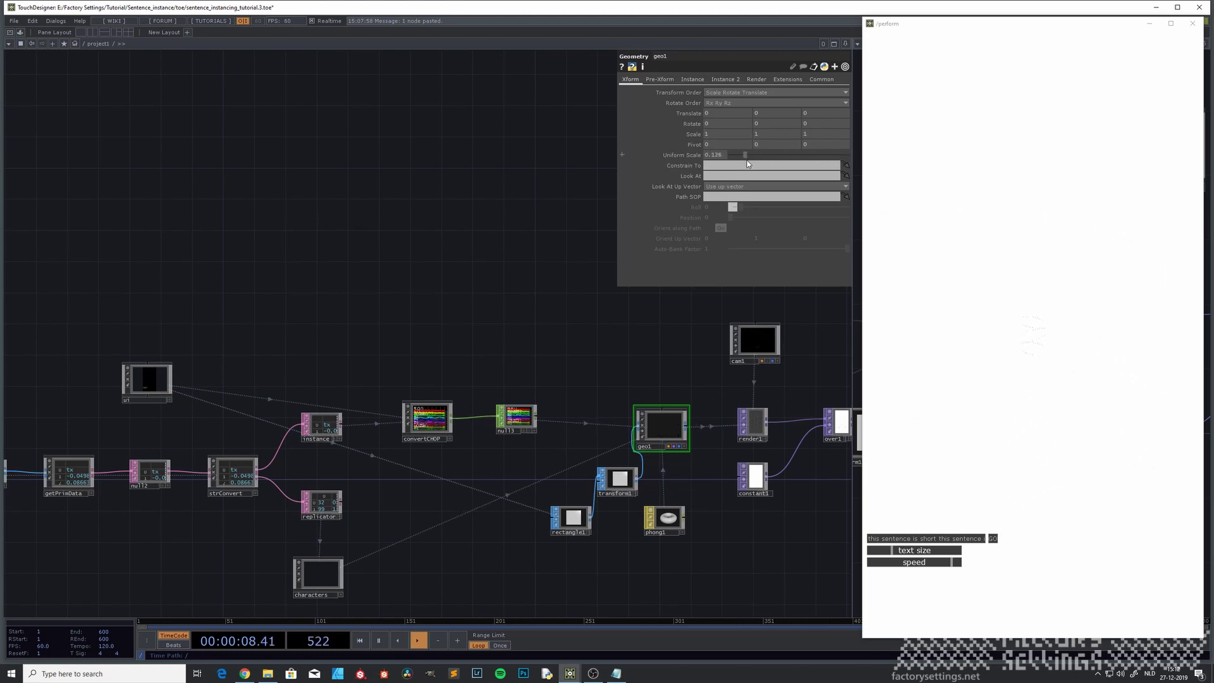
{"action": "left_click_drag", "start_coordinate": [816, 155], "coordinate": [862, 157]}
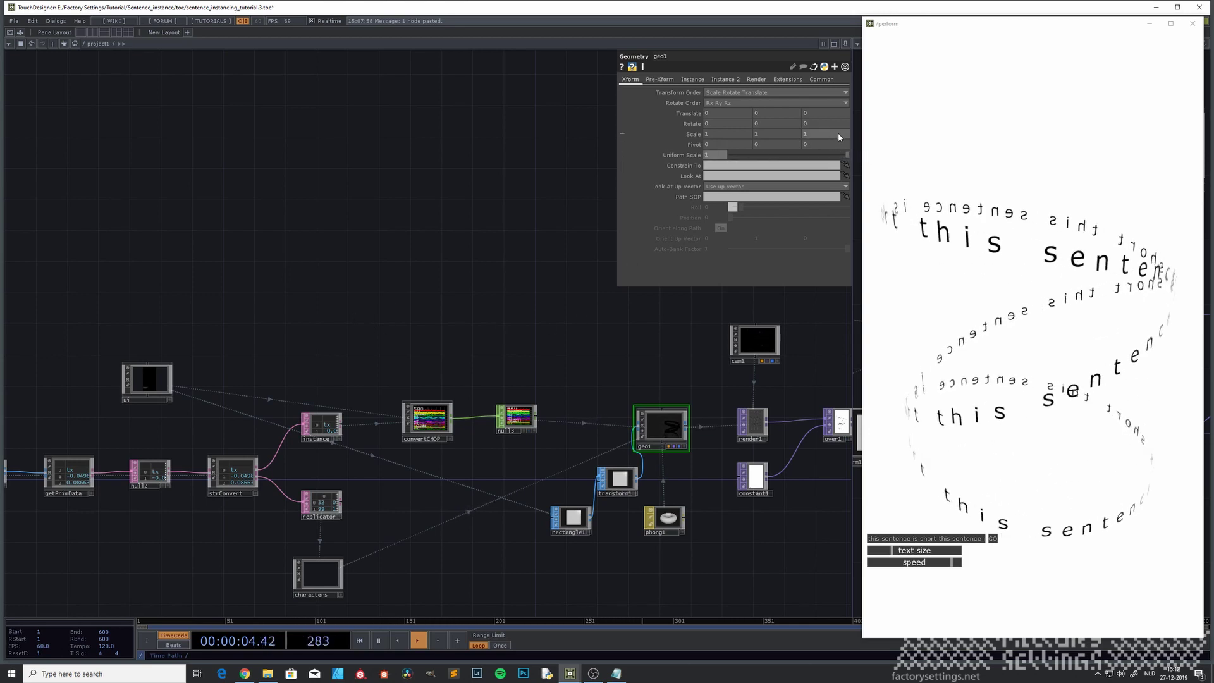
Return to the BL container inside the ui component.
{"action": "left_click_drag", "start_coordinate": [388, 306], "coordinate": [423, 249]}
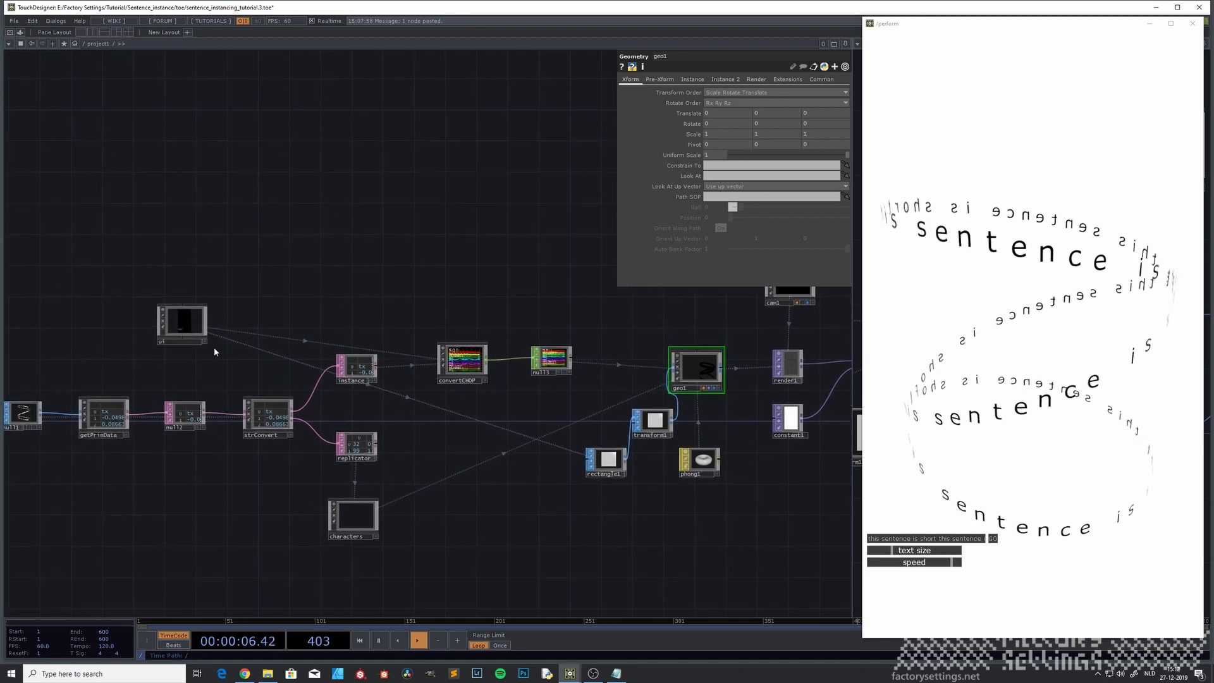
{"action": "left_click_drag", "start_coordinate": [212, 363], "coordinate": [277, 393]}
{"action": "left_click", "coordinate": [249, 348]}
{"action": "key", "text": "i"}
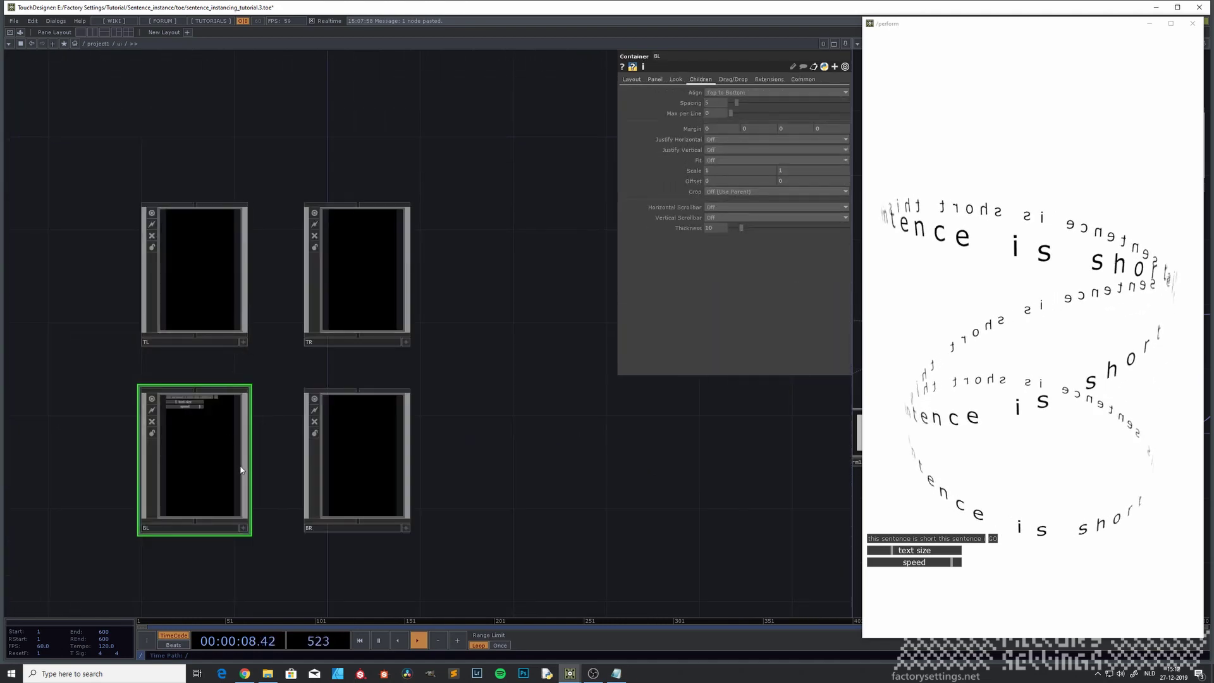
{"action": "key", "text": "i"}
Add a new Slider component to the BL network directly below slider2.
{"action": "left_click_drag", "start_coordinate": [245, 550], "coordinate": [308, 398]}
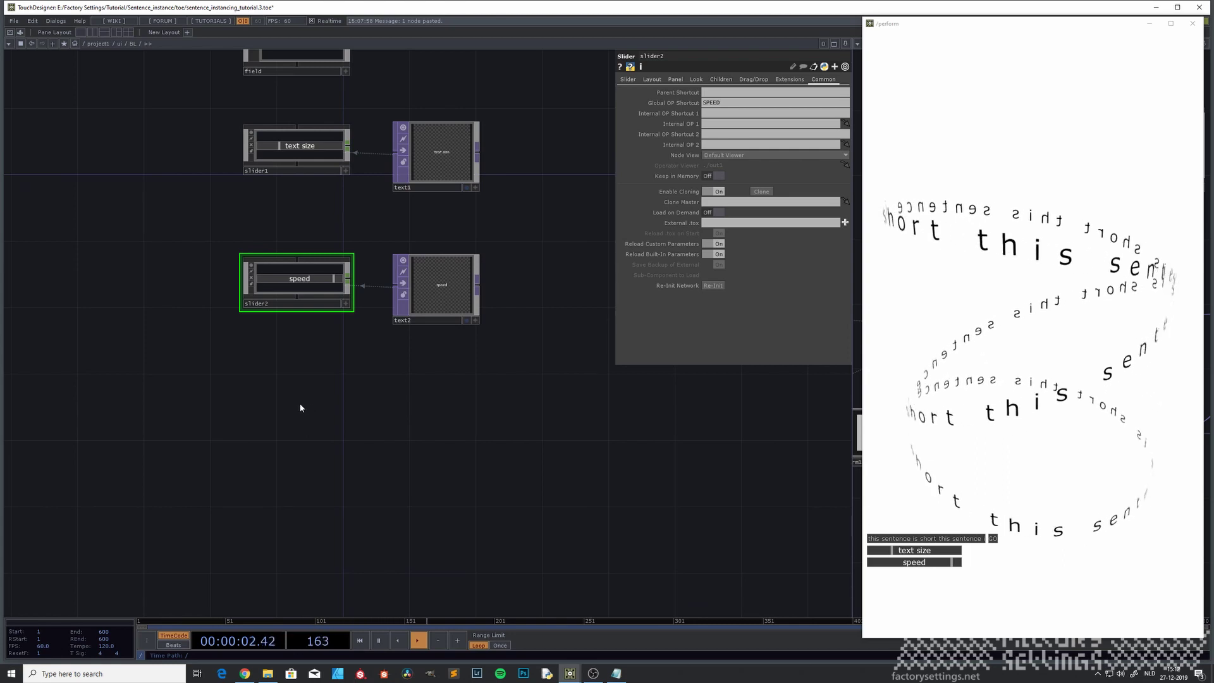
{"action": "key", "text": "Tab"}
{"action": "left_click", "coordinate": [150, 299]}
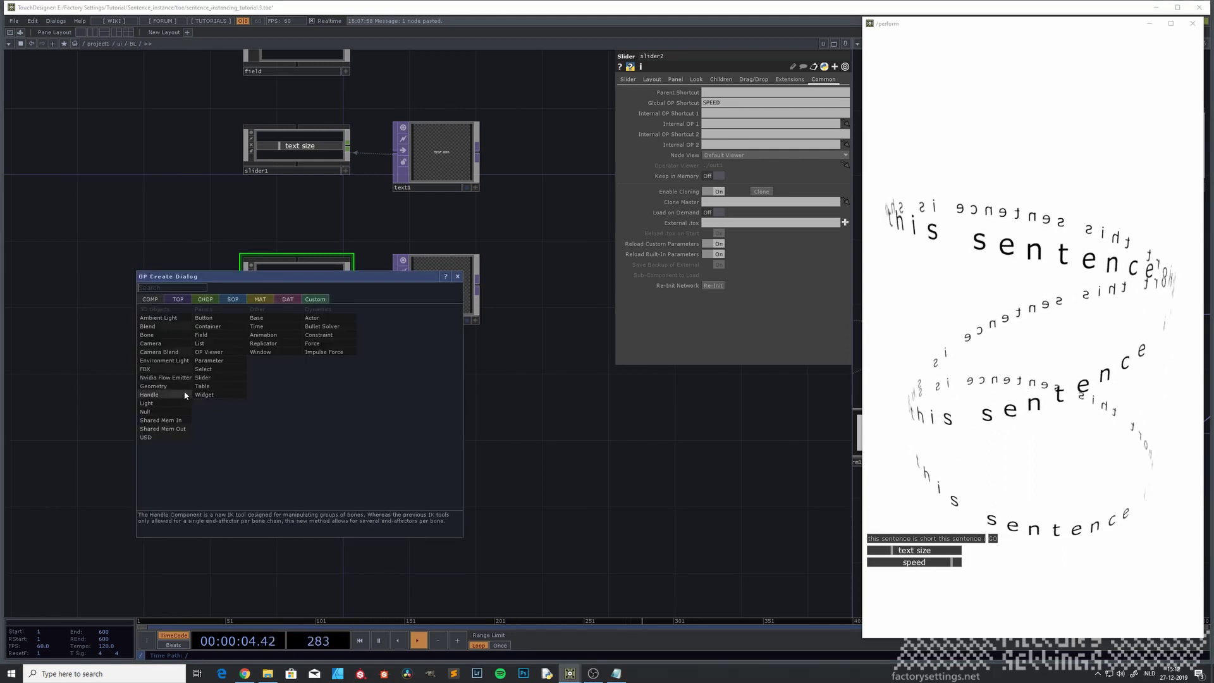
{"action": "left_click", "coordinate": [211, 378]}
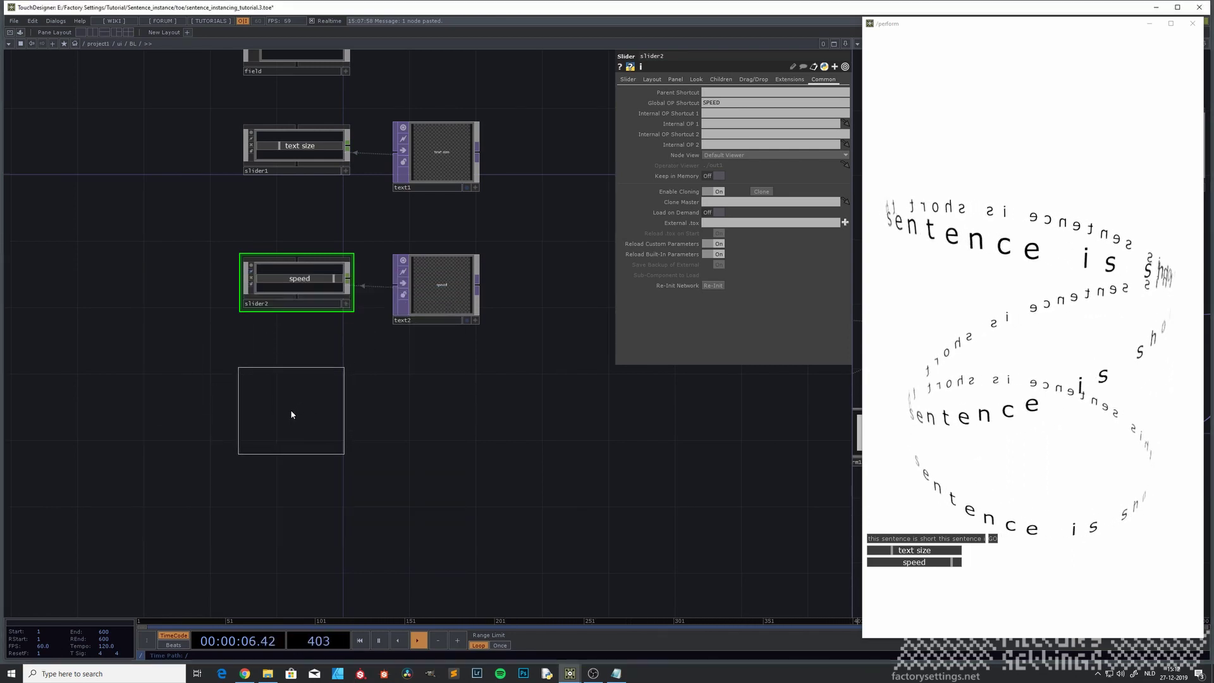
{"action": "left_click", "coordinate": [297, 431]}
{"action": "left_click_drag", "start_coordinate": [325, 426], "coordinate": [324, 409]}
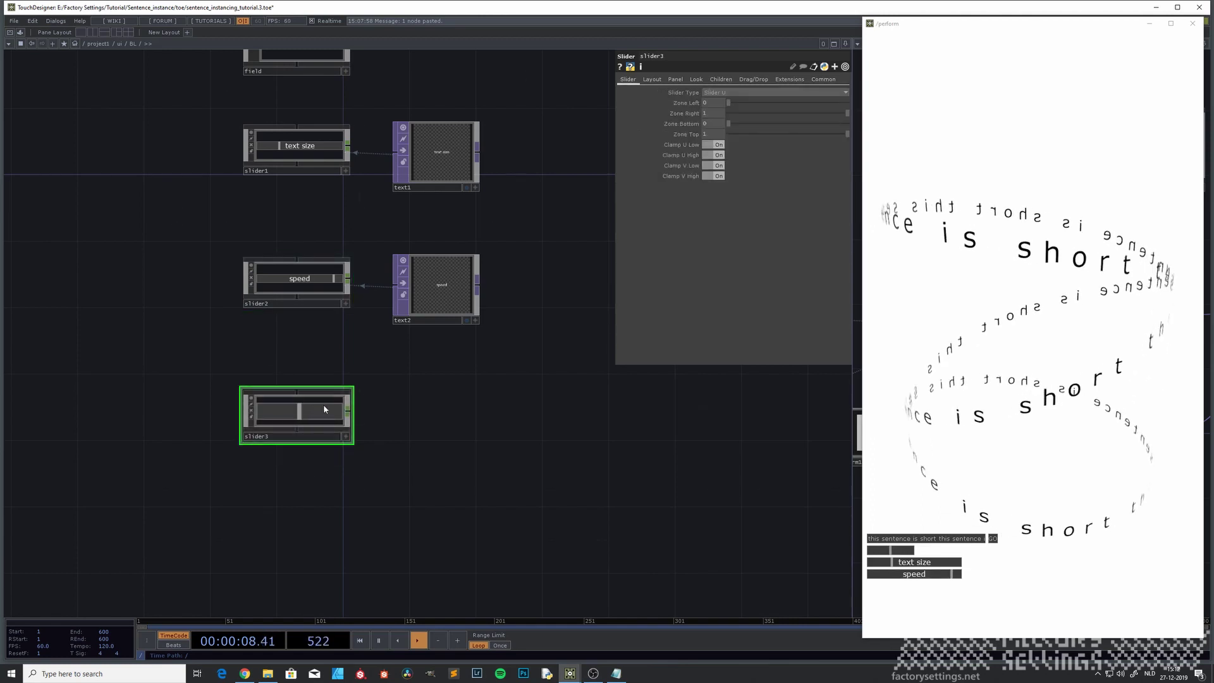
Check slider2's Align Order and set the new slider3's Align Order to 3.
{"action": "left_click", "coordinate": [319, 292]}
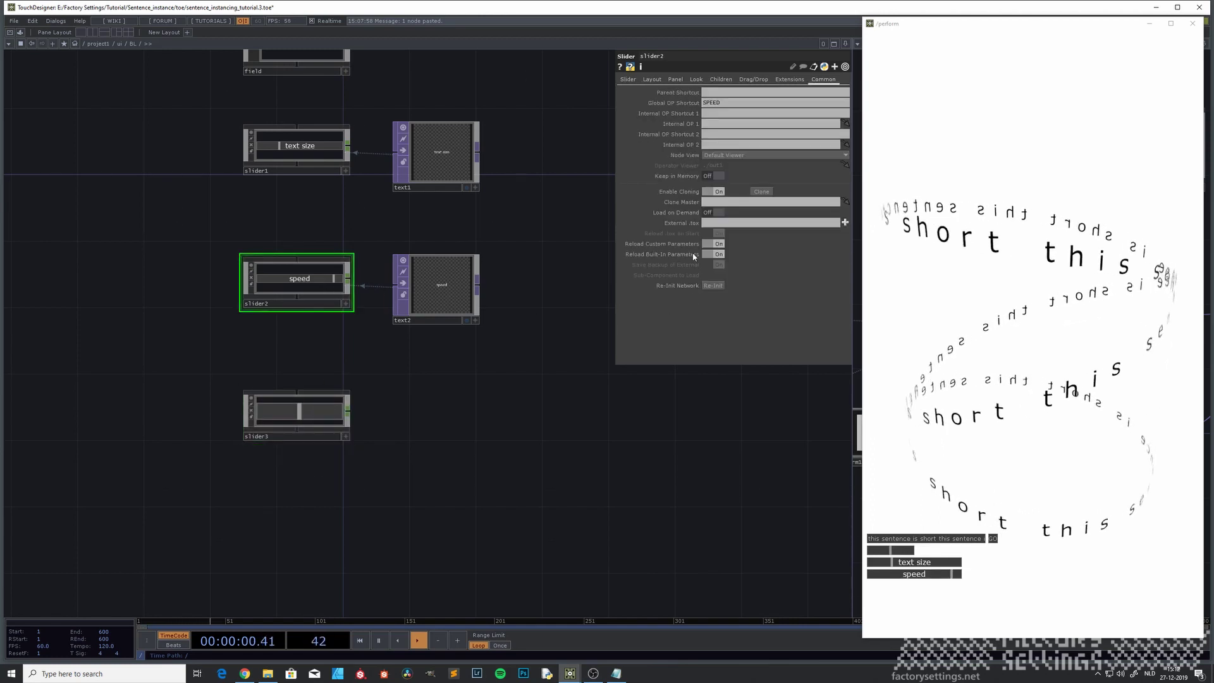
{"action": "left_click", "coordinate": [652, 80]}
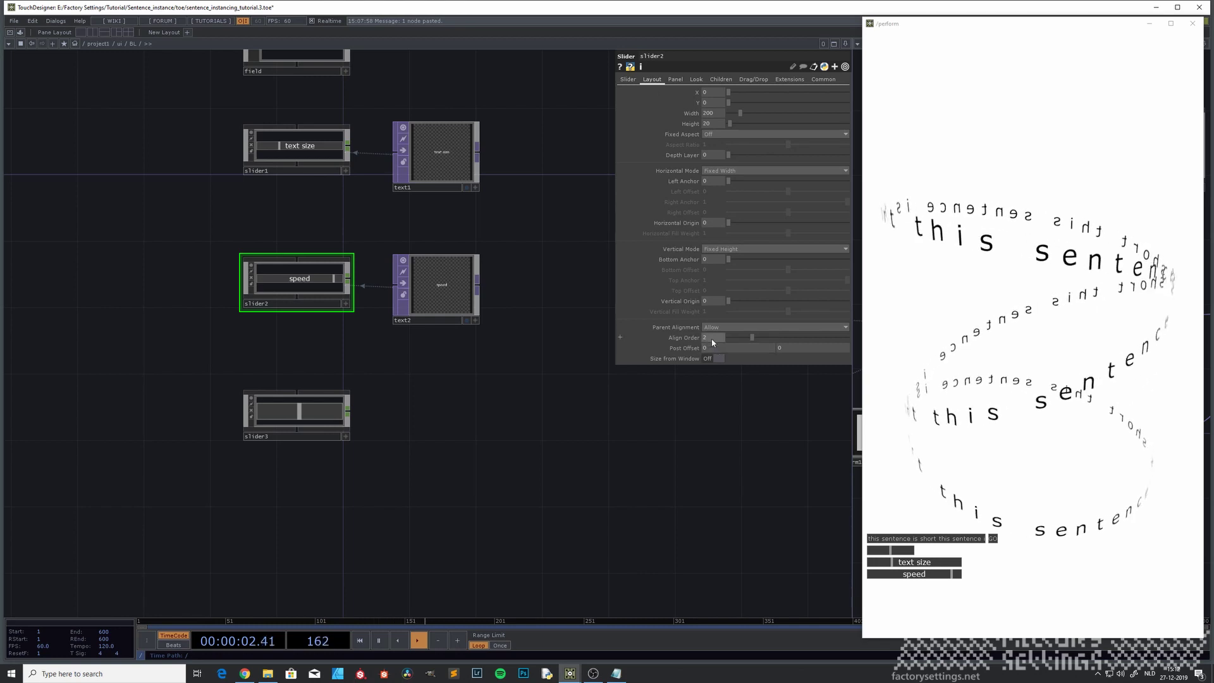
{"action": "left_click", "coordinate": [310, 419]}
{"action": "left_click", "coordinate": [653, 79]}
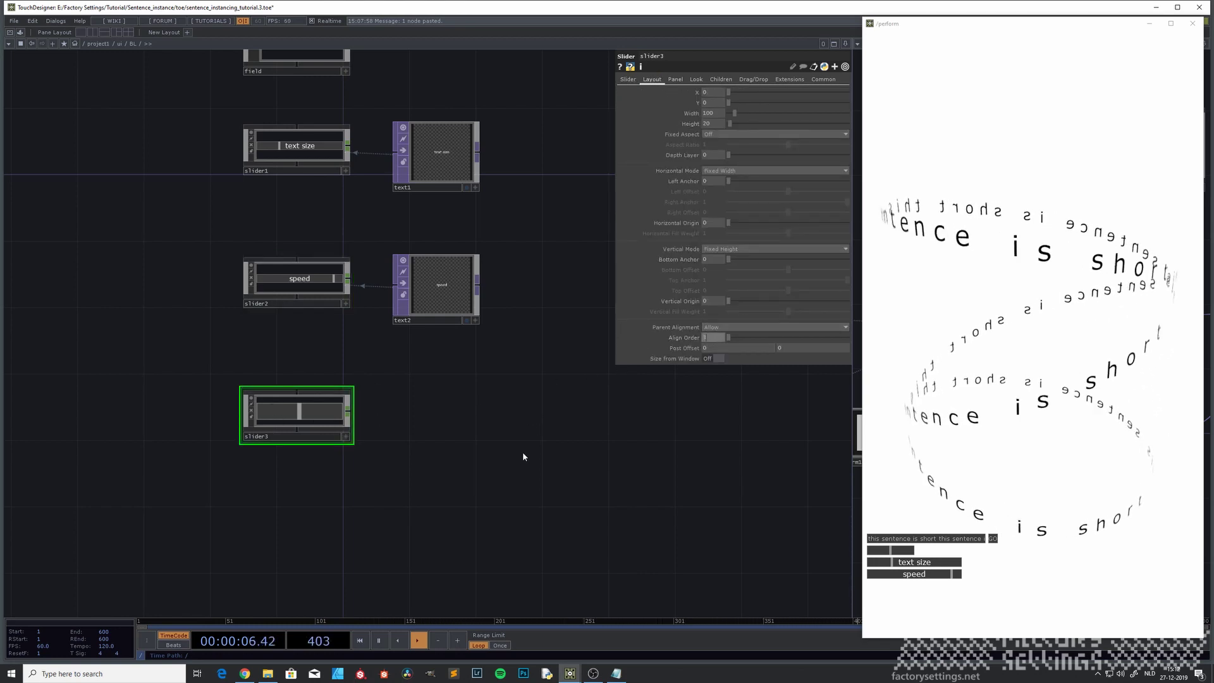
Duplicate the text2 operator and place the copy beside slider3.
{"action": "left_click", "coordinate": [454, 297]}
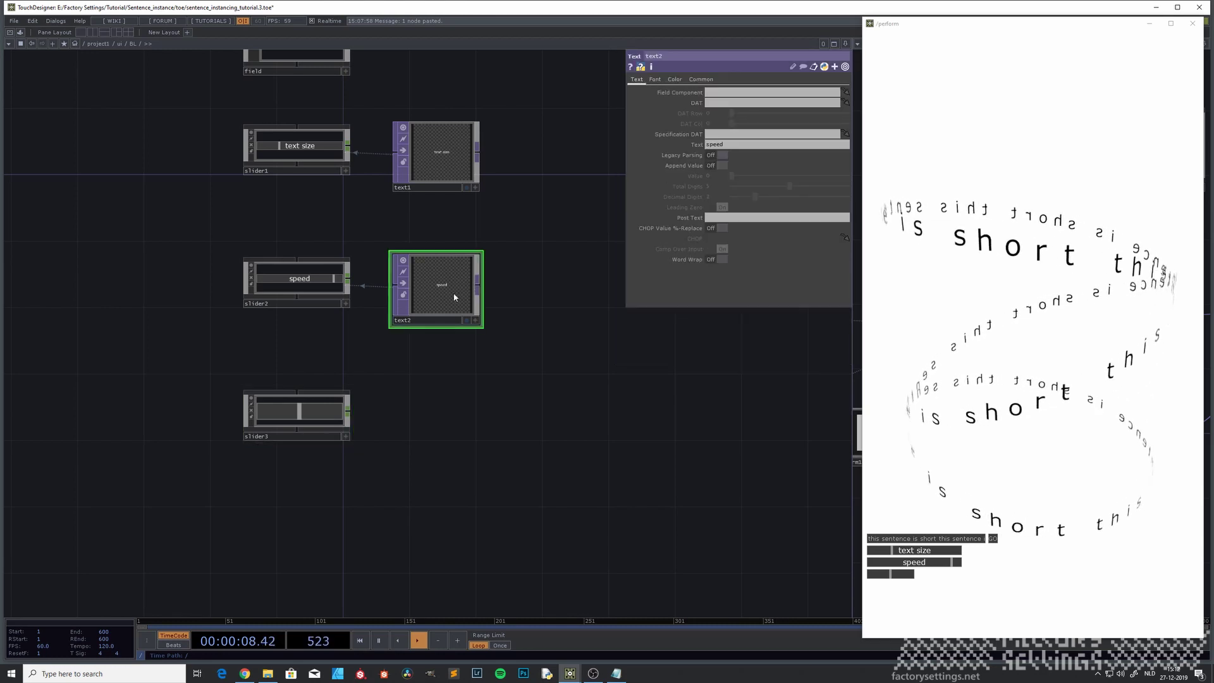
{"action": "key", "text": "ctrl+c"}
{"action": "key", "text": "ctrl+v"}
{"action": "left_click_drag", "start_coordinate": [438, 381], "coordinate": [438, 418]}
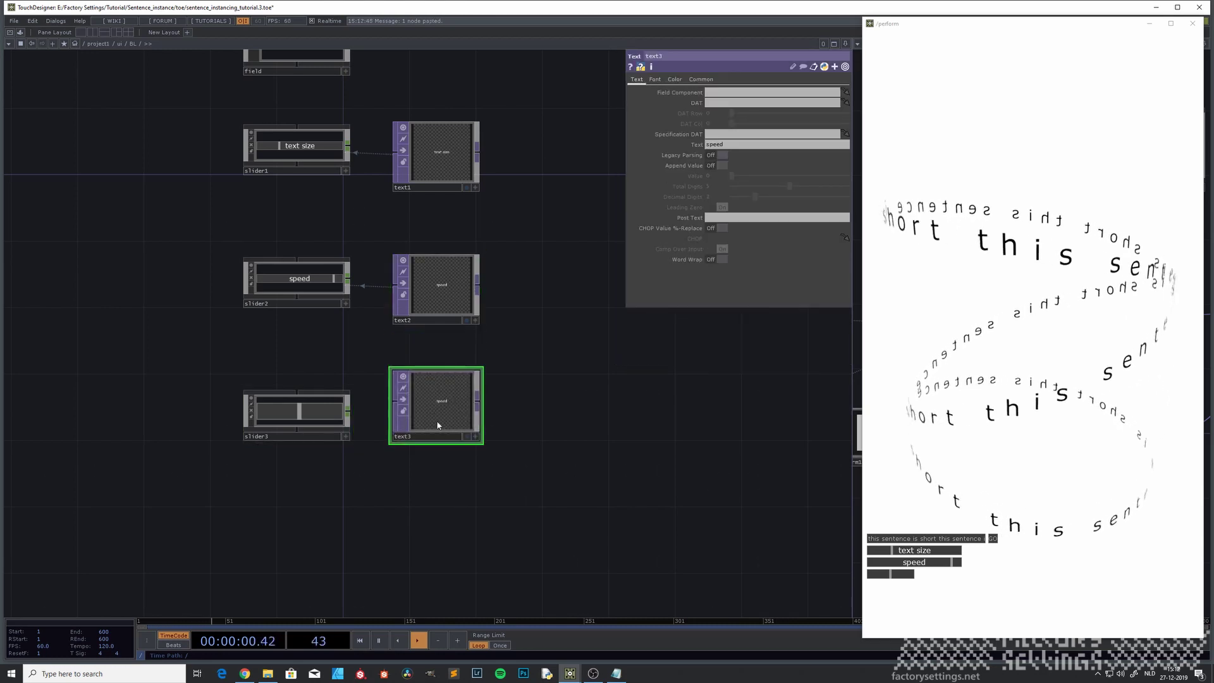
Change the text of the copied text3 operator to "geo size".
{"action": "left_click", "coordinate": [660, 83]}
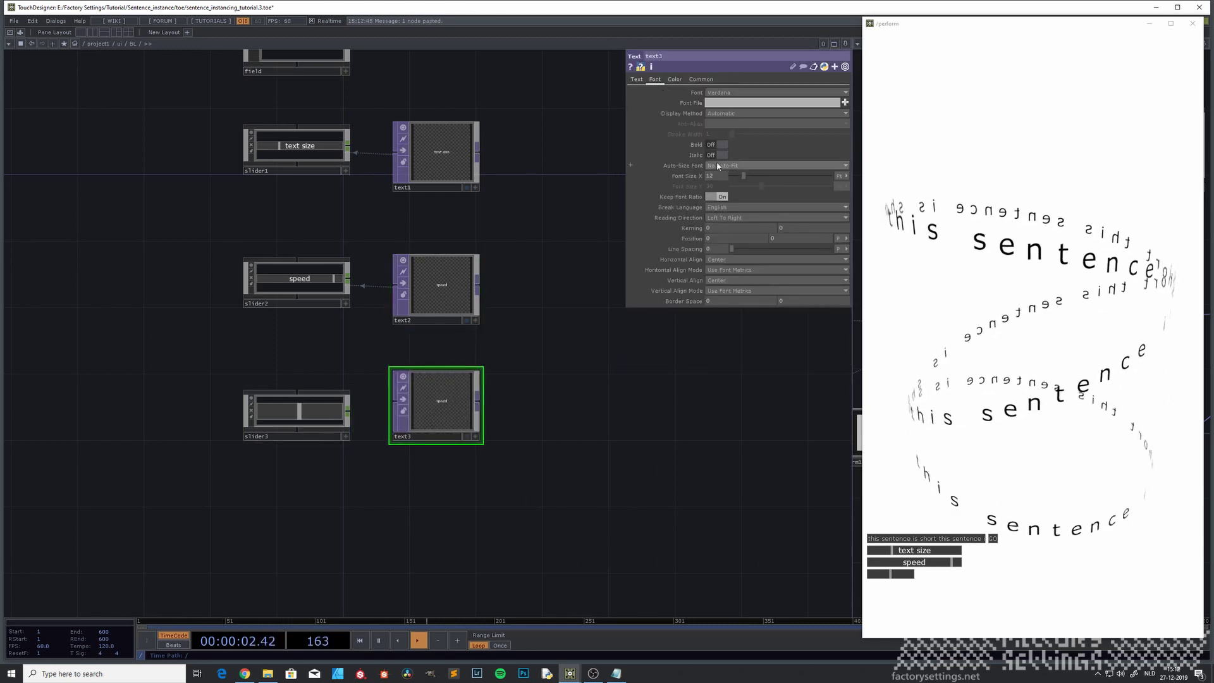
{"action": "left_click", "coordinate": [636, 79]}
{"action": "left_click", "coordinate": [735, 145]}
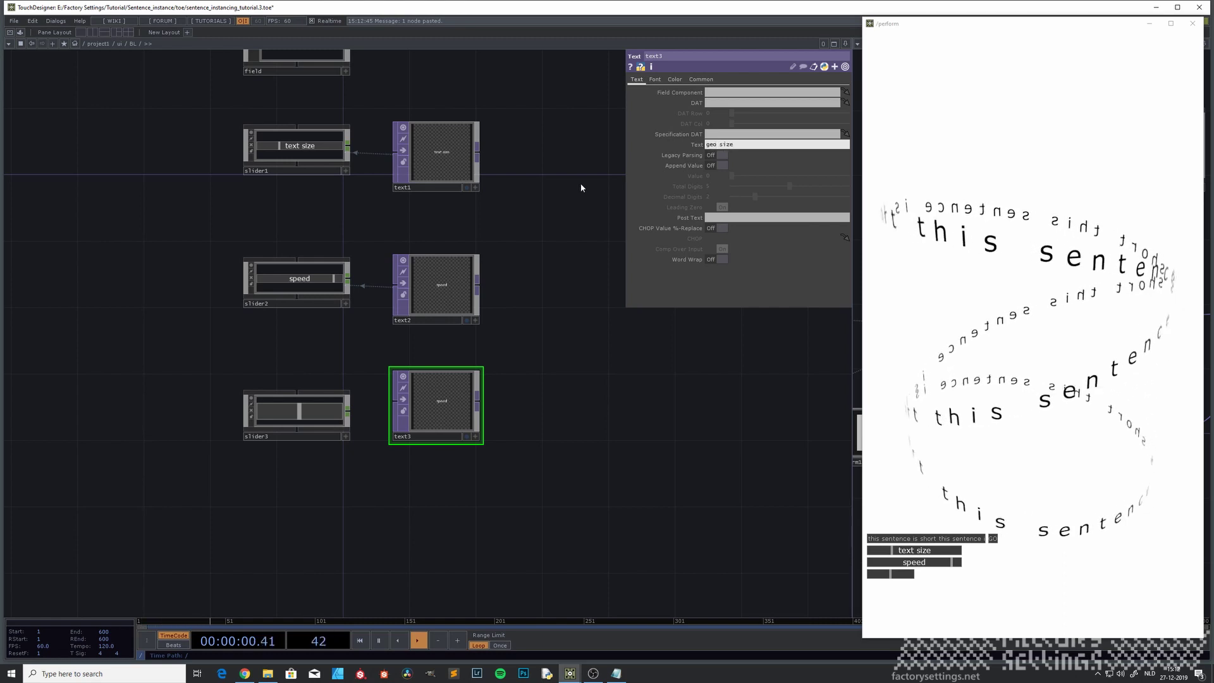
{"action": "key", "text": "Return"}
Assign text3 as slider3's Background TOP and set its TOP Fill to Native Resolution.
{"action": "left_click", "coordinate": [322, 410]}
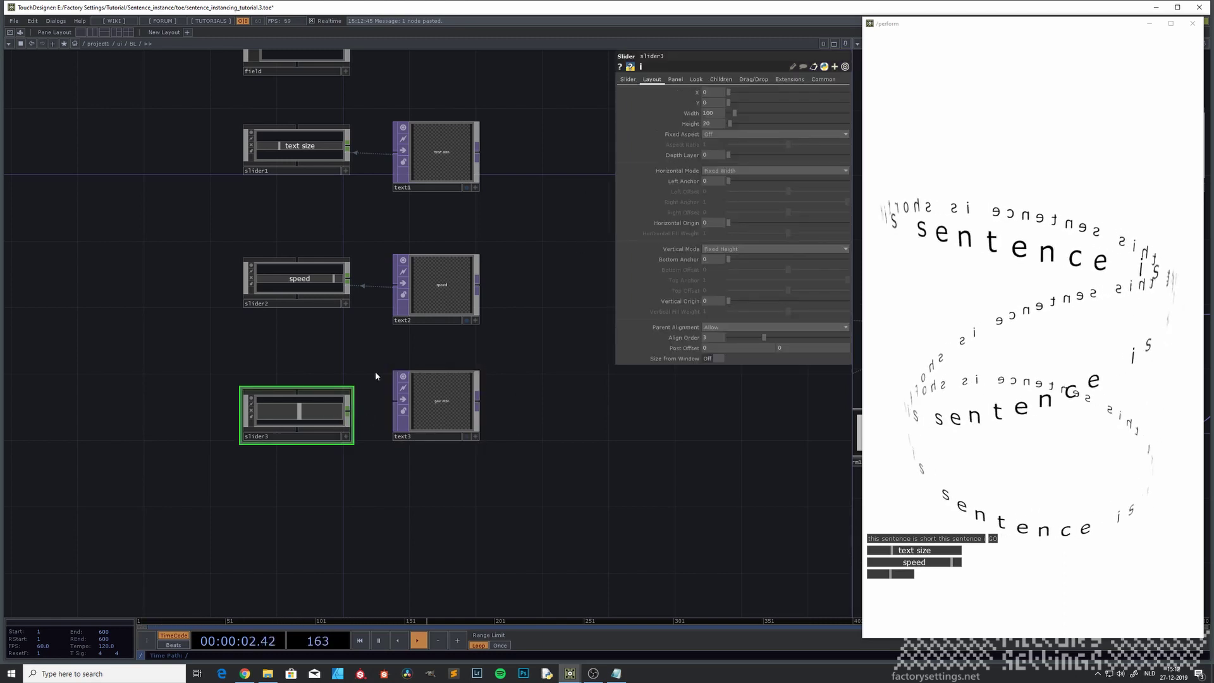
{"action": "left_click", "coordinate": [696, 79]}
{"action": "left_click_drag", "start_coordinate": [468, 384], "coordinate": [733, 113]}
{"action": "left_click", "coordinate": [732, 124]}
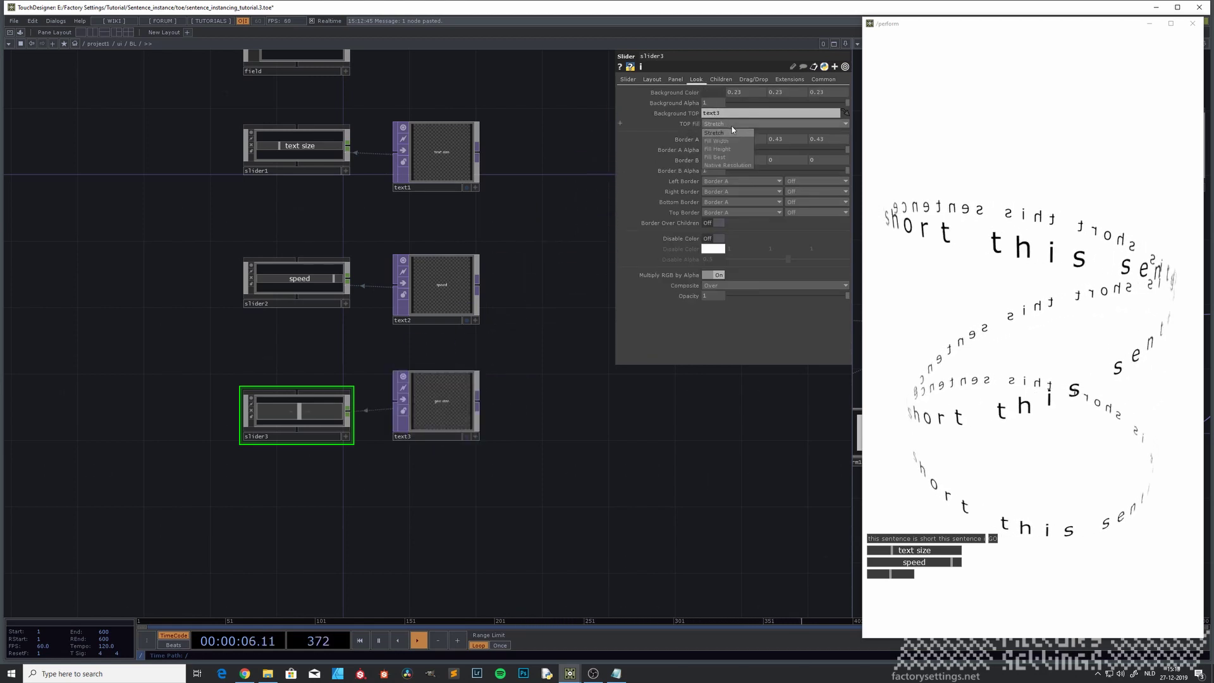
{"action": "left_click", "coordinate": [727, 166]}
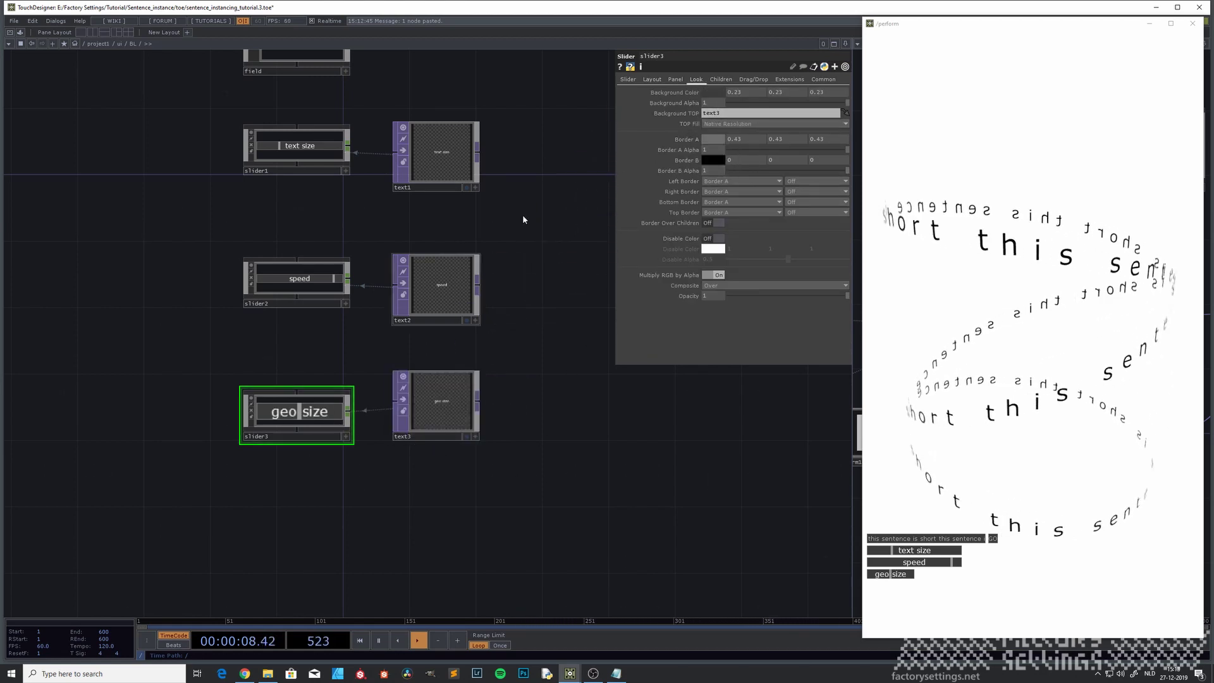
Set slider3's width to 200 and its Global OP Shortcut to GEOSIZE.
{"action": "left_click", "coordinate": [632, 81]}
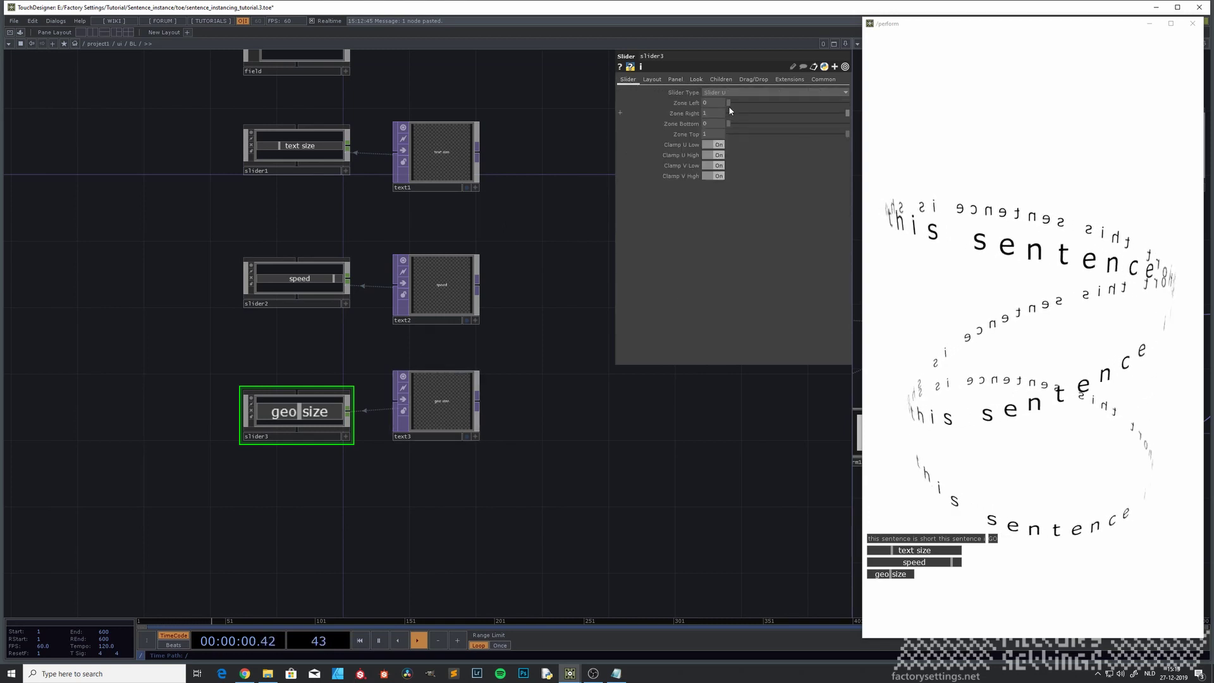
{"action": "left_click", "coordinate": [652, 80]}
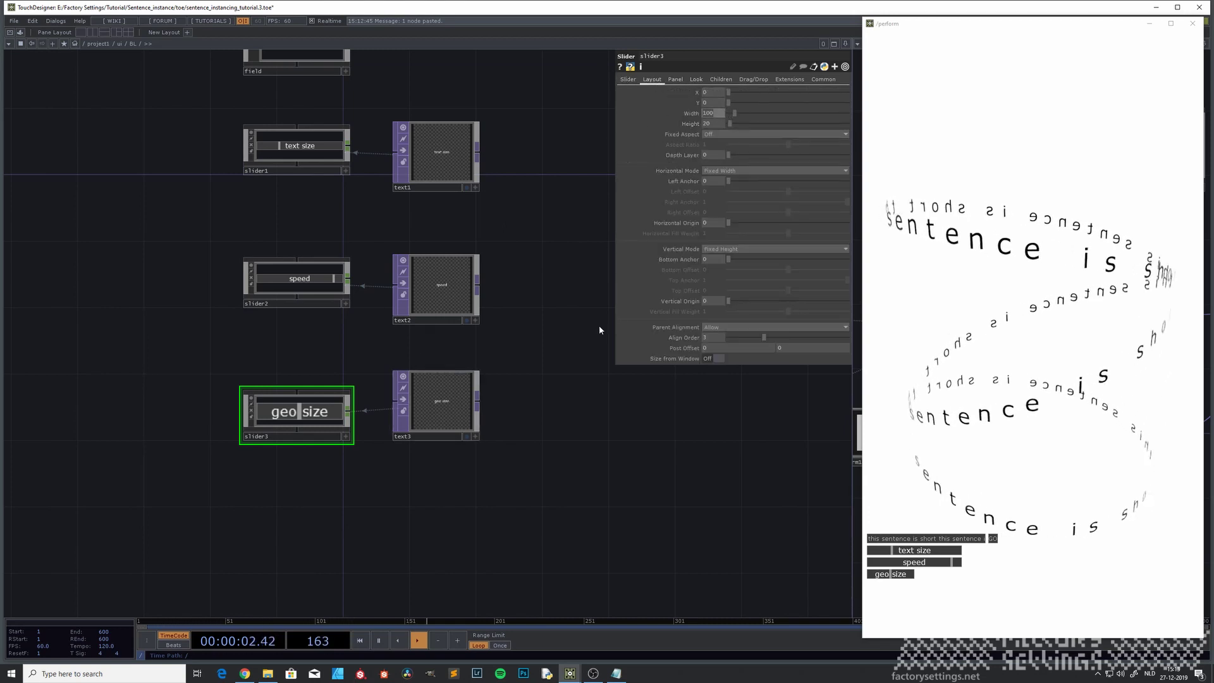
{"action": "key", "text": "Return"}
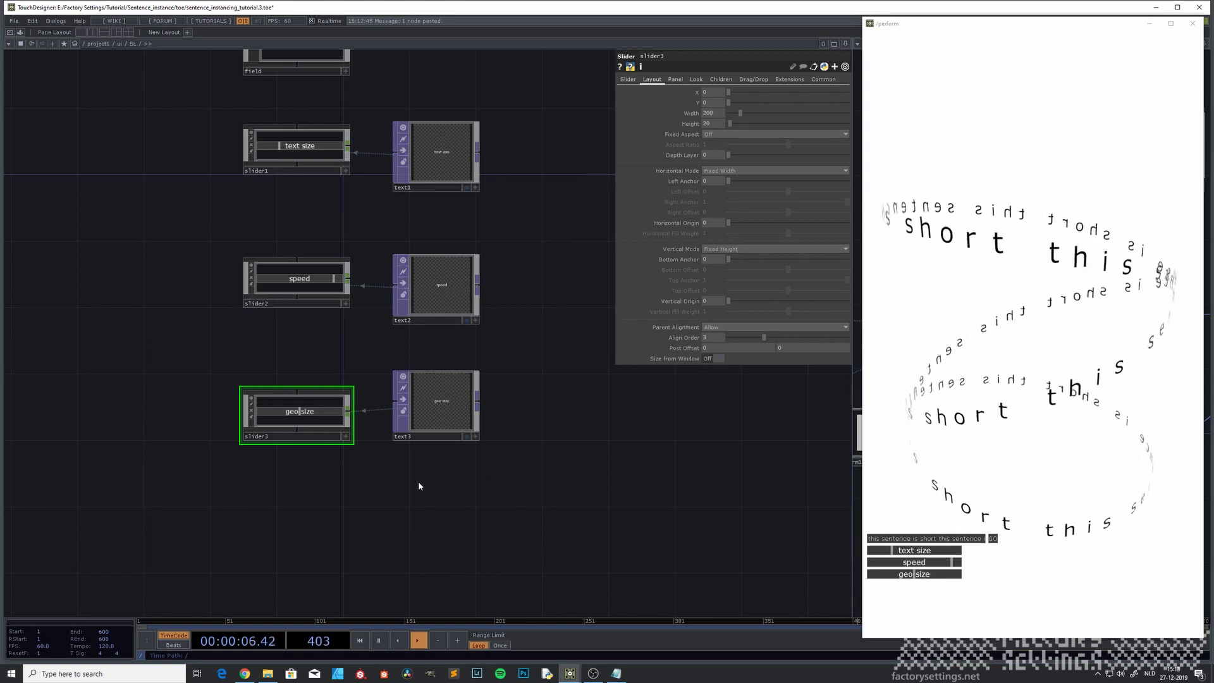
{"action": "left_click_drag", "start_coordinate": [324, 485], "coordinate": [325, 526]}
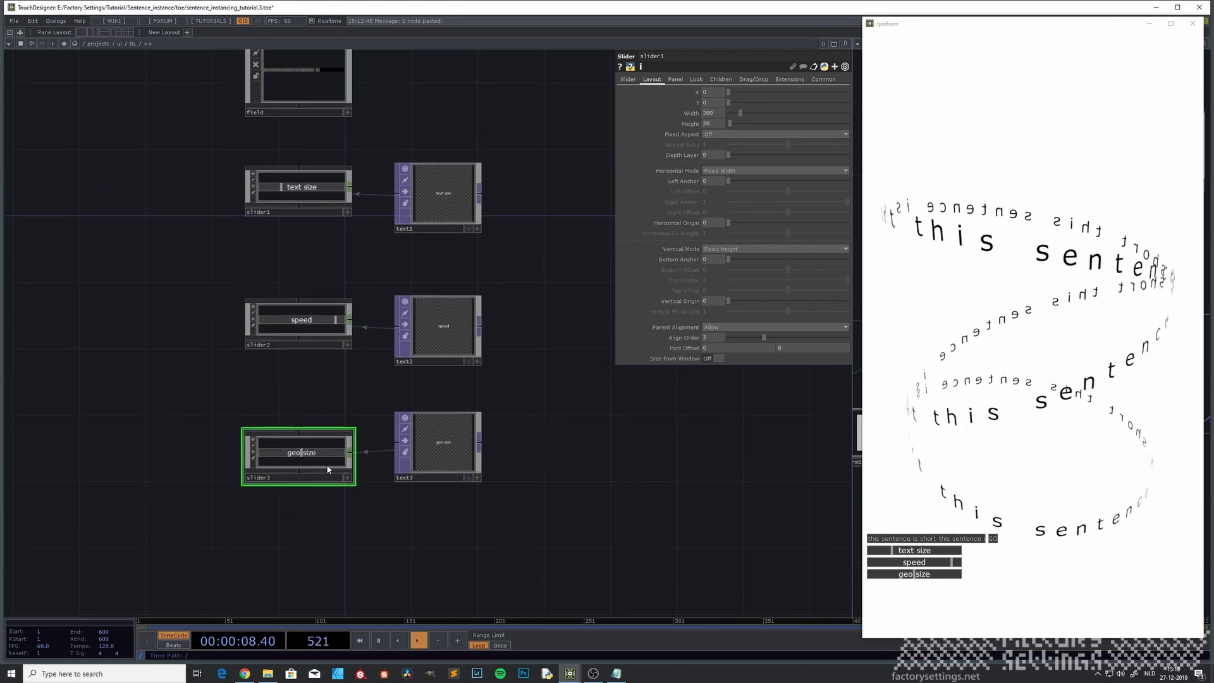
{"action": "left_click", "coordinate": [822, 80]}
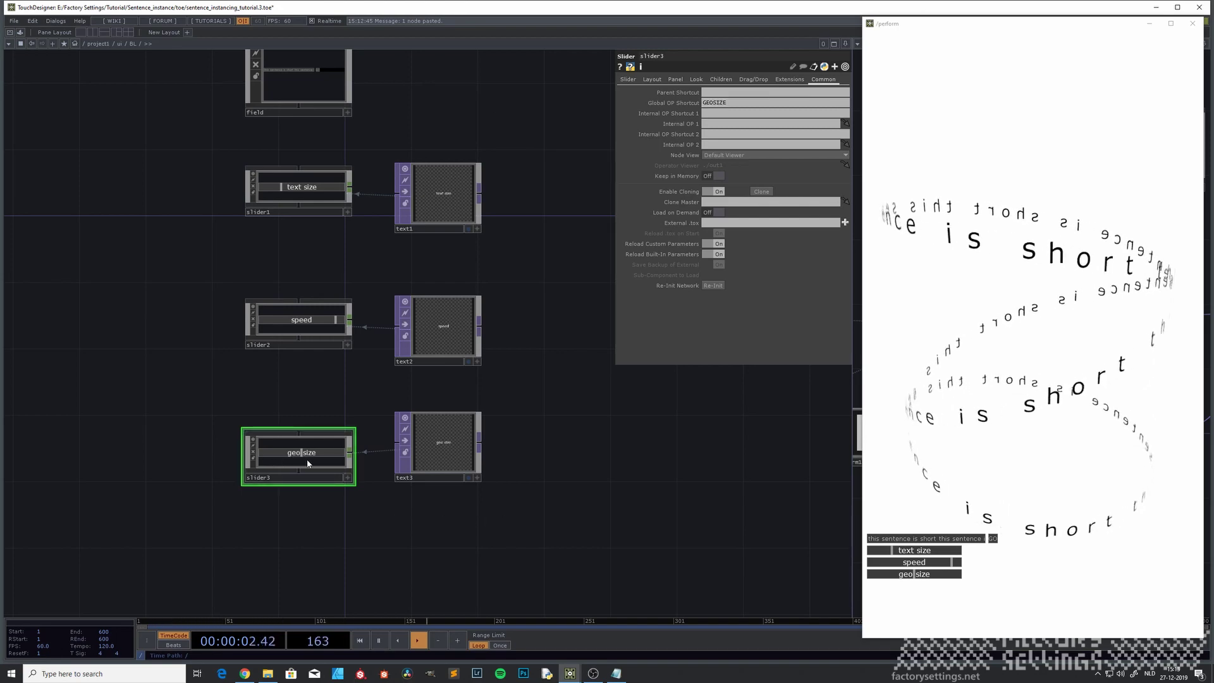
Insert a Math CHOP between panel1 and out1 inside slider3, moving out1 away to make room.
{"action": "key", "text": "i"}
{"action": "scroll", "coordinate": [411, 384], "scroll_direction": "down", "scroll_amount": 5}
{"action": "left_click_drag", "start_coordinate": [489, 421], "coordinate": [425, 492]}
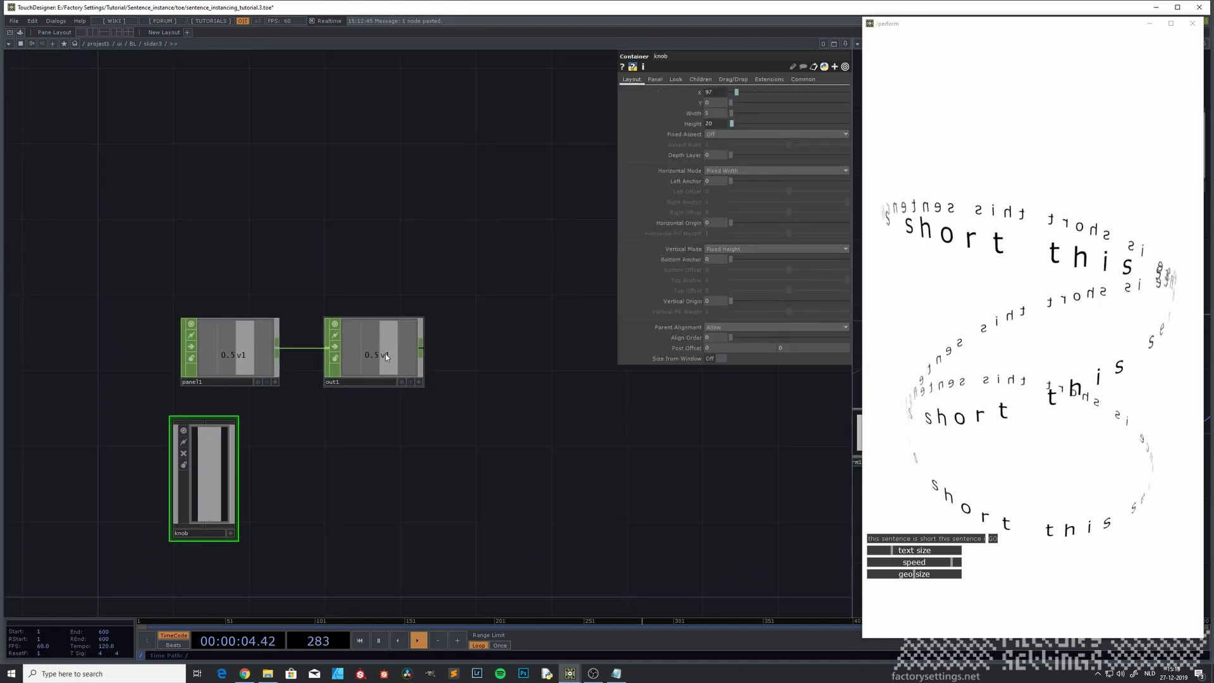
{"action": "left_click_drag", "start_coordinate": [385, 354], "coordinate": [537, 359]}
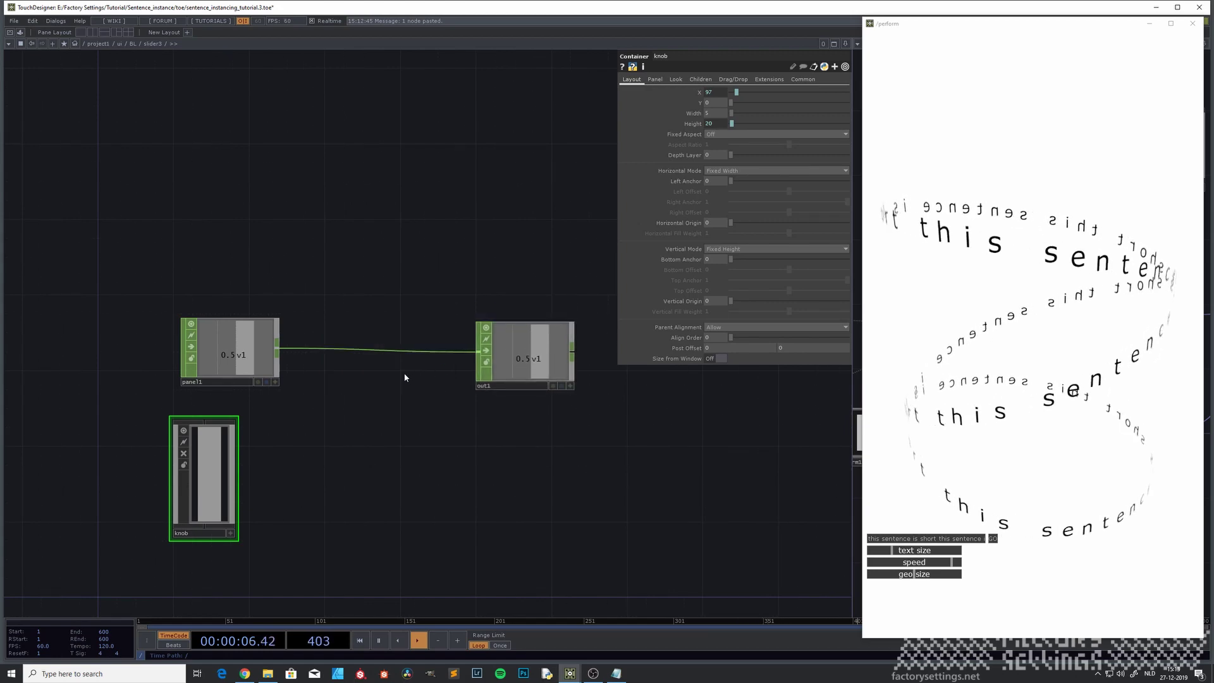
{"action": "right_click", "coordinate": [391, 351]}
{"action": "left_click", "coordinate": [416, 343]}
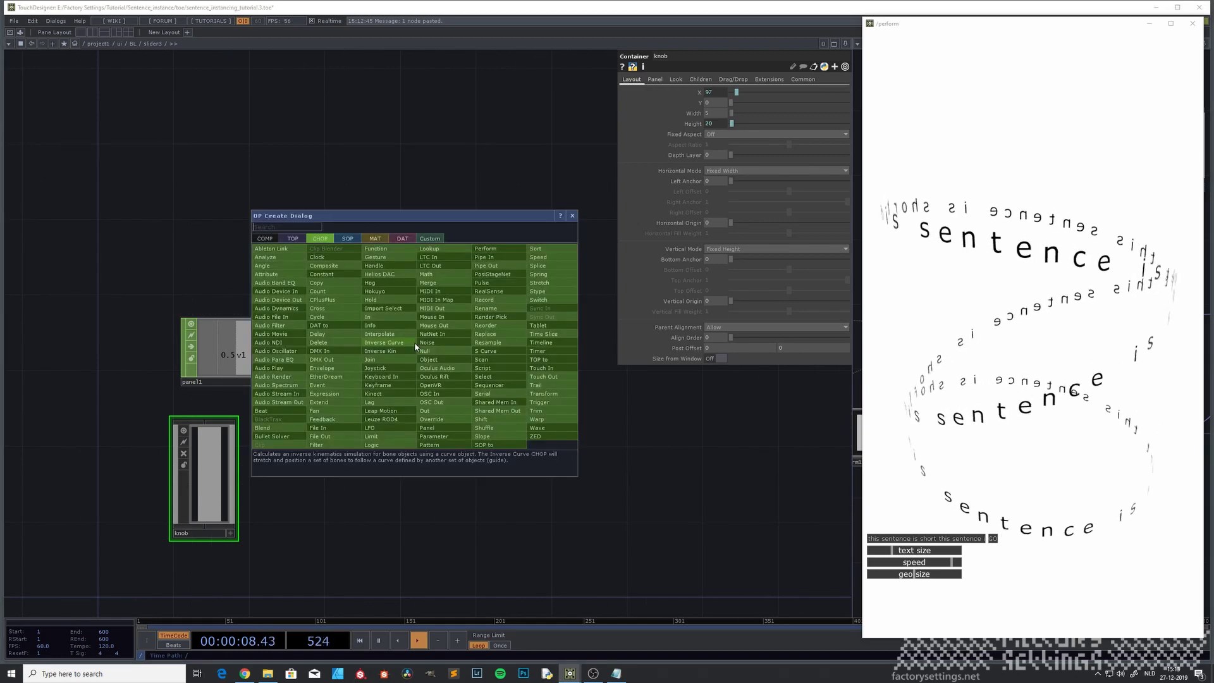
{"action": "left_click", "coordinate": [440, 274]}
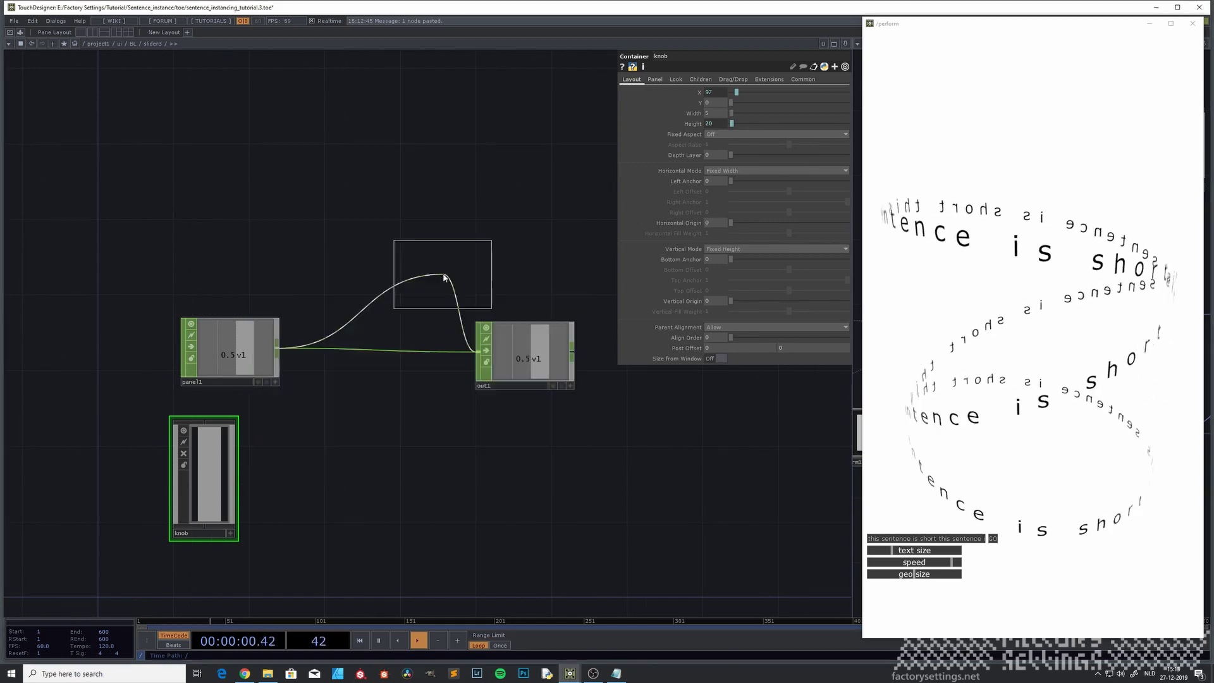
{"action": "left_click", "coordinate": [377, 351]}
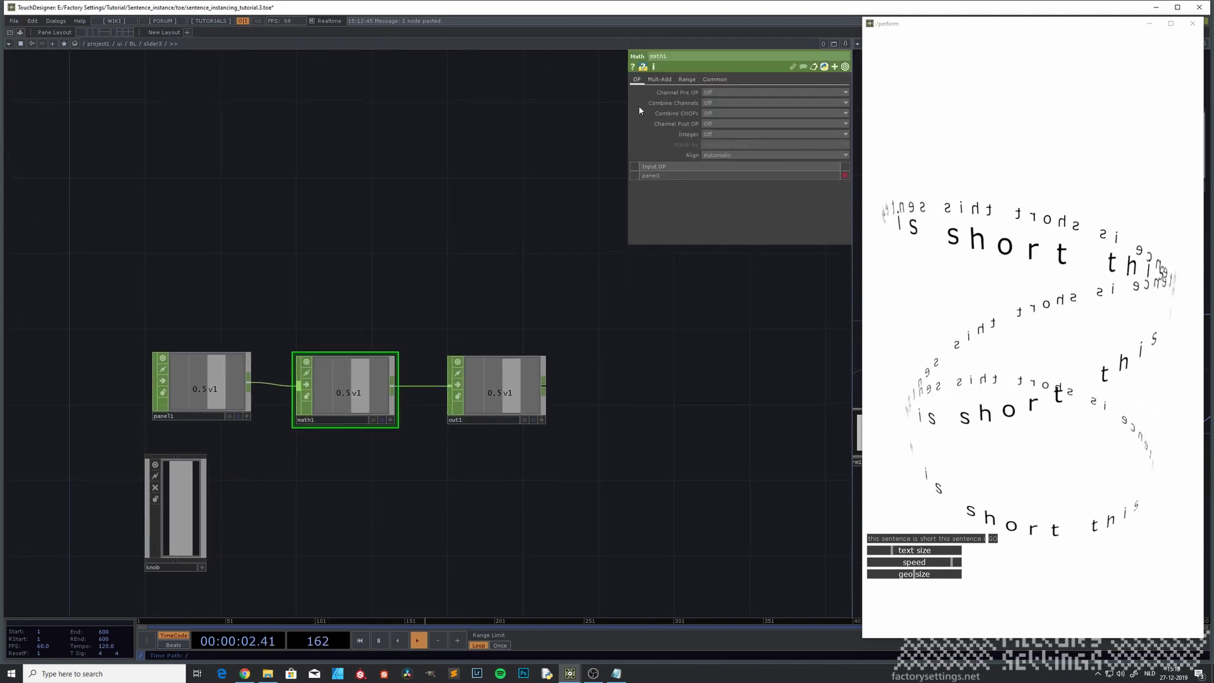
Set the upper To Range value of math1 inside slider3 to 5.
{"action": "left_click", "coordinate": [690, 80]}
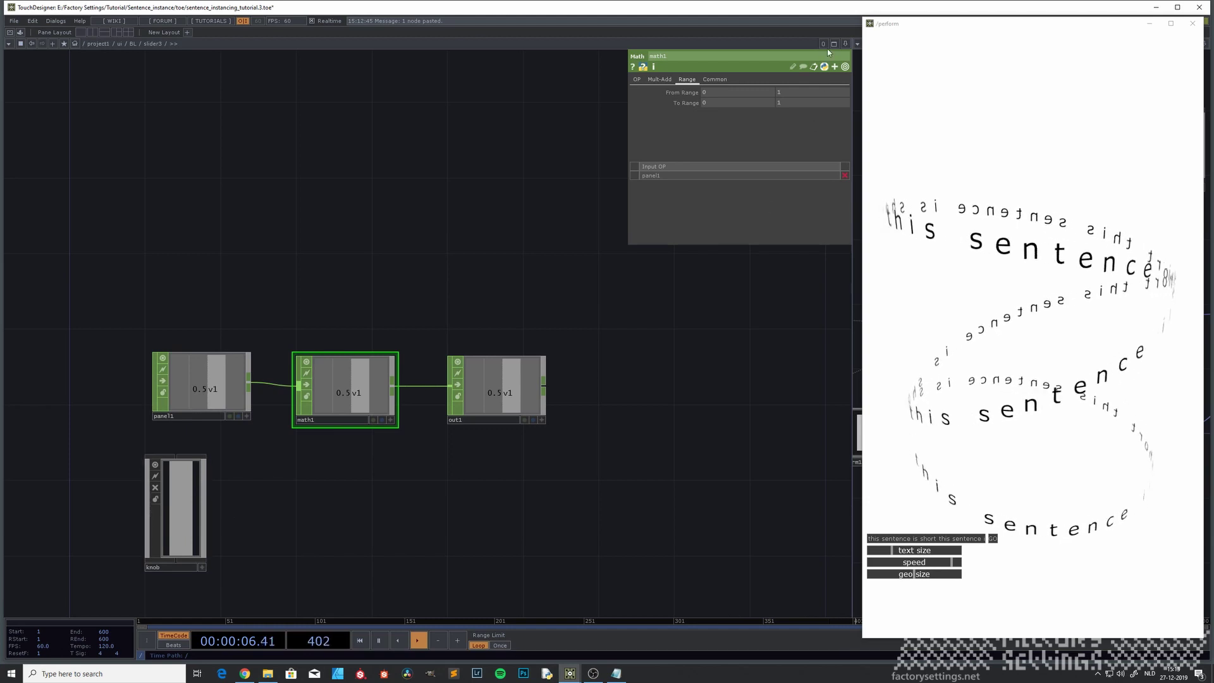
{"action": "left_click", "coordinate": [808, 103]}
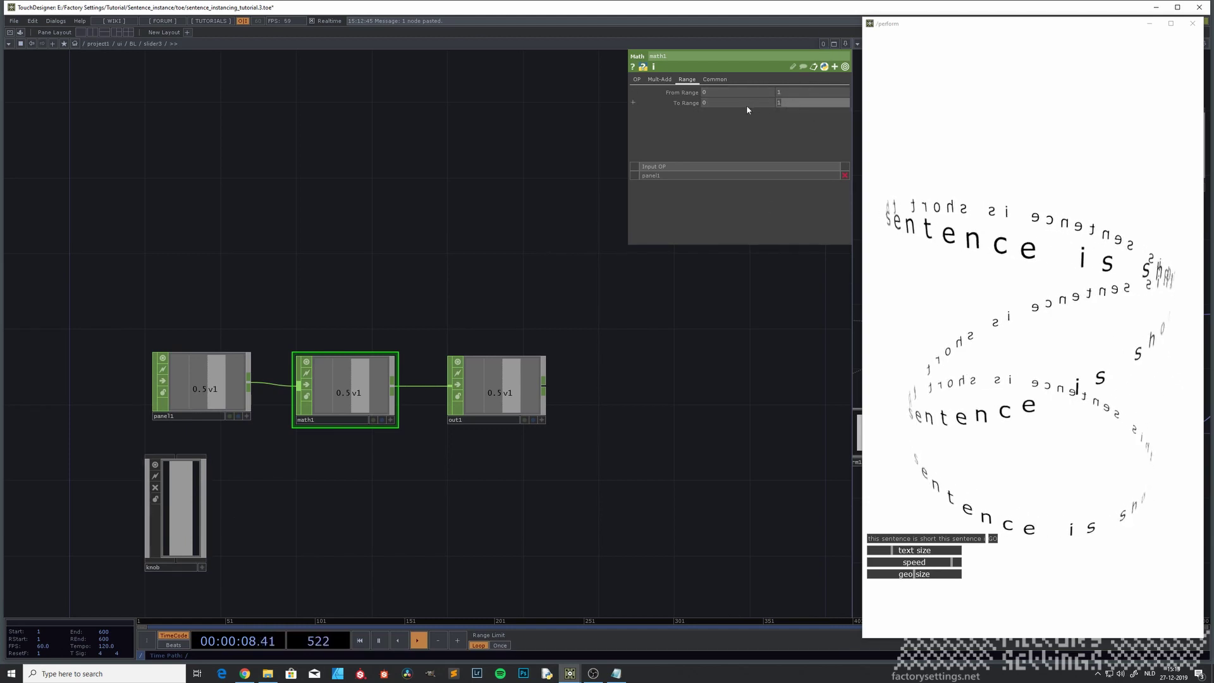
{"action": "type", "text": "5"}
{"action": "key", "text": "Return"}
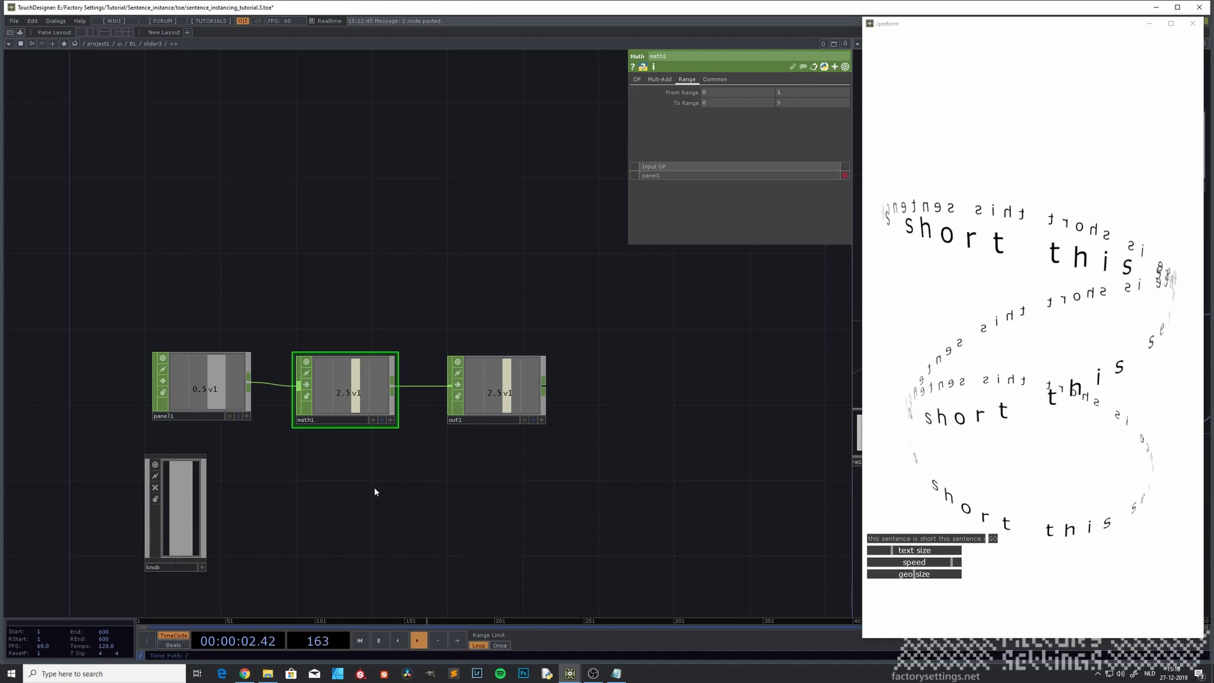
Return to the project network and drive geo1's Uniform Scale with the expression op.GEOSIZE.op('out1')[0].
{"action": "key", "text": "u"}
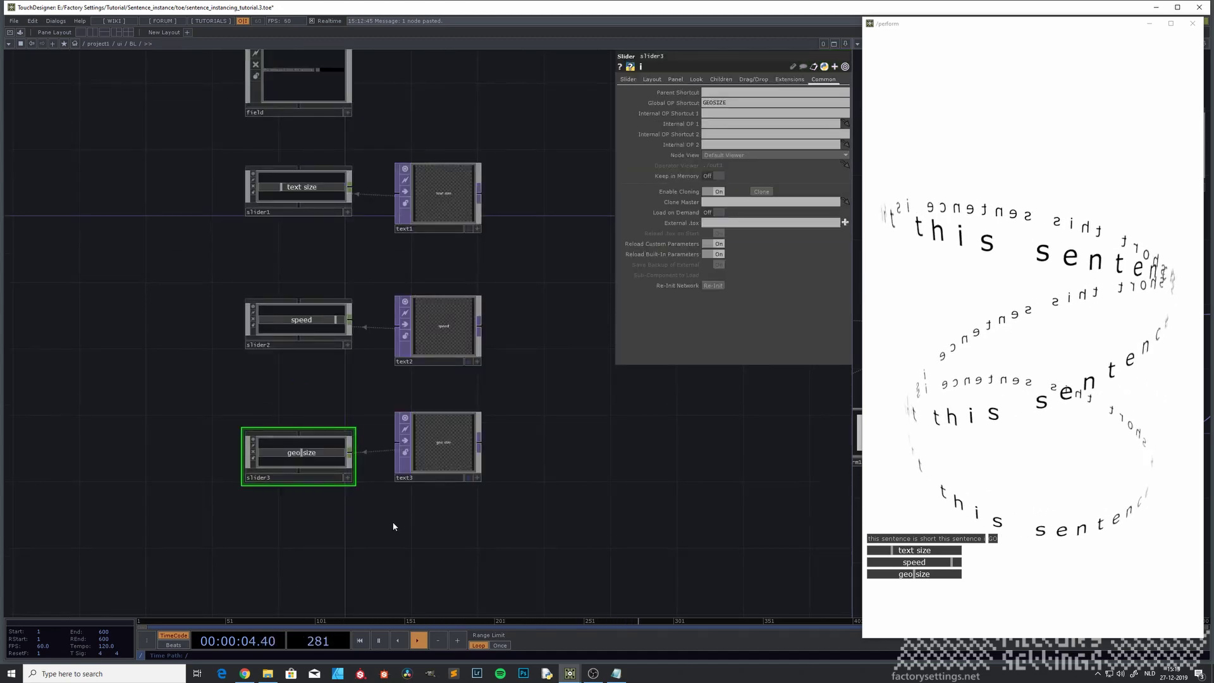
{"action": "key", "text": "u"}
{"action": "key", "text": "u"}
{"action": "left_click_drag", "start_coordinate": [551, 530], "coordinate": [331, 547]}
{"action": "left_click", "coordinate": [502, 396]}
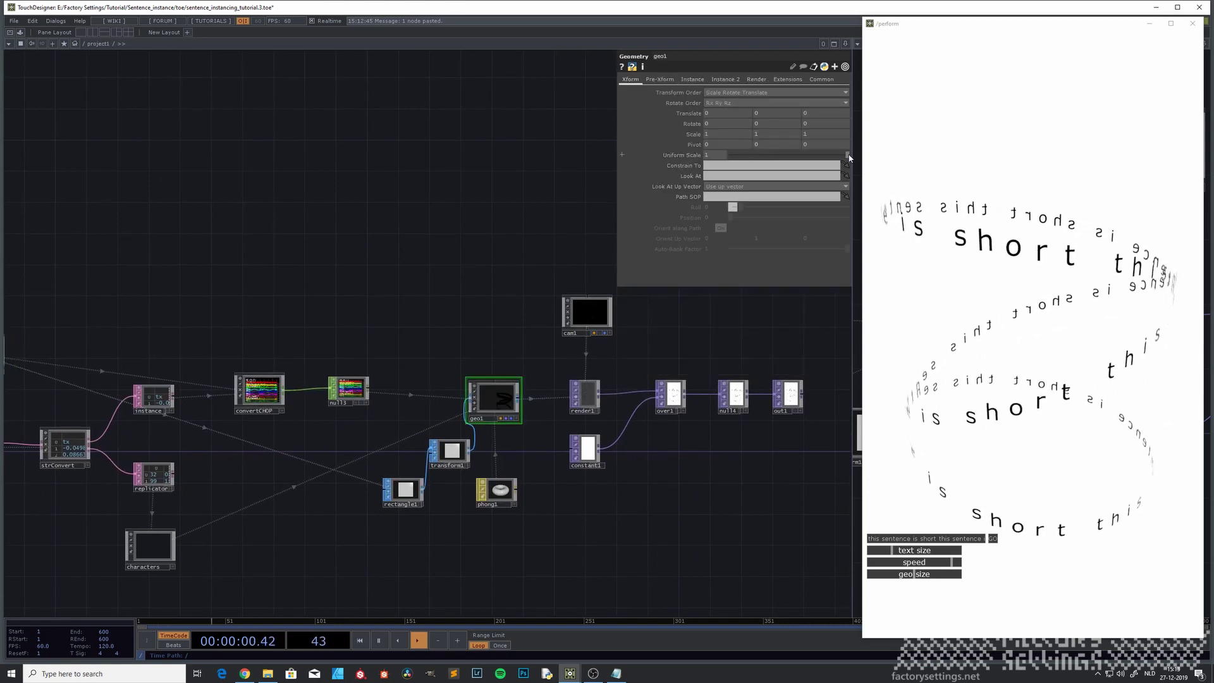
{"action": "mouse_move", "coordinate": [850, 158]}
{"action": "left_mouse_down"}
{"action": "mouse_move", "coordinate": [798, 159]}
{"action": "mouse_move", "coordinate": [856, 160]}
{"action": "left_mouse_up"}
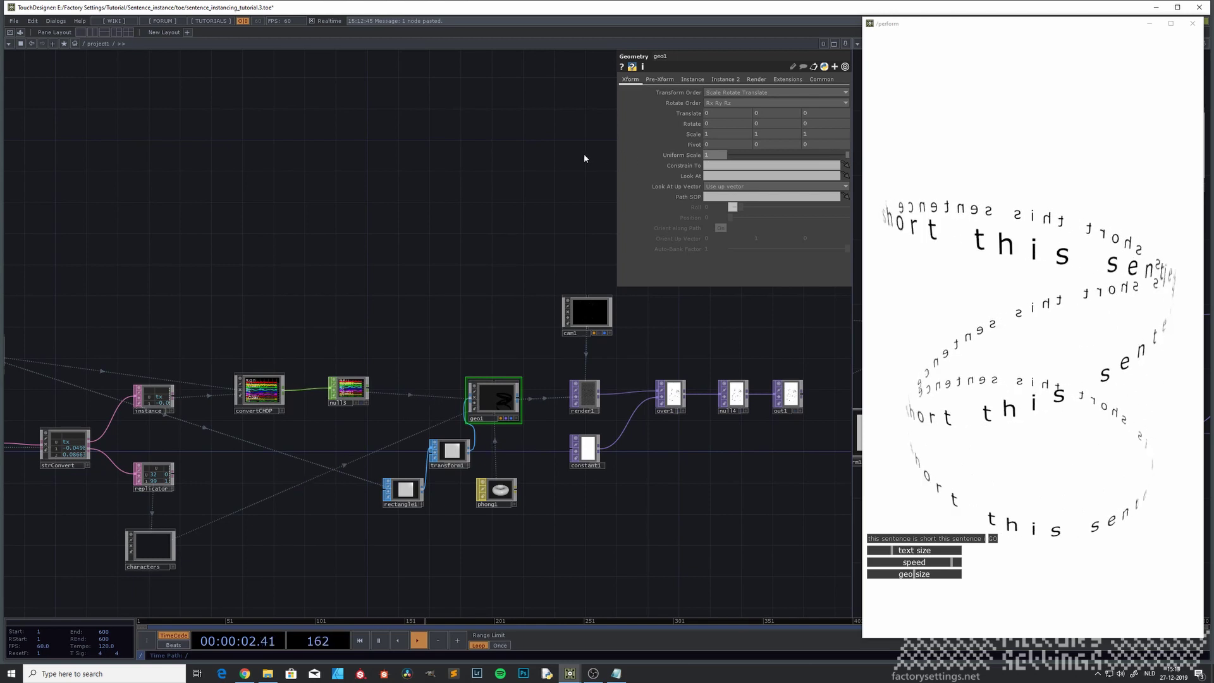
{"action": "left_click", "coordinate": [623, 155]}
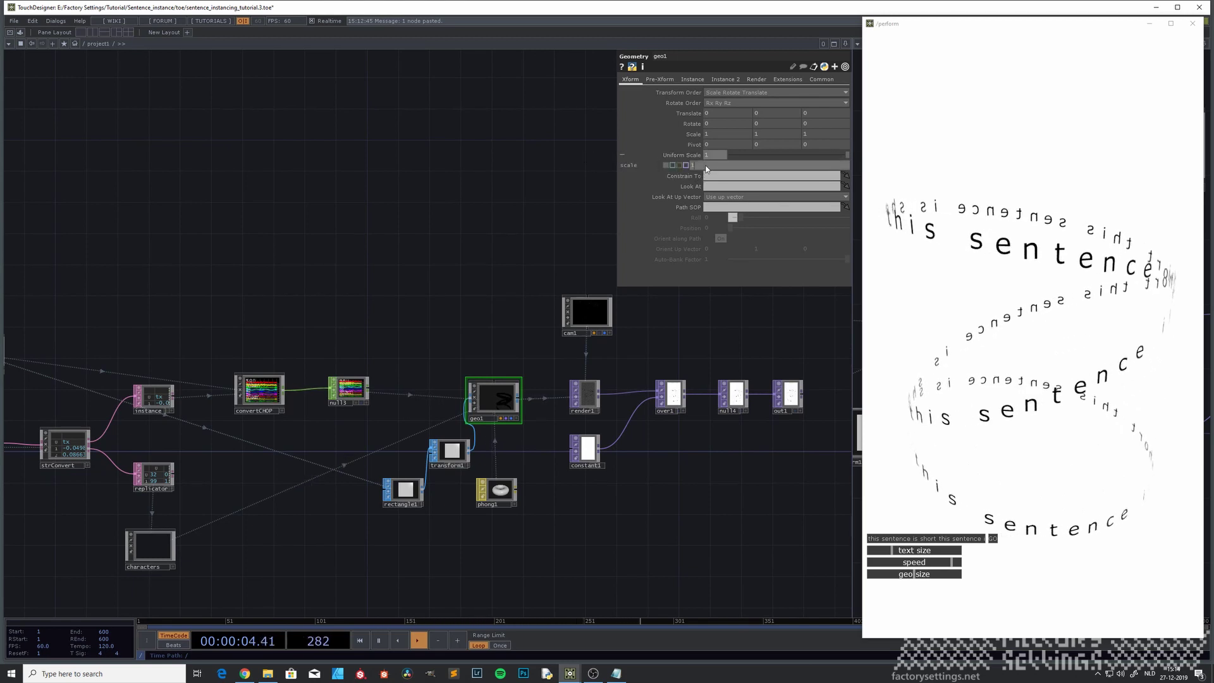
{"action": "left_click", "coordinate": [674, 168]}
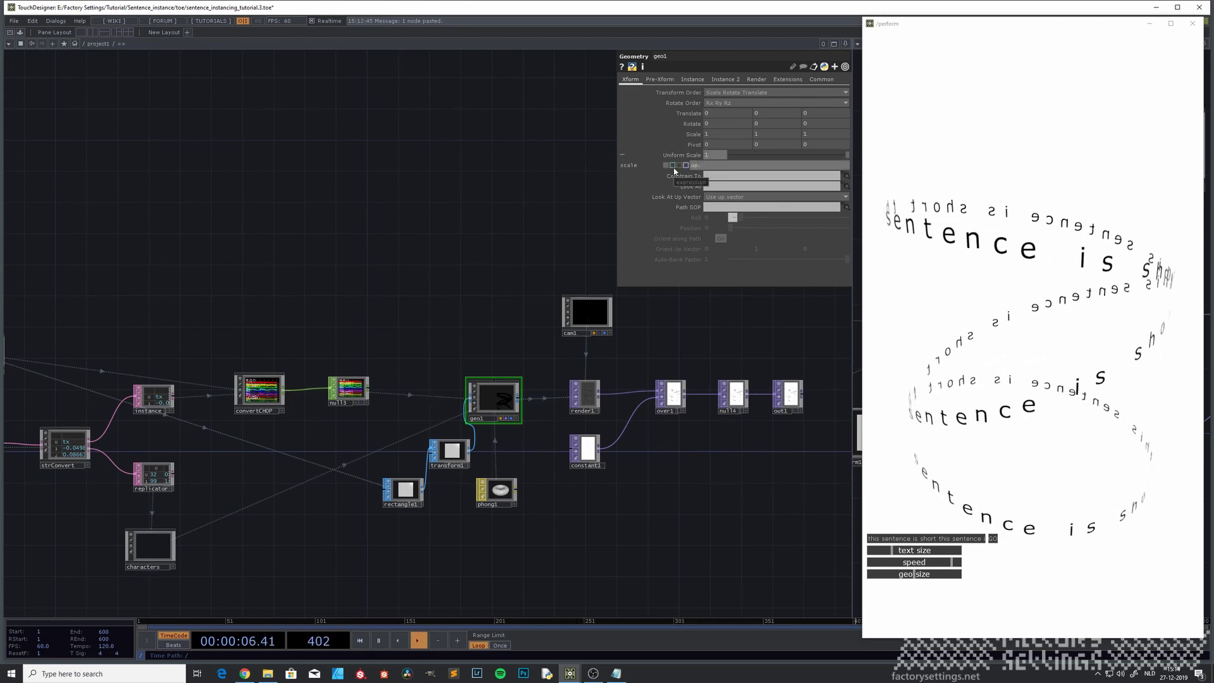
{"action": "type", "text": "SIZE."}
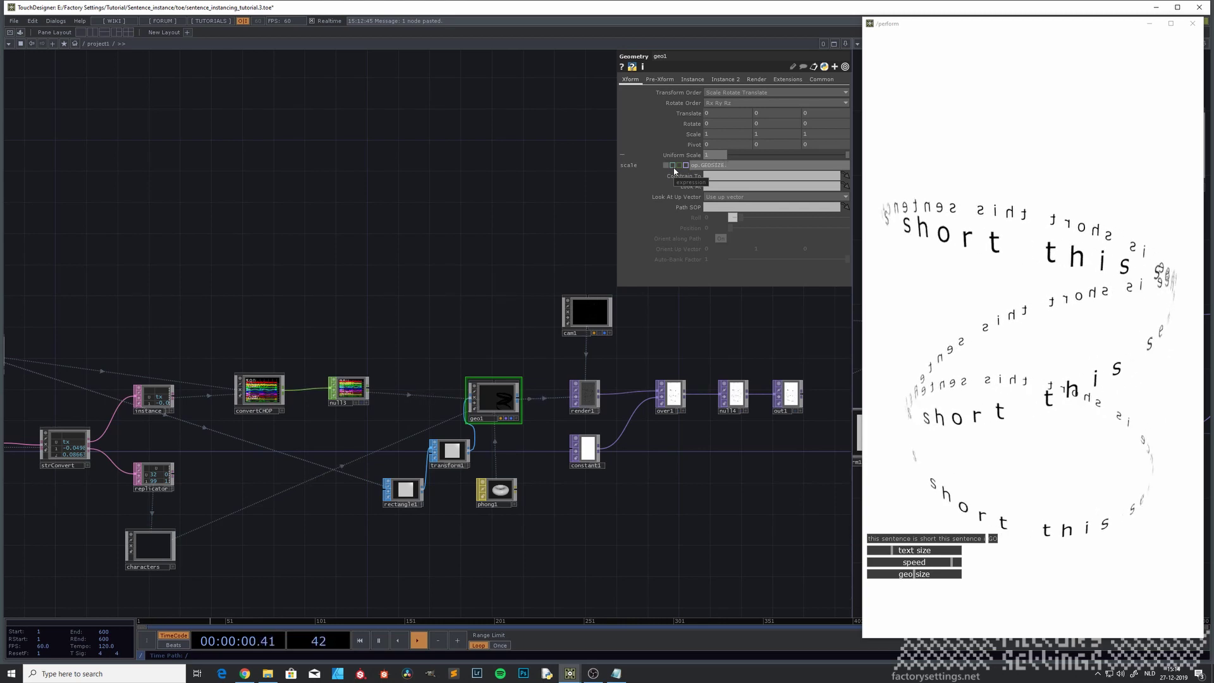
{"action": "type", "text": "op('out1"}
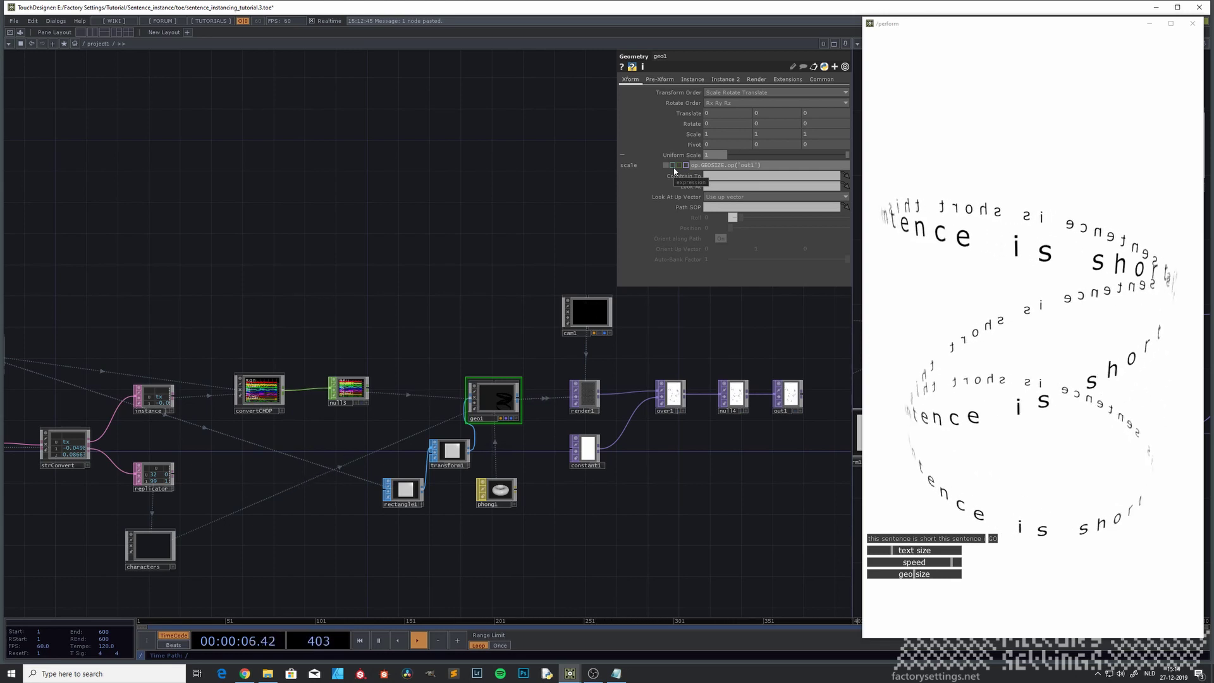
{"action": "type", "text": "')[0"}
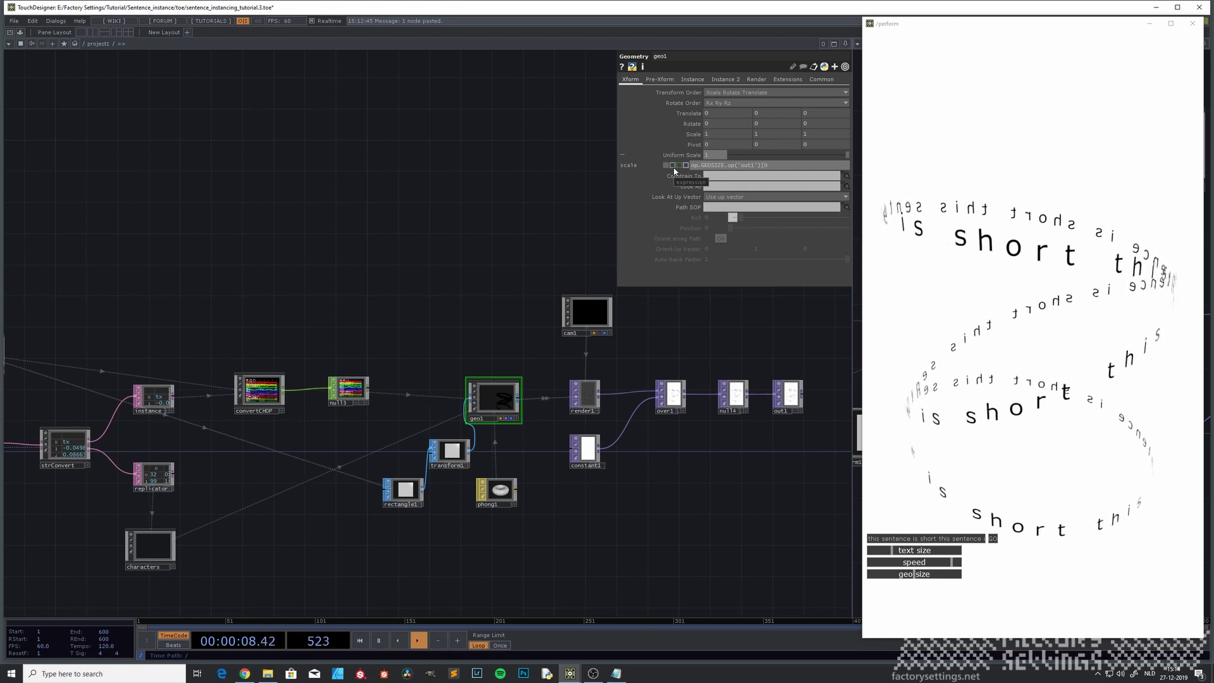
{"action": "key", "text": "Return"}
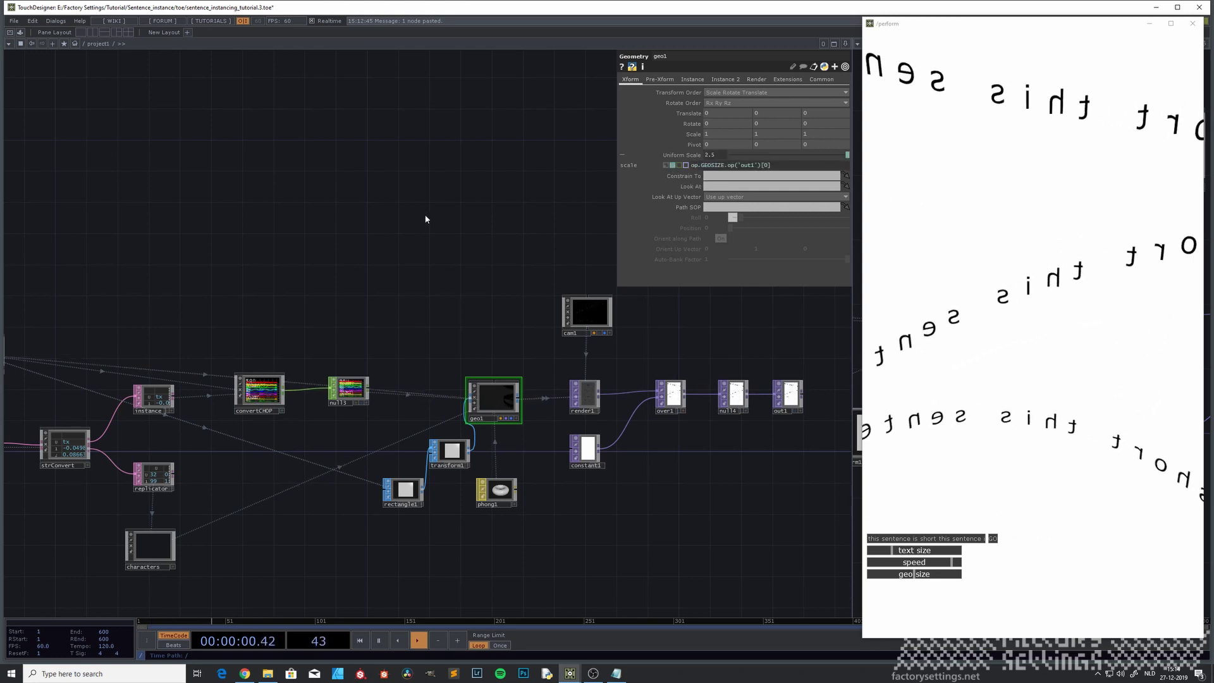
Lower the geo size slider in the perform window until geo1's Uniform Scale is about 0.9.
{"action": "left_click", "coordinate": [912, 576]}
{"action": "left_click_drag", "start_coordinate": [911, 577], "coordinate": [885, 580]}
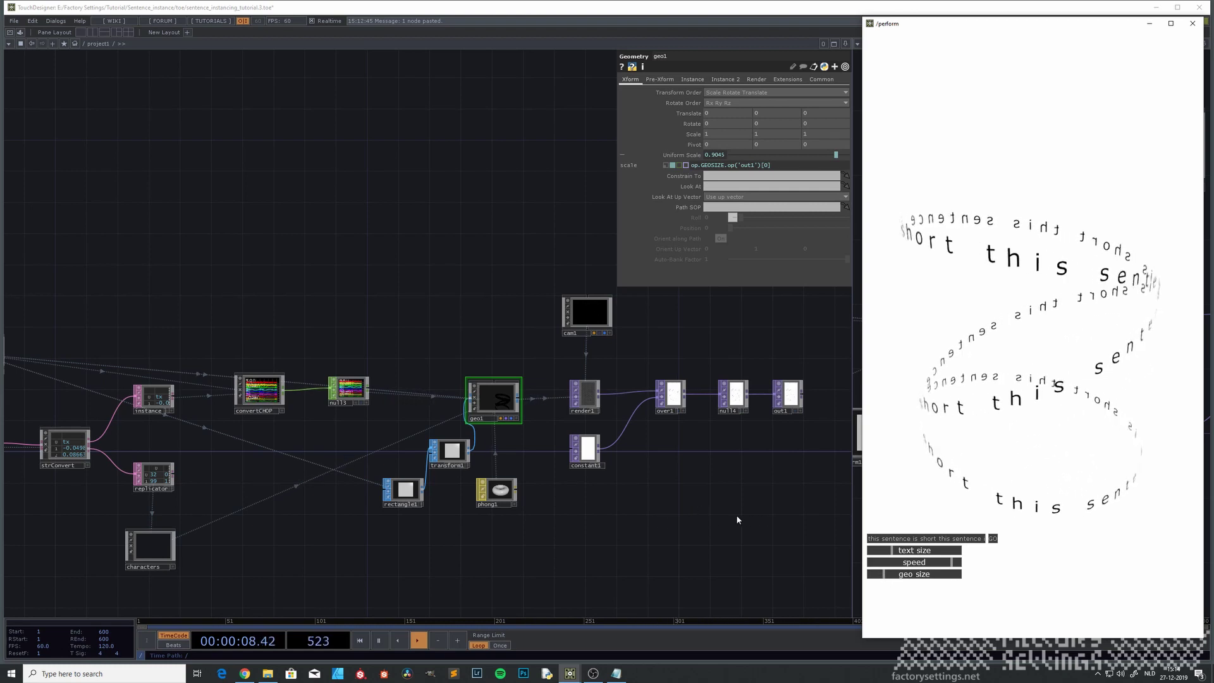
Examine the Translate and Rotate parameters of the cam1 camera as candidates for slider control.
{"action": "left_click_drag", "start_coordinate": [676, 326], "coordinate": [640, 353]}
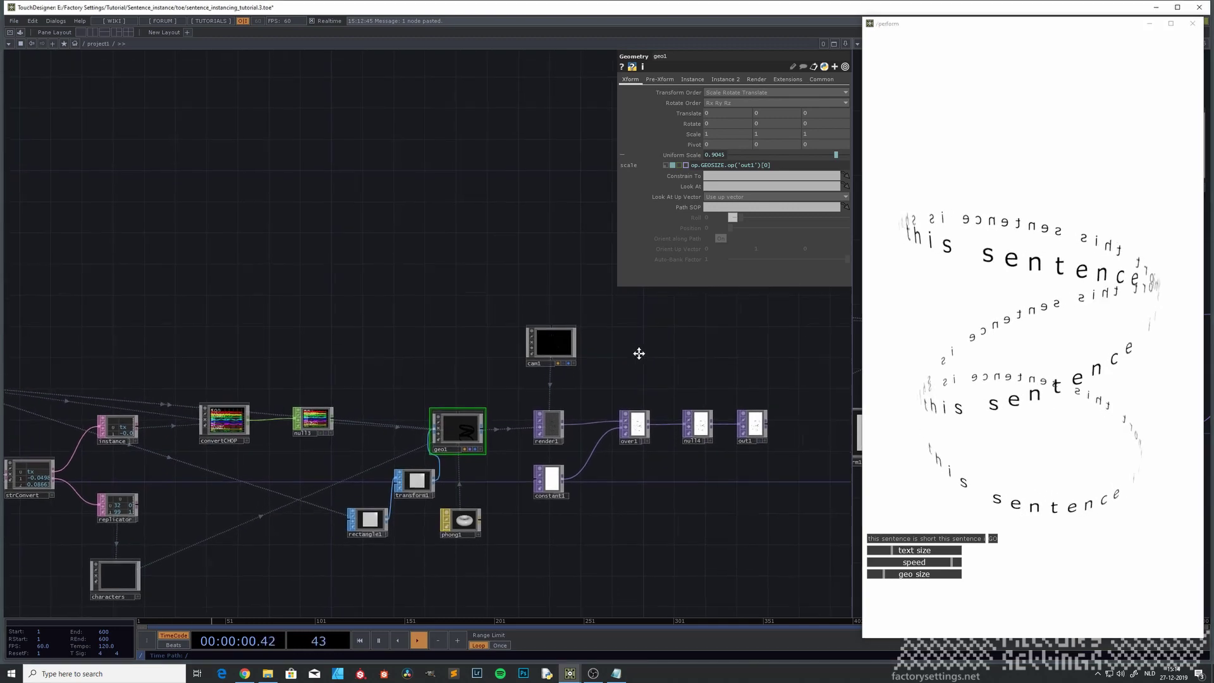
{"action": "scroll", "coordinate": [457, 434], "scroll_direction": "up", "scroll_amount": 5}
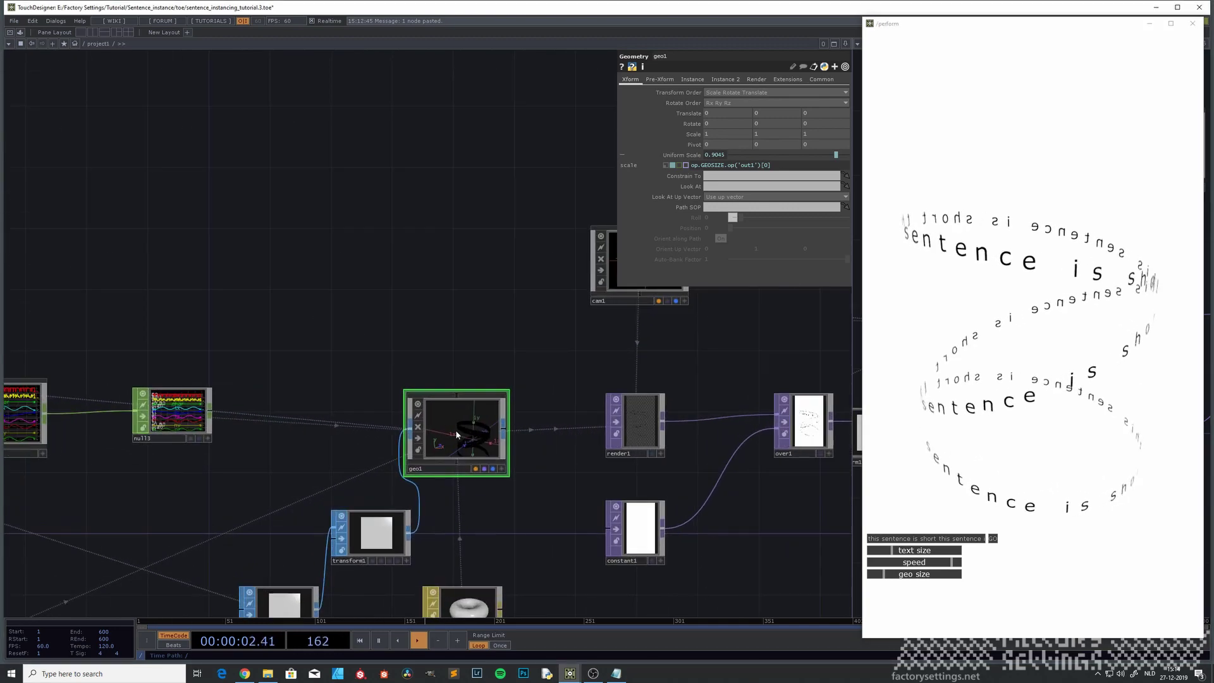
{"action": "scroll", "coordinate": [457, 434], "scroll_direction": "down", "scroll_amount": 2}
{"action": "left_click_drag", "start_coordinate": [477, 320], "coordinate": [434, 328]}
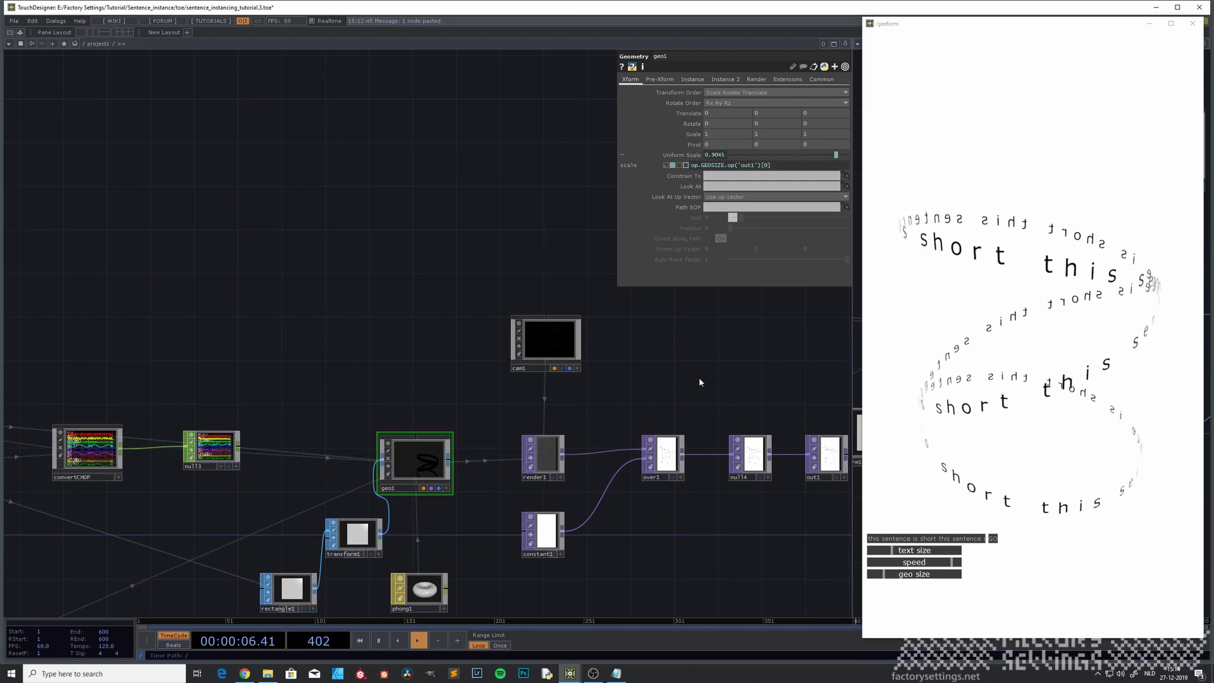
{"action": "left_click", "coordinate": [540, 335]}
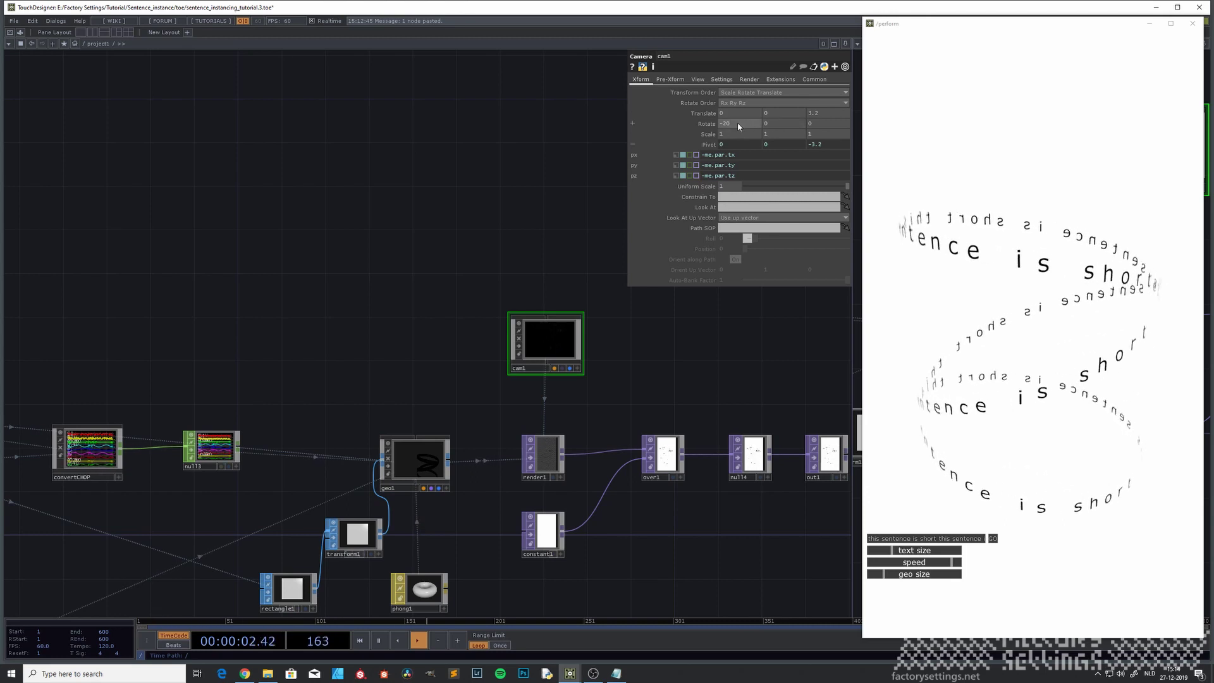
{"action": "left_click_drag", "start_coordinate": [737, 120], "coordinate": [784, 111]}
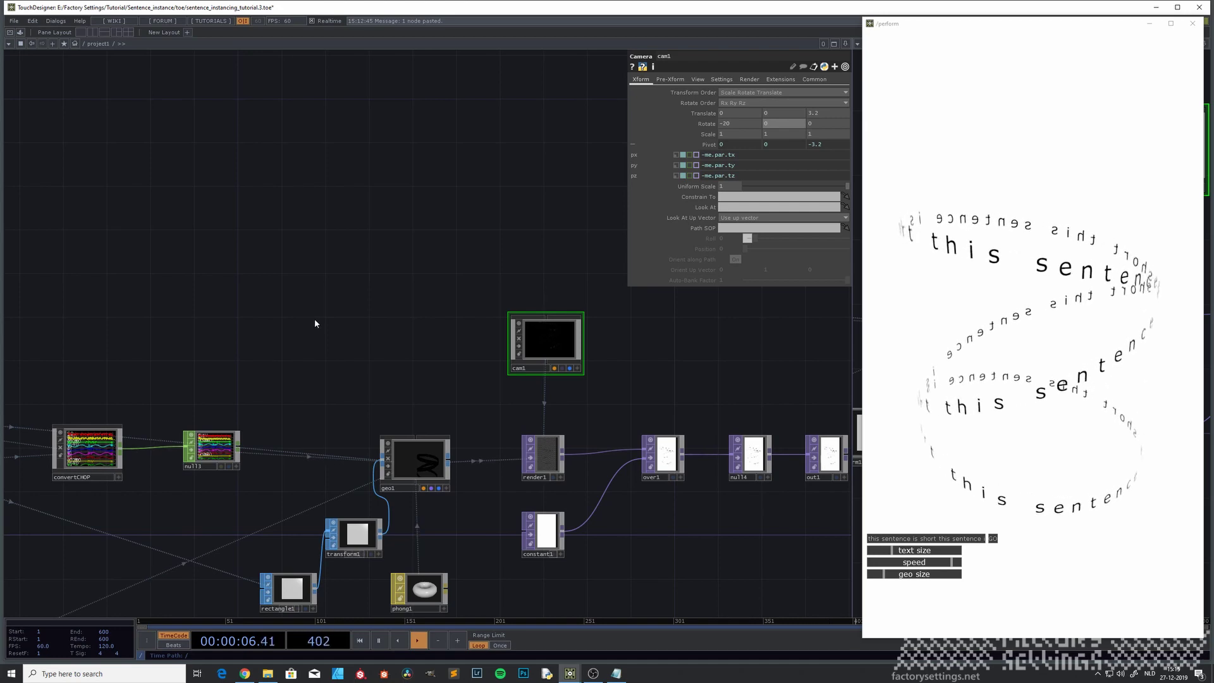
Add a new Slider COMP below slider3 in the BL container of the ui component.
{"action": "scroll", "coordinate": [392, 344], "scroll_direction": "down", "scroll_amount": 3}
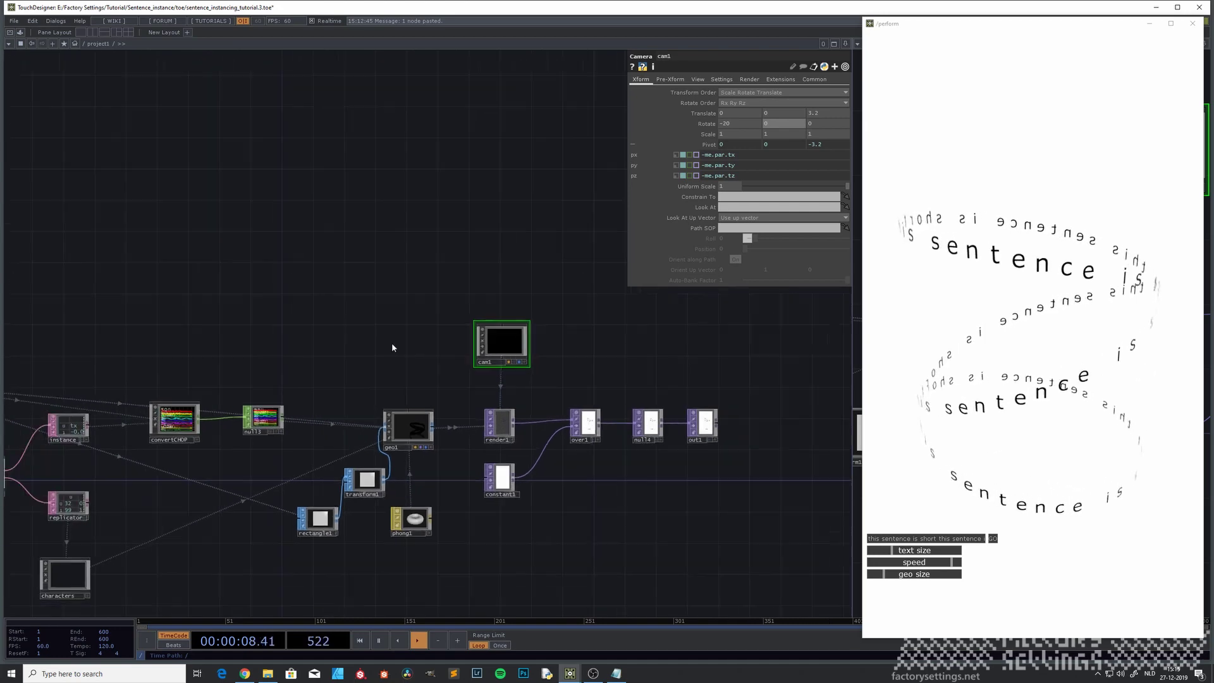
{"action": "left_click_drag", "start_coordinate": [392, 344], "coordinate": [439, 354]}
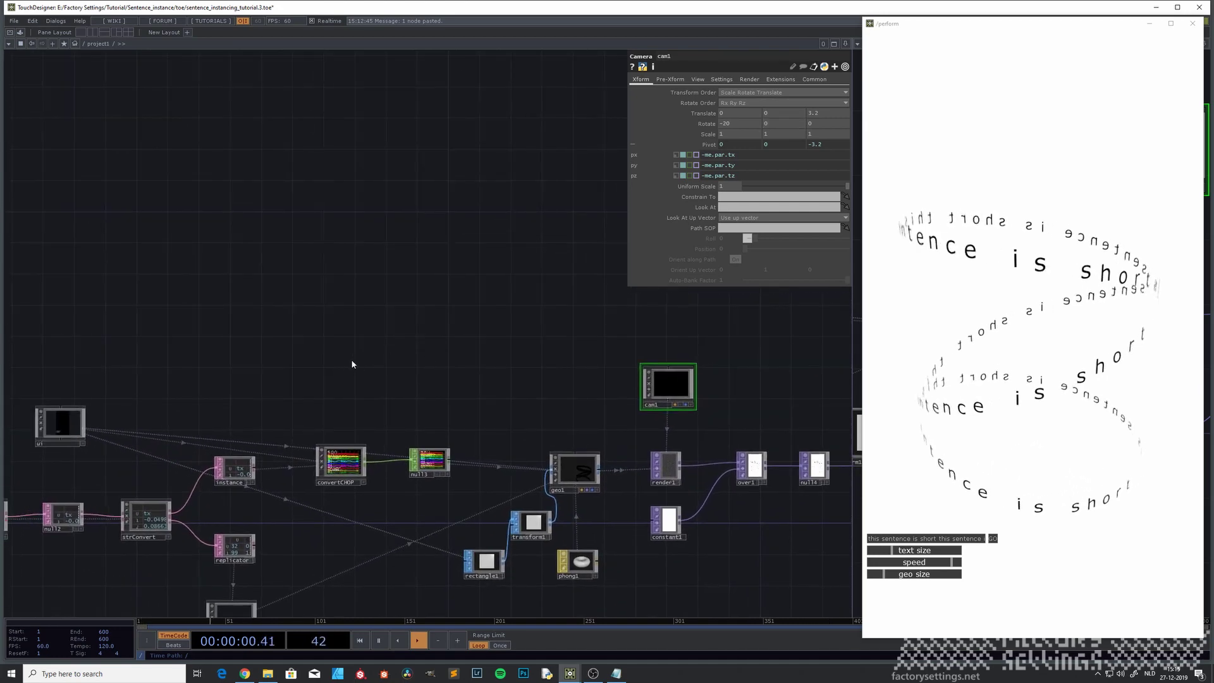
{"action": "left_click_drag", "start_coordinate": [320, 349], "coordinate": [506, 316]}
{"action": "left_click", "coordinate": [242, 400]}
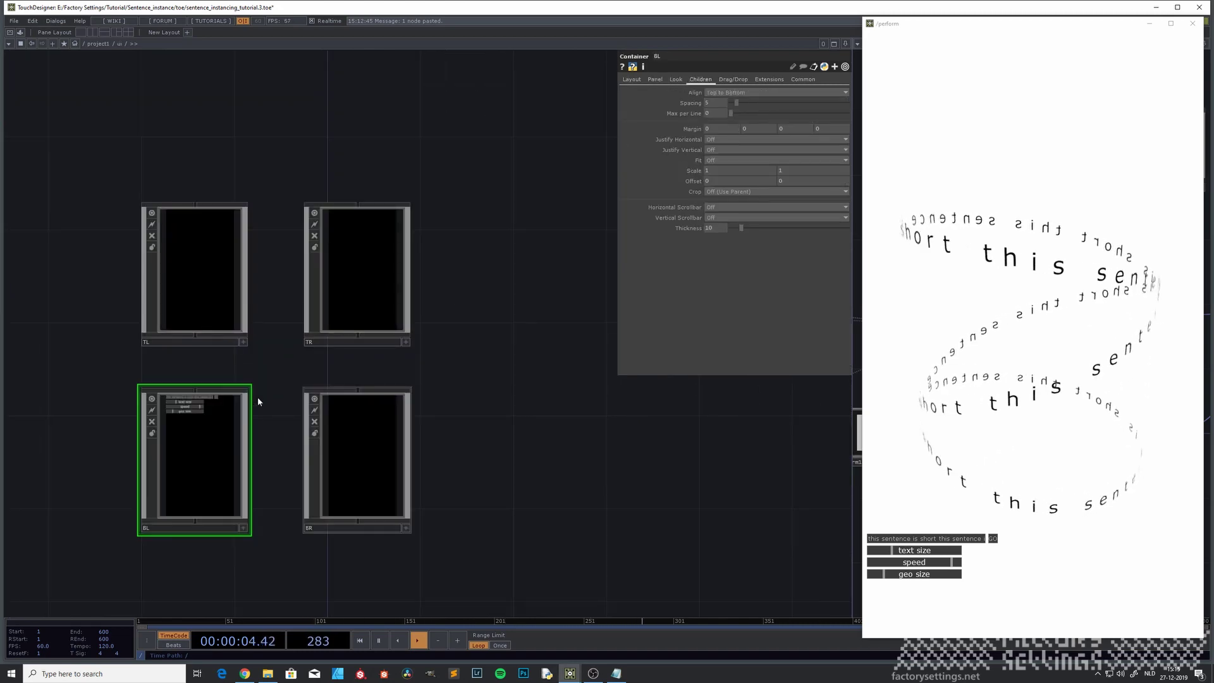
{"action": "middle_click_drag", "start_coordinate": [198, 487], "coordinate": [249, 418]}
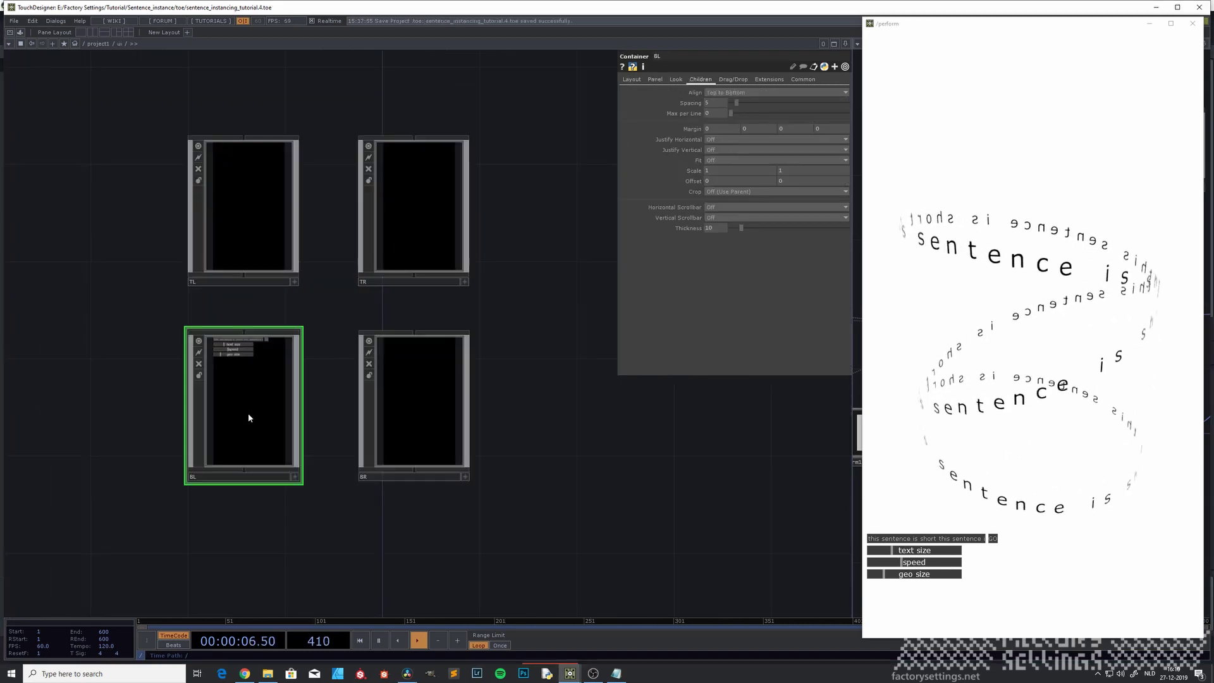
{"action": "double_click", "coordinate": [248, 418]}
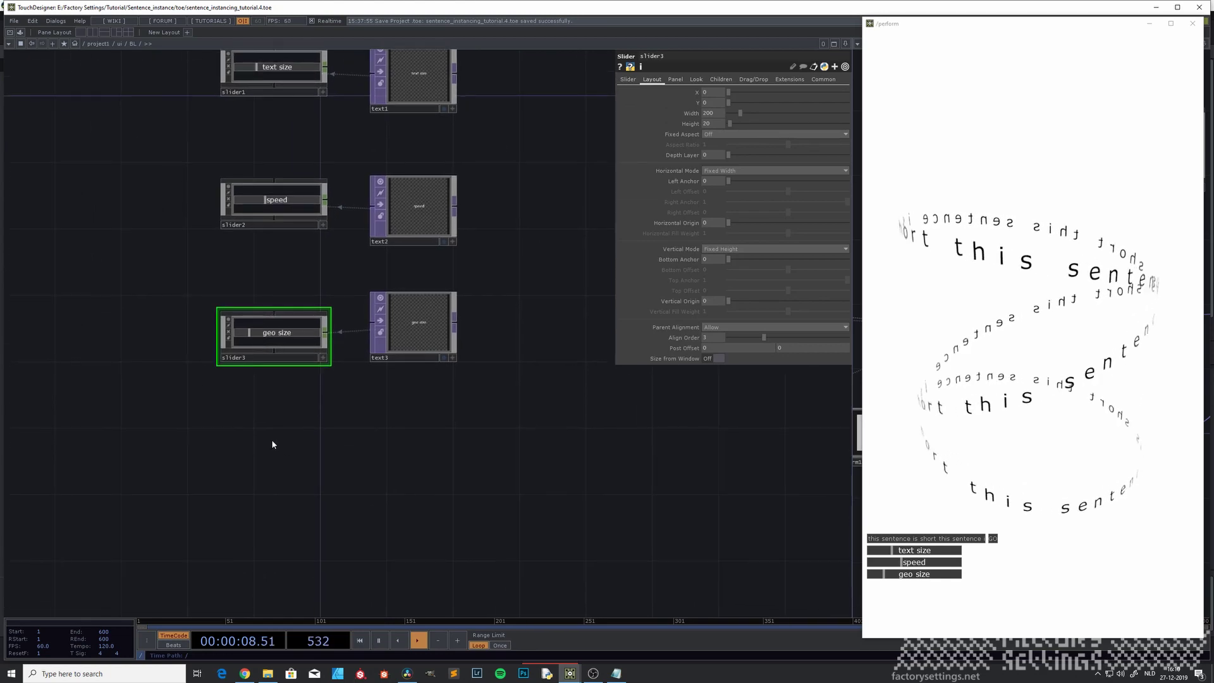
{"action": "key", "text": "Tab"}
{"action": "left_click", "coordinate": [122, 336]}
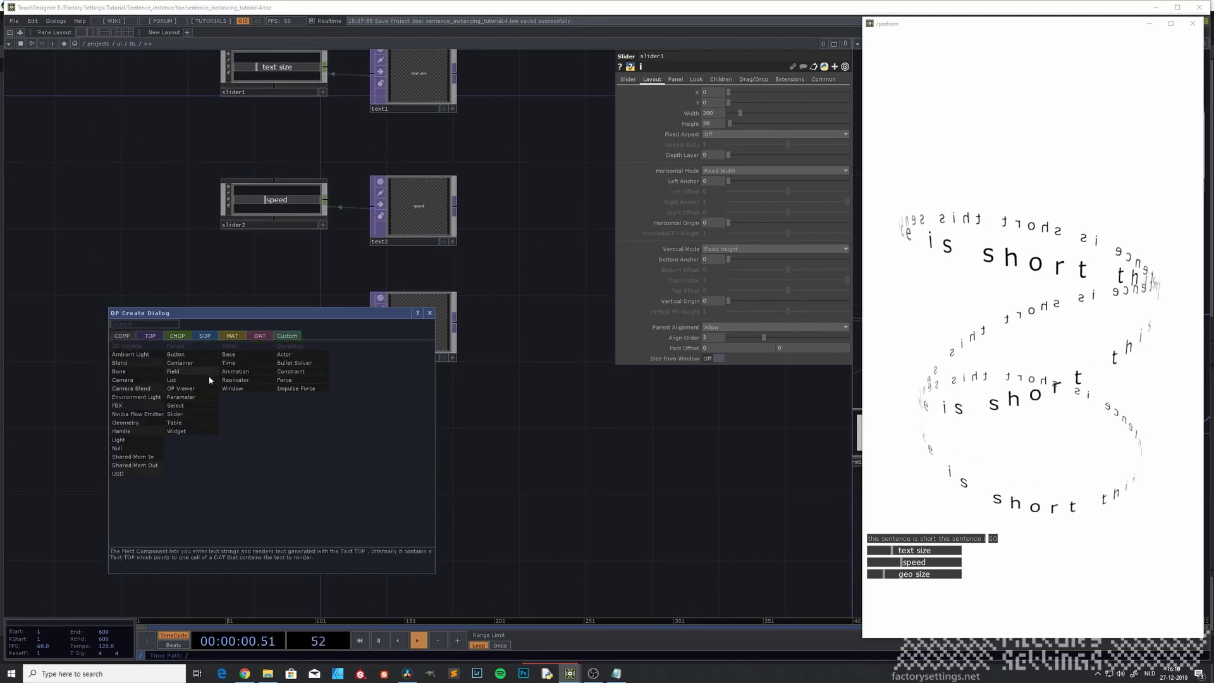
{"action": "left_click", "coordinate": [191, 413]}
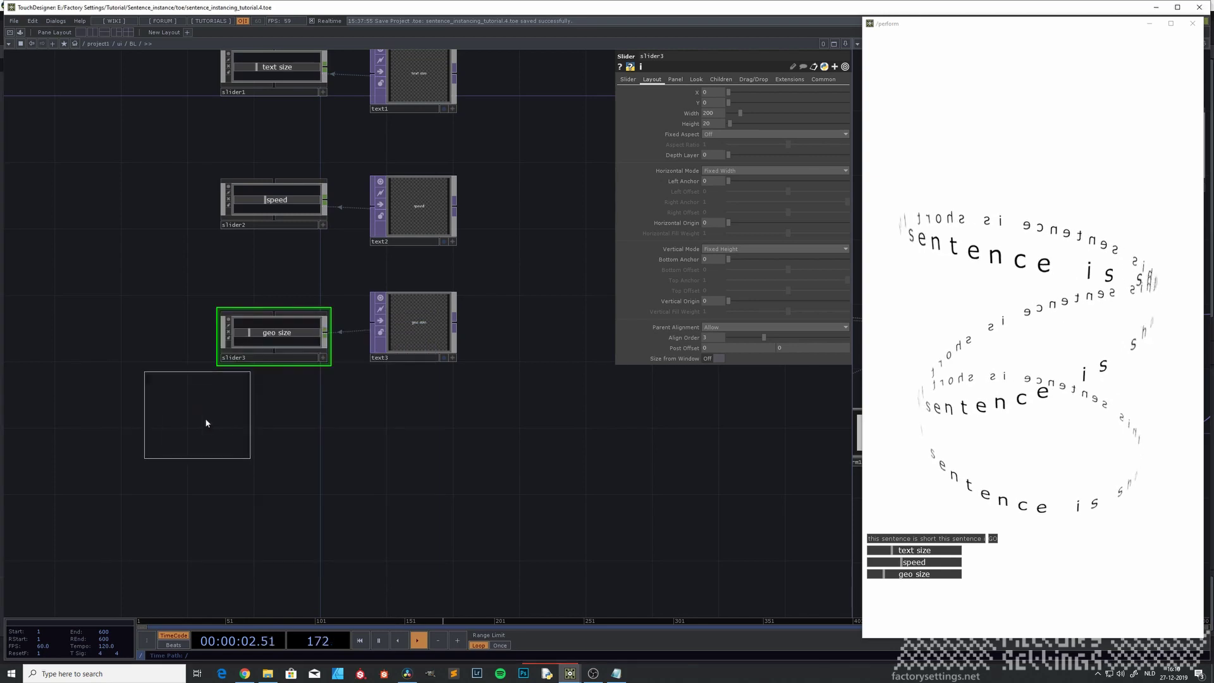
{"action": "left_click", "coordinate": [272, 468]}
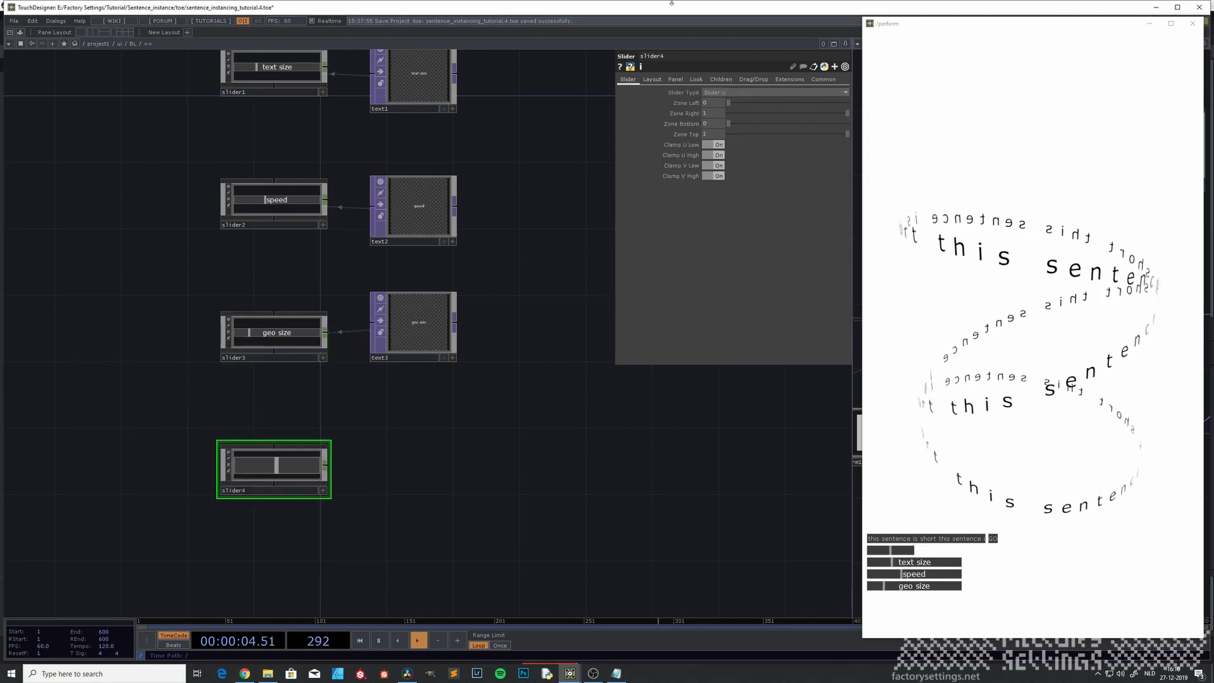
Set the width of slider4 to 200.
{"action": "left_click", "coordinate": [652, 80]}
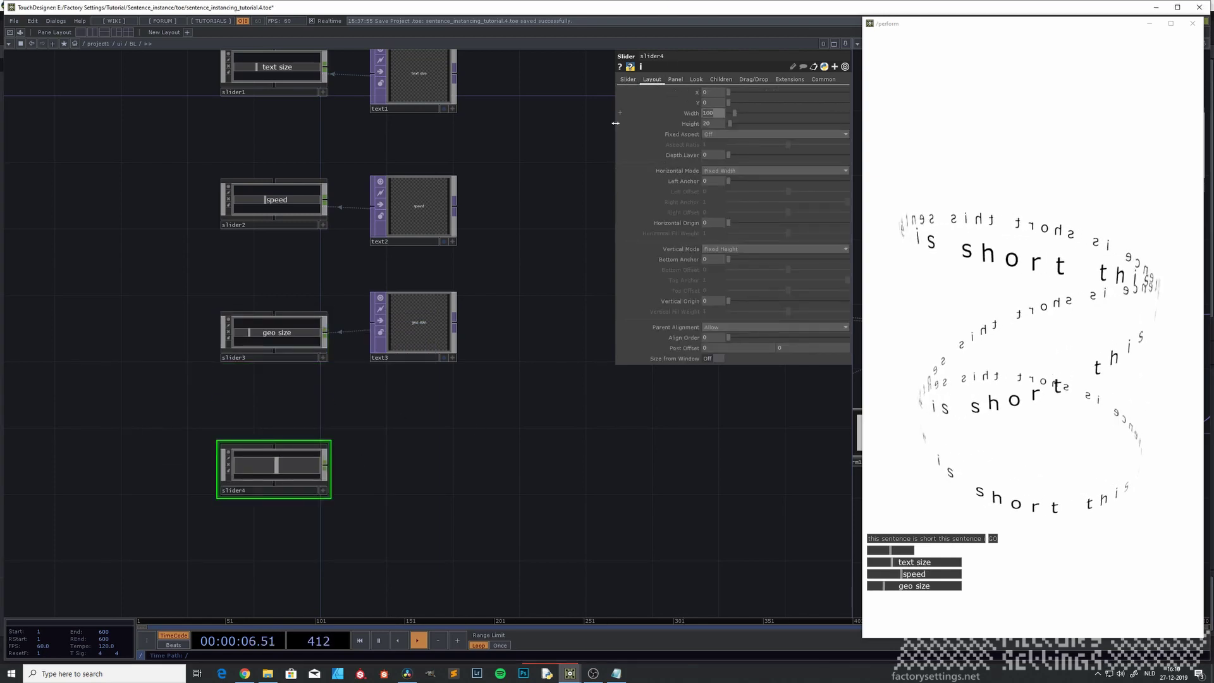
{"action": "type", "text": "2"}
{"action": "key", "text": "Return"}
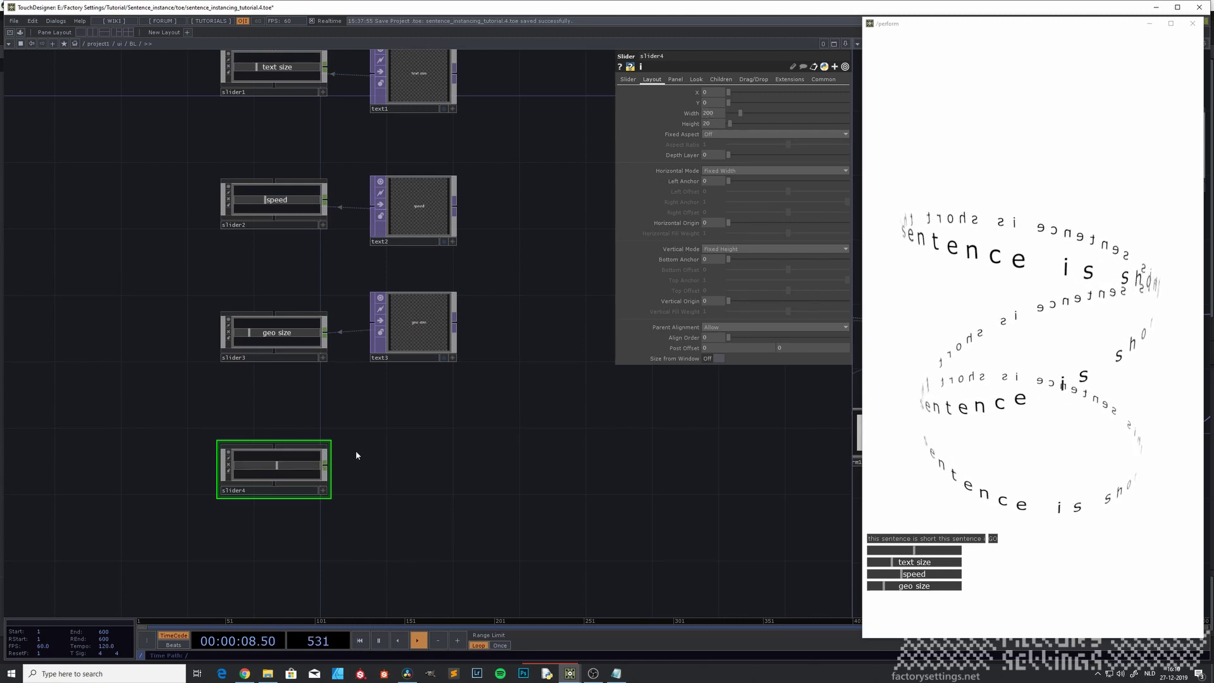
Duplicate the slider4 component and place the copy directly below it.
{"action": "middle_click_drag", "start_coordinate": [416, 479], "coordinate": [415, 421]}
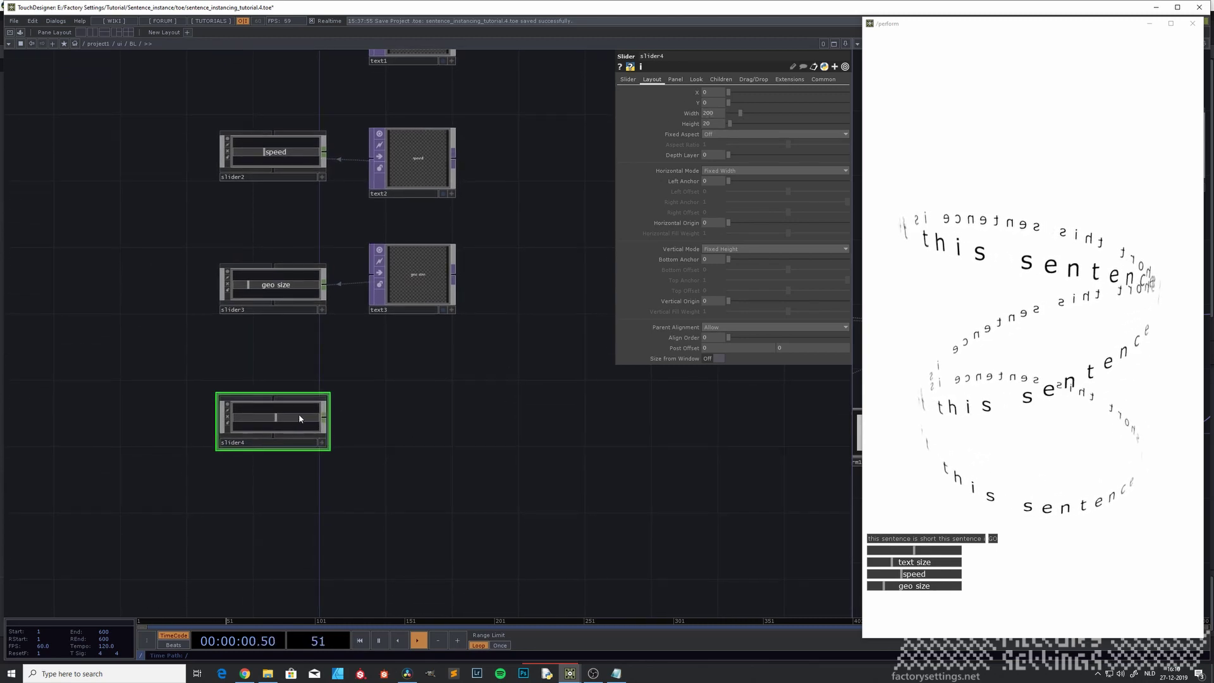
{"action": "key", "text": "ctrl+c"}
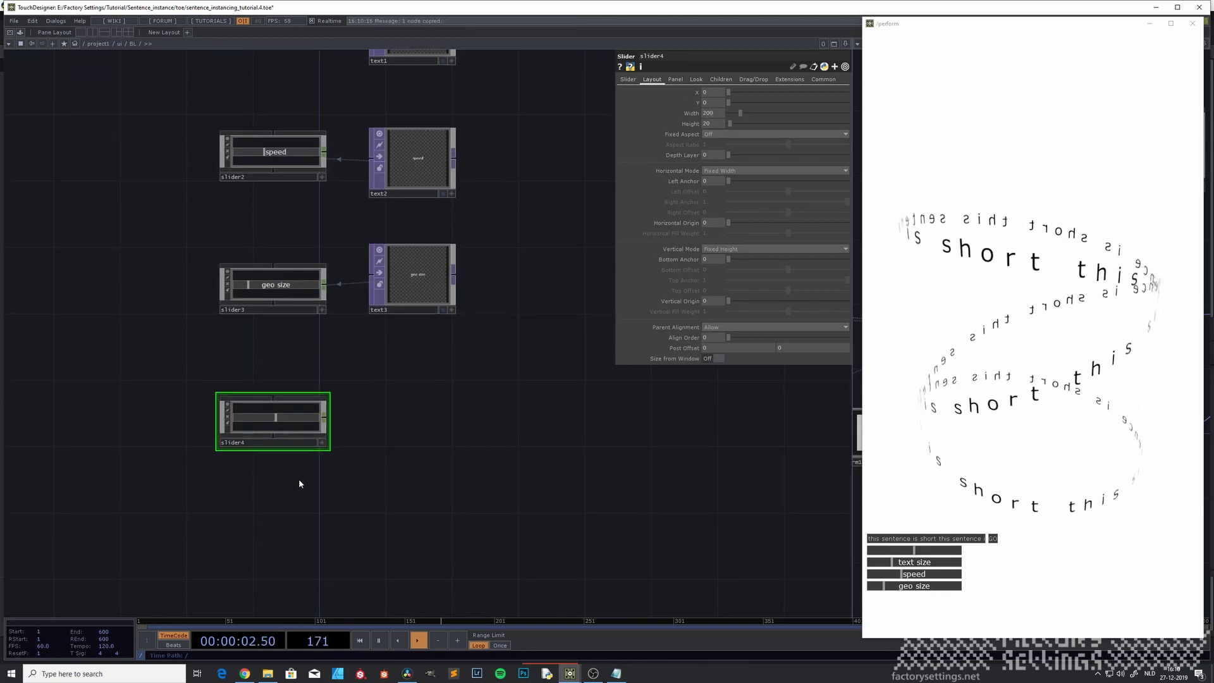
{"action": "key", "text": "ctrl+v"}
{"action": "left_click", "coordinate": [299, 498]}
{"action": "middle_click_drag", "start_coordinate": [360, 475], "coordinate": [354, 446]}
Rename slider4 to rotatex and its copy below to rotatey.
{"action": "left_click", "coordinate": [335, 425]}
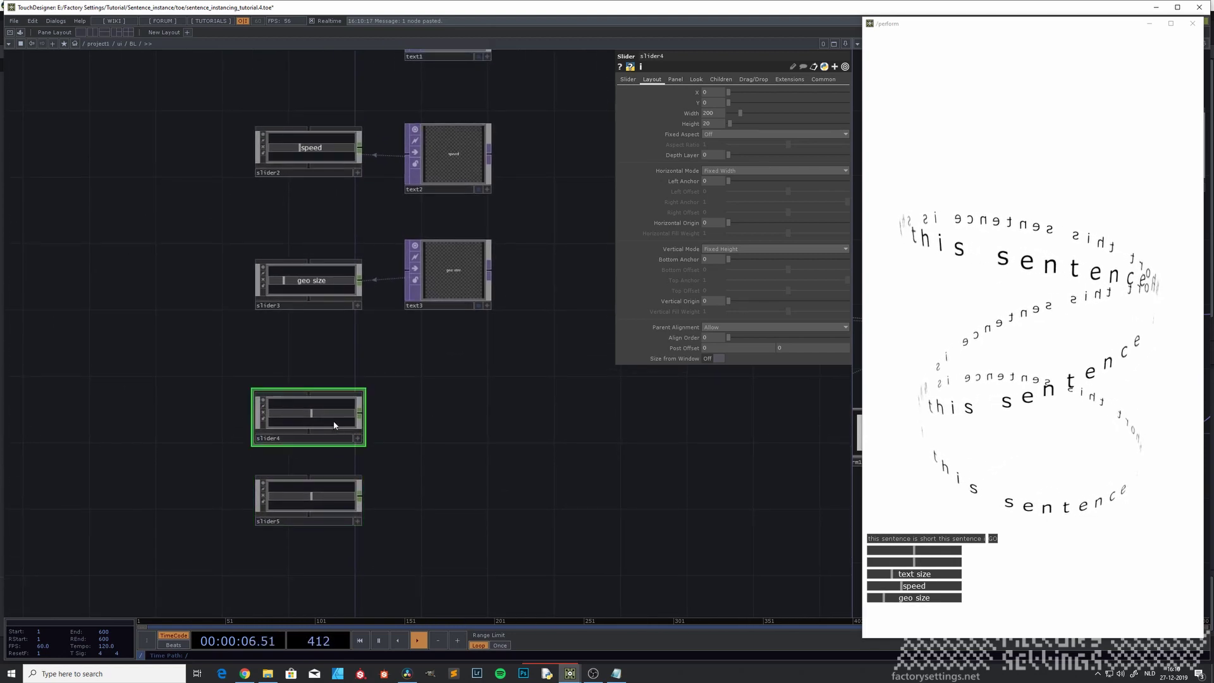
{"action": "left_click", "coordinate": [268, 438]}
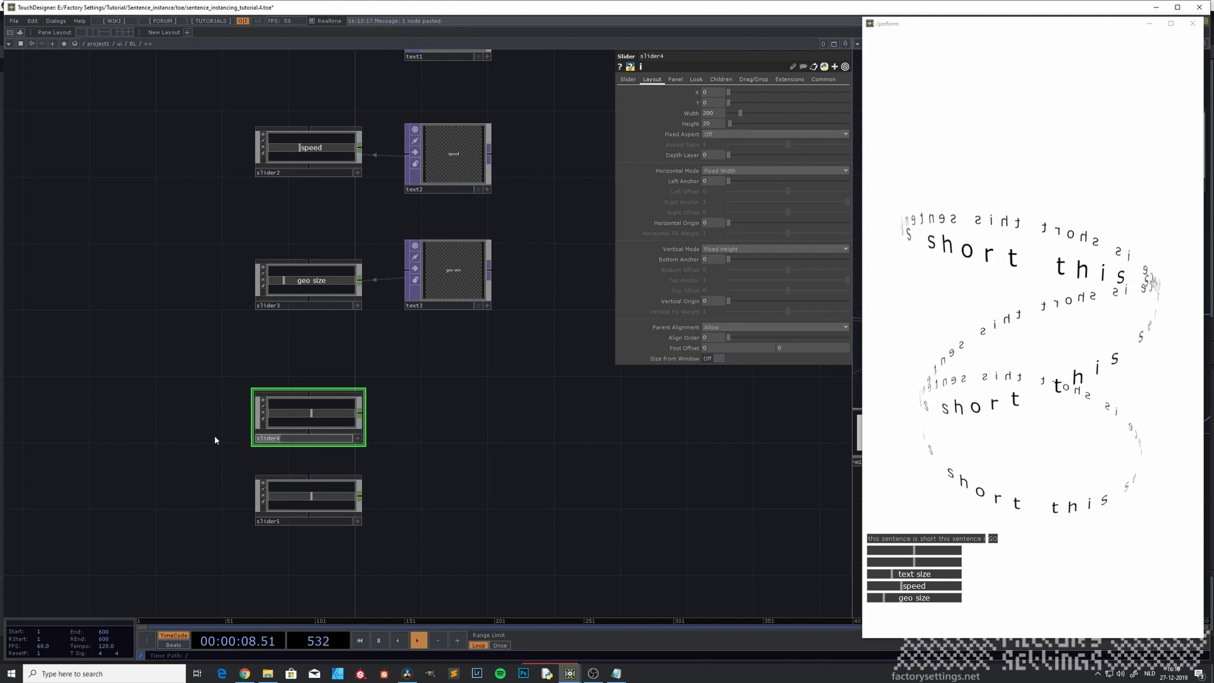
{"action": "type", "text": "rotatex"}
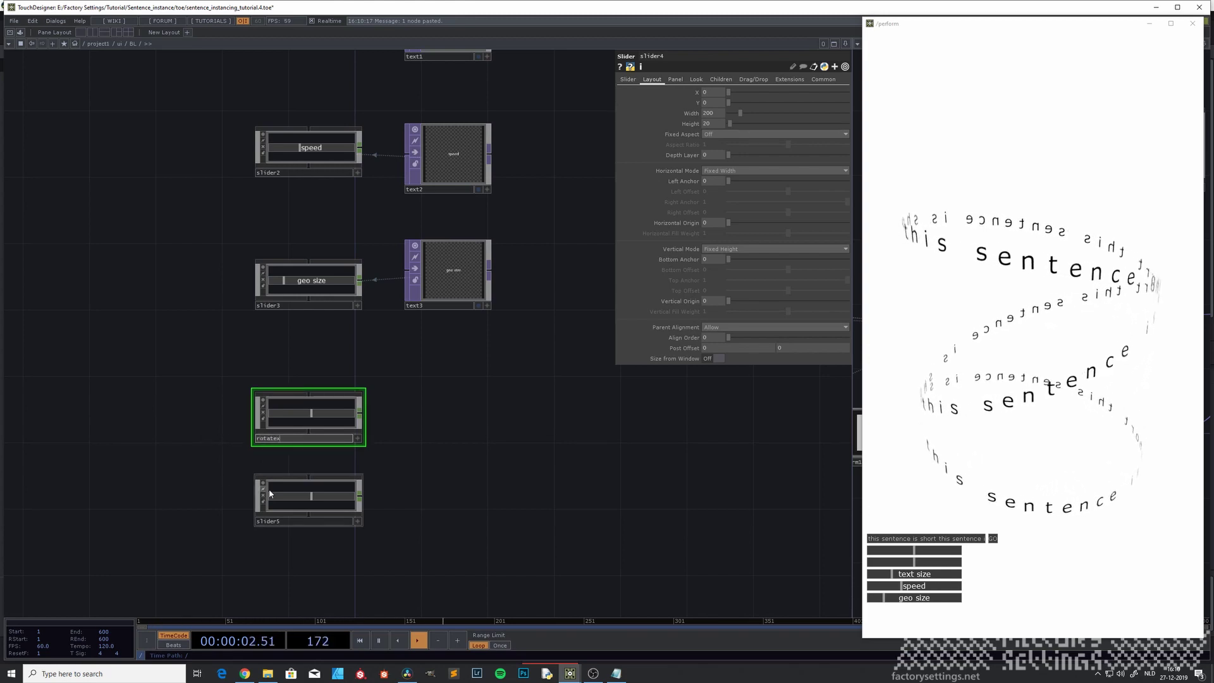
{"action": "left_click", "coordinate": [294, 493]}
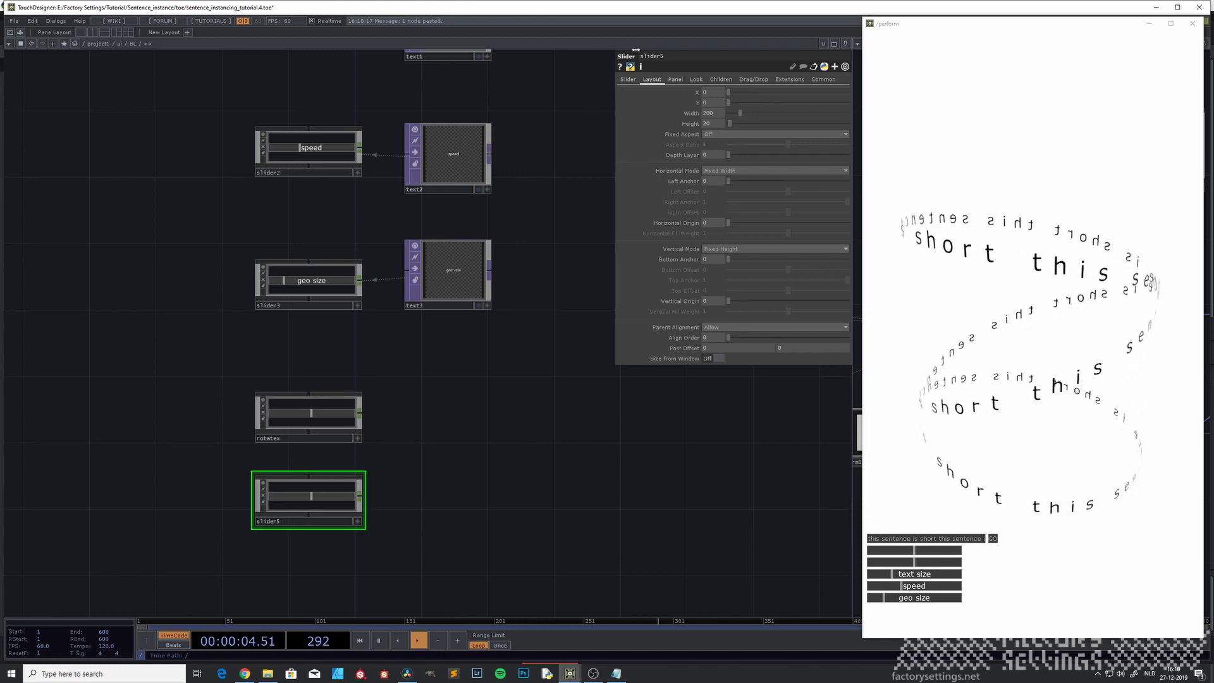
{"action": "left_click", "coordinate": [268, 522]}
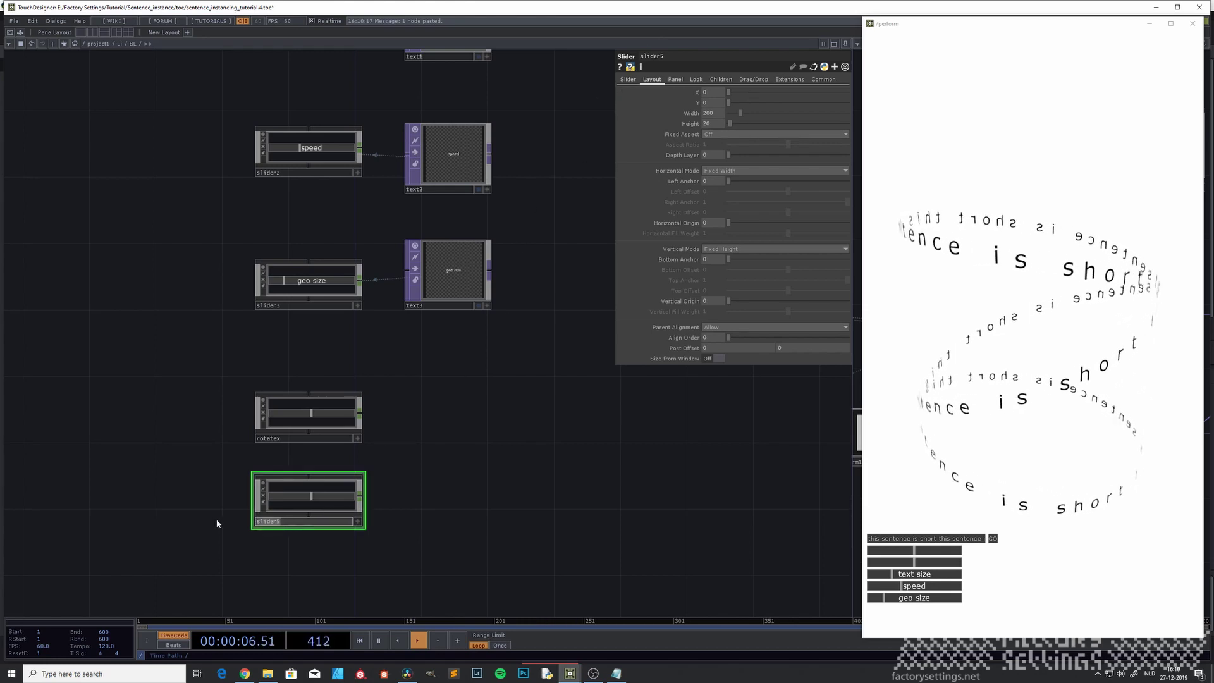
{"action": "type", "text": "rotate"}
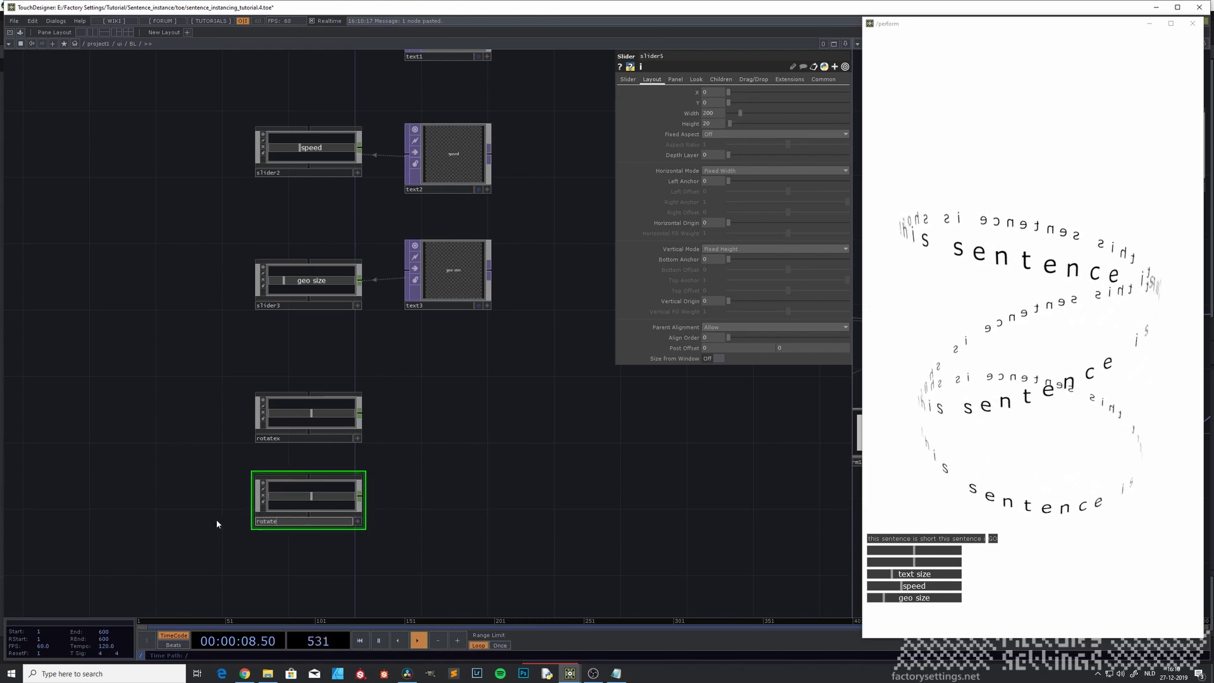
{"action": "type", "text": "y"}
{"action": "key", "text": "Return"}
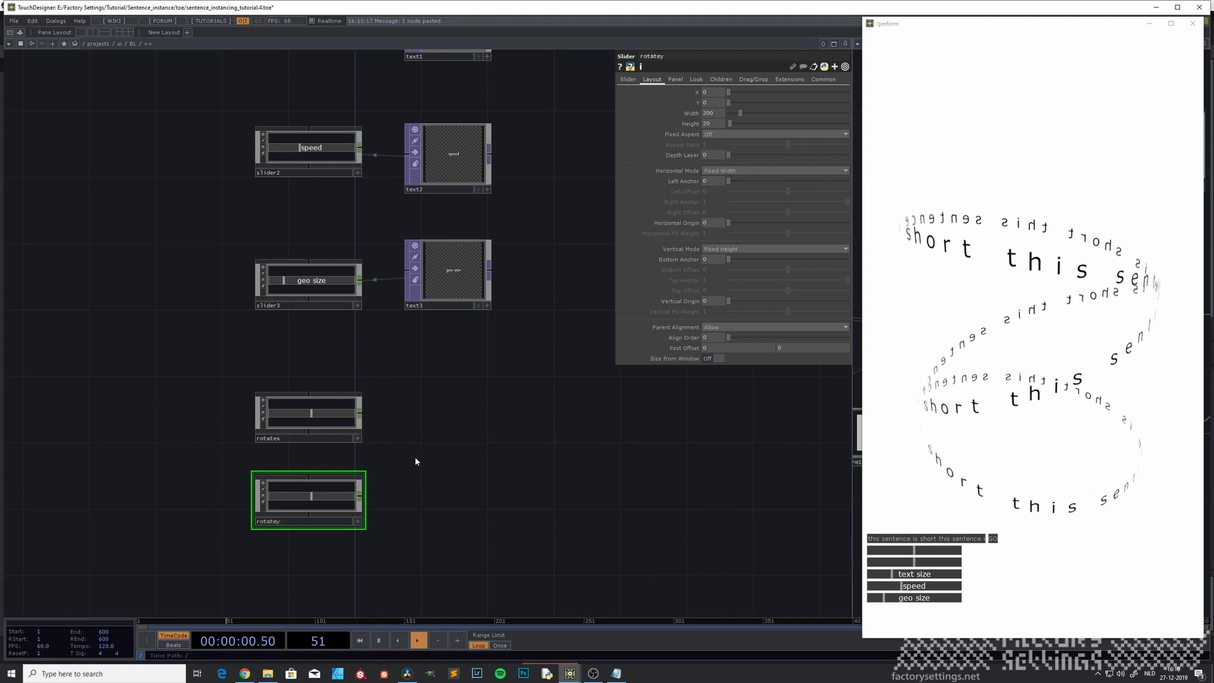
Set the Global OP Shortcut of rotatex to ROTATEX and that of rotatey to ROTATEY.
{"action": "left_click", "coordinate": [342, 424]}
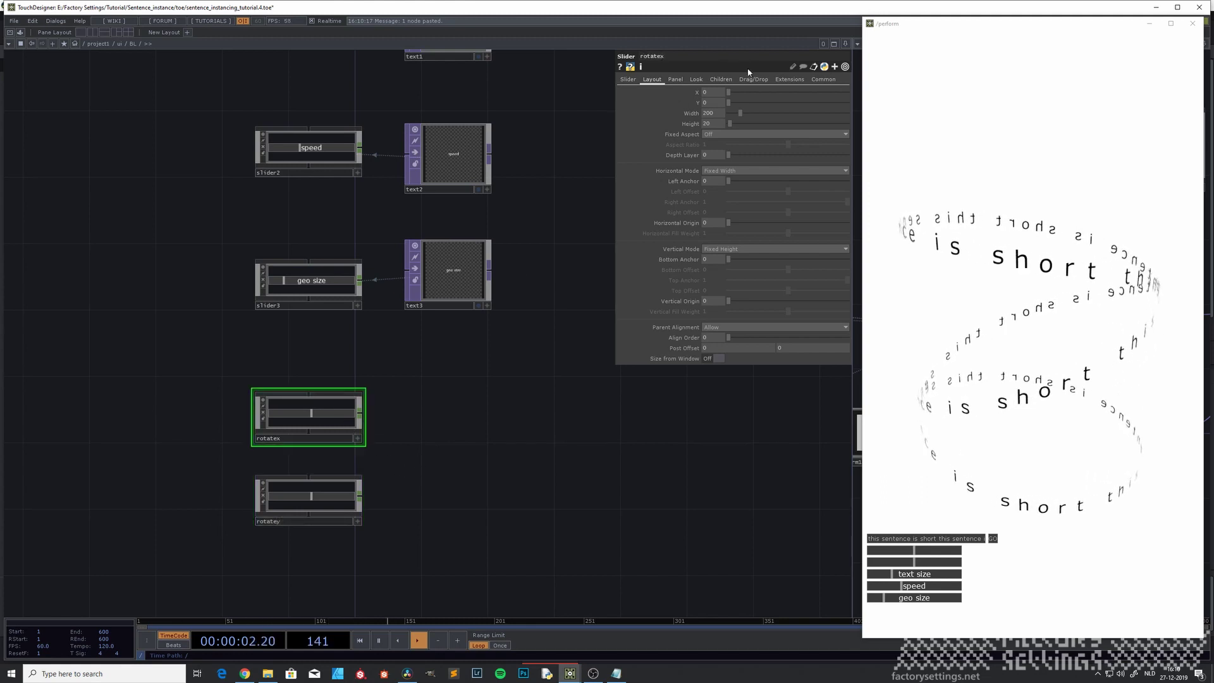
{"action": "left_click", "coordinate": [823, 80]}
{"action": "left_click", "coordinate": [713, 104]}
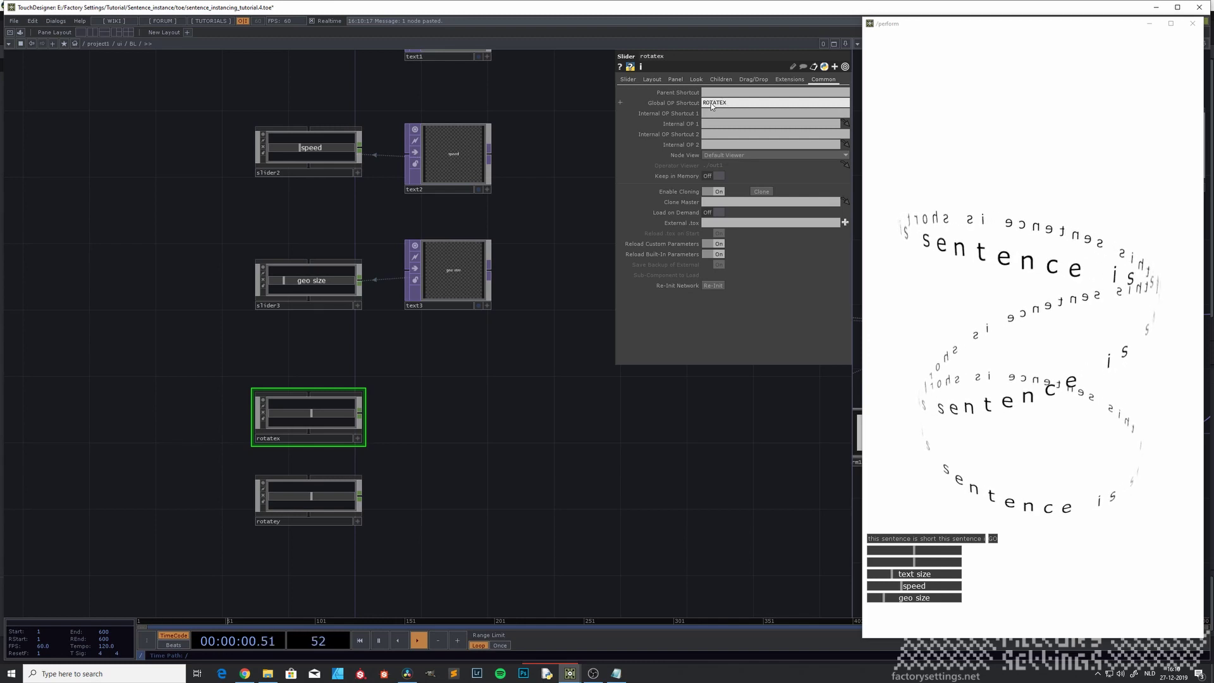
{"action": "left_click", "coordinate": [335, 506]}
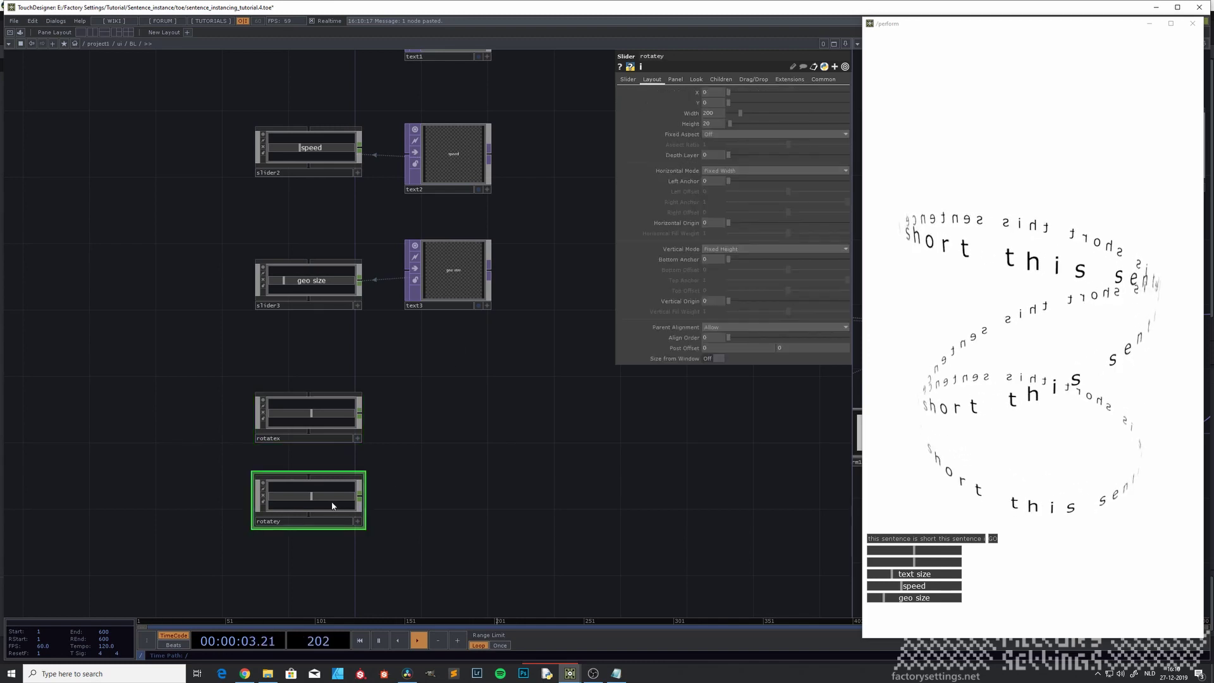
{"action": "left_click", "coordinate": [822, 79]}
{"action": "left_click", "coordinate": [716, 104]}
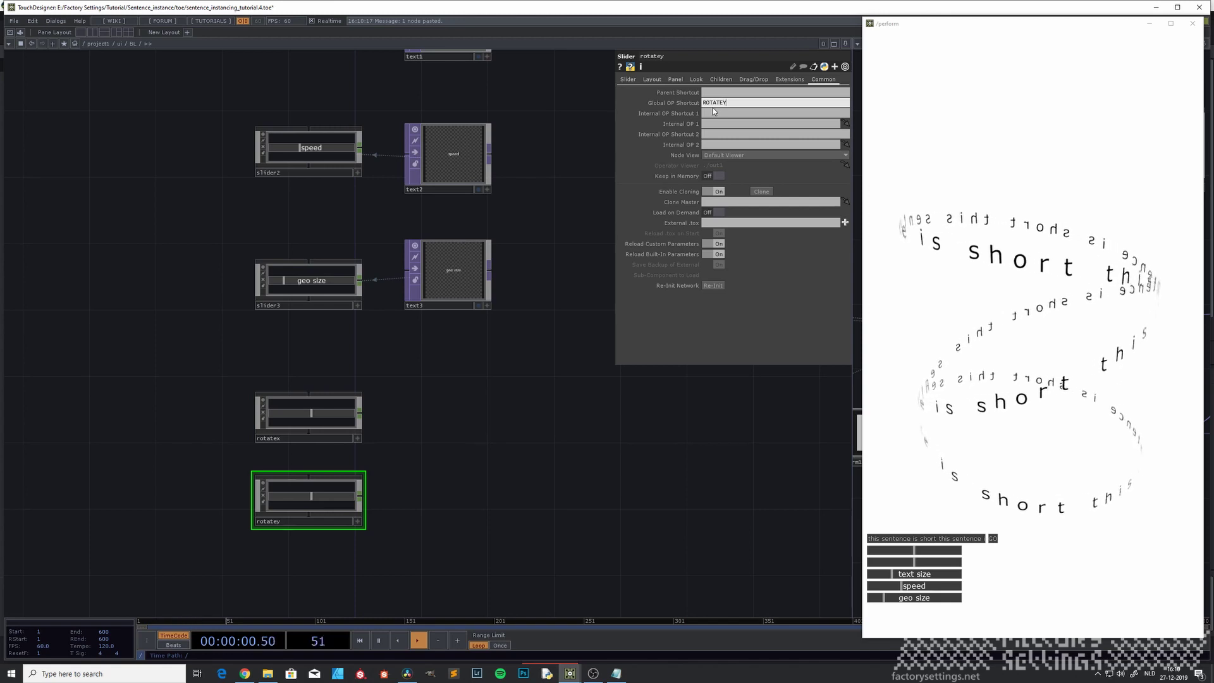
{"action": "left_click", "coordinate": [492, 430]}
Duplicate the text3 TOP and place the copy beside the rotatex slider.
{"action": "left_click_drag", "start_coordinate": [464, 423], "coordinate": [444, 400]}
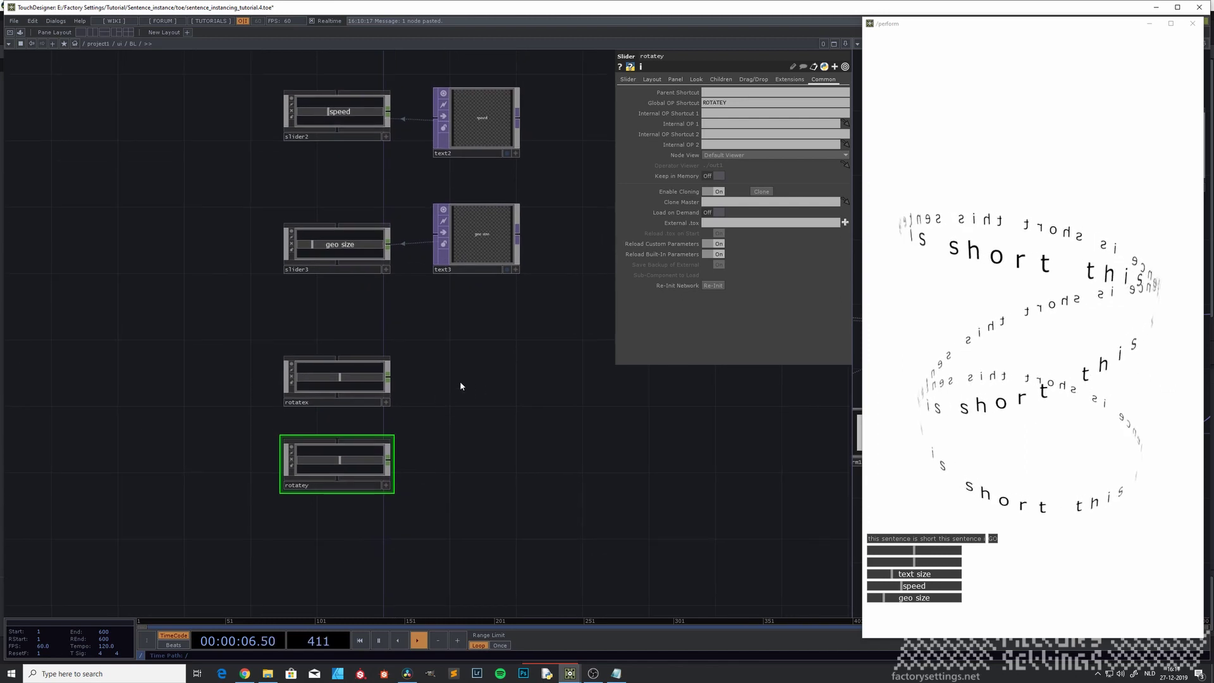
{"action": "left_click", "coordinate": [495, 247]}
{"action": "key", "text": "ctrl+c"}
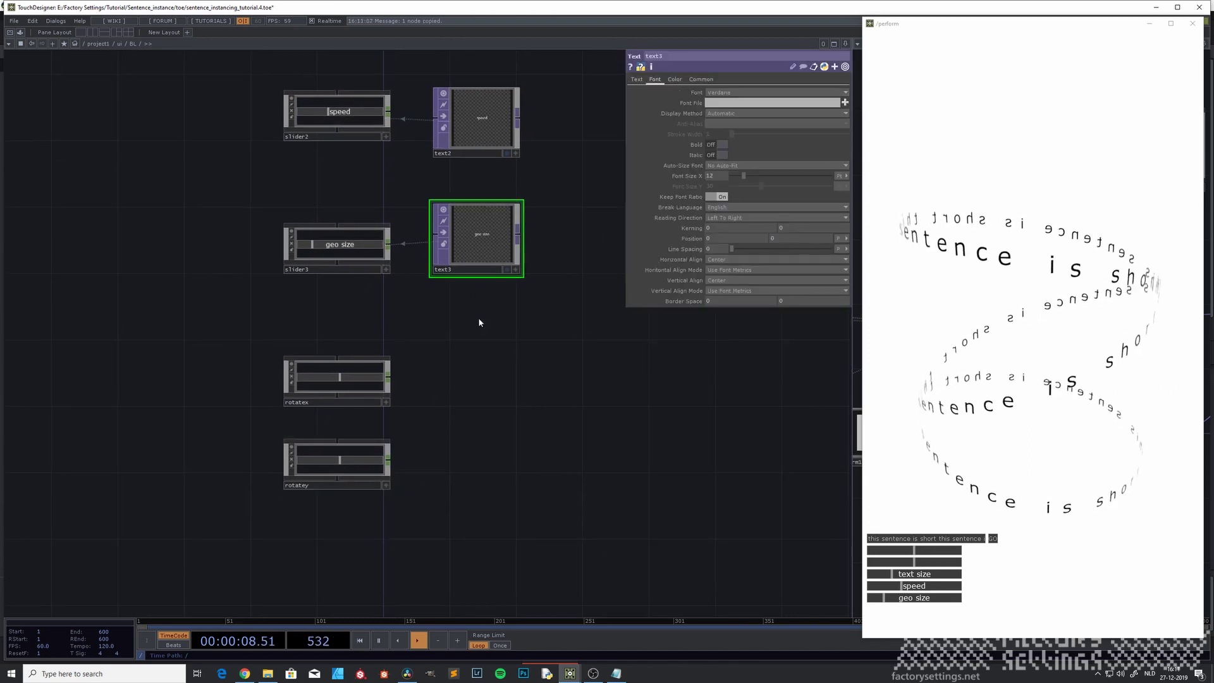
{"action": "key", "text": "ctrl+v"}
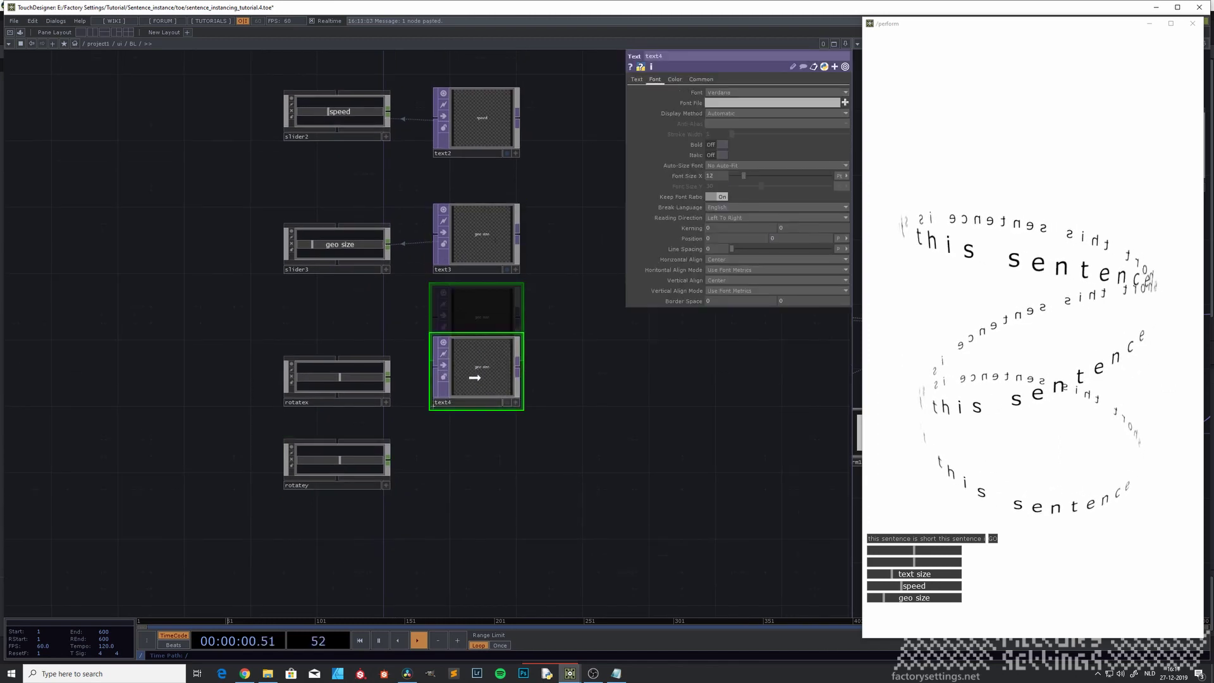
{"action": "left_click", "coordinate": [483, 383]}
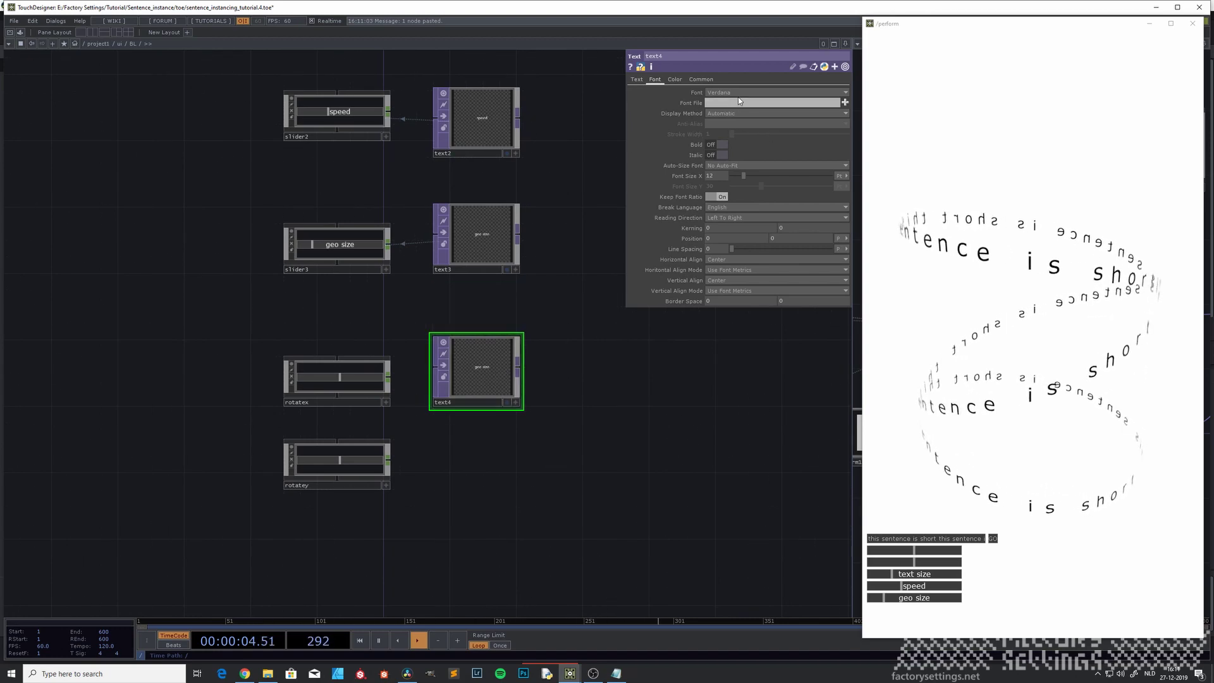
Change the text of the text4 TOP to "rotate x".
{"action": "left_click", "coordinate": [637, 79]}
{"action": "left_click", "coordinate": [722, 144]}
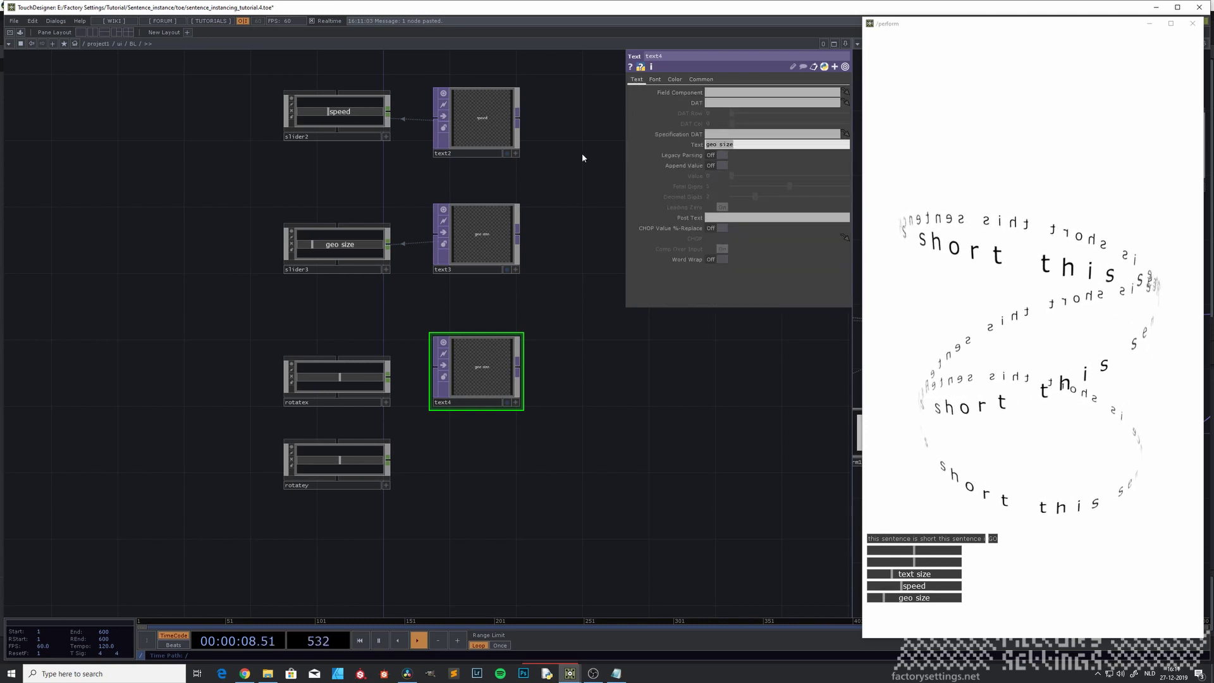
{"action": "type", "text": "rotate x"}
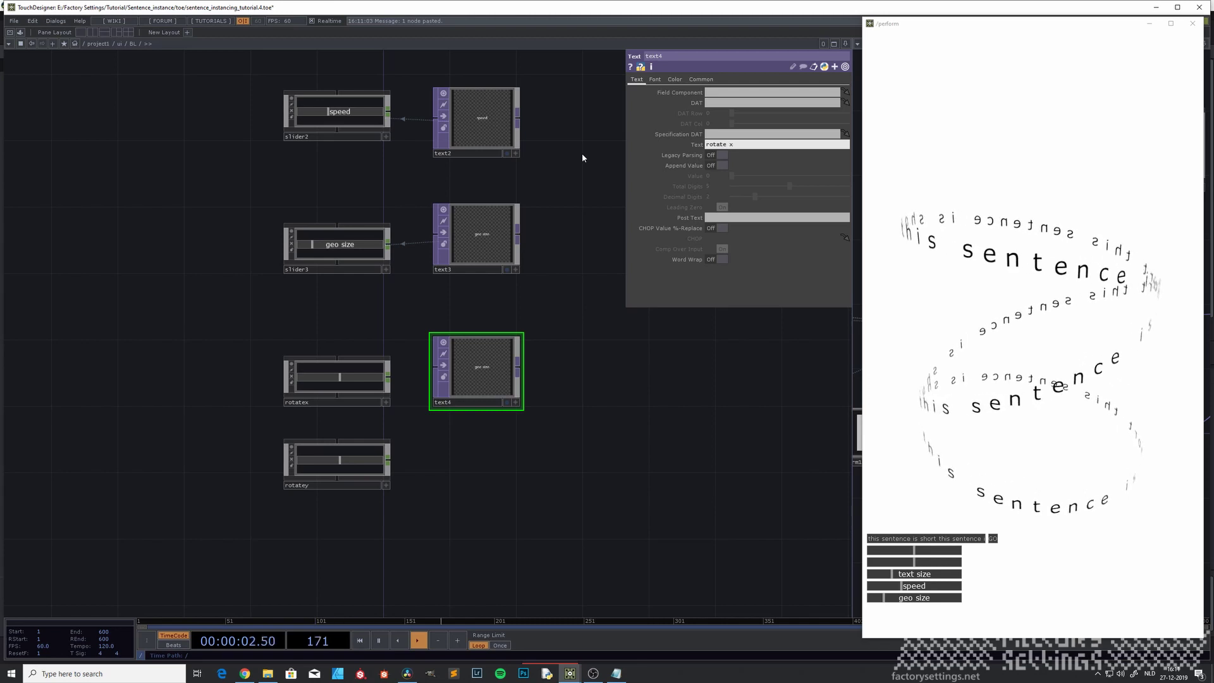
{"action": "key", "text": "Return"}
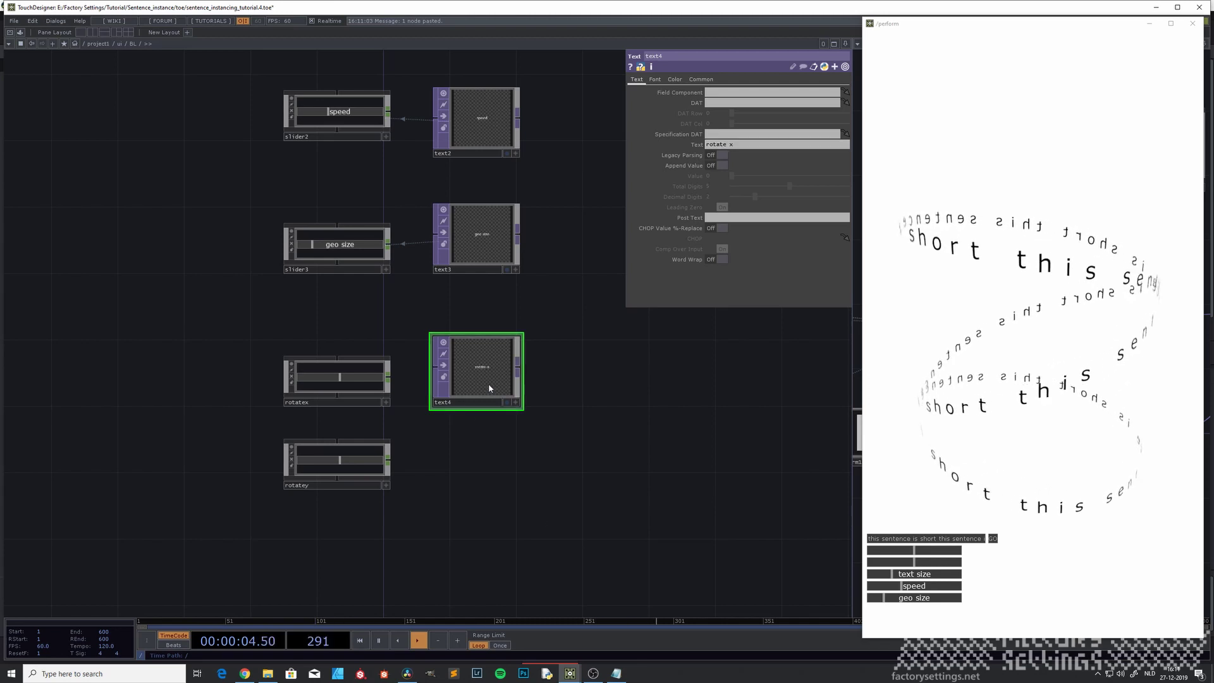
Assign text4 as the Background TOP of the rotatex slider.
{"action": "left_click", "coordinate": [345, 381]}
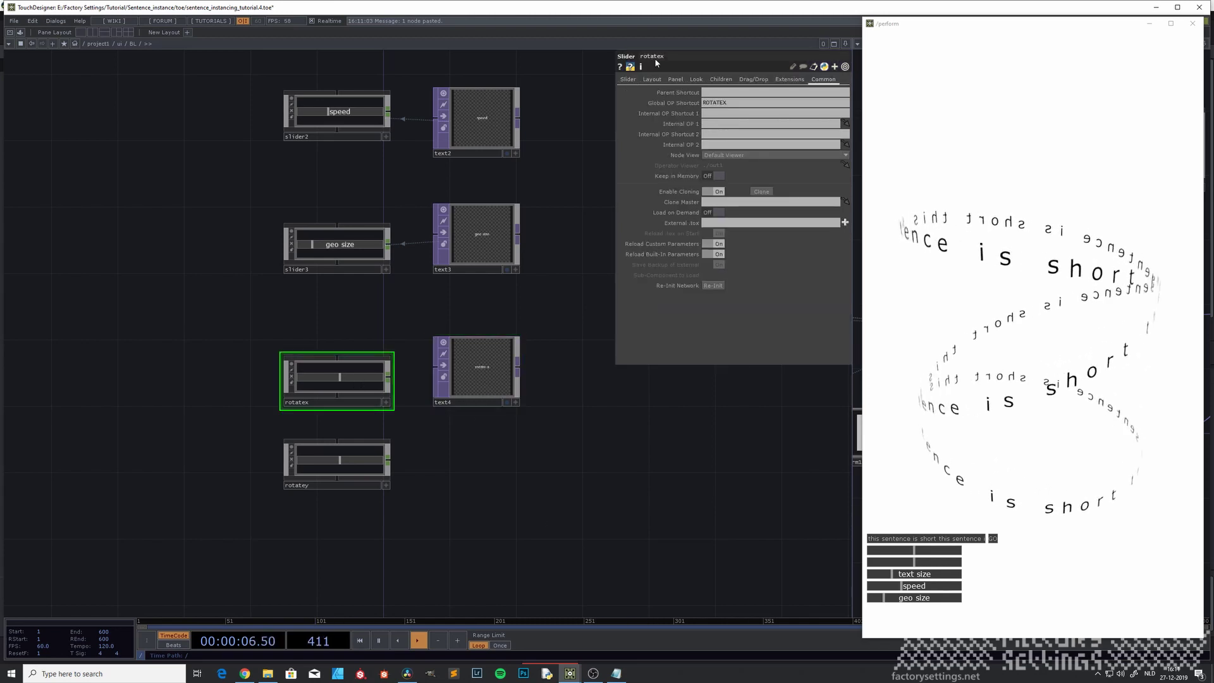
{"action": "left_click", "coordinate": [697, 79]}
{"action": "left_click_drag", "start_coordinate": [469, 380], "coordinate": [712, 118]}
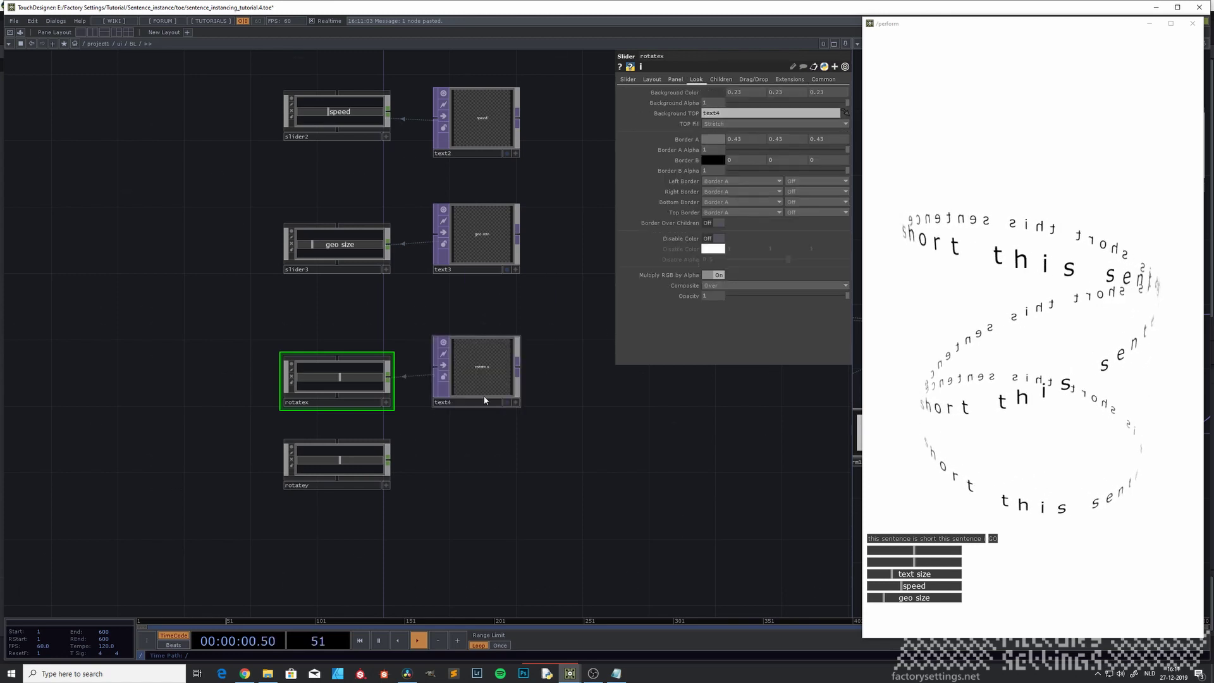
Duplicate the text4 TOP and place the copy beside the rotatey slider.
{"action": "left_click_drag", "start_coordinate": [477, 458], "coordinate": [446, 427]}
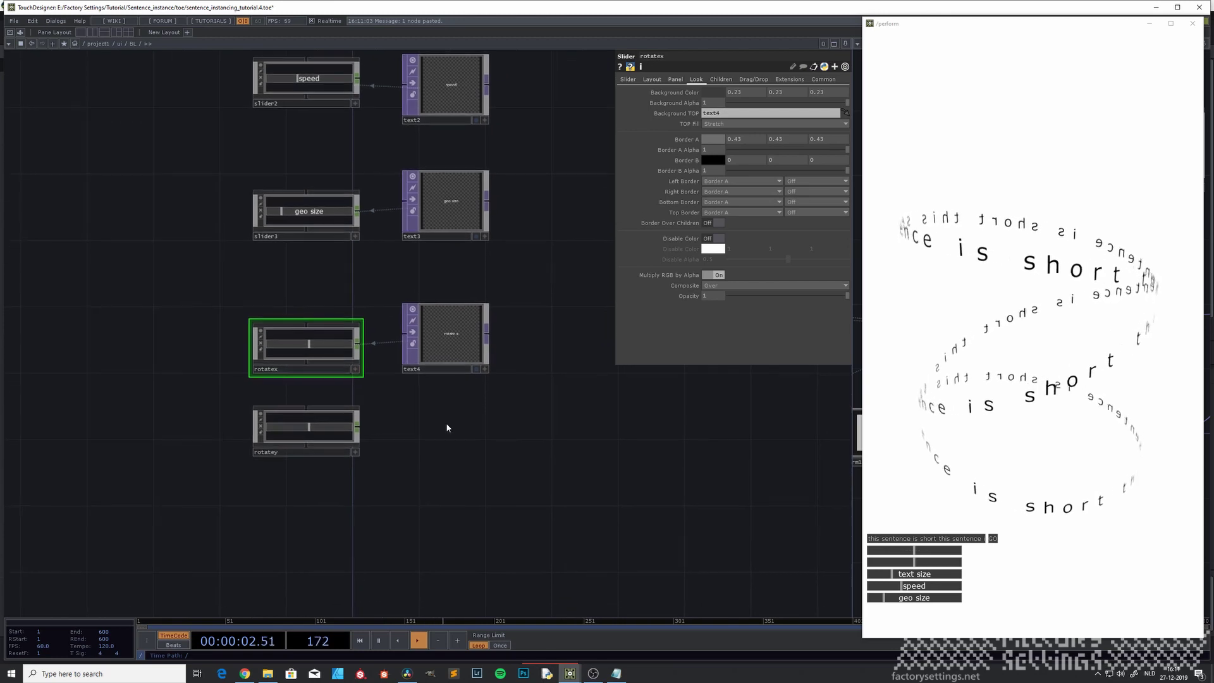
{"action": "left_click", "coordinate": [465, 354]}
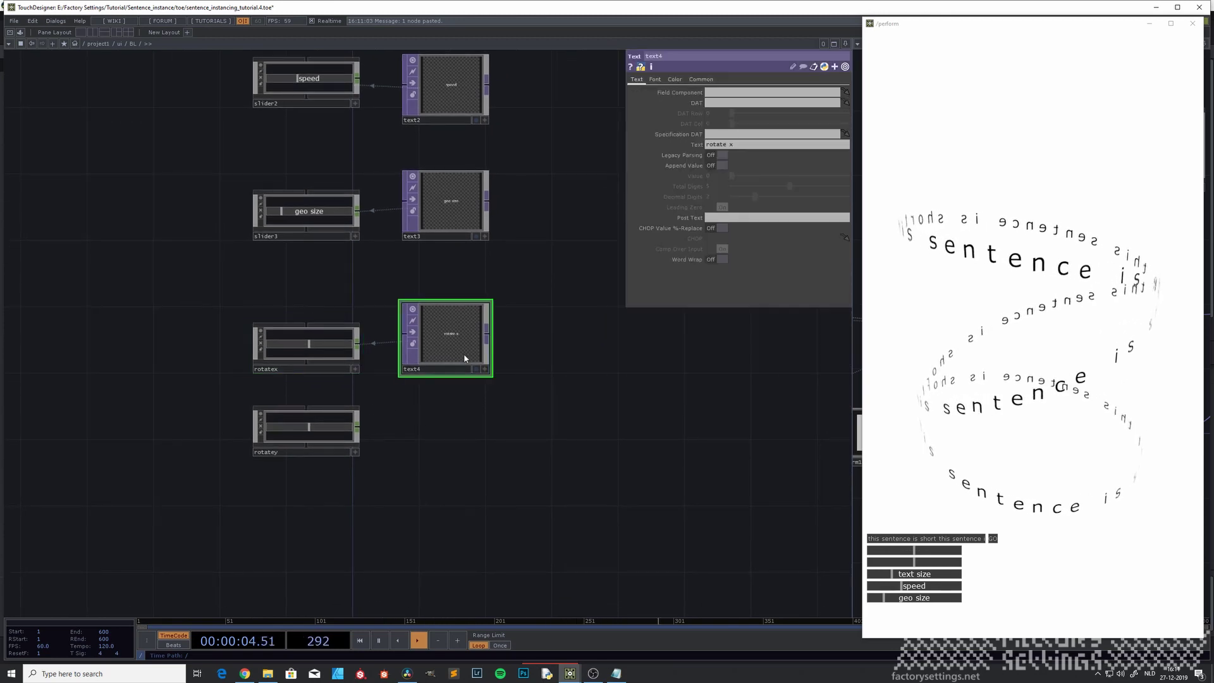
{"action": "key", "text": "ctrl+c"}
{"action": "key", "text": "ctrl+v"}
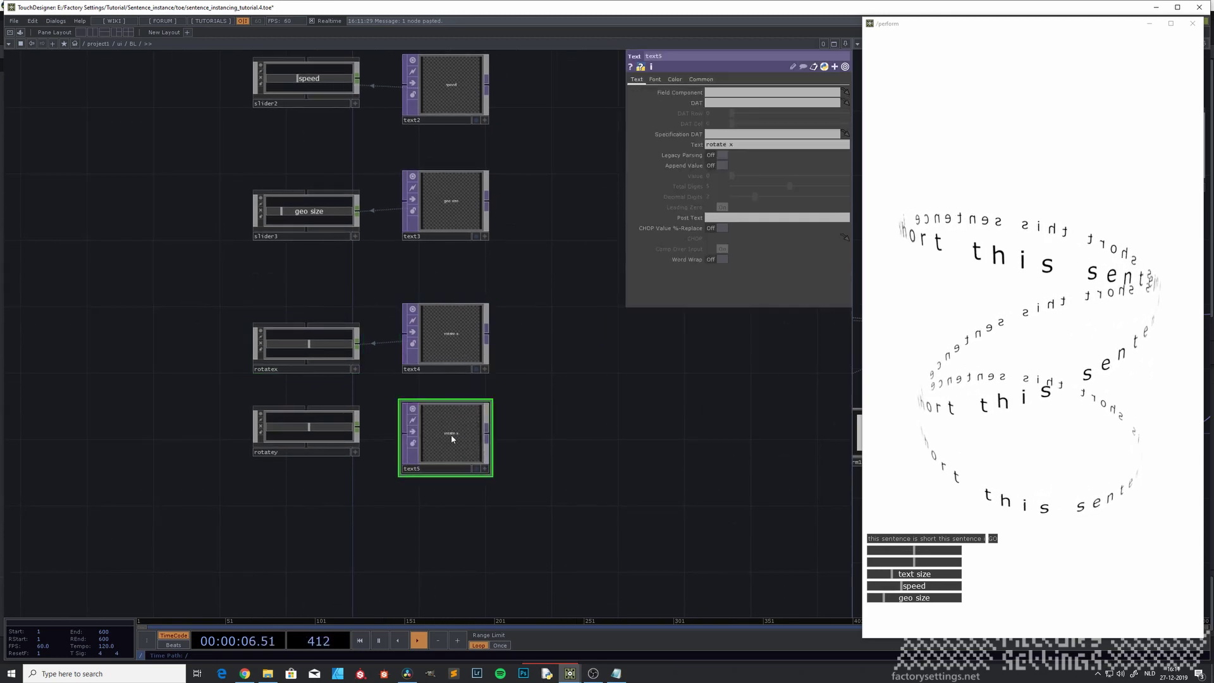
Assign text5 as the Background TOP of the rotatey slider.
{"action": "left_click", "coordinate": [307, 448]}
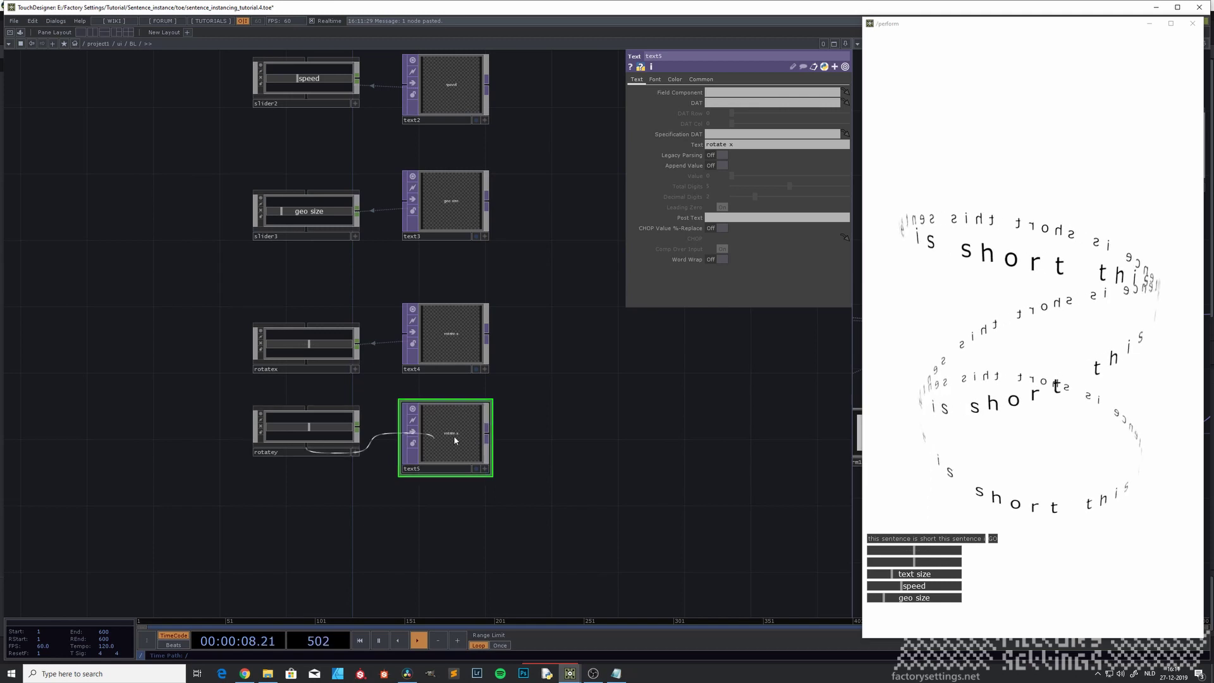
{"action": "left_click", "coordinate": [355, 451]}
{"action": "left_click", "coordinate": [349, 436]}
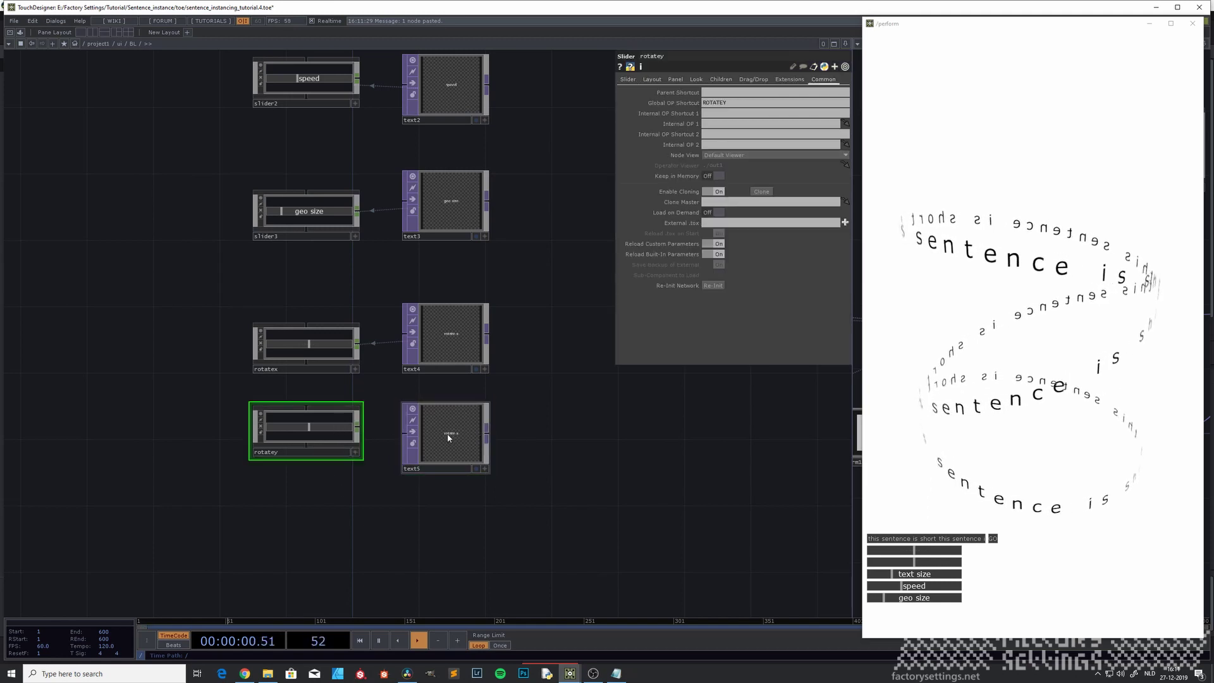
{"action": "left_click_drag", "start_coordinate": [448, 439], "coordinate": [711, 117]}
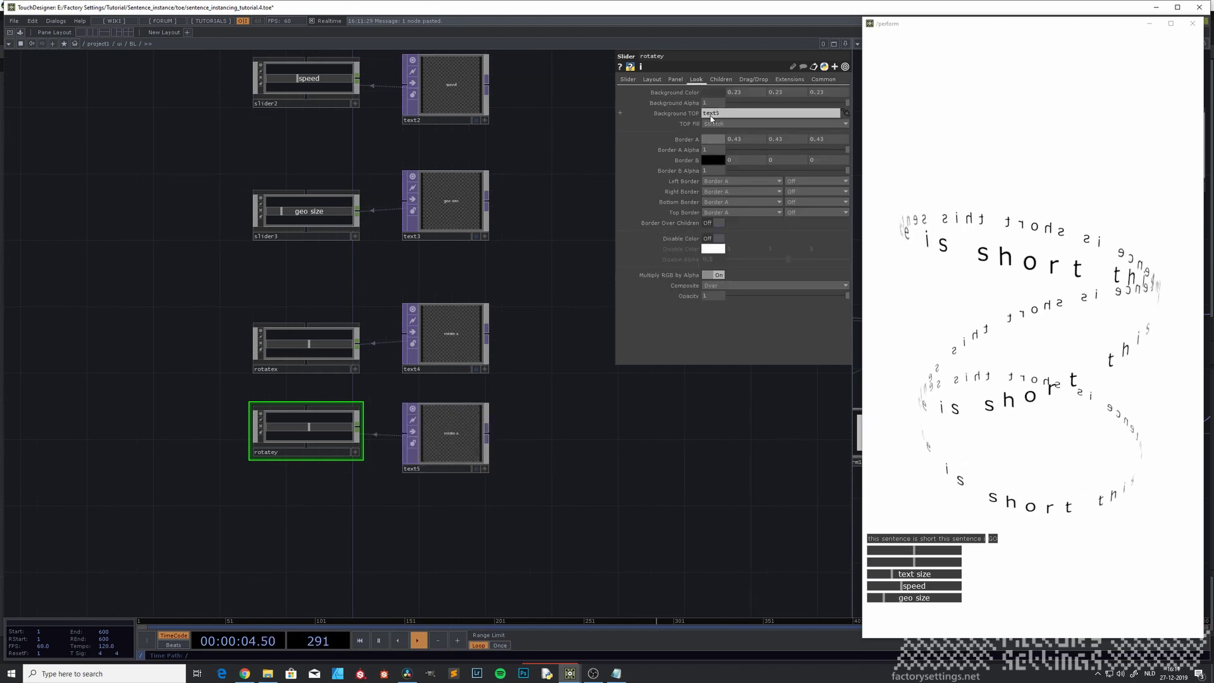
Set the TOP Fill of both the rotatex and rotatey sliders to Native Resolution.
{"action": "scroll", "coordinate": [308, 368], "scroll_direction": "up", "scroll_amount": 2}
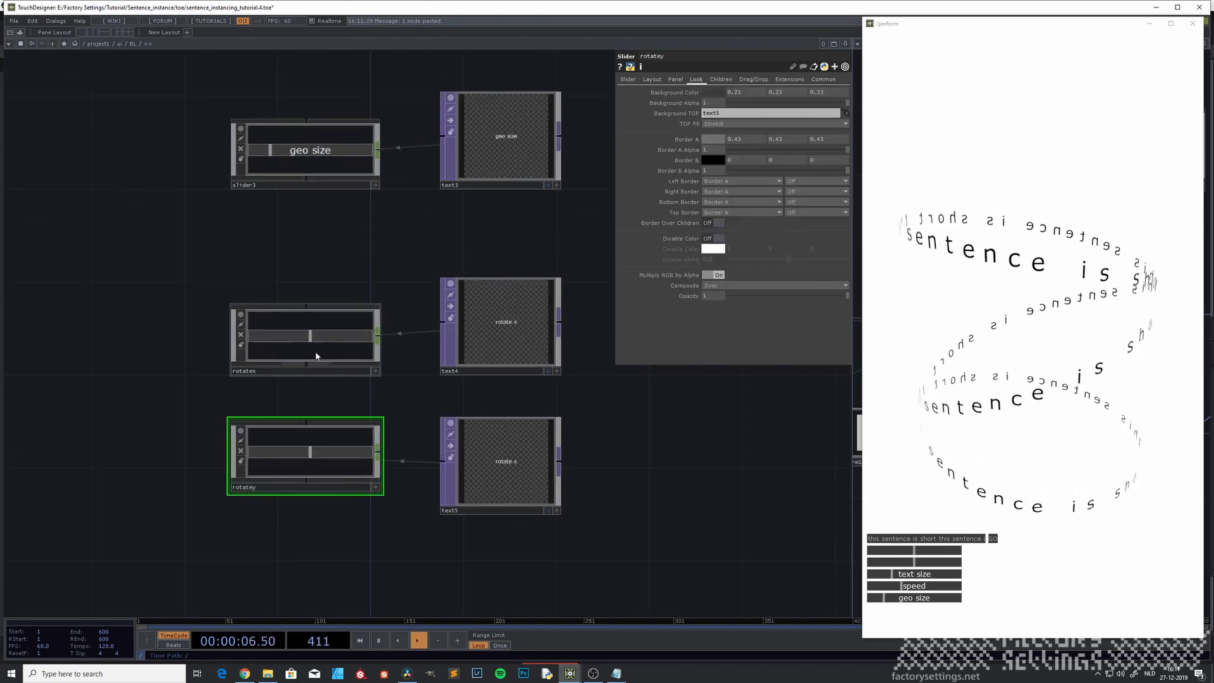
{"action": "left_click", "coordinate": [335, 354]}
{"action": "left_click", "coordinate": [728, 124]}
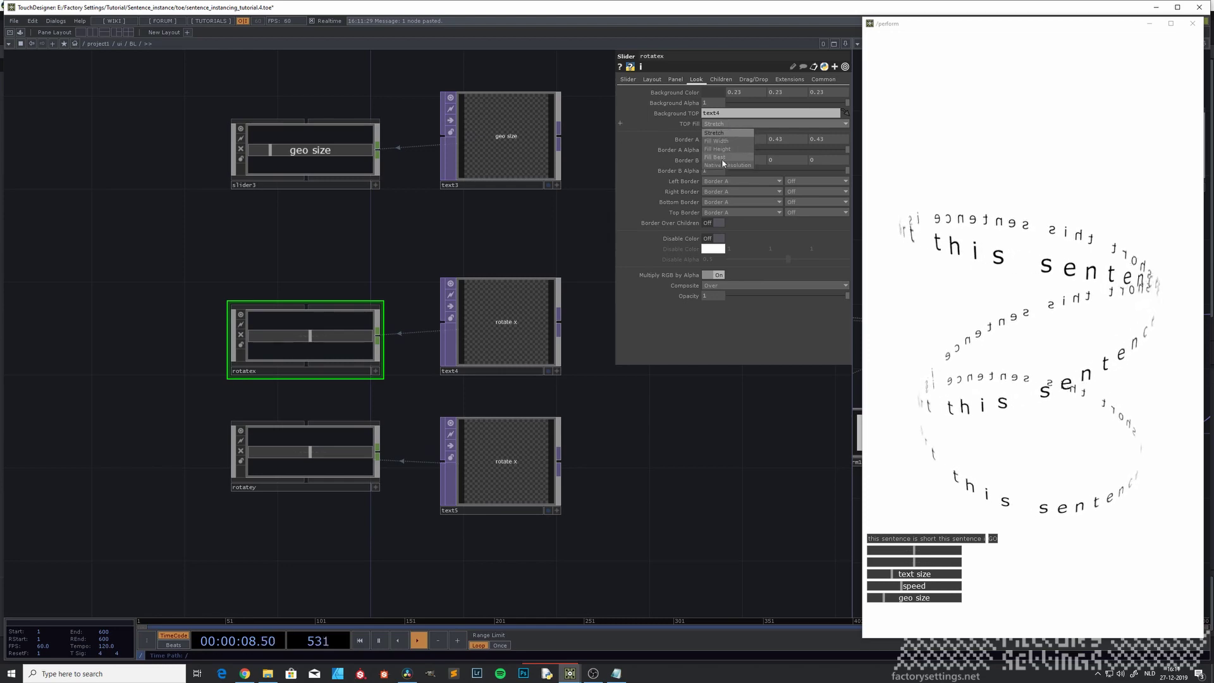
{"action": "left_click", "coordinate": [728, 166]}
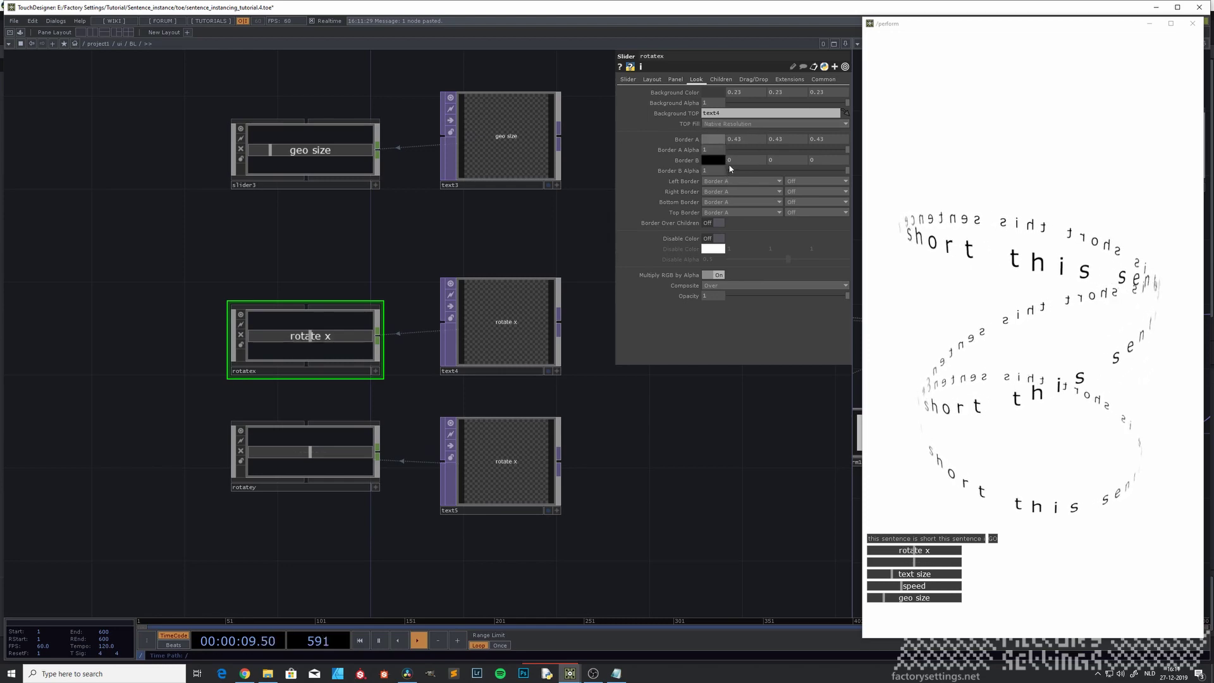
{"action": "left_click", "coordinate": [352, 461]}
{"action": "left_click", "coordinate": [715, 124]}
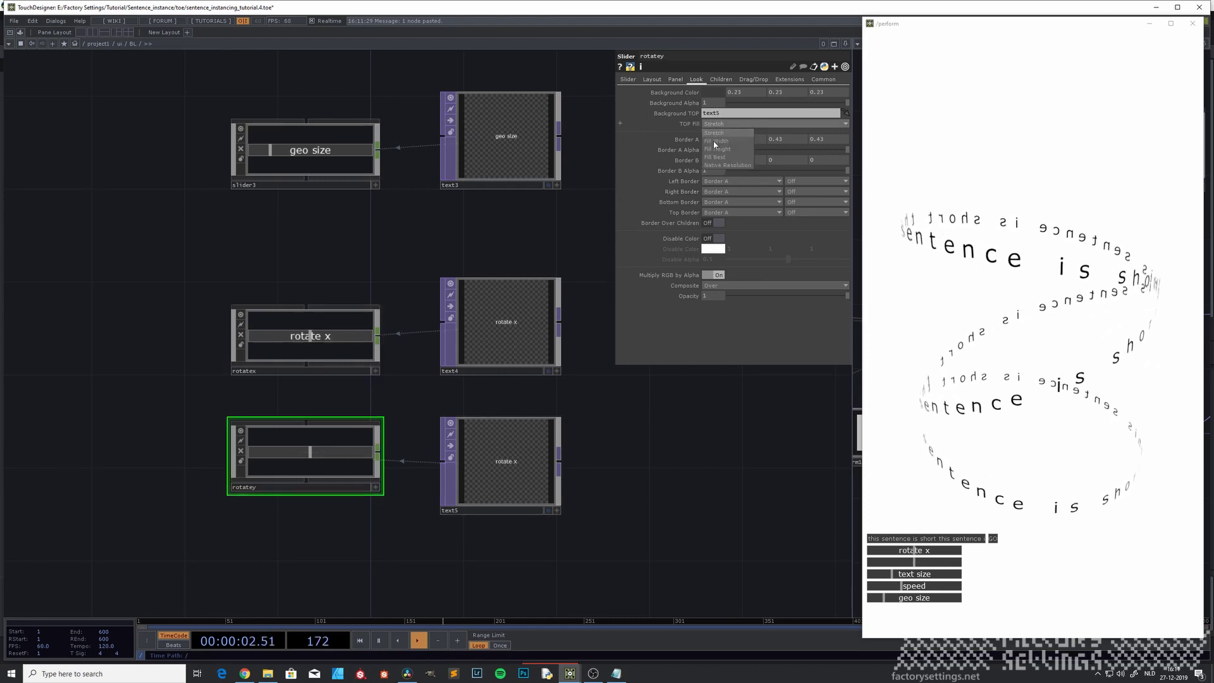
{"action": "left_click", "coordinate": [715, 165]}
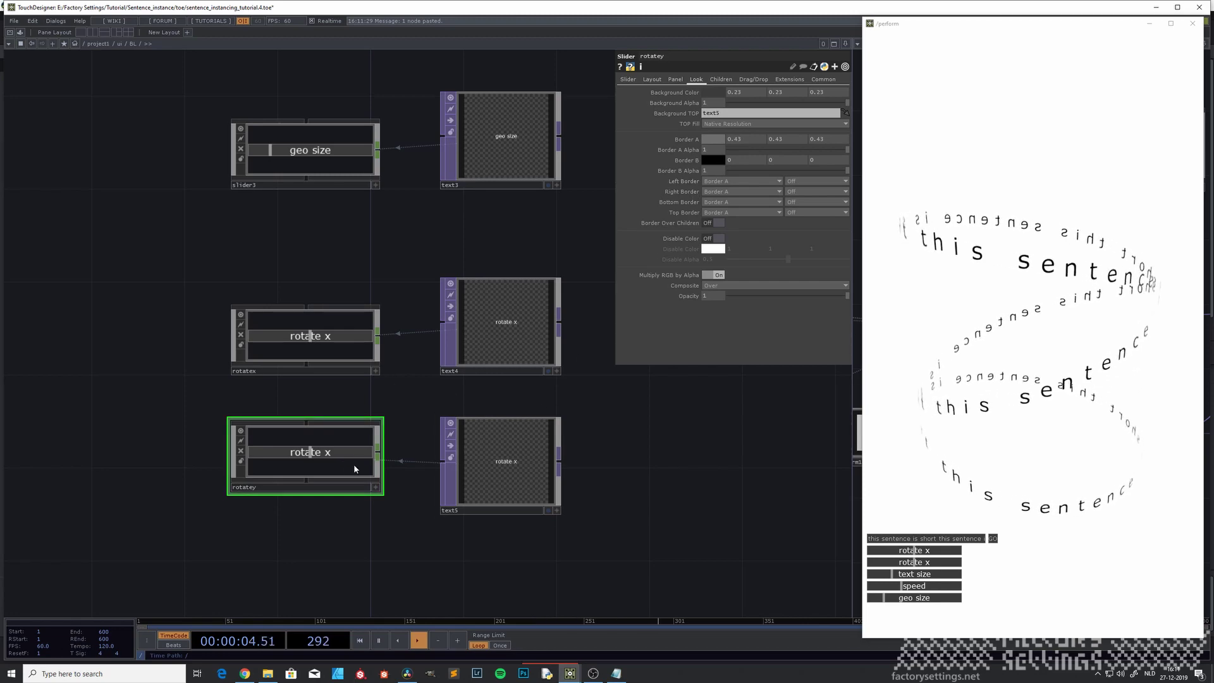
Change the text of the text5 TOP to "rotate y".
{"action": "left_click", "coordinate": [482, 471]}
{"action": "left_click", "coordinate": [746, 145]}
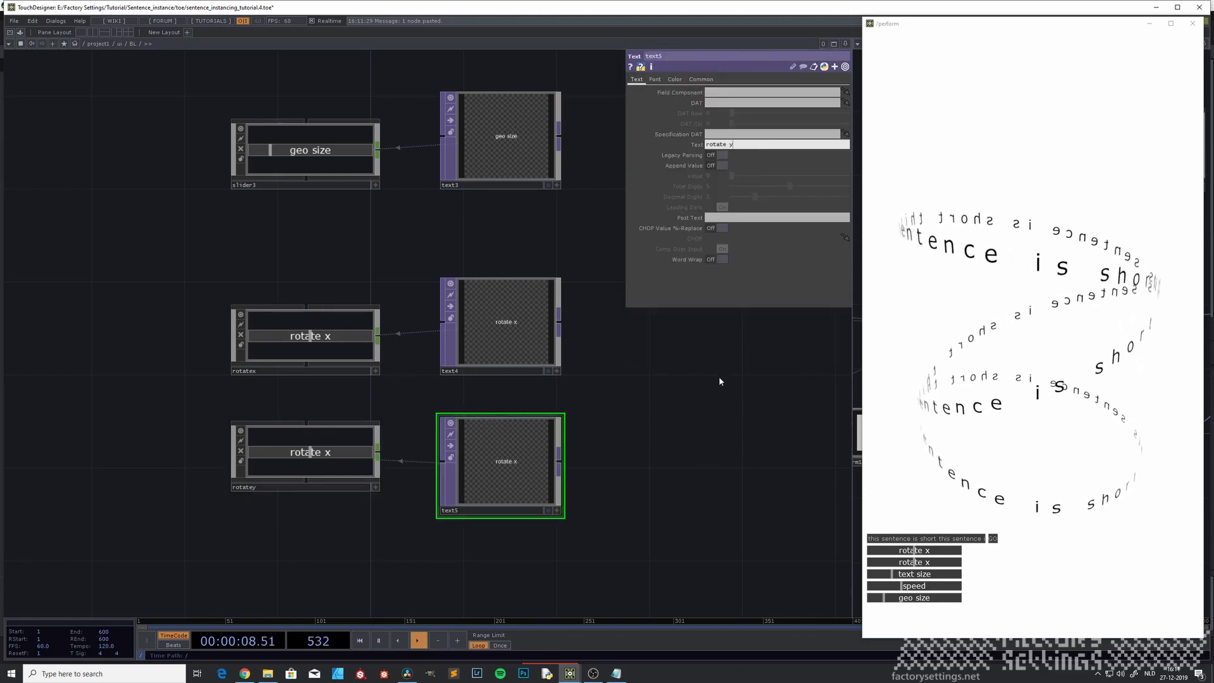
{"action": "key", "text": "Return"}
{"action": "scroll", "coordinate": [604, 436], "scroll_direction": "down", "scroll_amount": 2}
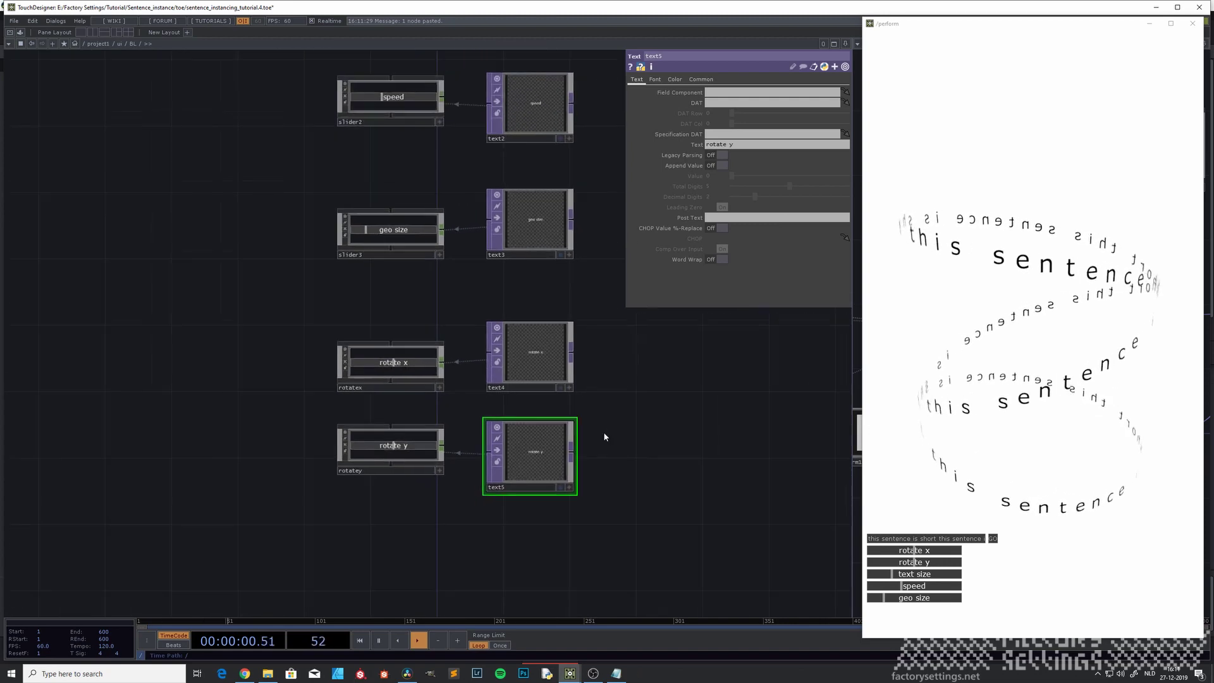
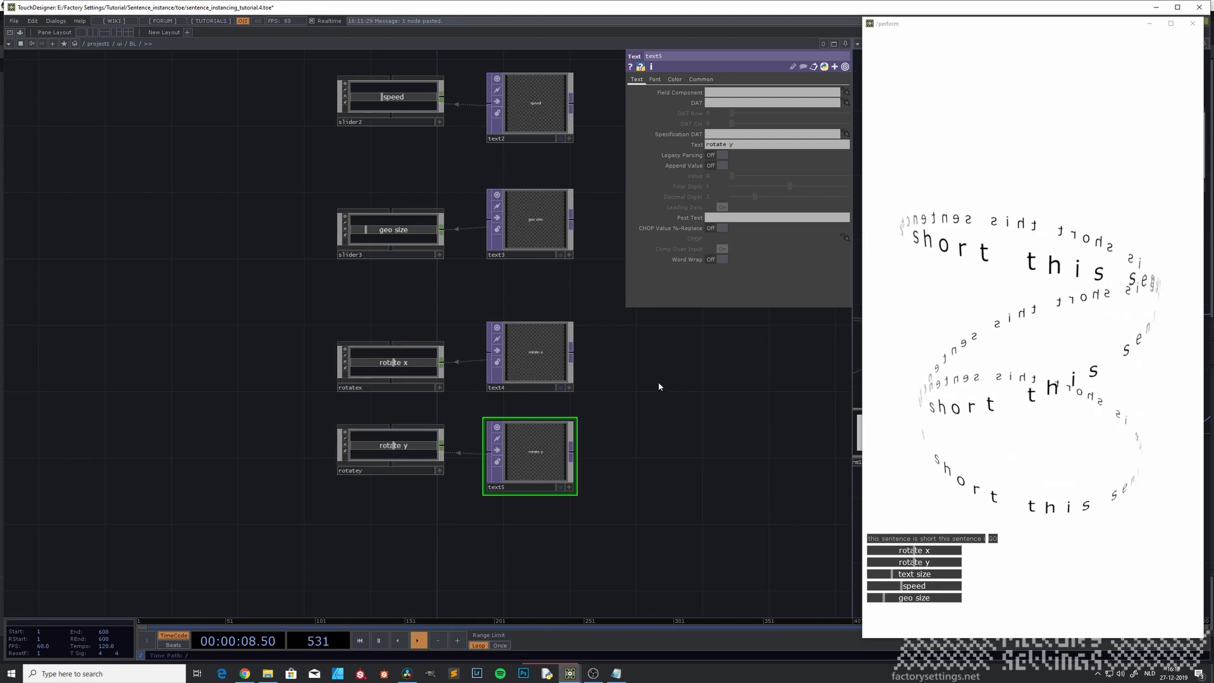
Set the Align Order of the rotatex slider to 4 so it follows the geo size slider.
{"action": "left_click_drag", "start_coordinate": [659, 387], "coordinate": [663, 423]}
{"action": "left_click", "coordinate": [425, 279]}
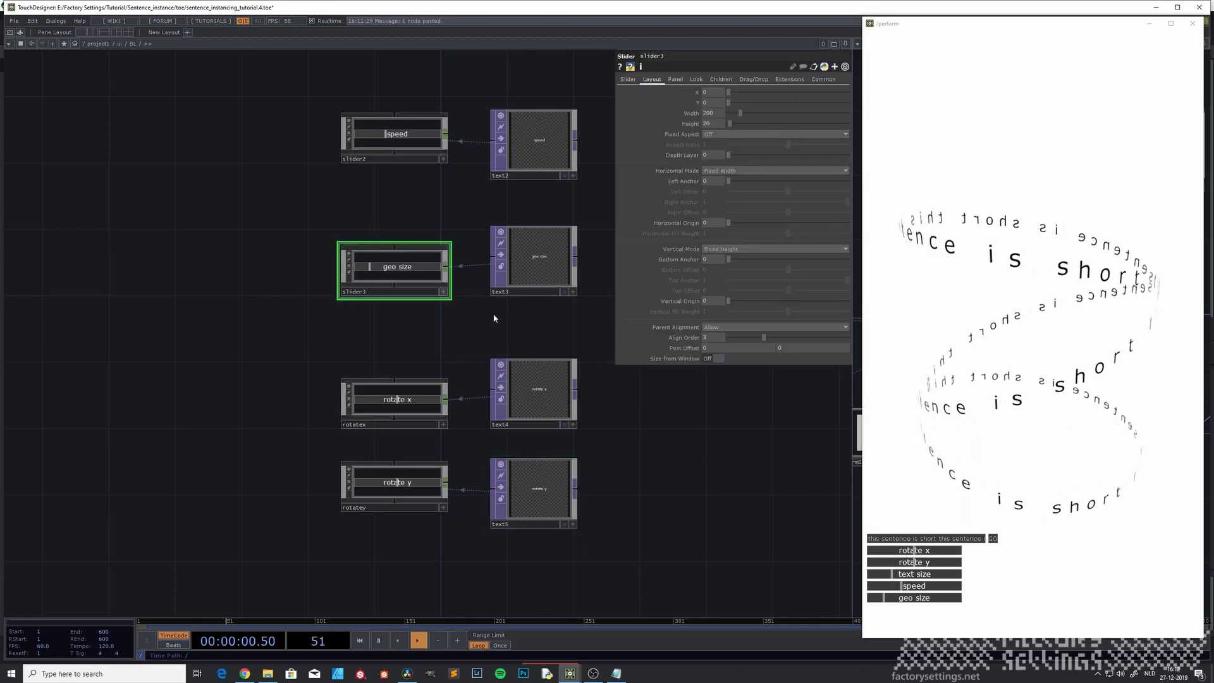
{"action": "left_click", "coordinate": [422, 411]}
{"action": "left_click", "coordinate": [651, 80]}
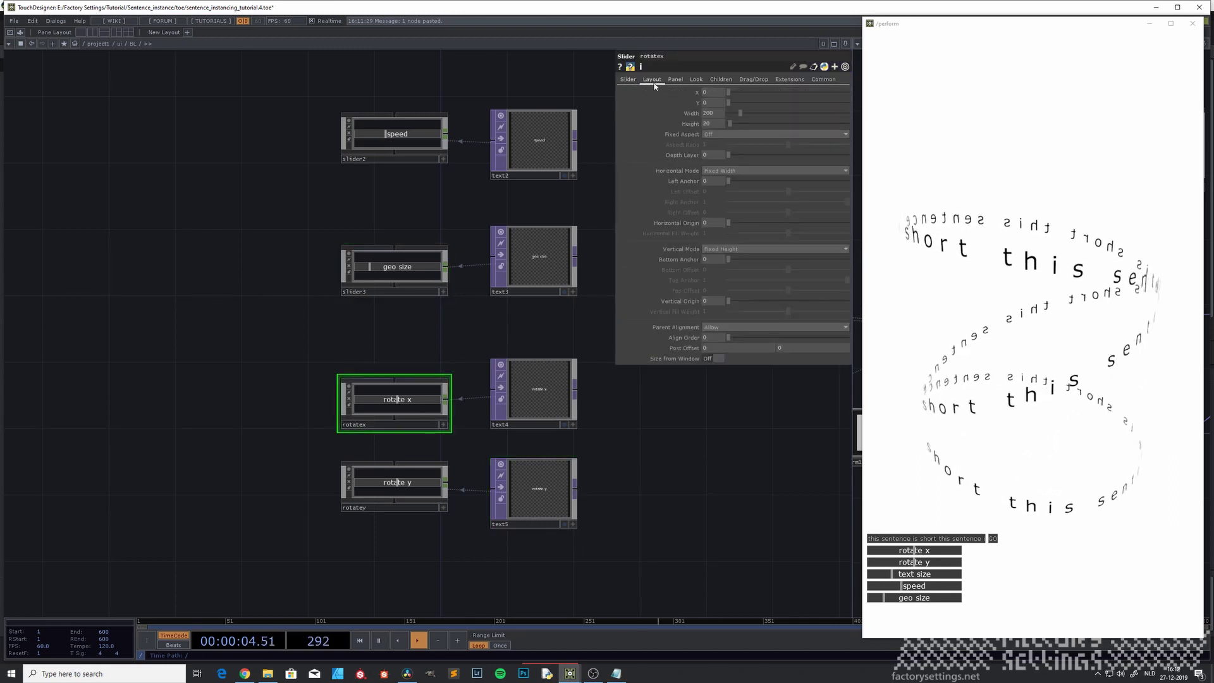
{"action": "type", "text": "4"}
{"action": "key", "text": "Return"}
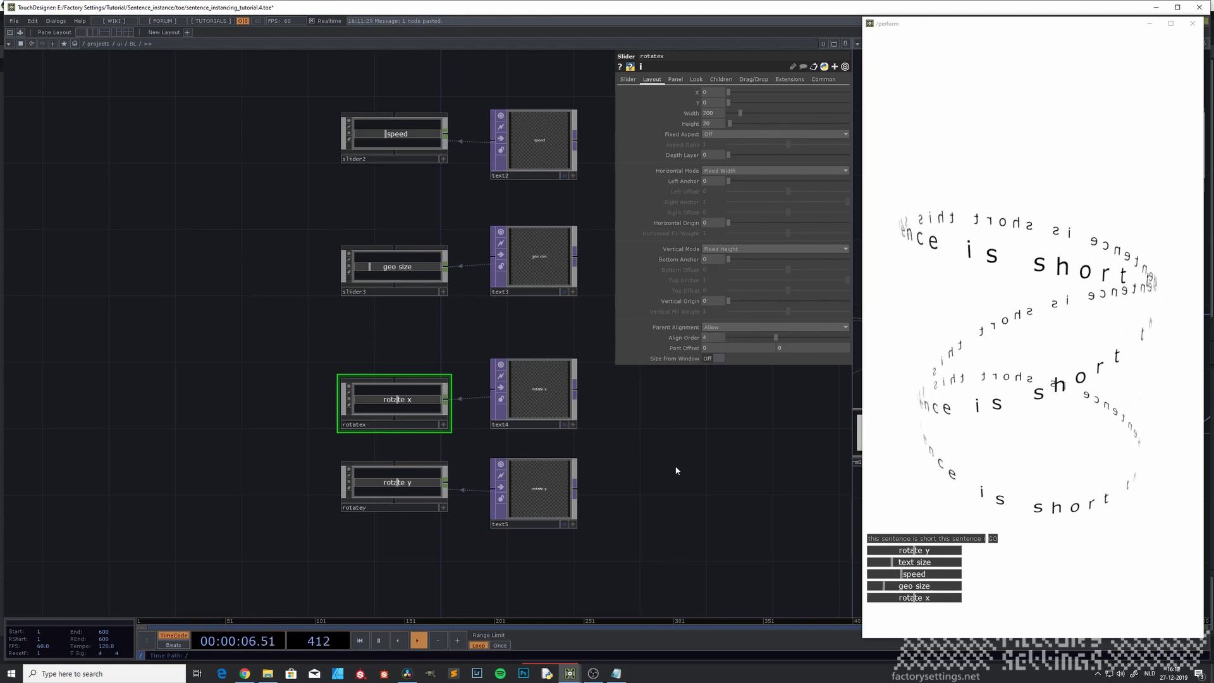
Set the Align Order of the rotatey slider to 5.
{"action": "left_click", "coordinate": [433, 499]}
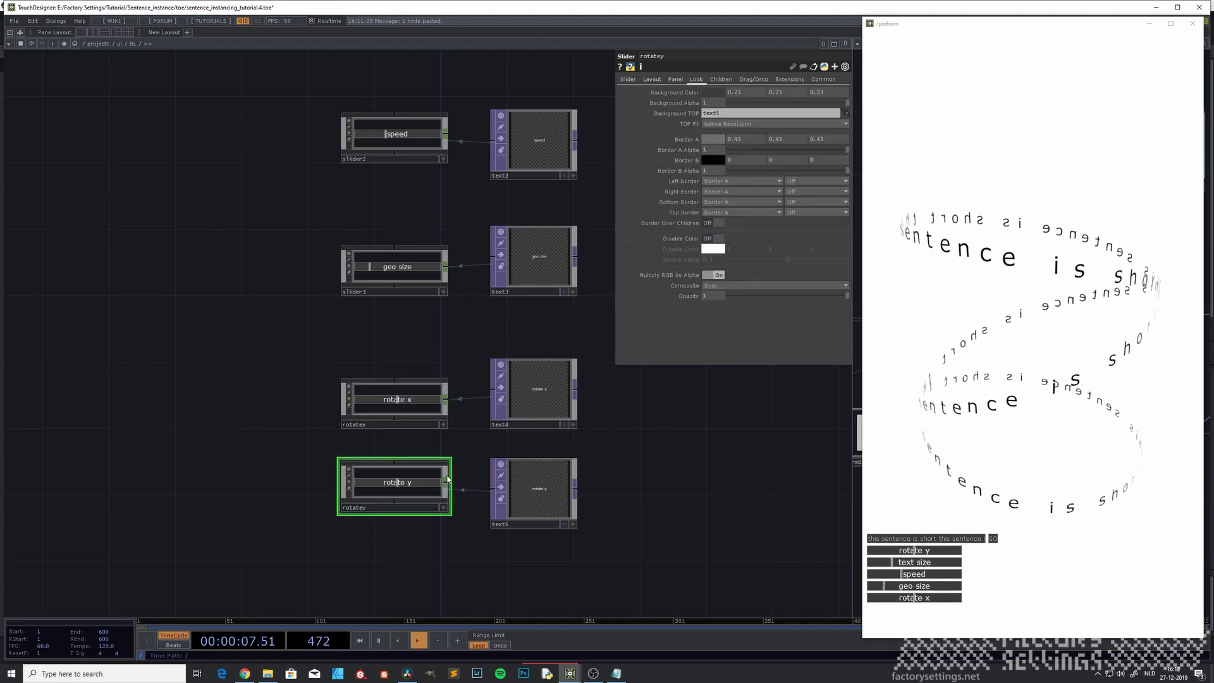
{"action": "left_click", "coordinate": [628, 79]}
{"action": "left_click", "coordinate": [653, 79]}
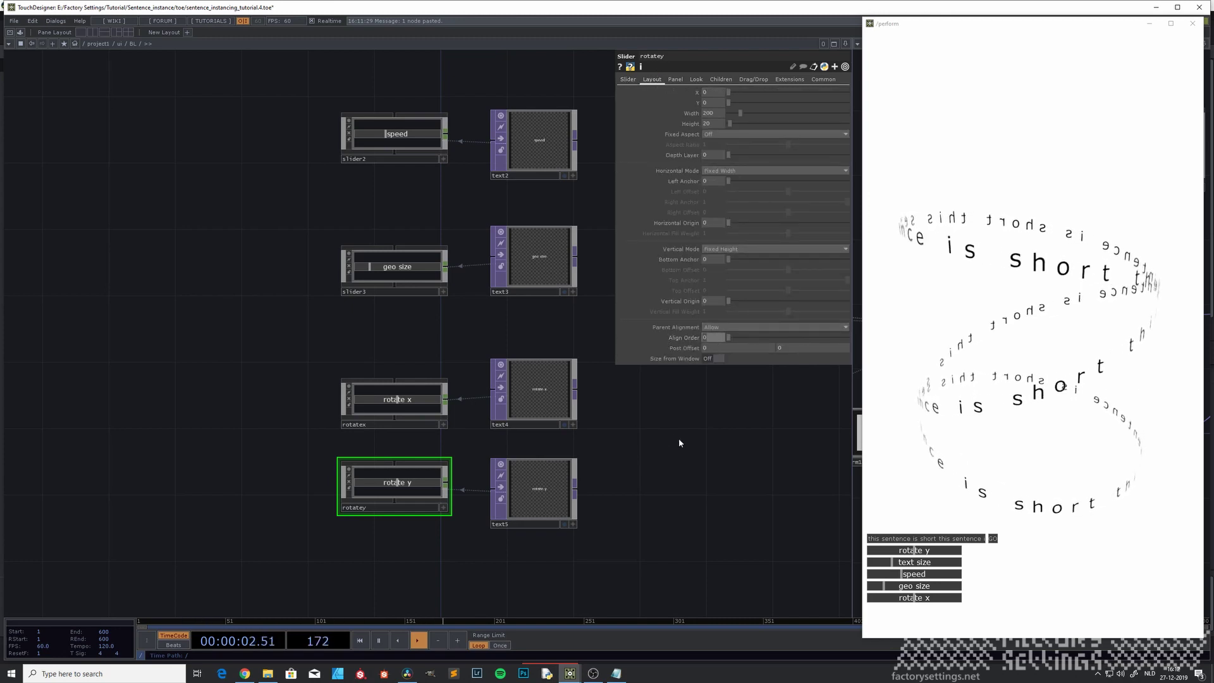
{"action": "type", "text": "5"}
{"action": "key", "text": "Return"}
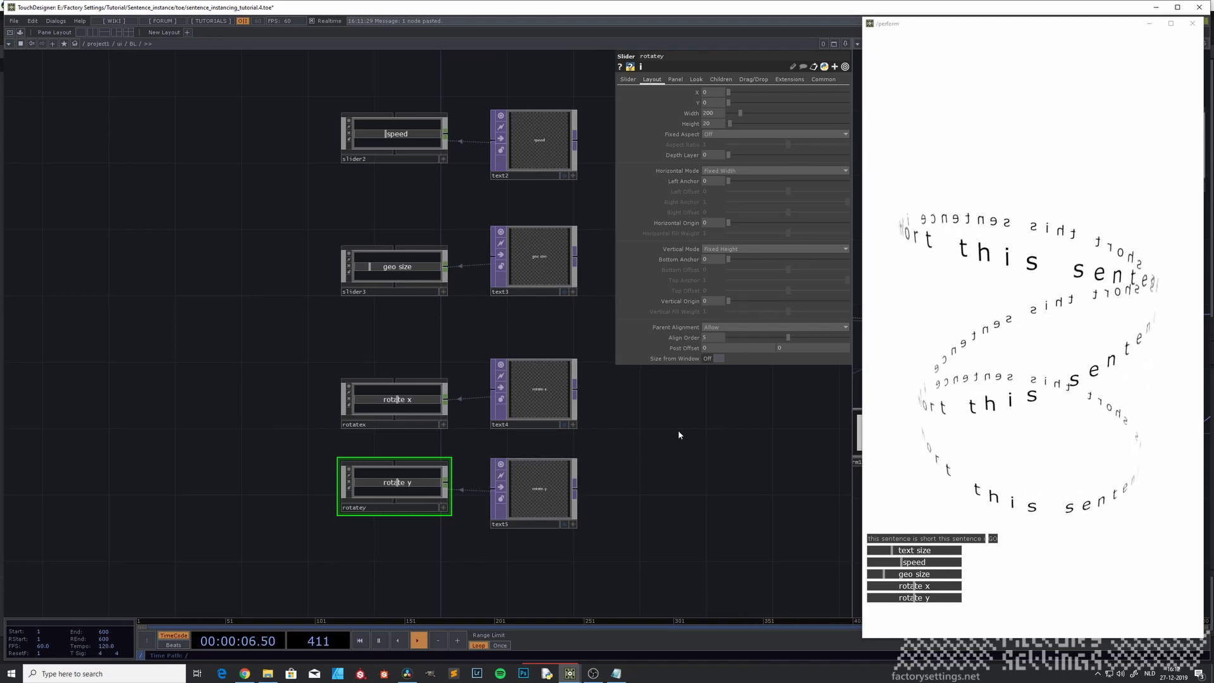
Inside the rotatex slider, make room before out1 and insert a Math CHOP between panel1 and out1.
{"action": "left_click_drag", "start_coordinate": [663, 433], "coordinate": [571, 395]}
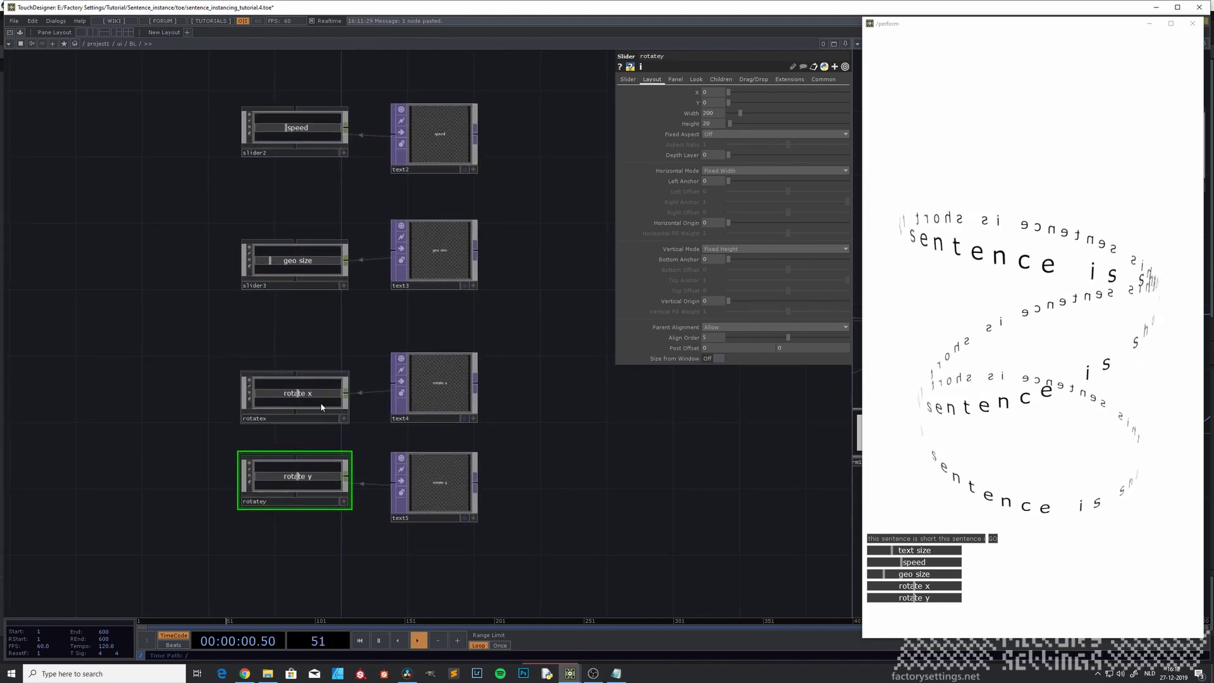
{"action": "left_click", "coordinate": [321, 407]}
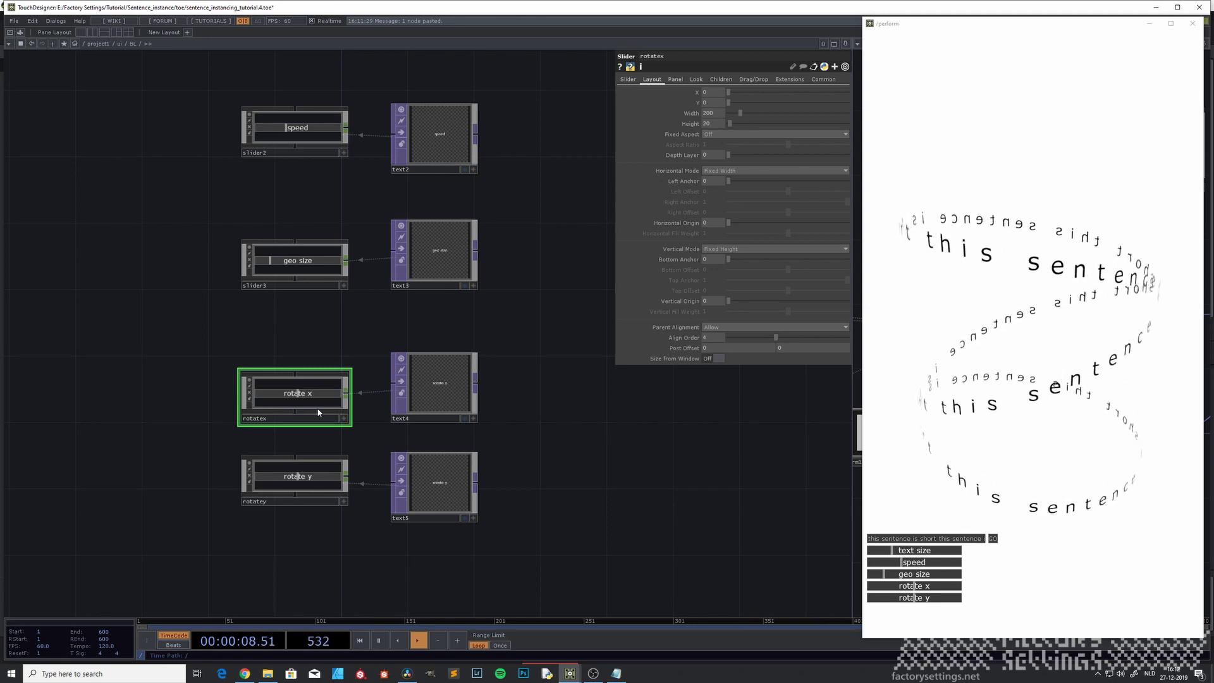
{"action": "key", "text": "i"}
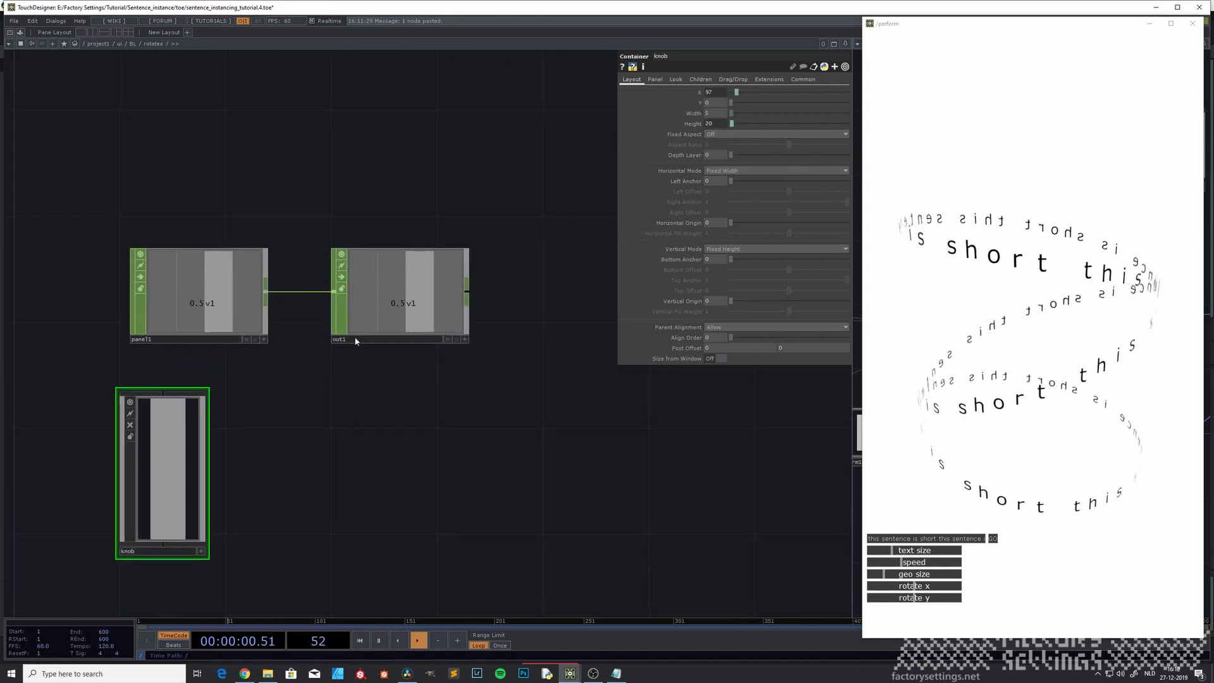
{"action": "left_click_drag", "start_coordinate": [400, 304], "coordinate": [587, 310]}
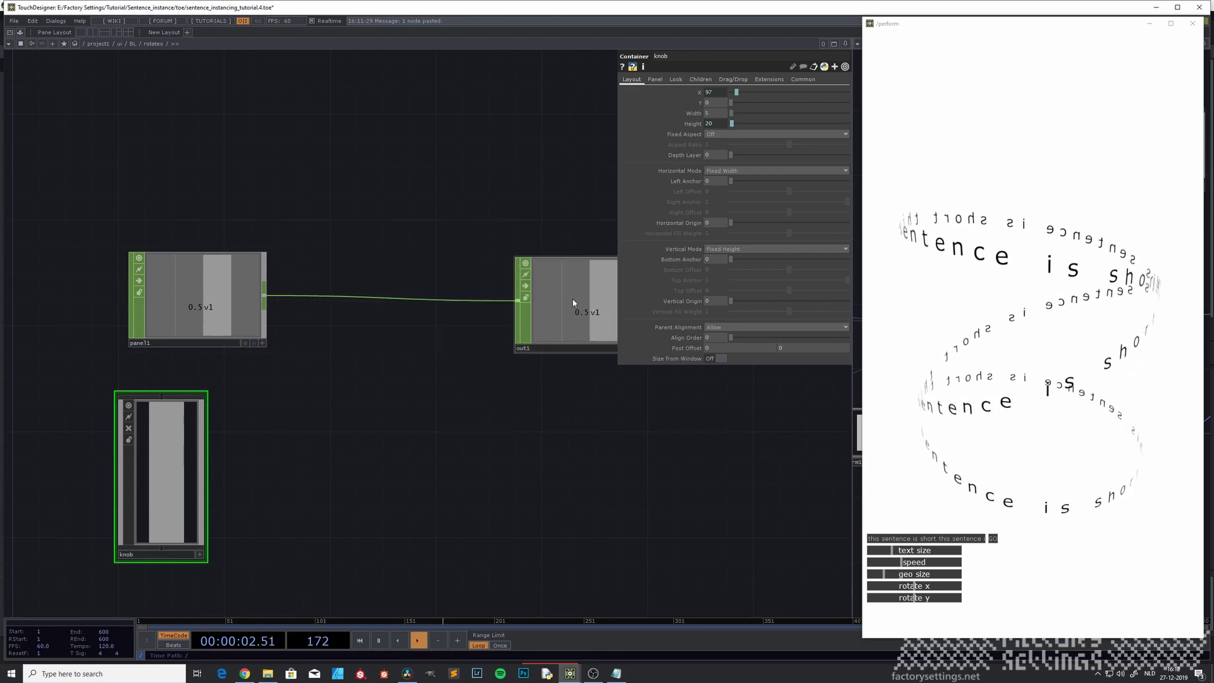
{"action": "scroll", "coordinate": [350, 388], "scroll_direction": "down", "scroll_amount": 3}
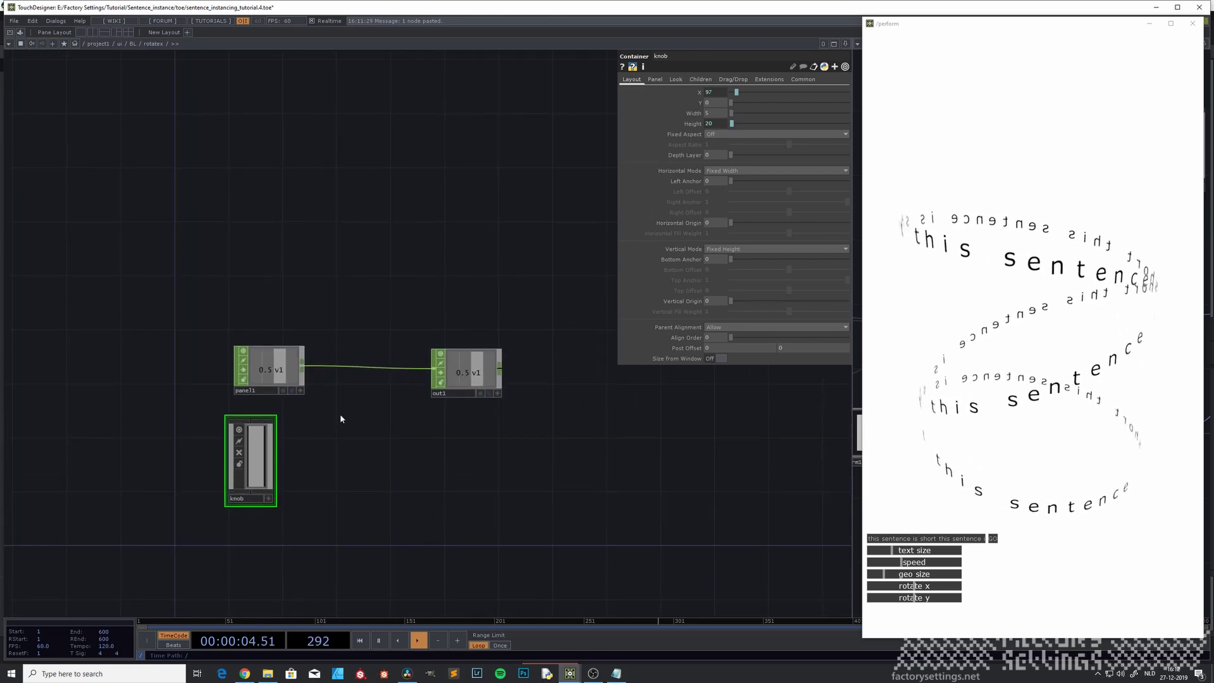
{"action": "scroll", "coordinate": [340, 416], "scroll_direction": "up", "scroll_amount": 1}
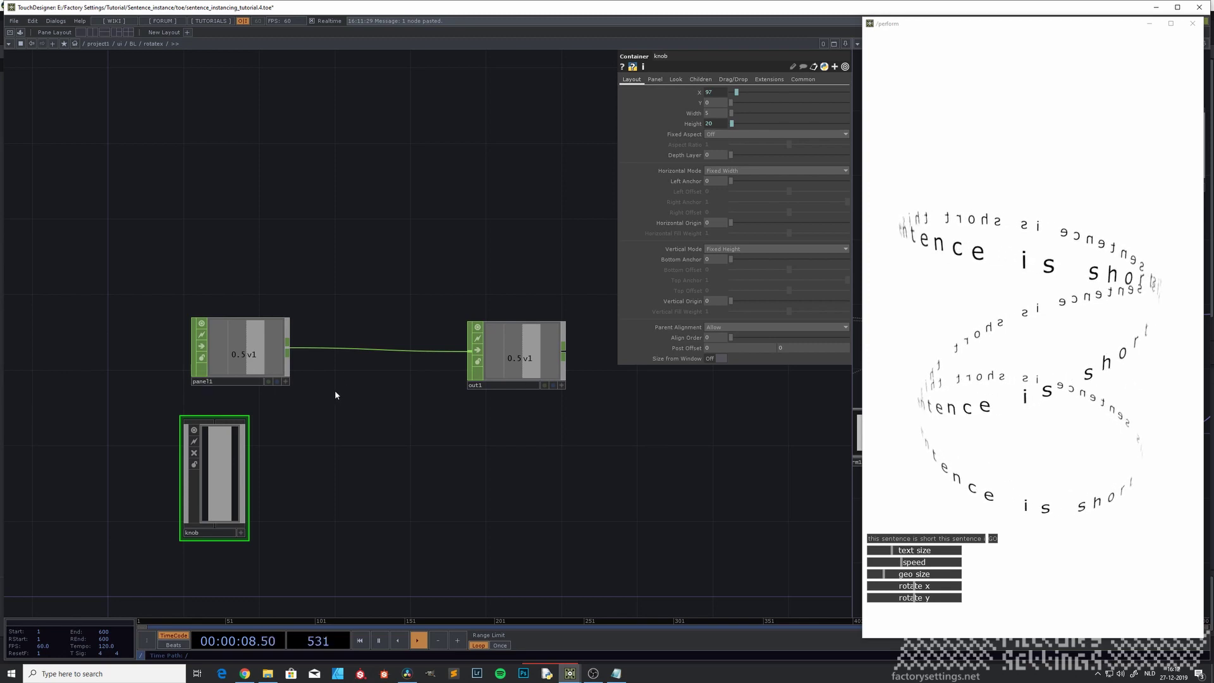
{"action": "right_click", "coordinate": [378, 349]}
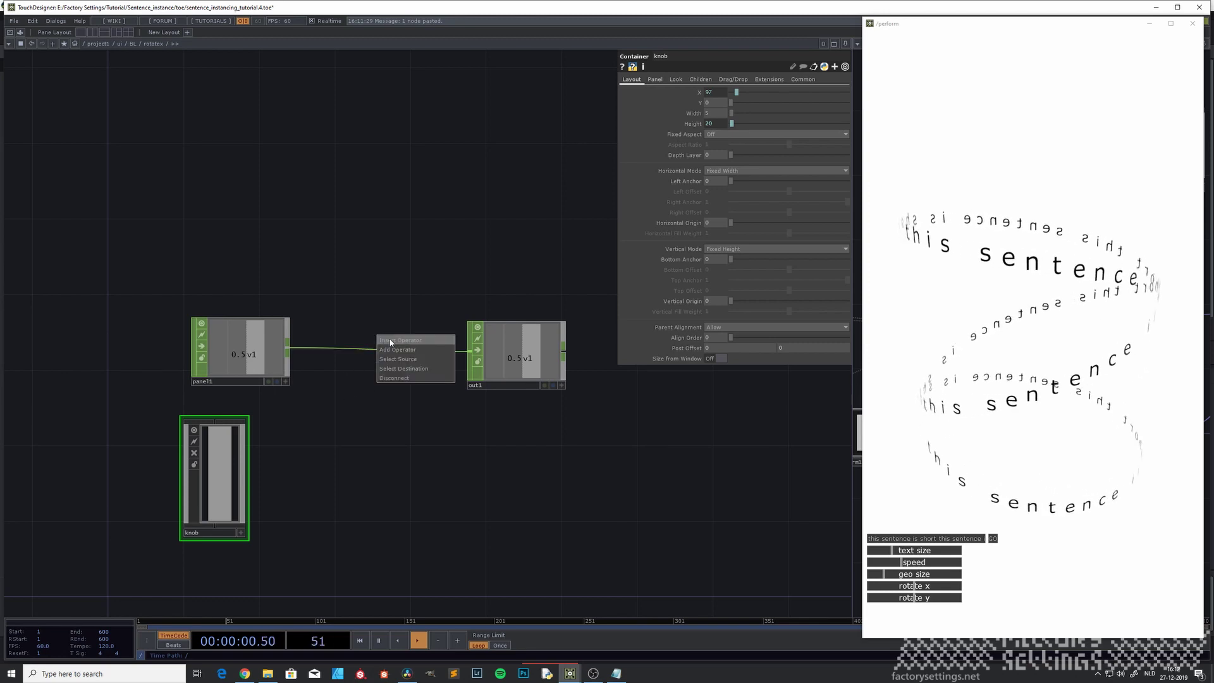
{"action": "left_click", "coordinate": [390, 341]}
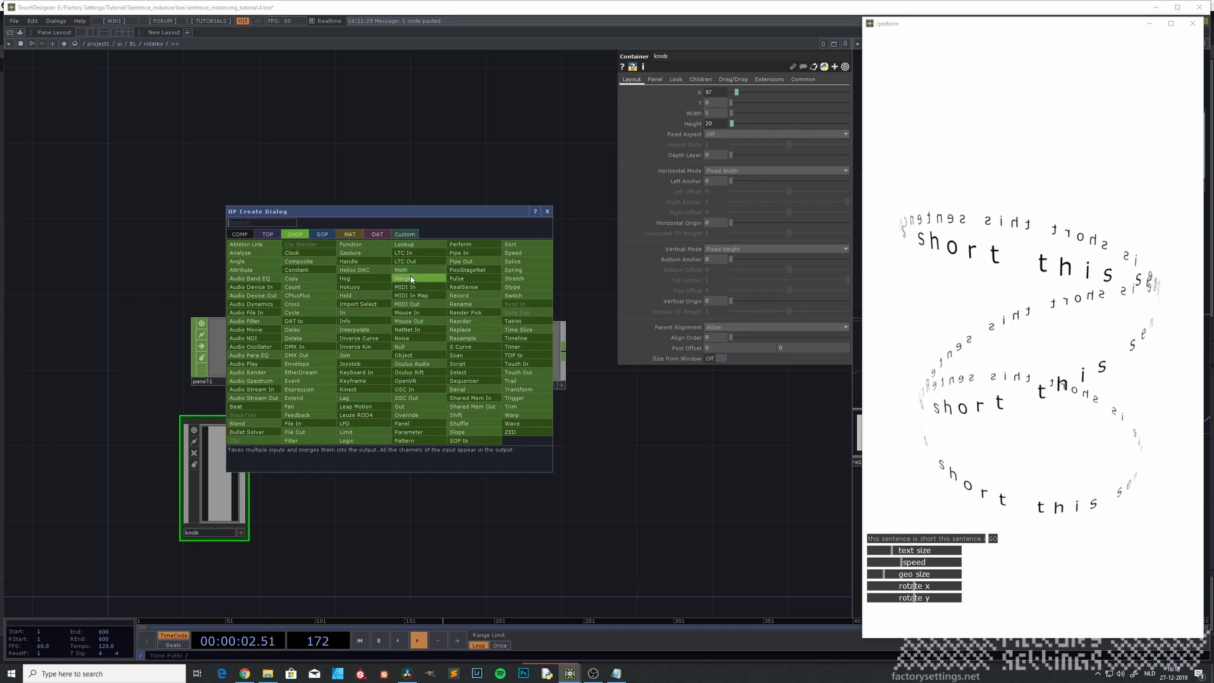
{"action": "left_click", "coordinate": [409, 277]}
{"action": "left_click", "coordinate": [384, 356]}
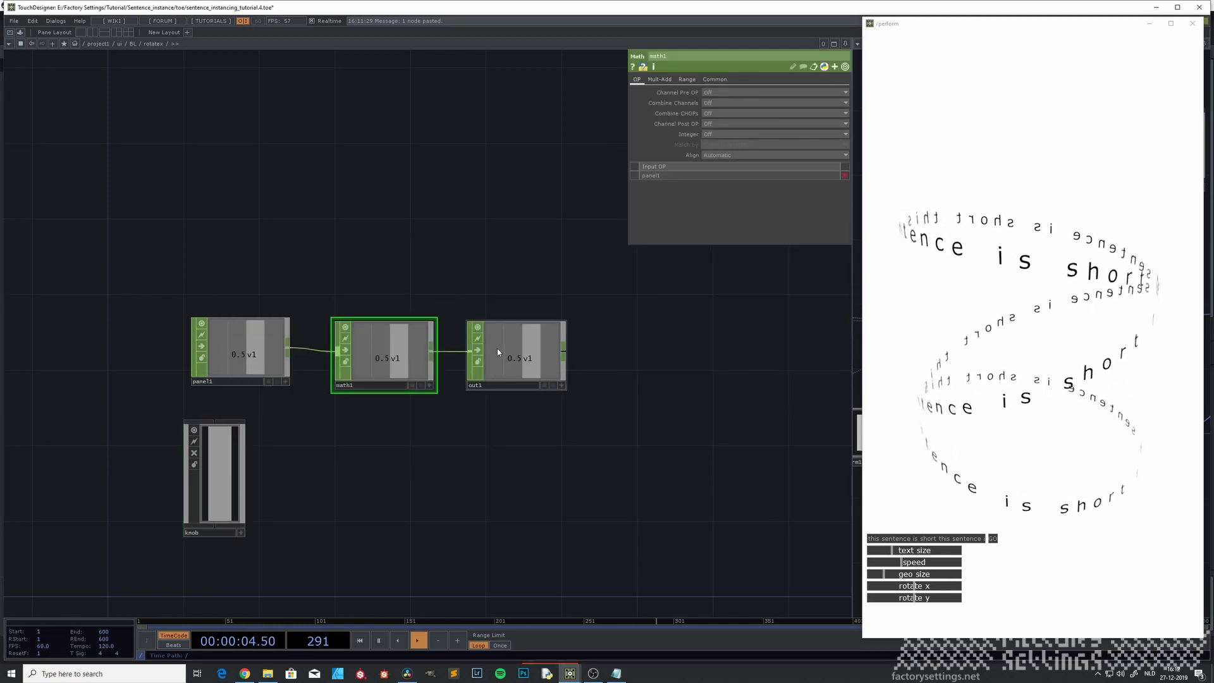
Set the To Range of the rotatex slider's Math CHOP to -180 and 180, and return to the parent network.
{"action": "left_click", "coordinate": [685, 80]}
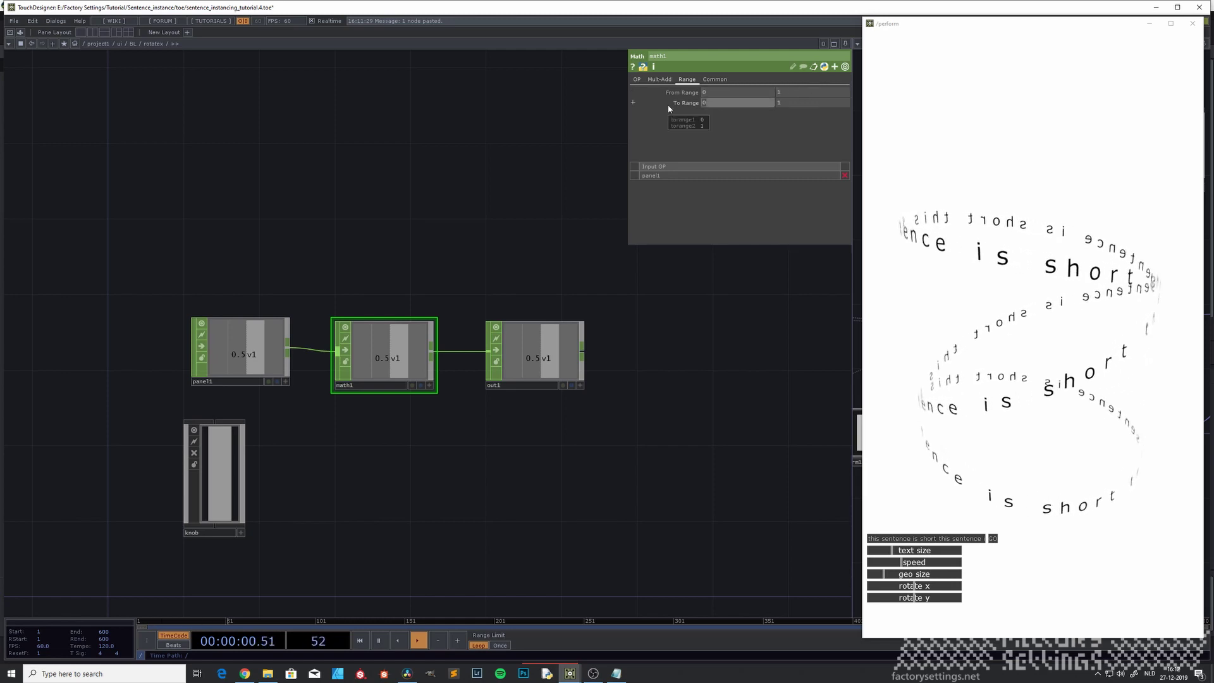
{"action": "type", "text": "0"}
{"action": "key", "text": "Tab"}
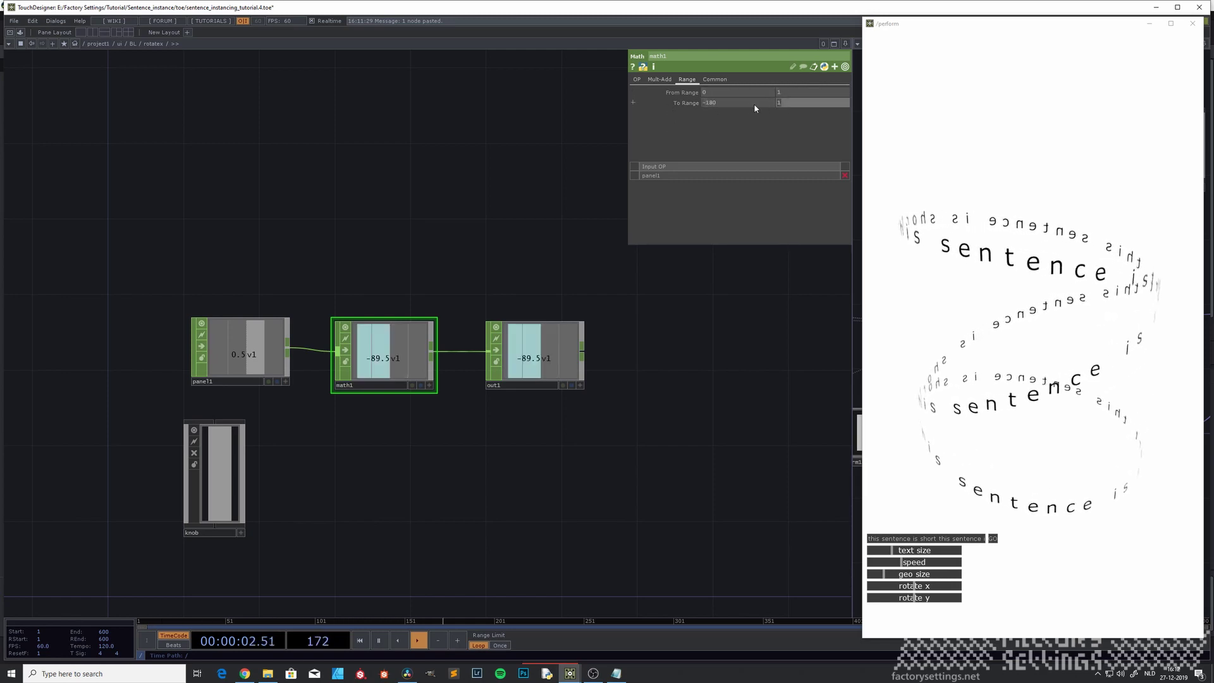
{"action": "type", "text": "180"}
{"action": "key", "text": "Return"}
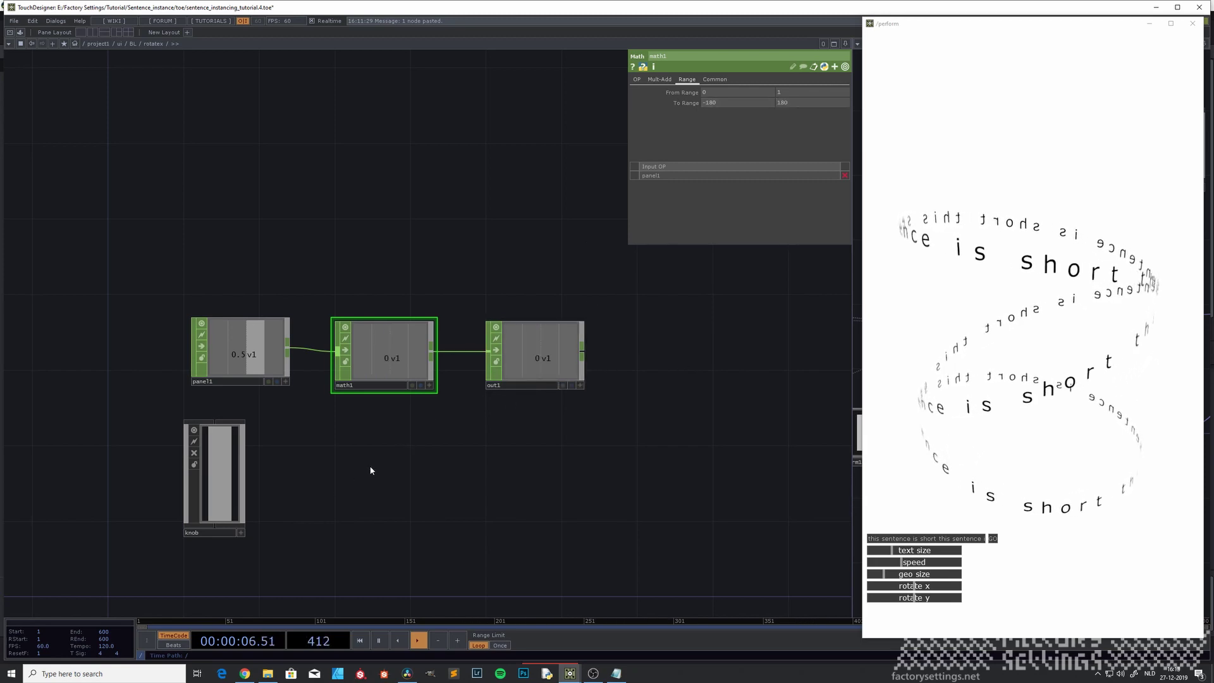
{"action": "key", "text": "u"}
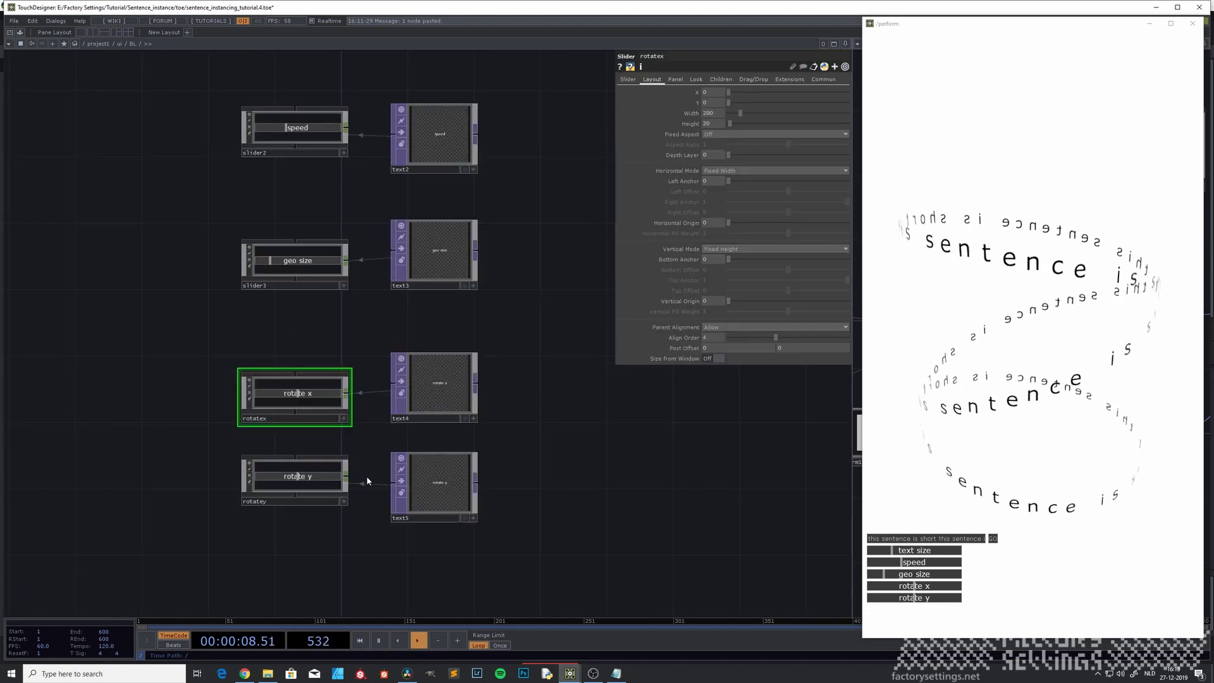
Inside the rotatey slider, move out1 aside and insert a Math CHOP between panel1 and out1.
{"action": "left_click", "coordinate": [315, 490]}
{"action": "key", "text": "i"}
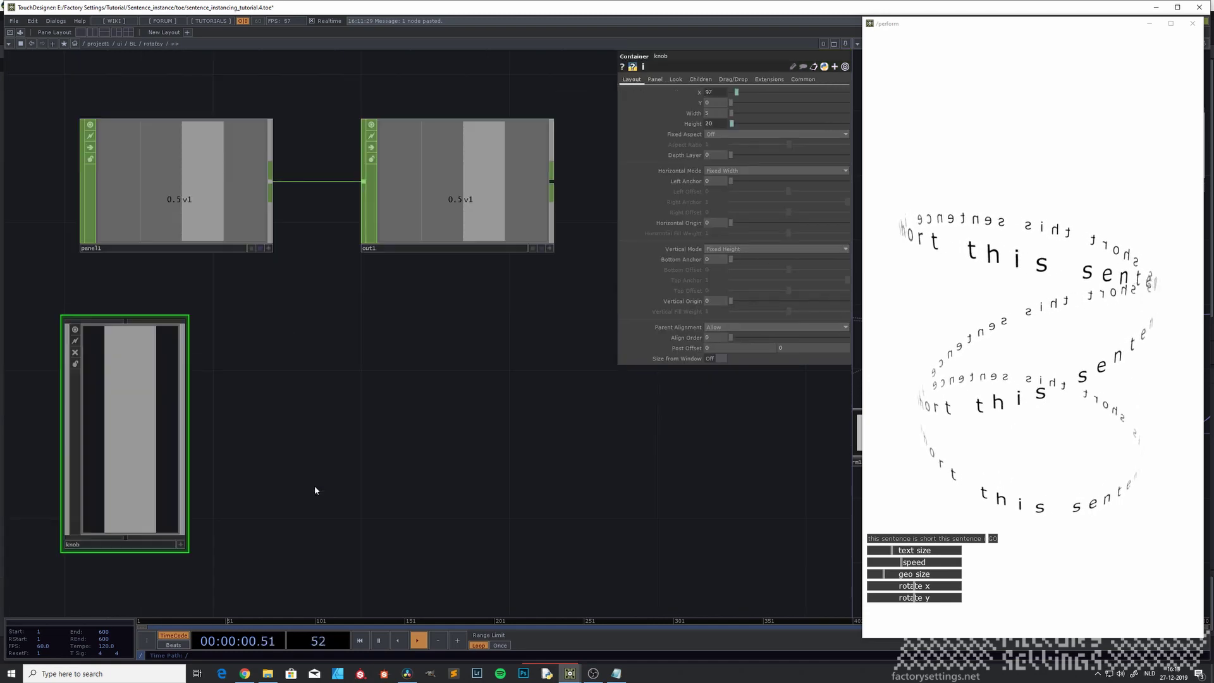
{"action": "scroll", "coordinate": [430, 383], "scroll_direction": "down", "scroll_amount": 3}
{"action": "left_click_drag", "start_coordinate": [460, 408], "coordinate": [364, 484]}
{"action": "left_click_drag", "start_coordinate": [351, 395], "coordinate": [511, 390]}
{"action": "right_click", "coordinate": [360, 386]}
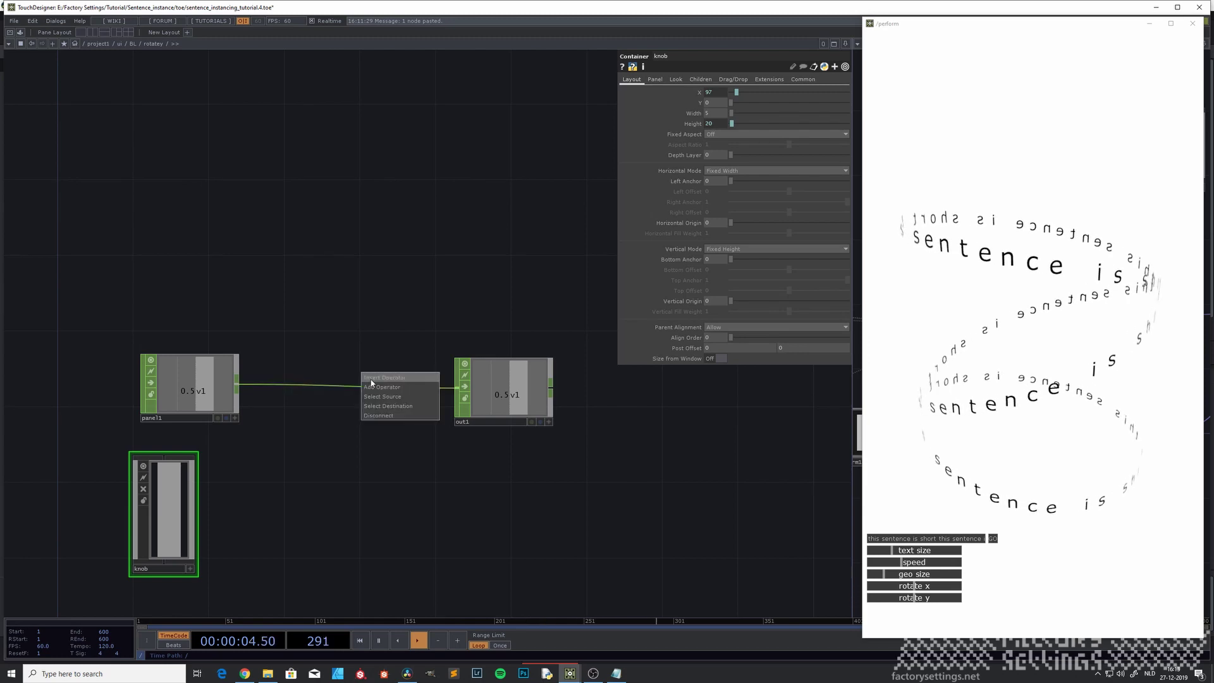
{"action": "left_click", "coordinate": [378, 378]}
{"action": "left_click", "coordinate": [384, 310]}
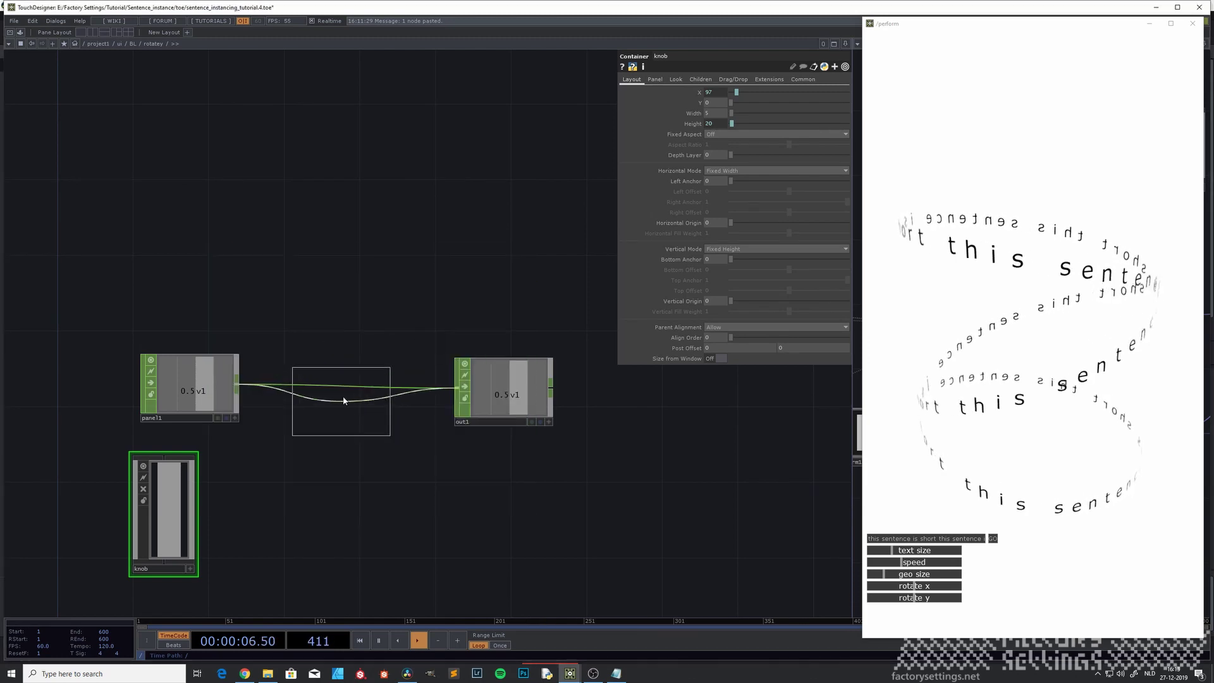
{"action": "left_click", "coordinate": [353, 390]}
Set the To Range of the rotatey slider's Math CHOP to -180 and 180.
{"action": "left_click", "coordinate": [687, 79]}
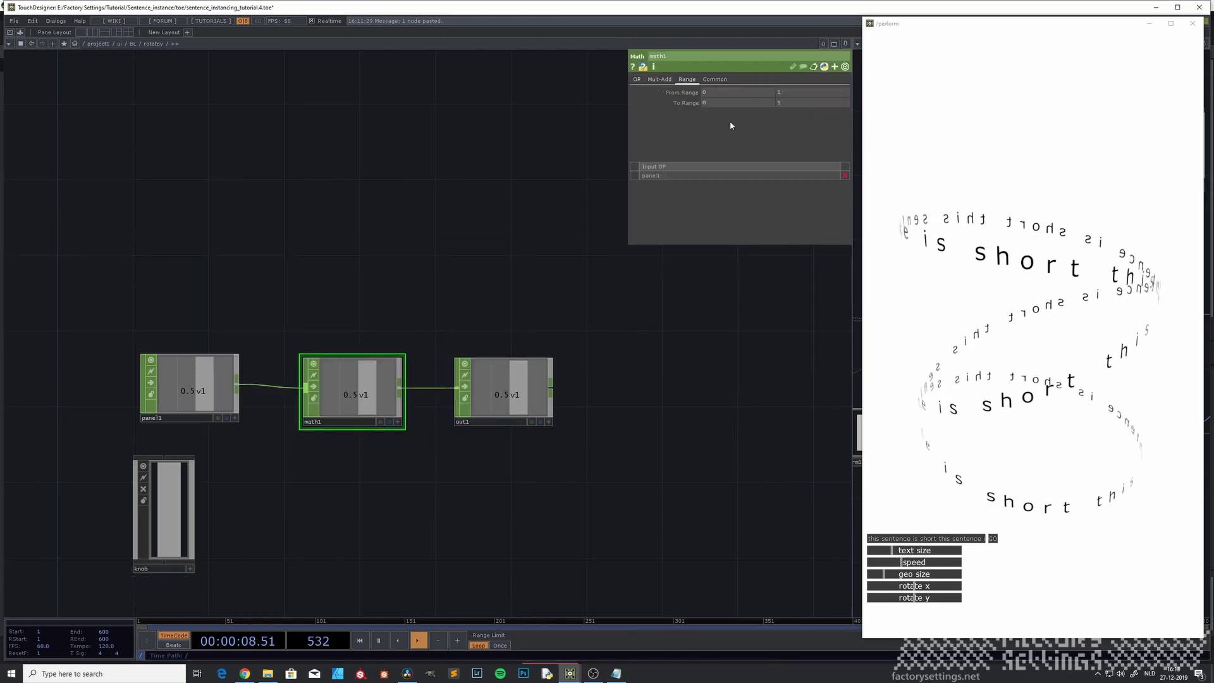
{"action": "left_click_drag", "start_coordinate": [715, 105], "coordinate": [644, 110]}
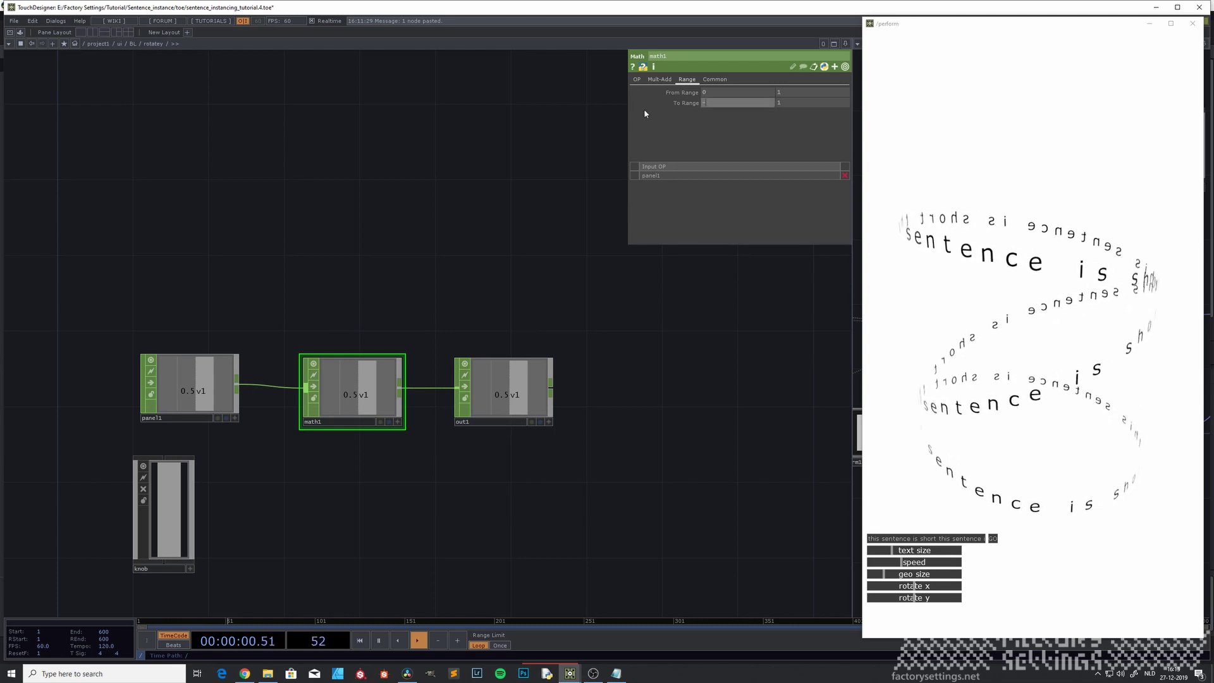
{"action": "type", "text": "-180"}
{"action": "key", "text": "Return"}
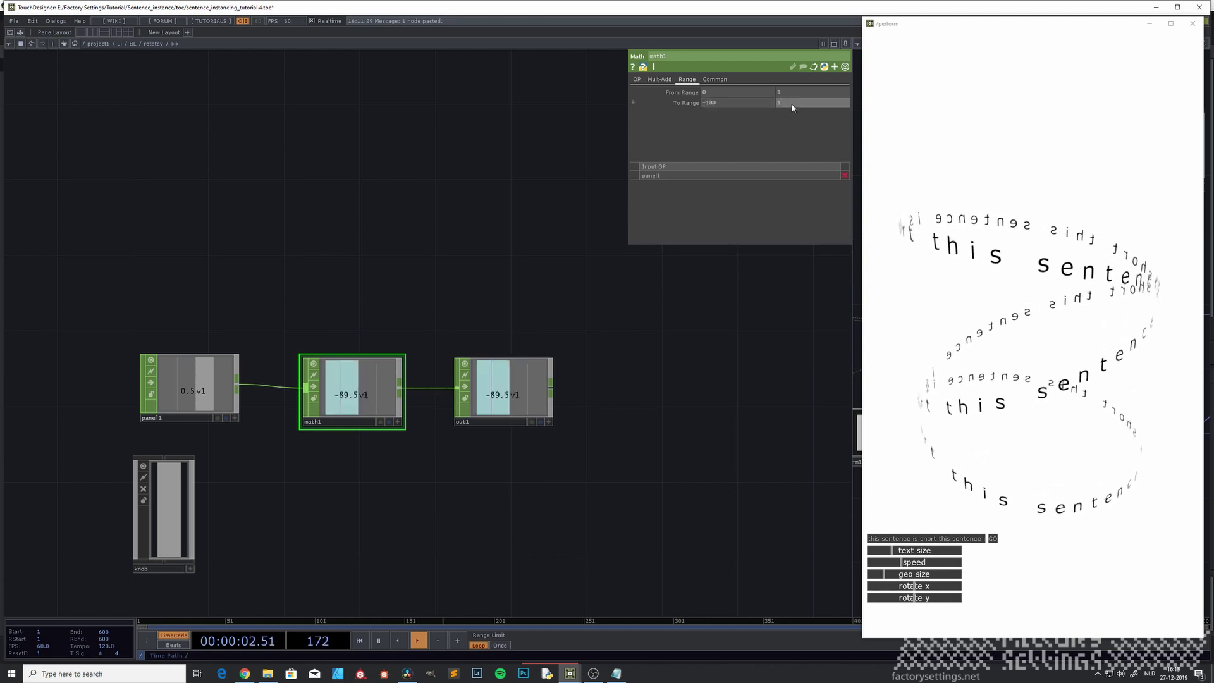
{"action": "type", "text": "180"}
{"action": "key", "text": "Return"}
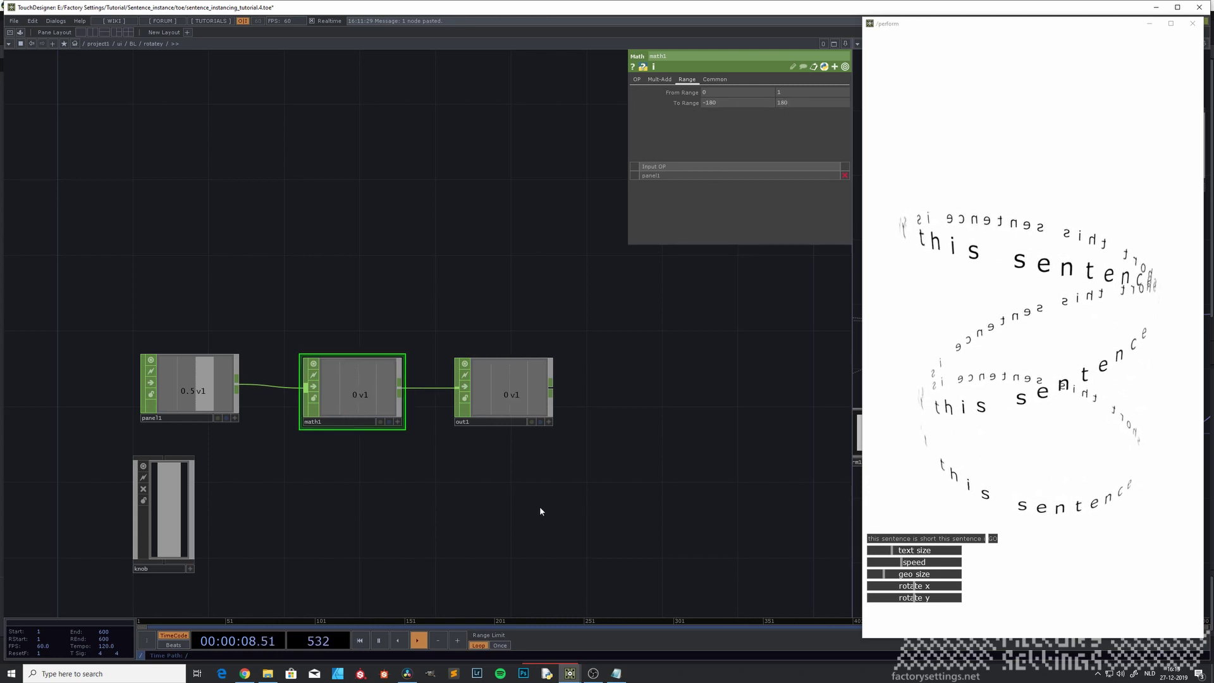
Move the rotate y slider in the perform window slightly to check the Math CHOP's output, and return to the parent network.
{"action": "mouse_move", "coordinate": [916, 599]}
{"action": "left_mouse_down"}
{"action": "mouse_move", "coordinate": [870, 602]}
{"action": "mouse_move", "coordinate": [950, 601]}
{"action": "mouse_move", "coordinate": [915, 603]}
{"action": "left_mouse_up"}
{"action": "left_click", "coordinate": [417, 526]}
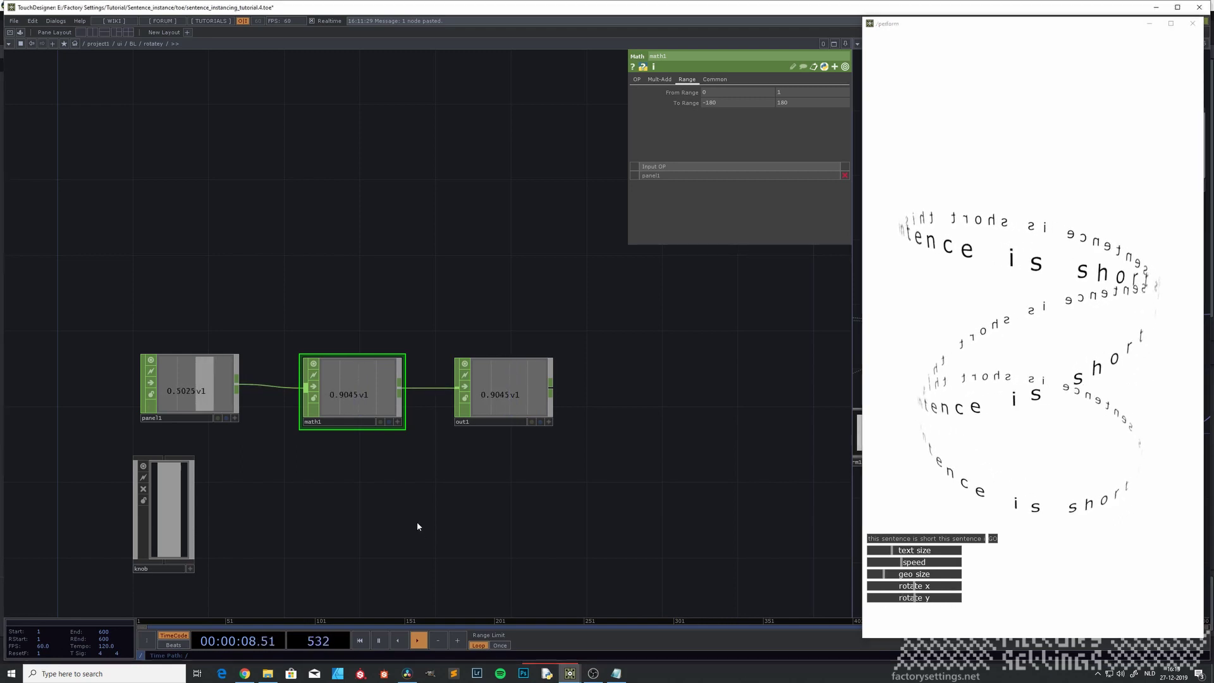
{"action": "key", "text": "u"}
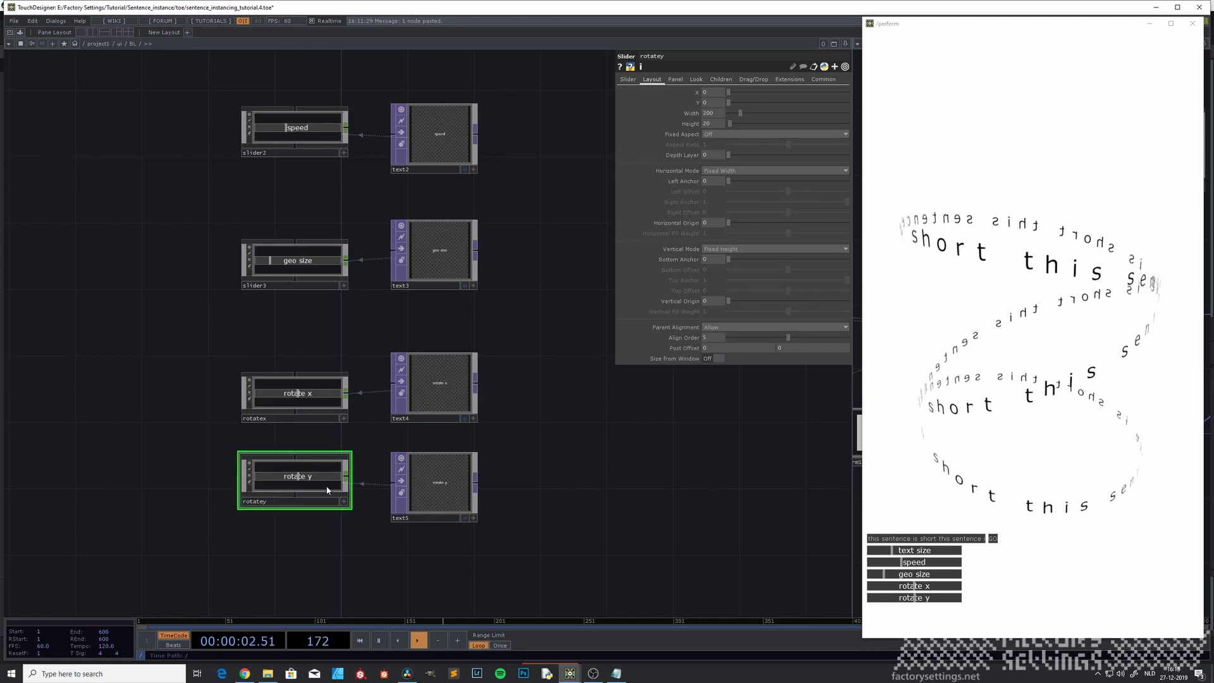
{"action": "key", "text": "i"}
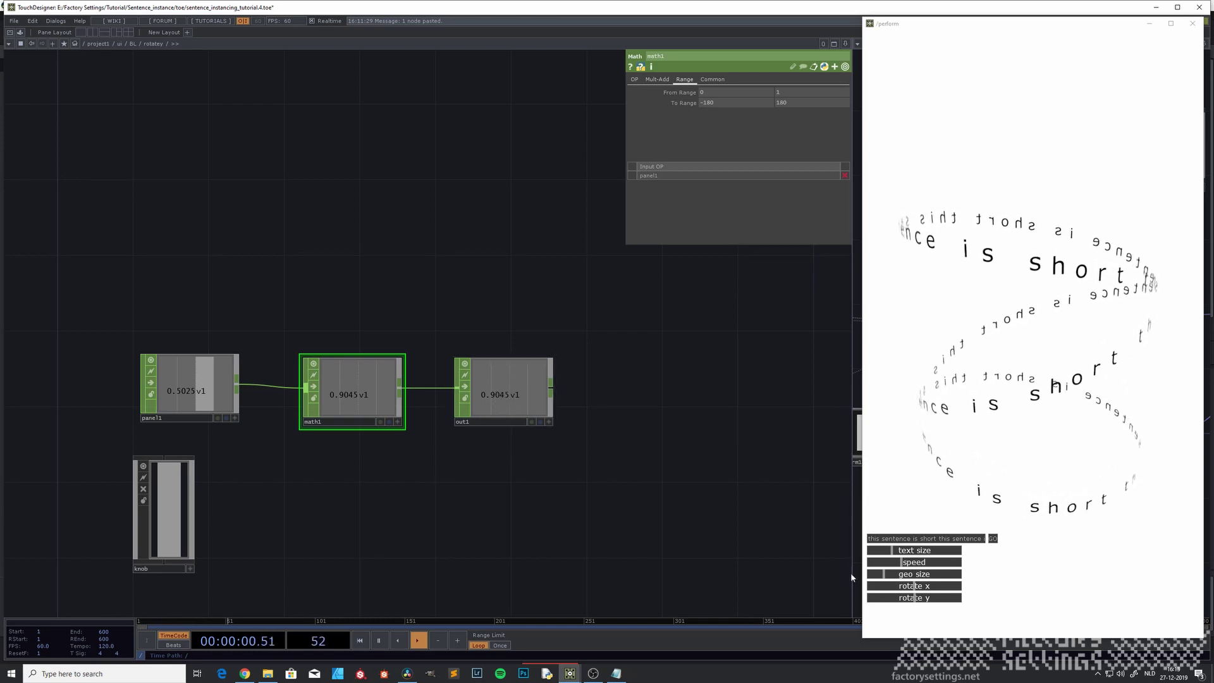
{"action": "left_click_drag", "start_coordinate": [915, 601], "coordinate": [916, 599]}
{"action": "left_click", "coordinate": [362, 510]}
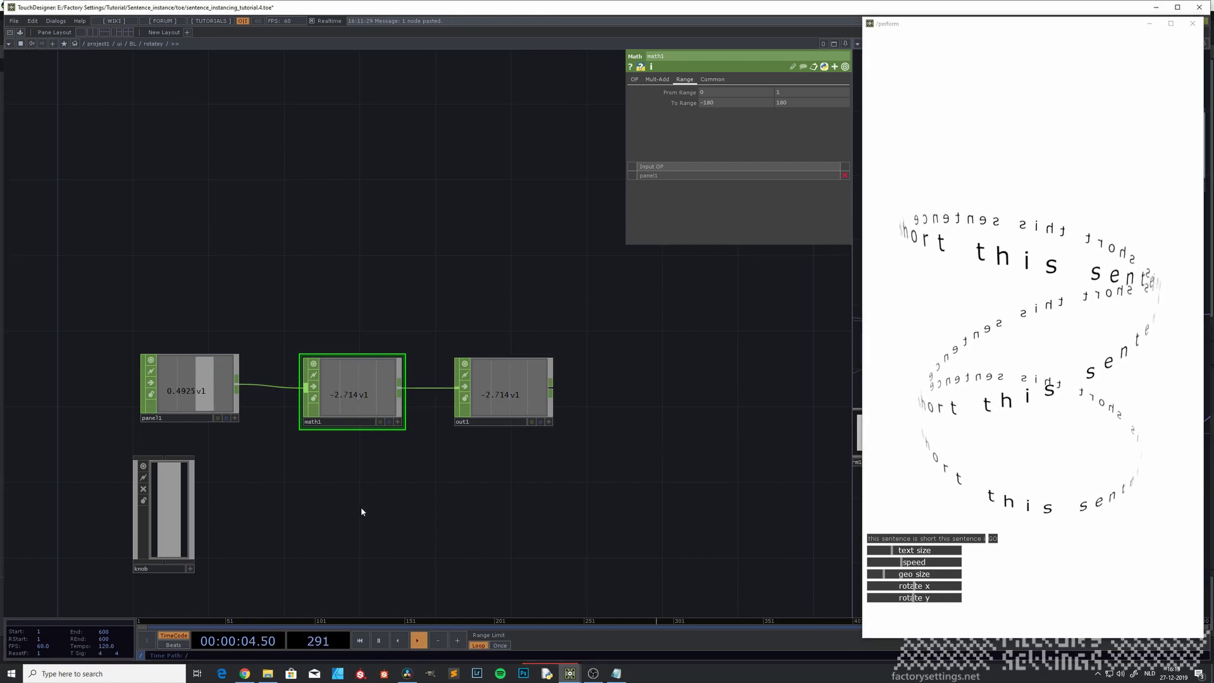
{"action": "key", "text": "u"}
Switch text4's Text parameter to expression mode and begin the expression with 'rotate x' + ' ' + str(.
{"action": "left_click", "coordinate": [453, 383]}
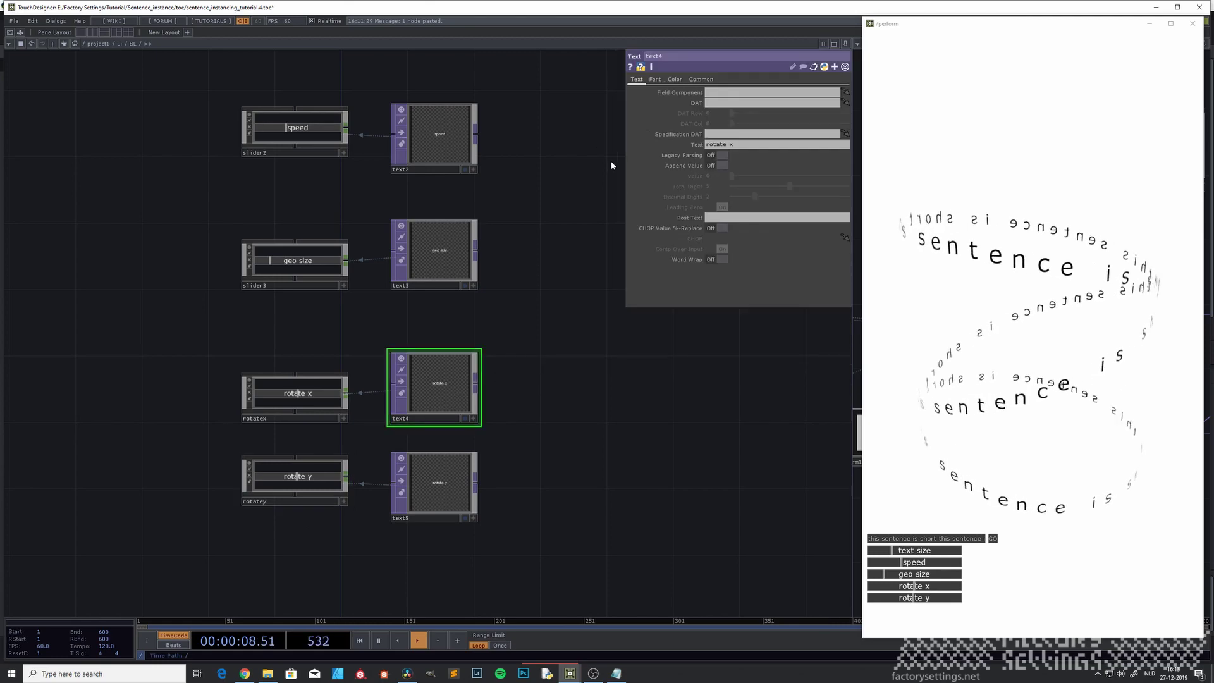
{"action": "left_click_drag", "start_coordinate": [625, 185], "coordinate": [499, 180]}
{"action": "left_click_drag", "start_coordinate": [598, 417], "coordinate": [536, 470]}
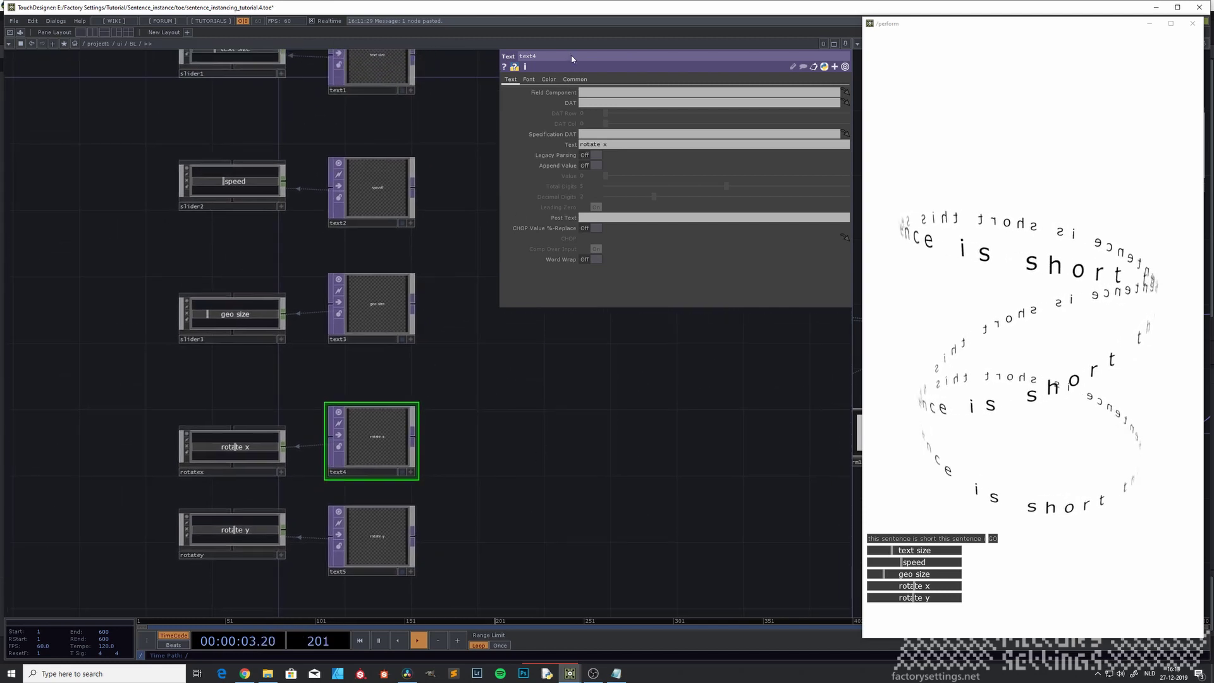
{"action": "left_click", "coordinate": [506, 144]}
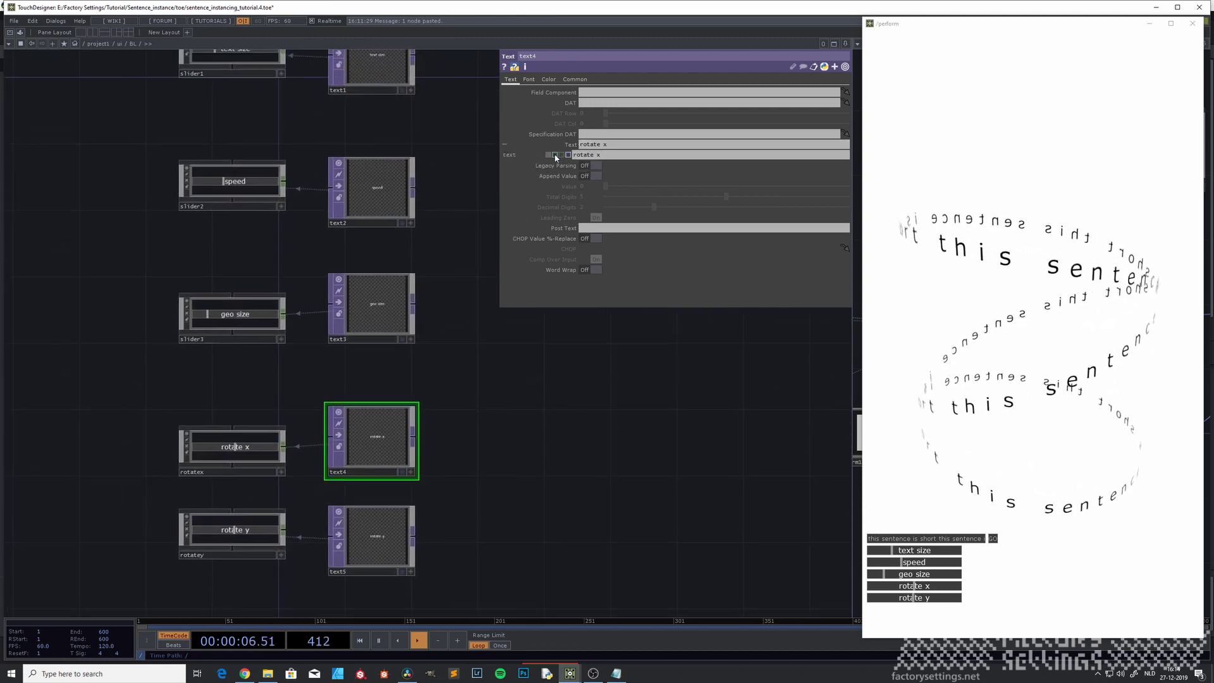
{"action": "left_click", "coordinate": [555, 154]}
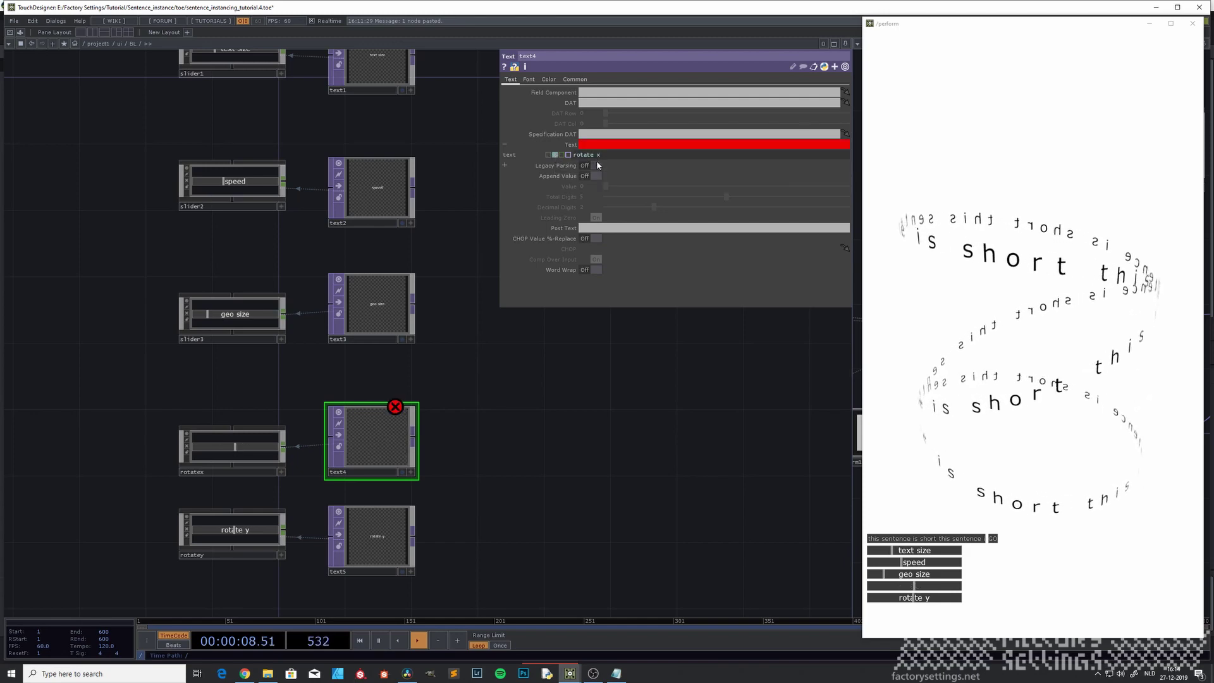
{"action": "left_click", "coordinate": [574, 156]}
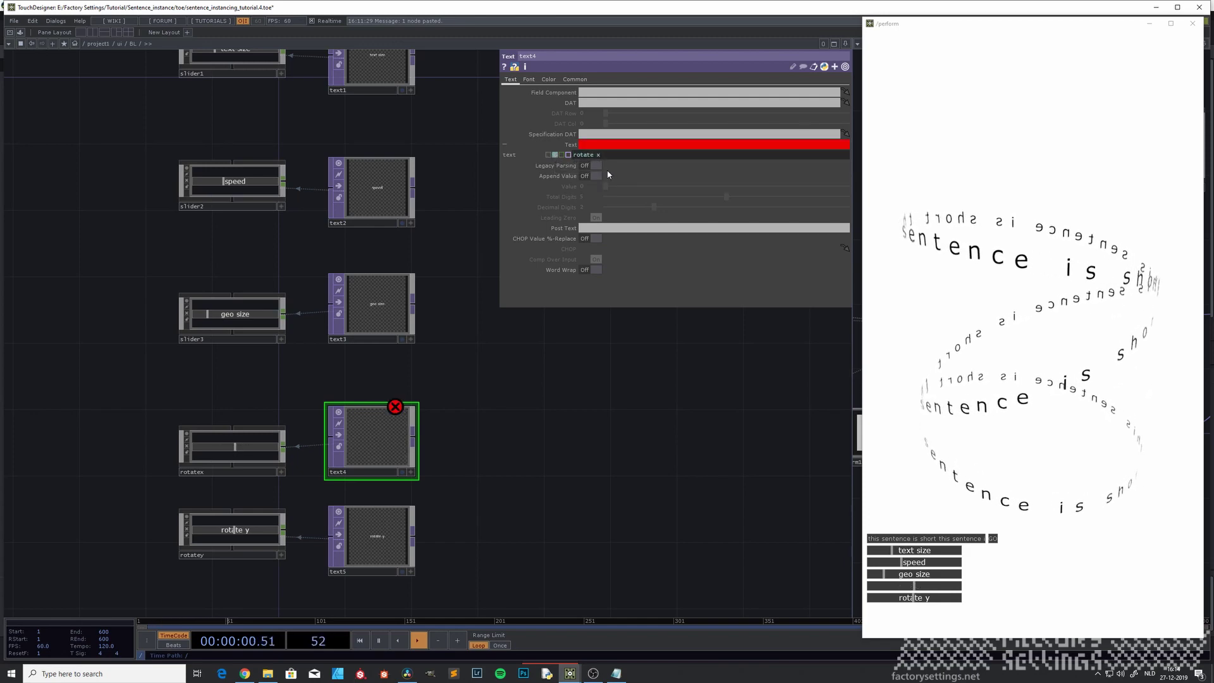
{"action": "type", "text": "'"}
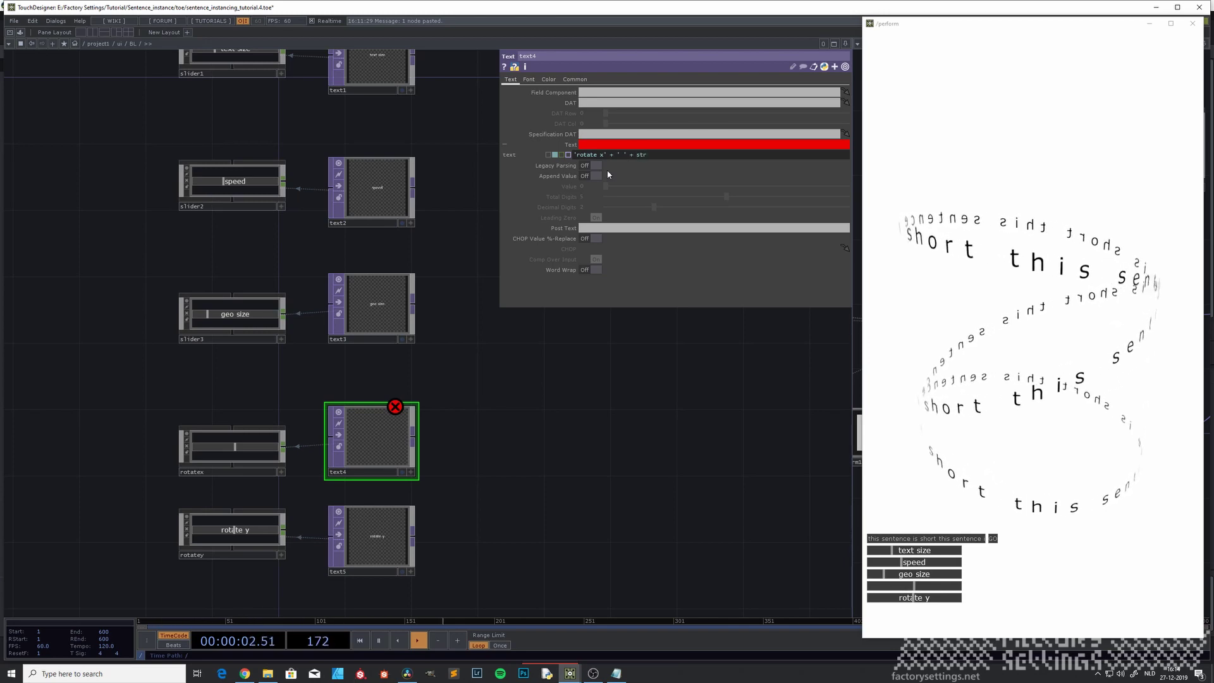
{"action": "type", "text": "("}
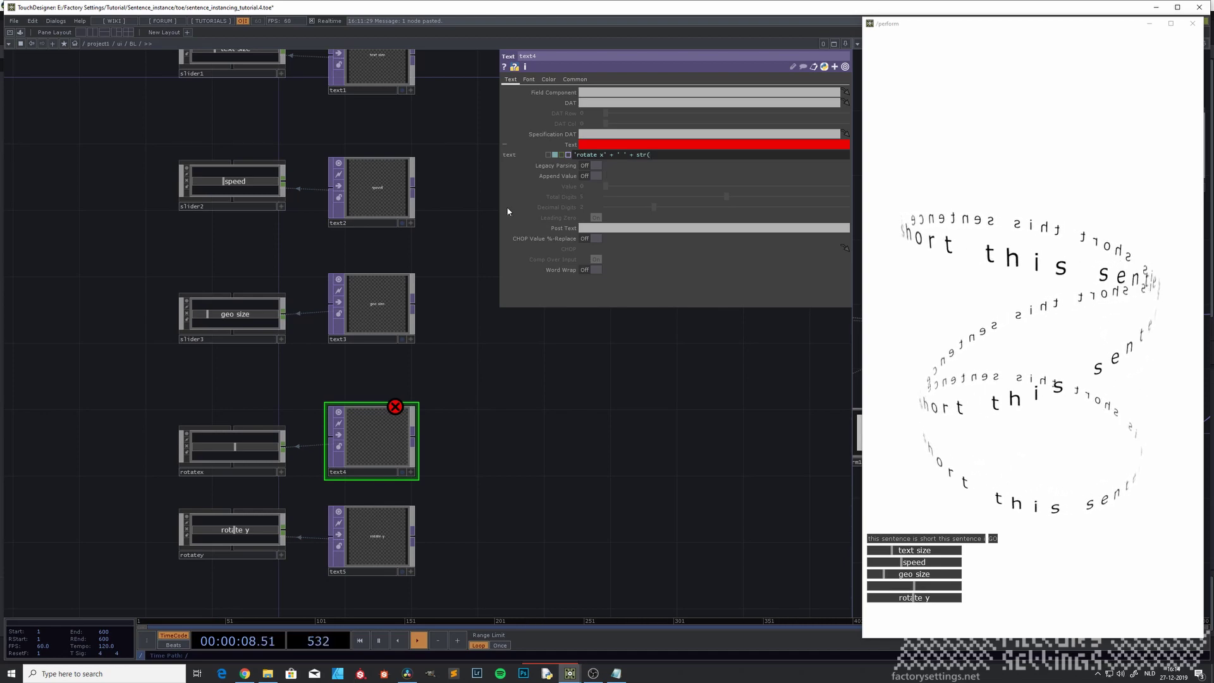
Check the output operator inside the rotatex slider and complete text4's expression as 'rotate x' + ' ' + str(op.ROTATEX.op('out1')[0]).
{"action": "left_click", "coordinate": [246, 462]}
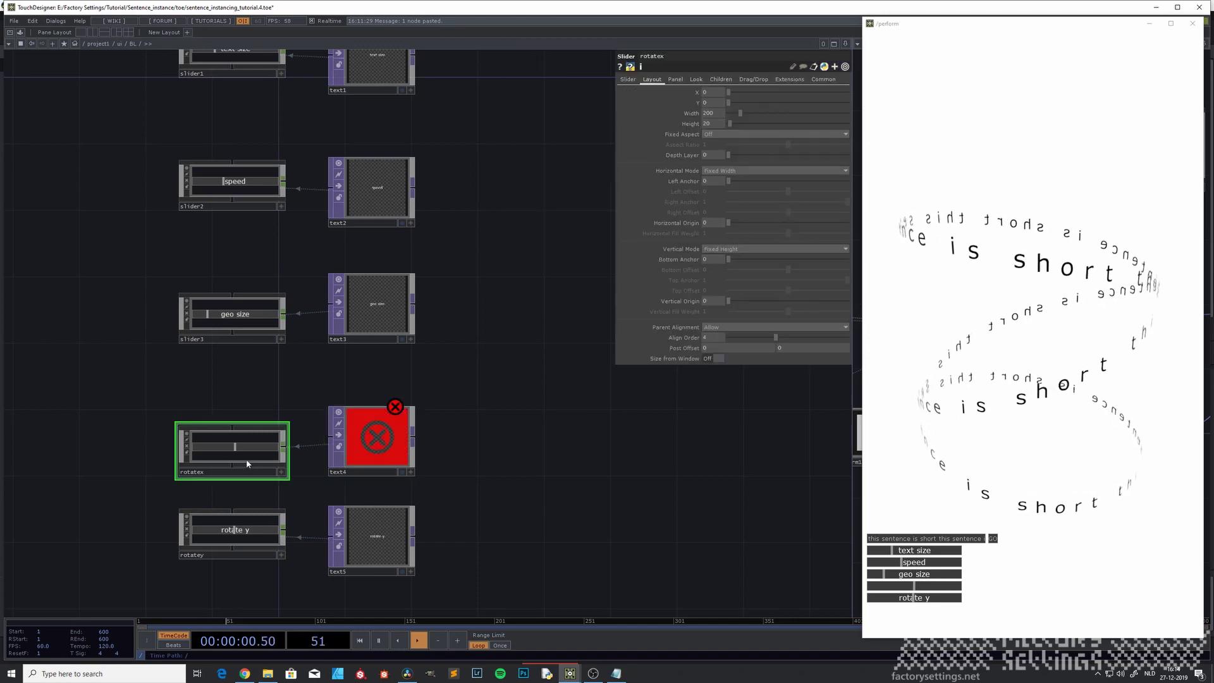
{"action": "key", "text": "i"}
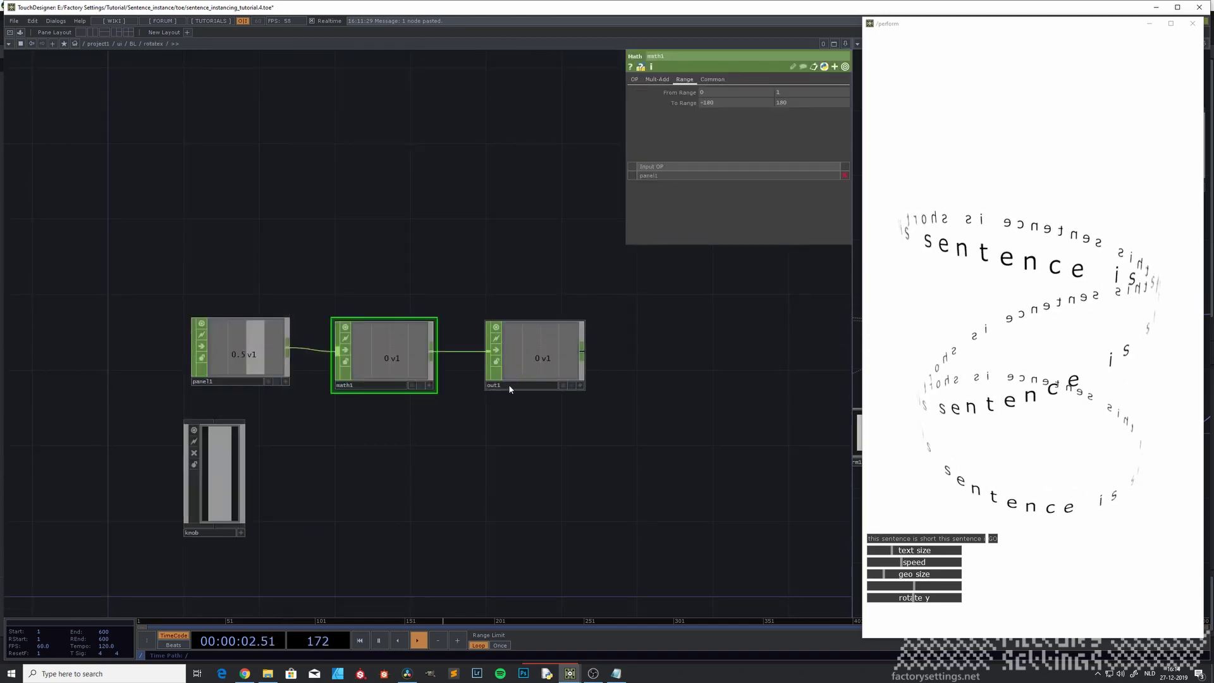
{"action": "key", "text": "u"}
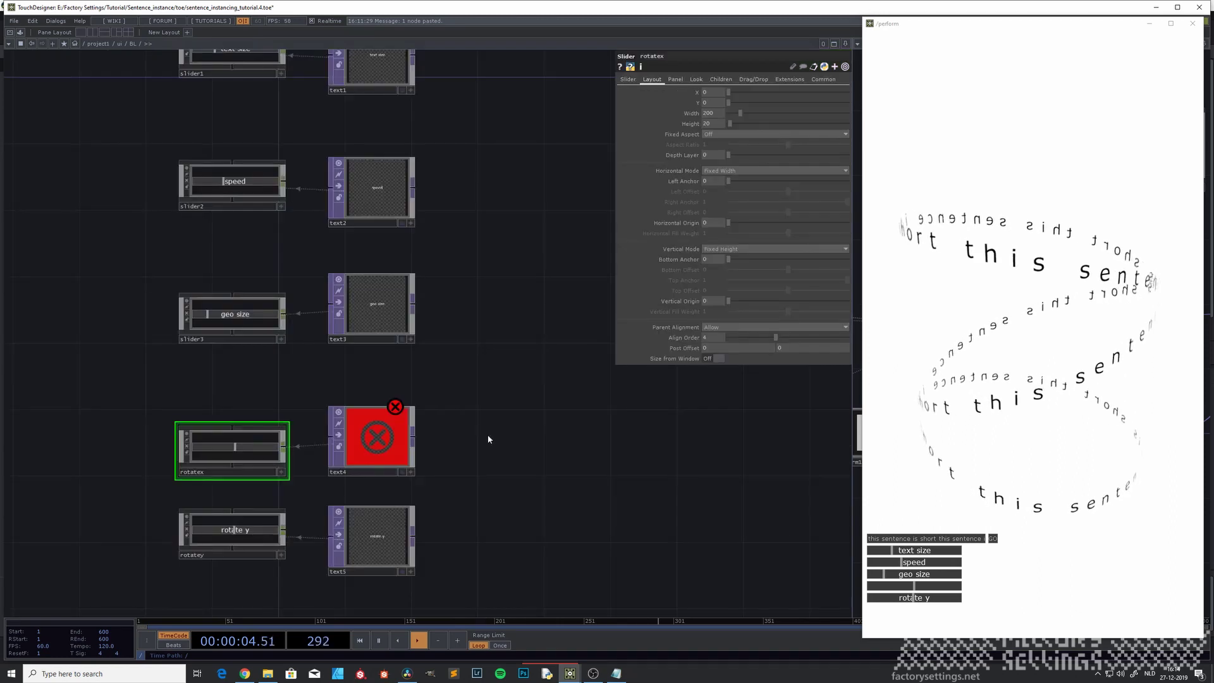
{"action": "left_click", "coordinate": [370, 451]}
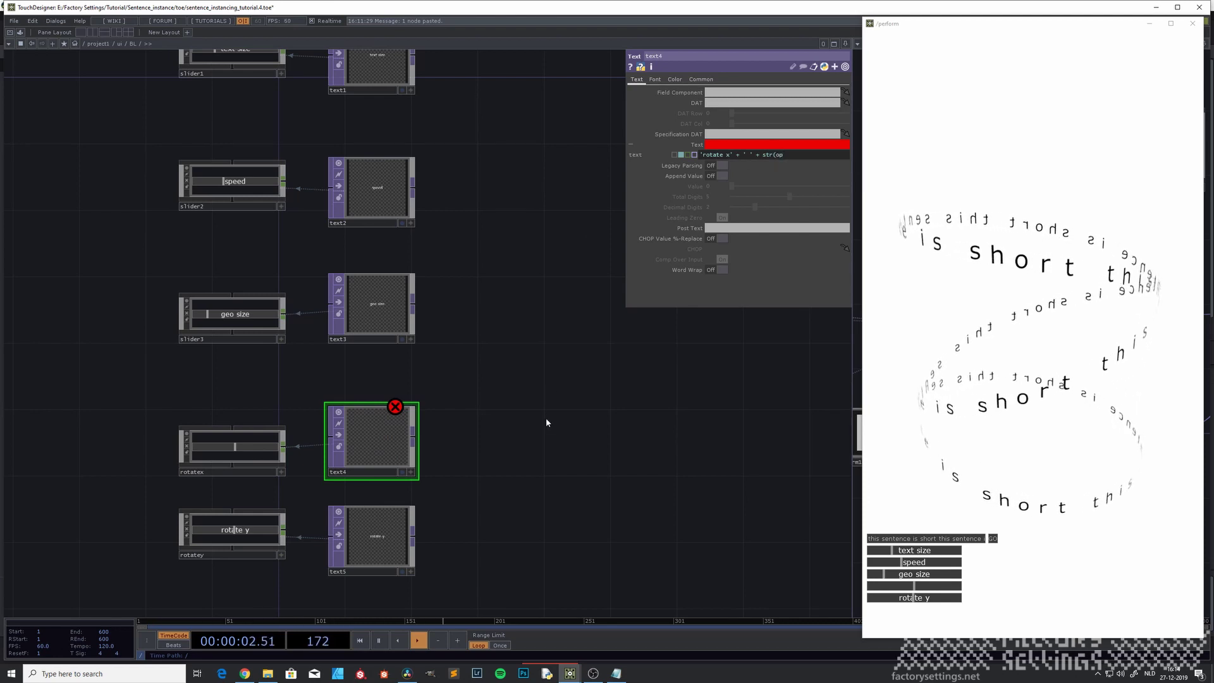
{"action": "type", "text": "OTATEX"}
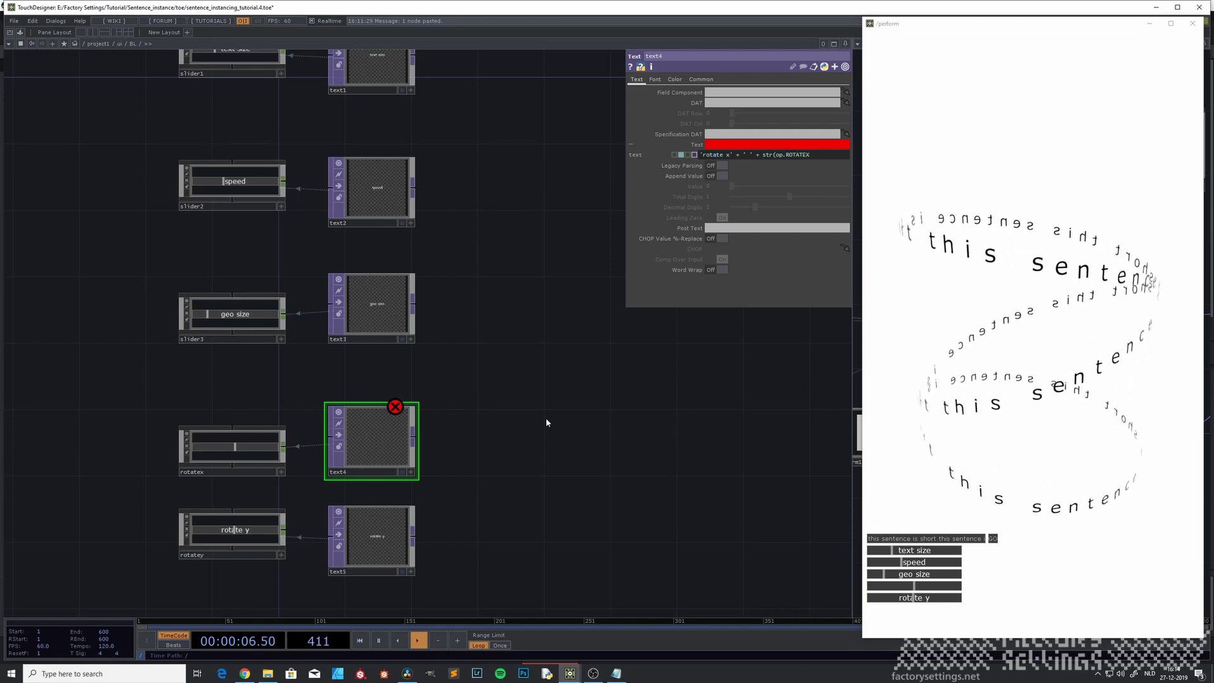
{"action": "type", "text": ".op"}
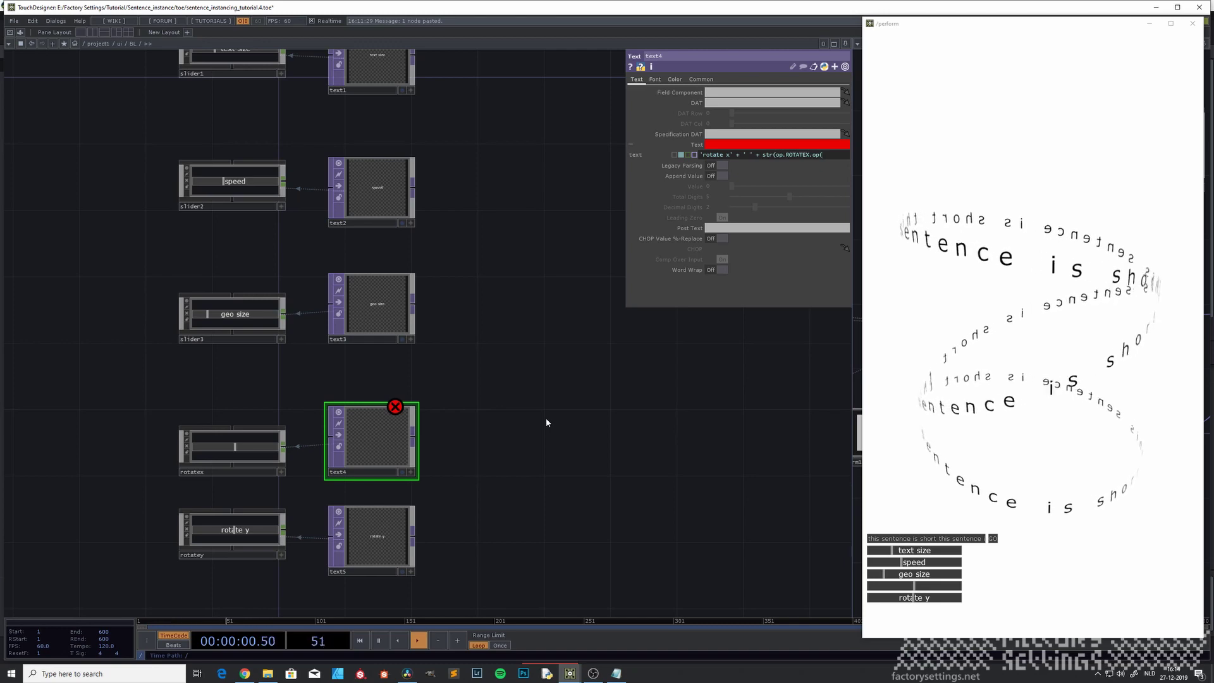
{"action": "type", "text": "('out1"}
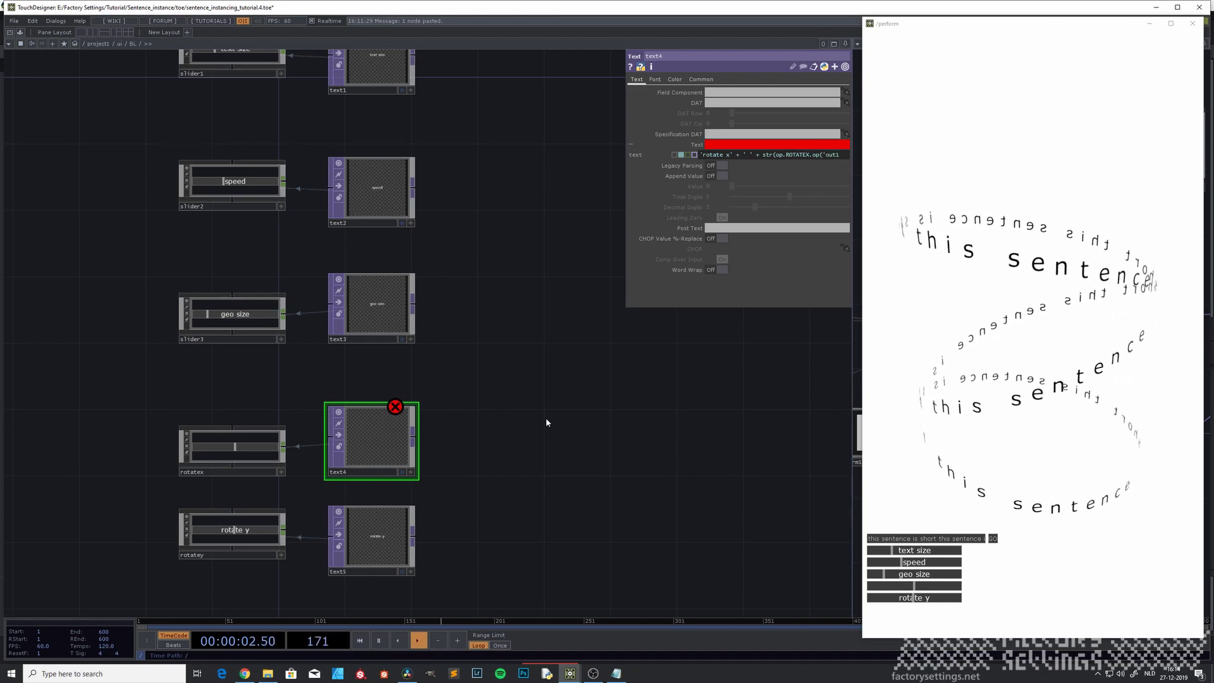
{"action": "type", "text": "')"}
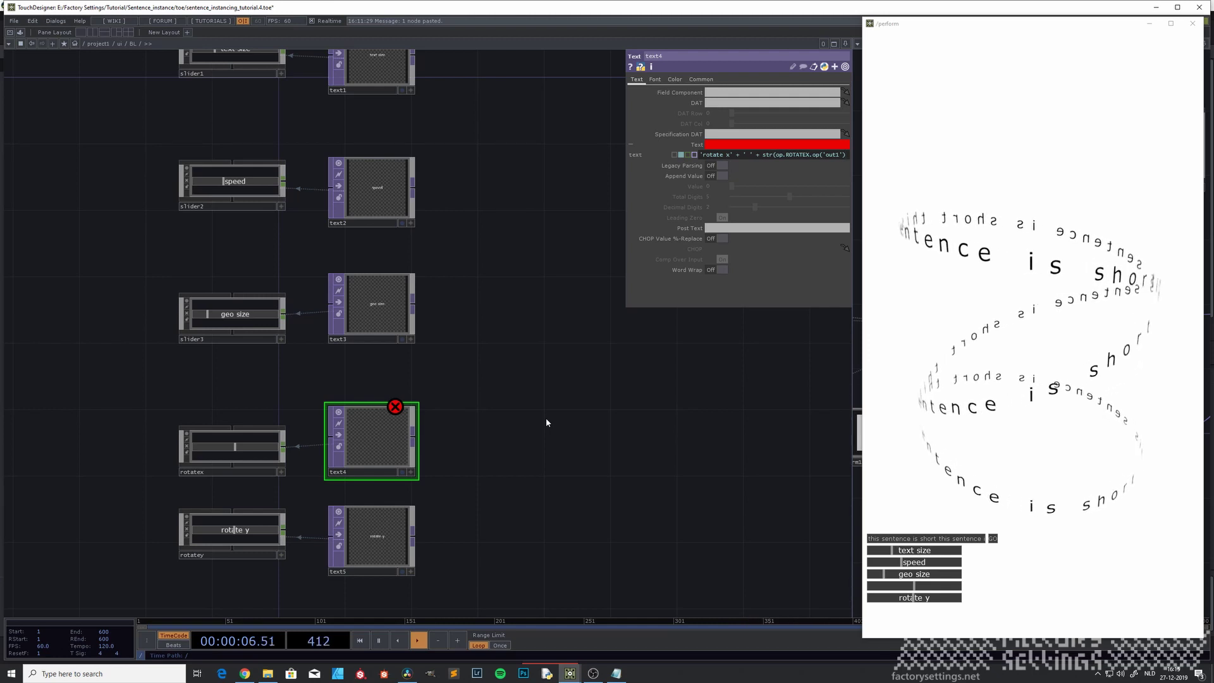
{"action": "type", "text": "[0]"}
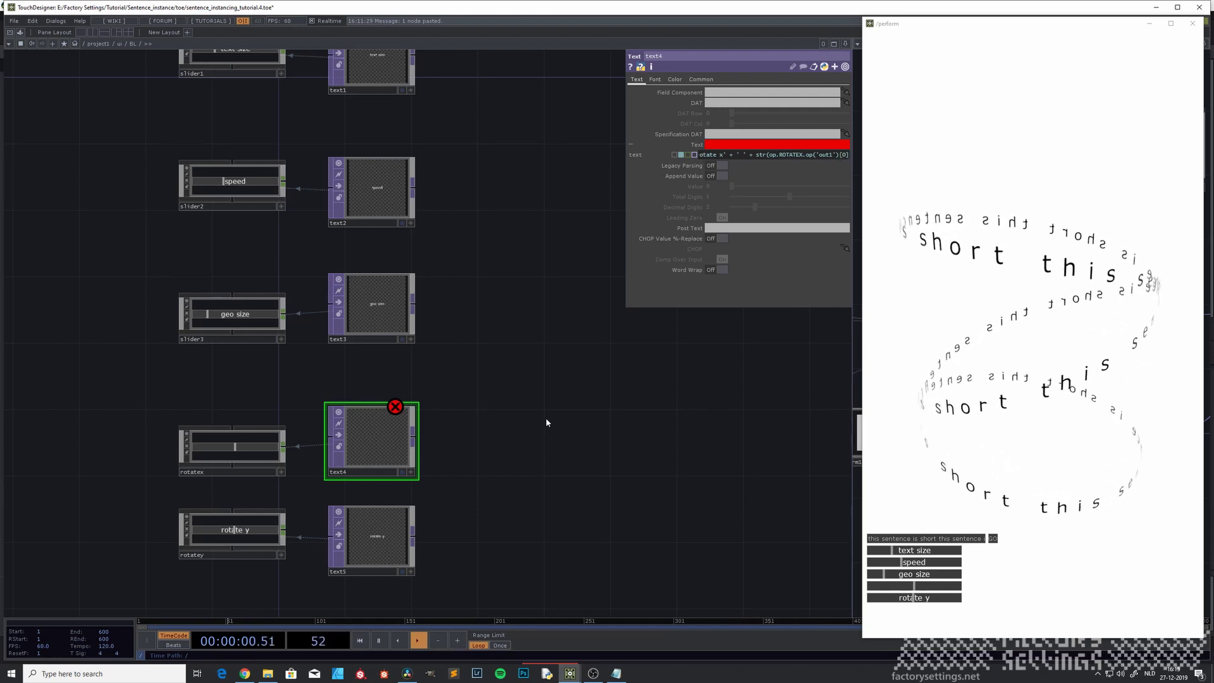
{"action": "type", "text": ")"}
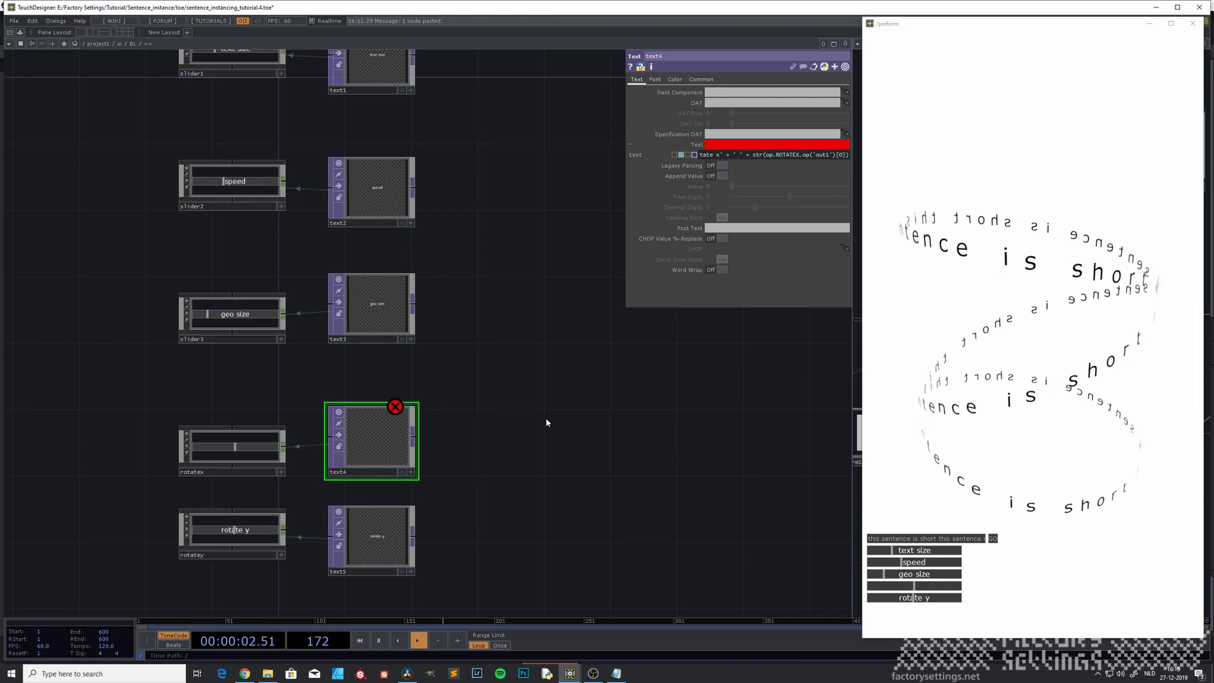
{"action": "key", "text": "Return"}
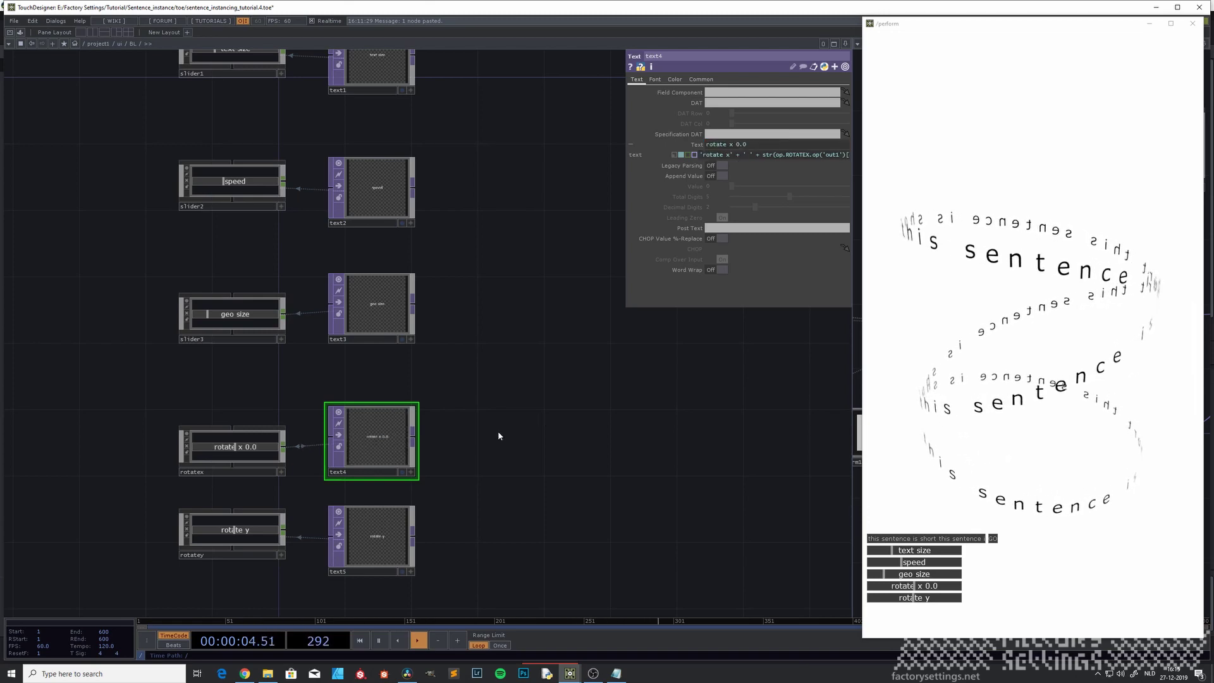
Move the rotate x slider in the perform window to about -40 to check its value label.
{"action": "scroll", "coordinate": [248, 459], "scroll_direction": "up", "scroll_amount": 5}
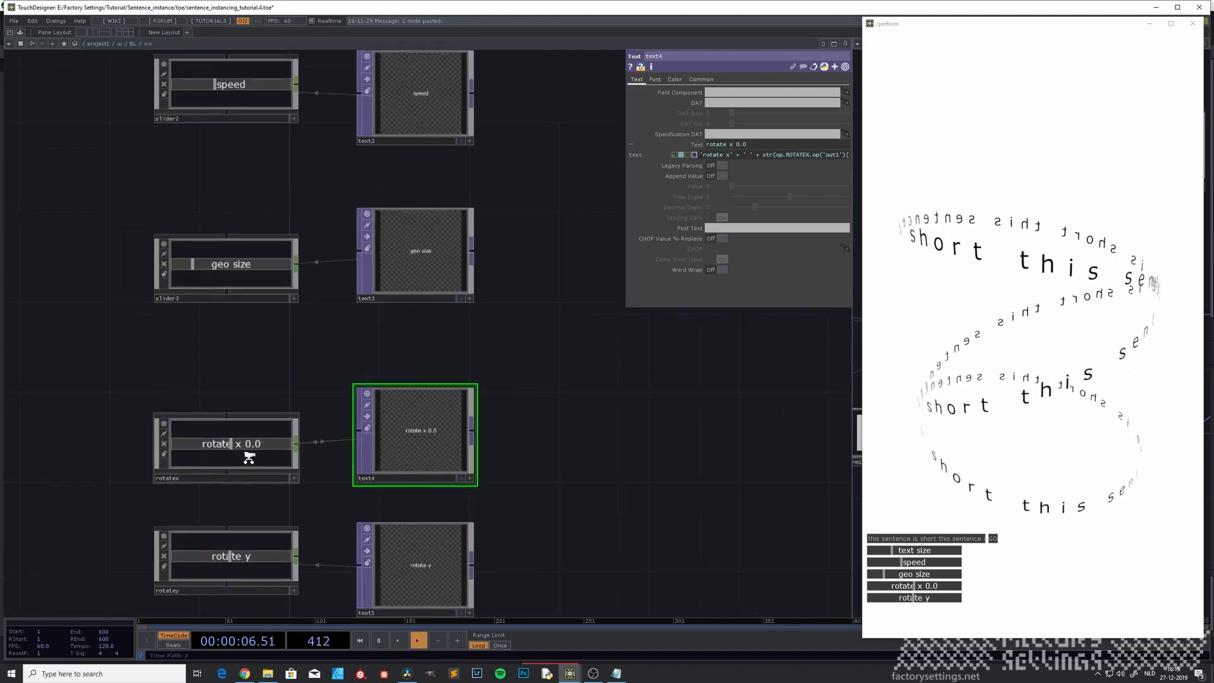
{"action": "scroll", "coordinate": [251, 460], "scroll_direction": "down", "scroll_amount": 2}
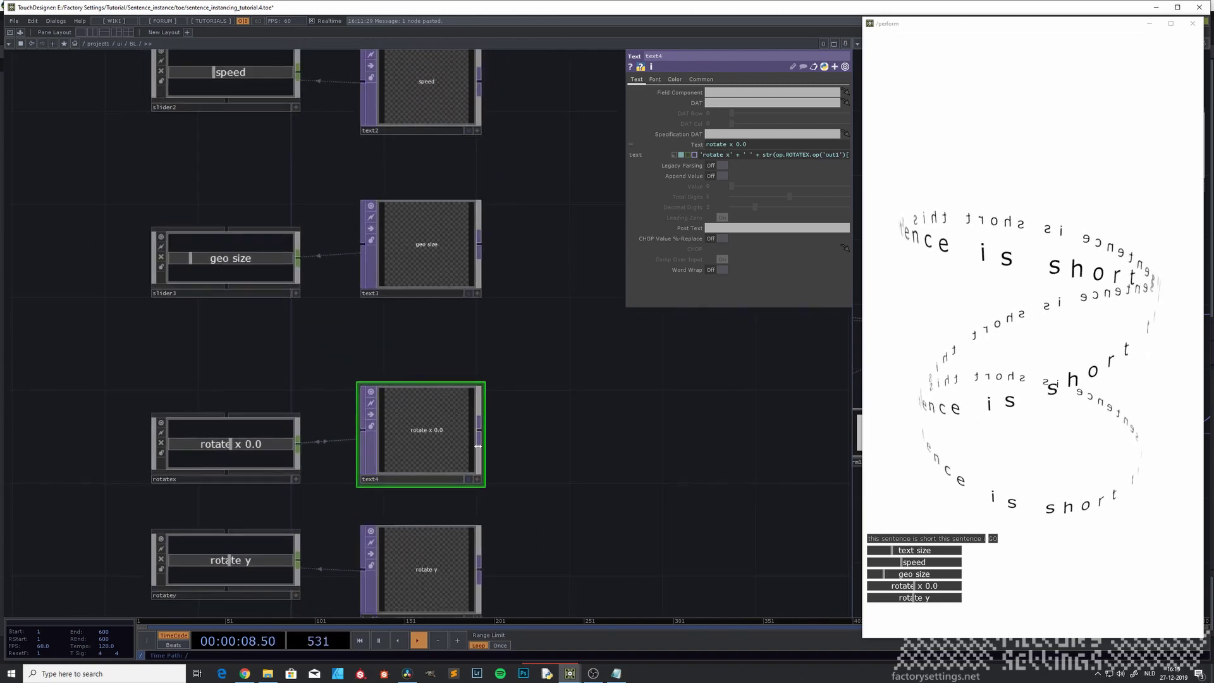
{"action": "scroll", "coordinate": [447, 433], "scroll_direction": "up", "scroll_amount": 4}
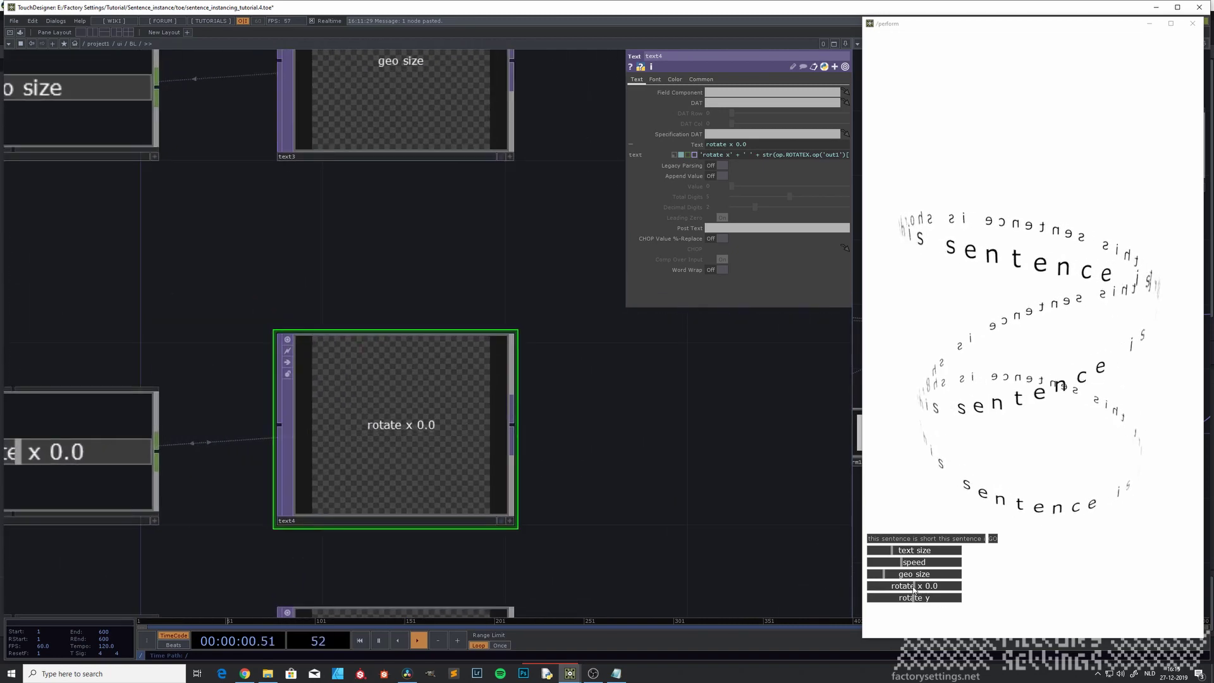
{"action": "left_click_drag", "start_coordinate": [915, 587], "coordinate": [905, 589]}
{"action": "scroll", "coordinate": [658, 538], "scroll_direction": "down", "scroll_amount": 5}
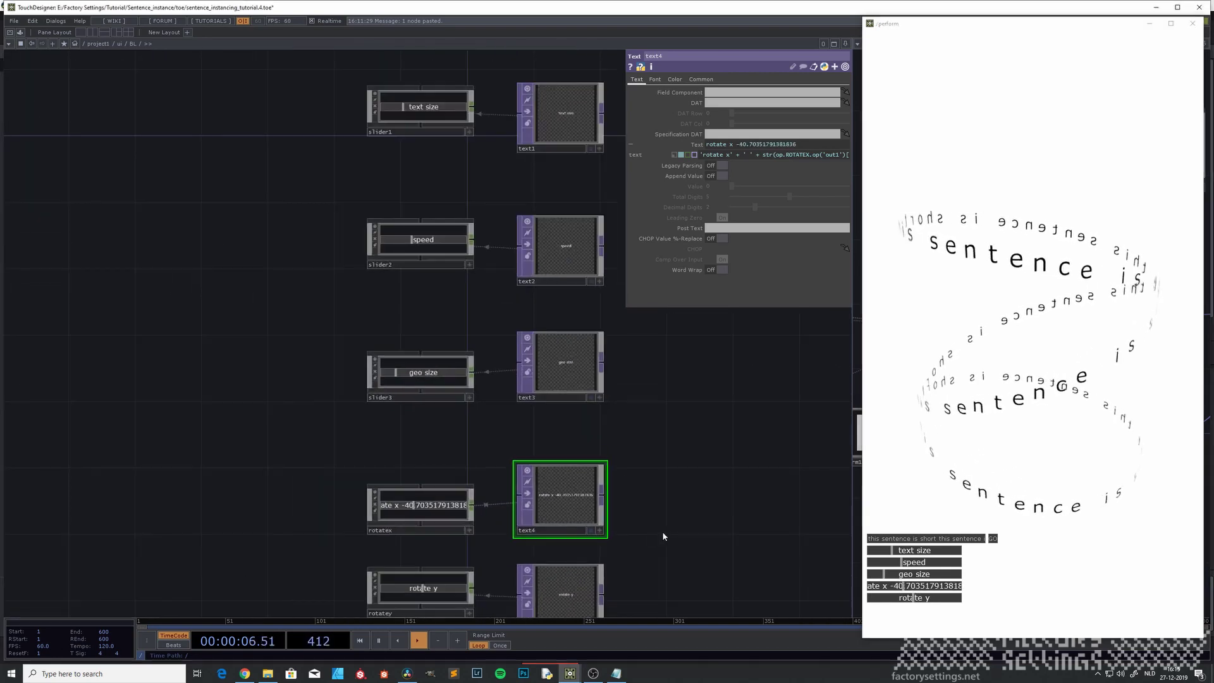
{"action": "left_click_drag", "start_coordinate": [663, 536], "coordinate": [643, 481]}
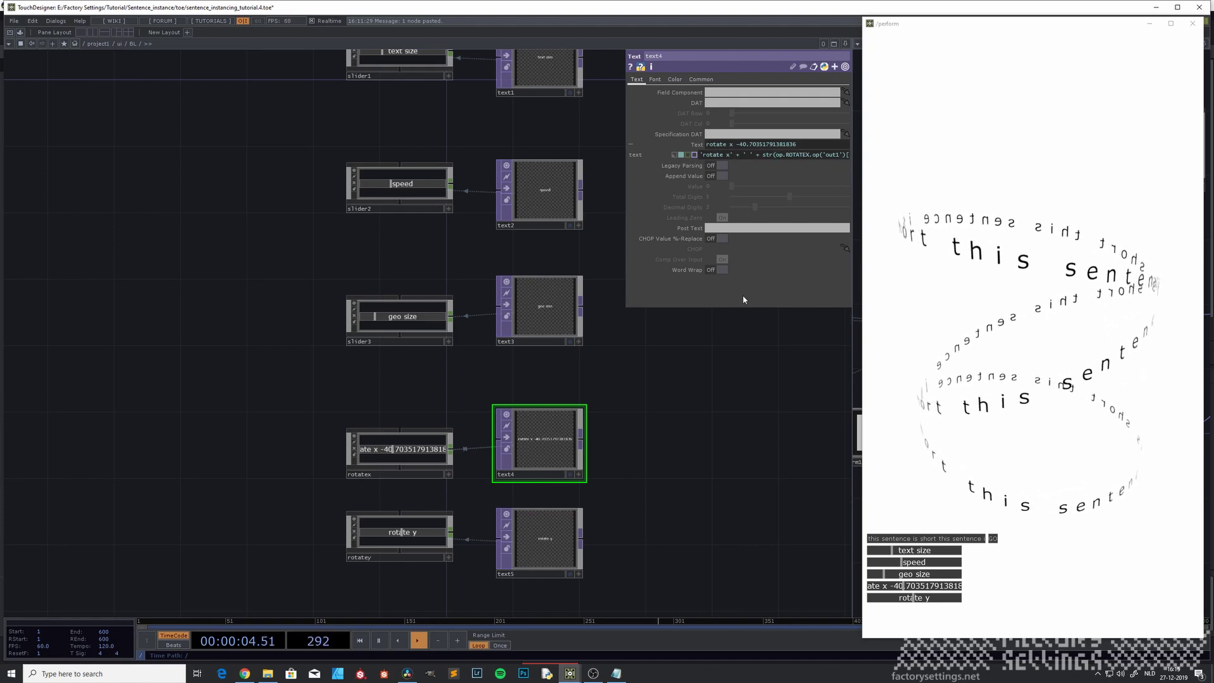
Change text4's expression to 'rotate x' + ' ' + str(int(op.ROTATEX.op('out1')[0])) and test the rotate x slider at about -64.
{"action": "type", "text": "int"}
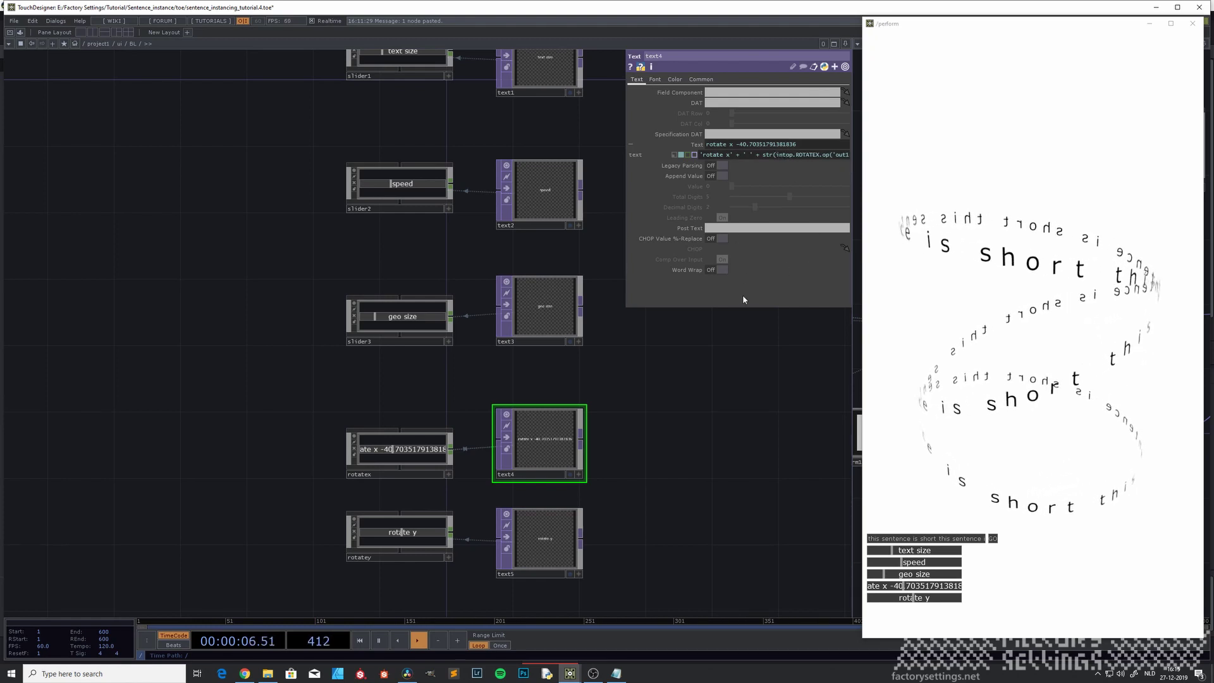
{"action": "type", "text": "("}
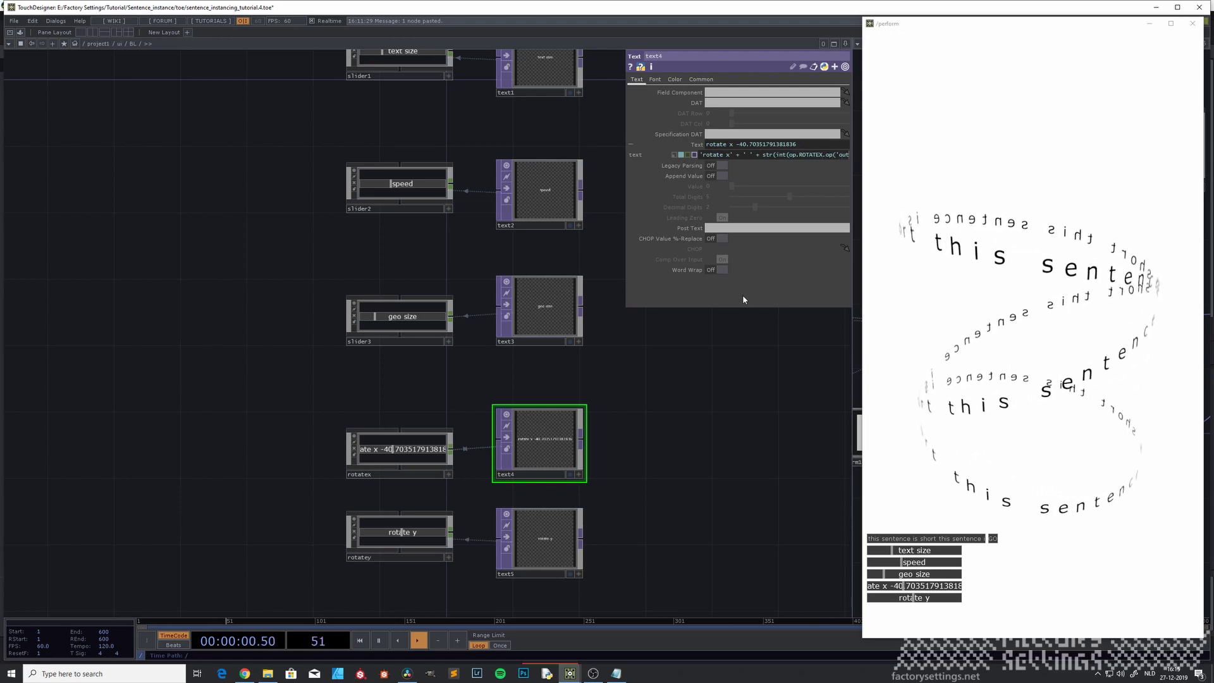
{"action": "type", "text": "1')"}
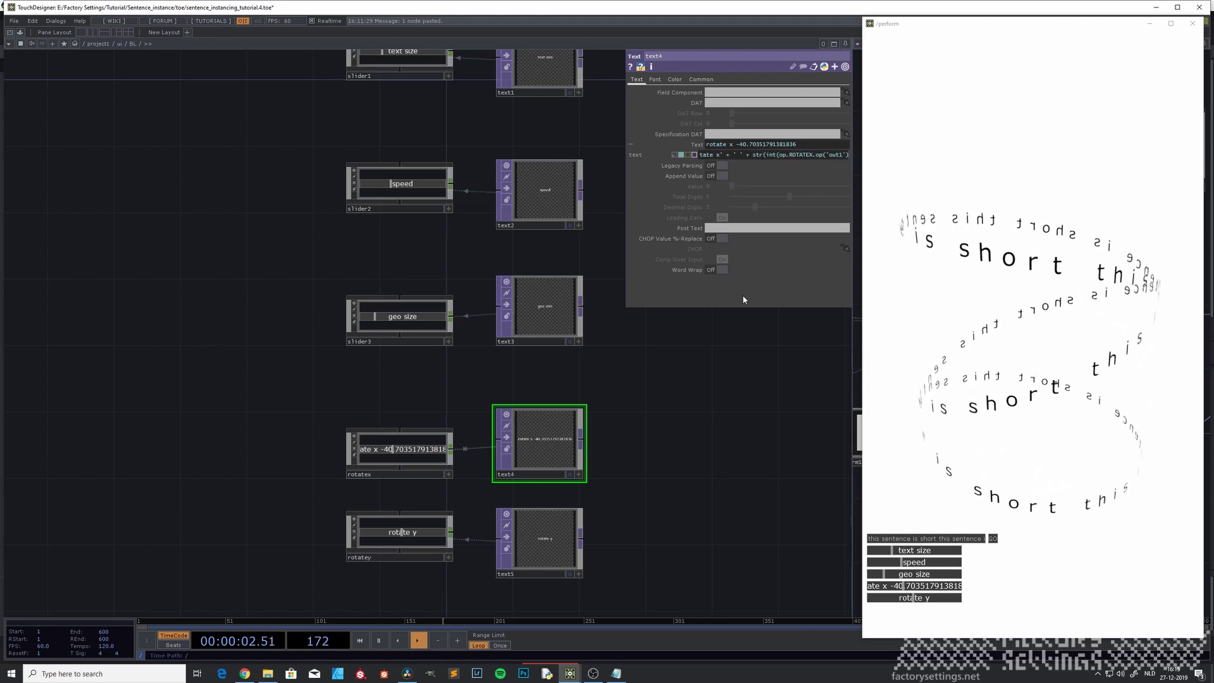
{"action": "type", "text": ")"}
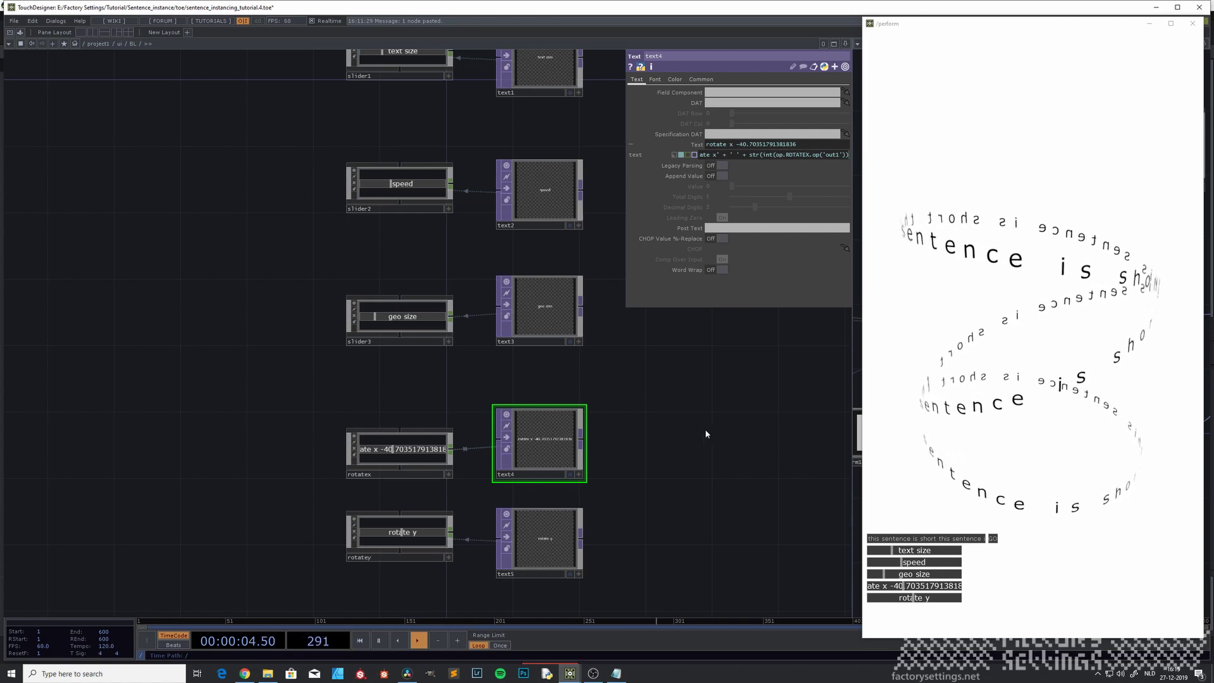
{"action": "key", "text": "Return"}
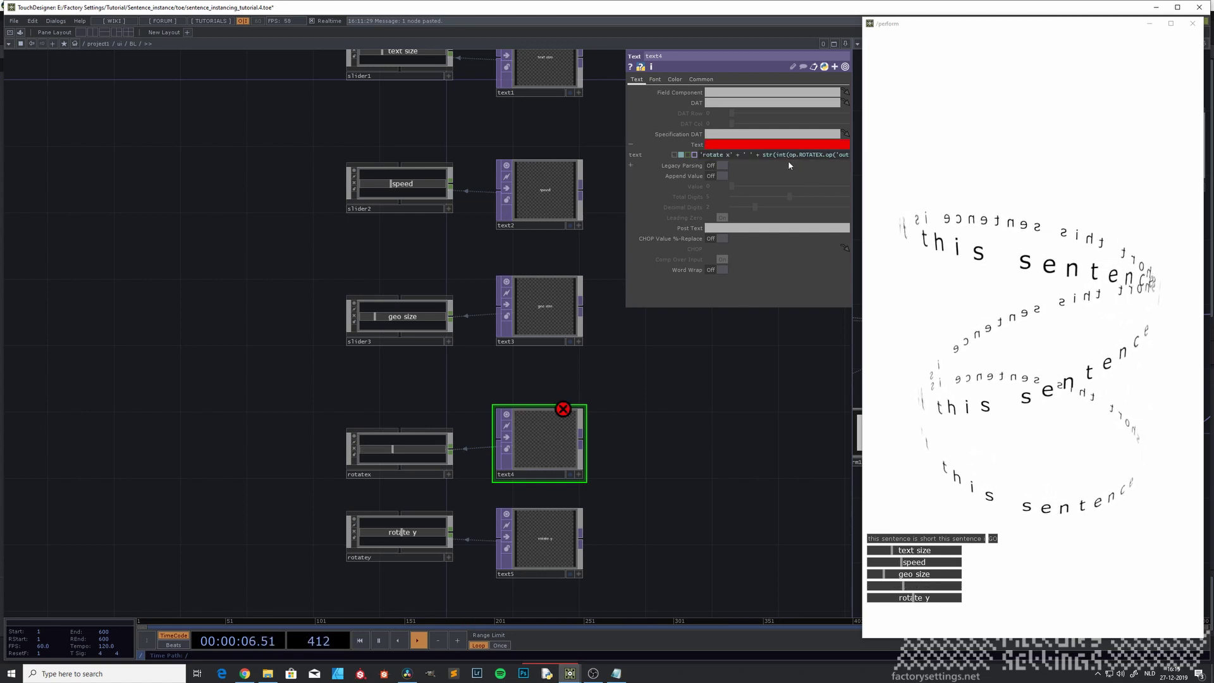
{"action": "mouse_move", "coordinate": [789, 161]}
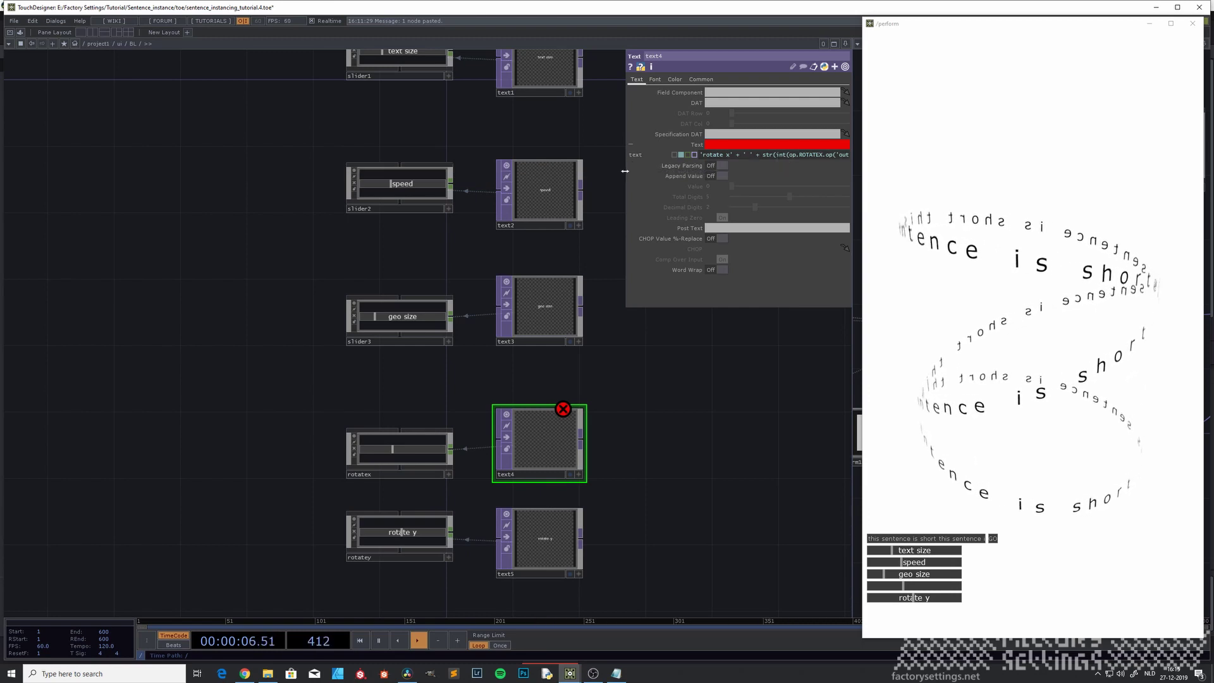
{"action": "left_click_drag", "start_coordinate": [625, 171], "coordinate": [467, 180]}
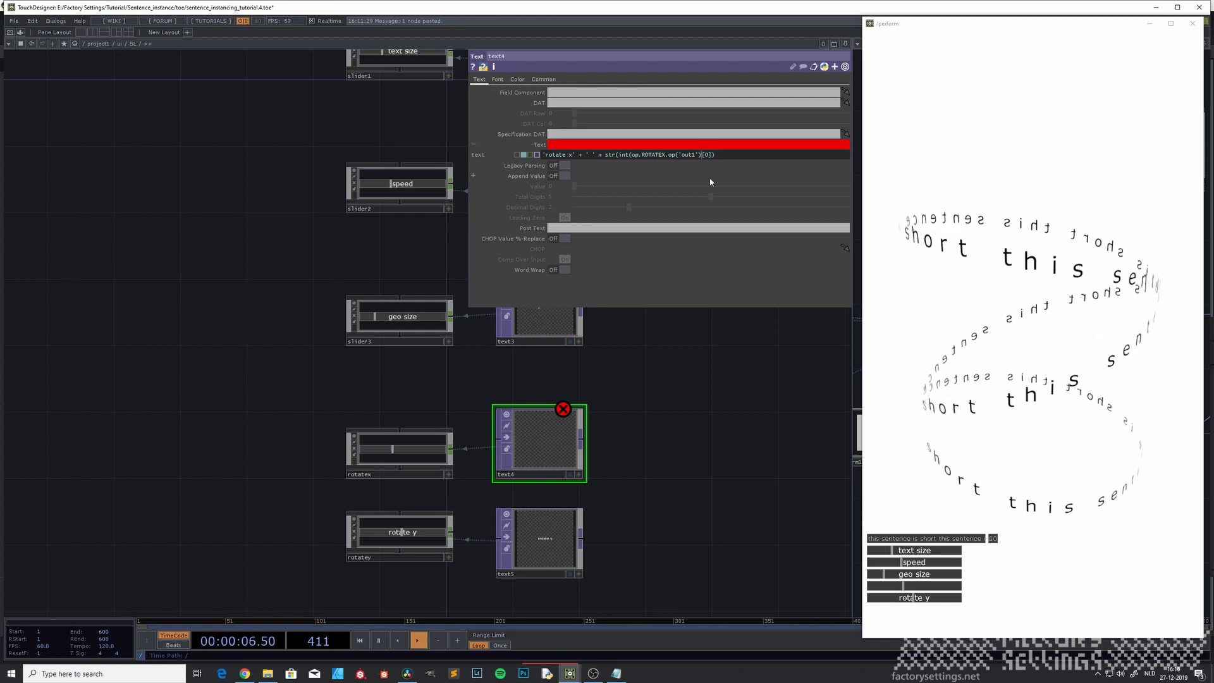
{"action": "type", "text": "]))"}
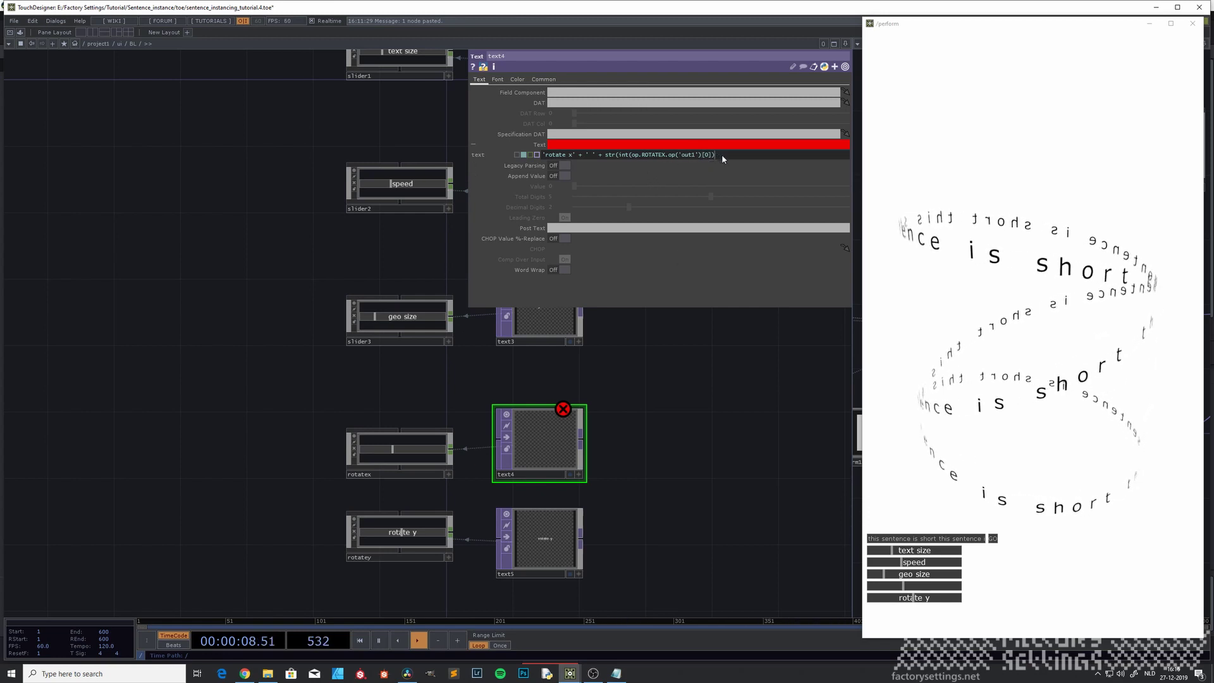
{"action": "key", "text": "Return"}
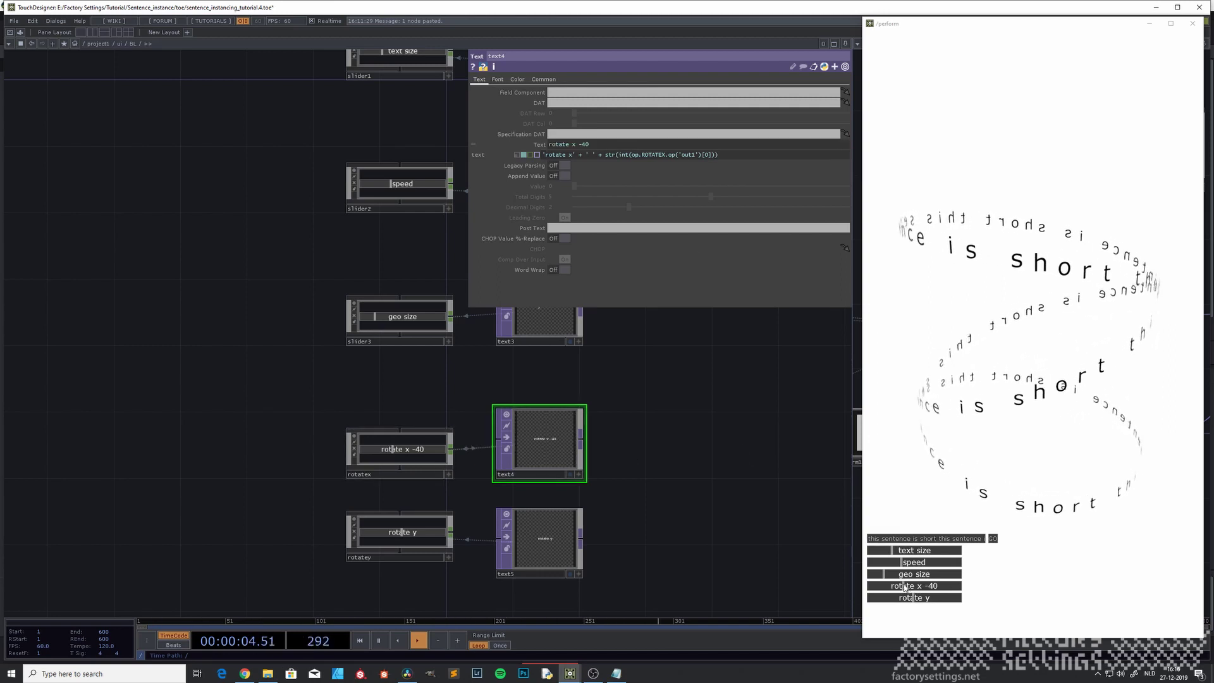
{"action": "mouse_move", "coordinate": [905, 588]}
{"action": "left_mouse_down"}
{"action": "mouse_move", "coordinate": [929, 589]}
{"action": "mouse_move", "coordinate": [872, 593]}
{"action": "mouse_move", "coordinate": [955, 587]}
{"action": "mouse_move", "coordinate": [898, 594]}
{"action": "left_mouse_up"}
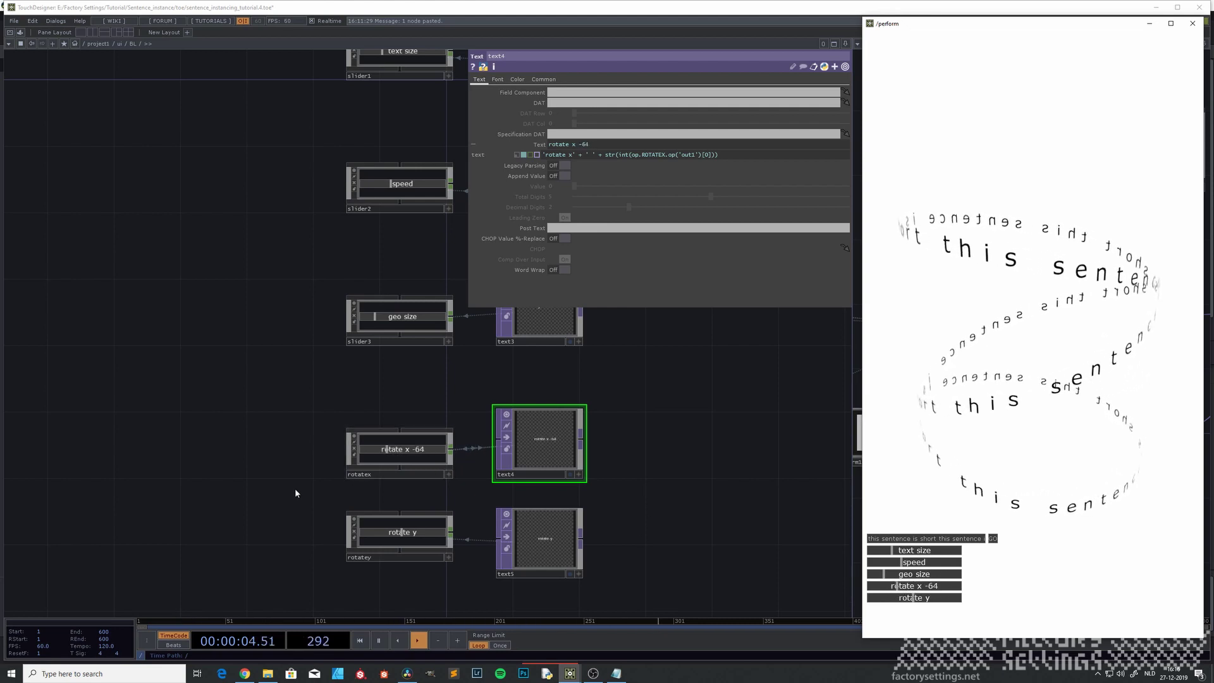
Copy text4's Text expression and paste it into text5's Text parameter in expression mode.
{"action": "left_click_drag", "start_coordinate": [300, 509], "coordinate": [261, 470]}
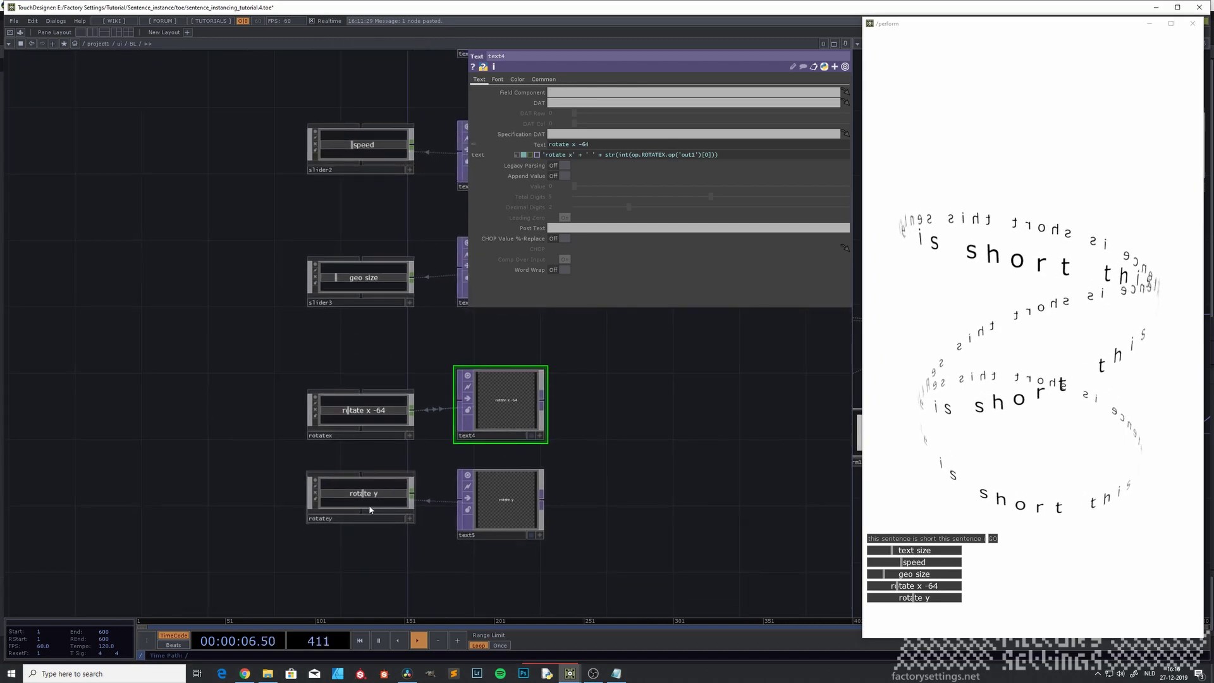
{"action": "left_click", "coordinate": [621, 155]}
{"action": "key", "text": "ctrl+c"}
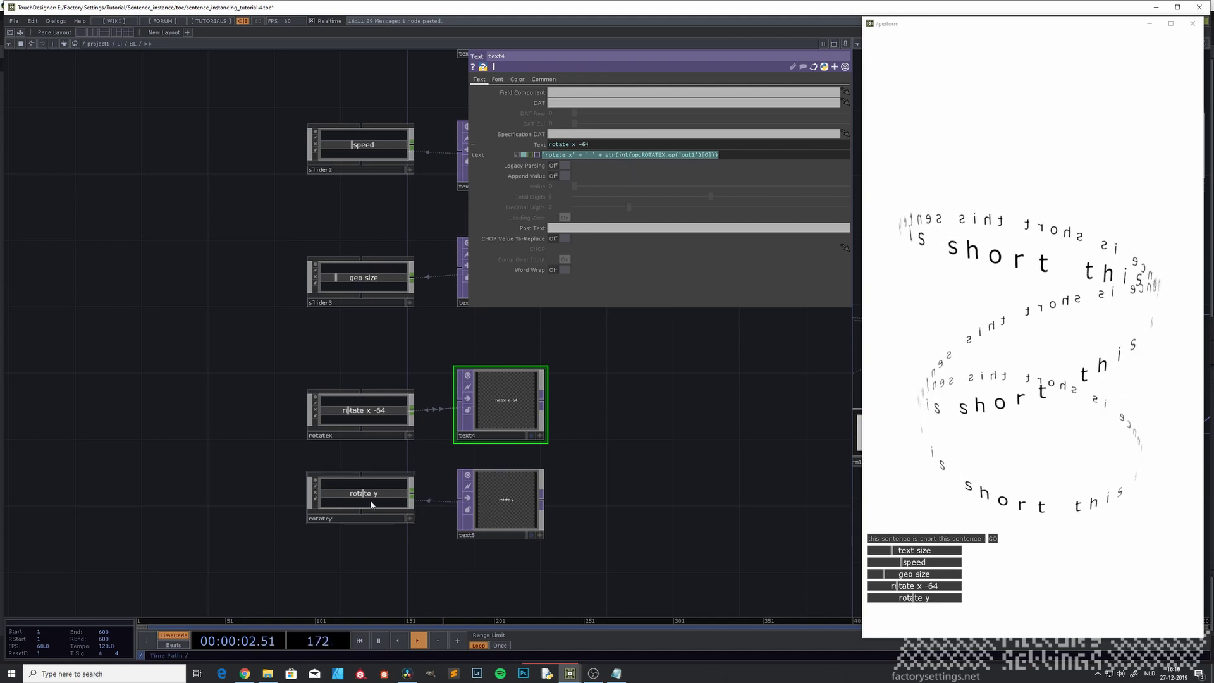
{"action": "left_click", "coordinate": [373, 496]}
{"action": "left_click", "coordinate": [495, 481]}
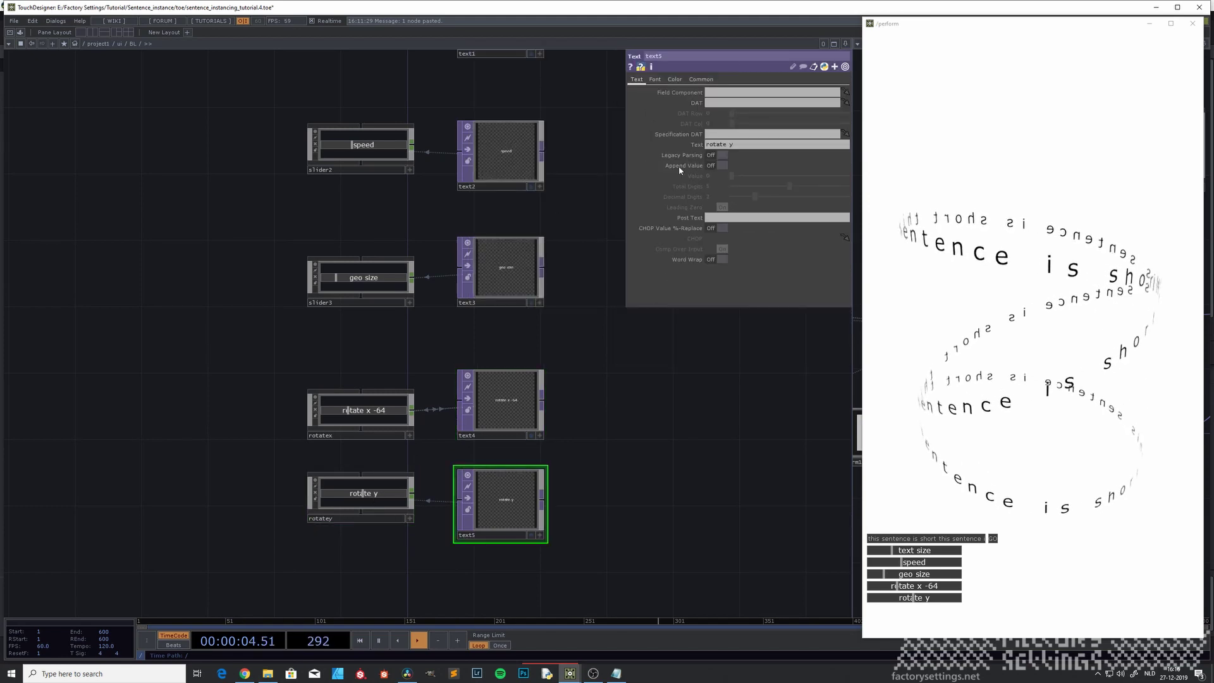
{"action": "left_click", "coordinate": [630, 145]}
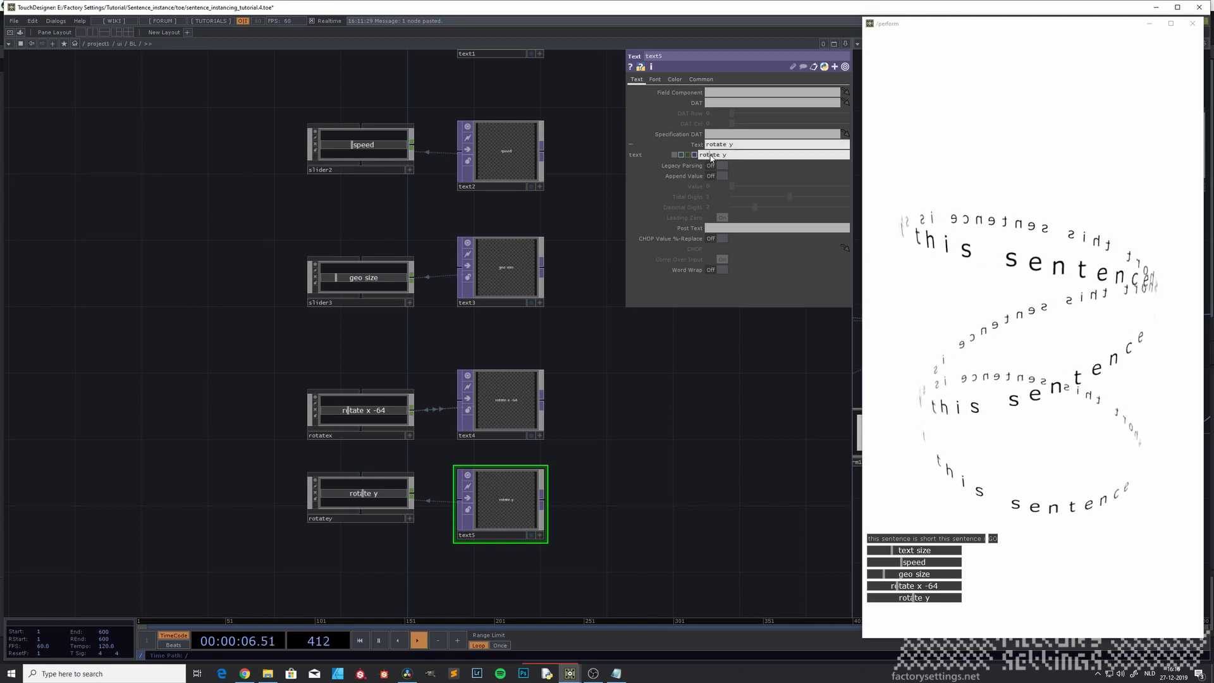
{"action": "left_click", "coordinate": [712, 156]}
{"action": "left_click", "coordinate": [681, 155]}
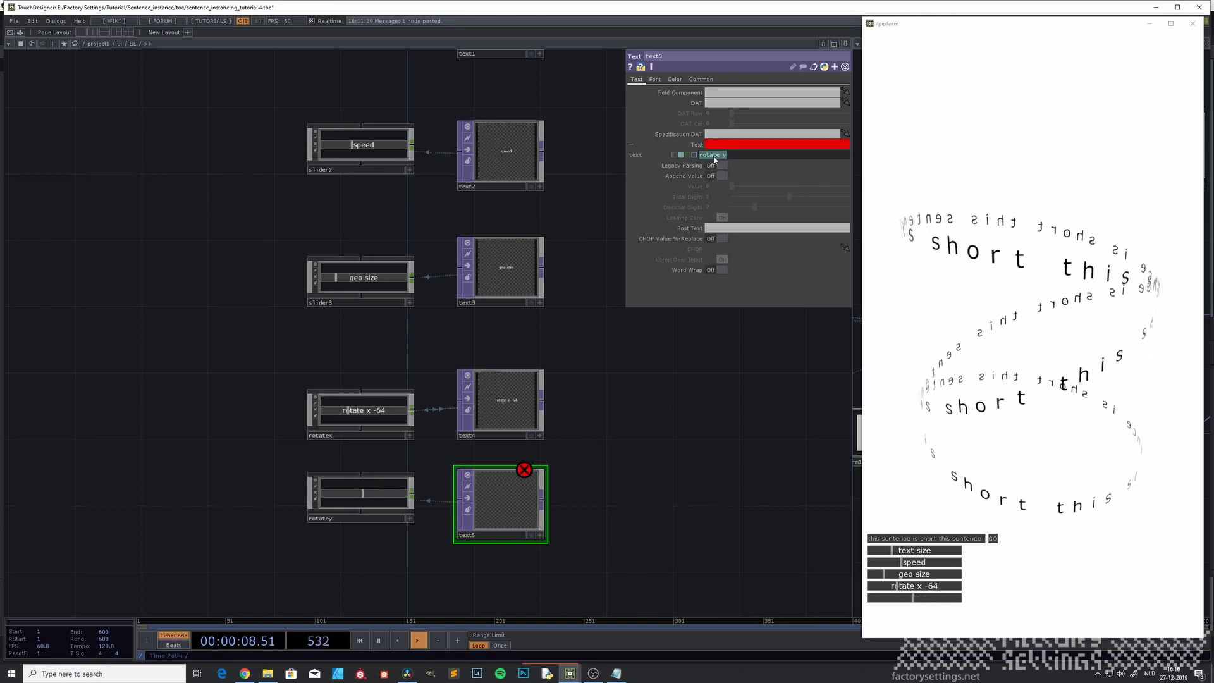
{"action": "key", "text": "ctrl+v"}
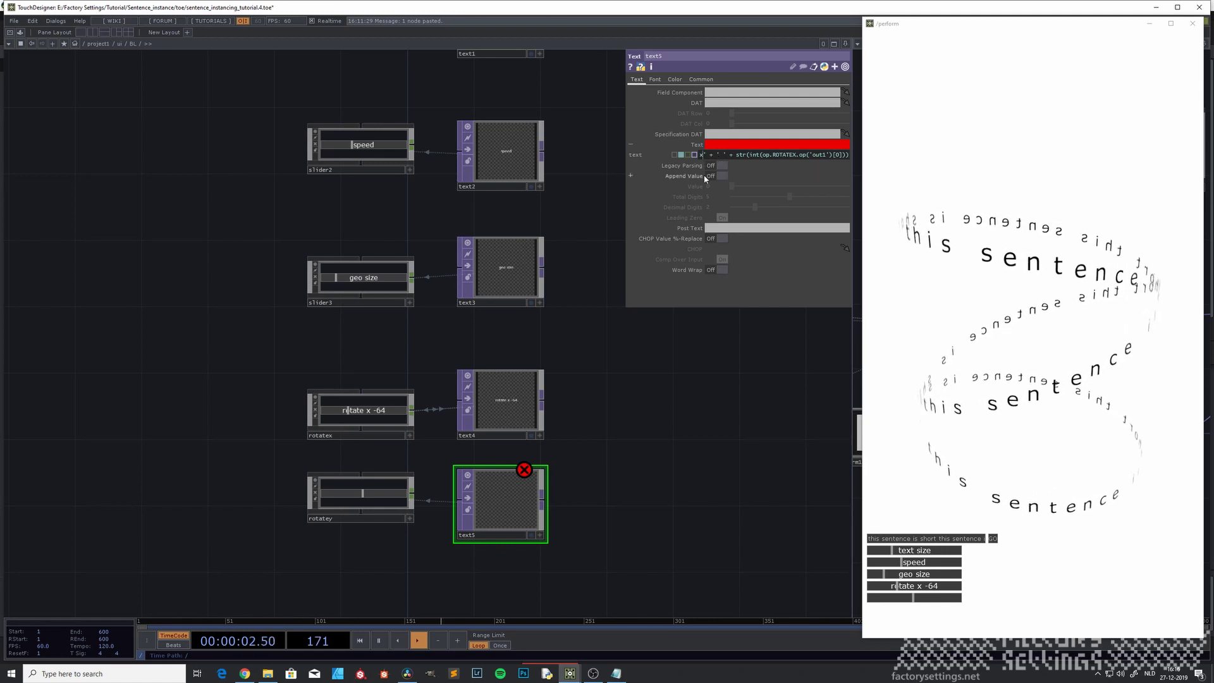
Change text5's expression to 'rotate y' + ' ' + str(int(op.ROTATEY.op('out1')[0])) and test the rotate y slider at about -24.
{"action": "key", "text": "Home"}
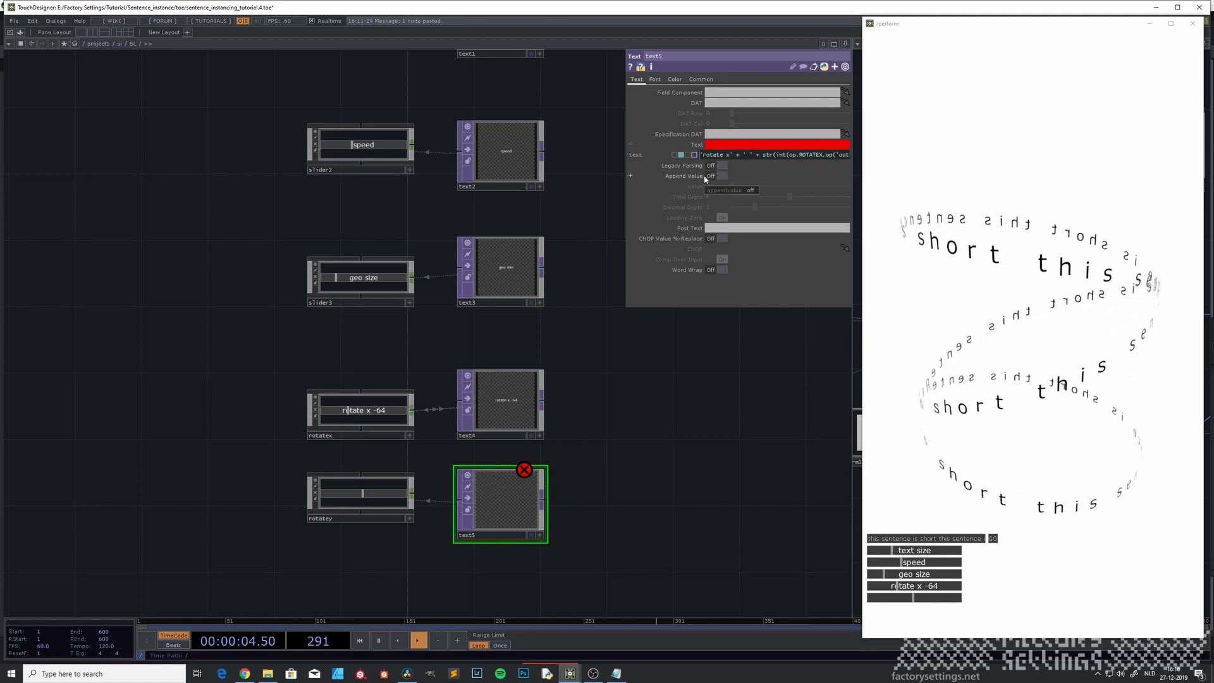
{"action": "left_click", "coordinate": [730, 155]}
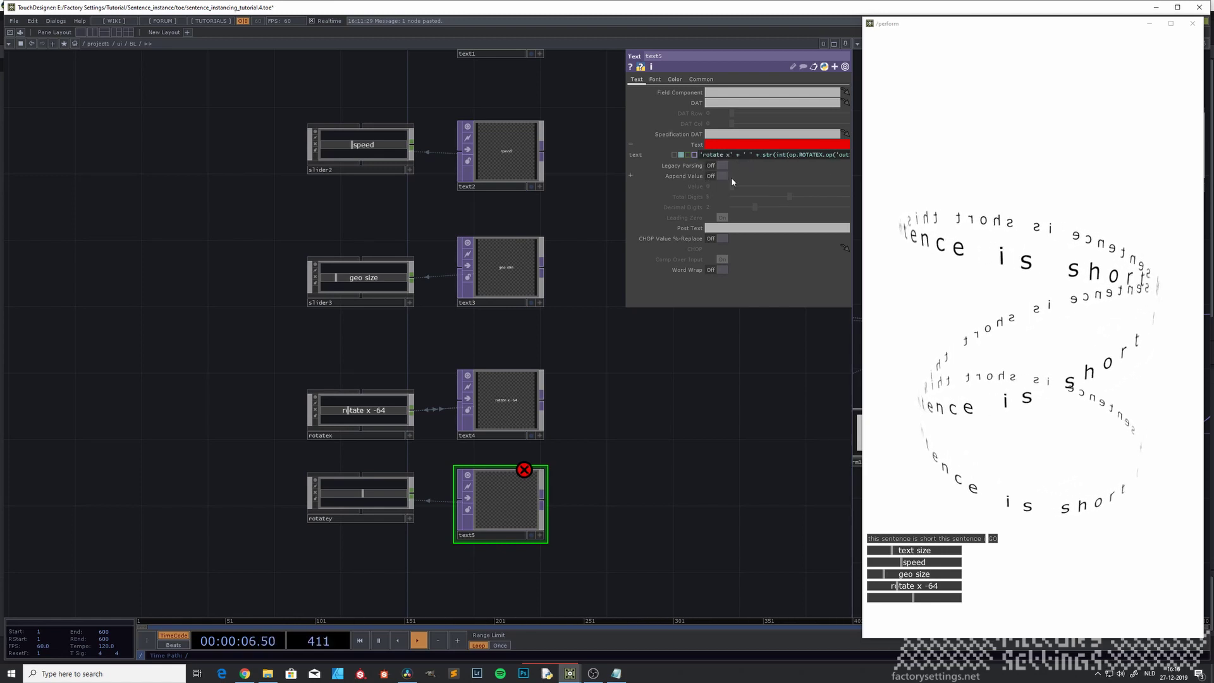
{"action": "key", "text": "BackSpace"}
{"action": "type", "text": "y"}
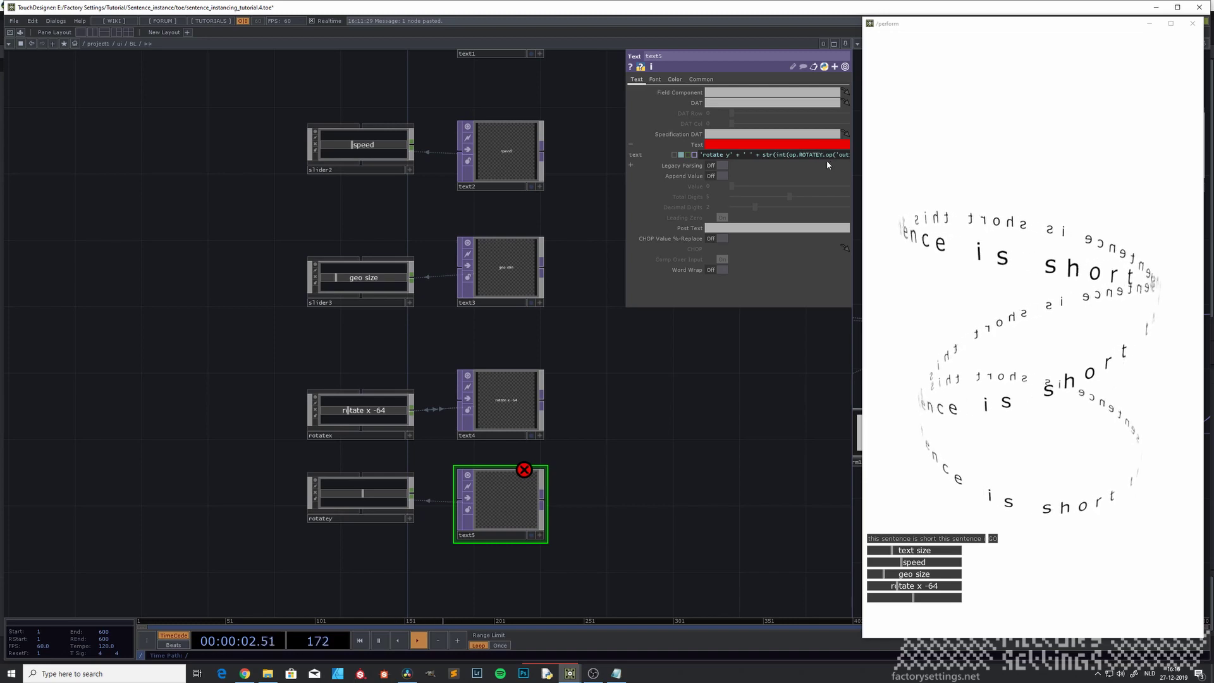
{"action": "key", "text": "Return"}
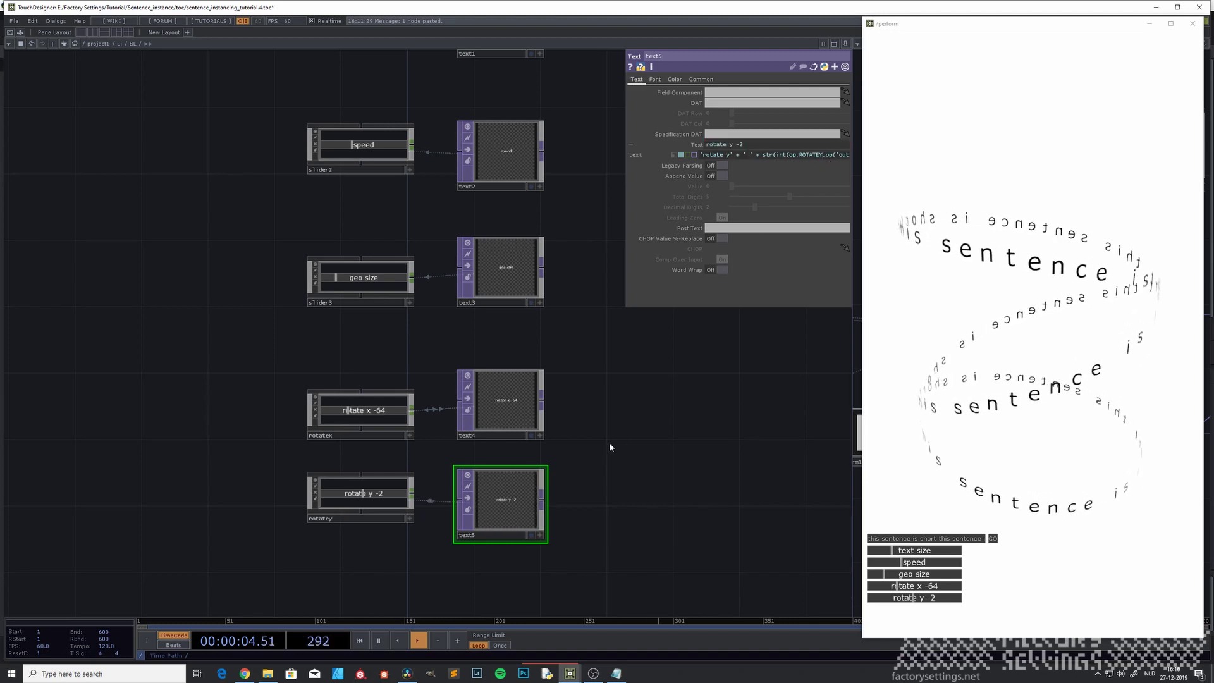
{"action": "left_click_drag", "start_coordinate": [914, 601], "coordinate": [635, 515]}
Return to project1, activate cam1's Rotate X expression op.ROTATEX.op('out1')[0], and move the rotate x slider to about -26.
{"action": "left_click_drag", "start_coordinate": [418, 545], "coordinate": [352, 552]}
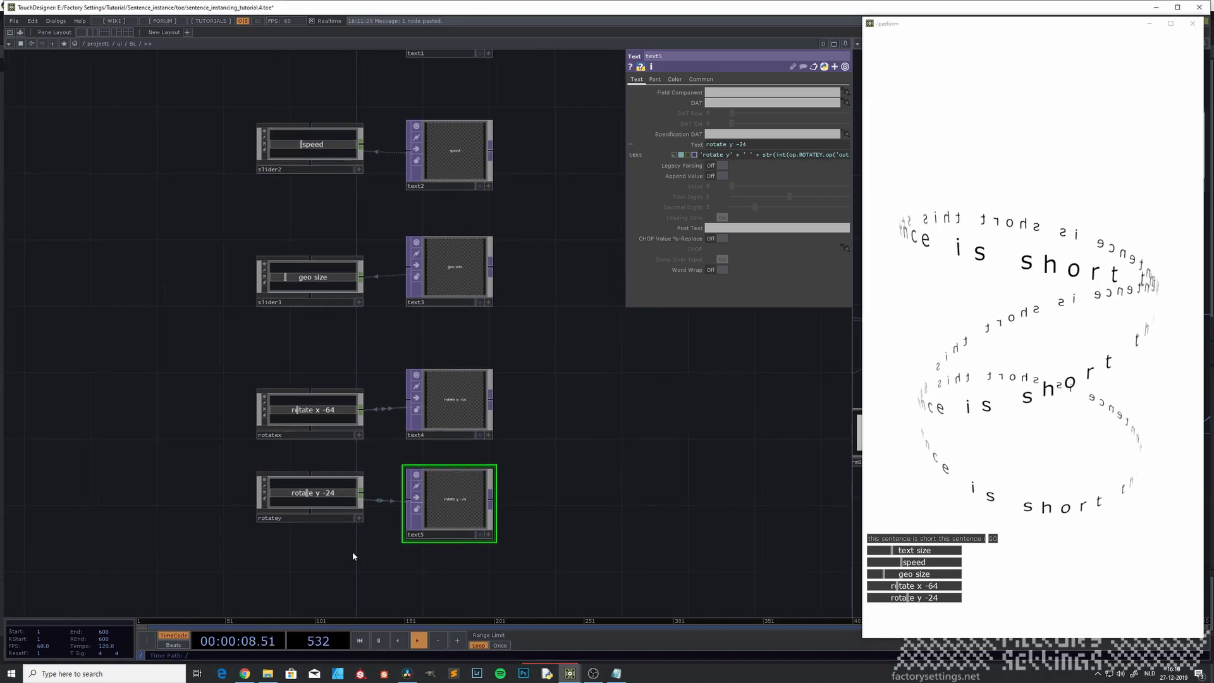
{"action": "left_click_drag", "start_coordinate": [609, 420], "coordinate": [557, 435]}
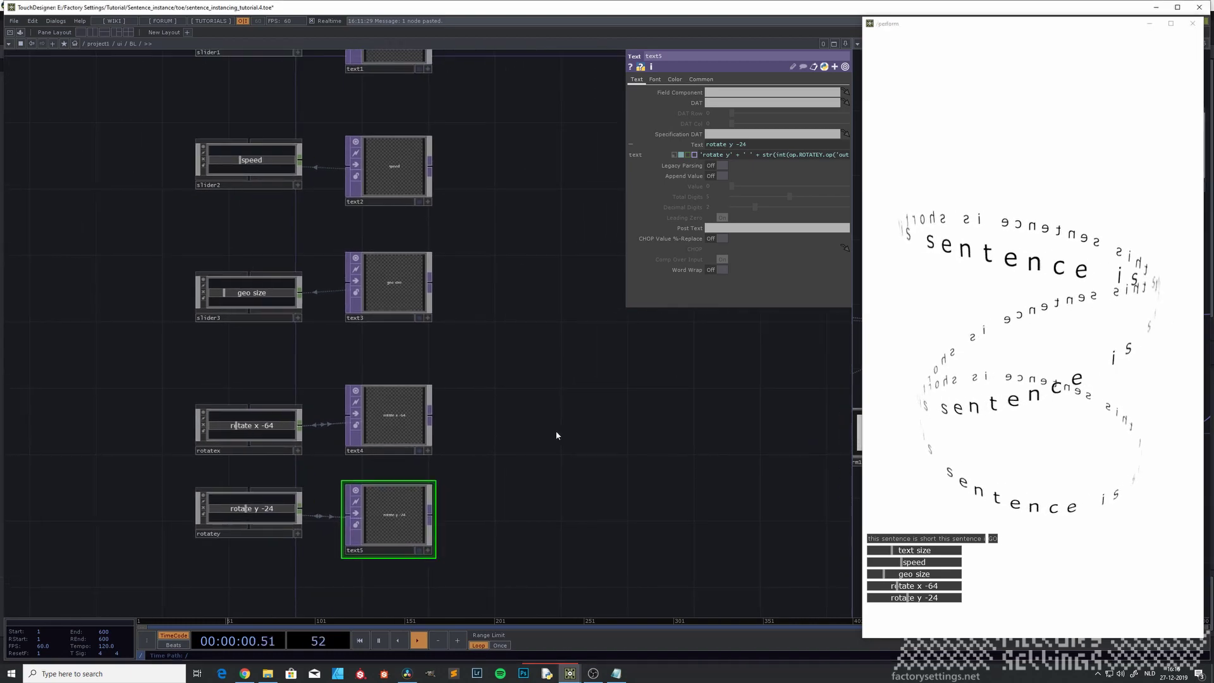
{"action": "key", "text": "u"}
{"action": "key", "text": "u"}
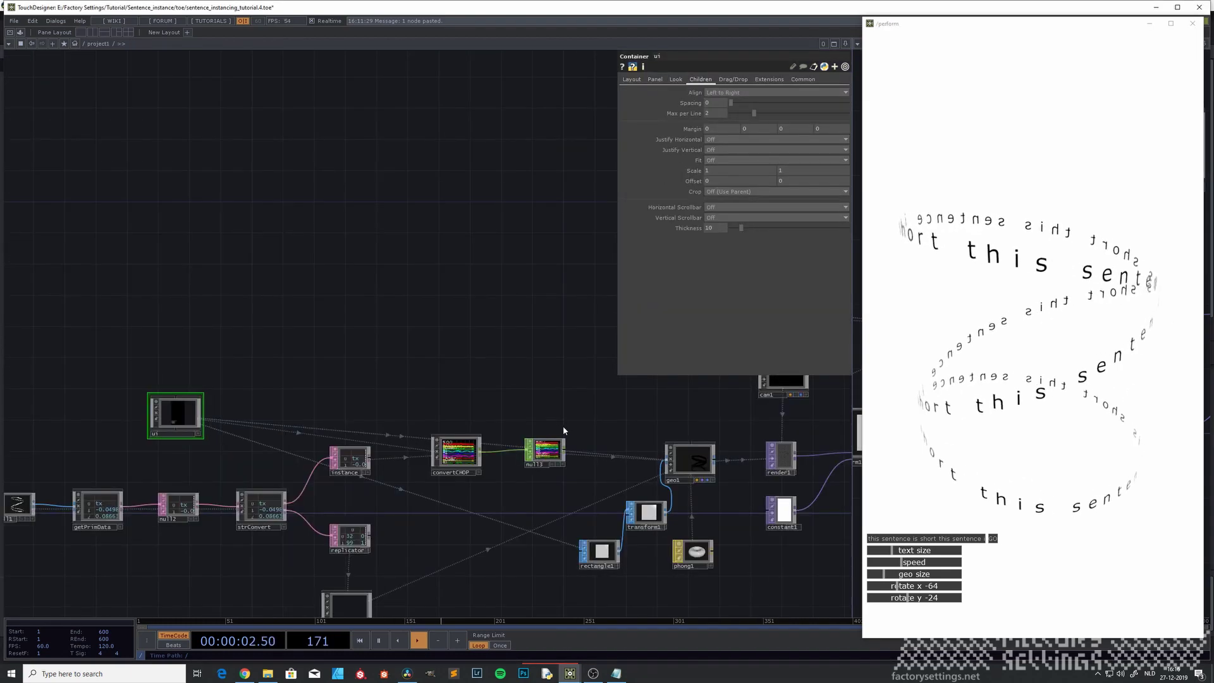
{"action": "left_click_drag", "start_coordinate": [466, 347], "coordinate": [248, 289]}
{"action": "left_click_drag", "start_coordinate": [353, 313], "coordinate": [224, 363]}
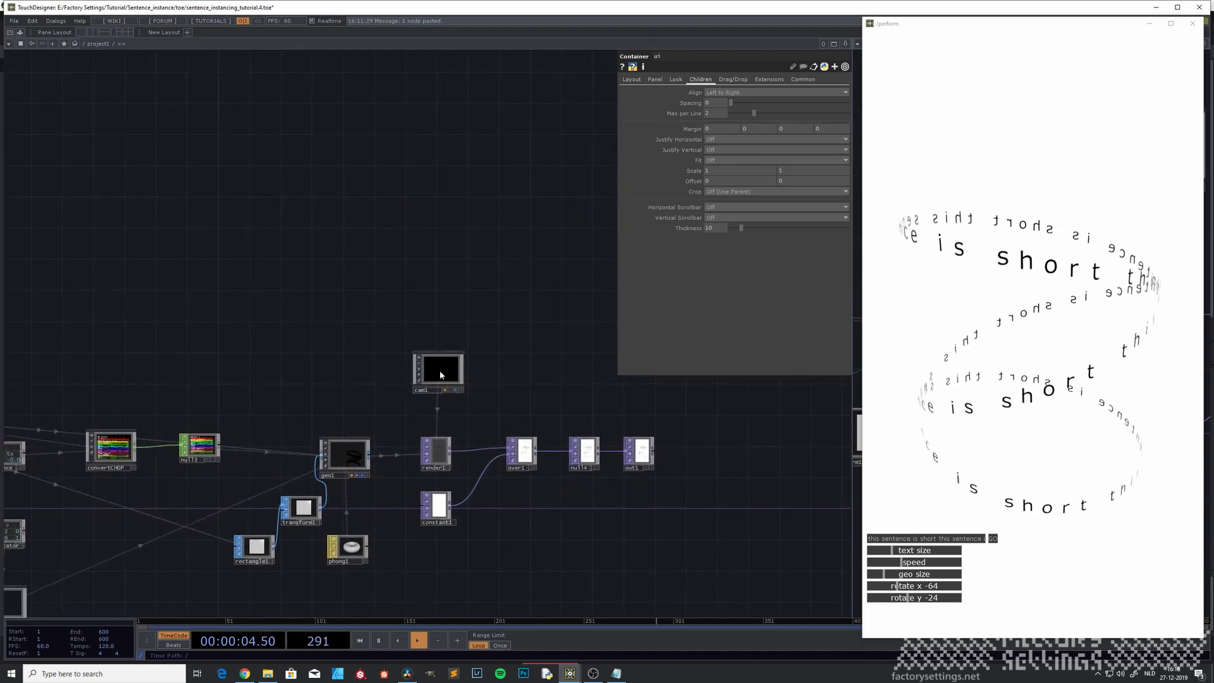
{"action": "left_click", "coordinate": [433, 367]}
{"action": "left_click_drag", "start_coordinate": [445, 237], "coordinate": [376, 303]}
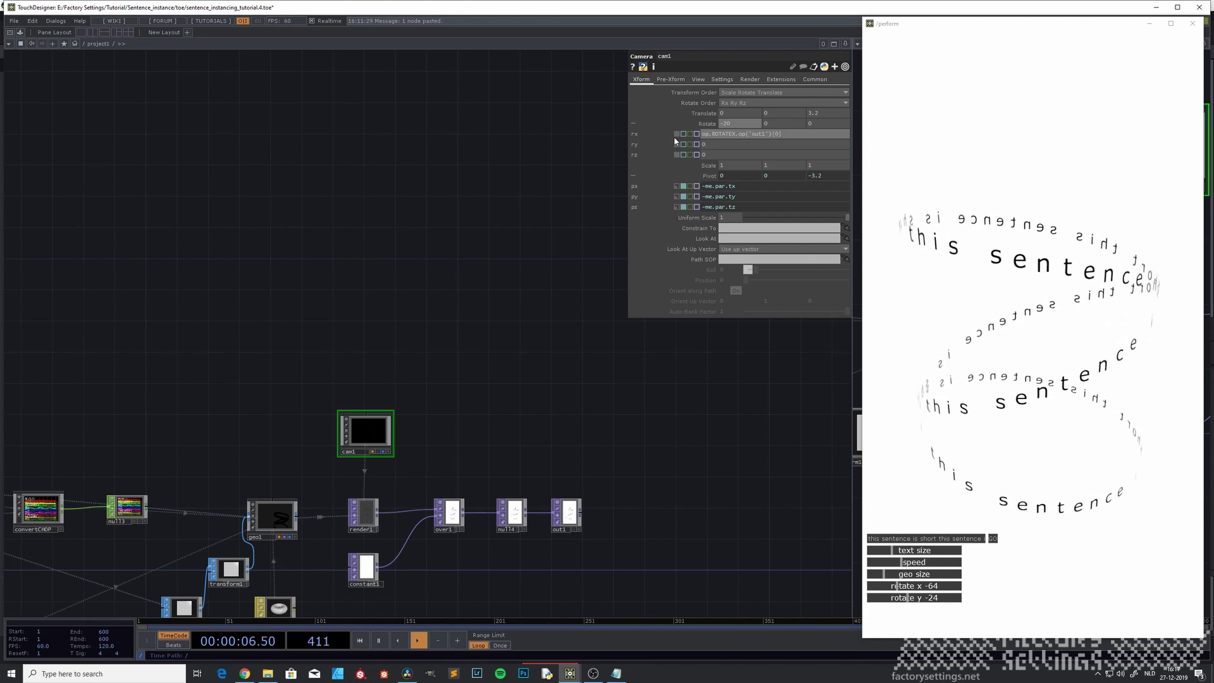
{"action": "left_click", "coordinate": [676, 135]}
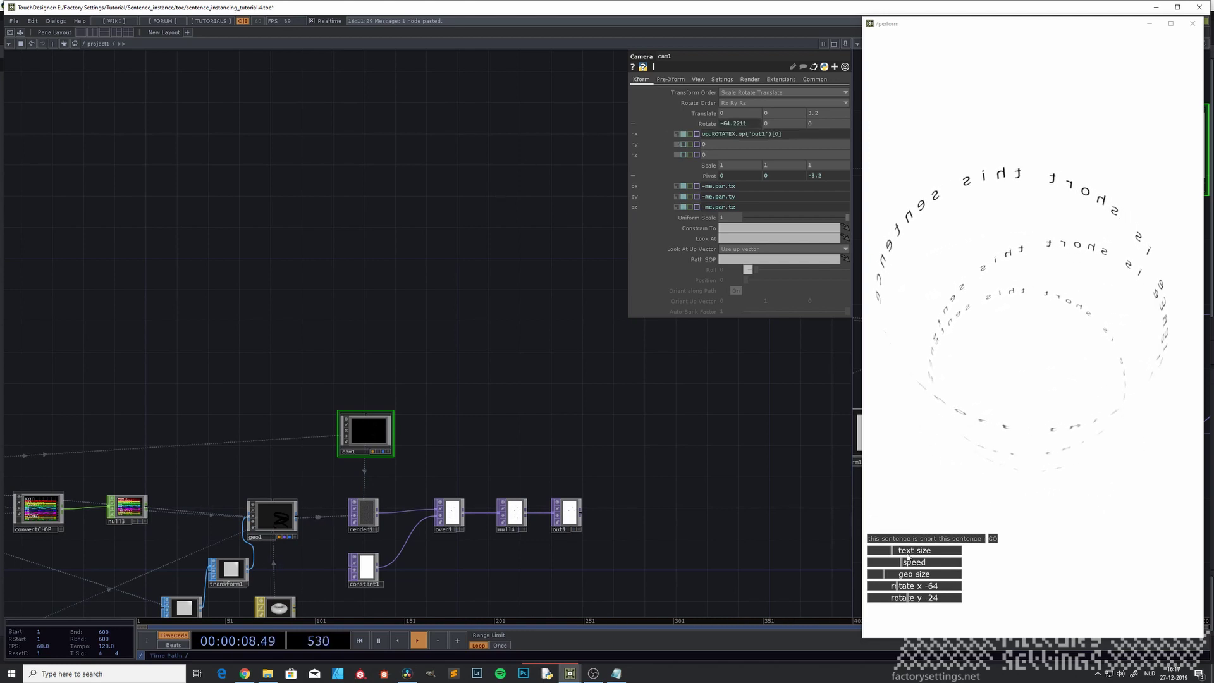
{"action": "left_click_drag", "start_coordinate": [898, 587], "coordinate": [909, 589]}
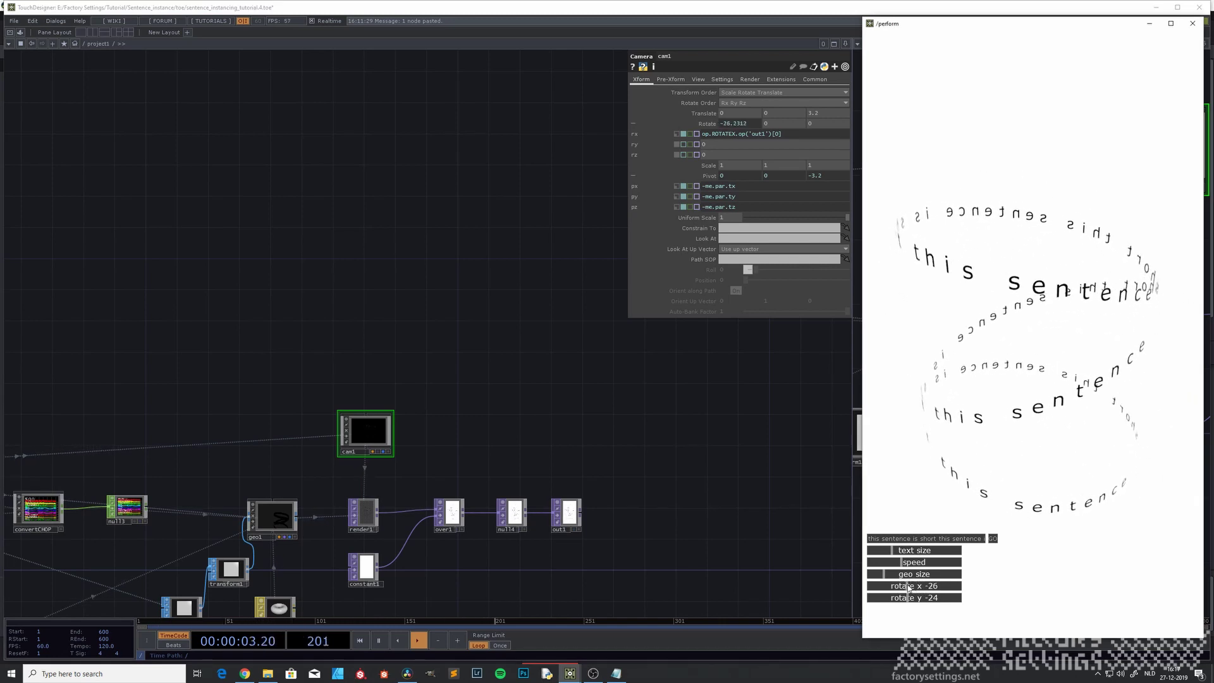
Copy cam1's Rotate X expression to Rotate Y, change it to op.ROTATEY.op('out1')[0] and activate it.
{"action": "left_click", "coordinate": [733, 135]}
{"action": "key", "text": "ctrl+c"}
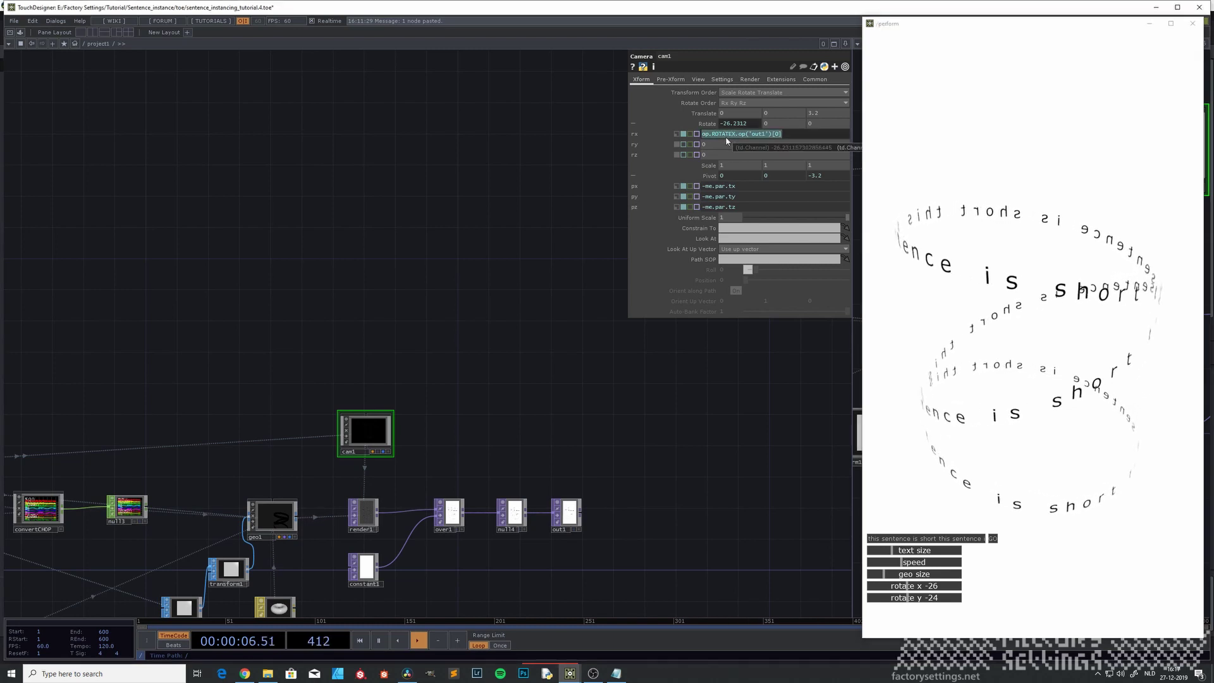
{"action": "left_click", "coordinate": [706, 145]}
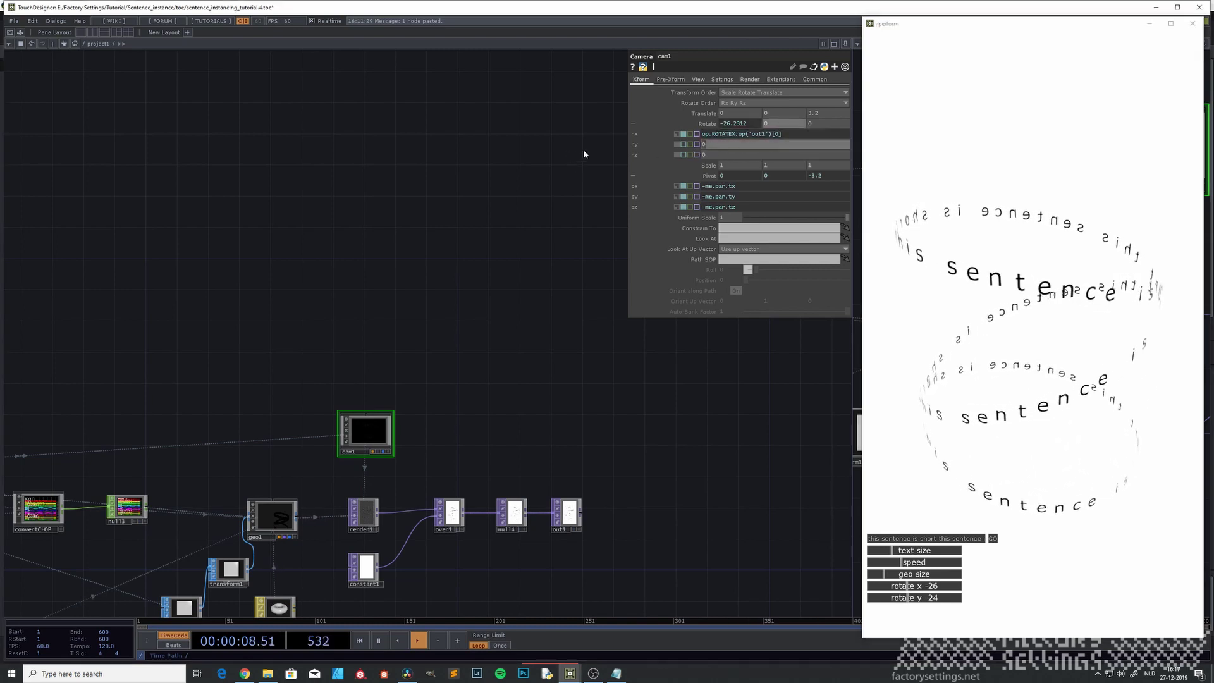
{"action": "key", "text": "ctrl+v"}
{"action": "left_click", "coordinate": [750, 155]}
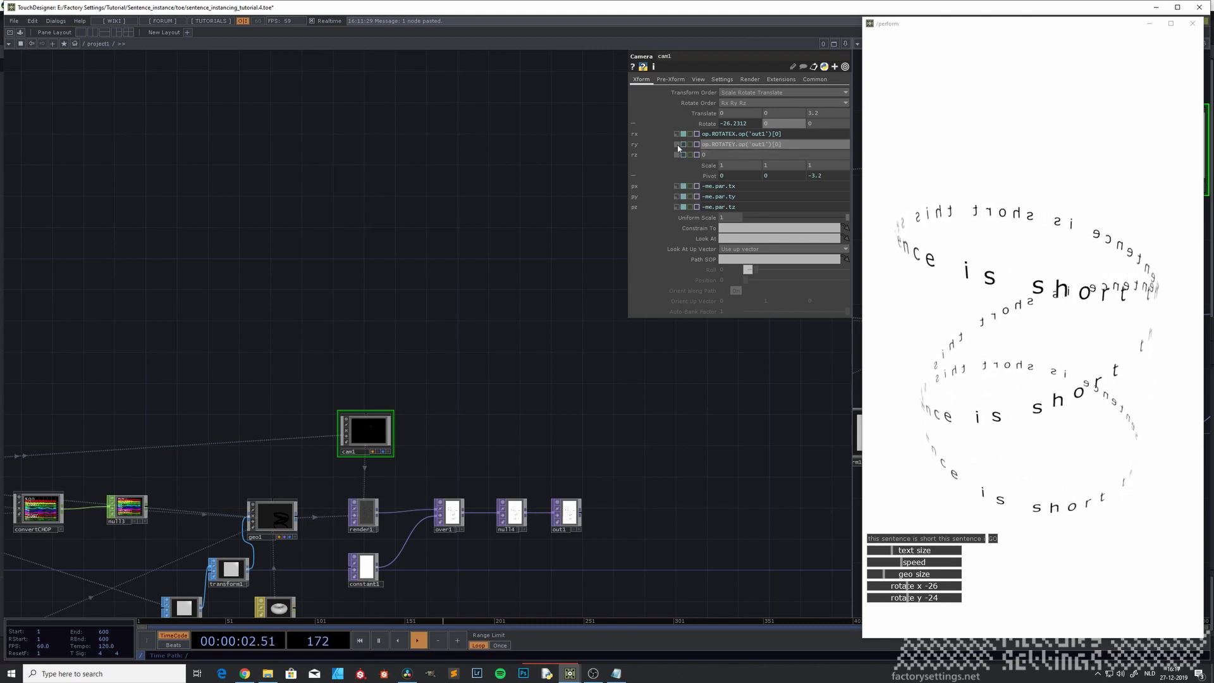
{"action": "left_click", "coordinate": [471, 299]}
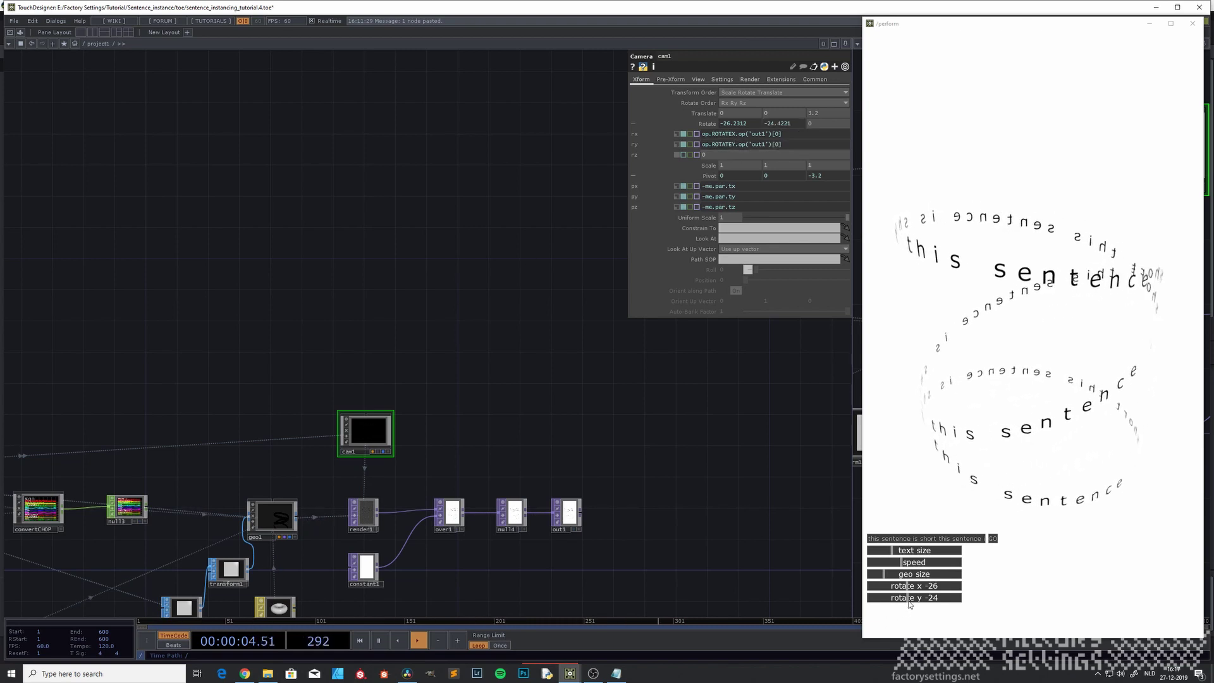
Try the sliders in the perform window, setting rotate x to about -22, rotate y to about 4, and adjusting speed and text size.
{"action": "mouse_move", "coordinate": [907, 599]}
{"action": "left_mouse_down"}
{"action": "mouse_move", "coordinate": [923, 598]}
{"action": "mouse_move", "coordinate": [912, 599]}
{"action": "left_mouse_up"}
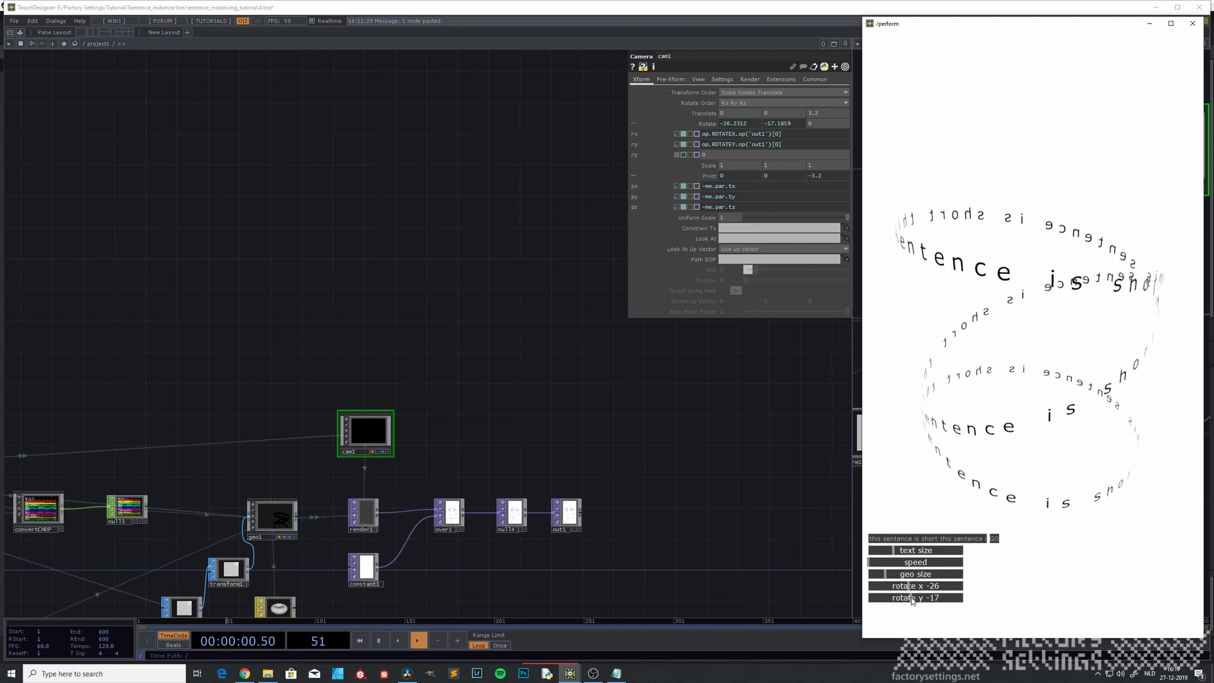
{"action": "mouse_move", "coordinate": [912, 600]}
{"action": "left_mouse_down"}
{"action": "mouse_move", "coordinate": [934, 599]}
{"action": "mouse_move", "coordinate": [896, 602]}
{"action": "mouse_move", "coordinate": [909, 587]}
{"action": "left_mouse_up"}
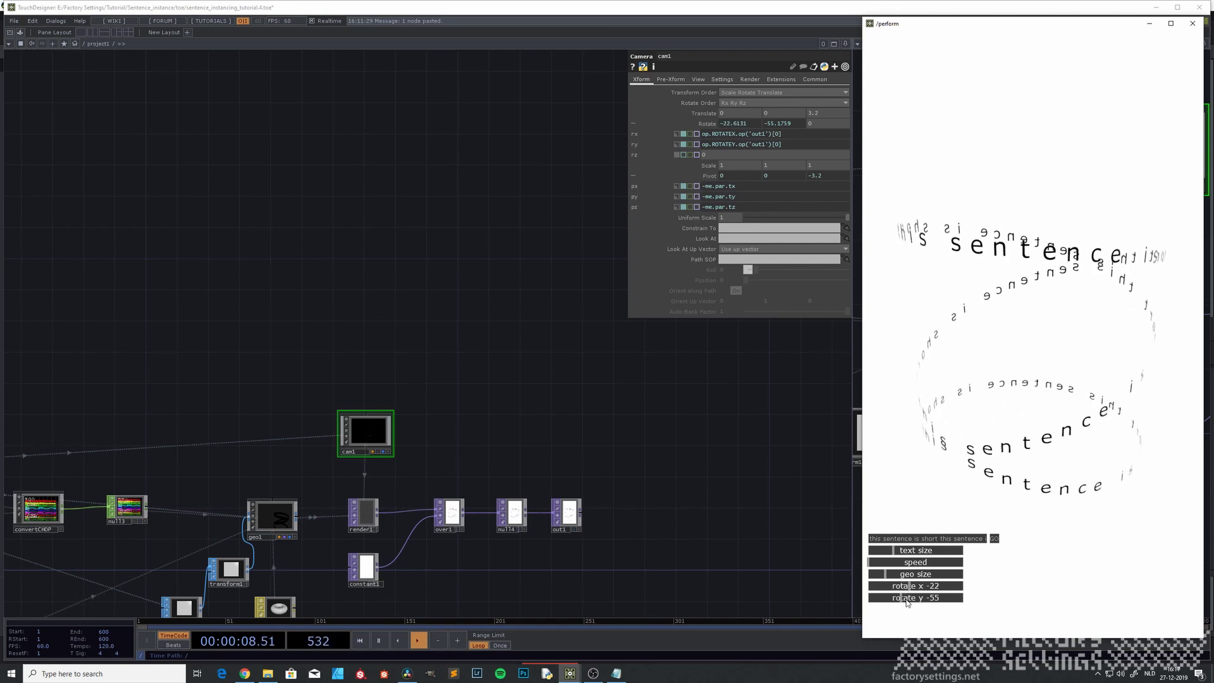
{"action": "left_click_drag", "start_coordinate": [904, 600], "coordinate": [919, 600]}
{"action": "mouse_move", "coordinate": [886, 563]}
{"action": "left_mouse_down"}
{"action": "mouse_move", "coordinate": [906, 570]}
{"action": "mouse_move", "coordinate": [903, 552]}
{"action": "mouse_move", "coordinate": [901, 574]}
{"action": "mouse_move", "coordinate": [929, 573]}
{"action": "mouse_move", "coordinate": [887, 578]}
{"action": "left_mouse_up"}
Review the project1 network from the ui container through the instancing chain to the camera, render and output operators.
{"action": "scroll", "coordinate": [588, 442], "scroll_direction": "down", "scroll_amount": 3}
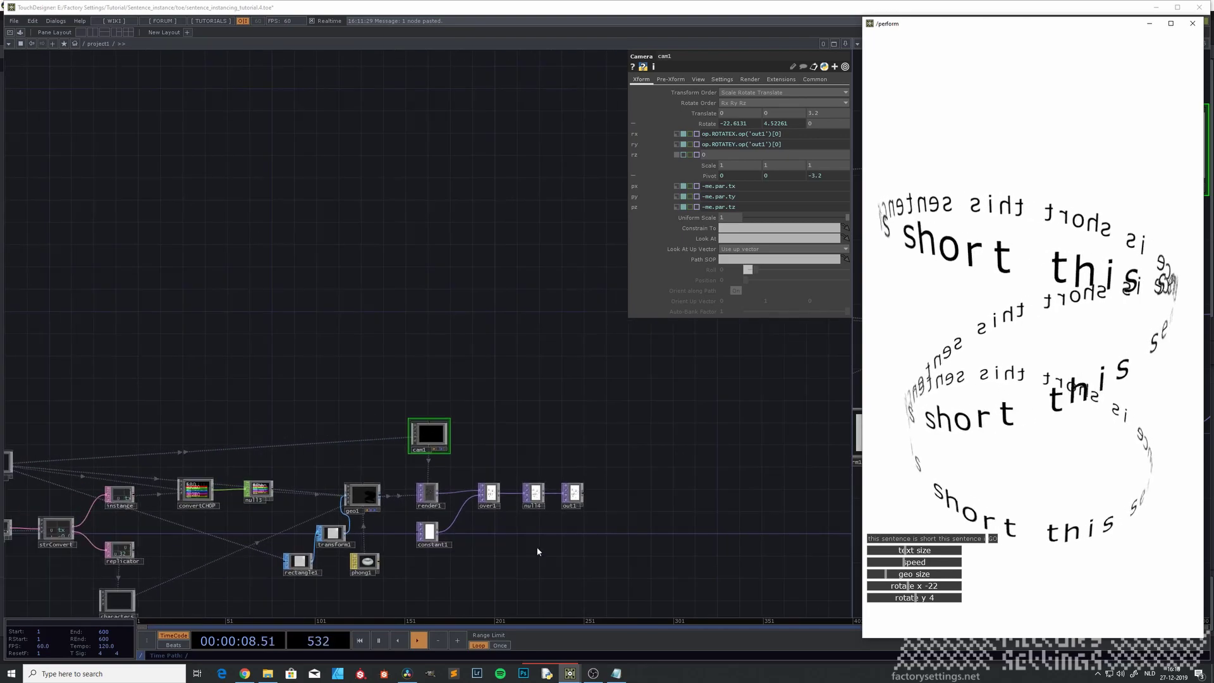
{"action": "left_click_drag", "start_coordinate": [588, 442], "coordinate": [594, 355]}
{"action": "left_click_drag", "start_coordinate": [546, 405], "coordinate": [546, 341]}
{"action": "left_click_drag", "start_coordinate": [358, 466], "coordinate": [503, 473]}
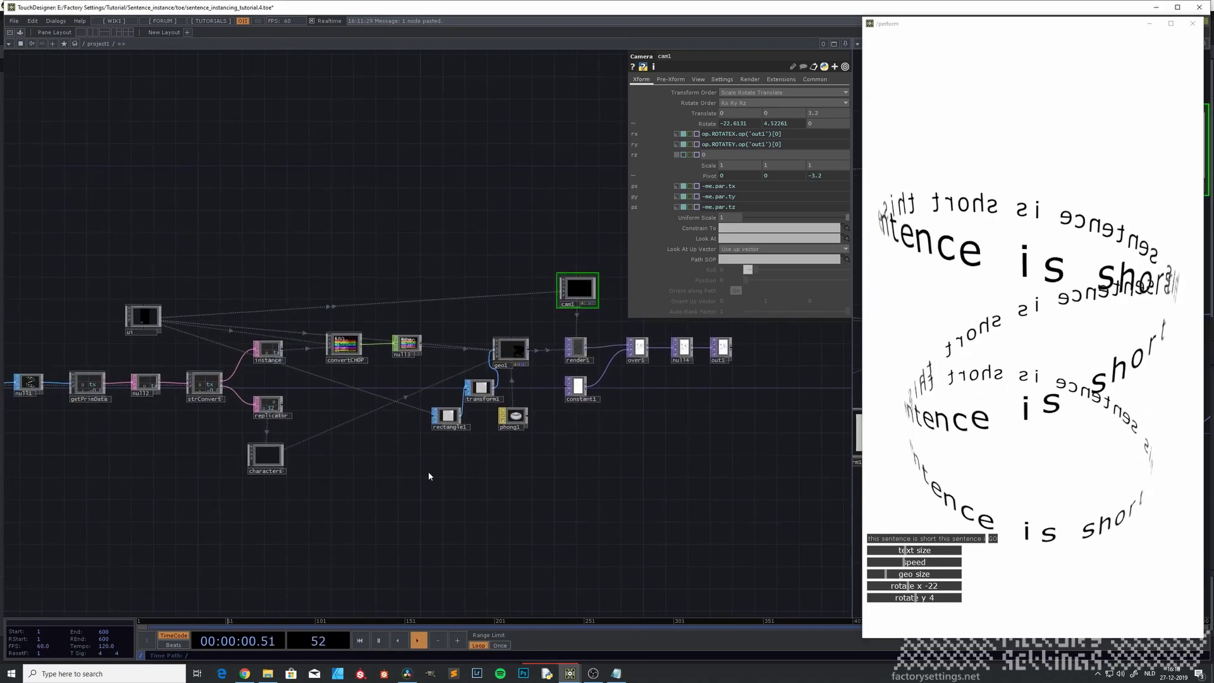
{"action": "scroll", "coordinate": [180, 461], "scroll_direction": "up", "scroll_amount": 2}
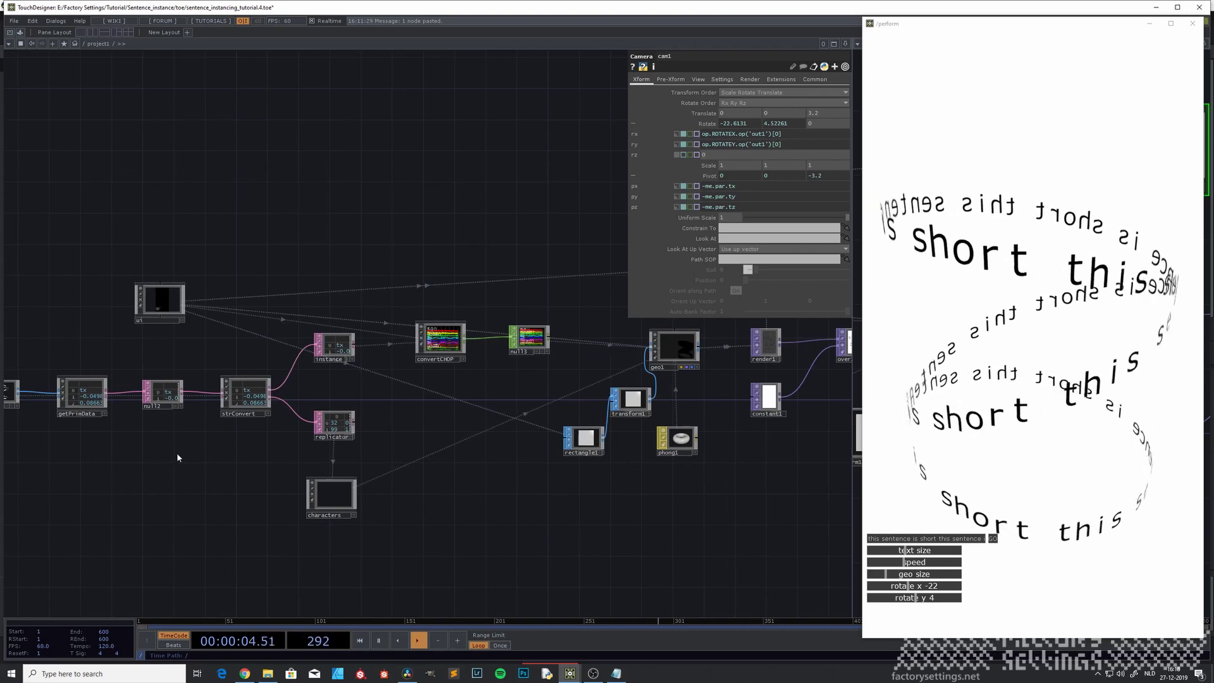
{"action": "left_click_drag", "start_coordinate": [167, 412], "coordinate": [208, 451]}
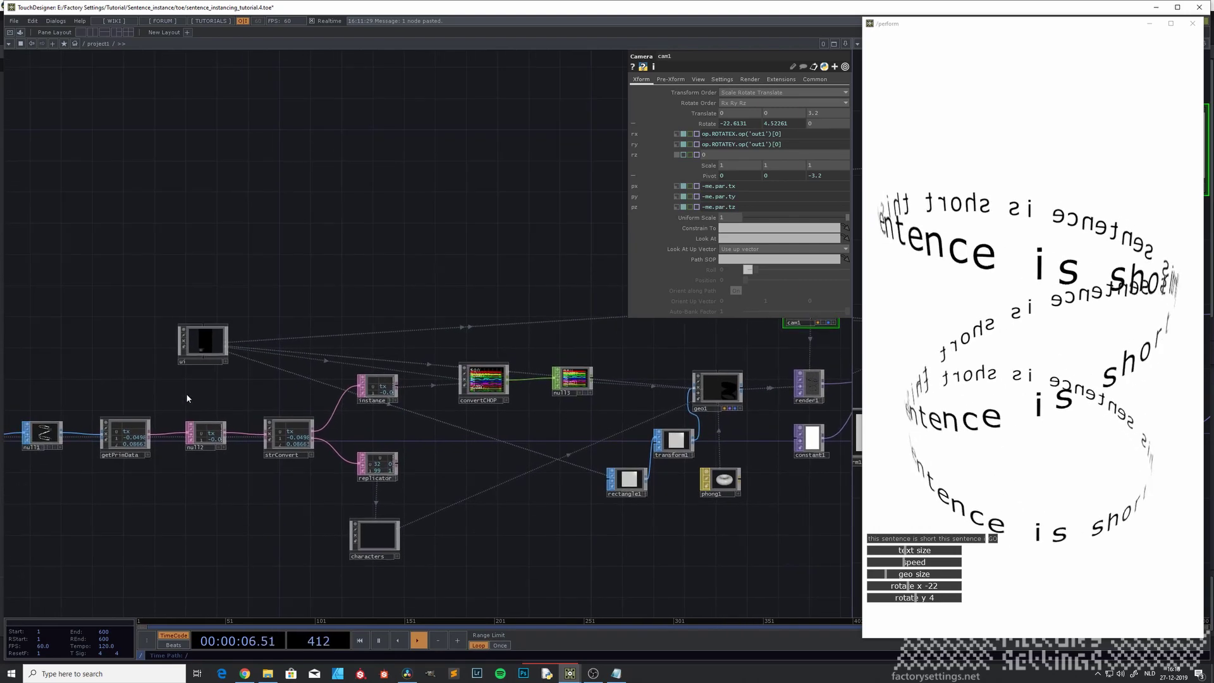
{"action": "left_click_drag", "start_coordinate": [557, 513], "coordinate": [479, 496]}
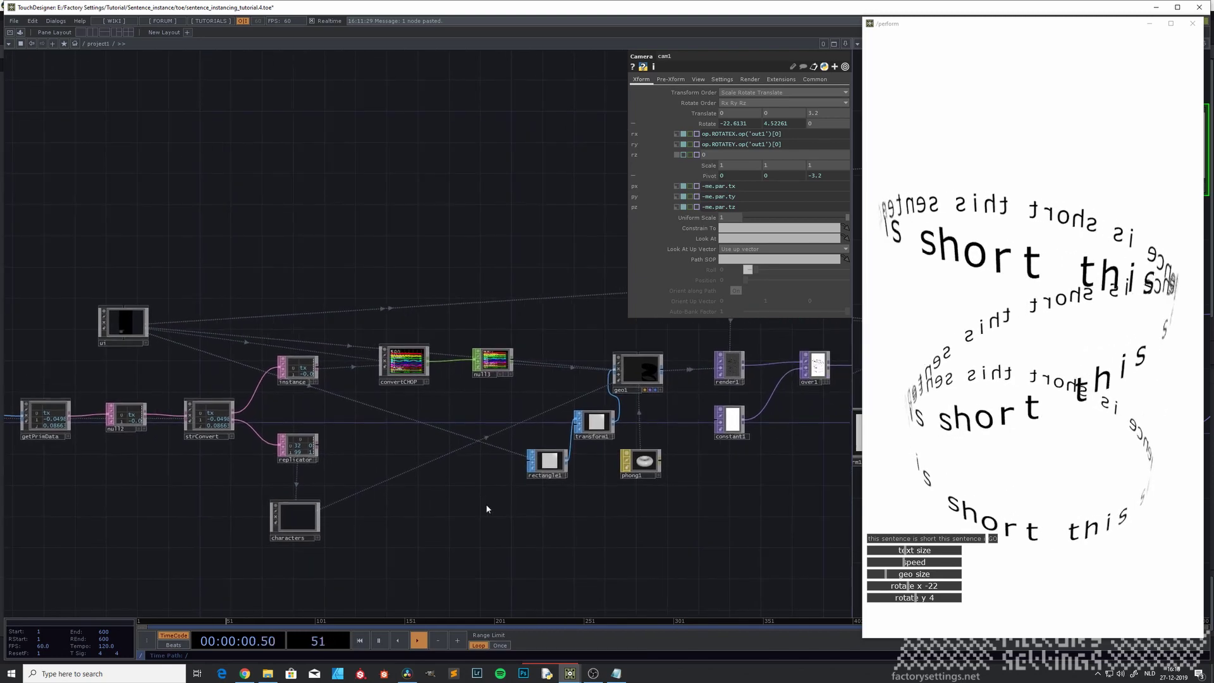
{"action": "left_click_drag", "start_coordinate": [494, 510], "coordinate": [439, 542]}
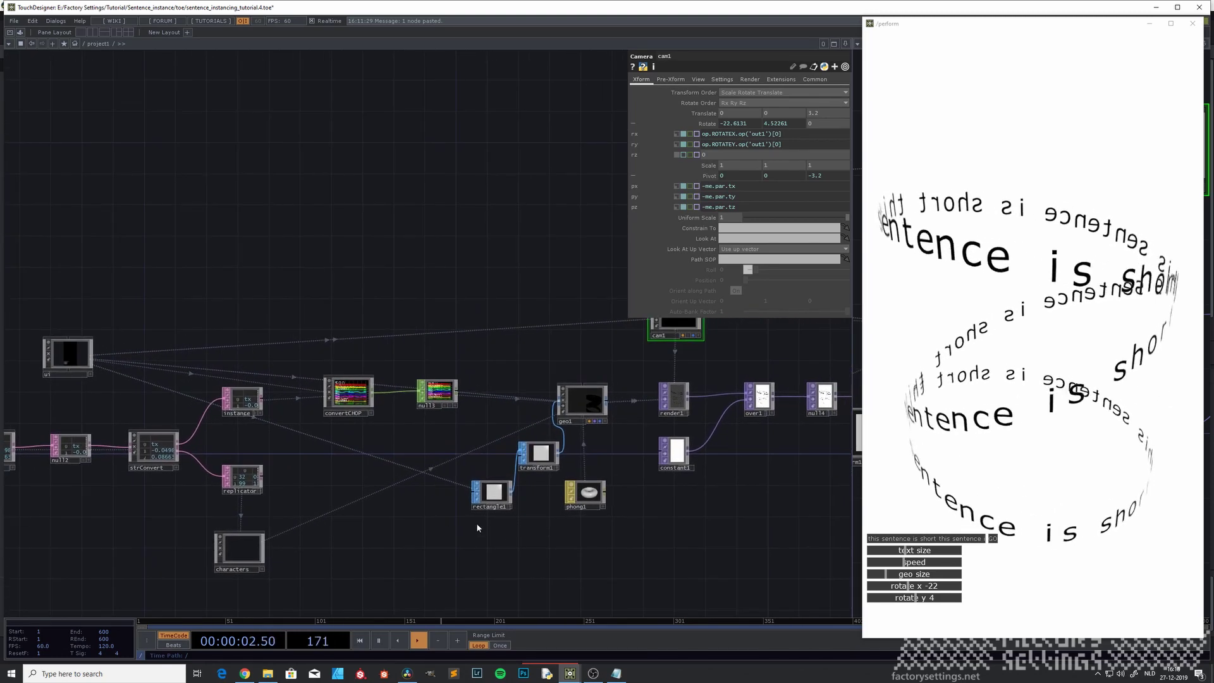
{"action": "left_click_drag", "start_coordinate": [549, 539], "coordinate": [480, 523]}
{"action": "scroll", "coordinate": [480, 523], "scroll_direction": "up", "scroll_amount": 3}
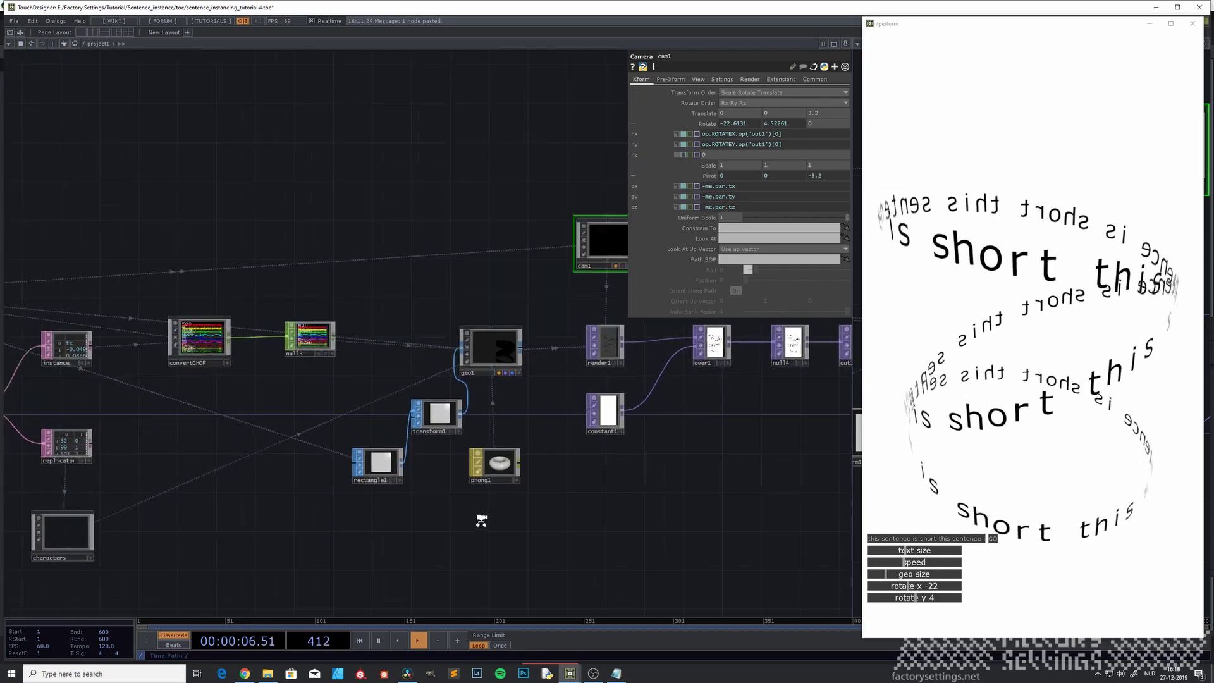
{"action": "left_click_drag", "start_coordinate": [629, 506], "coordinate": [550, 549]}
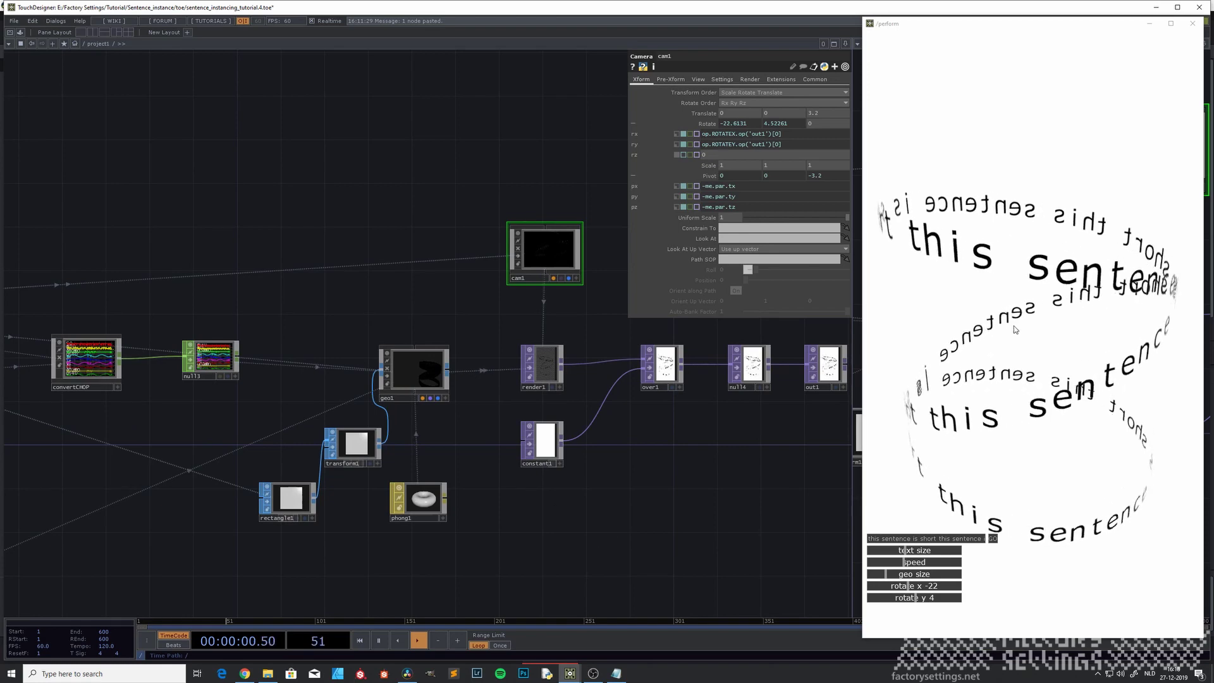
{"action": "left_click_drag", "start_coordinate": [781, 457], "coordinate": [735, 462]}
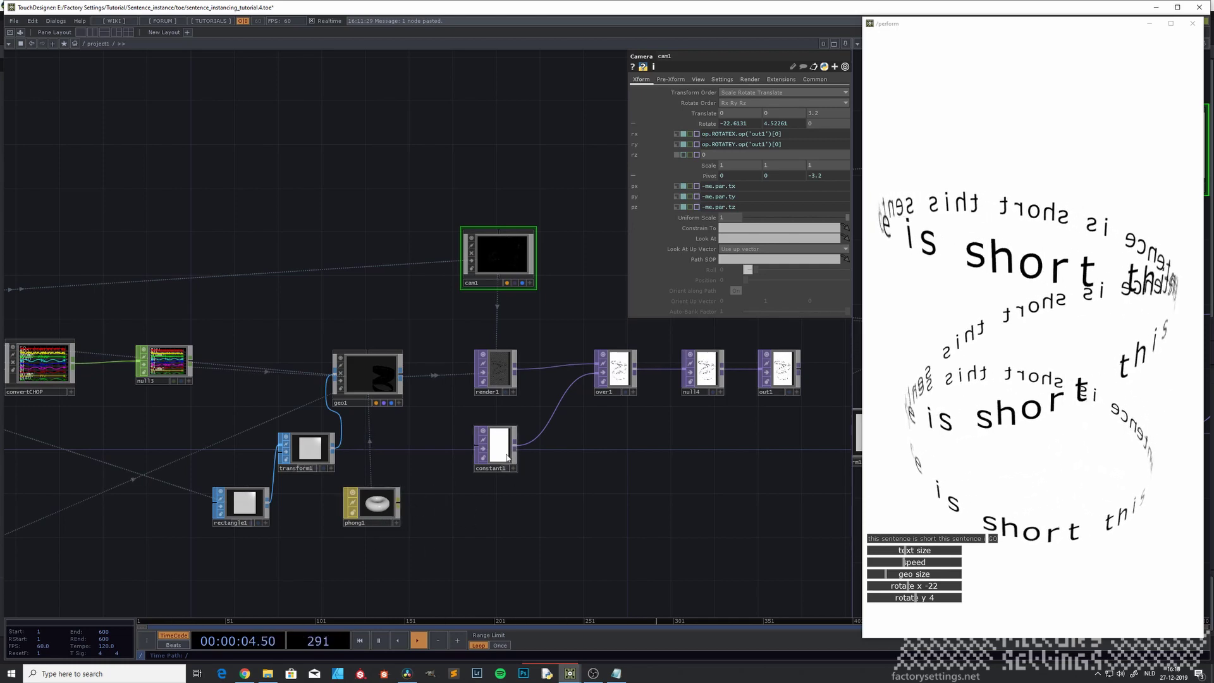
{"action": "key", "text": "h"}
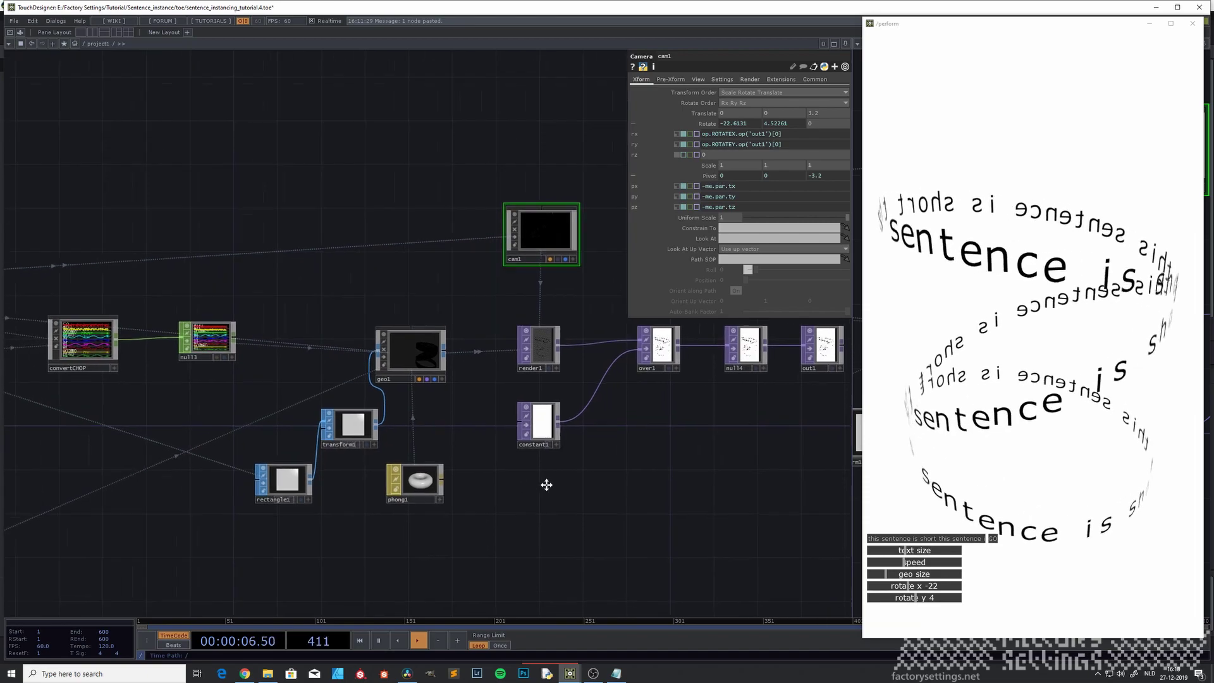
{"action": "left_click_drag", "start_coordinate": [453, 551], "coordinate": [540, 493]}
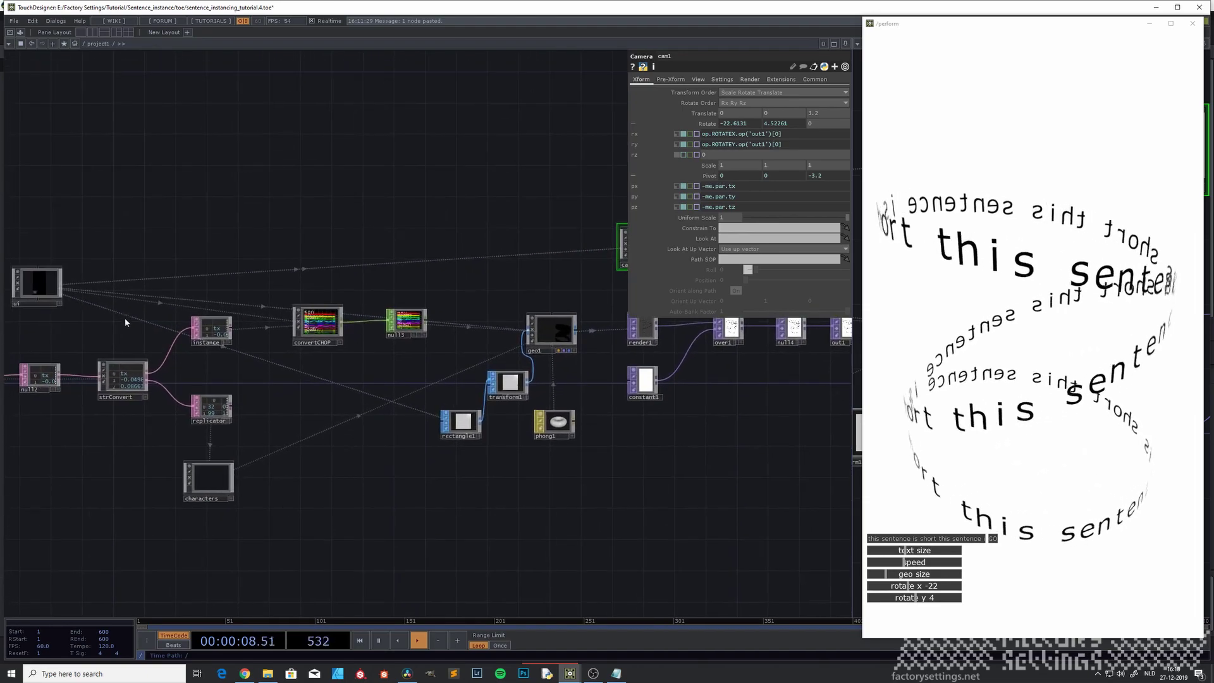
{"action": "left_click_drag", "start_coordinate": [105, 332], "coordinate": [192, 357]}
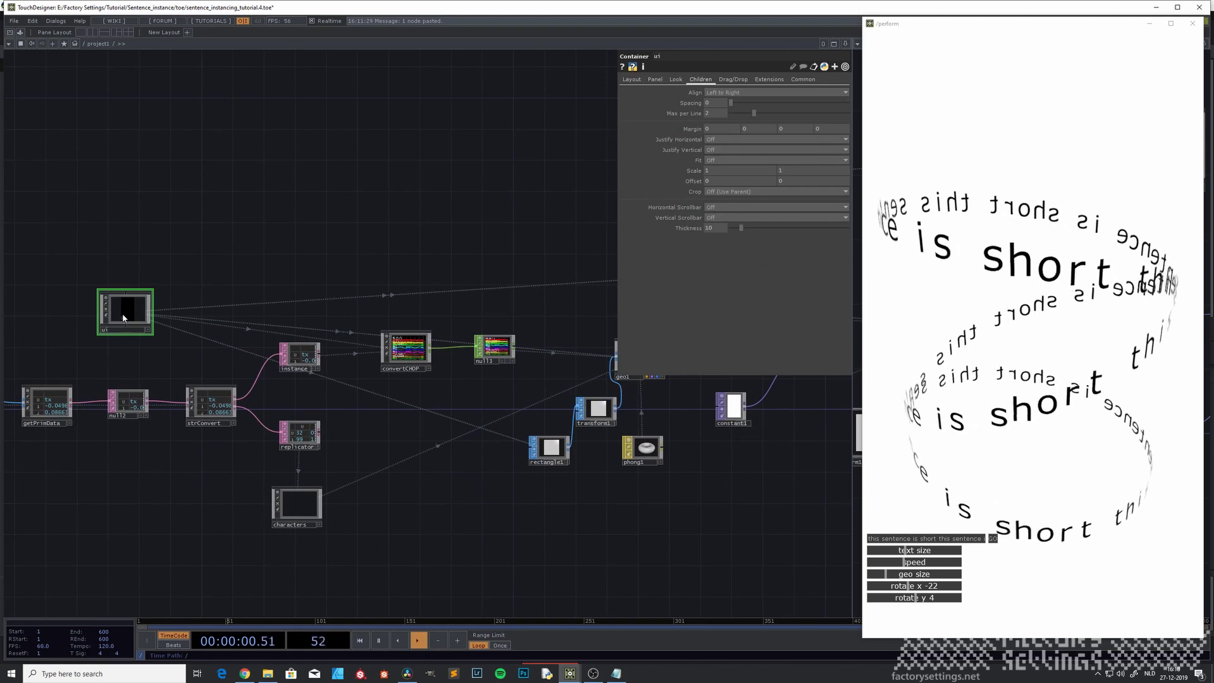
Inside ui's BL container, add a Slider COMP below rotatey and name it invertcolor.
{"action": "double_click", "coordinate": [131, 305]}
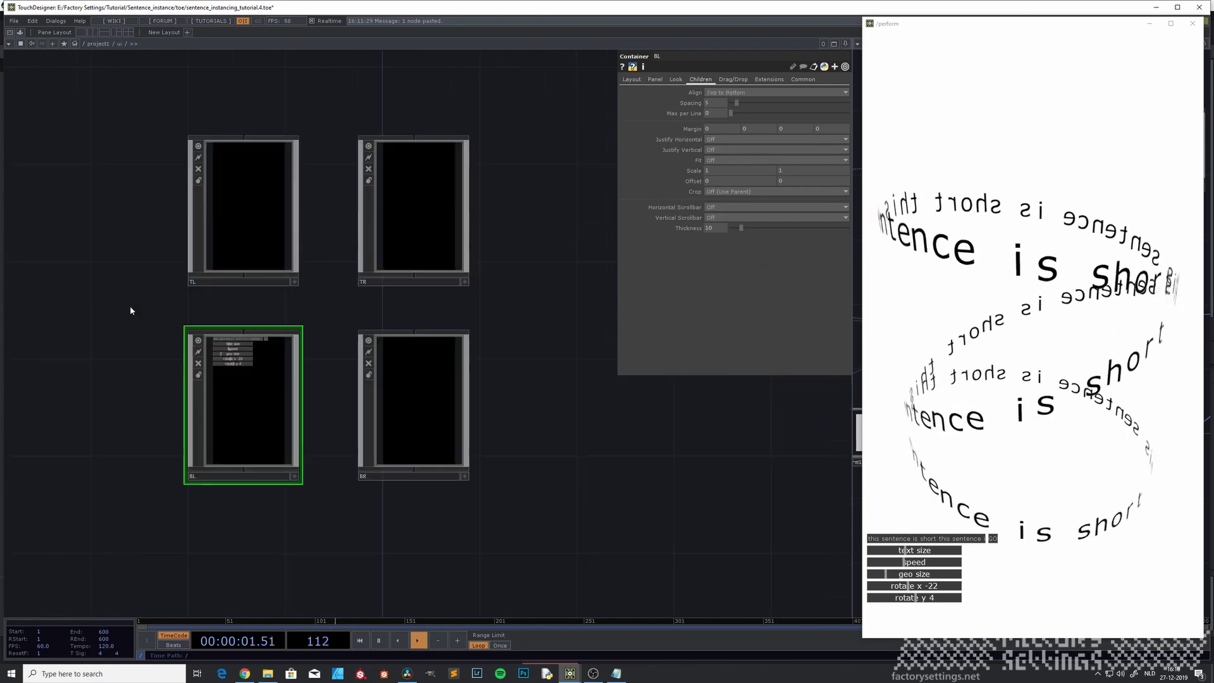
{"action": "double_click", "coordinate": [239, 432]}
{"action": "left_click_drag", "start_coordinate": [282, 491], "coordinate": [266, 301]}
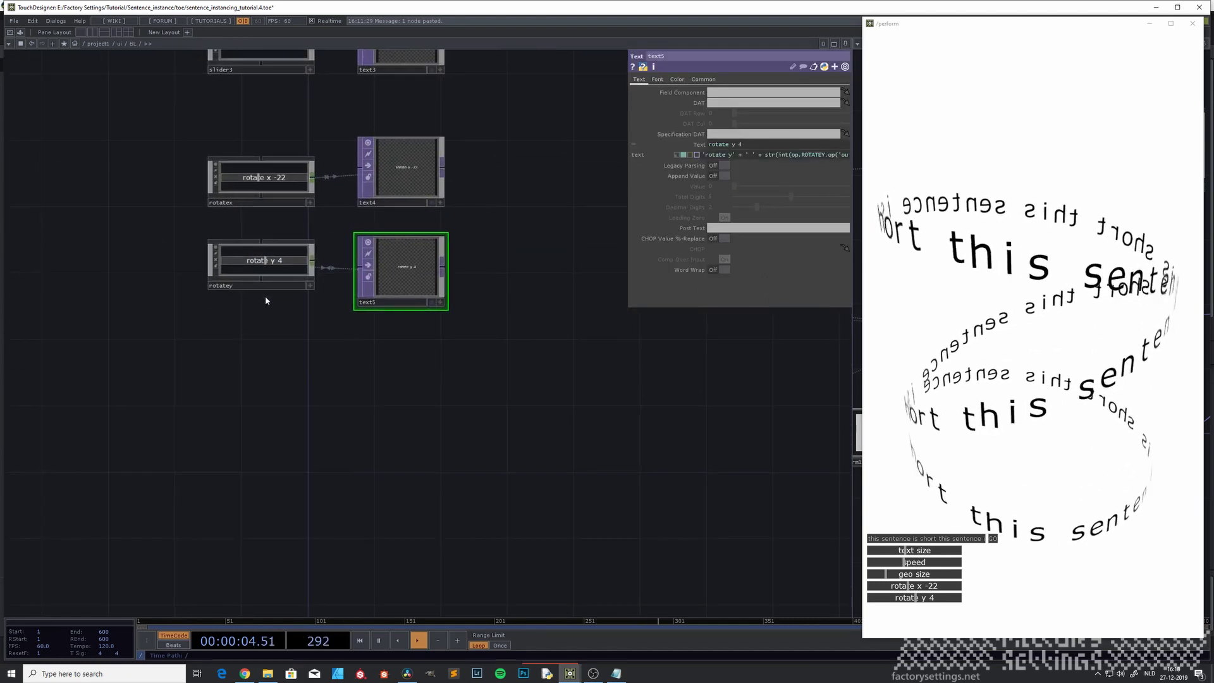
{"action": "left_click", "coordinate": [289, 273]}
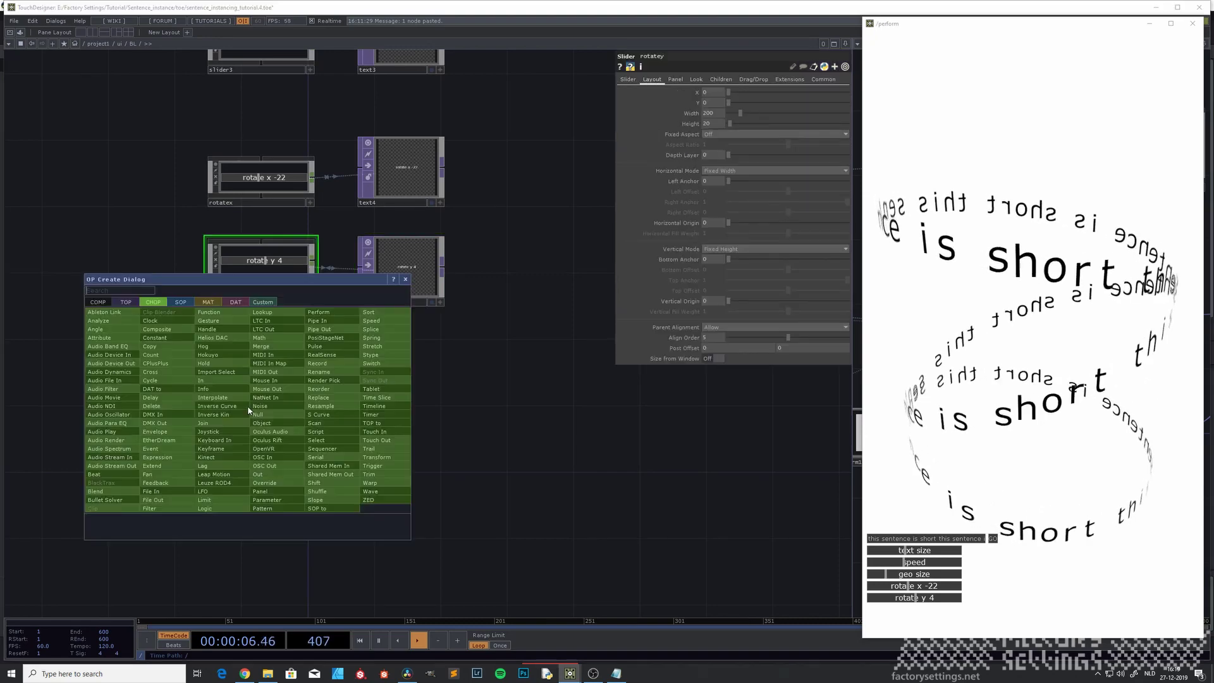
{"action": "key", "text": "Tab"}
{"action": "left_click", "coordinate": [107, 302]}
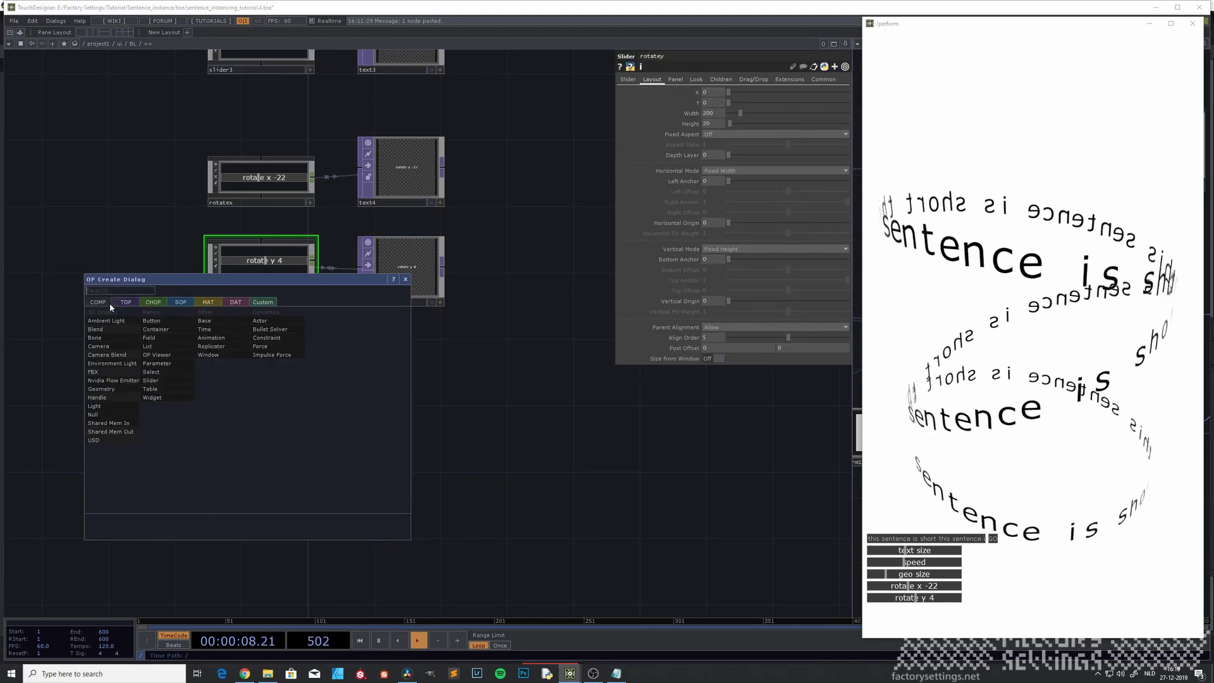
{"action": "left_click", "coordinate": [169, 375]}
{"action": "left_click", "coordinate": [263, 387]}
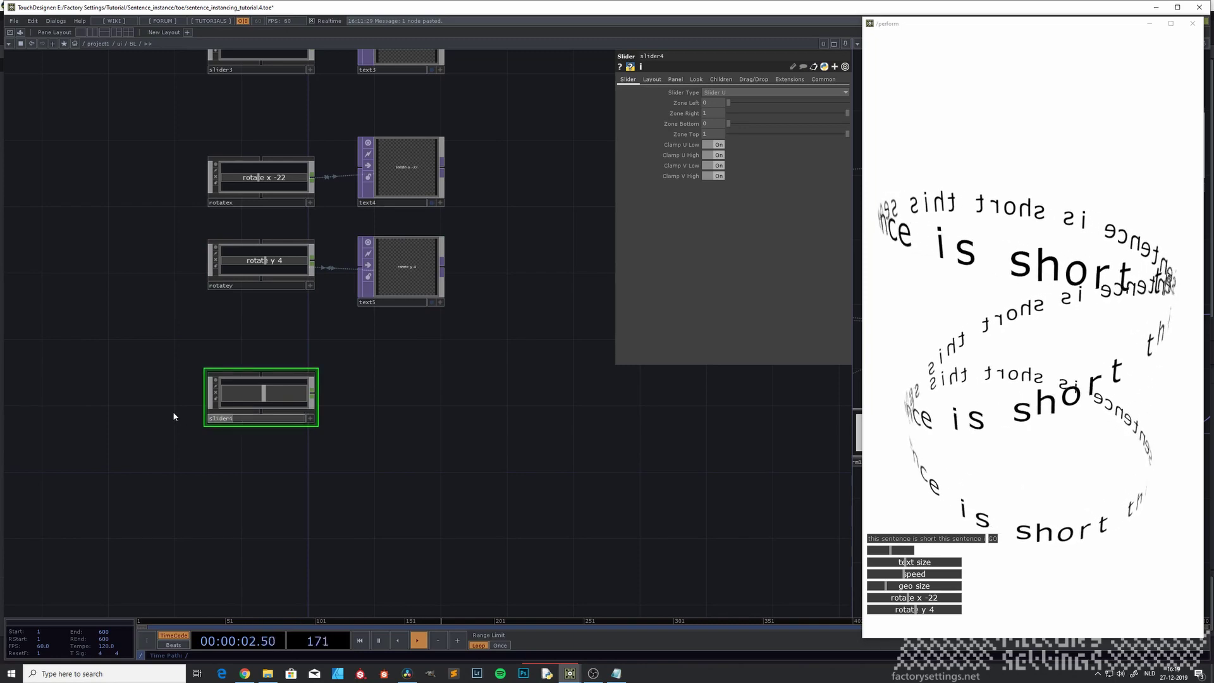
{"action": "type", "text": "invertcolor"}
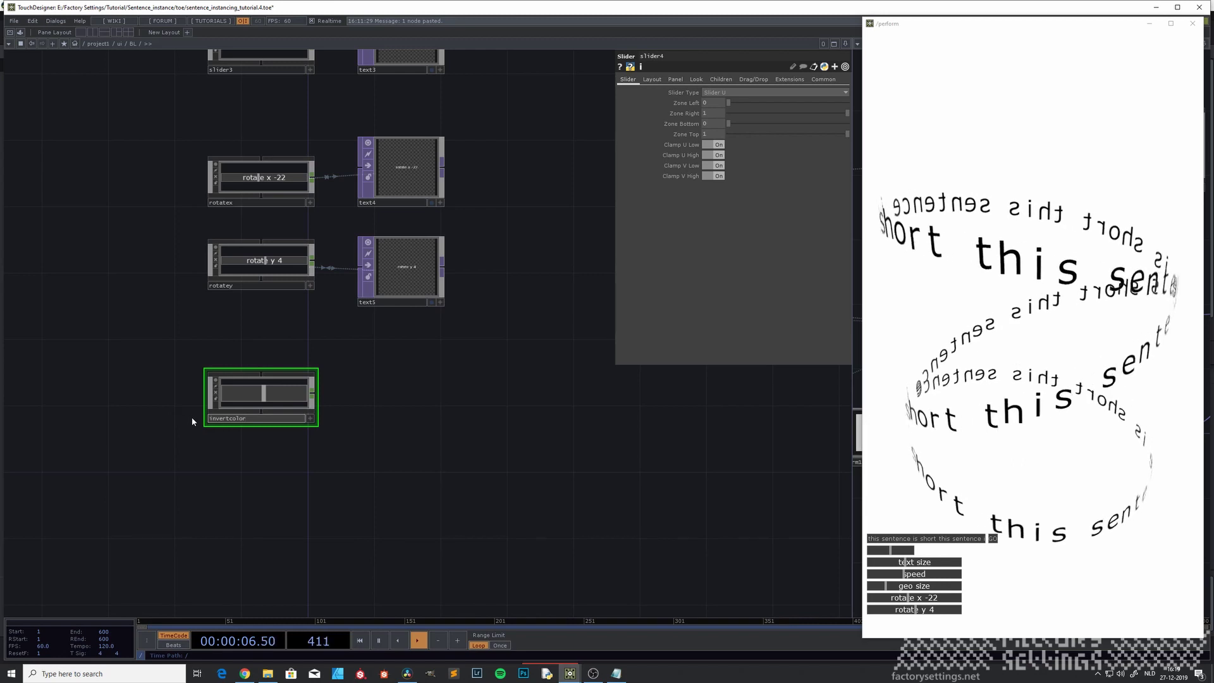
{"action": "key", "text": "Return"}
{"action": "mouse_move", "coordinate": [283, 390]}
{"action": "left_mouse_down"}
{"action": "mouse_move", "coordinate": [278, 378]}
{"action": "mouse_move", "coordinate": [284, 388]}
{"action": "left_mouse_up"}
Duplicate rotatey's label text TOP beside invertcolor and replace its text expression with the constant text "color invert".
{"action": "left_click", "coordinate": [406, 280]}
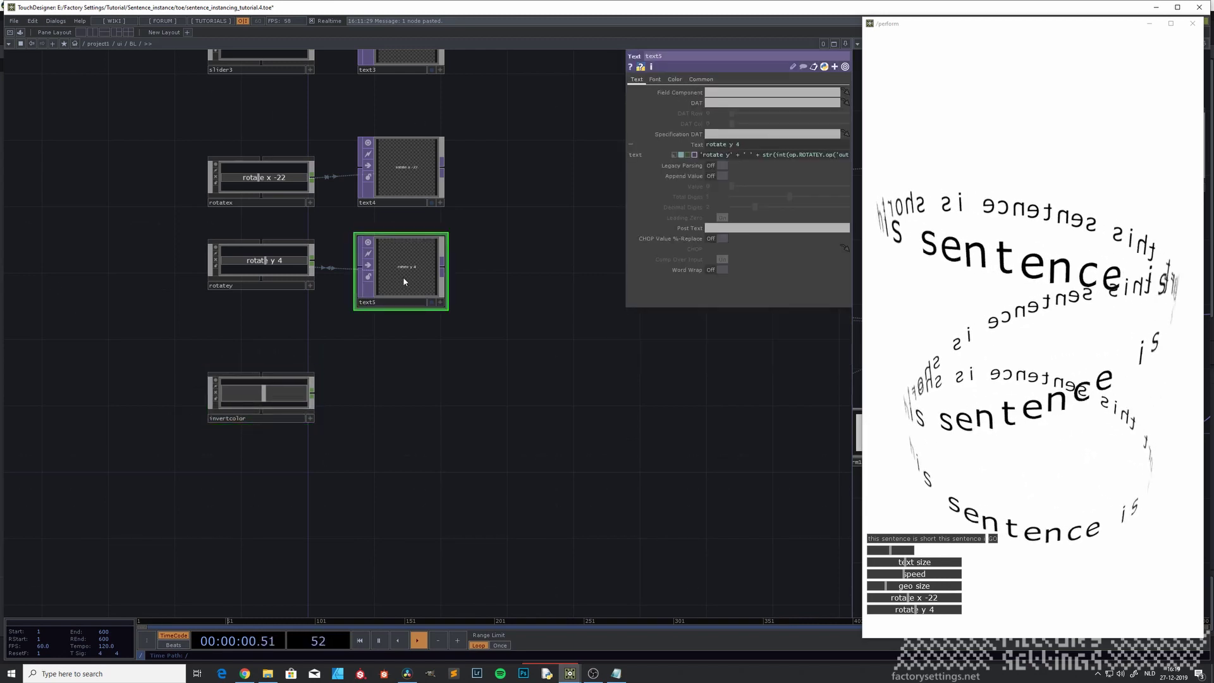
{"action": "key", "text": "ctrl+c"}
{"action": "key", "text": "ctrl+v"}
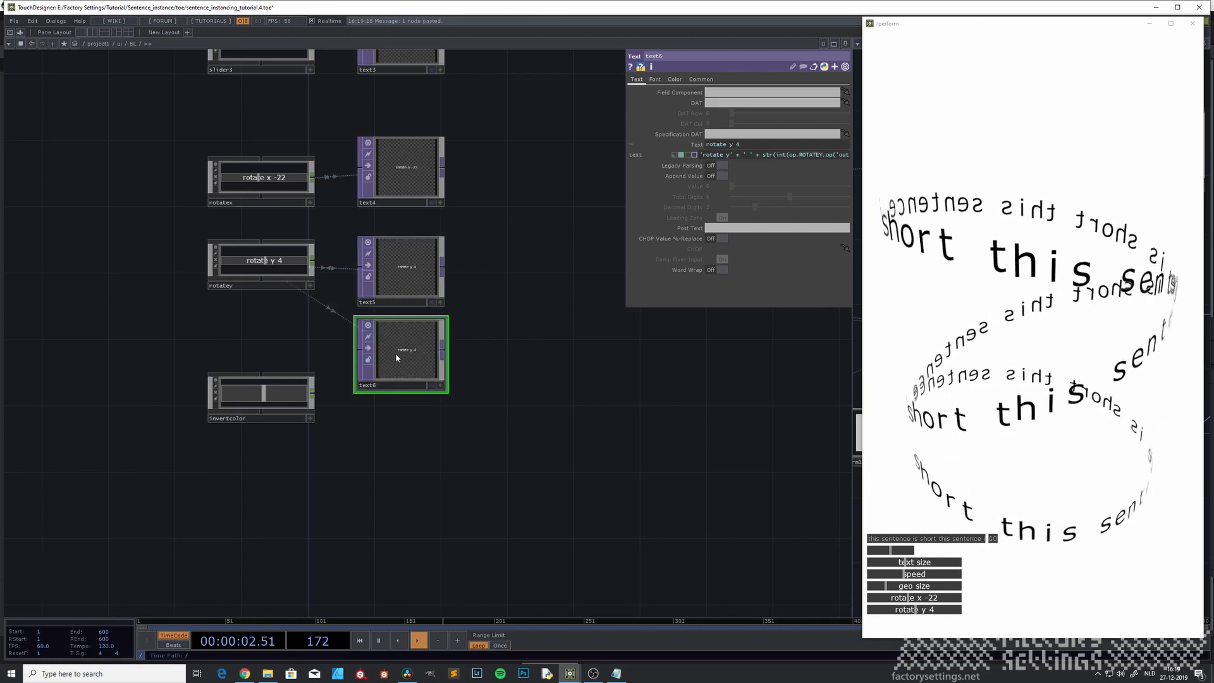
{"action": "left_click", "coordinate": [388, 404]}
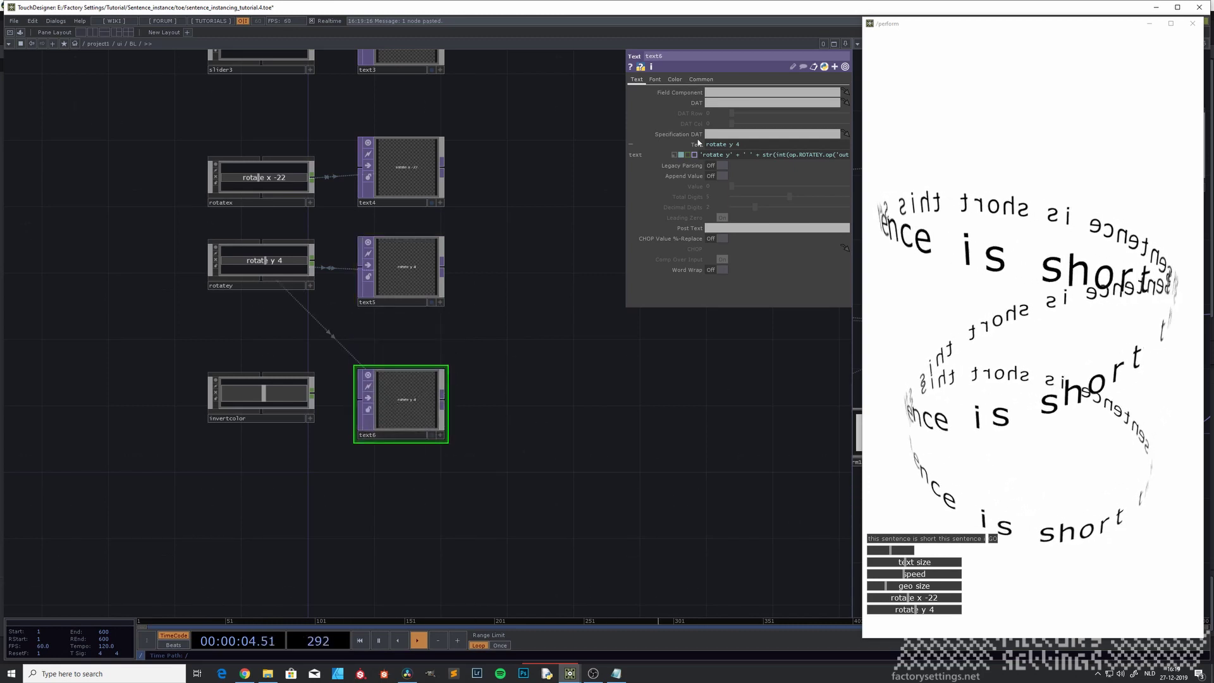
{"action": "left_click", "coordinate": [675, 155]}
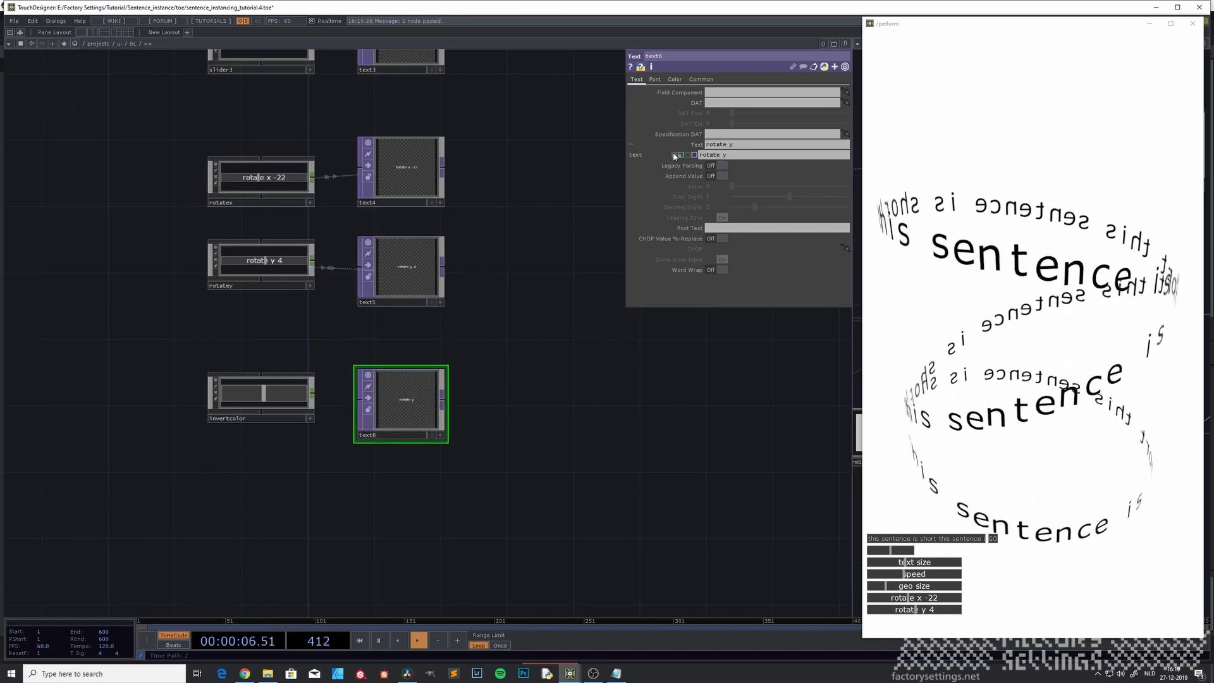
{"action": "left_click", "coordinate": [719, 155]}
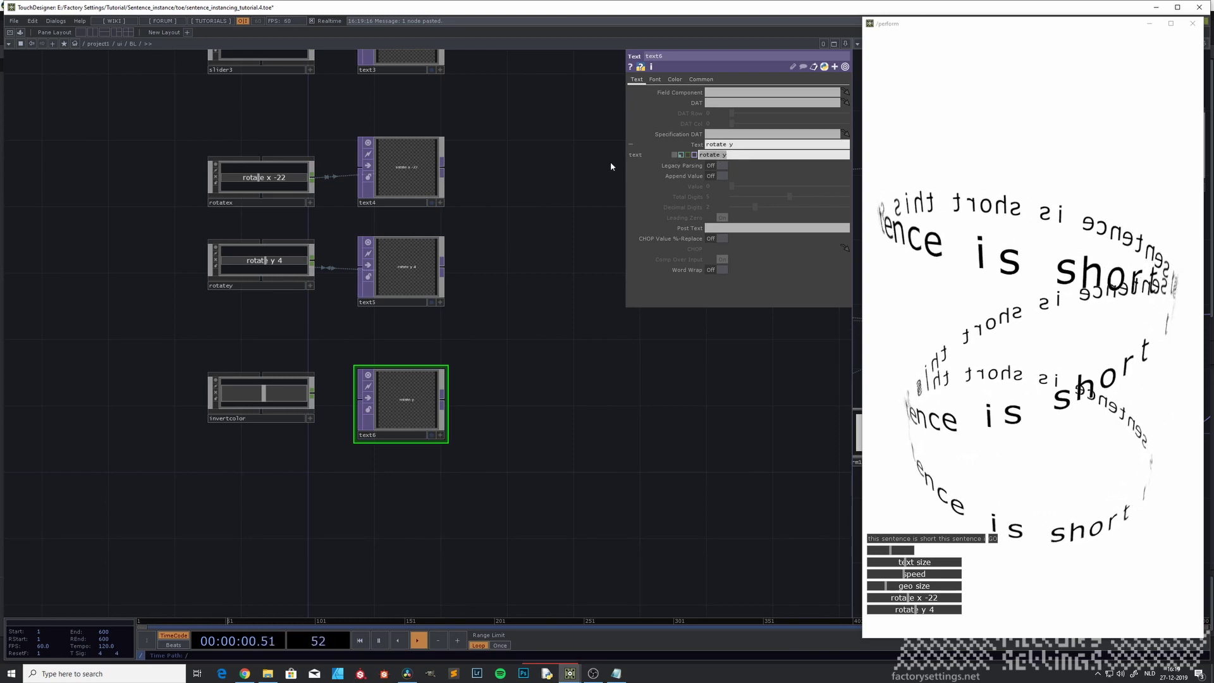
{"action": "type", "text": "color "}
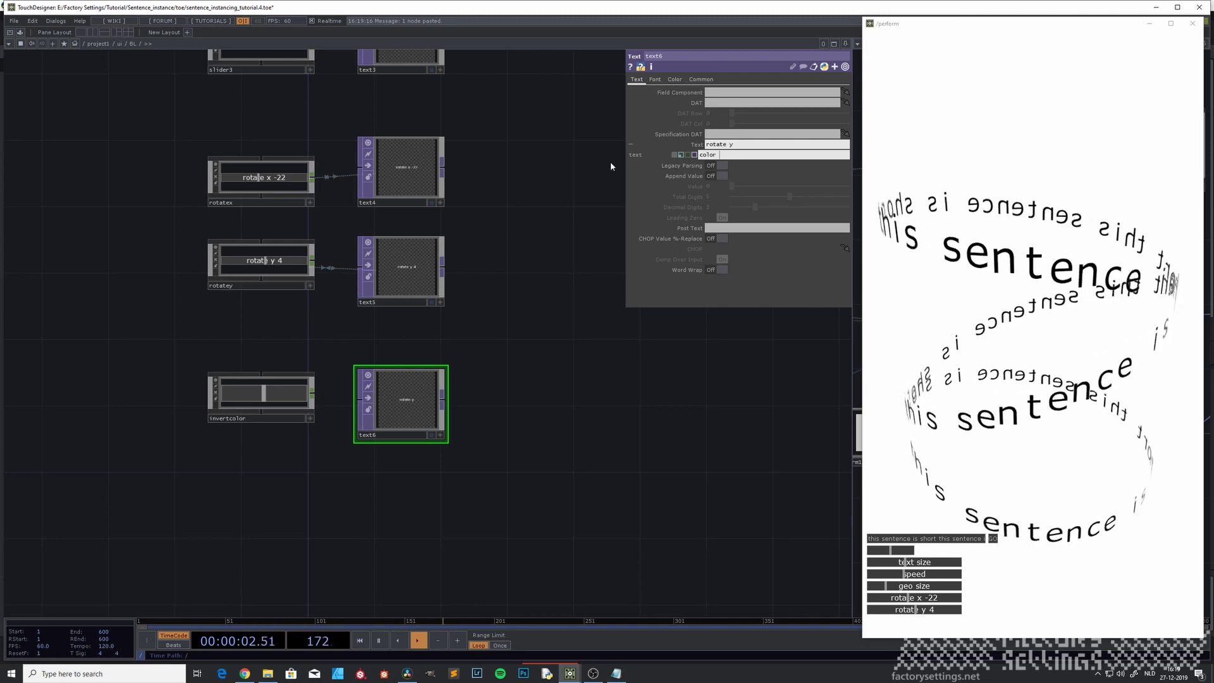
{"action": "type", "text": "invert"}
{"action": "key", "text": "Return"}
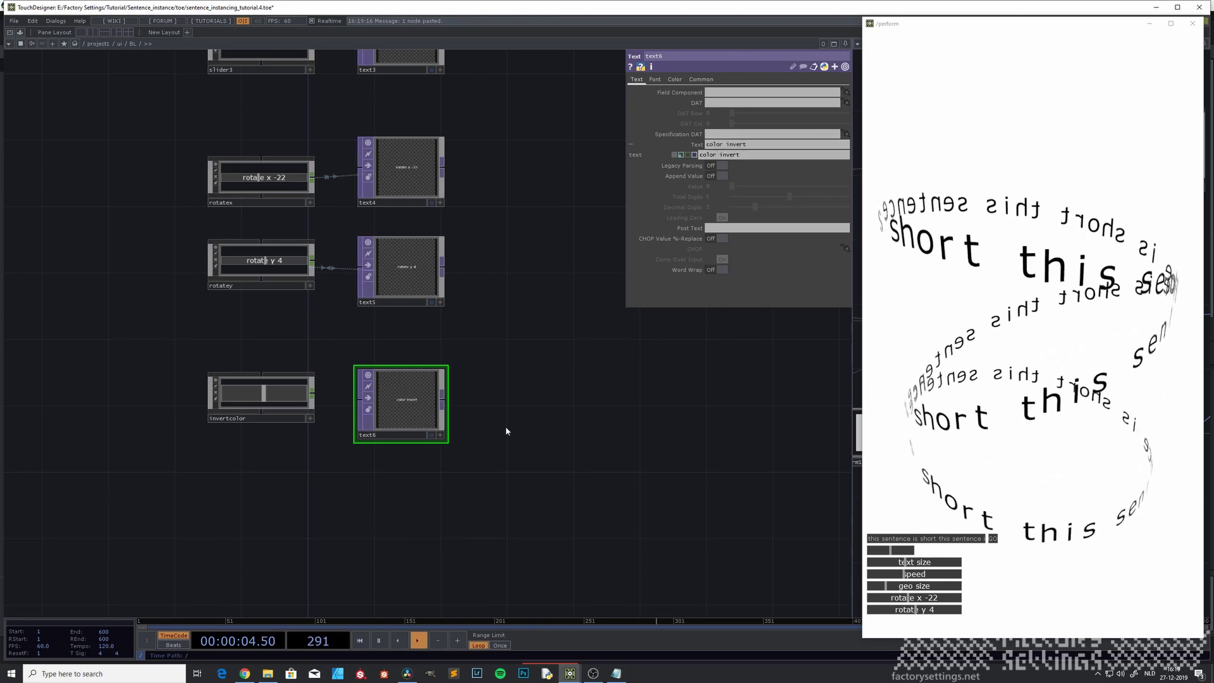
Assign text6 as invertcolor's Background TOP with TOP Fill set to Native Resolution, and set the slider's width to 200.
{"action": "left_click", "coordinate": [287, 394]}
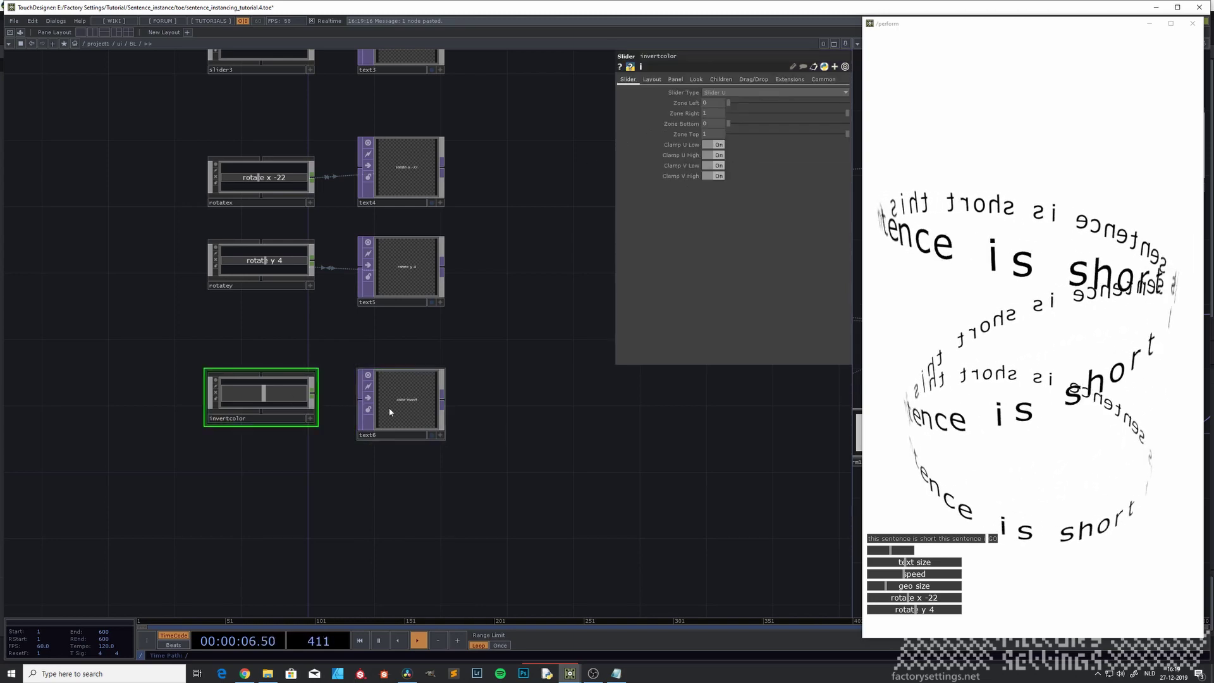
{"action": "left_click", "coordinate": [696, 79]}
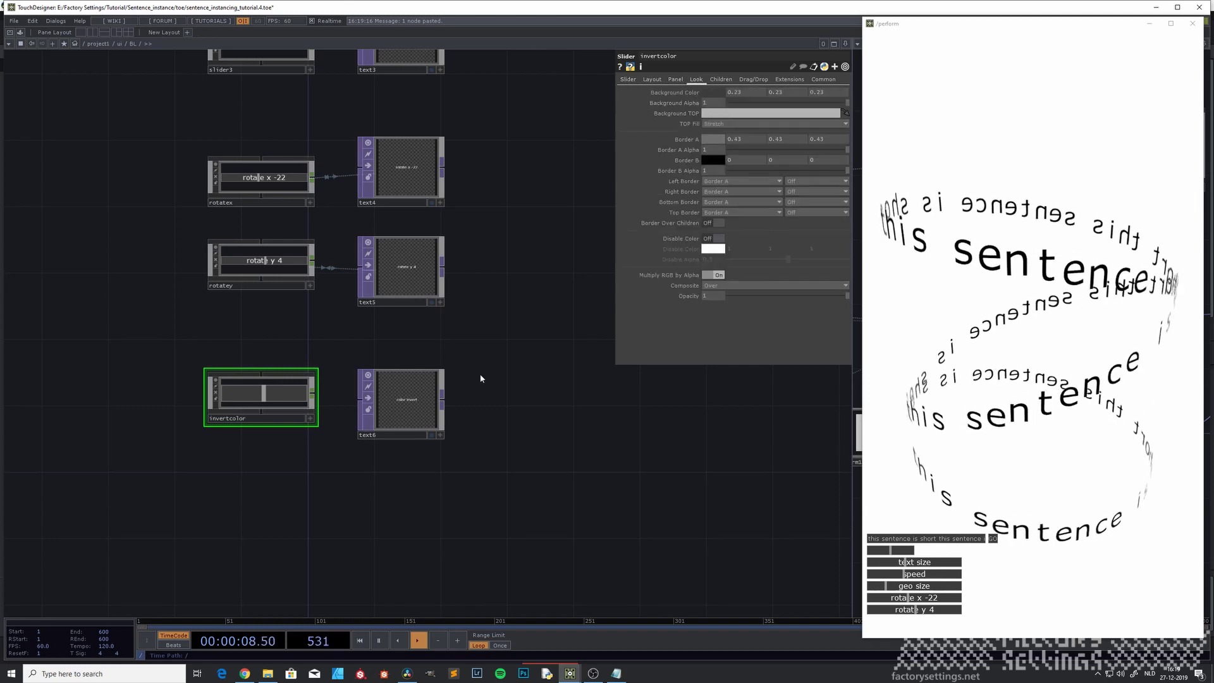
{"action": "left_click_drag", "start_coordinate": [407, 401], "coordinate": [711, 117]}
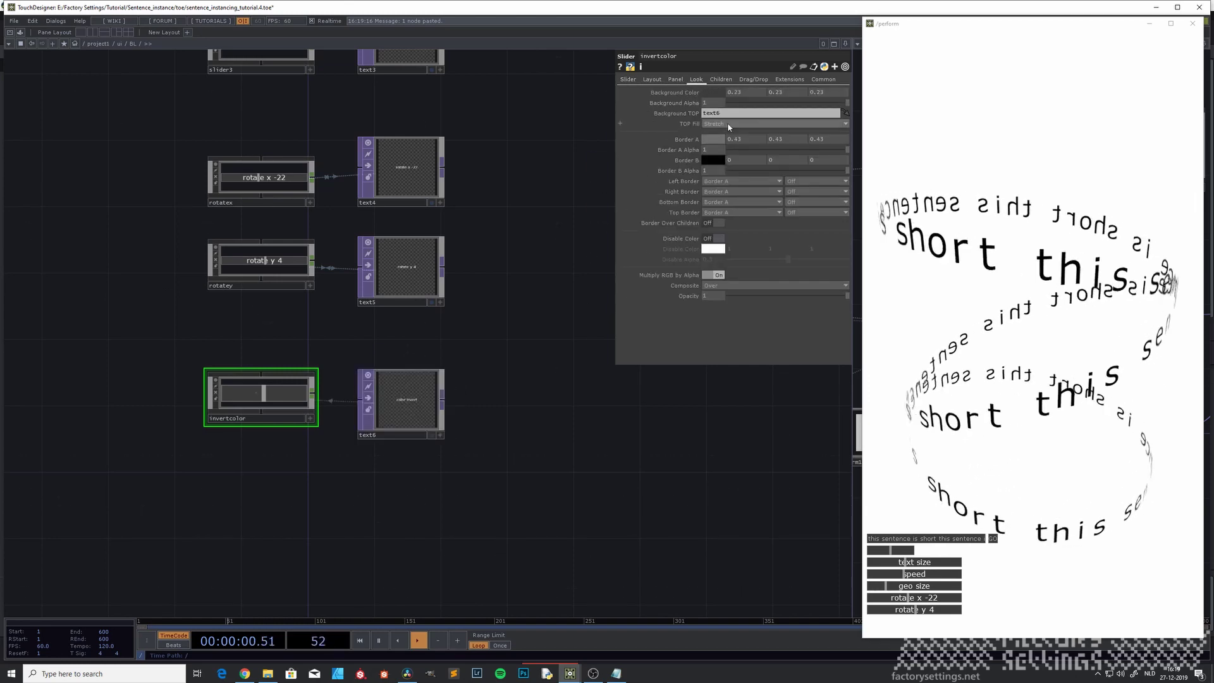
{"action": "left_click", "coordinate": [718, 124]}
{"action": "left_click", "coordinate": [726, 165]}
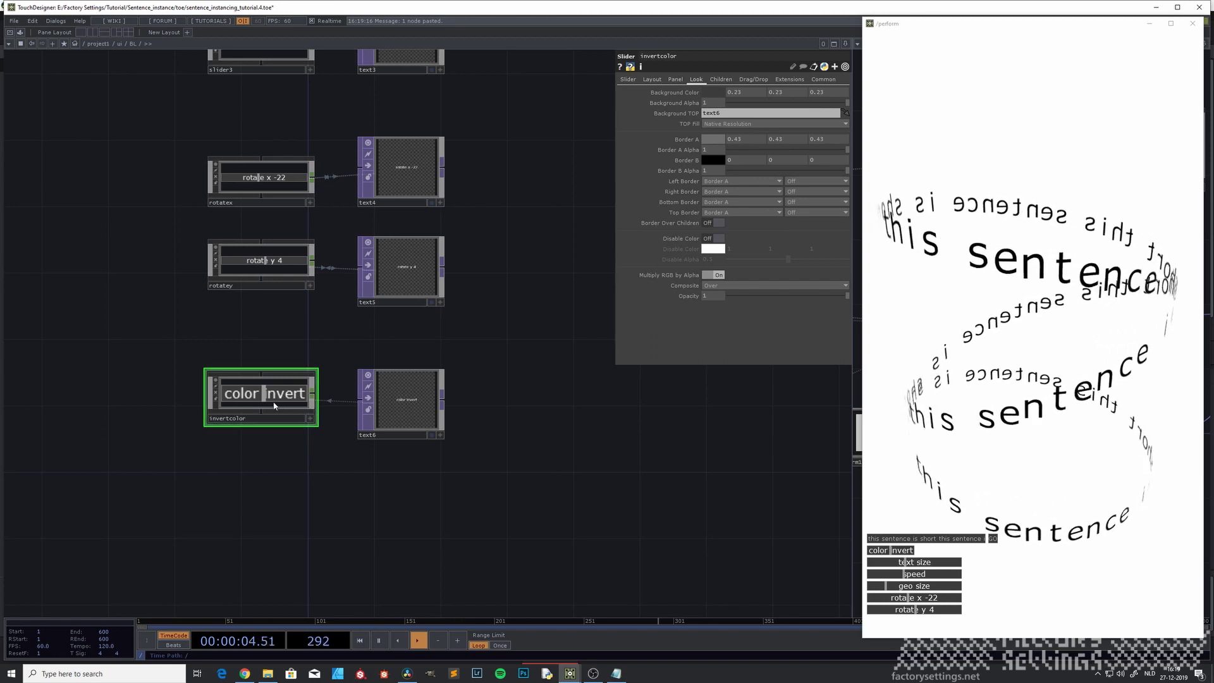
{"action": "left_click", "coordinate": [651, 80]}
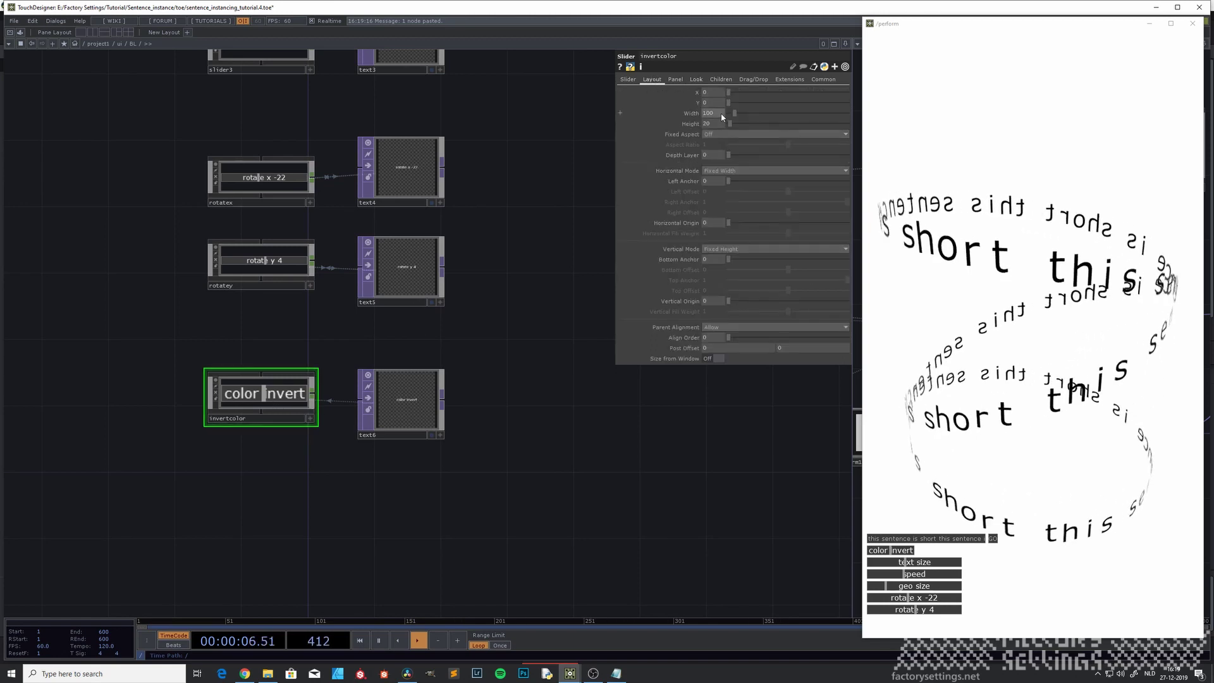
{"action": "key", "text": "Return"}
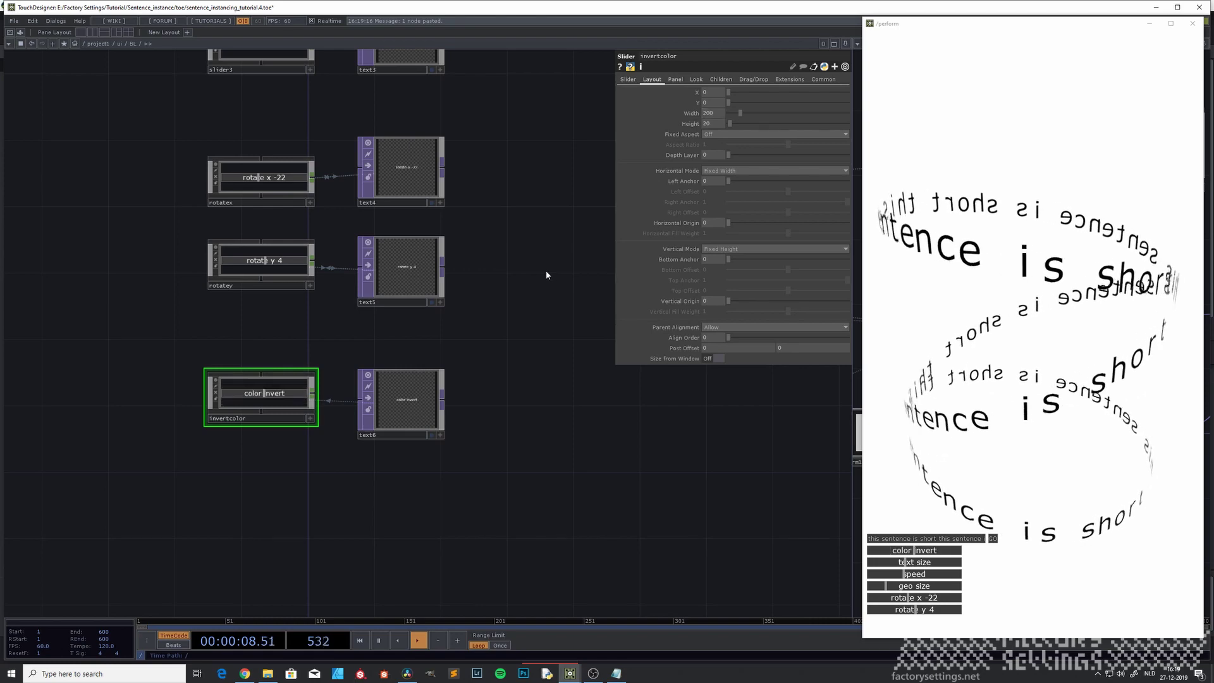
Set the Align Order of rotatey to 5 and of invertcolor to 6.
{"action": "left_click", "coordinate": [295, 275]}
{"action": "left_click", "coordinate": [712, 338]}
{"action": "type", "text": "5"}
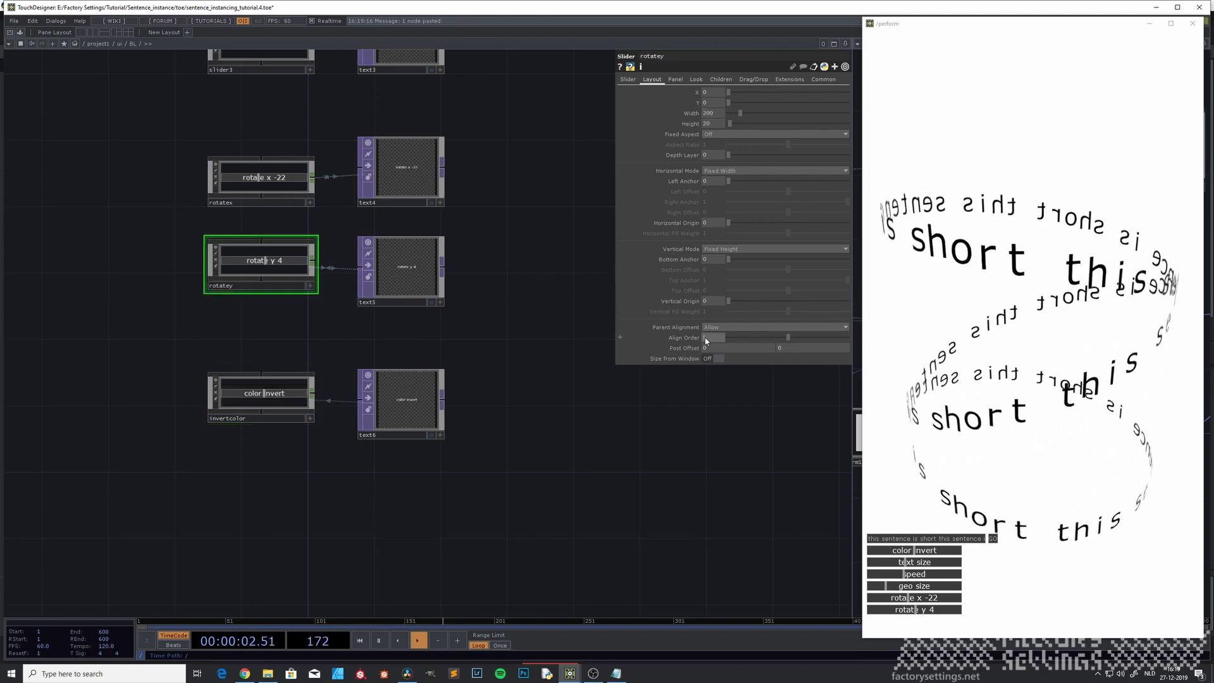
{"action": "key", "text": "Return"}
{"action": "left_click", "coordinate": [286, 410]}
{"action": "left_click", "coordinate": [711, 338]}
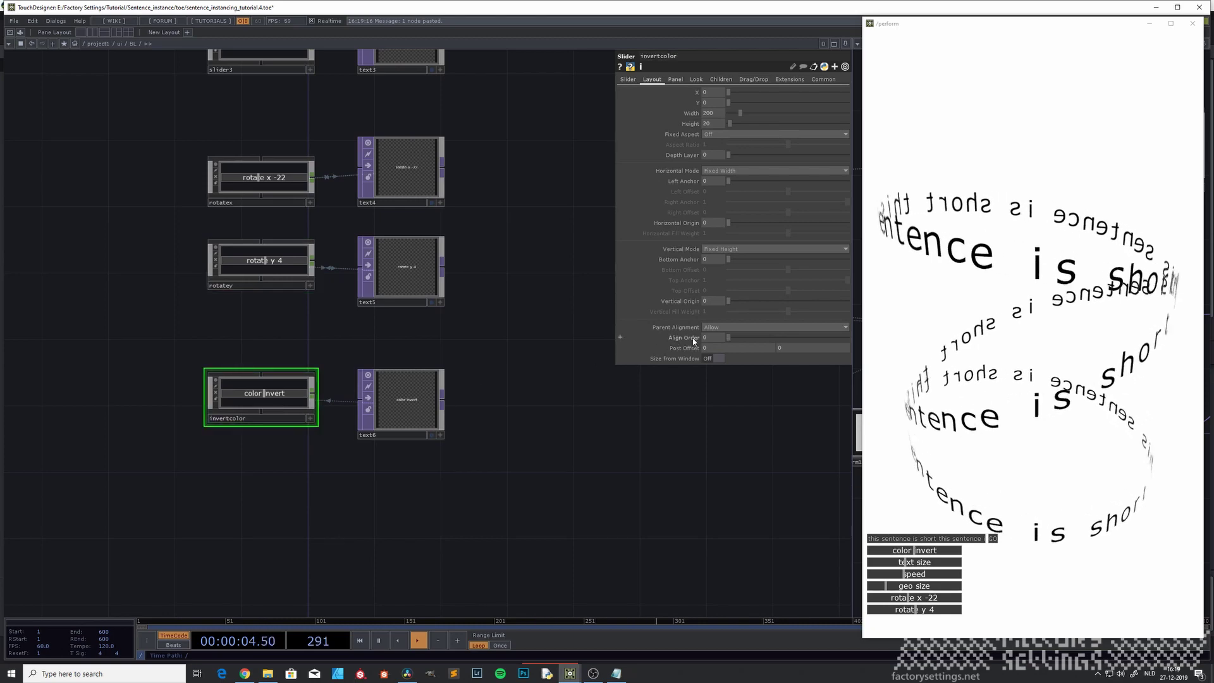
{"action": "type", "text": "6"}
{"action": "key", "text": "Return"}
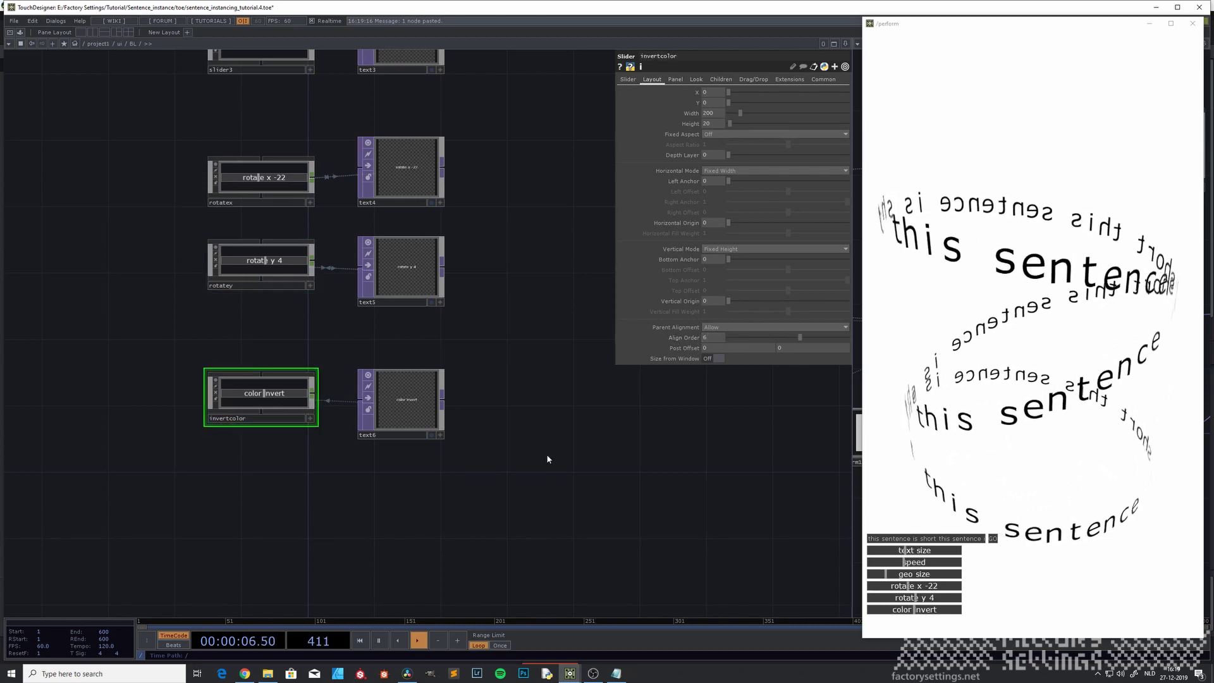
Try the color invert slider in the perform window and examine its output value inside the invertcolor component.
{"action": "left_click", "coordinate": [897, 611]}
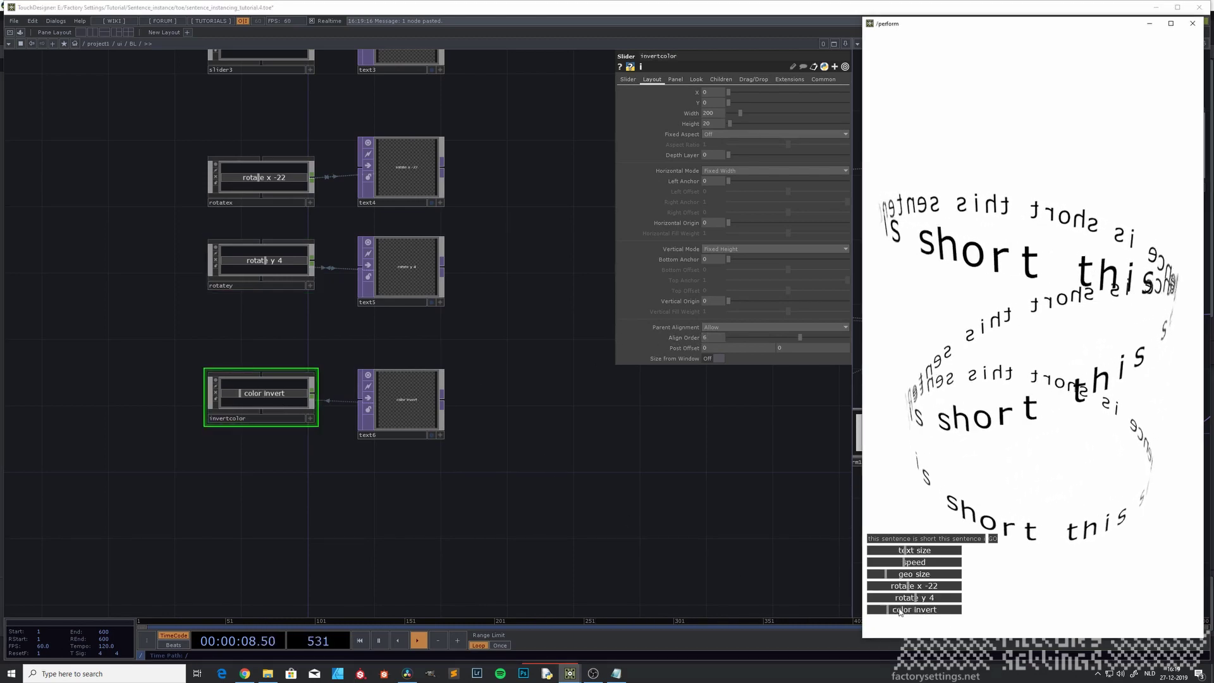
{"action": "left_click_drag", "start_coordinate": [897, 610], "coordinate": [913, 610]}
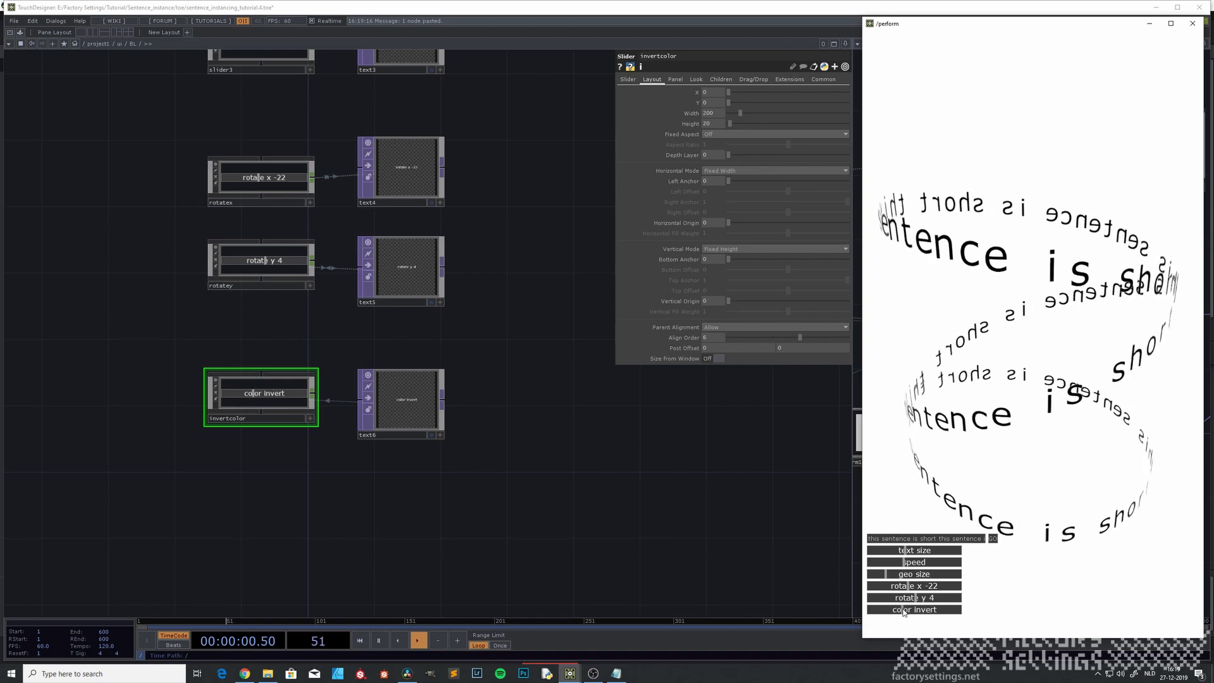
{"action": "left_click", "coordinate": [285, 409]}
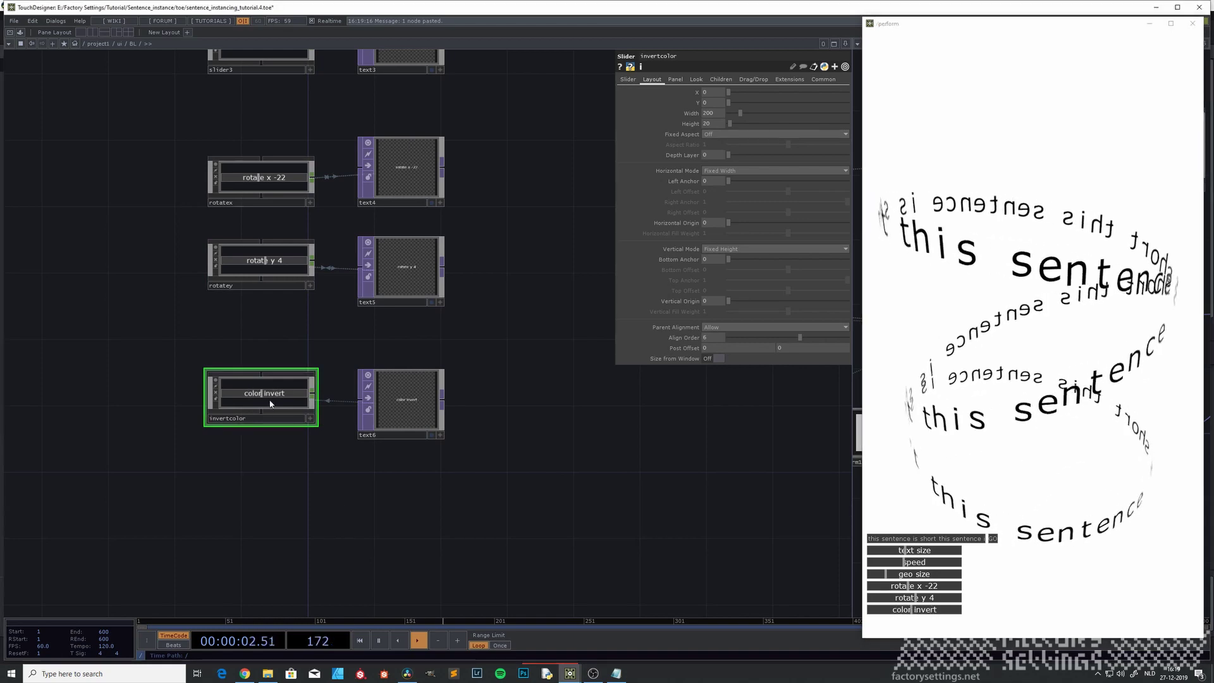
{"action": "key", "text": "i"}
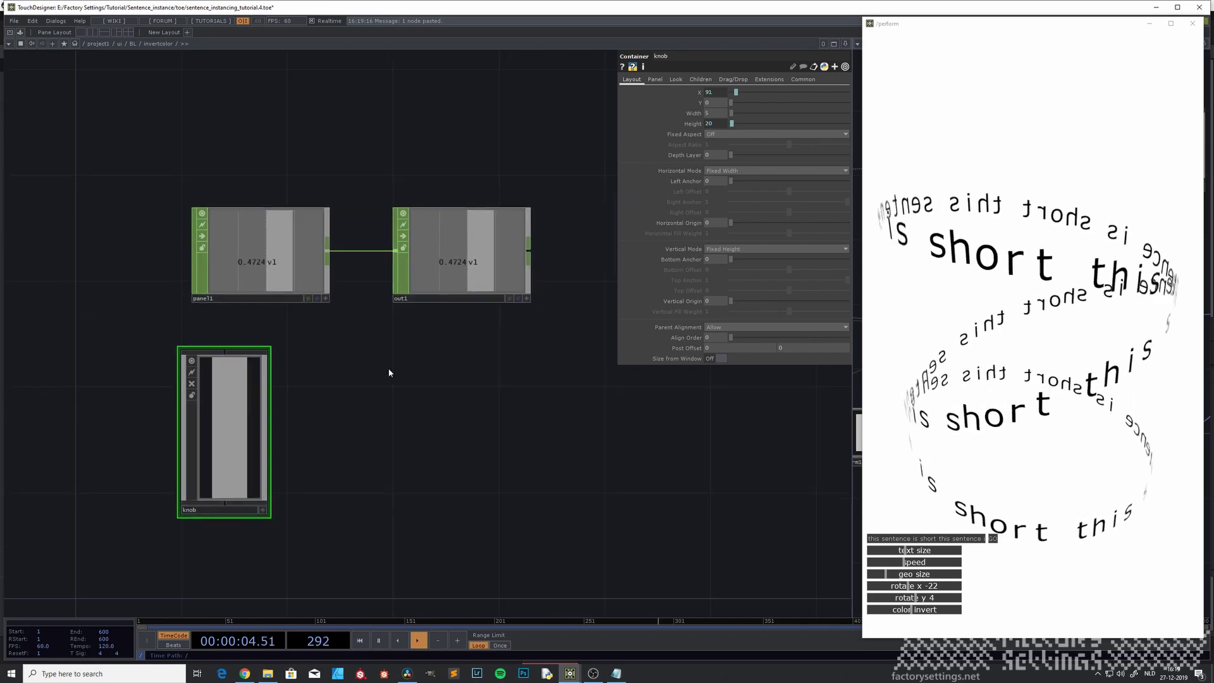
{"action": "mouse_move", "coordinate": [914, 614]}
{"action": "left_mouse_down"}
{"action": "mouse_move", "coordinate": [836, 613]}
{"action": "mouse_move", "coordinate": [991, 616]}
{"action": "mouse_move", "coordinate": [913, 612]}
{"action": "left_mouse_up"}
{"action": "left_click", "coordinate": [905, 612]}
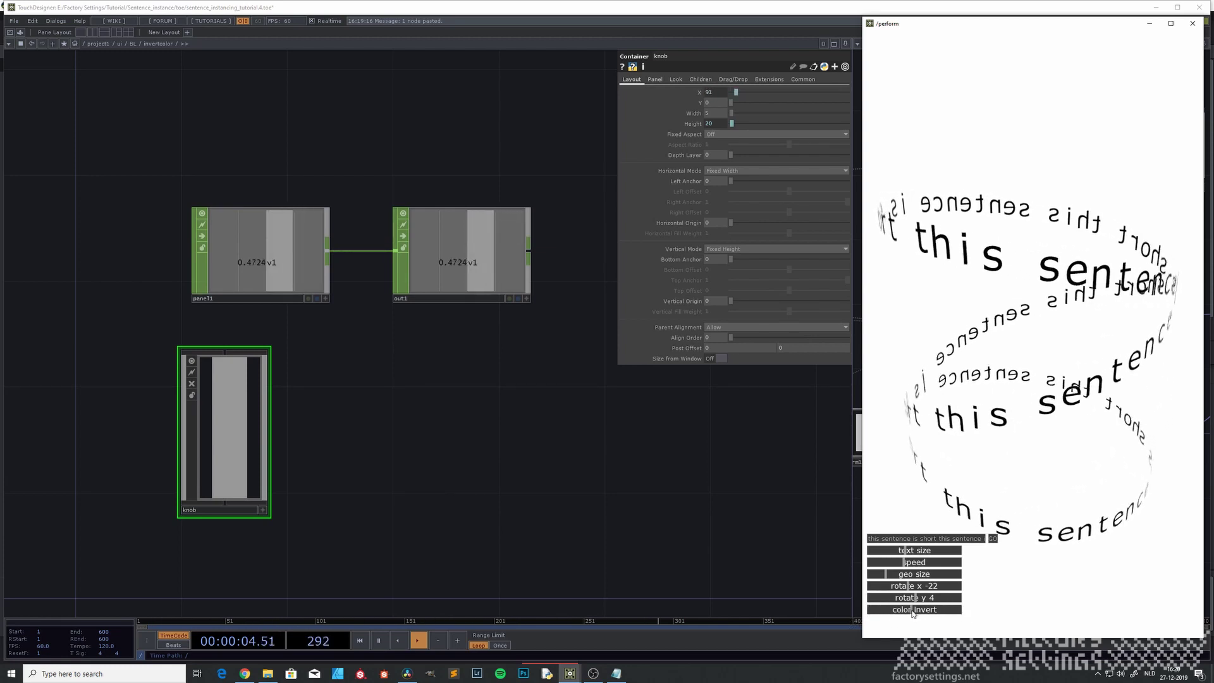
Return to the BL container and set invertcolor's Global OP Shortcut to COLOR.
{"action": "left_click", "coordinate": [447, 440]}
{"action": "key", "text": "u"}
{"action": "left_click_drag", "start_coordinate": [296, 472], "coordinate": [275, 523]}
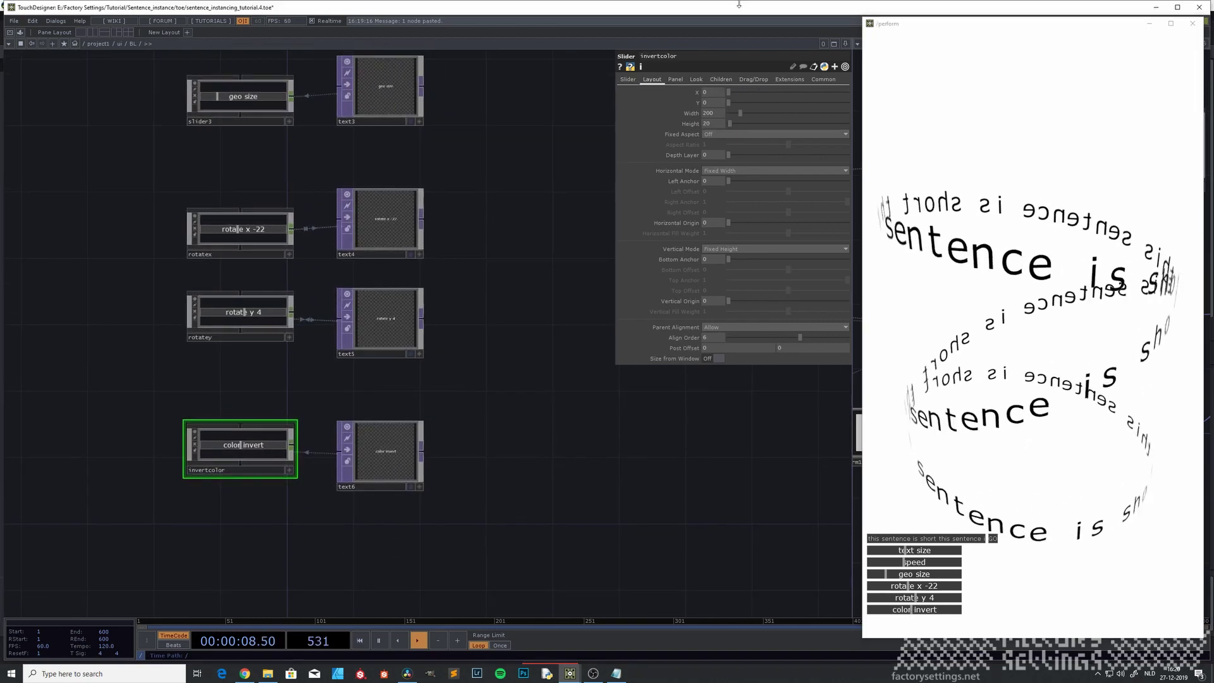
{"action": "left_click", "coordinate": [826, 81]}
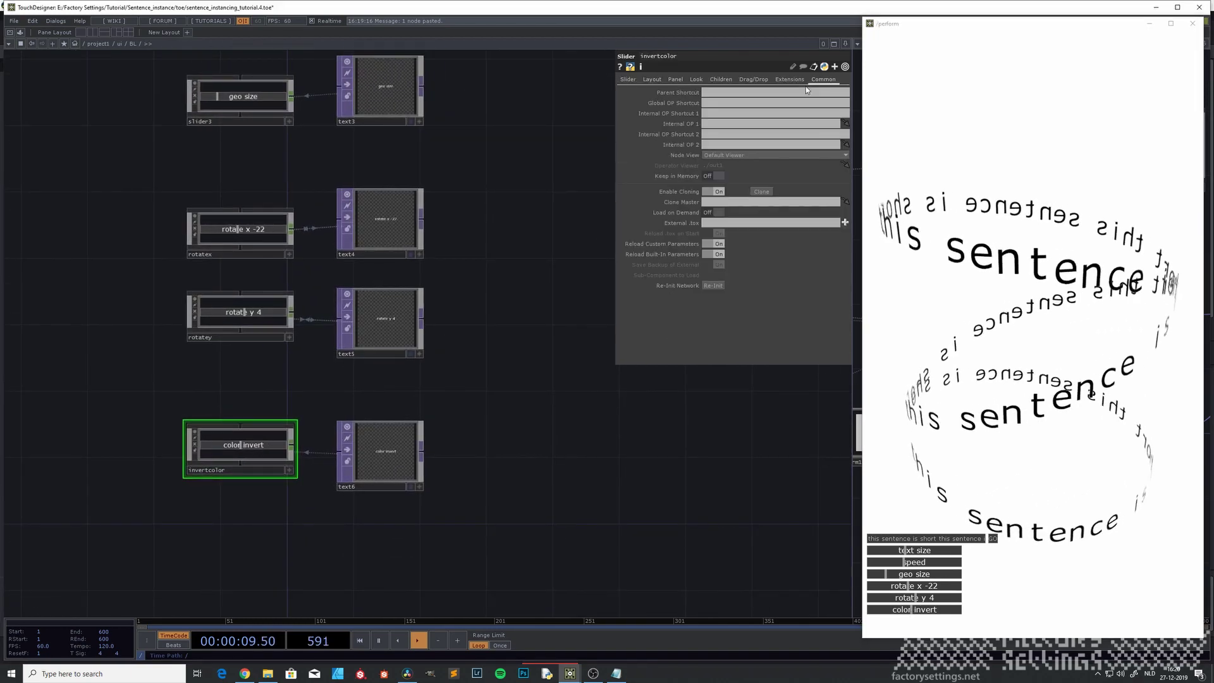
{"action": "left_click", "coordinate": [714, 102]}
{"action": "type", "text": "COLOR"}
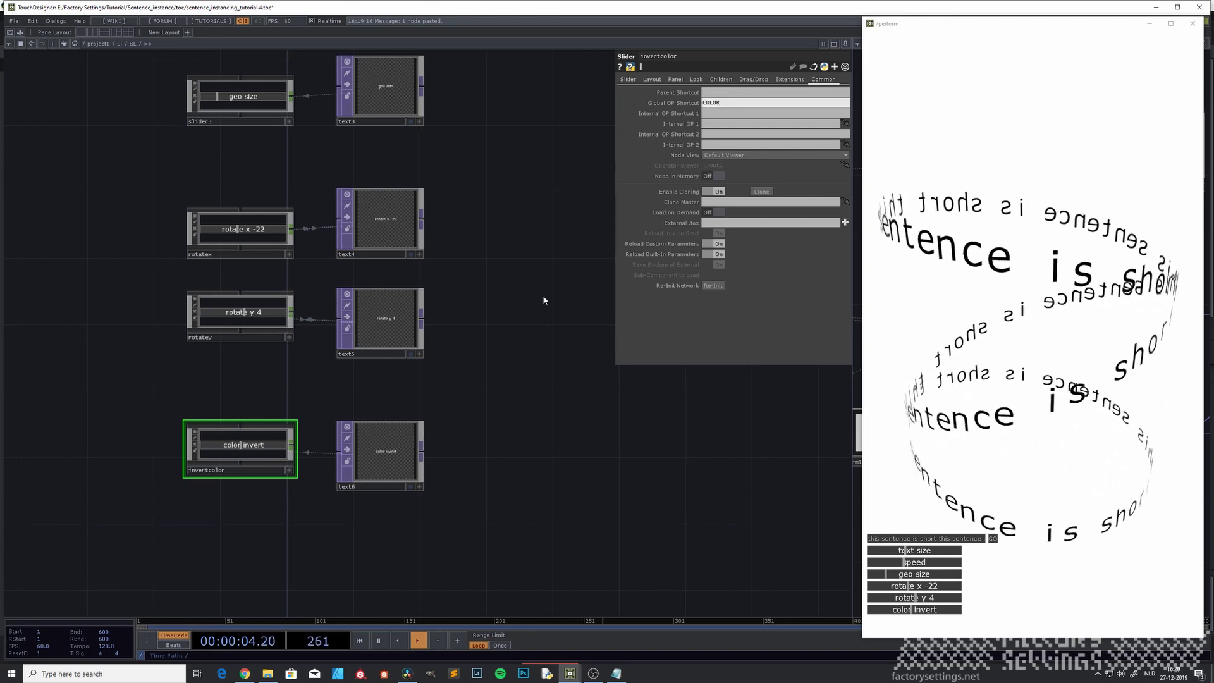
{"action": "key", "text": "Return"}
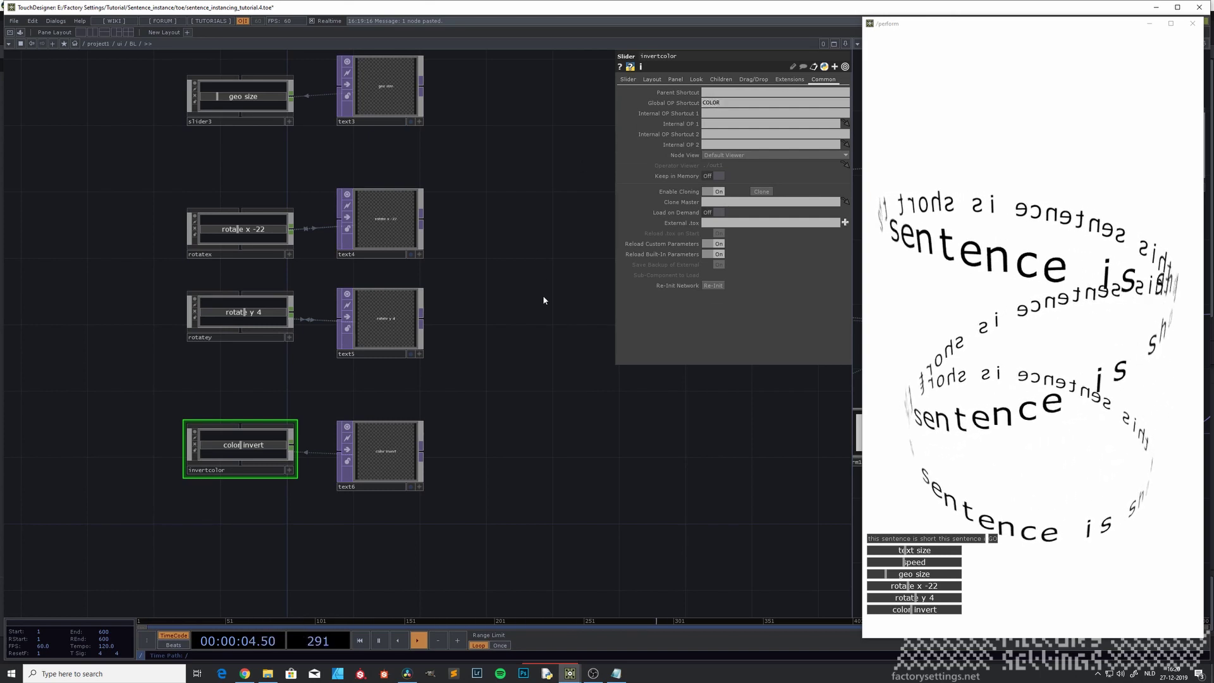
Return to the project1 network and expand the individual Emit and Constant color channels of the phong1 material.
{"action": "left_click_drag", "start_coordinate": [279, 513], "coordinate": [293, 530]}
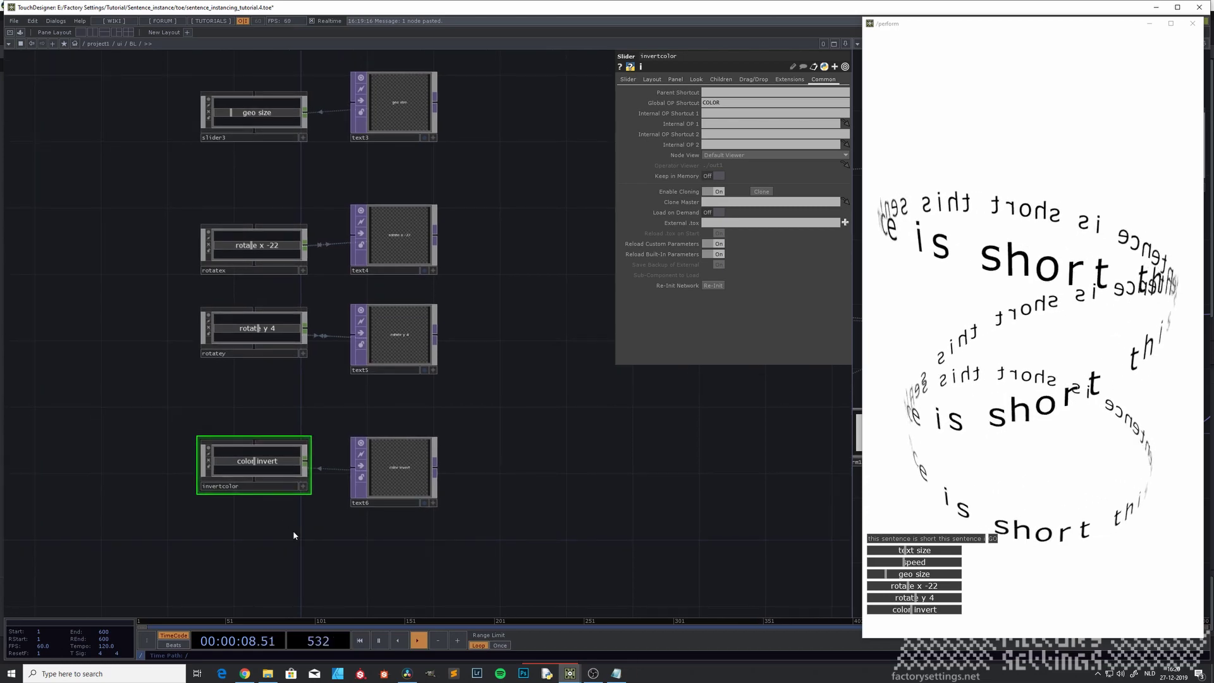
{"action": "key", "text": "u"}
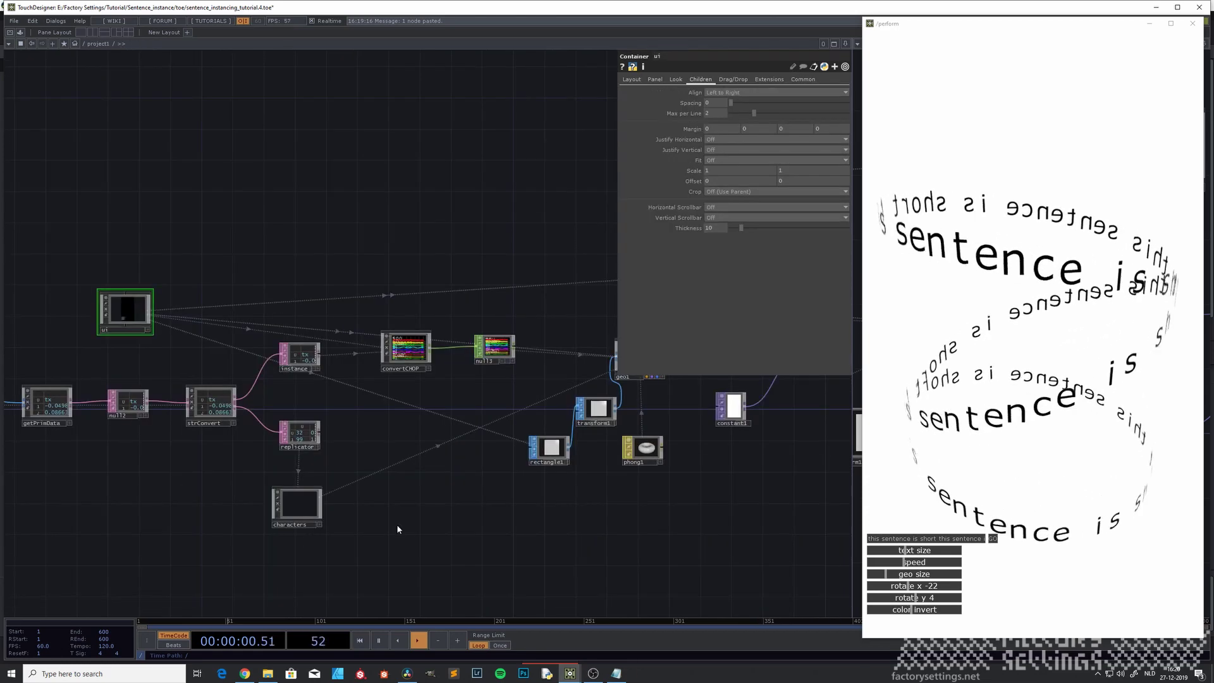
{"action": "left_click_drag", "start_coordinate": [331, 515], "coordinate": [195, 504]}
{"action": "left_click", "coordinate": [466, 436]}
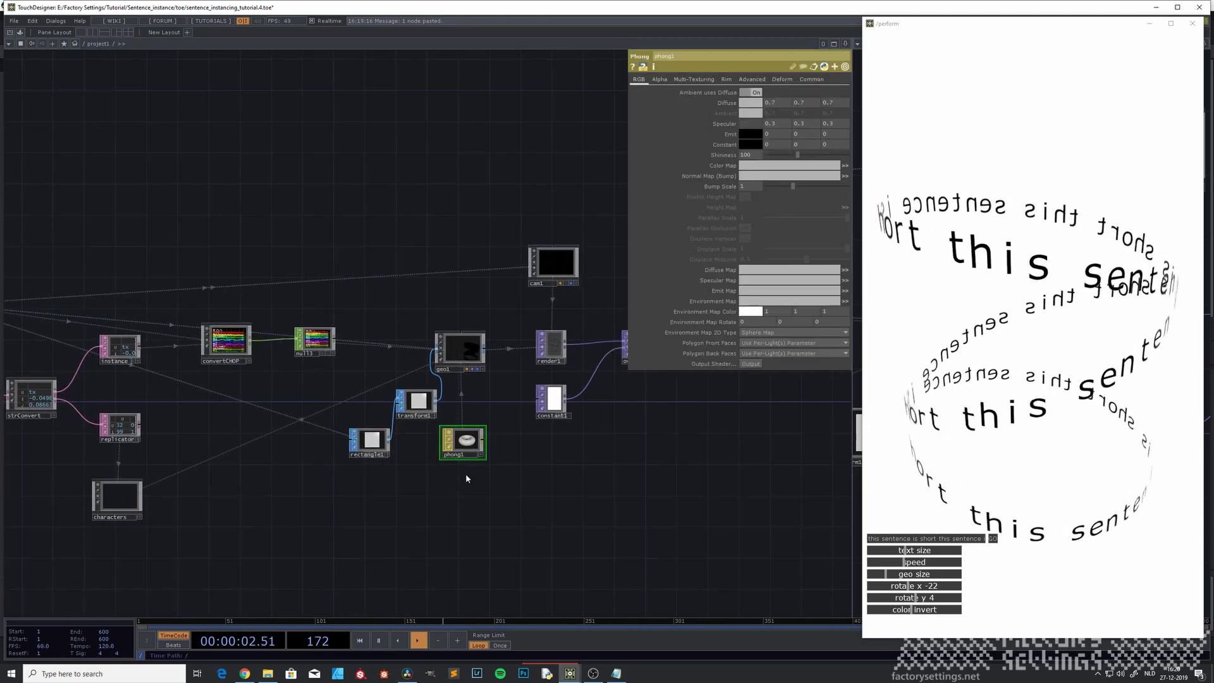
{"action": "left_click_drag", "start_coordinate": [465, 473], "coordinate": [415, 502]}
{"action": "scroll", "coordinate": [401, 511], "scroll_direction": "up", "scroll_amount": 3}
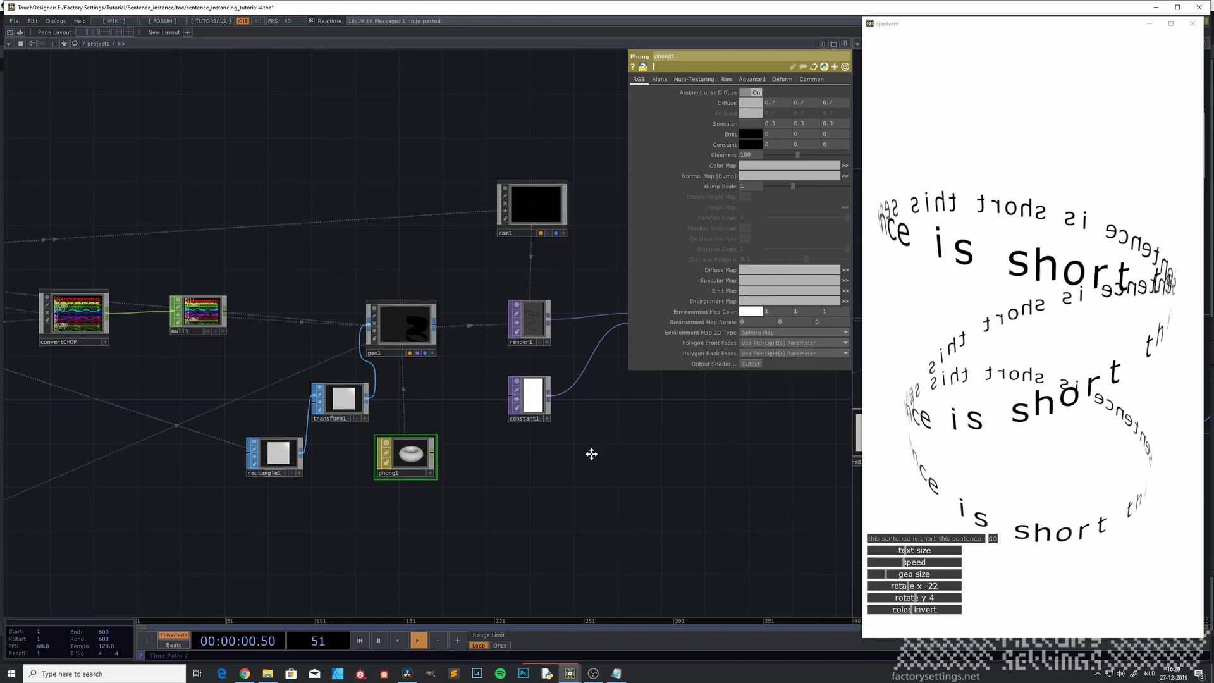
{"action": "left_click_drag", "start_coordinate": [590, 452], "coordinate": [572, 466]}
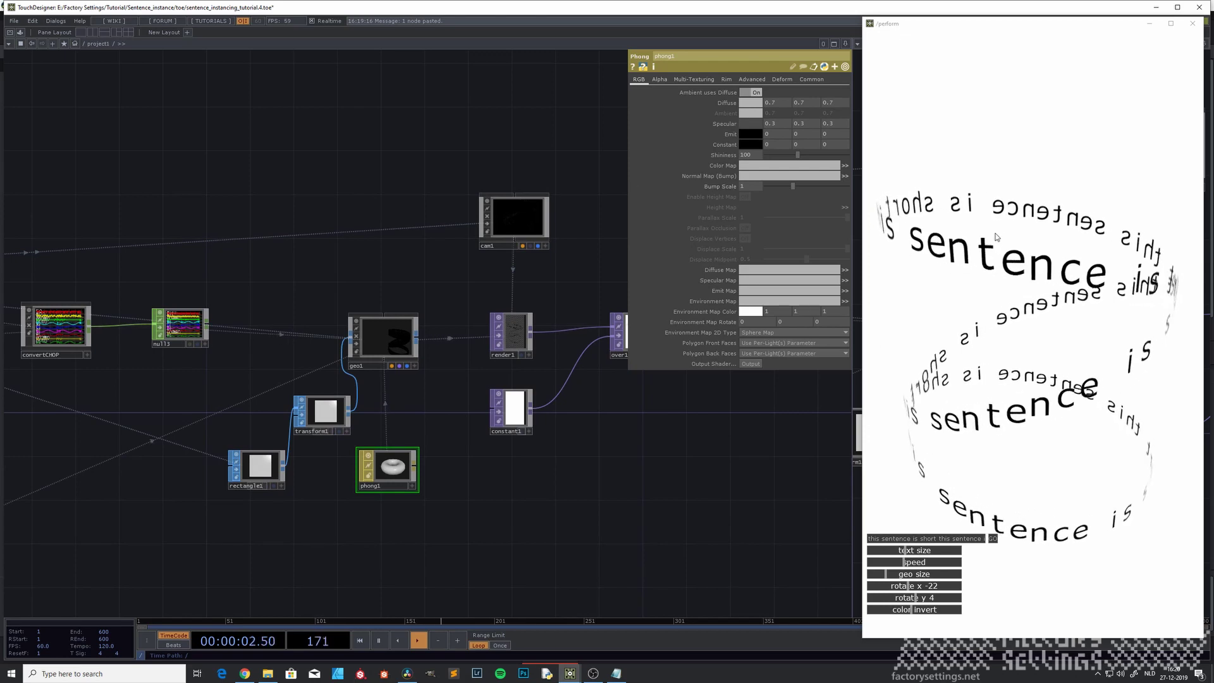
{"action": "left_click", "coordinate": [633, 134]}
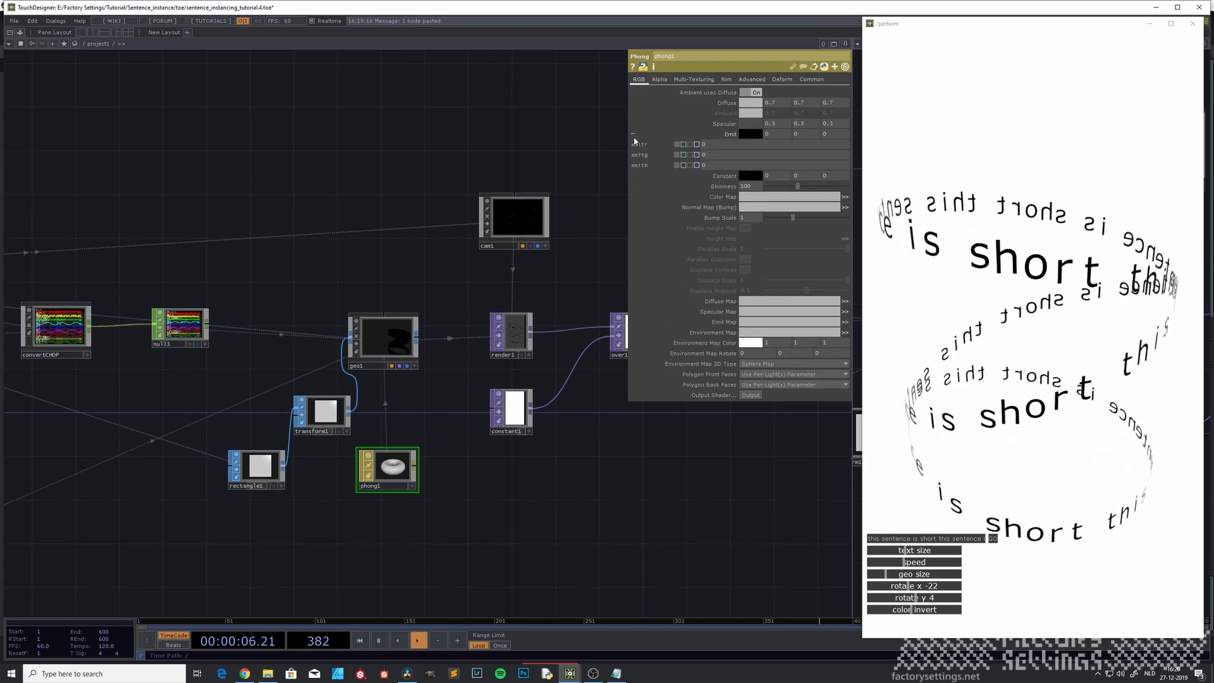
{"action": "left_click", "coordinate": [633, 176]}
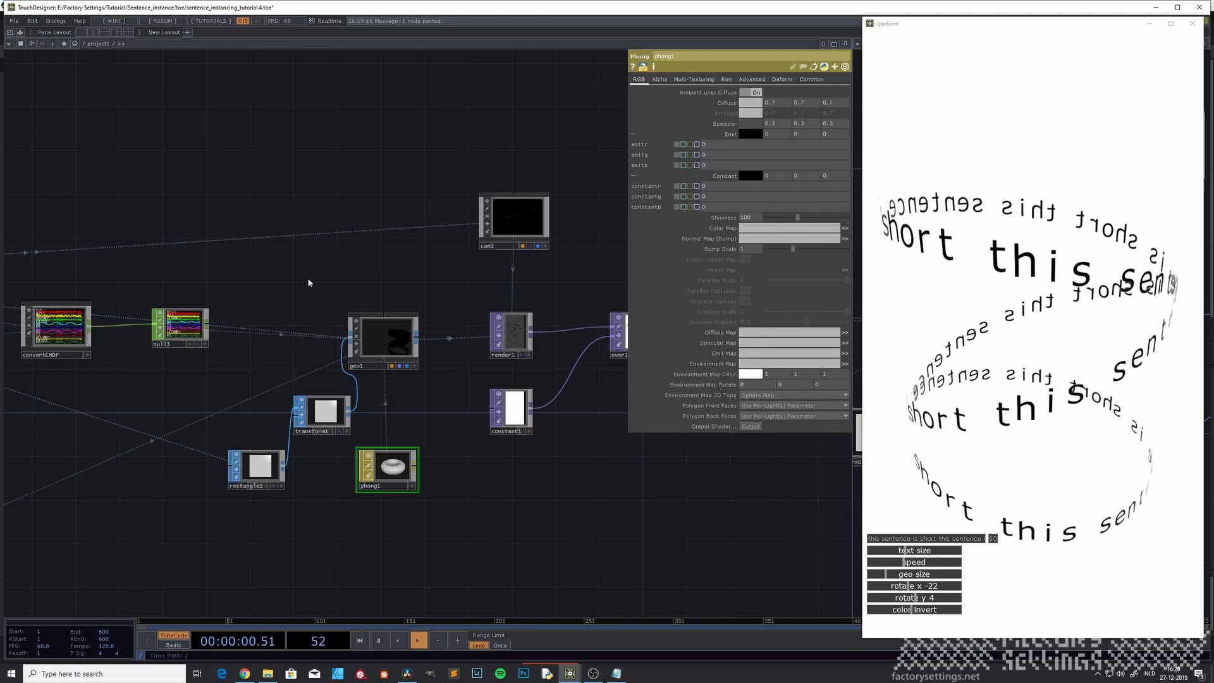
Nudge the color invert slider slightly lower and set phong1's emitr expression to op.COLOR.op('out1')[0].
{"action": "left_click", "coordinate": [913, 612]}
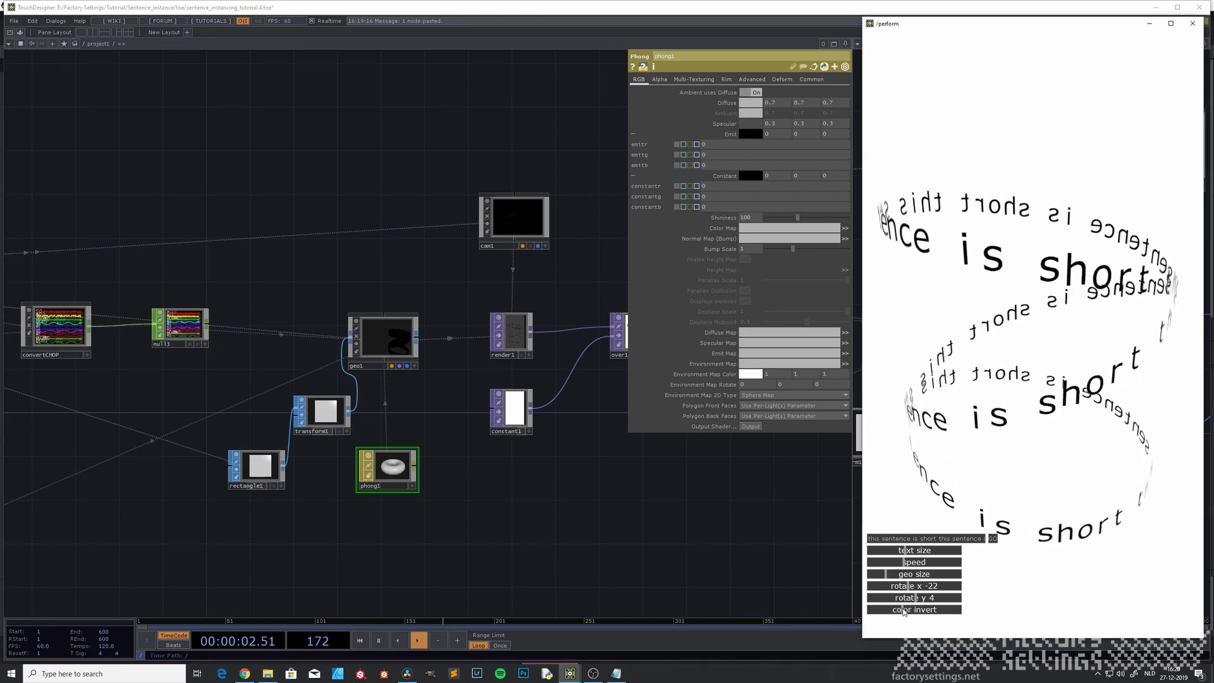
{"action": "left_click_drag", "start_coordinate": [912, 612], "coordinate": [906, 613]}
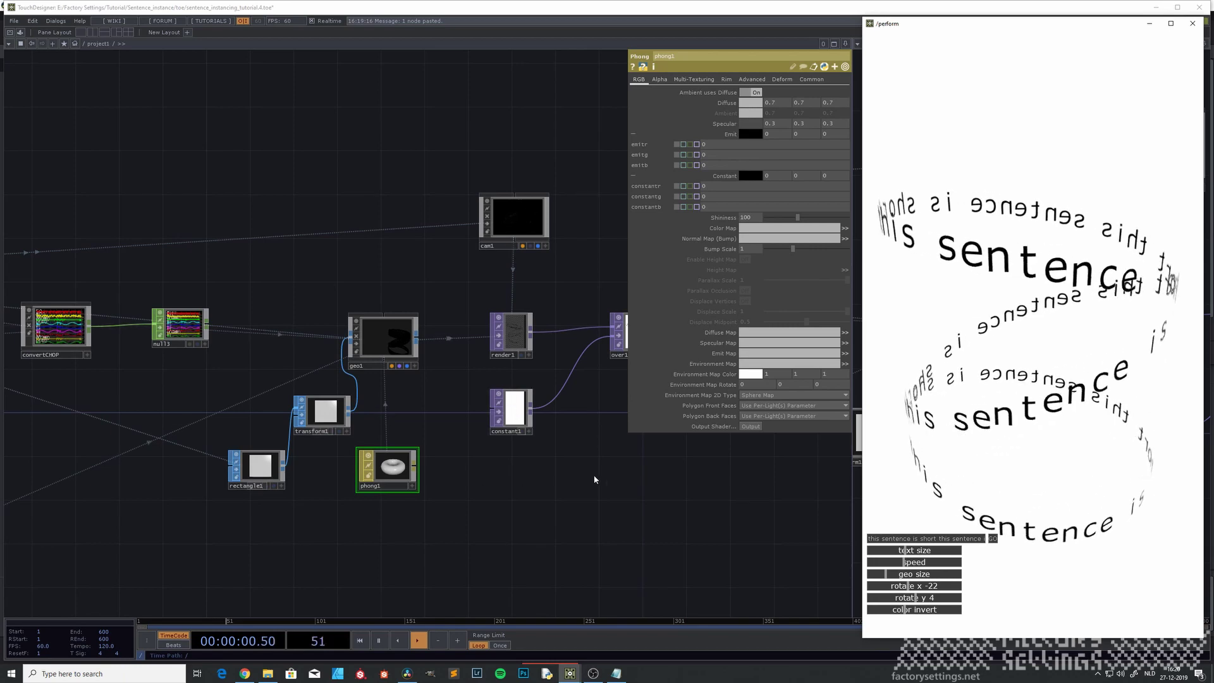
{"action": "mouse_move", "coordinate": [595, 479]}
{"action": "left_mouse_down"}
{"action": "mouse_move", "coordinate": [572, 479]}
{"action": "mouse_move", "coordinate": [577, 491]}
{"action": "left_mouse_up"}
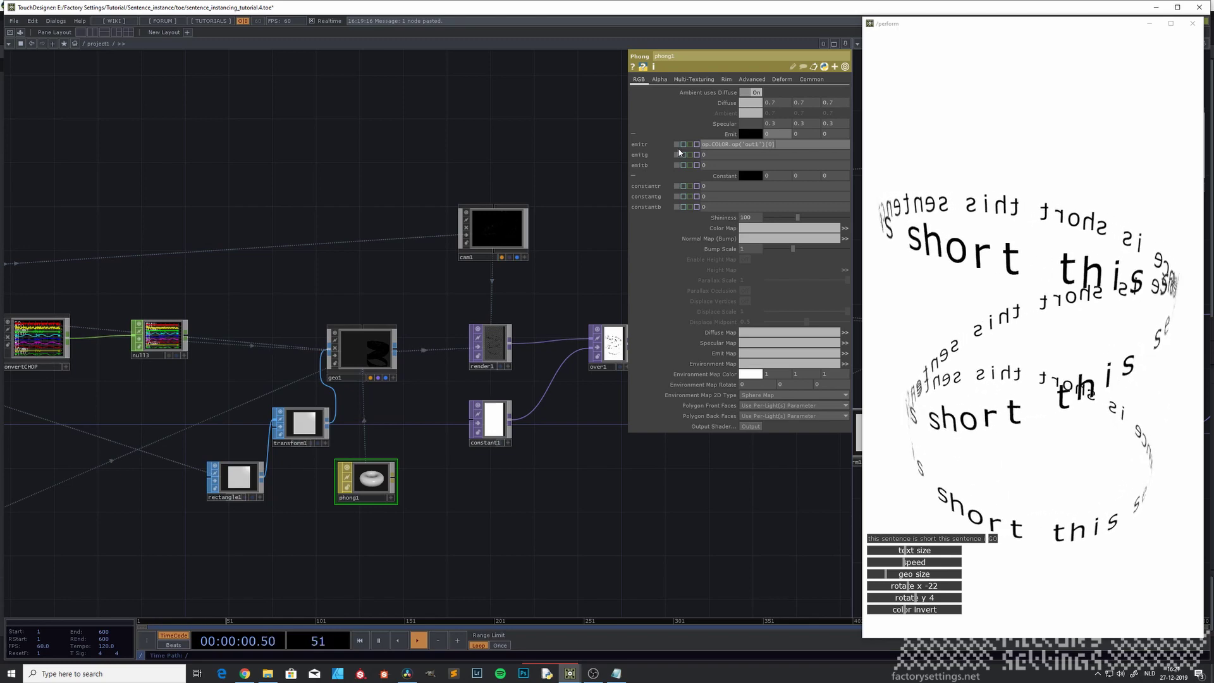
{"action": "key", "text": "Return"}
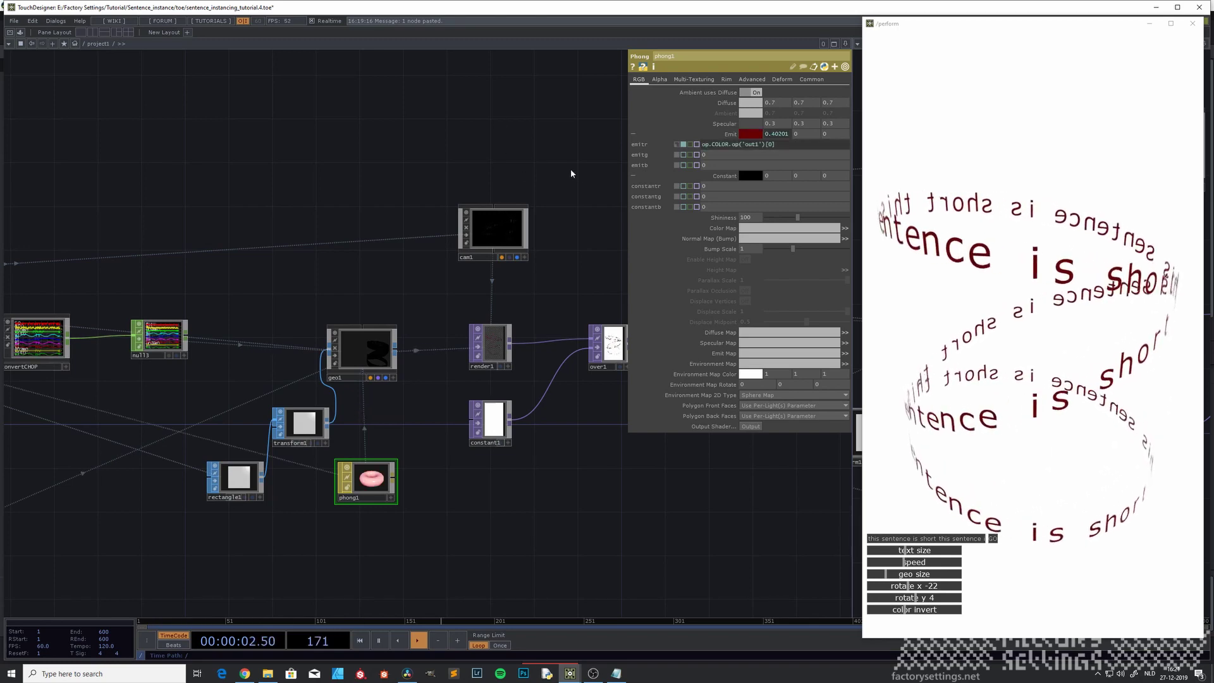
Copy the emitr expression into phong1's emitg and emitb channels.
{"action": "left_click", "coordinate": [726, 145]}
{"action": "key", "text": "ctrl+c"}
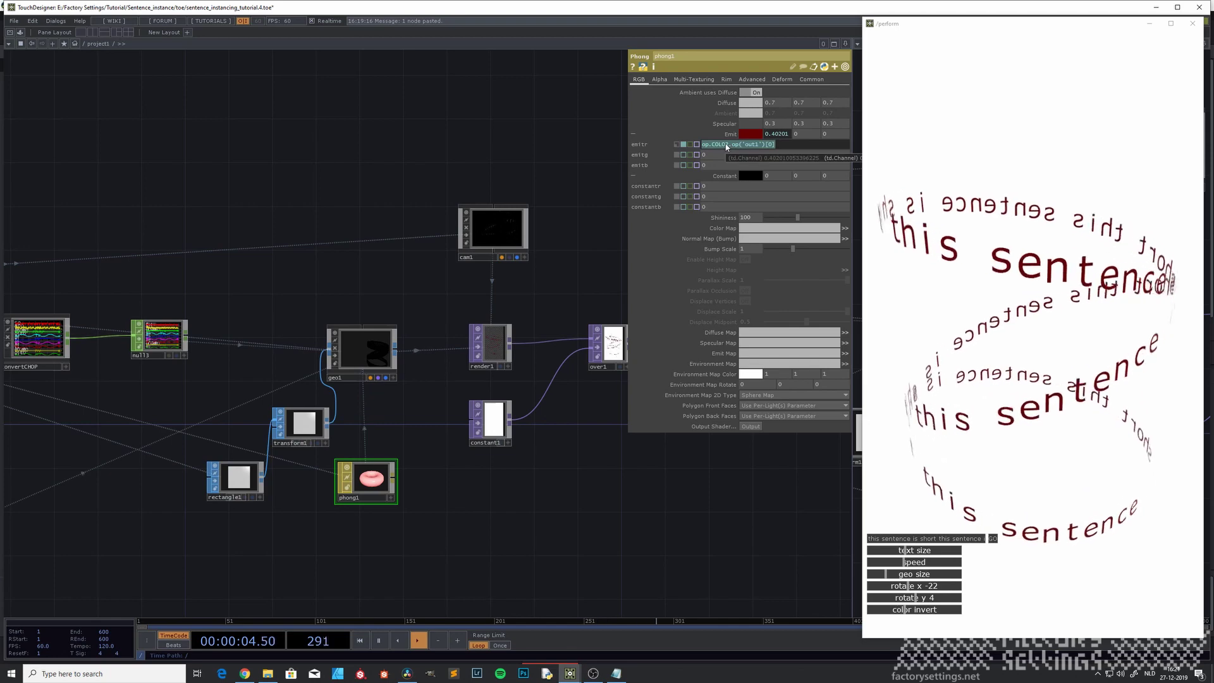
{"action": "left_click", "coordinate": [726, 156]}
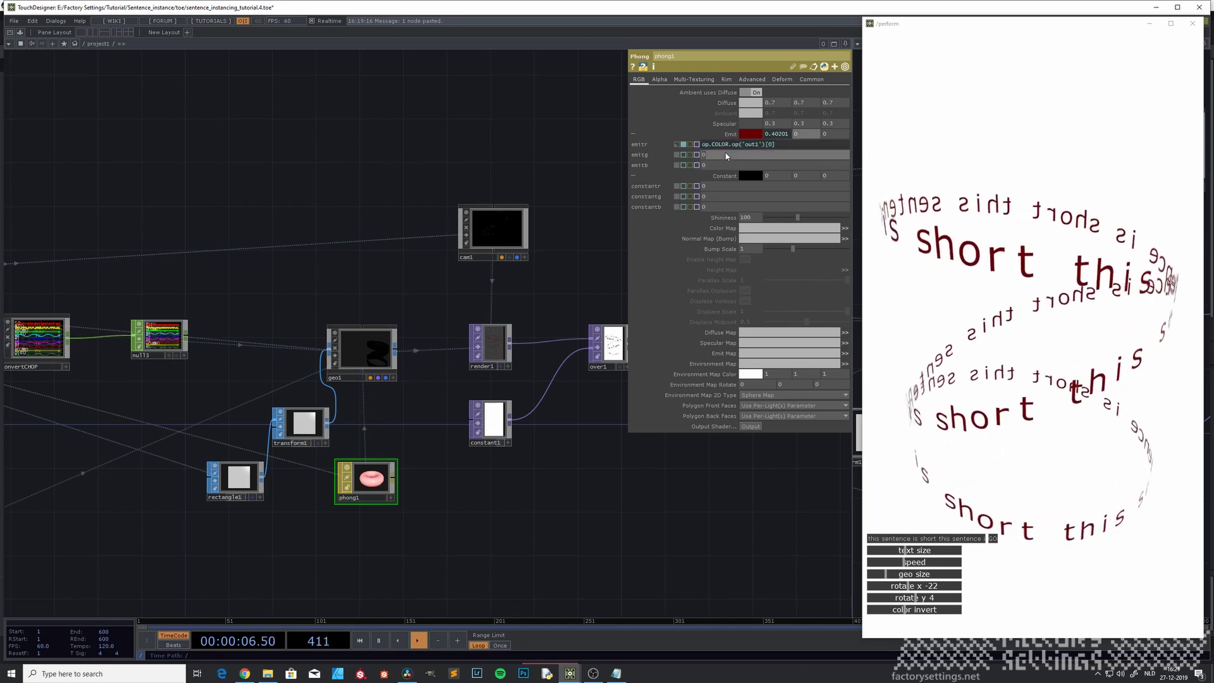
{"action": "key", "text": "ctrl+v"}
{"action": "left_click", "coordinate": [721, 165]}
{"action": "key", "text": "ctrl+v"}
{"action": "key", "text": "Return"}
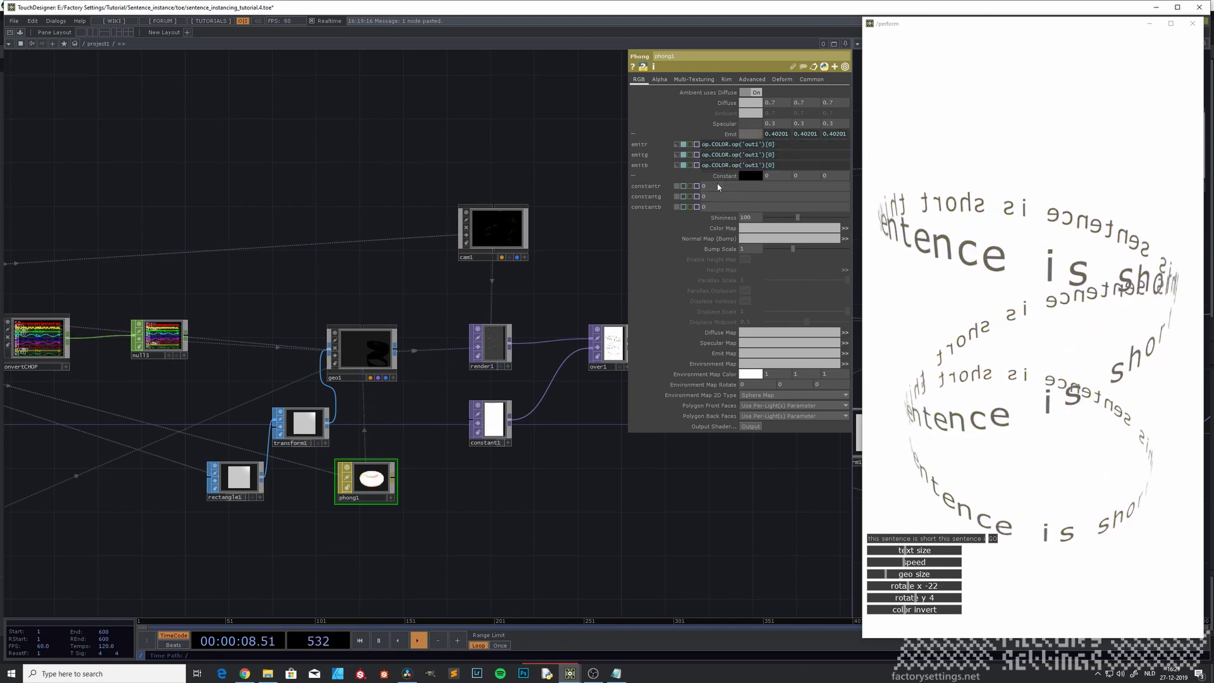
Set phong1's constantr, constantg and constantb to op.COLOR.op('out1')[0], and bring the color invert slider to its minimum.
{"action": "left_click", "coordinate": [717, 187]}
{"action": "key", "text": "ctrl+v"}
{"action": "left_click", "coordinate": [718, 196]}
{"action": "key", "text": "ctrl+v"}
{"action": "left_click", "coordinate": [717, 208]}
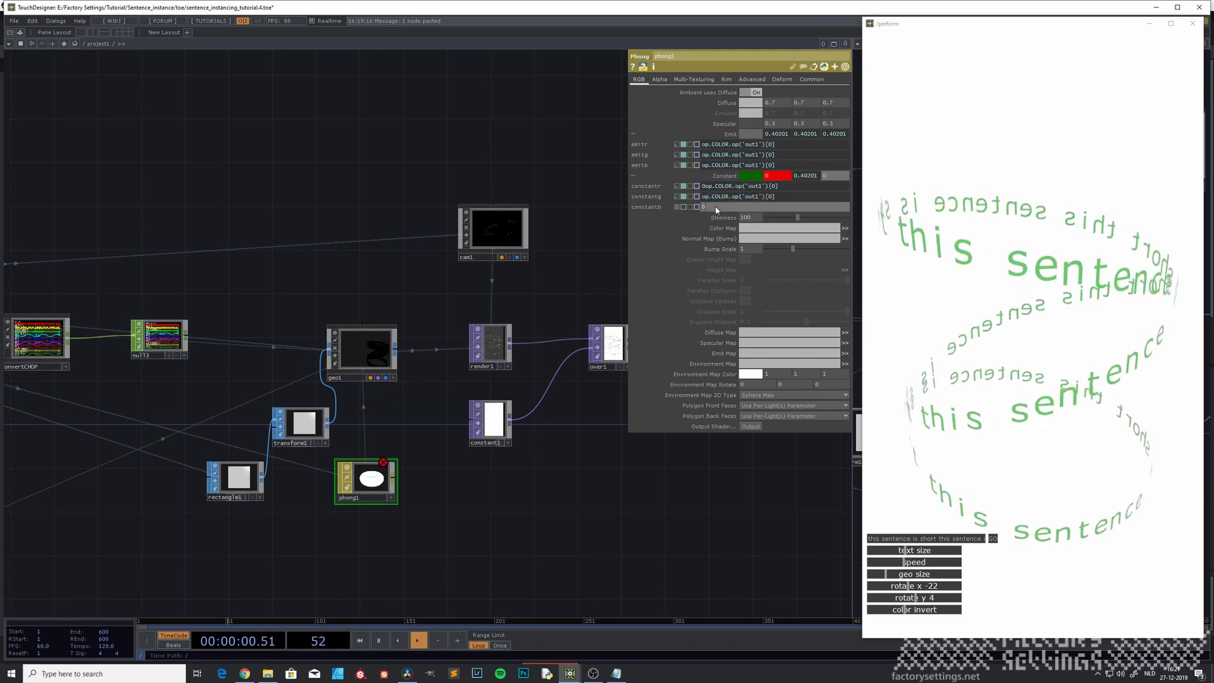
{"action": "key", "text": "ctrl+v"}
{"action": "key", "text": "Return"}
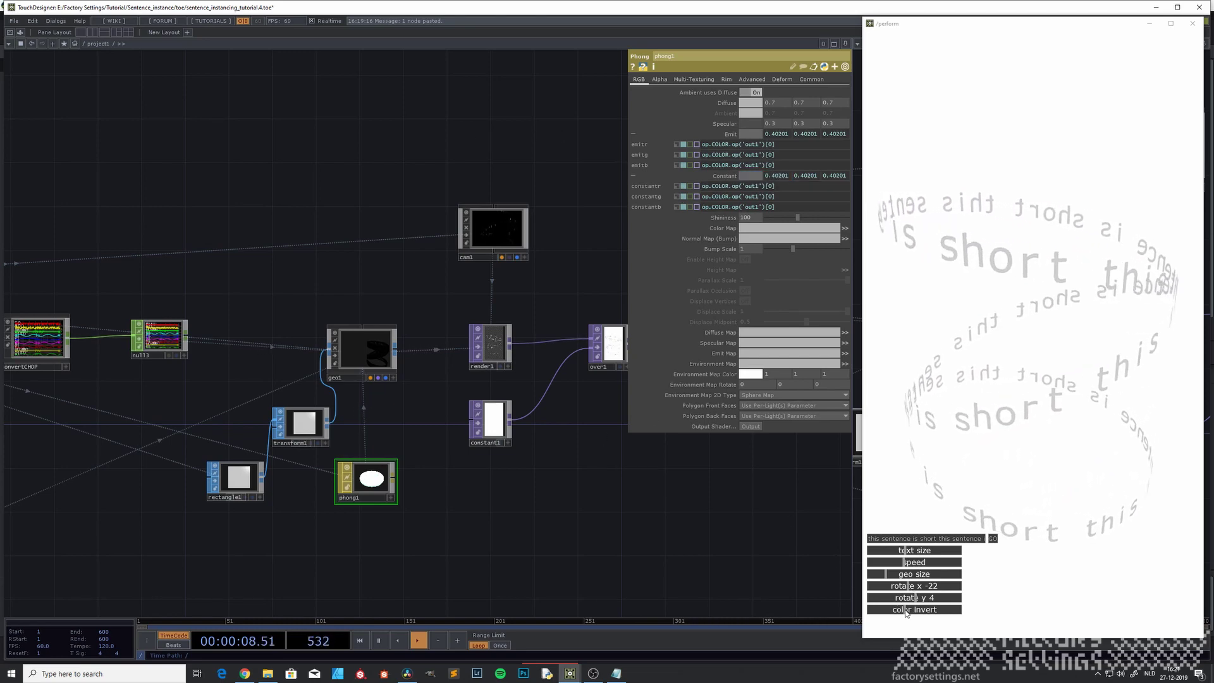
{"action": "left_click_drag", "start_coordinate": [906, 611], "coordinate": [836, 619]}
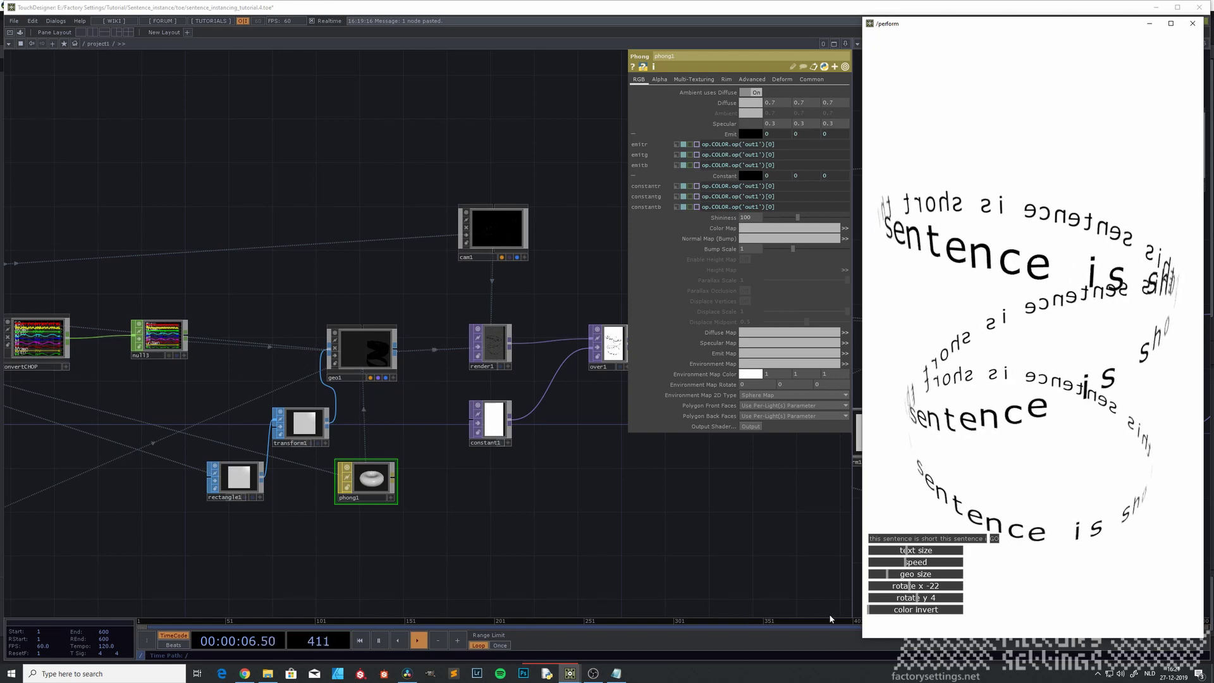
Expand the color channels of the constant1 background and set its colorr expression to 1 - (op.COLOR.op('out1')[0]).
{"action": "left_click_drag", "start_coordinate": [478, 486], "coordinate": [467, 510]}
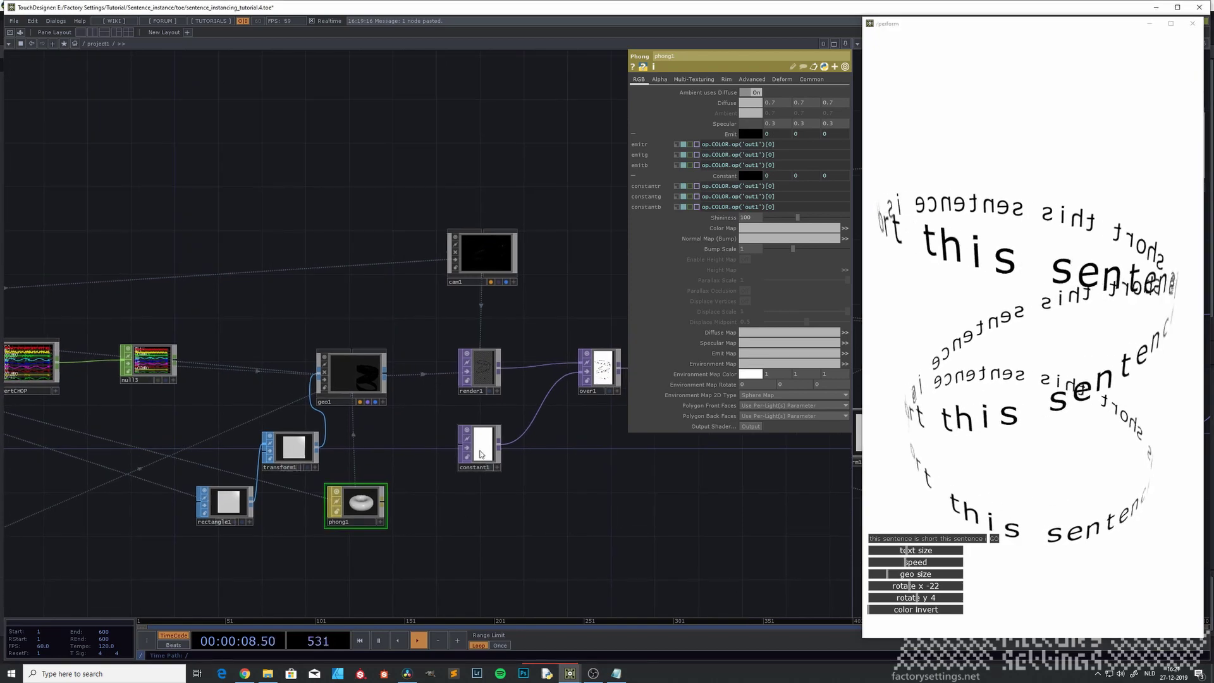
{"action": "left_click", "coordinate": [485, 447]}
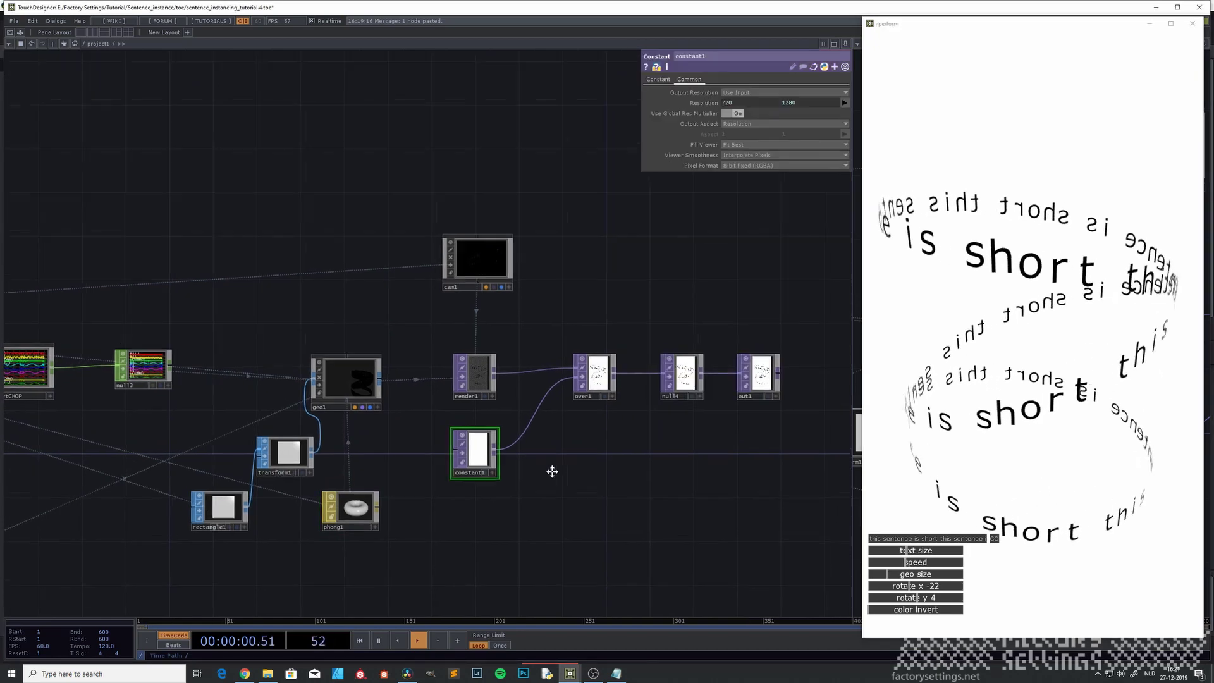
{"action": "left_click_drag", "start_coordinate": [550, 469], "coordinate": [532, 489]}
{"action": "left_click", "coordinate": [663, 83]}
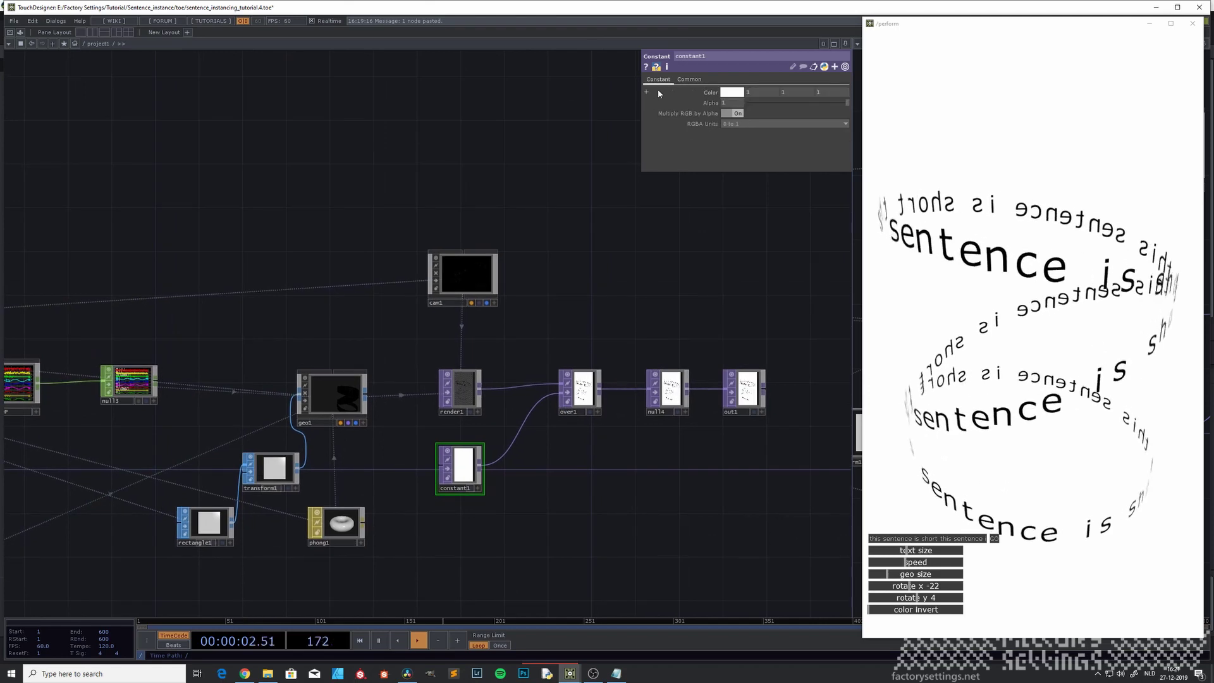
{"action": "left_click", "coordinate": [646, 94]}
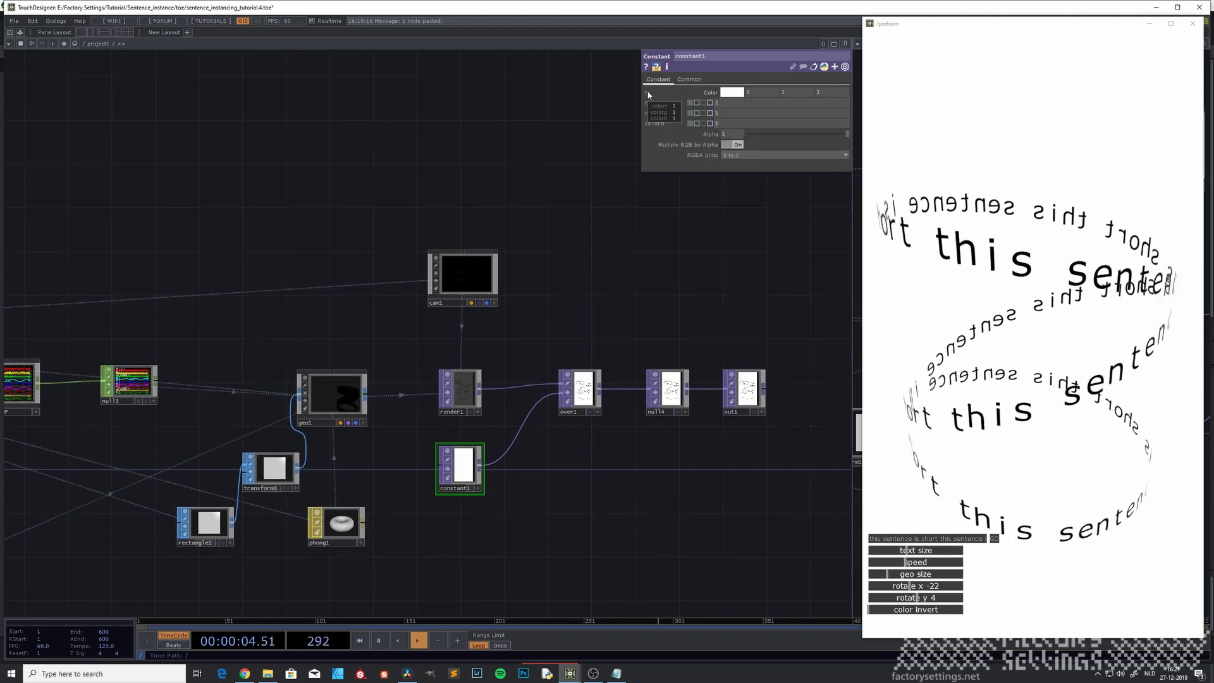
{"action": "left_click", "coordinate": [341, 525]}
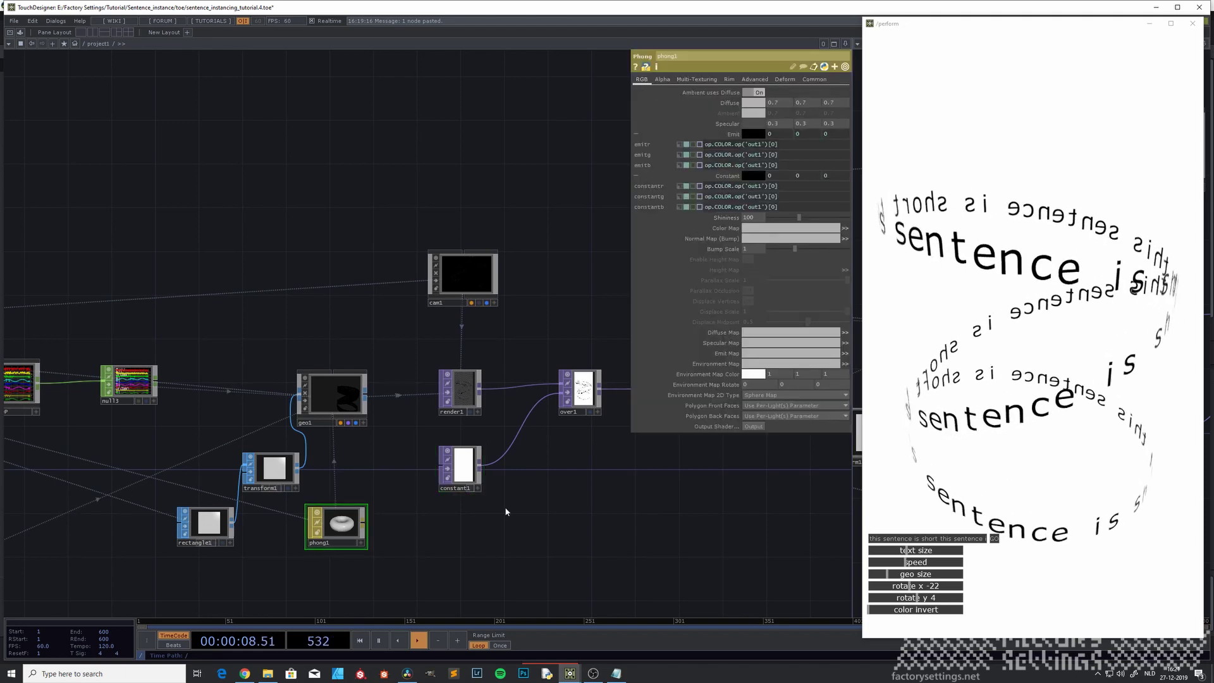
{"action": "left_click", "coordinate": [461, 462]}
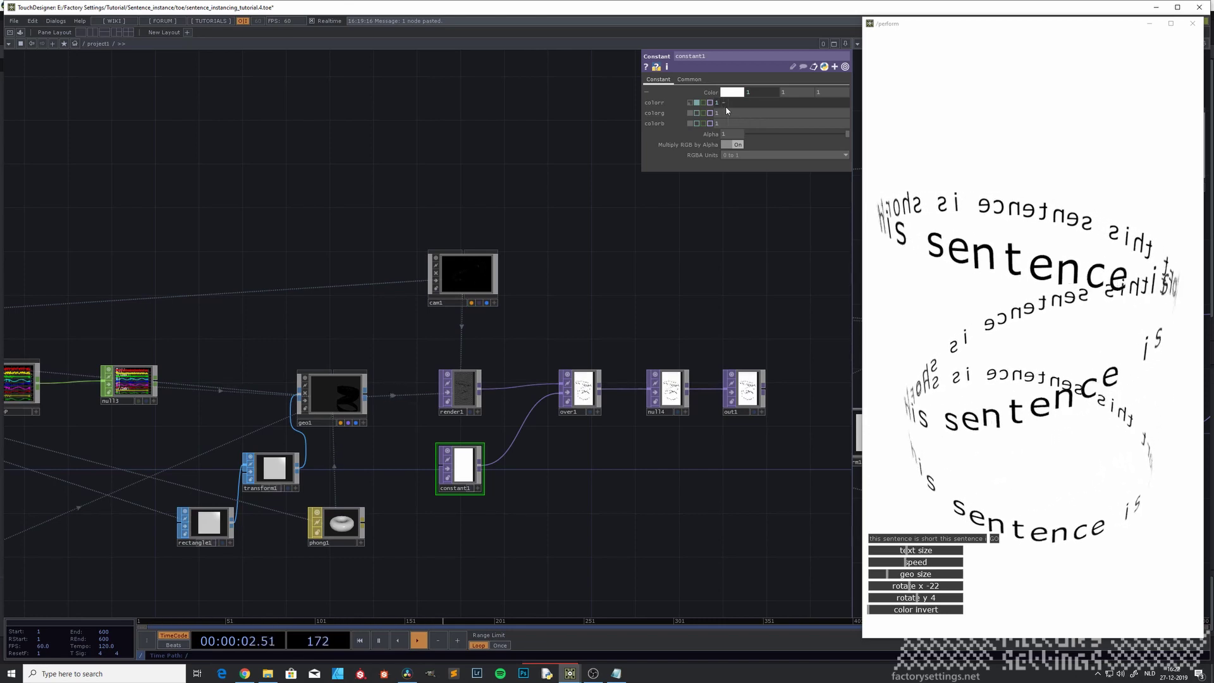
{"action": "type", "text": "("}
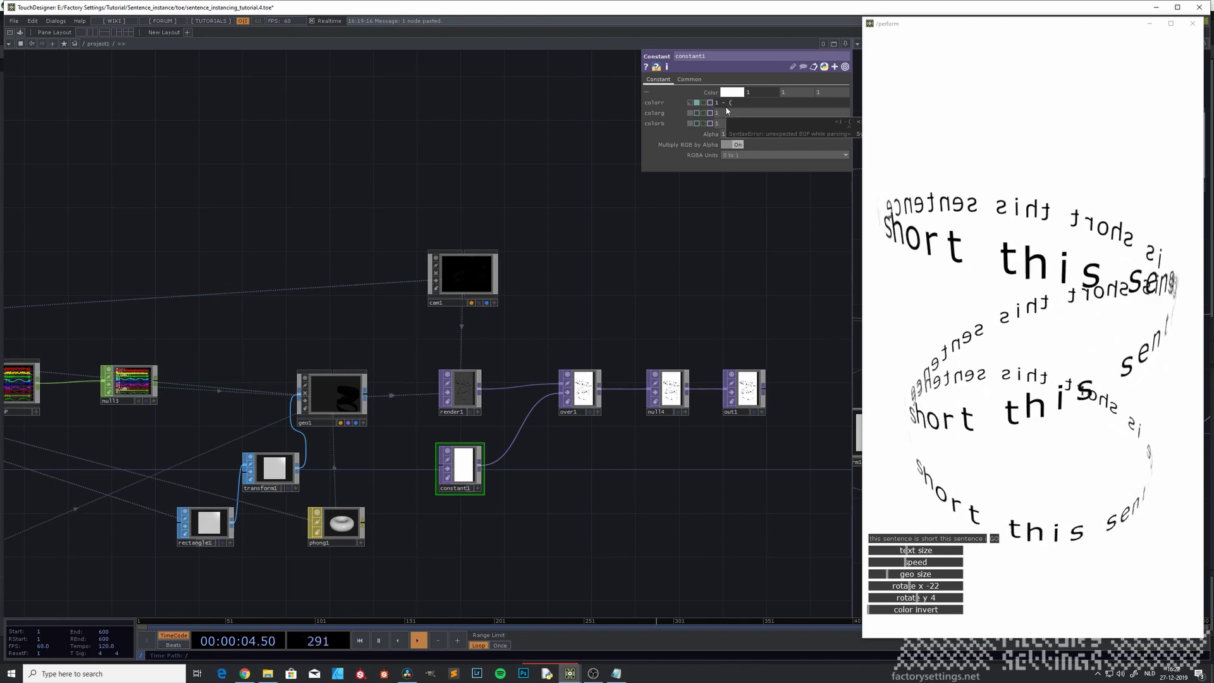
{"action": "type", "text": "op.COLOR.op('out1')[0]"}
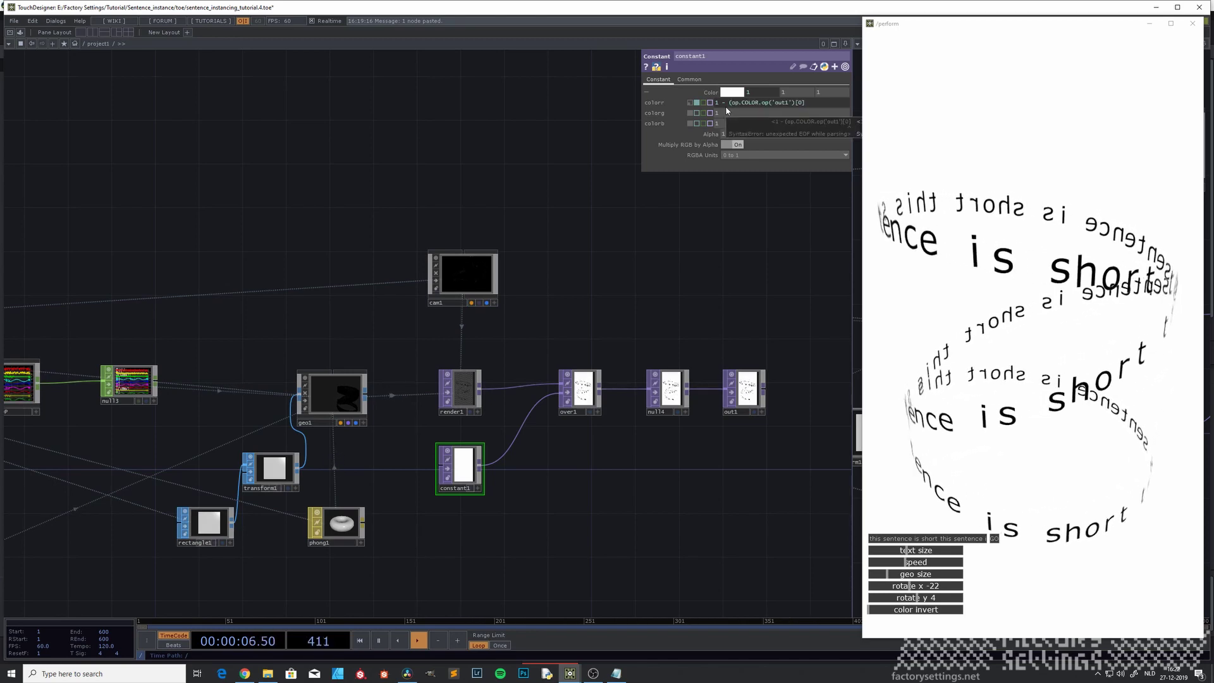
{"action": "type", "text": ")"}
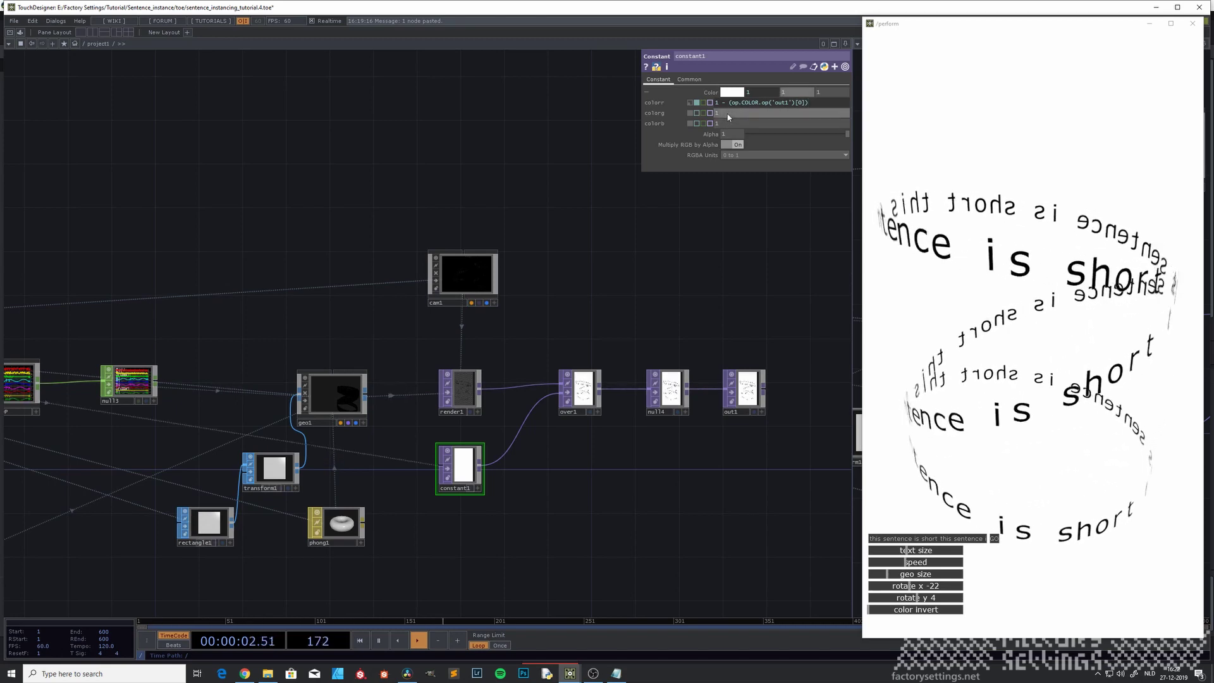
Copy constant1's colorr expression into its colorg and colorb channels.
{"action": "left_click", "coordinate": [763, 103]}
{"action": "key", "text": "ctrl+c"}
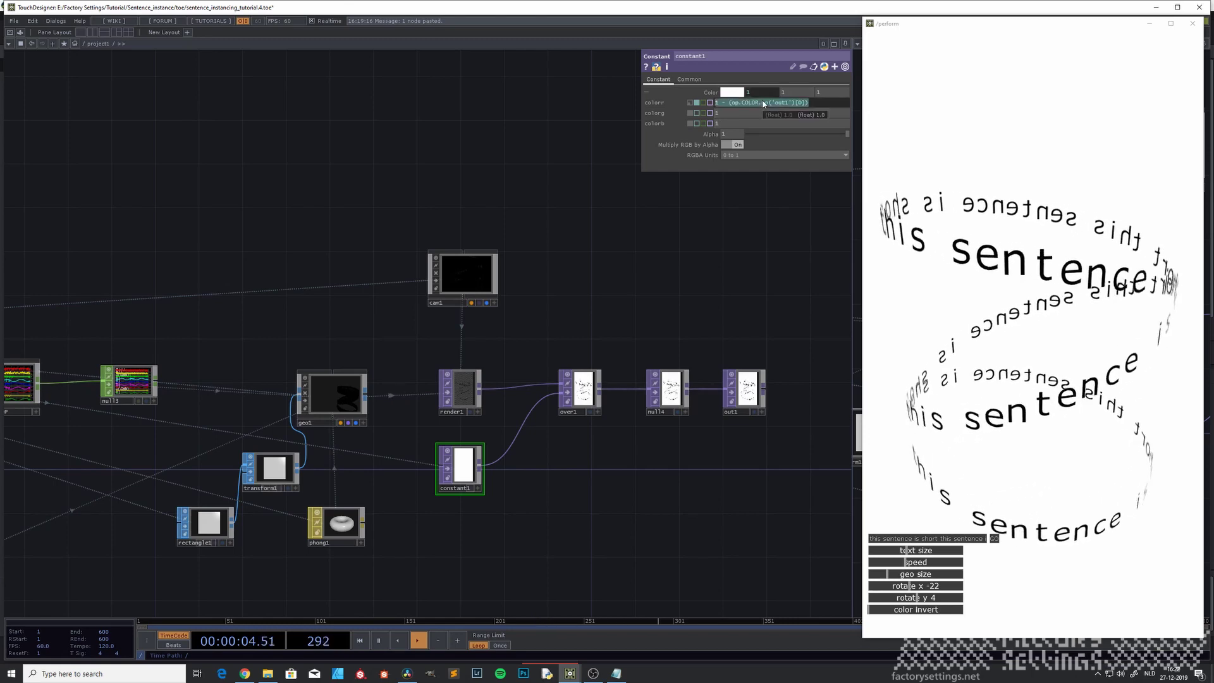
{"action": "left_click", "coordinate": [744, 114]}
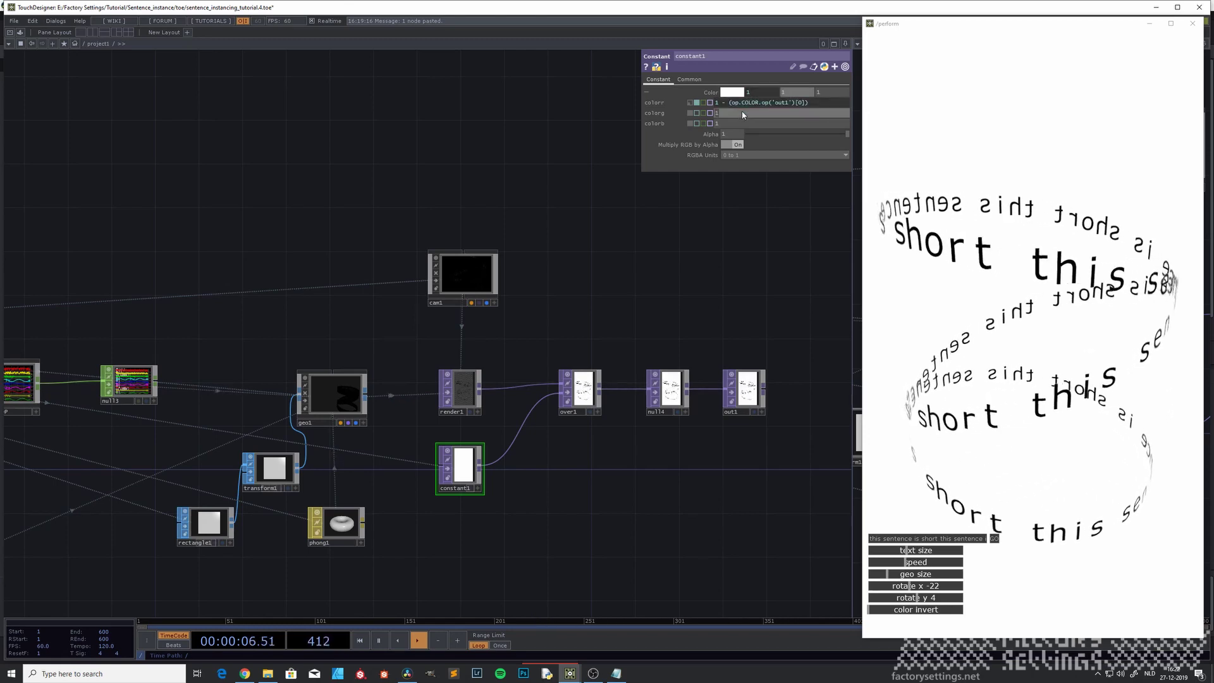
{"action": "key", "text": "ctrl+v"}
{"action": "left_click", "coordinate": [729, 125]}
{"action": "key", "text": "ctrl+v"}
{"action": "left_click", "coordinate": [501, 151]}
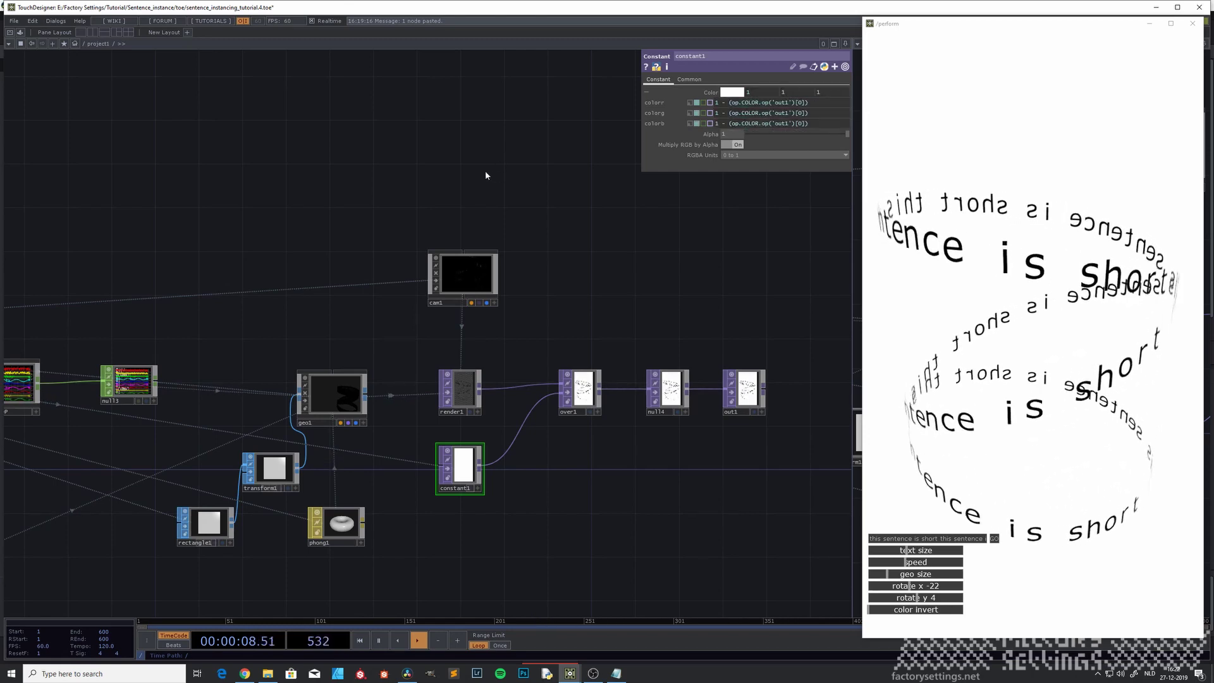
With the color invert slider at its minimum, compare the color expressions of phong1 and constant1.
{"action": "mouse_move", "coordinate": [873, 613]}
{"action": "left_mouse_down"}
{"action": "mouse_move", "coordinate": [958, 615]}
{"action": "mouse_move", "coordinate": [869, 613]}
{"action": "left_mouse_up"}
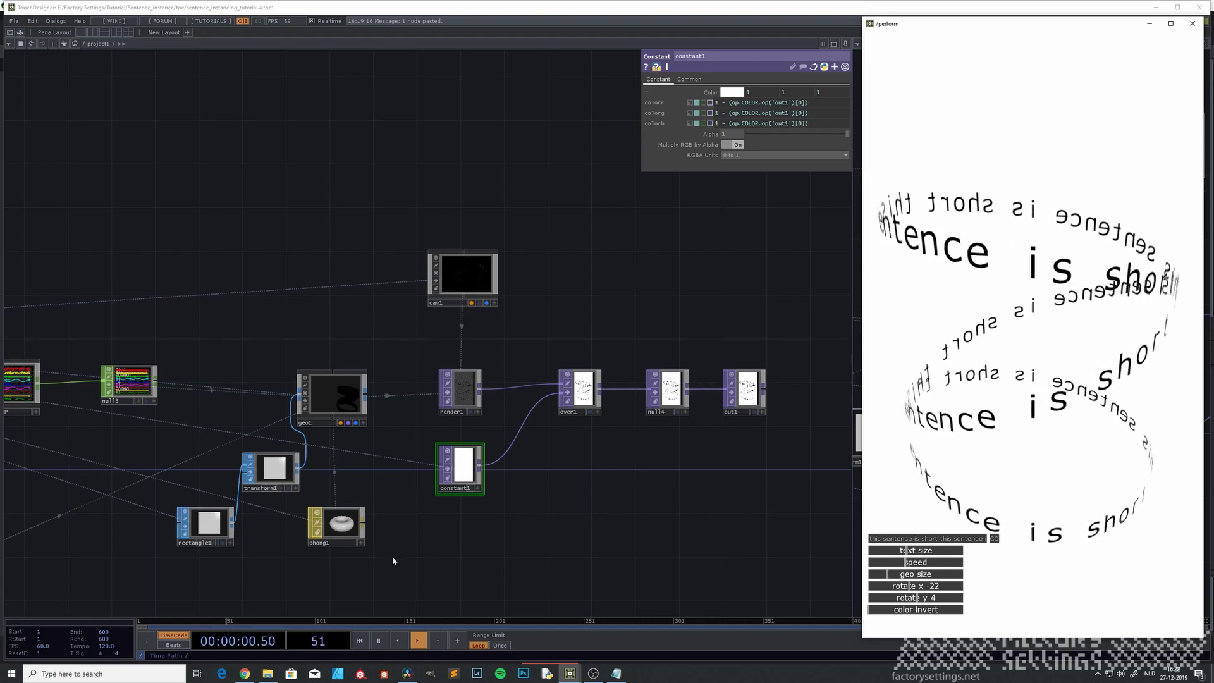
{"action": "left_click", "coordinate": [342, 523]}
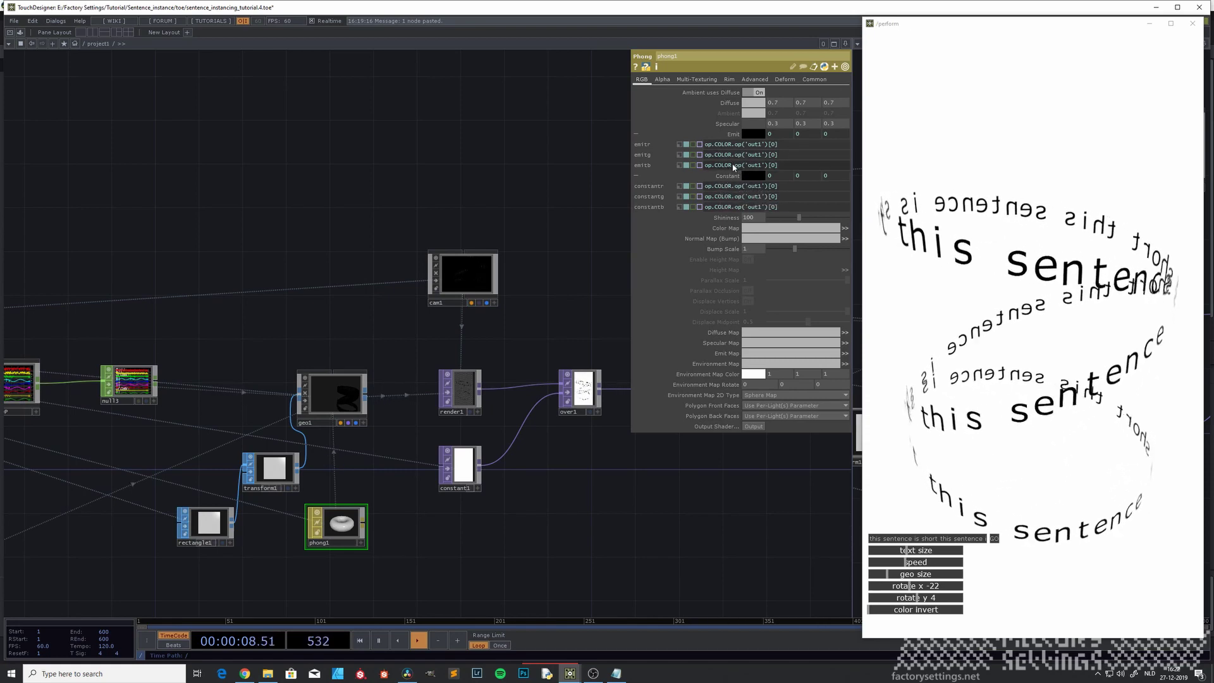
{"action": "left_click", "coordinate": [461, 467]}
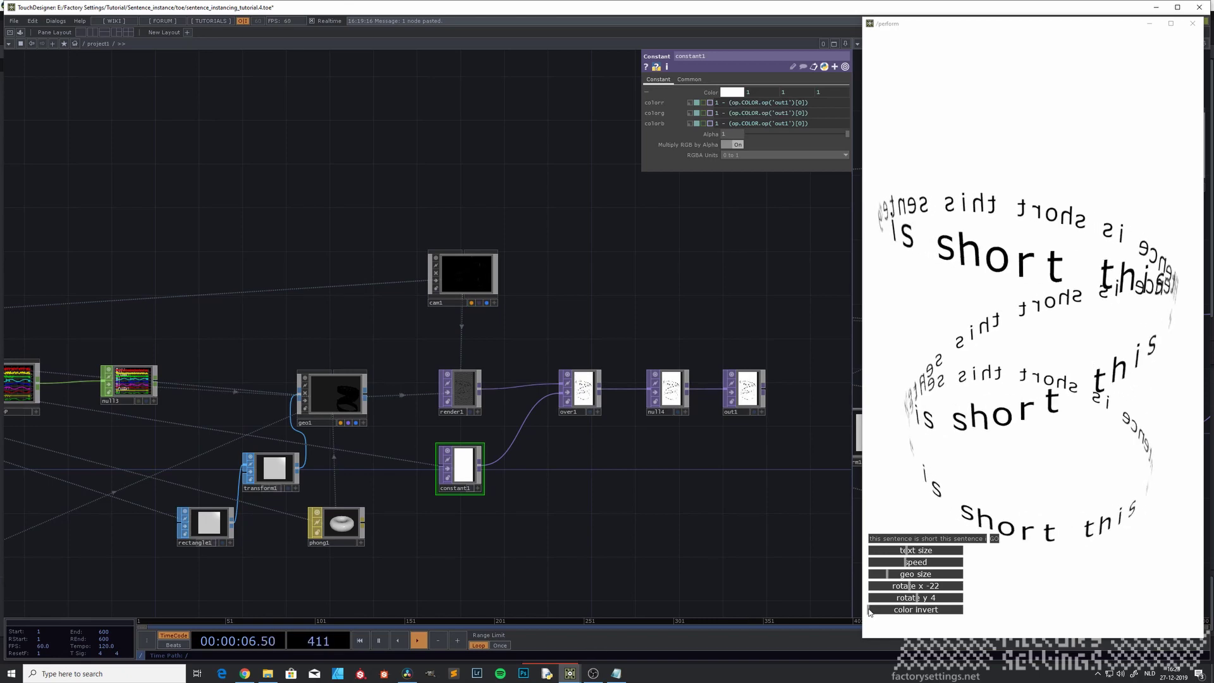
Try the color invert slider up to its maximum and back near its minimum, and lower the text size slider slightly.
{"action": "left_click_drag", "start_coordinate": [870, 613], "coordinate": [965, 614]}
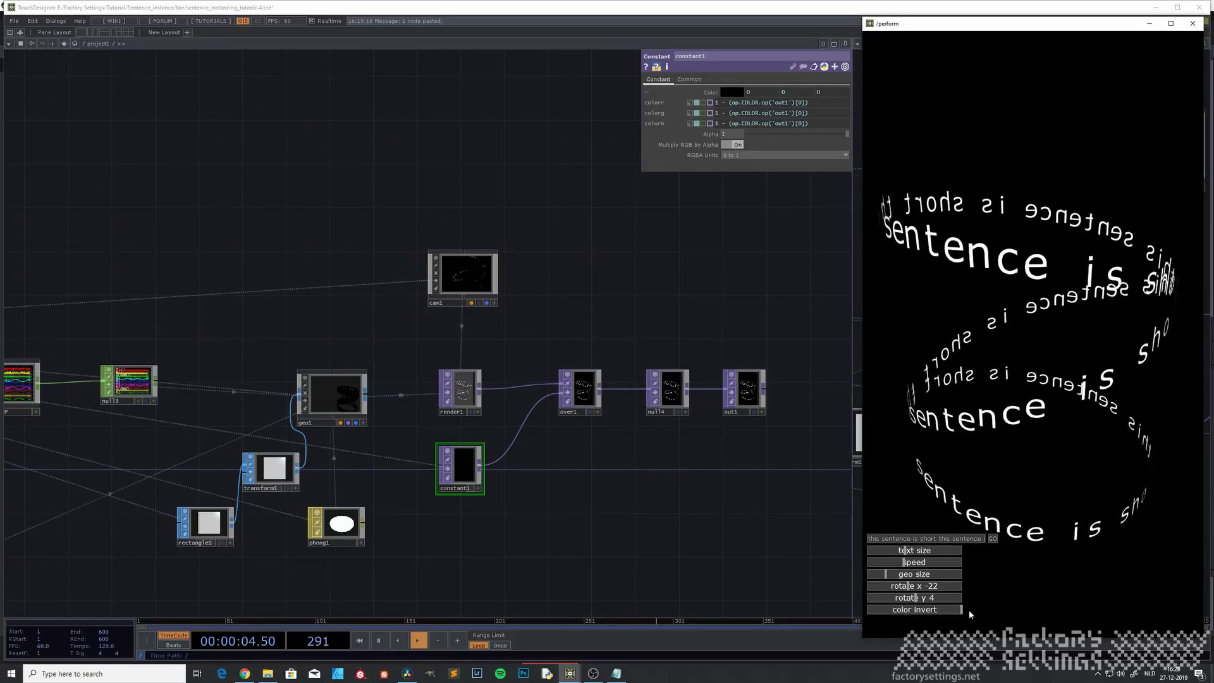
{"action": "left_click_drag", "start_coordinate": [969, 610], "coordinate": [880, 612]}
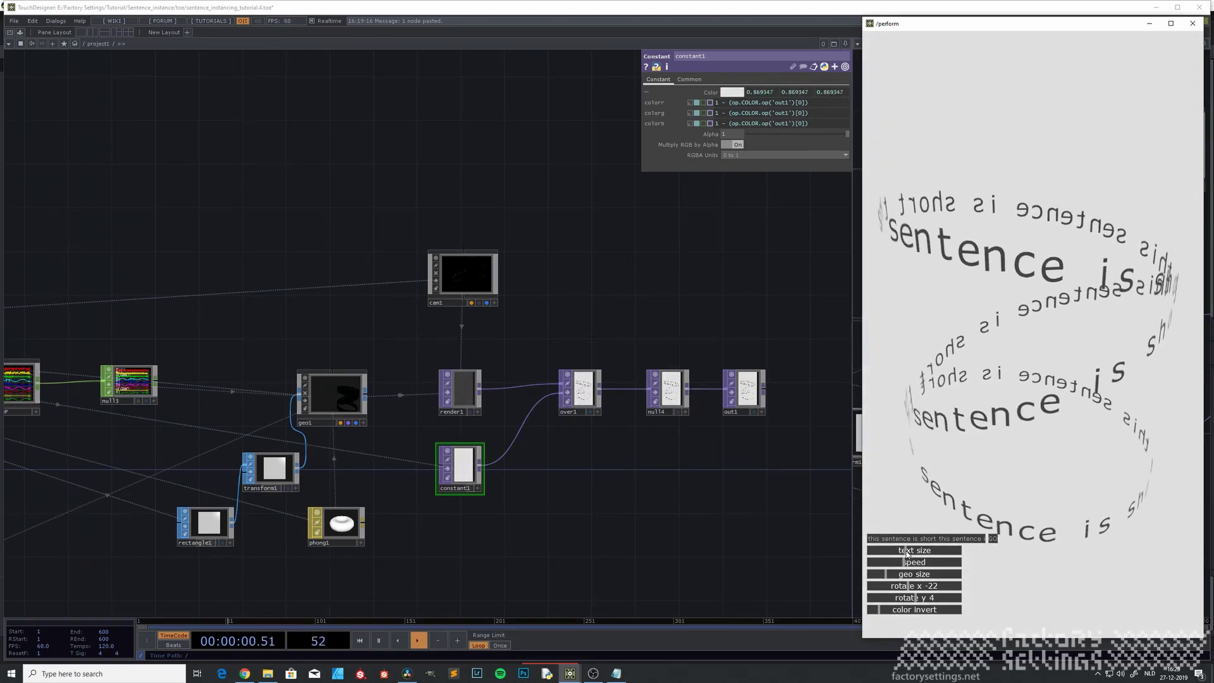
{"action": "left_click_drag", "start_coordinate": [906, 551], "coordinate": [902, 553]}
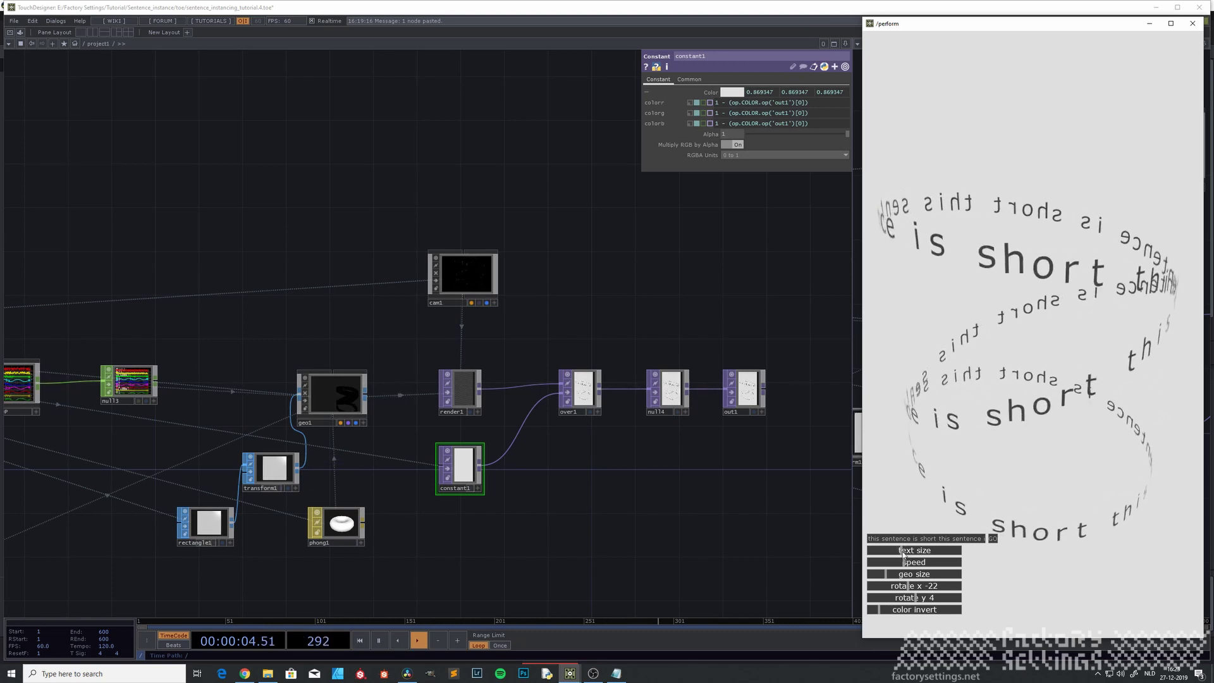
Fine-tune the output with the sliders: small text size, rotate y at 38 and color invert near its minimum.
{"action": "left_click_drag", "start_coordinate": [903, 555], "coordinate": [900, 557]}
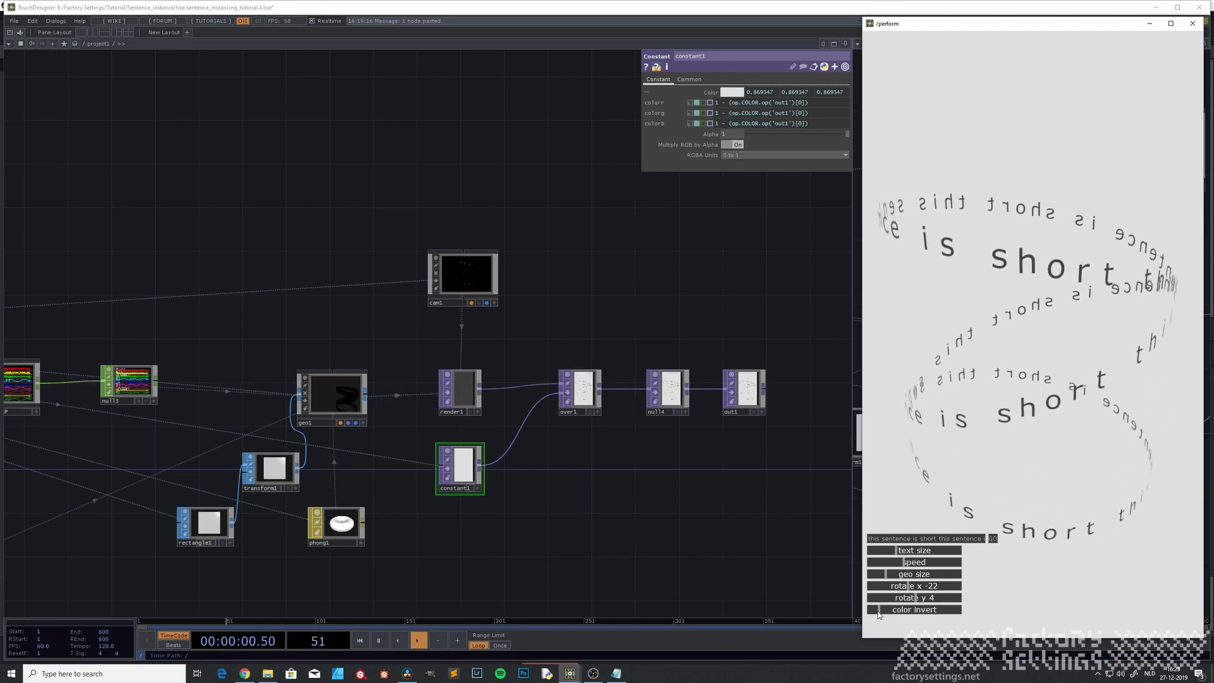
{"action": "left_click_drag", "start_coordinate": [883, 614], "coordinate": [881, 616]}
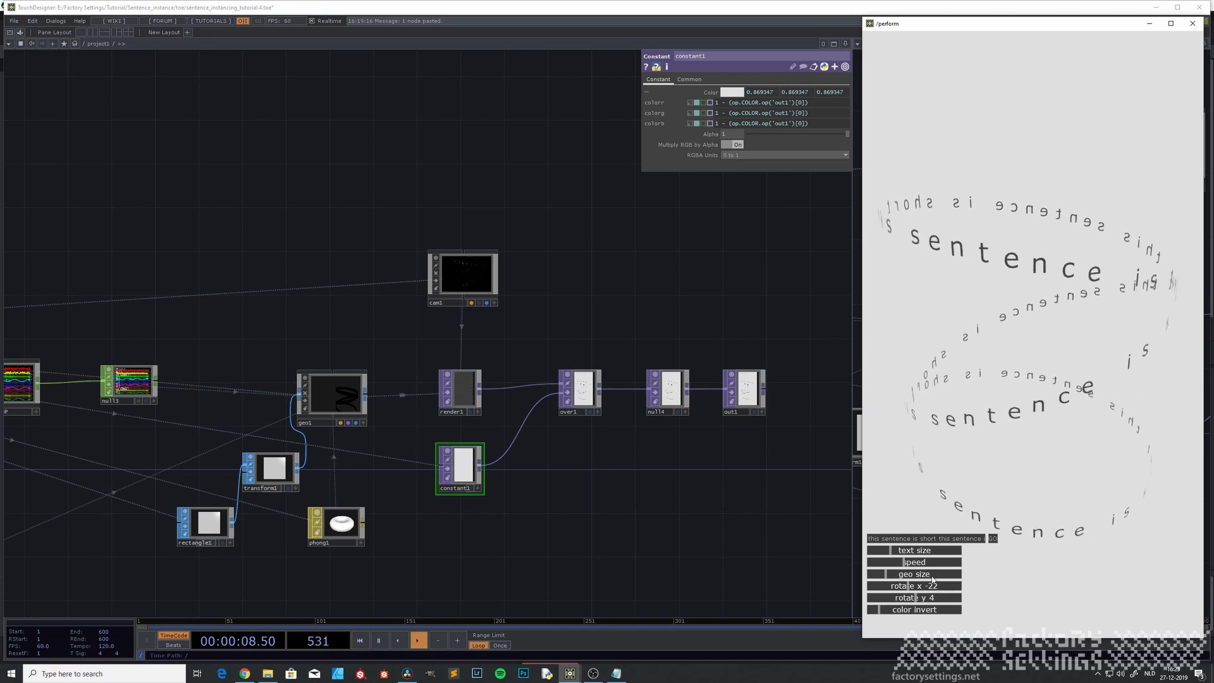
{"action": "mouse_move", "coordinate": [884, 610]}
{"action": "left_mouse_down"}
{"action": "mouse_move", "coordinate": [895, 611]}
{"action": "mouse_move", "coordinate": [876, 614]}
{"action": "left_mouse_up"}
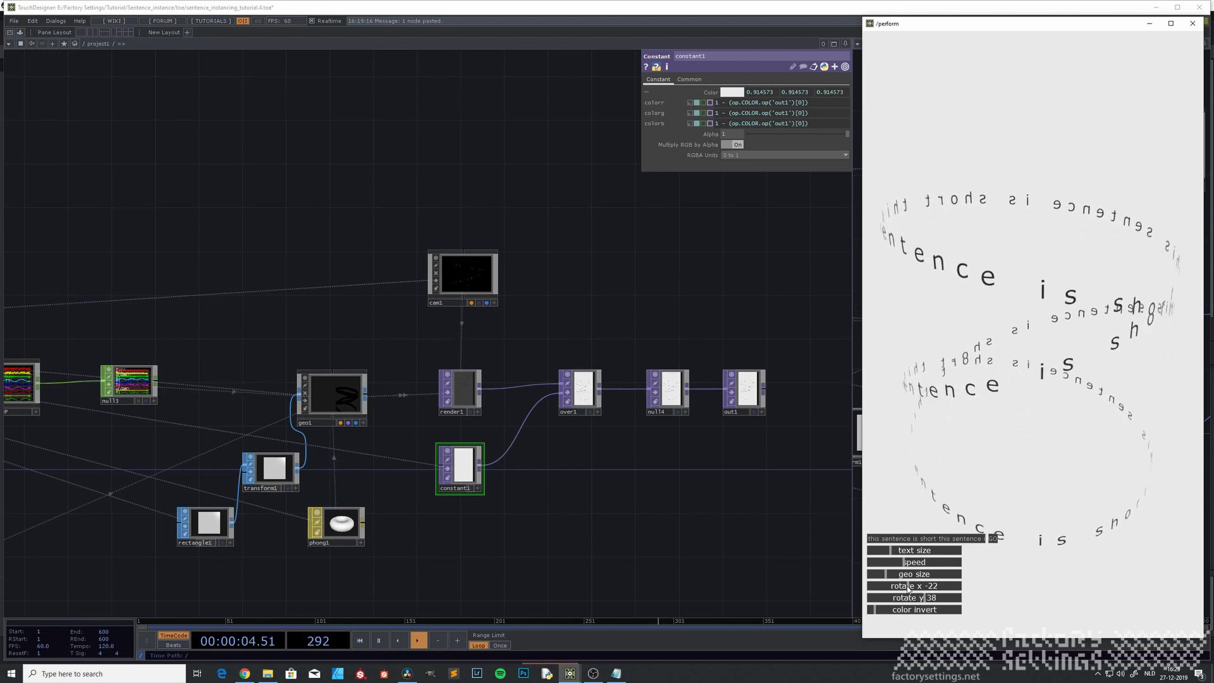
{"action": "left_click_drag", "start_coordinate": [894, 554], "coordinate": [903, 560]}
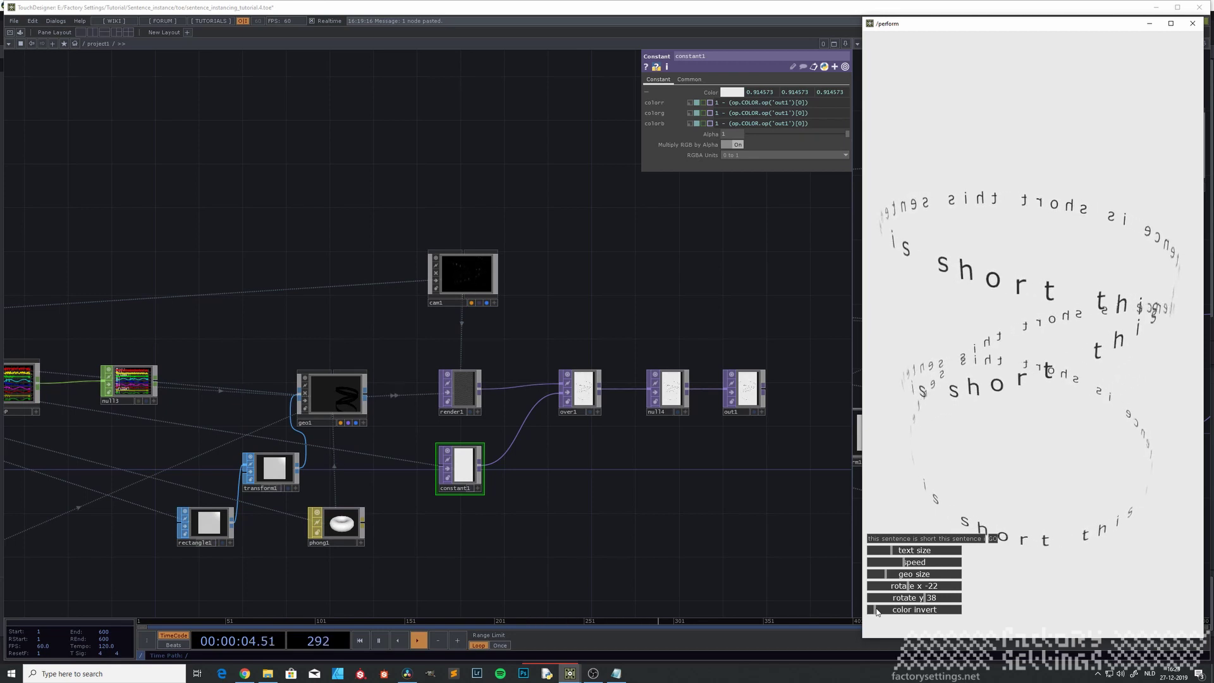
{"action": "left_click_drag", "start_coordinate": [877, 611], "coordinate": [878, 612]}
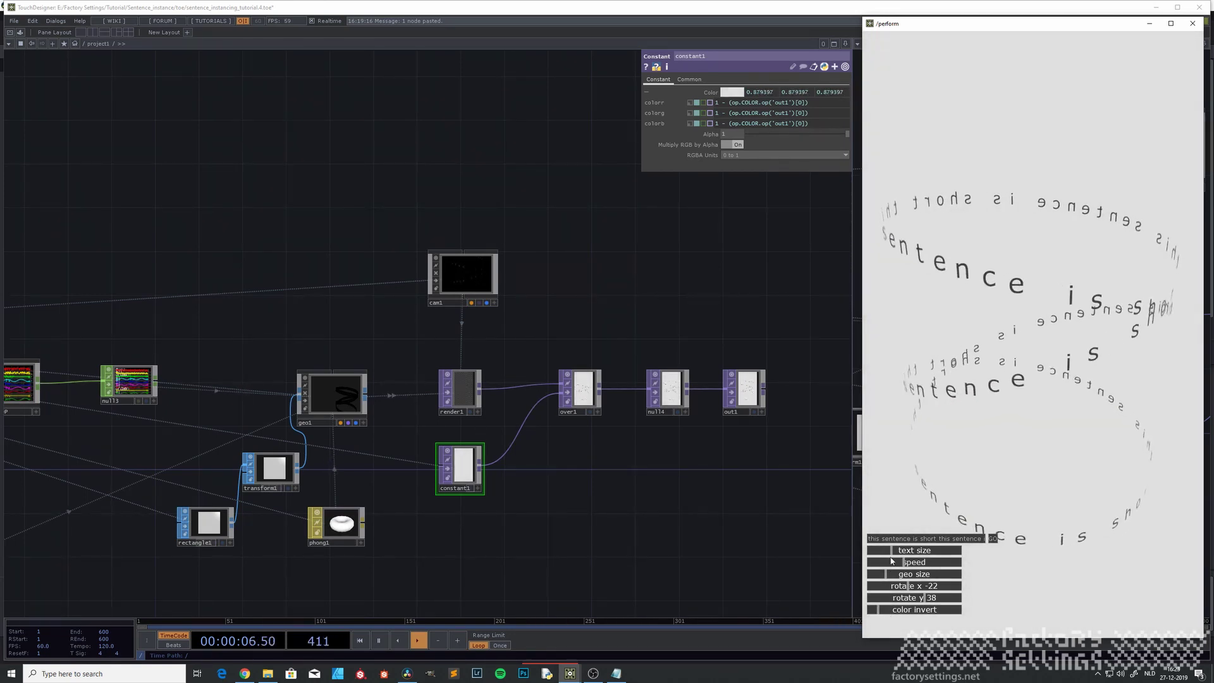
{"action": "left_click_drag", "start_coordinate": [885, 551], "coordinate": [894, 551]}
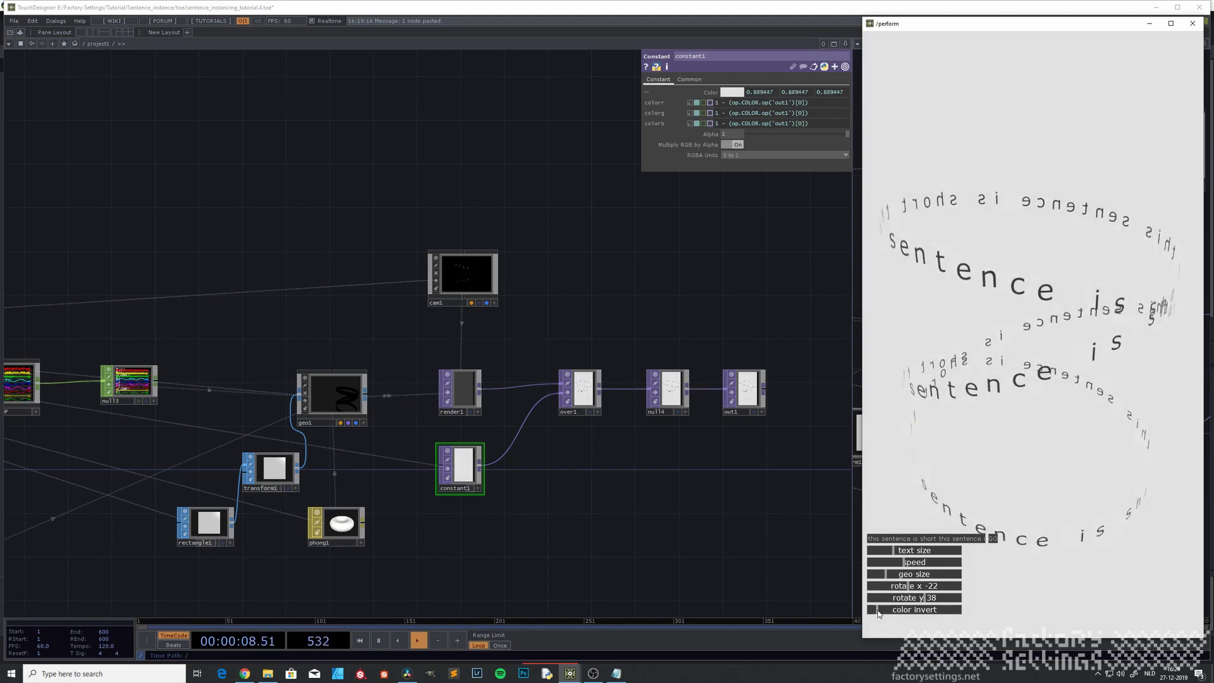
{"action": "left_click_drag", "start_coordinate": [876, 612], "coordinate": [877, 611]}
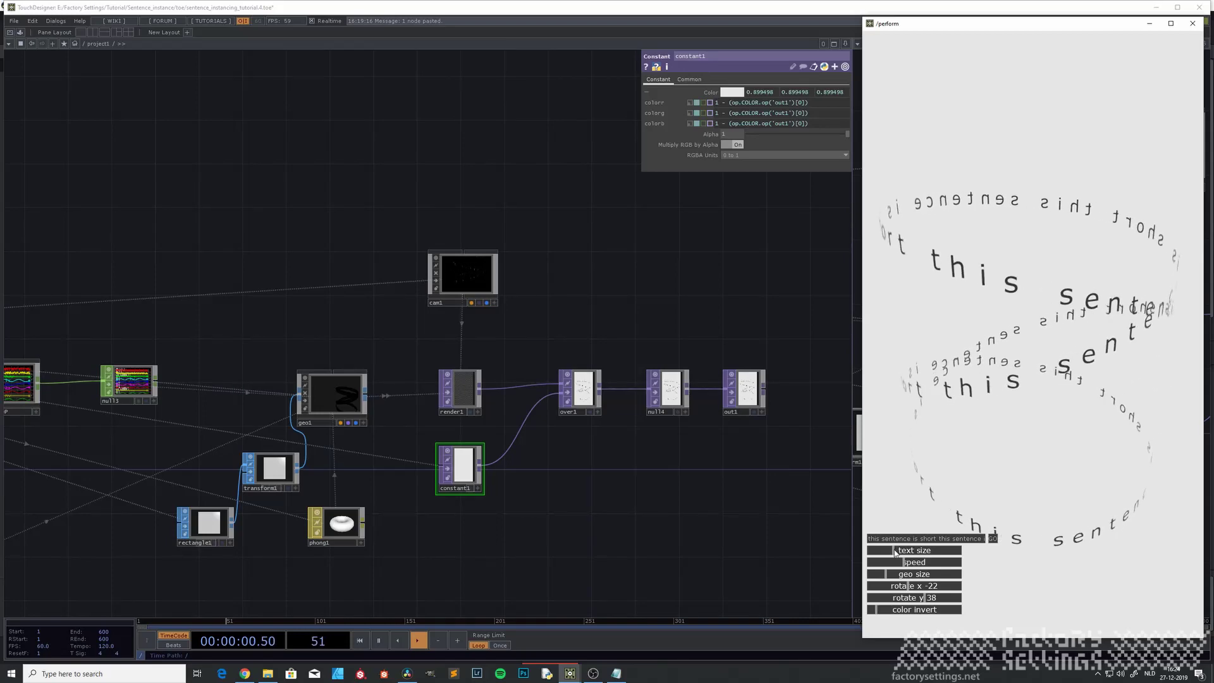
Look inside the snake component at the pattern operators that shape the curve, and return to the project network.
{"action": "left_click_drag", "start_coordinate": [553, 526], "coordinate": [936, 514]}
{"action": "left_click_drag", "start_coordinate": [409, 475], "coordinate": [342, 485]}
{"action": "left_click", "coordinate": [102, 423]}
{"action": "key", "text": "i"}
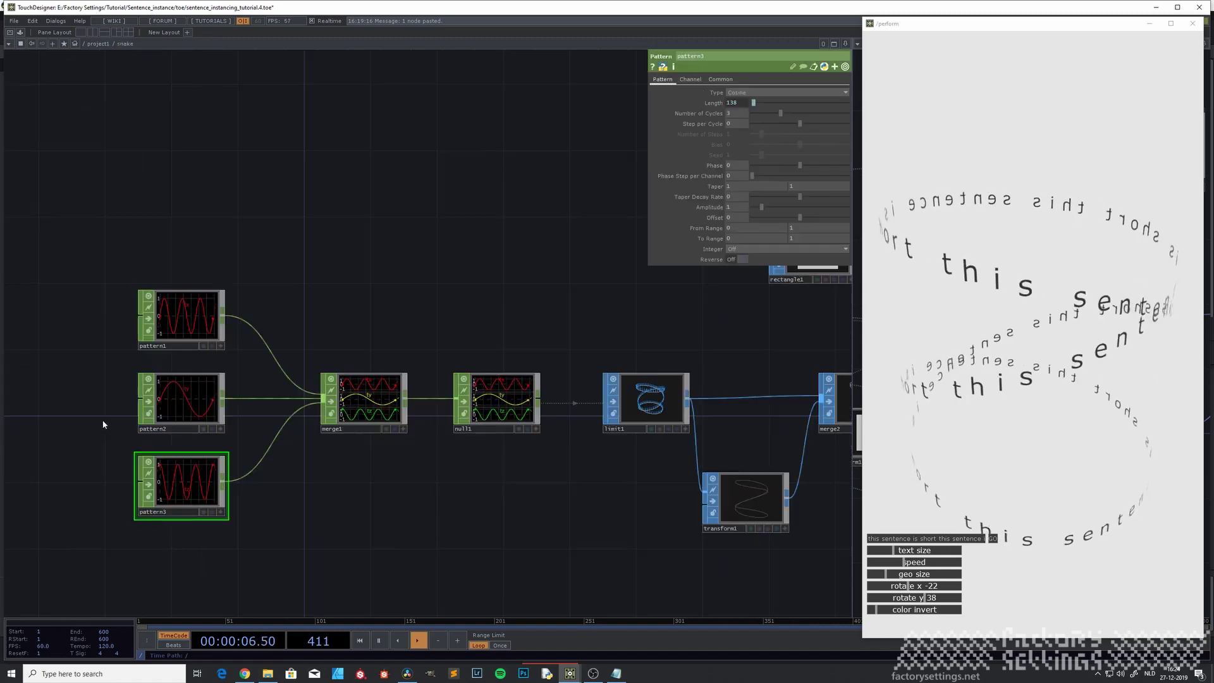
{"action": "key", "text": "u"}
{"action": "left_click_drag", "start_coordinate": [636, 516], "coordinate": [428, 528]}
{"action": "scroll", "coordinate": [589, 479], "scroll_direction": "right", "scroll_amount": 5}
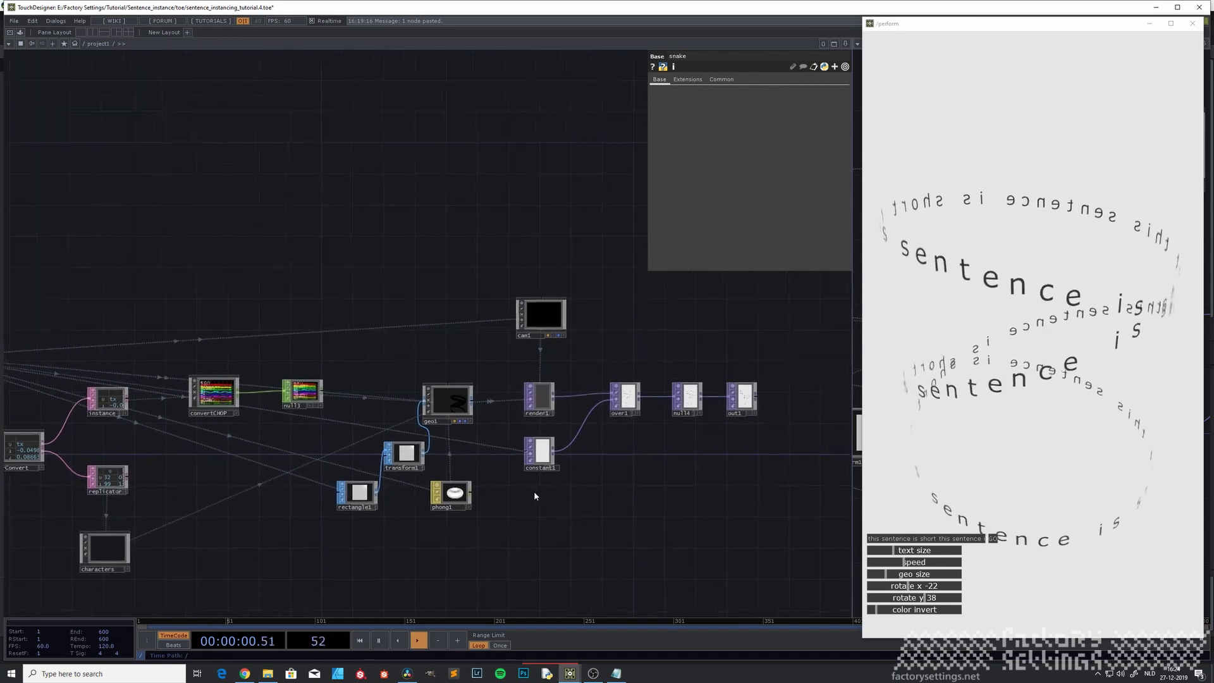
{"action": "scroll", "coordinate": [601, 454], "scroll_direction": "up", "scroll_amount": 2}
{"action": "scroll", "coordinate": [550, 472], "scroll_direction": "right", "scroll_amount": 3}
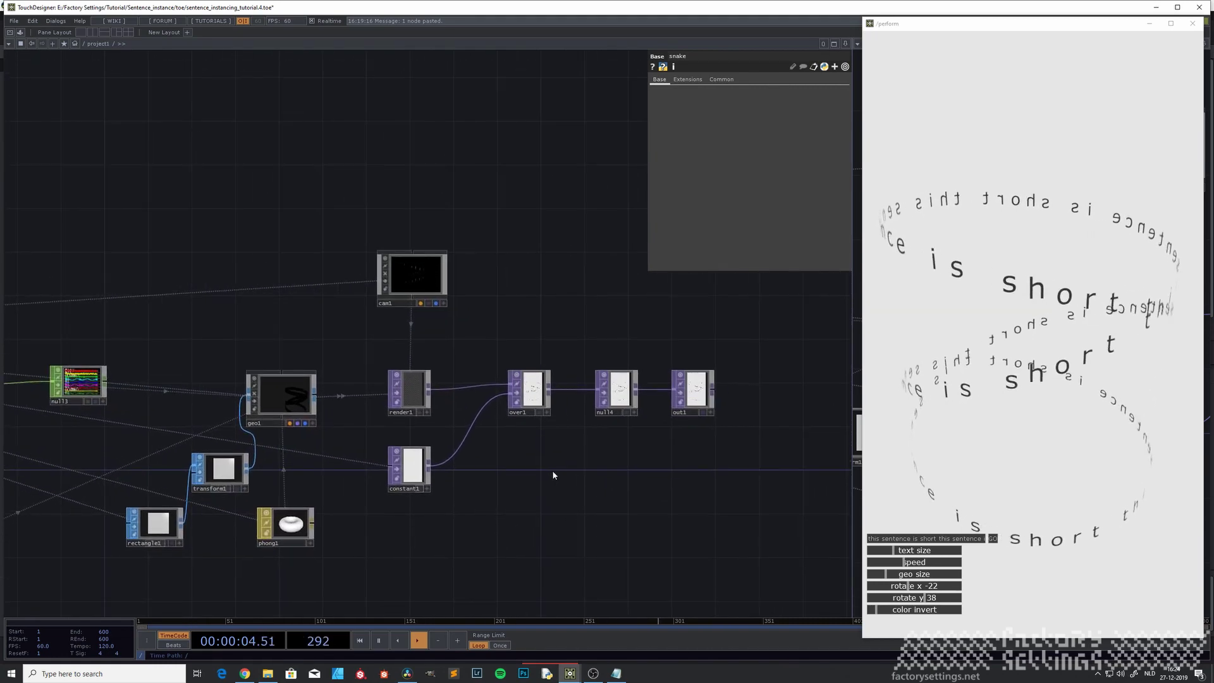
{"action": "scroll", "coordinate": [552, 469], "scroll_direction": "down", "scroll_amount": 2}
{"action": "scroll", "coordinate": [548, 473], "scroll_direction": "right", "scroll_amount": 2}
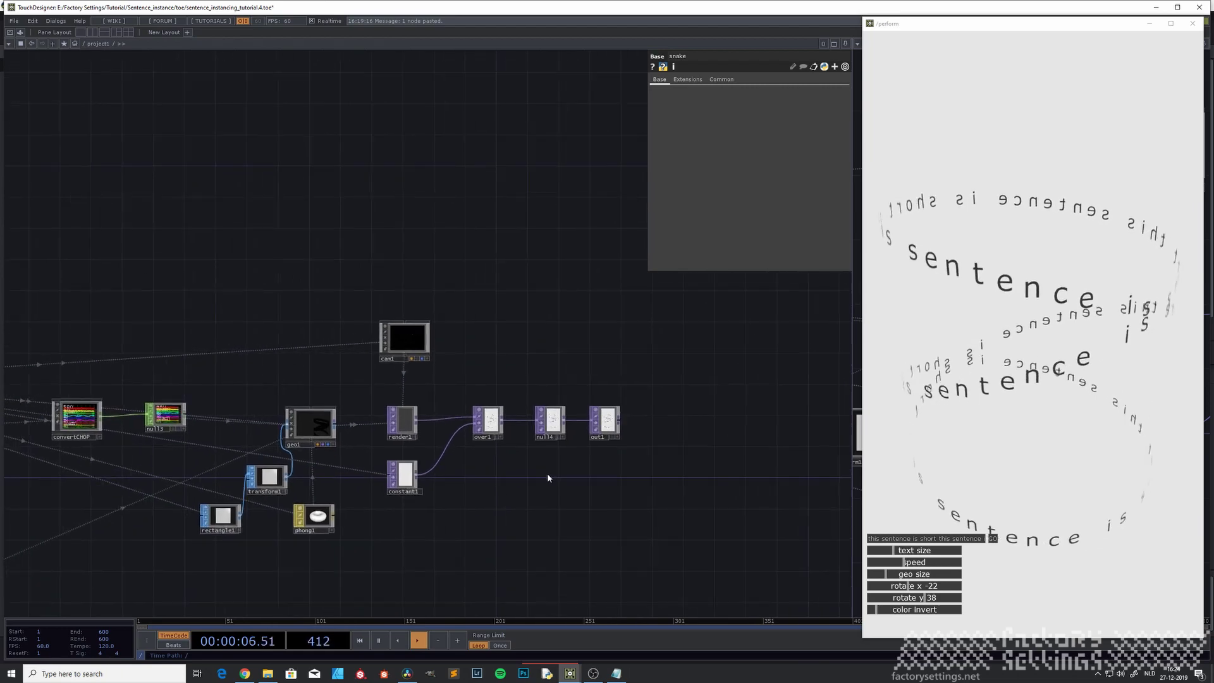
{"action": "left_click_drag", "start_coordinate": [550, 476], "coordinate": [573, 464]}
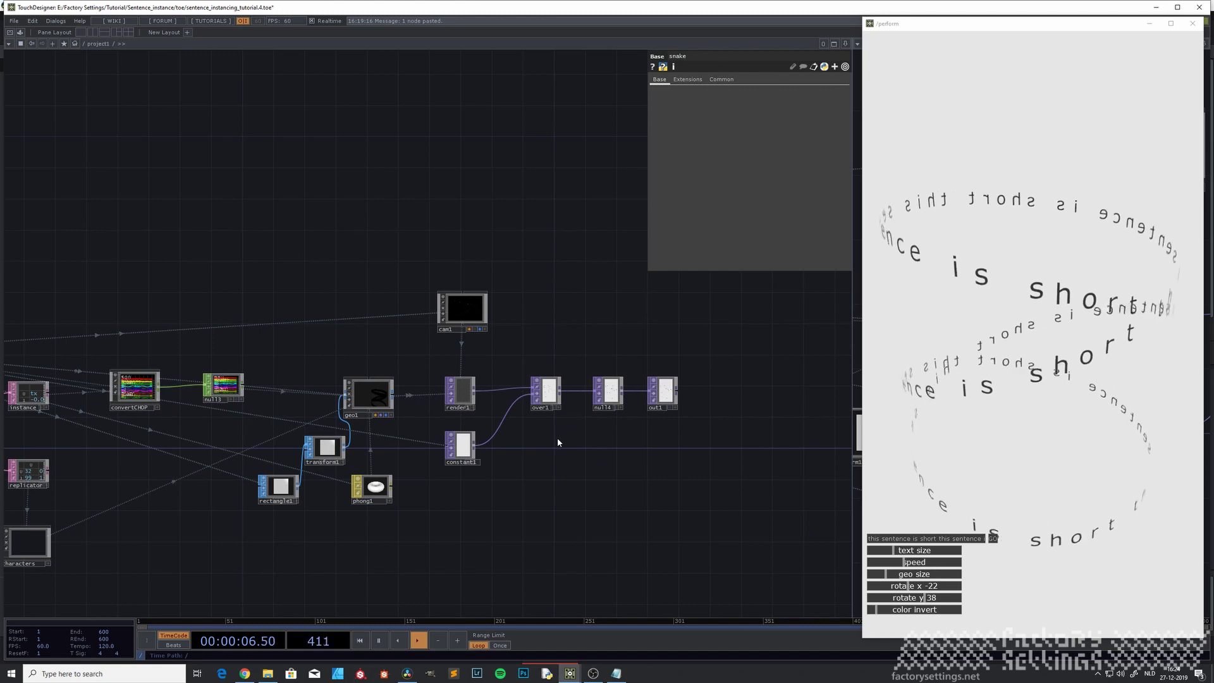
{"action": "scroll", "coordinate": [559, 437], "scroll_direction": "up", "scroll_amount": 3}
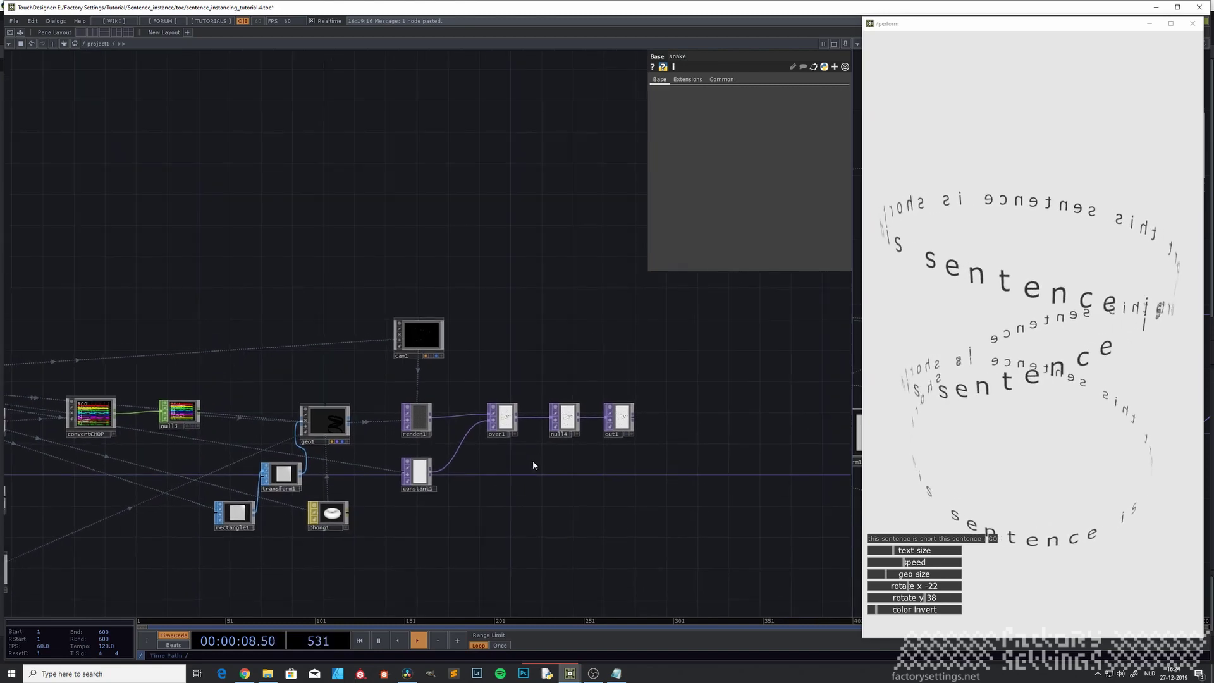
{"action": "scroll", "coordinate": [538, 455], "scroll_direction": "up", "scroll_amount": 1}
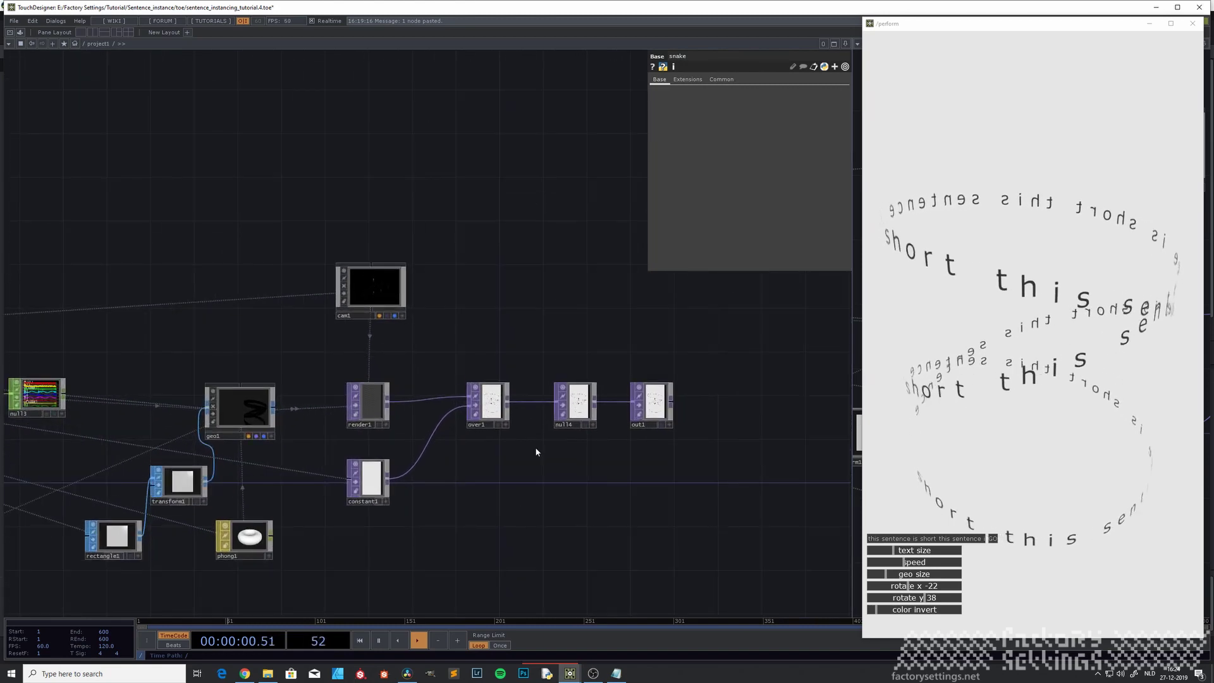